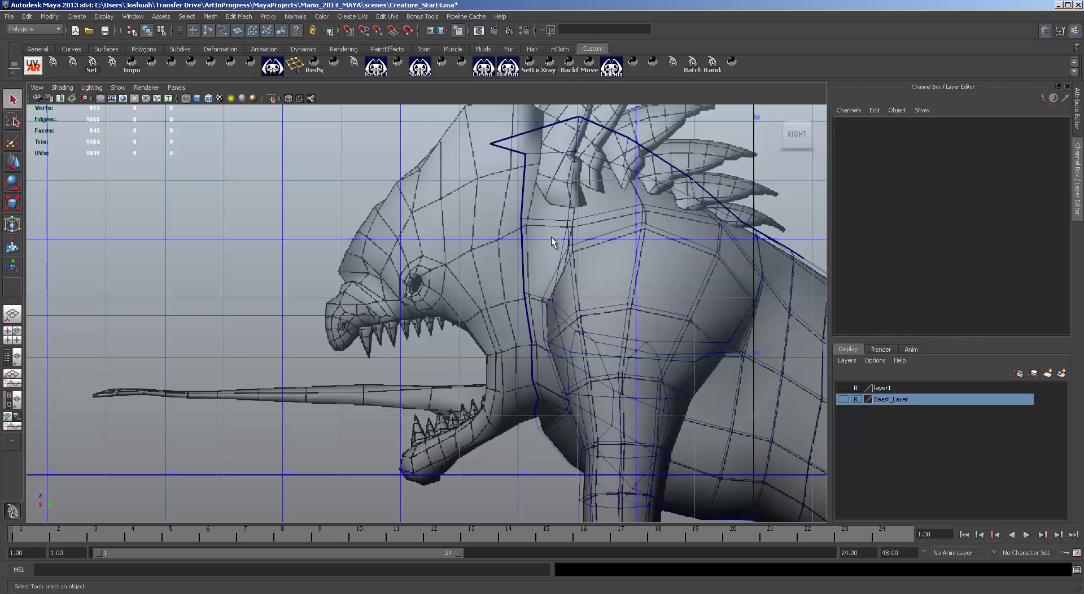
Examine the half-body mesh against the side reference and from several angles in the perspective view.
{"action": "left_click_drag", "start_coordinate": [612, 262], "coordinate": [612, 262]}
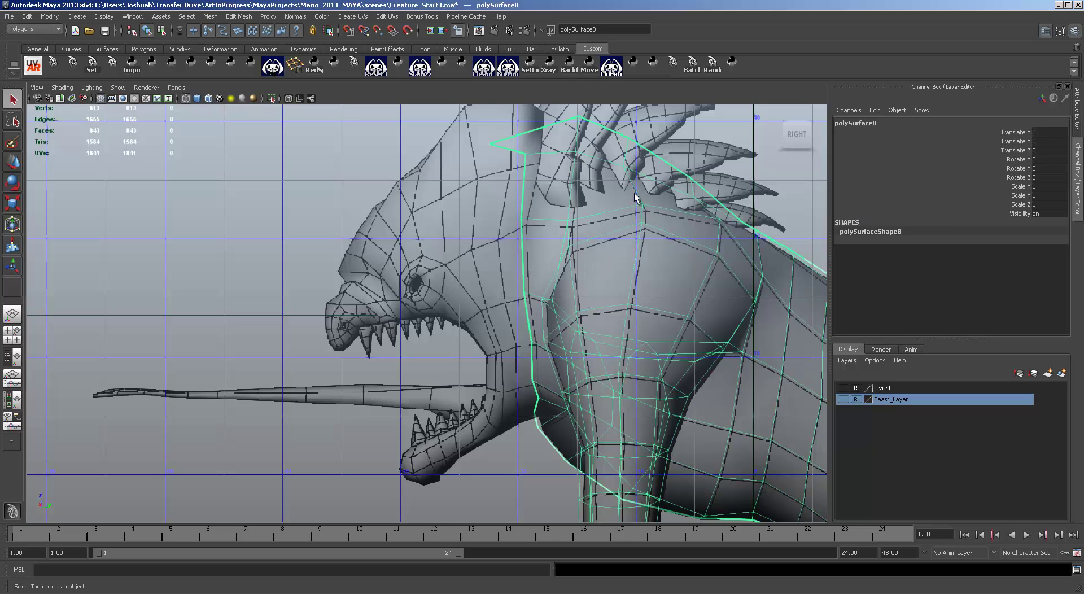
{"action": "right_click_drag", "start_coordinate": [633, 301], "coordinate": [556, 307], "text": "alt"}
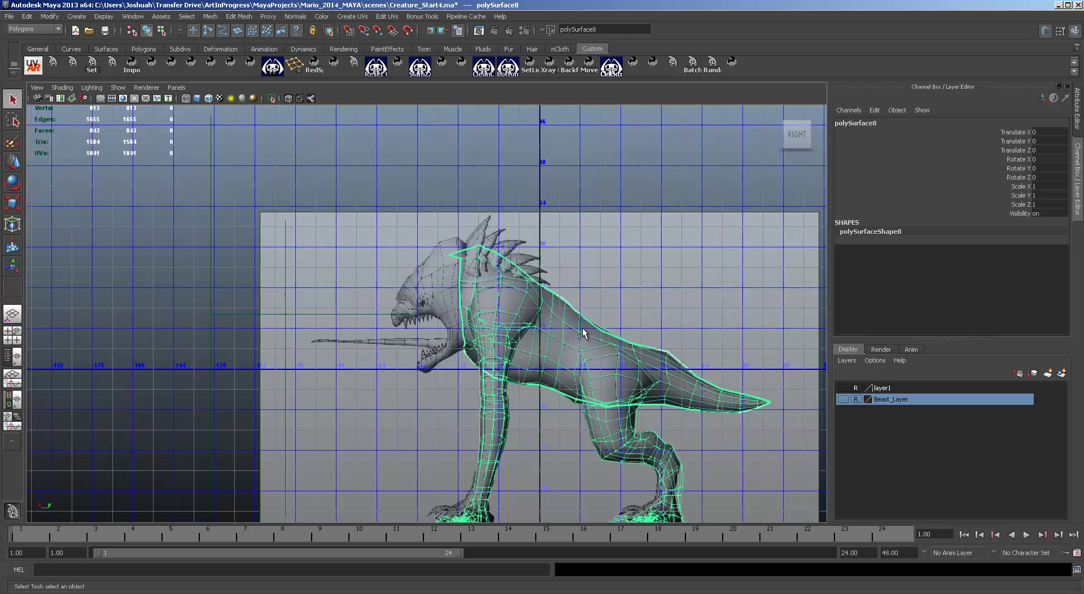
{"action": "key", "text": "space"}
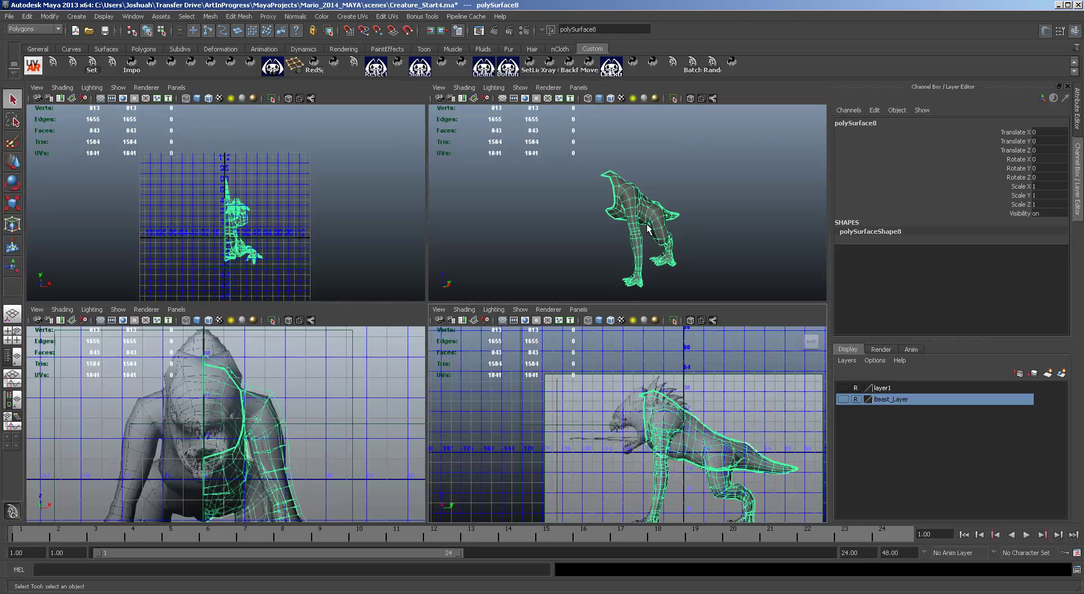
{"action": "left_click_drag", "start_coordinate": [690, 212], "coordinate": [662, 217], "text": "alt"}
{"action": "left_click", "coordinate": [681, 181]}
{"action": "scroll", "coordinate": [673, 201], "scroll_direction": "up", "scroll_amount": 4}
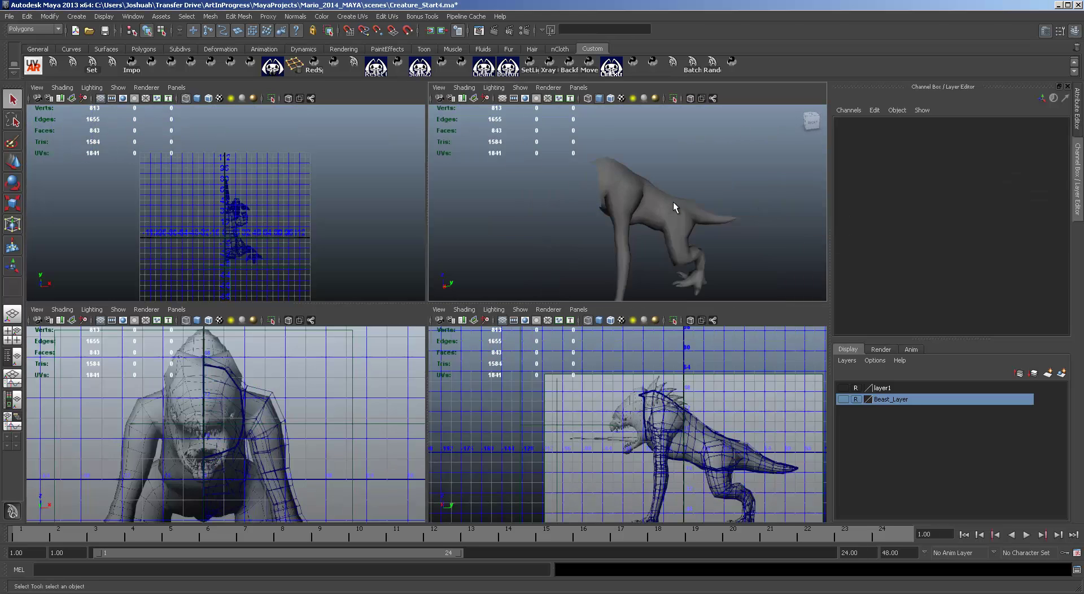
{"action": "key", "text": "space"}
{"action": "left_click_drag", "start_coordinate": [624, 339], "coordinate": [523, 295], "text": "alt"}
{"action": "middle_click_drag", "start_coordinate": [524, 296], "coordinate": [617, 341], "text": "alt"}
{"action": "left_click_drag", "start_coordinate": [617, 341], "coordinate": [670, 356], "text": "alt"}
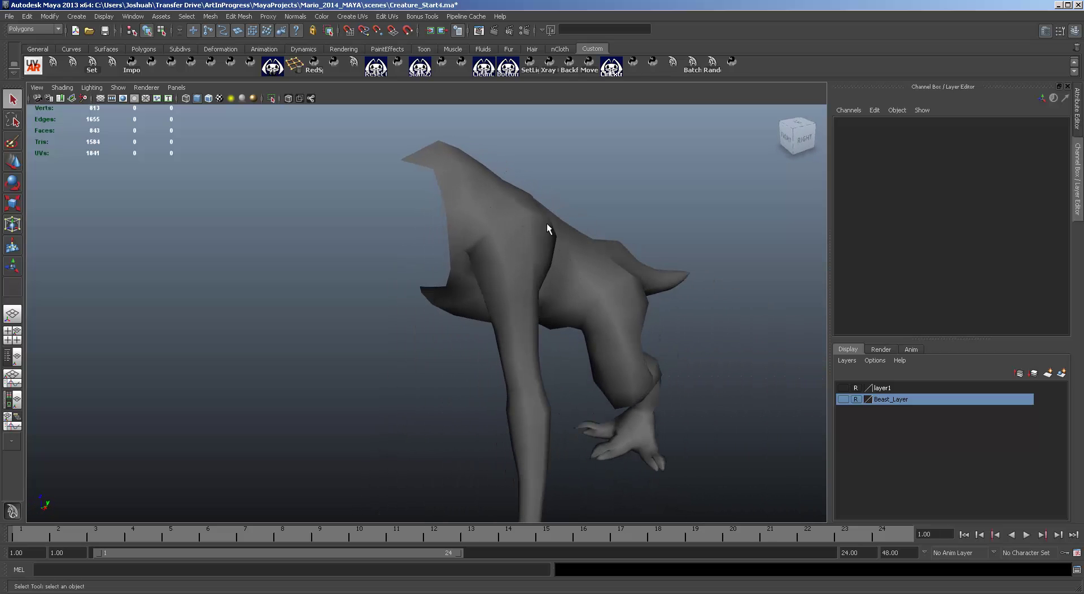
Create a new display layer containing the half-body mesh and test it by toggling its visibility.
{"action": "left_click", "coordinate": [527, 228]}
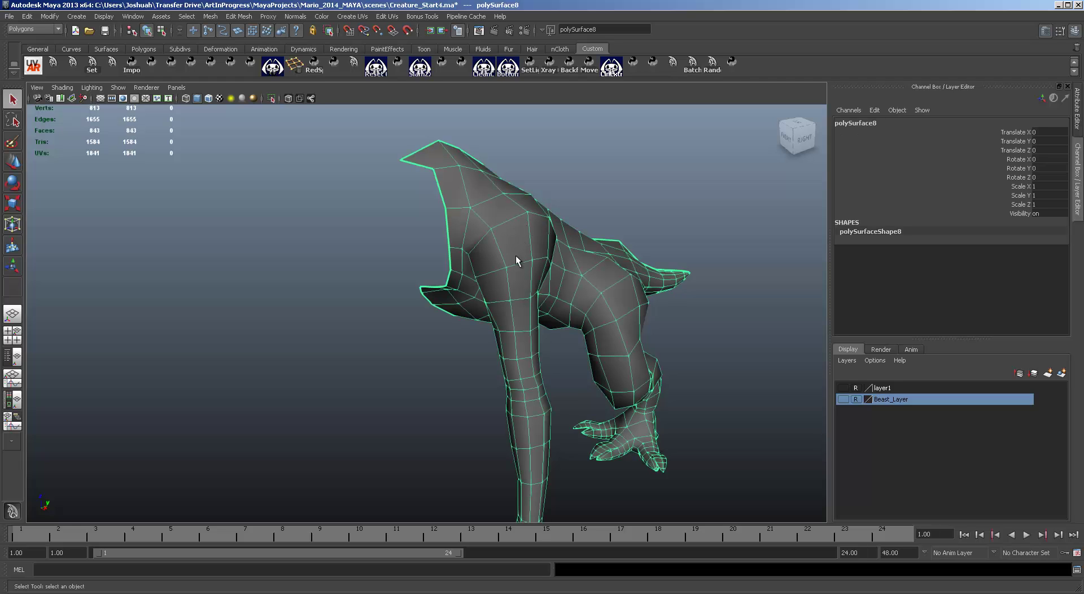
{"action": "left_click", "coordinate": [1062, 374]}
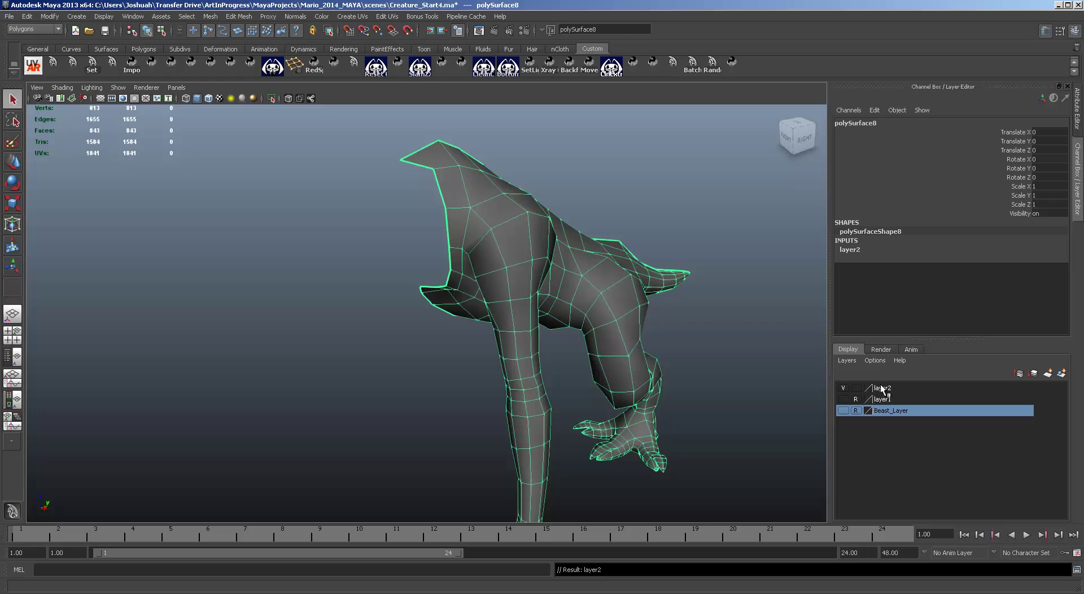
{"action": "left_click", "coordinate": [842, 384]}
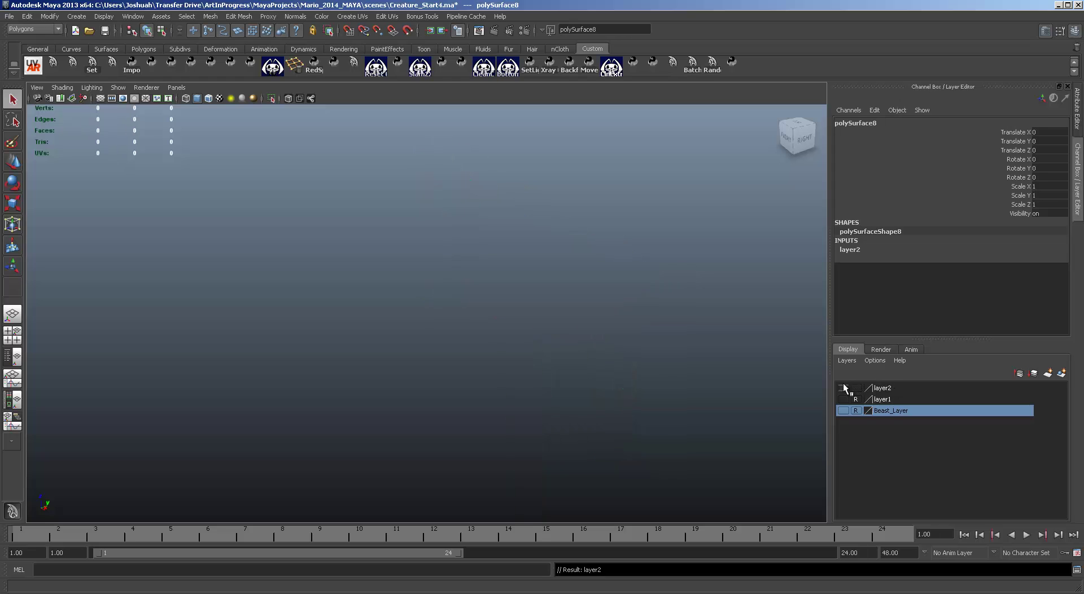
{"action": "left_click", "coordinate": [842, 387]}
{"action": "left_click", "coordinate": [842, 387]}
{"action": "left_click", "coordinate": [842, 388]}
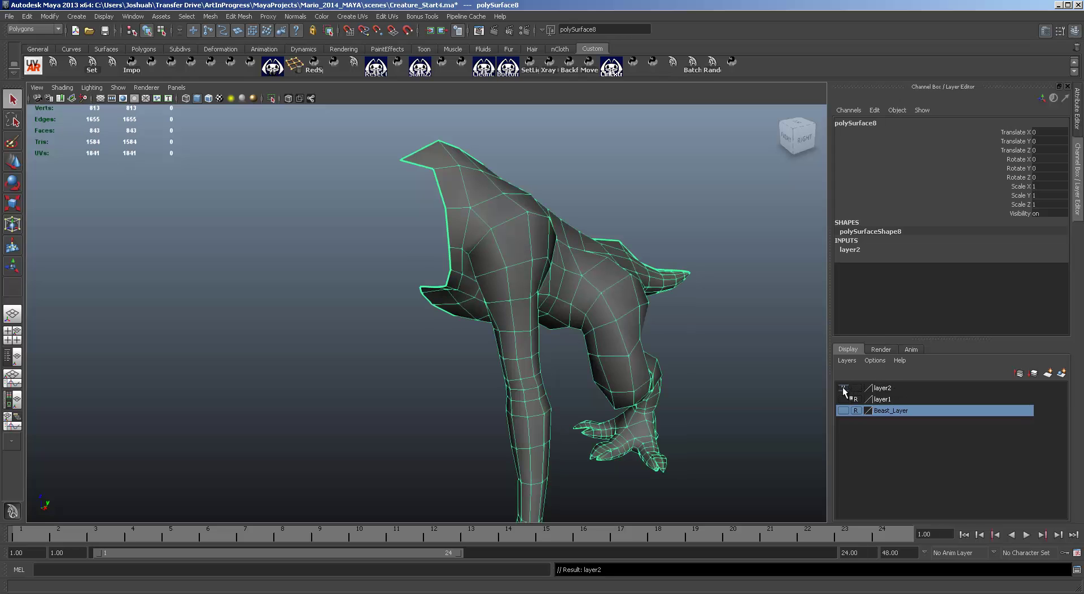
Rename the new body layer to BeastBody_Layer.
{"action": "double_click", "coordinate": [885, 388]}
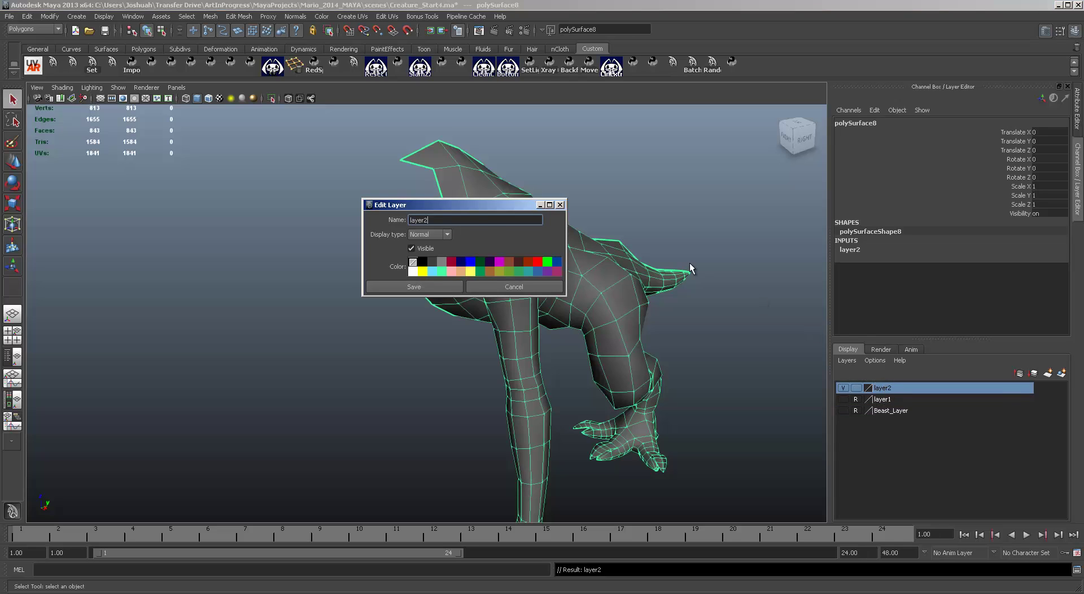
{"action": "left_click_drag", "start_coordinate": [463, 220], "coordinate": [395, 220]}
{"action": "type", "text": "BeastBody_L"}
{"action": "left_click", "coordinate": [445, 289]}
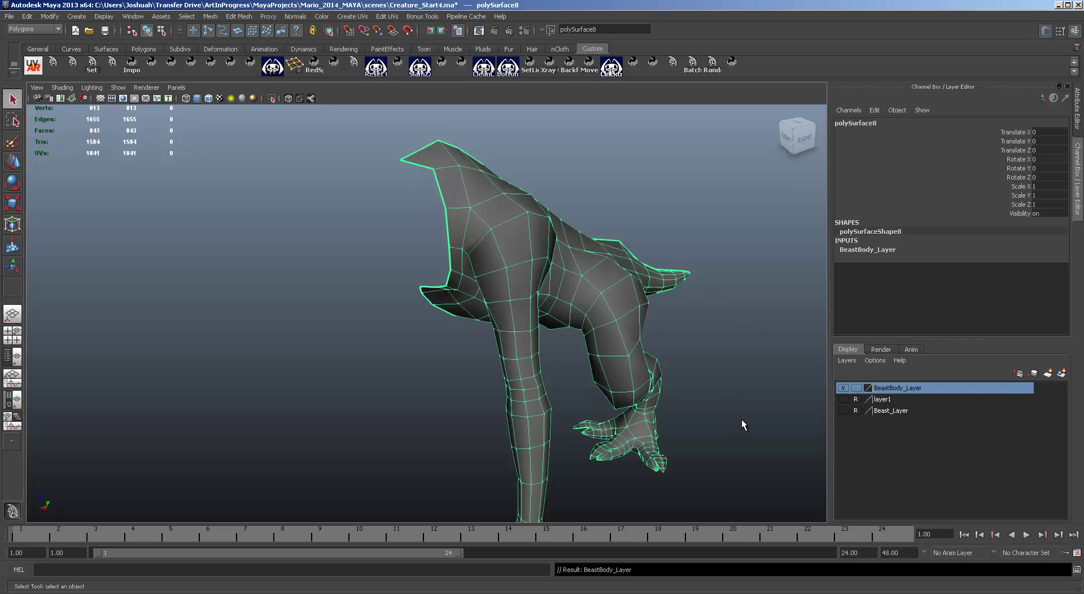
Set BeastBody_Layer to the reference display type and hide it.
{"action": "left_click", "coordinate": [856, 388]}
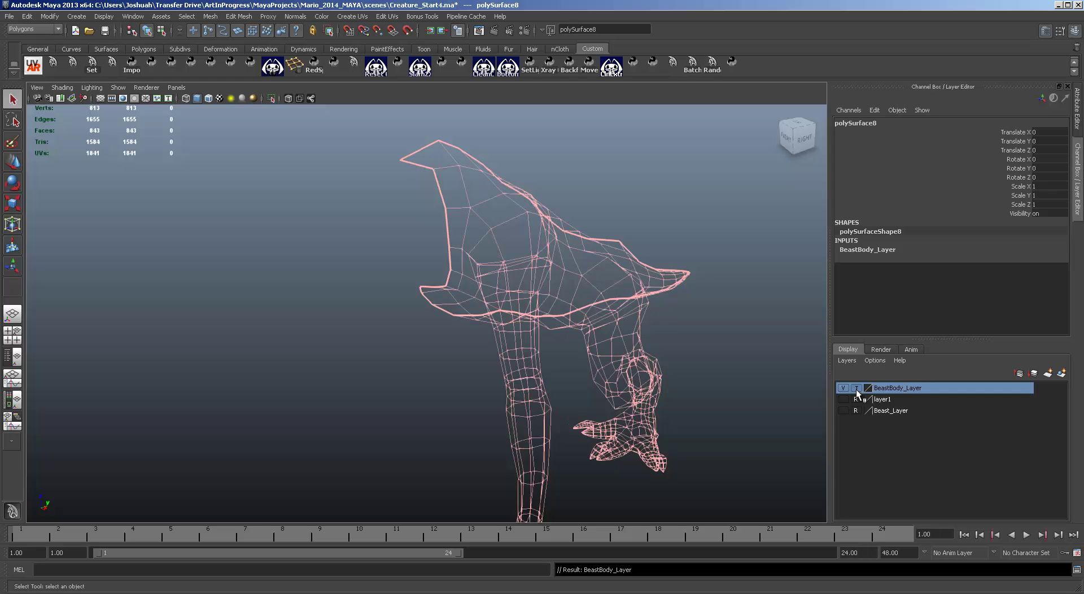
{"action": "left_click", "coordinate": [856, 388]}
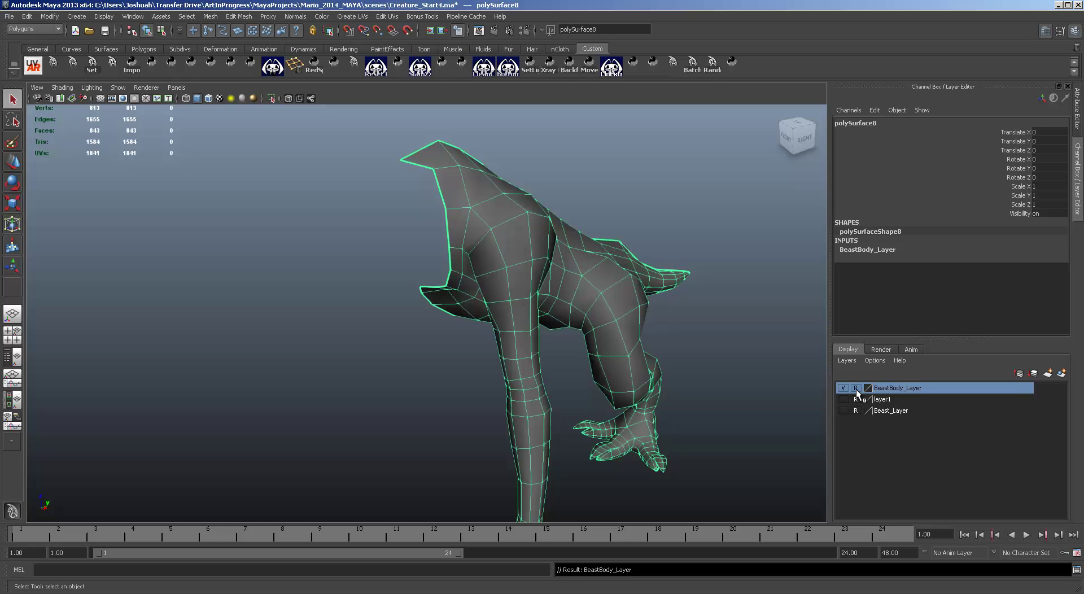
{"action": "left_click", "coordinate": [733, 293]}
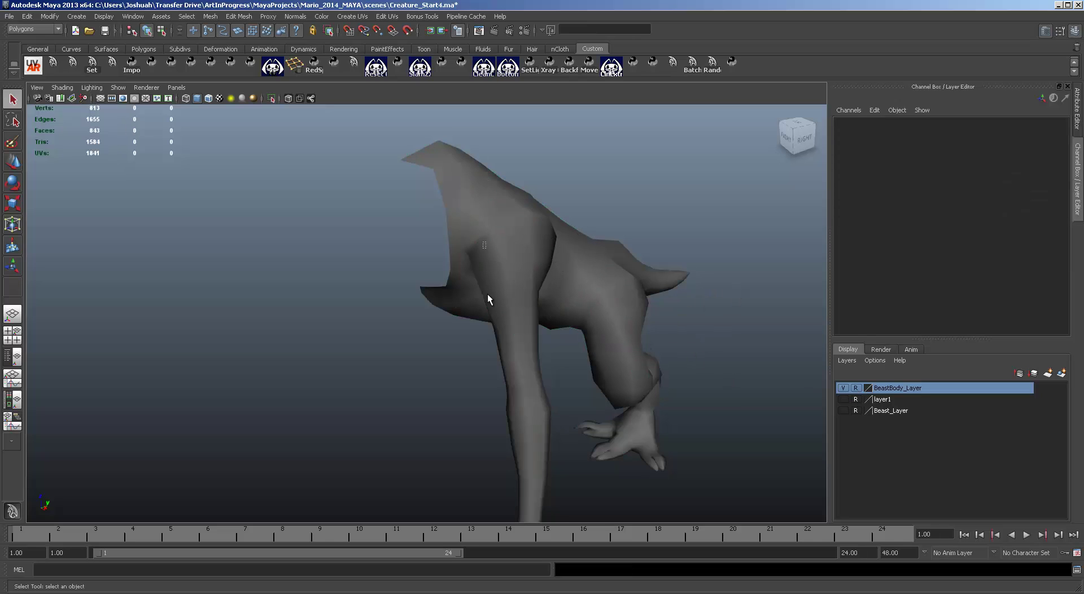
{"action": "scroll", "coordinate": [590, 404], "scroll_direction": "down", "scroll_amount": 3}
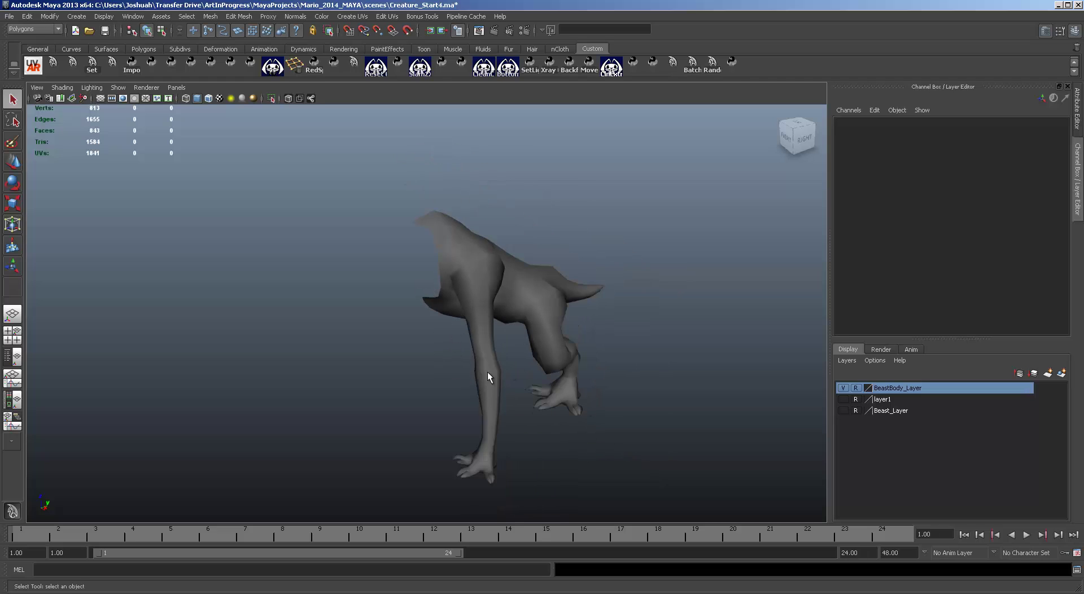
{"action": "left_click", "coordinate": [842, 387]}
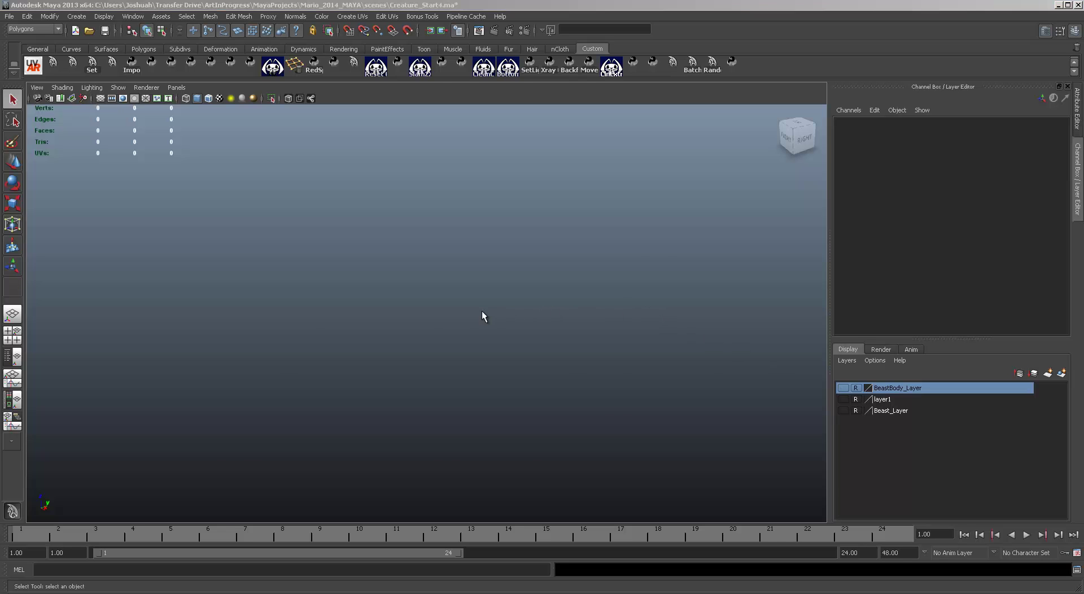
Examine the creature's head, eye and jaw topology on the reference image in the side view.
{"action": "key", "text": "space"}
{"action": "key", "text": "space"}
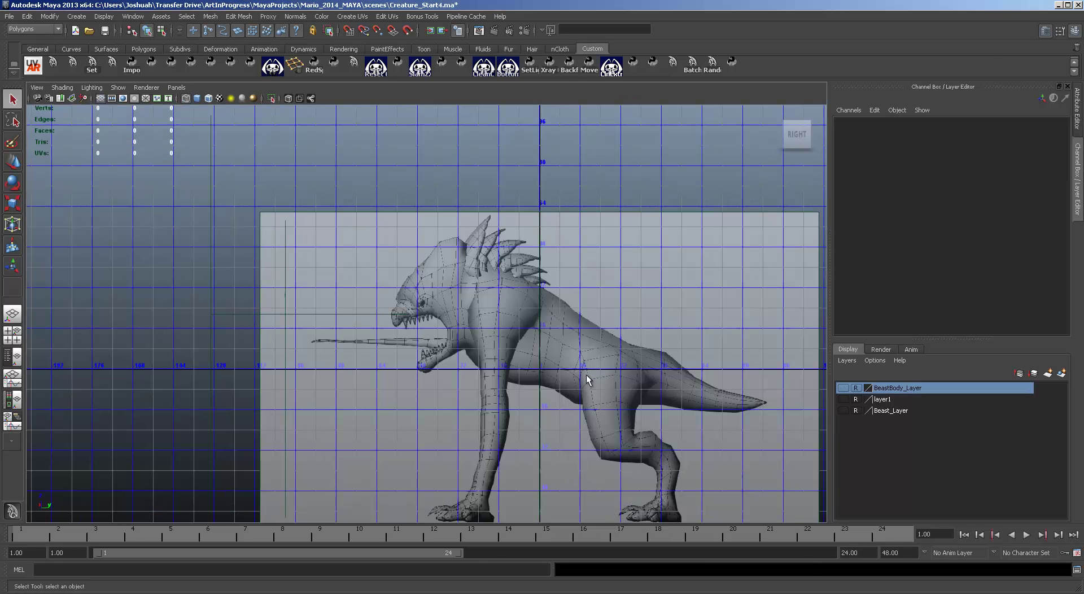
{"action": "scroll", "coordinate": [527, 442], "scroll_direction": "up", "scroll_amount": 10}
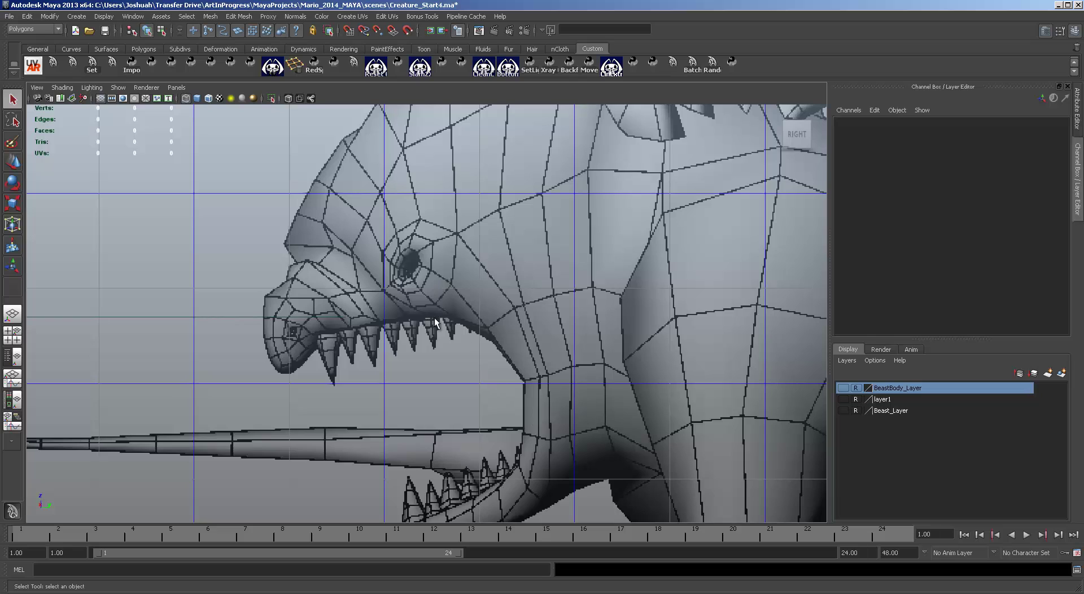
{"action": "middle_click_drag", "start_coordinate": [435, 317], "coordinate": [540, 352], "text": "alt"}
{"action": "scroll", "coordinate": [543, 354], "scroll_direction": "up", "scroll_amount": 3}
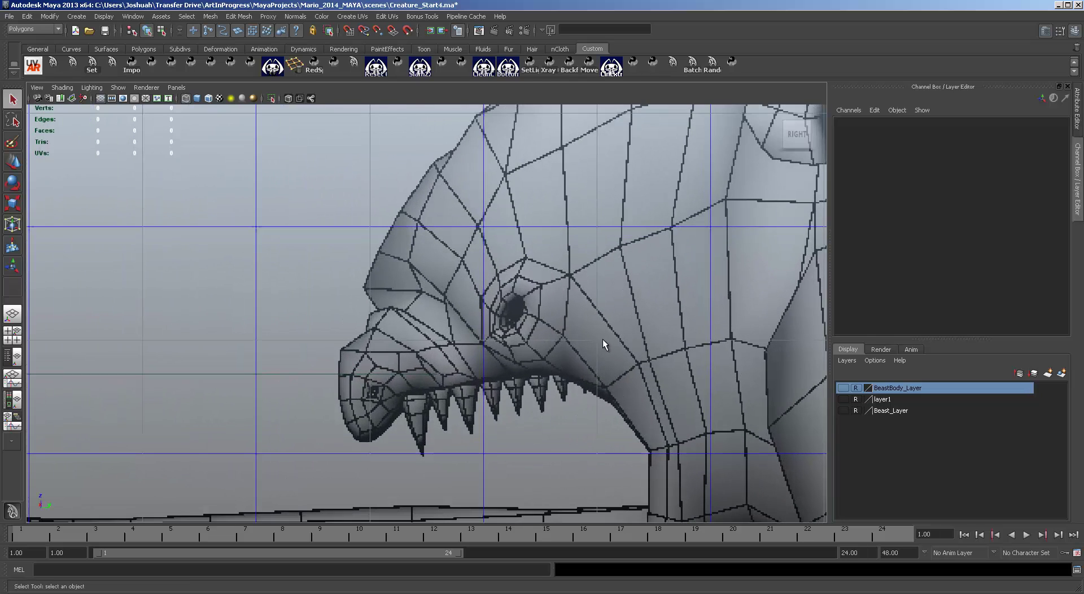
{"action": "middle_click_drag", "start_coordinate": [602, 338], "coordinate": [519, 318], "text": "alt"}
{"action": "scroll", "coordinate": [577, 366], "scroll_direction": "down", "scroll_amount": 3}
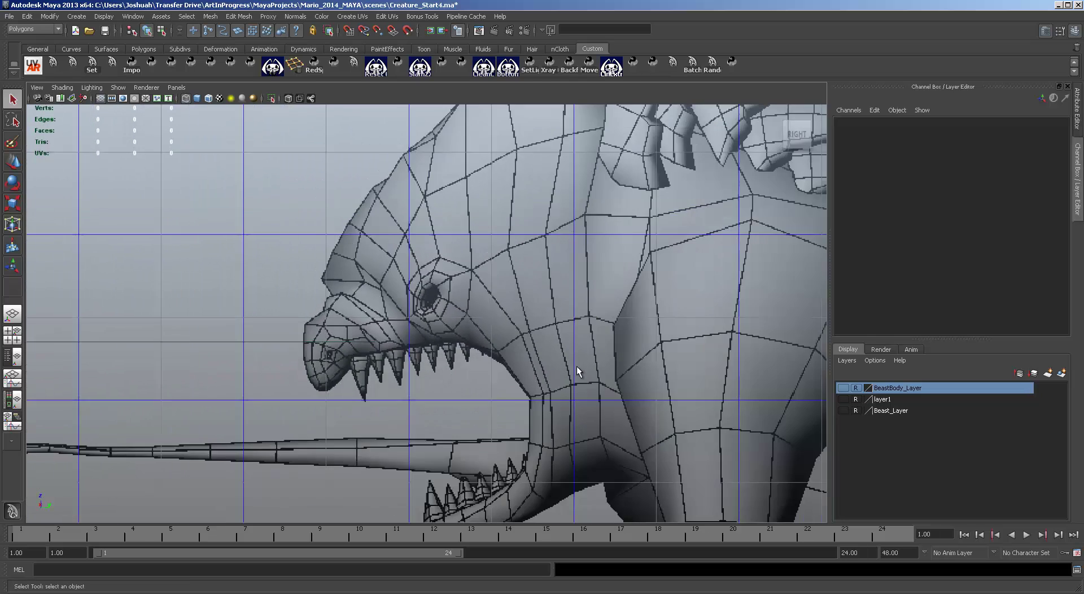
{"action": "scroll", "coordinate": [577, 366], "scroll_direction": "down", "scroll_amount": 4}
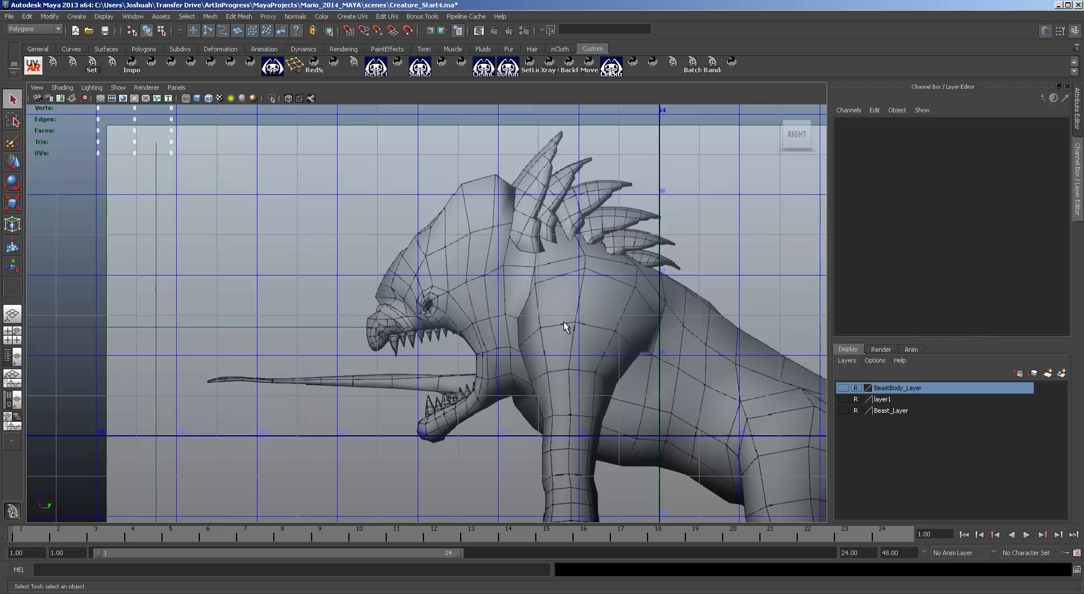
Trace the rim of the creature's eye socket as a closed polygon face with the Create Polygon Tool in the side view.
{"action": "scroll", "coordinate": [463, 296], "scroll_direction": "up", "scroll_amount": 10}
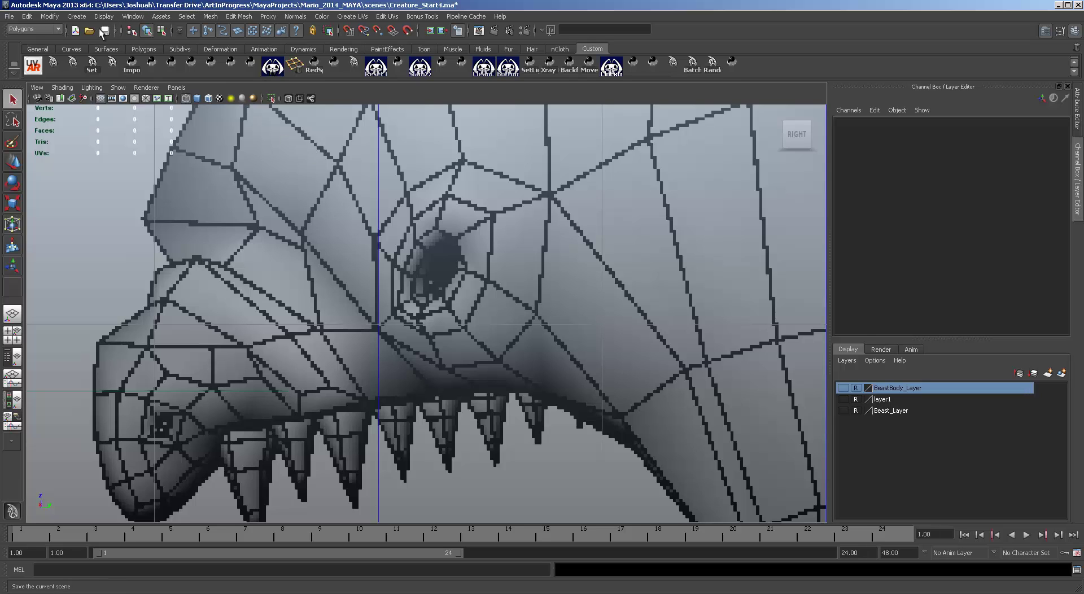
{"action": "left_click", "coordinate": [75, 17]}
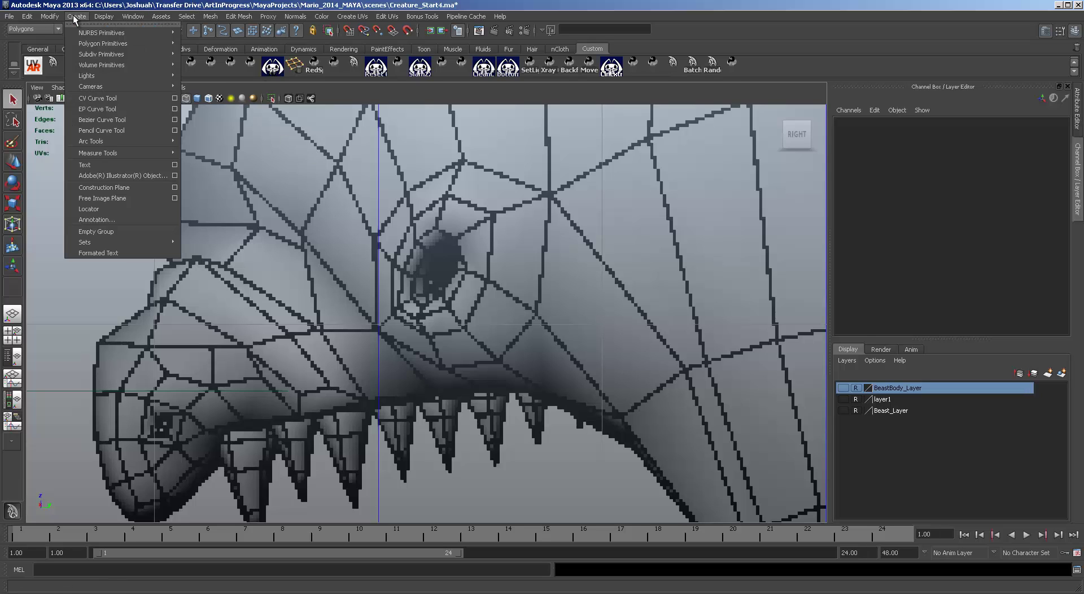
{"action": "mouse_move", "coordinate": [119, 44]}
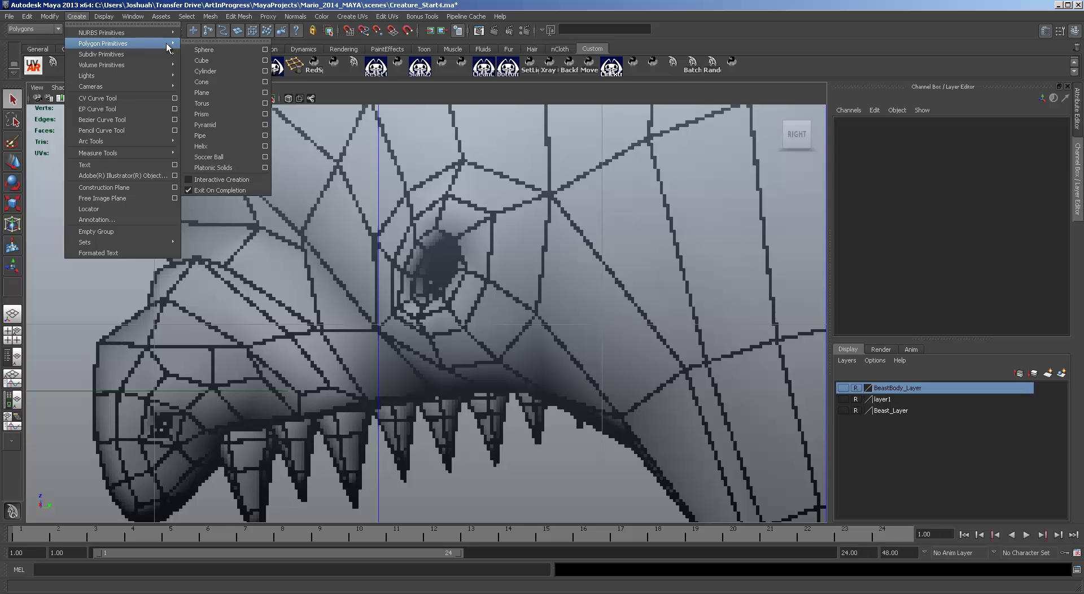
{"action": "mouse_move", "coordinate": [215, 17]}
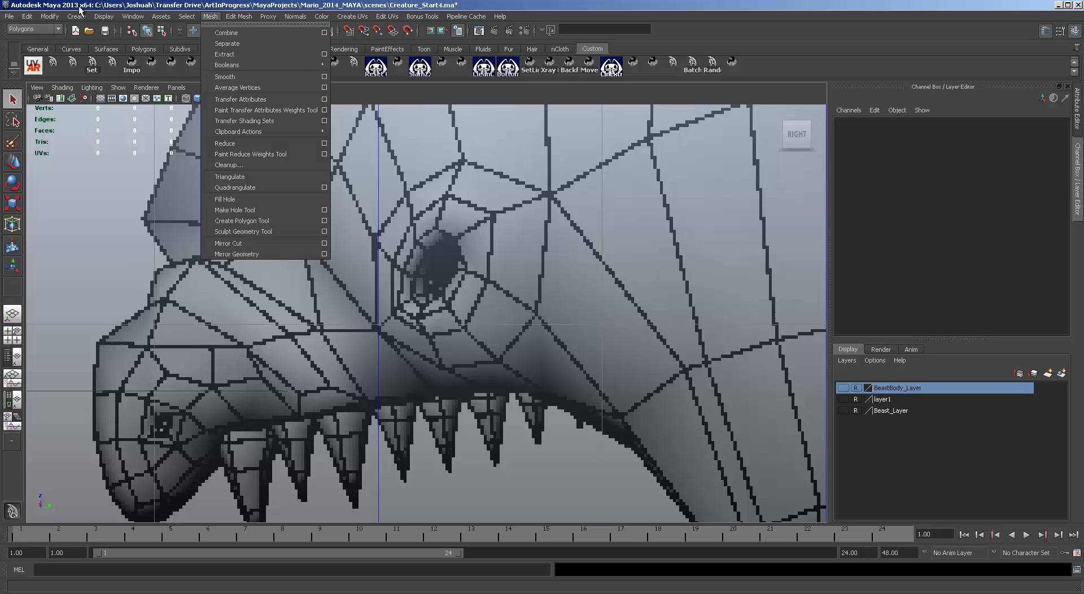
{"action": "mouse_move", "coordinate": [79, 17]}
{"action": "mouse_move", "coordinate": [119, 66]}
{"action": "left_click", "coordinate": [283, 220]}
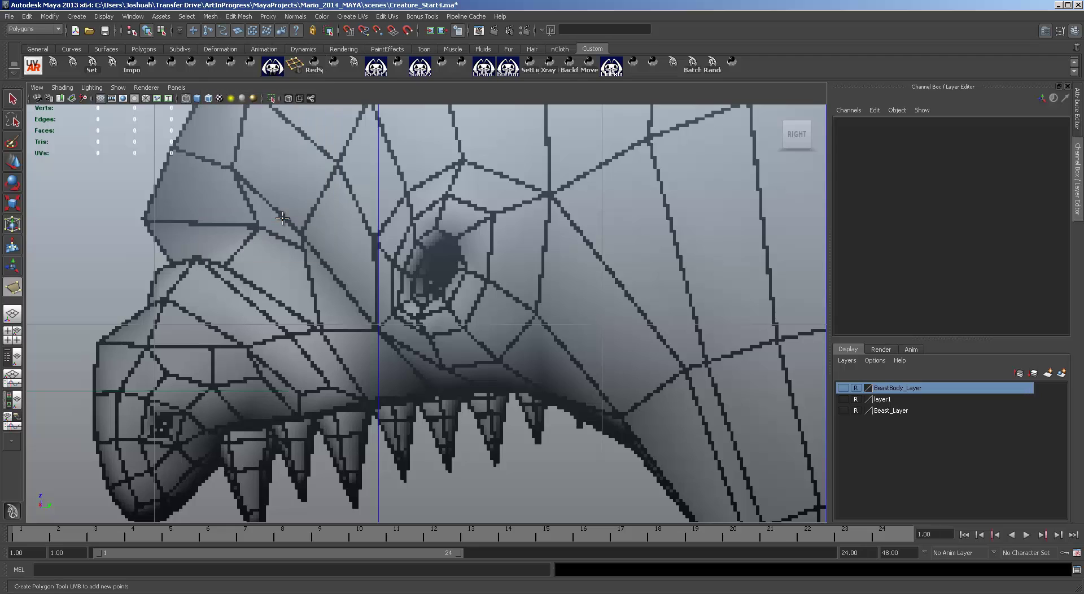
{"action": "left_click", "coordinate": [402, 269]}
{"action": "left_click", "coordinate": [415, 248]}
{"action": "left_click", "coordinate": [456, 237]}
{"action": "left_click", "coordinate": [447, 305]}
{"action": "left_click", "coordinate": [400, 303]}
{"action": "key", "text": "Return"}
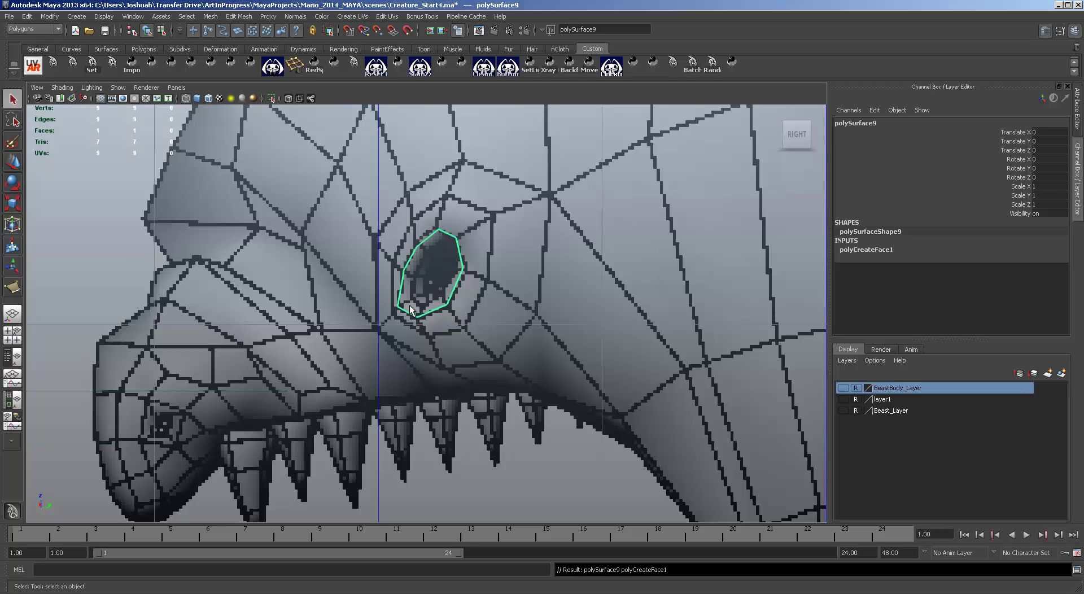
Merge the overlapping start and end vertices on the front edge of the eye polygon.
{"action": "key", "text": "space"}
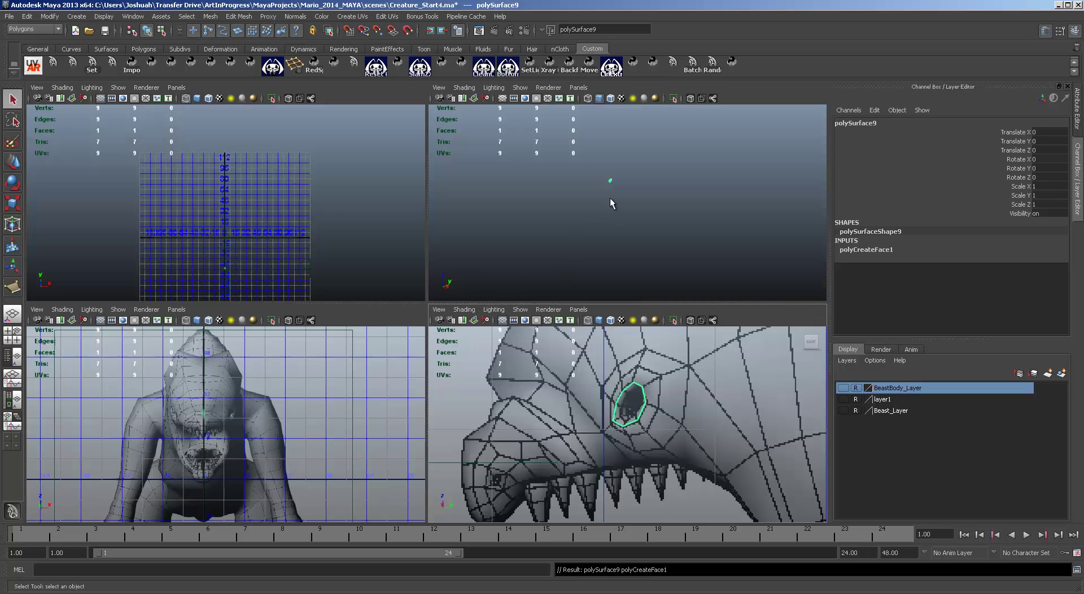
{"action": "scroll", "coordinate": [616, 164], "scroll_direction": "up", "scroll_amount": 5}
{"action": "key", "text": "f"}
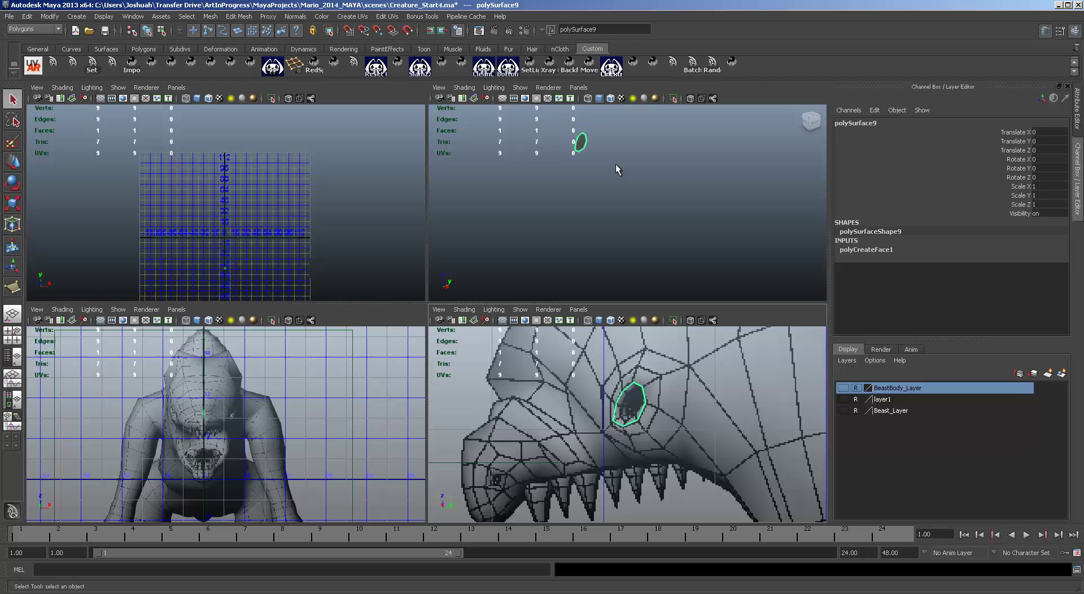
{"action": "left_click_drag", "start_coordinate": [680, 223], "coordinate": [613, 184], "text": "alt"}
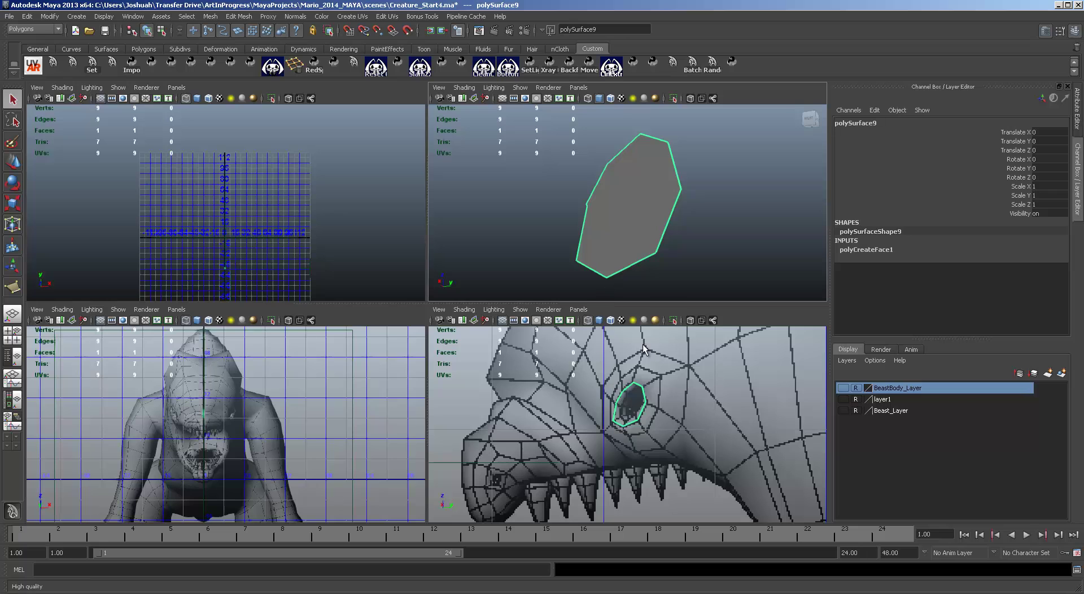
{"action": "key", "text": "space"}
{"action": "scroll", "coordinate": [443, 267], "scroll_direction": "up", "scroll_amount": 4}
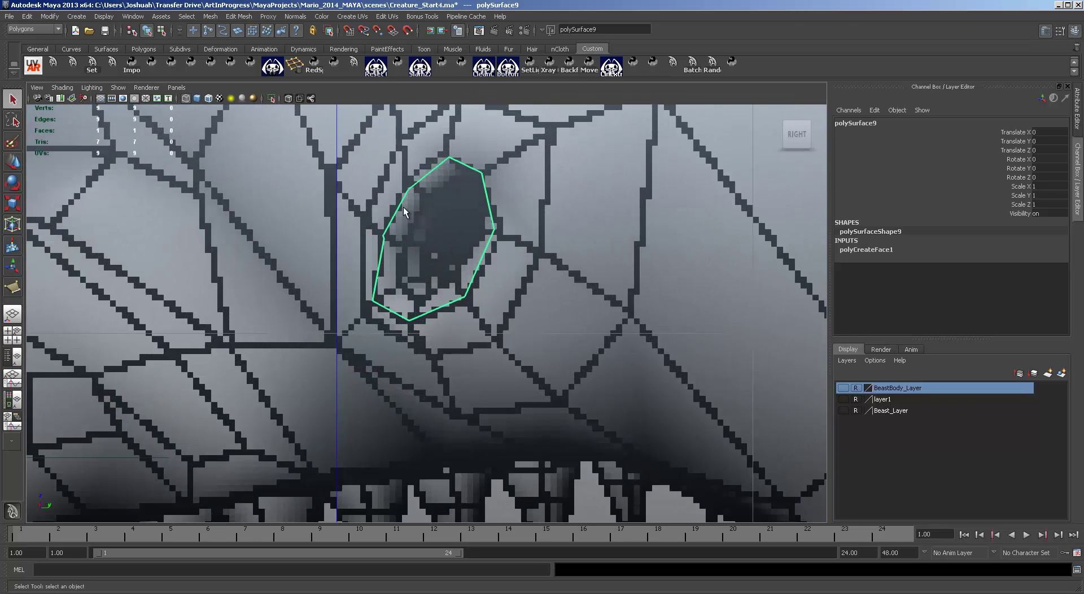
{"action": "right_click_drag", "start_coordinate": [398, 209], "coordinate": [373, 198]}
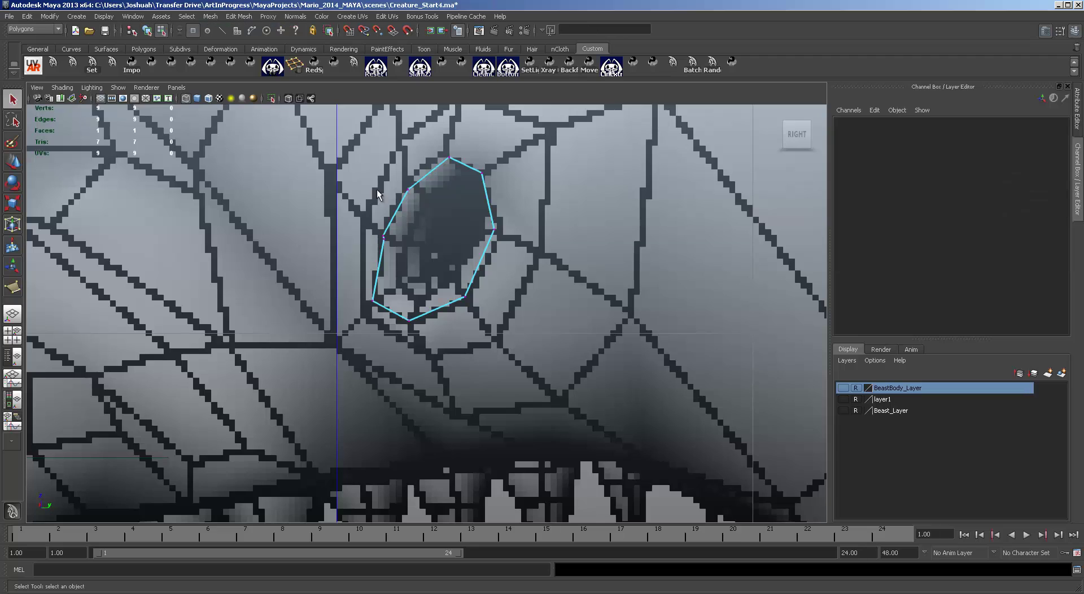
{"action": "left_click", "coordinate": [378, 235]}
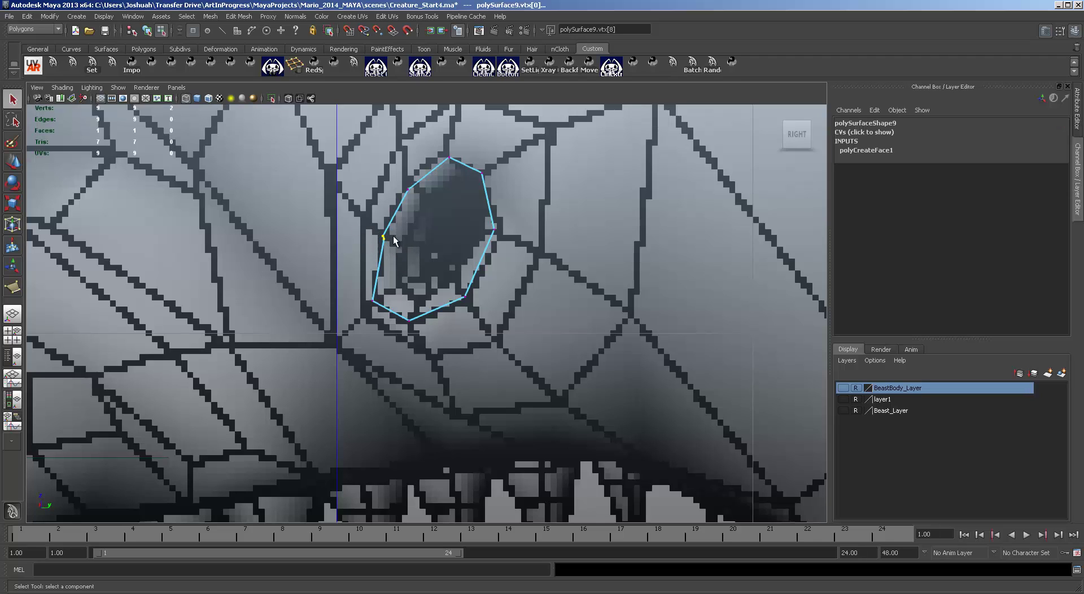
{"action": "left_click", "coordinate": [238, 16]}
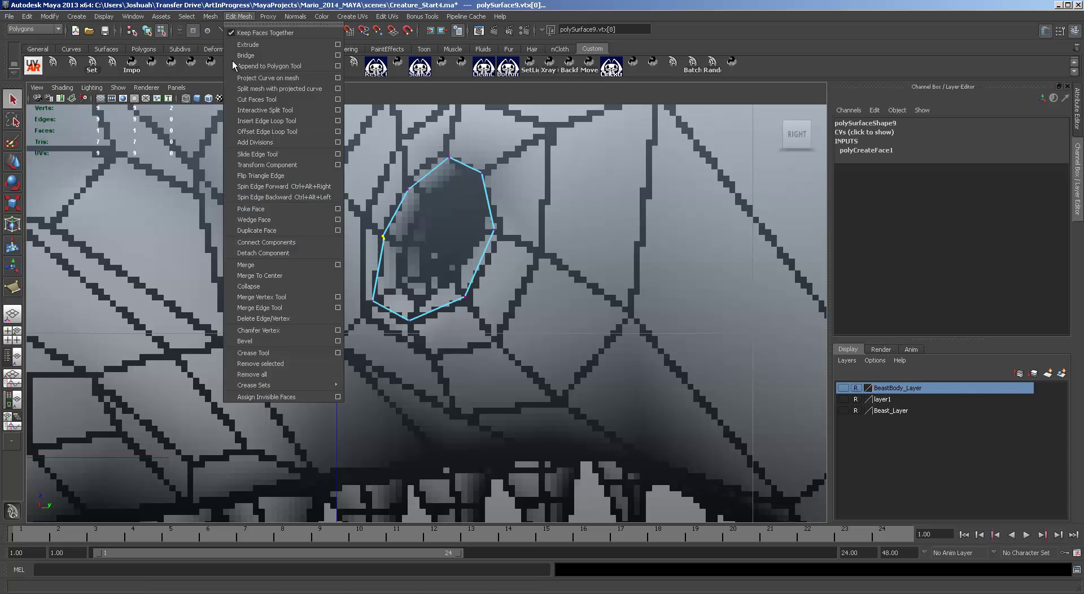
{"action": "left_click", "coordinate": [272, 265]}
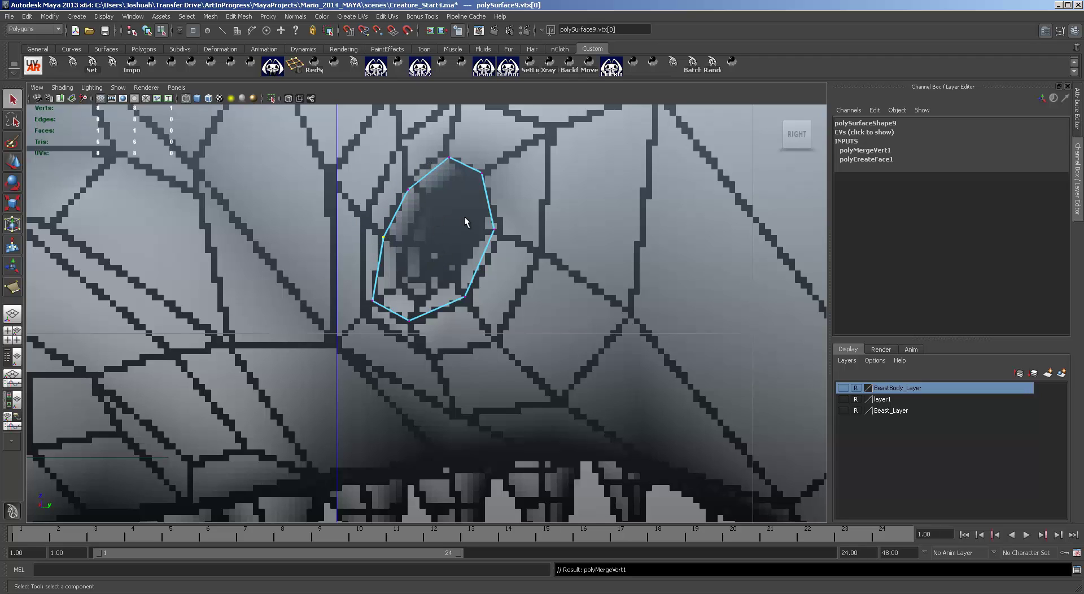
Move the eye polygon's rear, top and upper-front vertices onto the eye socket rim in the reference image.
{"action": "left_click", "coordinate": [491, 228]}
{"action": "key", "text": "w"}
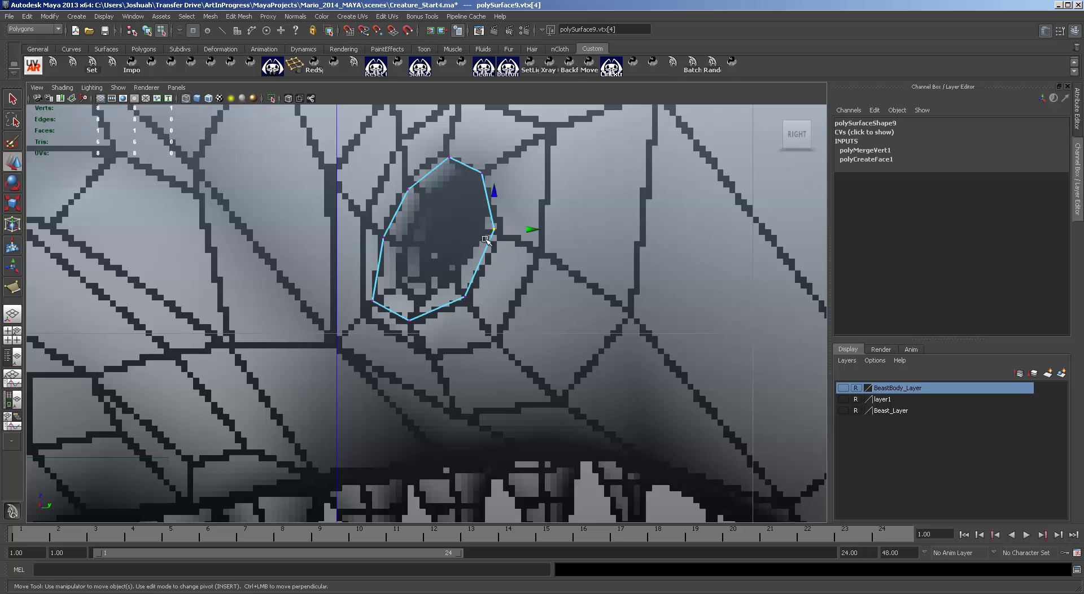
{"action": "left_click_drag", "start_coordinate": [494, 229], "coordinate": [496, 234]}
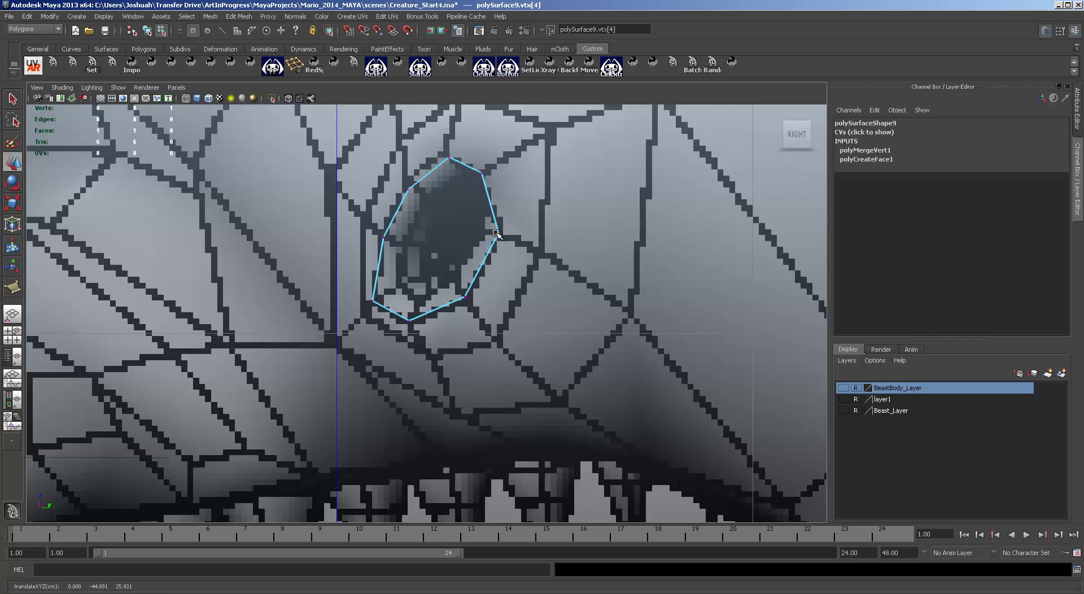
{"action": "left_click", "coordinate": [481, 172]}
{"action": "left_click_drag", "start_coordinate": [482, 172], "coordinate": [483, 175]}
{"action": "left_click_drag", "start_coordinate": [432, 149], "coordinate": [466, 171]}
{"action": "left_click_drag", "start_coordinate": [450, 157], "coordinate": [443, 155]}
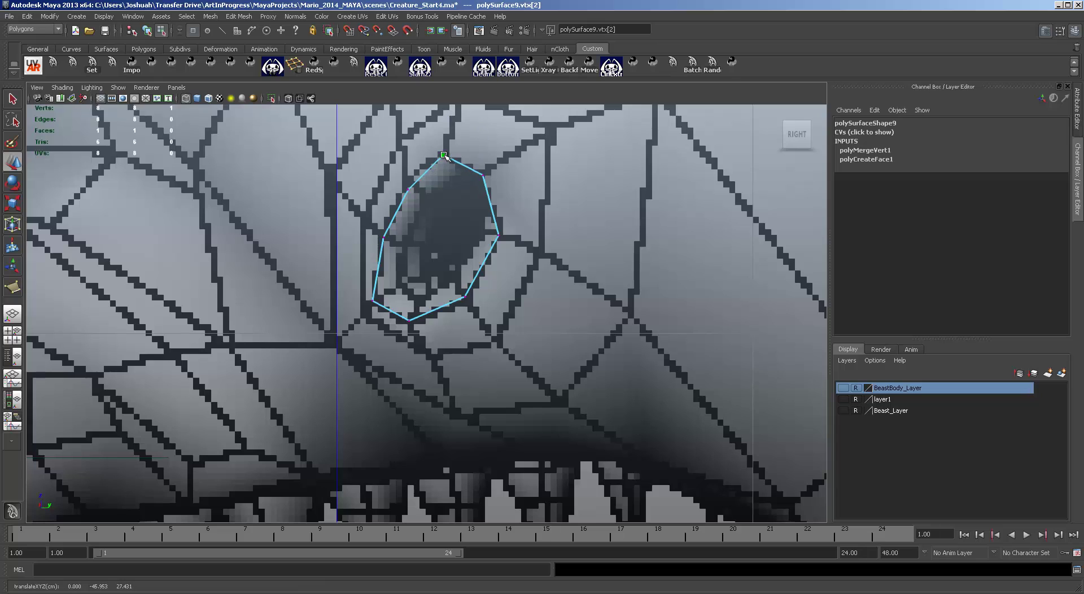
{"action": "left_click", "coordinate": [408, 188]}
{"action": "left_click_drag", "start_coordinate": [408, 188], "coordinate": [407, 178]}
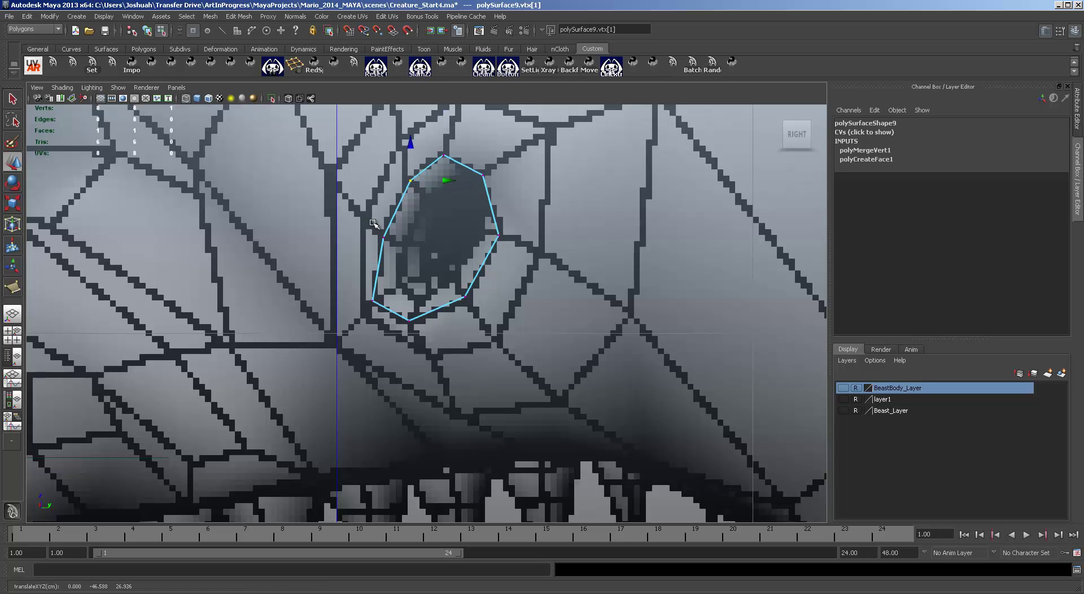
Adjust the eye polygon's front and lower vertices to match the lower rim of the eye socket.
{"action": "left_click", "coordinate": [383, 237]}
{"action": "left_click_drag", "start_coordinate": [383, 237], "coordinate": [385, 232]}
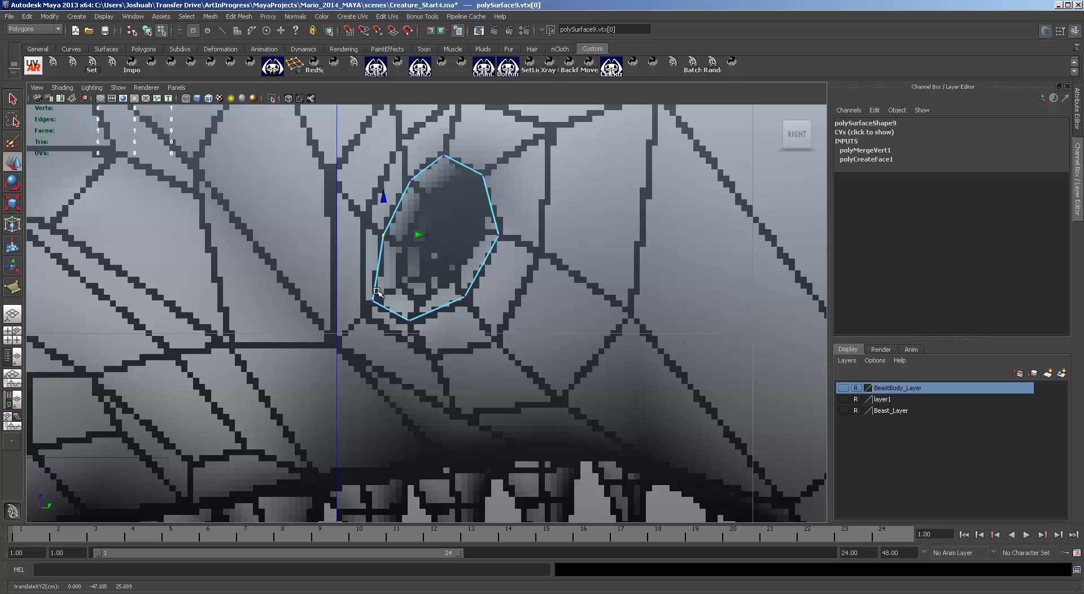
{"action": "left_click", "coordinate": [373, 301]}
{"action": "left_click_drag", "start_coordinate": [373, 301], "coordinate": [412, 321]}
{"action": "left_click", "coordinate": [408, 319]}
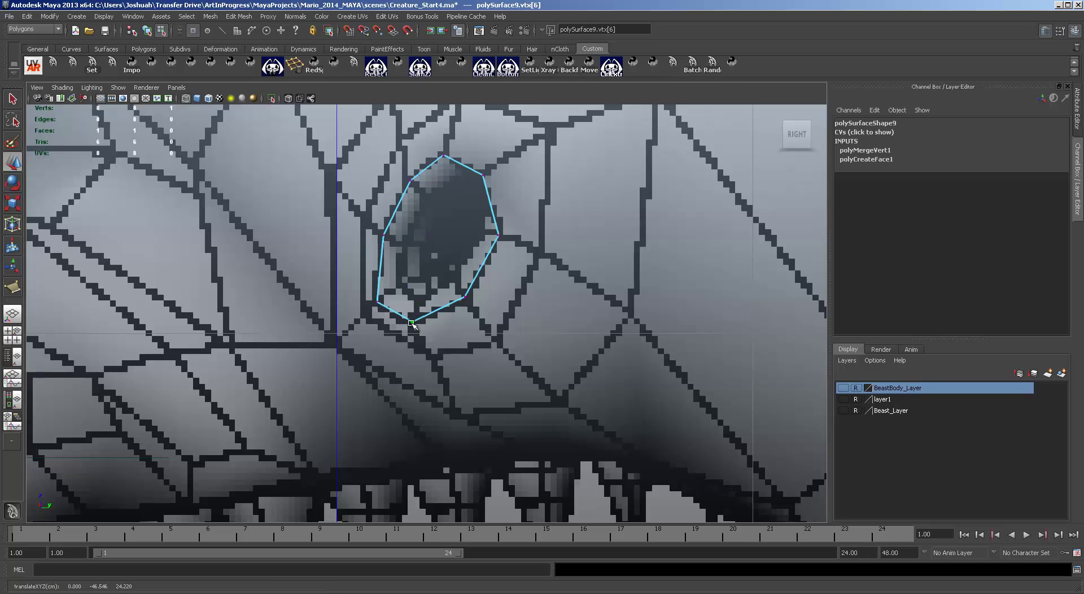
{"action": "left_click", "coordinate": [464, 297]}
{"action": "left_click_drag", "start_coordinate": [464, 297], "coordinate": [465, 300]}
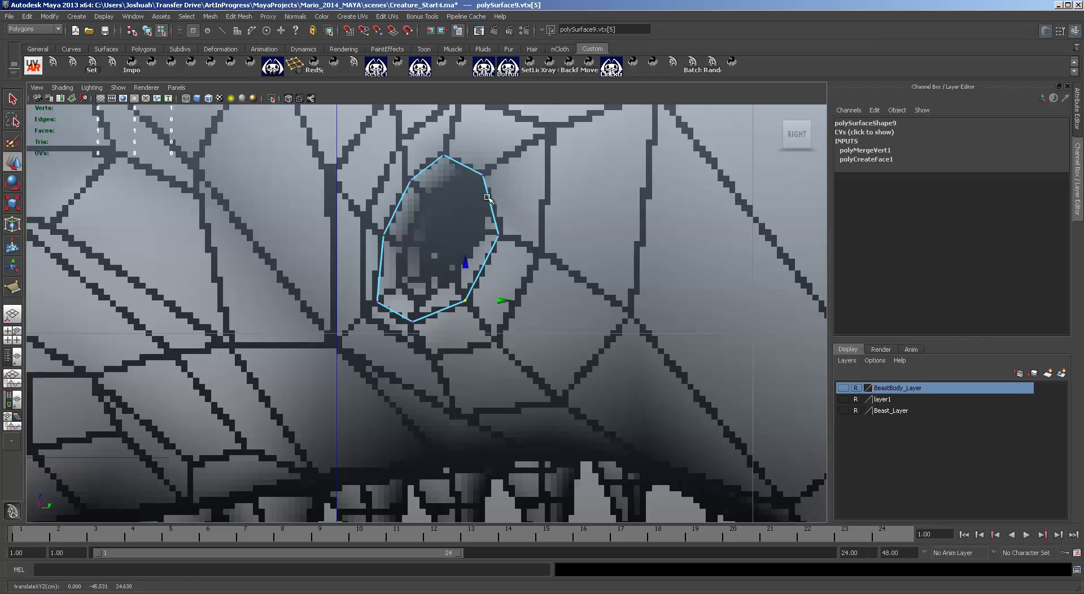
Extrude the eye polygon's whole border edge loop and scale it outward to form a surrounding ring of faces.
{"action": "right_click_drag", "start_coordinate": [487, 197], "coordinate": [476, 165]}
{"action": "double_click", "coordinate": [466, 165]}
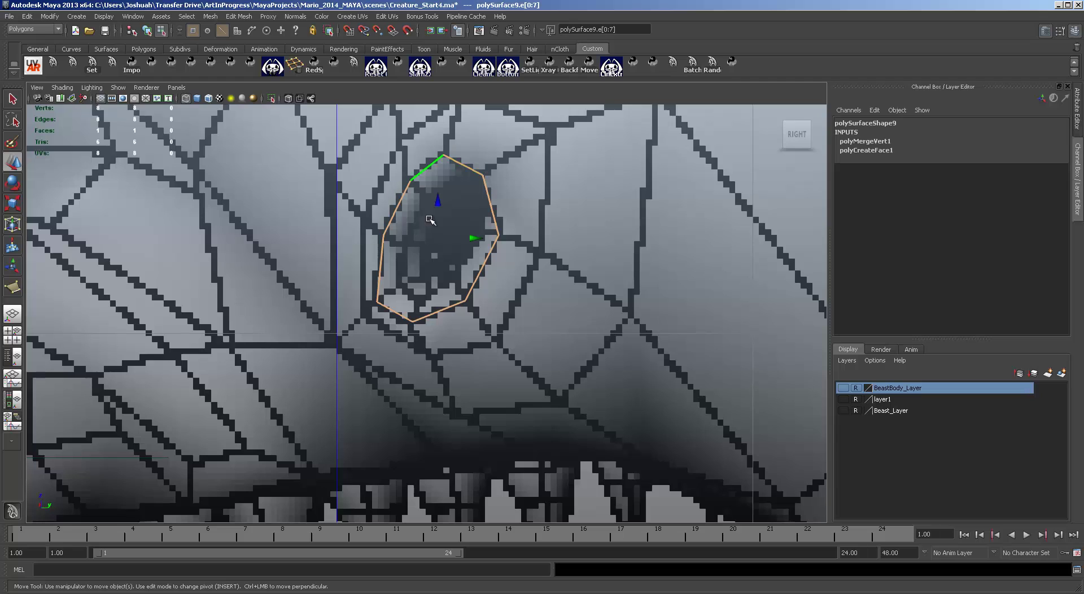
{"action": "left_click", "coordinate": [238, 17]}
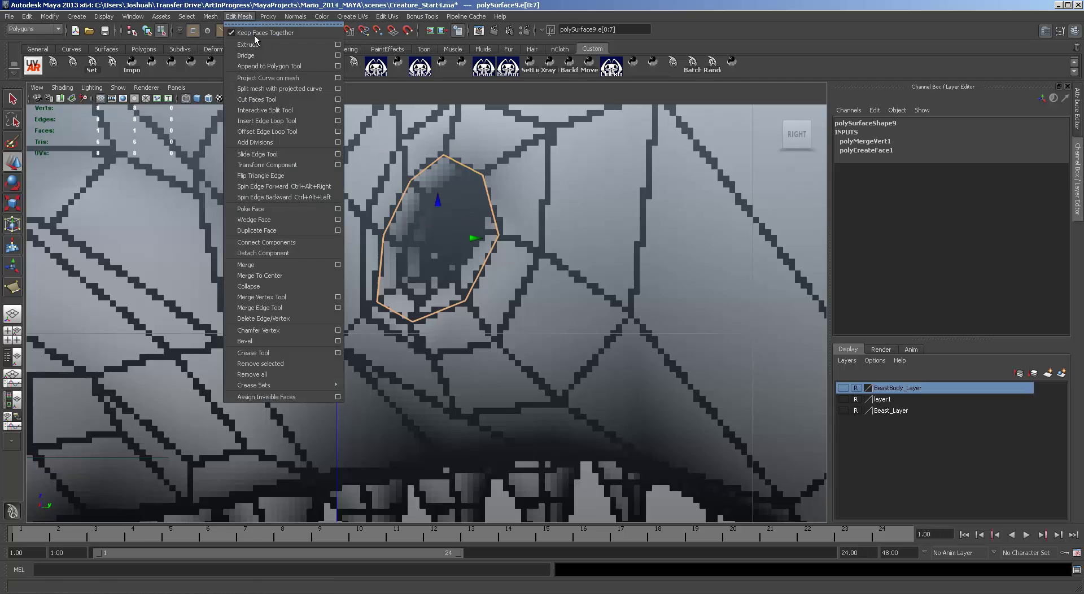
{"action": "left_click", "coordinate": [266, 46]}
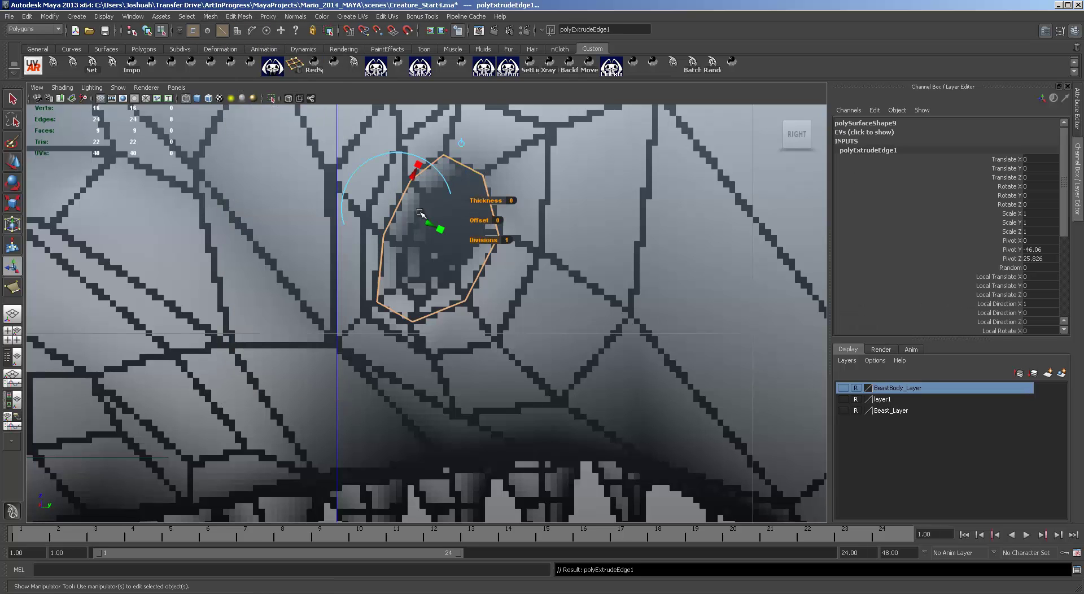
{"action": "key", "text": "r"}
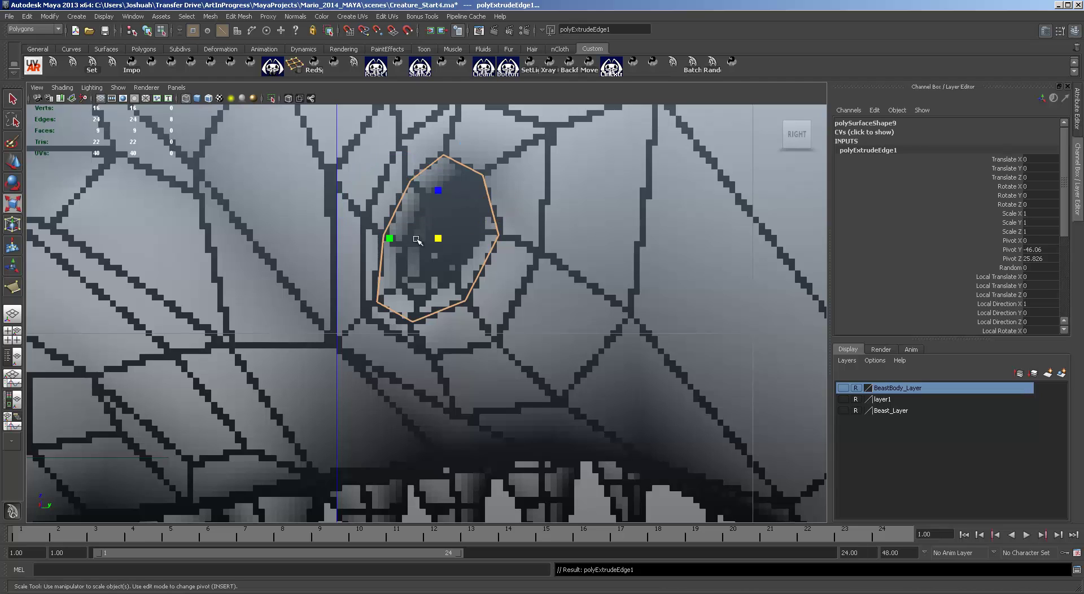
{"action": "left_click_drag", "start_coordinate": [438, 237], "coordinate": [491, 232]}
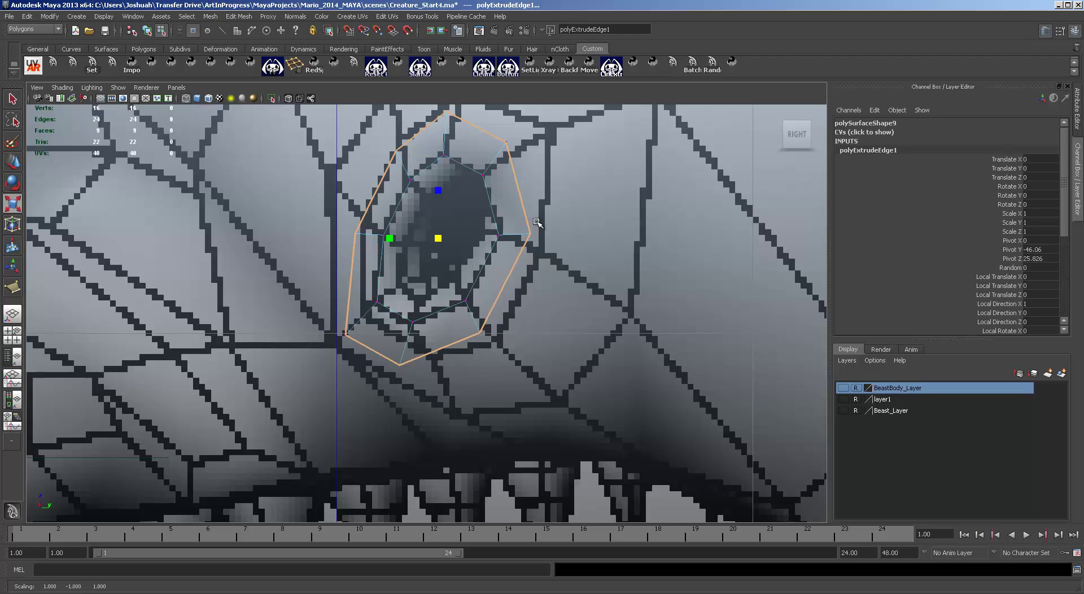
Move the new ring's upper-rear, top, upper-front and front outer vertices onto the reference's edge intersections around the eye.
{"action": "left_click", "coordinate": [505, 141]}
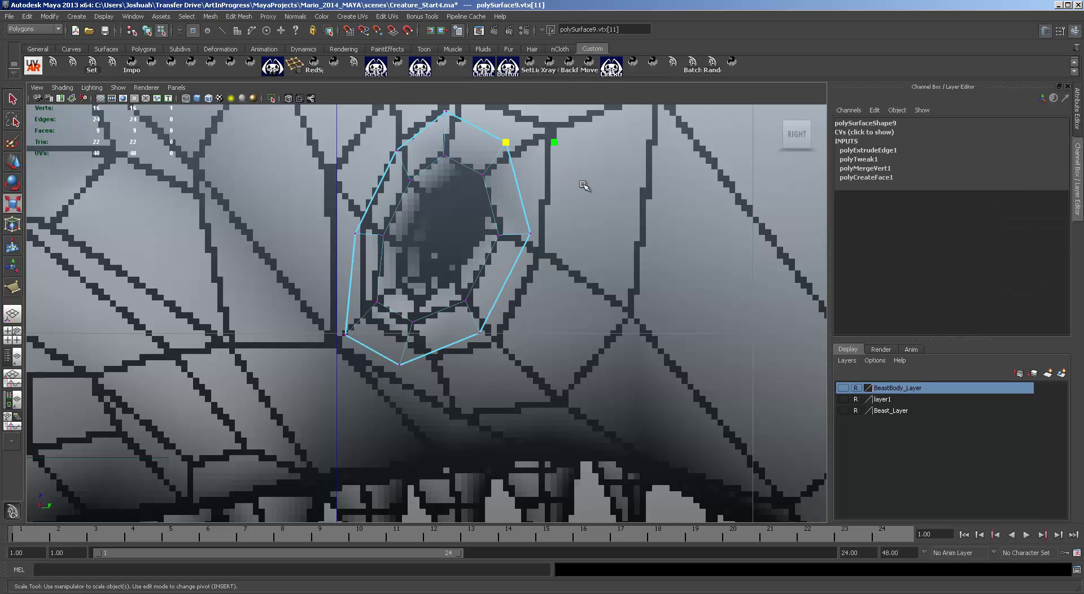
{"action": "middle_click_drag", "start_coordinate": [603, 211], "coordinate": [580, 298], "text": "alt"}
{"action": "key", "text": "w"}
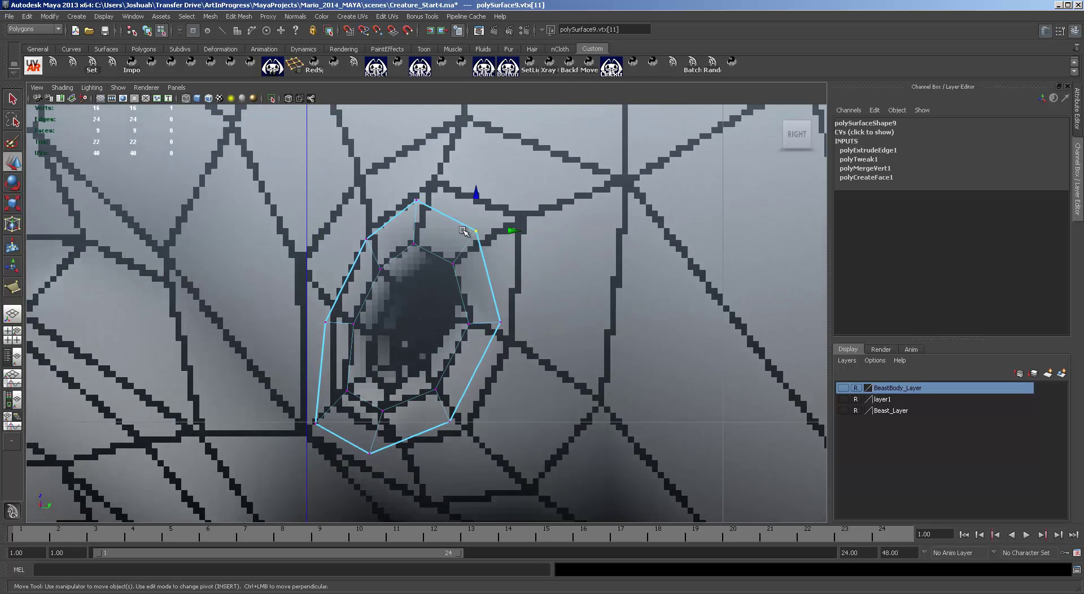
{"action": "left_click_drag", "start_coordinate": [477, 232], "coordinate": [519, 219]}
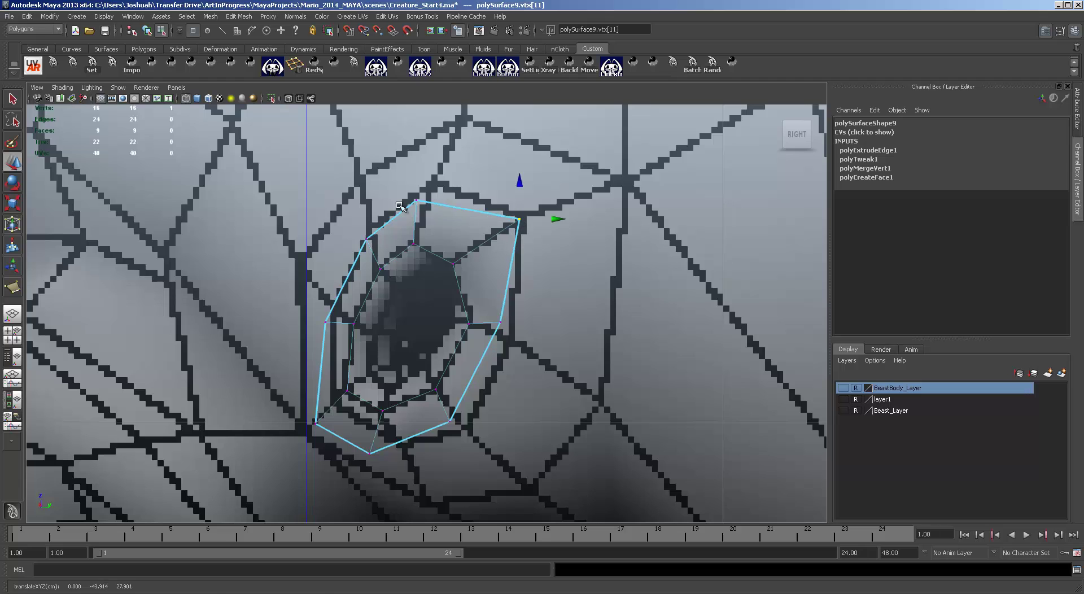
{"action": "left_click_drag", "start_coordinate": [416, 200], "coordinate": [434, 183]}
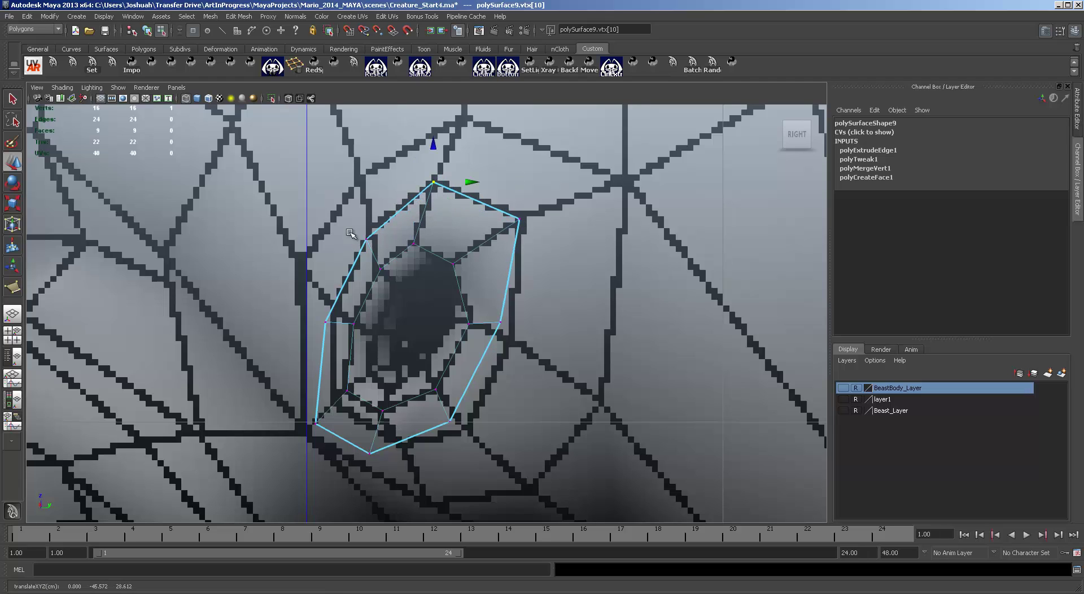
{"action": "mouse_move", "coordinate": [351, 233]}
{"action": "left_mouse_down"}
{"action": "mouse_move", "coordinate": [371, 247]}
{"action": "mouse_move", "coordinate": [370, 229]}
{"action": "left_mouse_up"}
{"action": "left_click", "coordinate": [326, 322]}
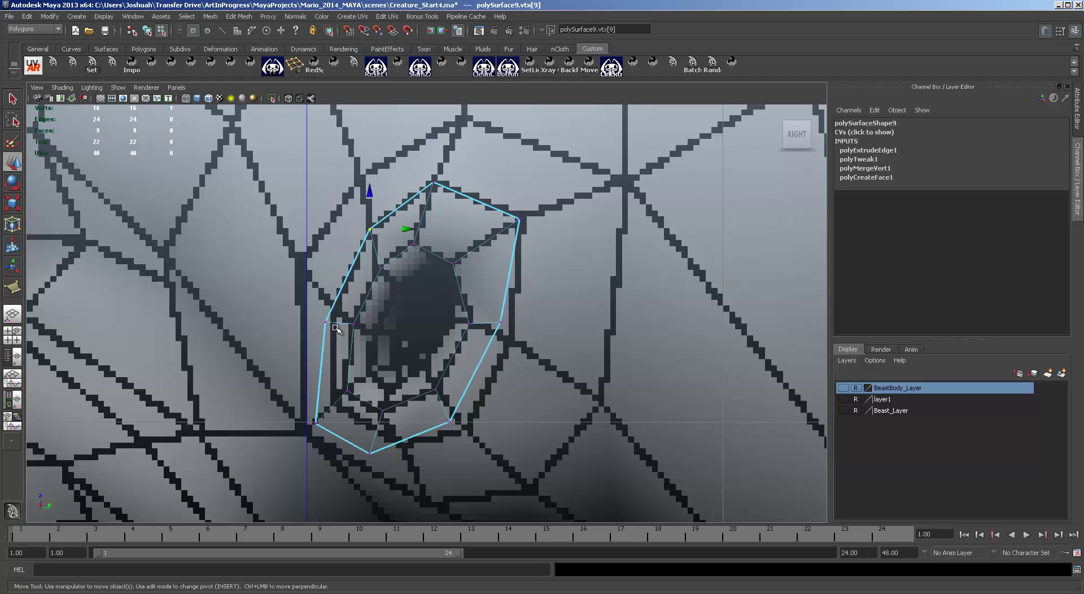
{"action": "left_click_drag", "start_coordinate": [327, 322], "coordinate": [333, 309]}
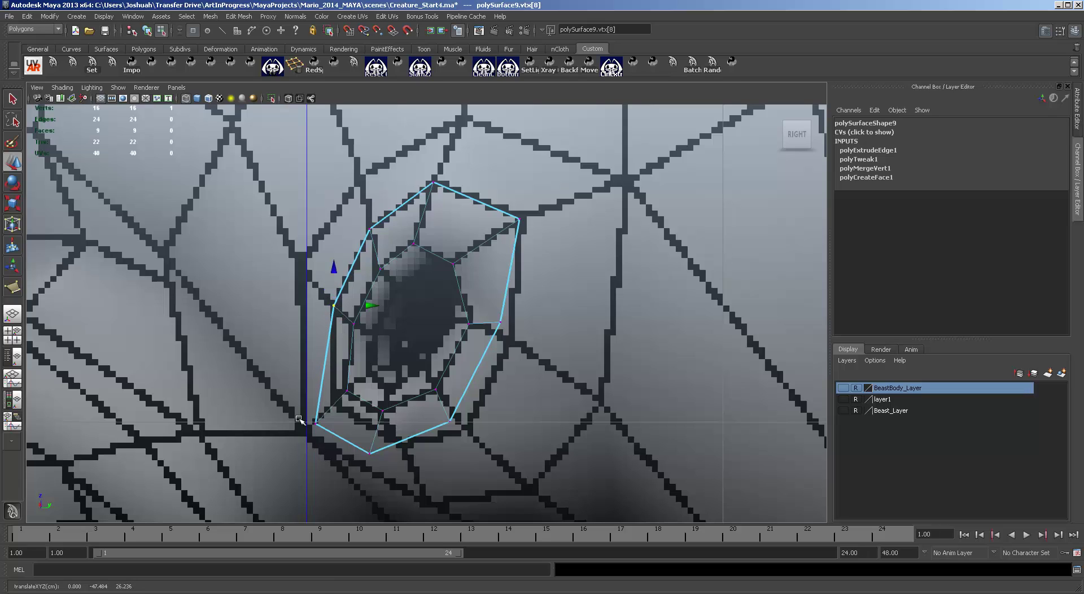
Move the ring's lower-front, bottom, lower-rear and rear outer vertices onto the matching edge intersections of the reference.
{"action": "left_click", "coordinate": [316, 422]}
{"action": "left_click_drag", "start_coordinate": [316, 421], "coordinate": [332, 403]}
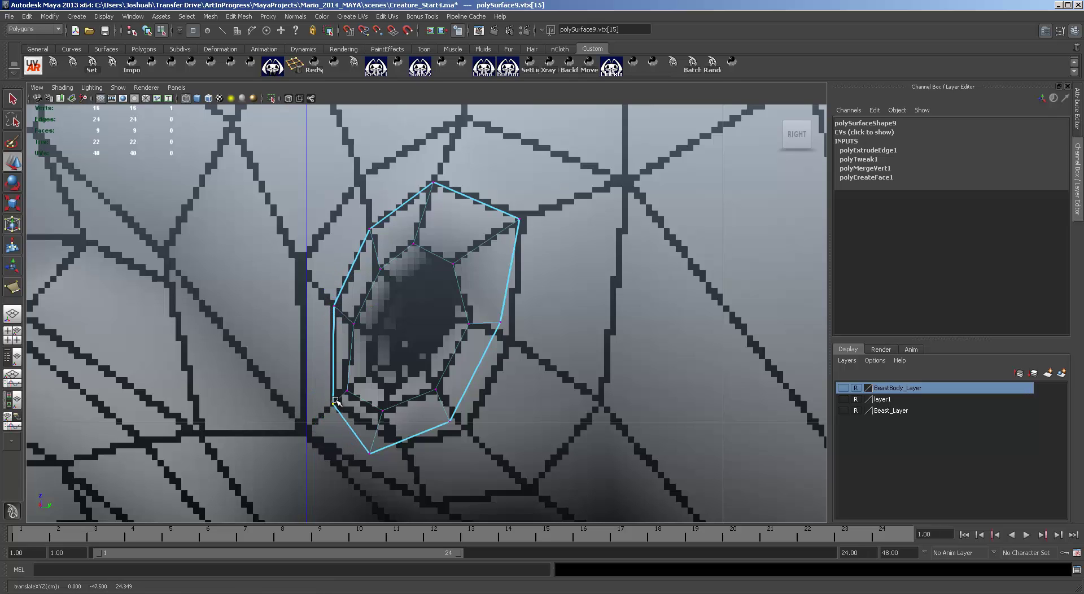
{"action": "left_click", "coordinate": [371, 453]}
{"action": "left_click_drag", "start_coordinate": [371, 453], "coordinate": [398, 443]}
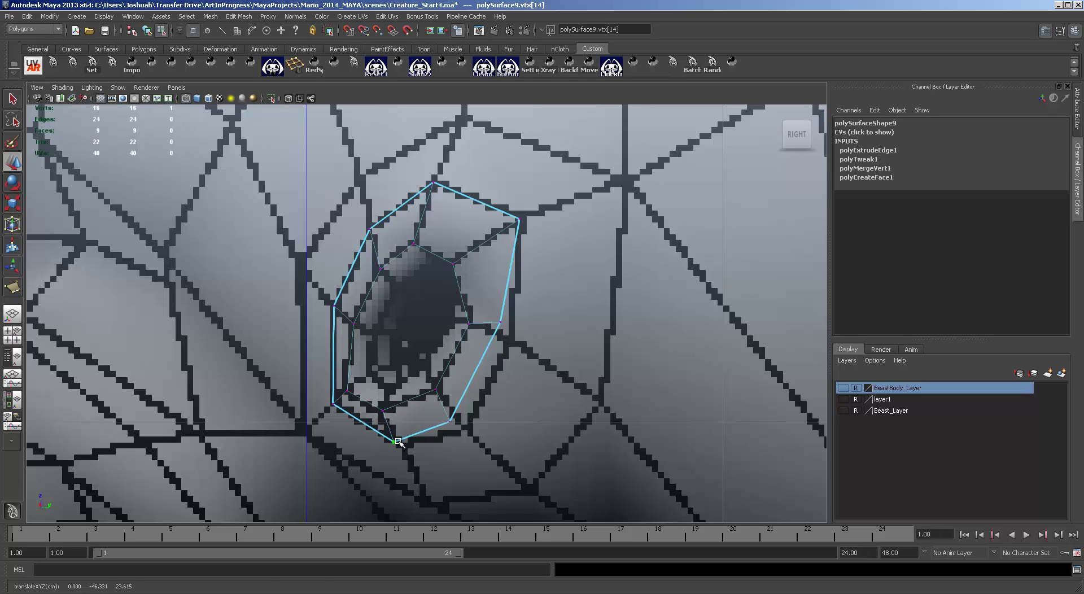
{"action": "left_click", "coordinate": [450, 421]}
{"action": "left_click_drag", "start_coordinate": [449, 421], "coordinate": [463, 427]}
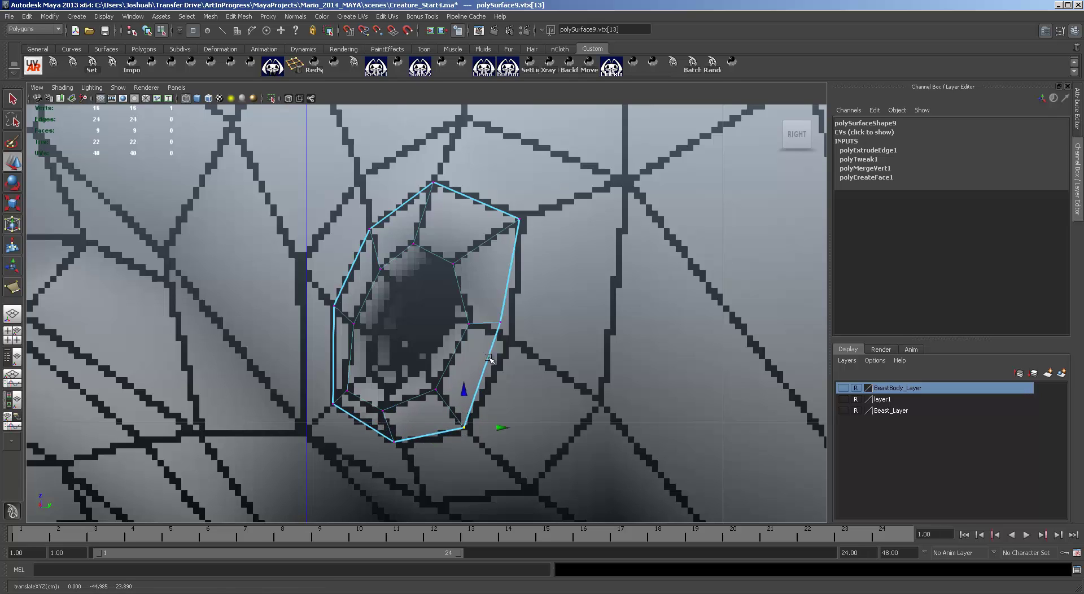
{"action": "left_click", "coordinate": [500, 322]}
{"action": "left_click_drag", "start_coordinate": [500, 323], "coordinate": [514, 339]}
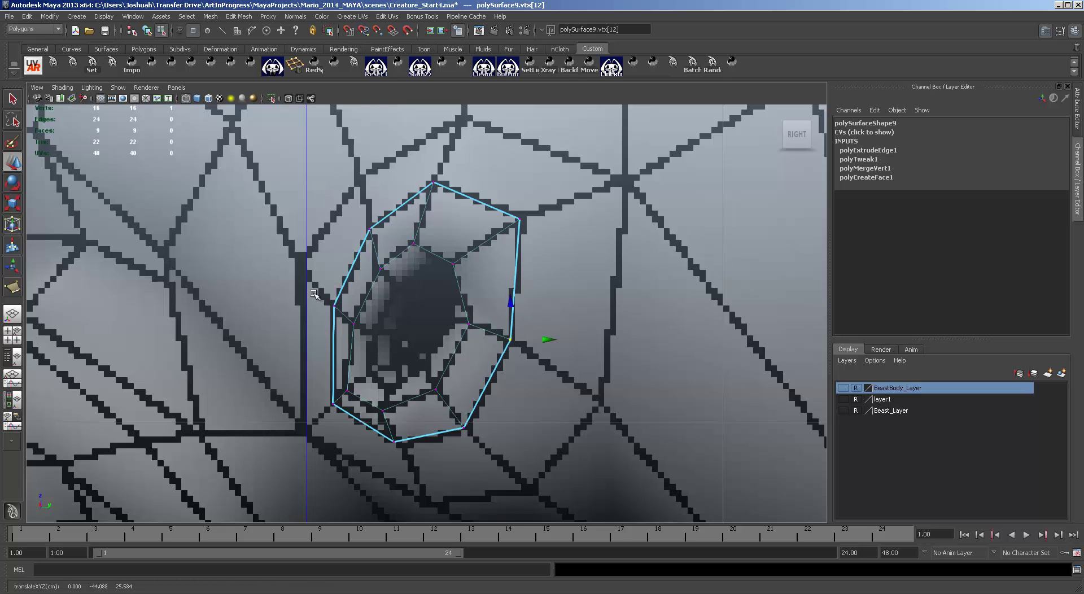
Extrude the ring's outer border edges again and scale them outward to form a second ring around the eye.
{"action": "scroll", "coordinate": [407, 399], "scroll_direction": "down", "scroll_amount": 4}
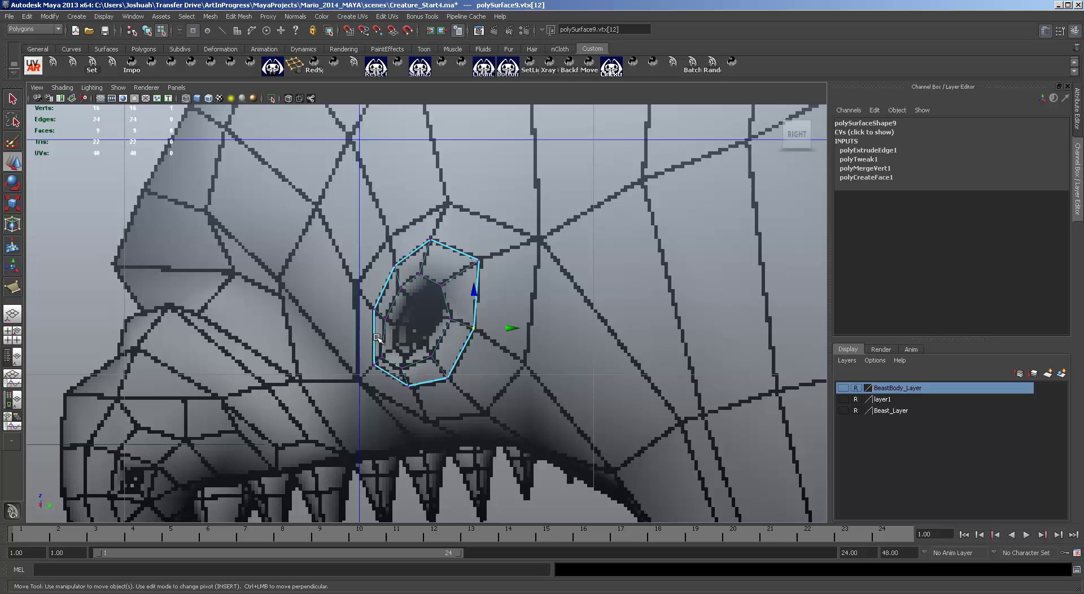
{"action": "scroll", "coordinate": [423, 372], "scroll_direction": "up", "scroll_amount": 2}
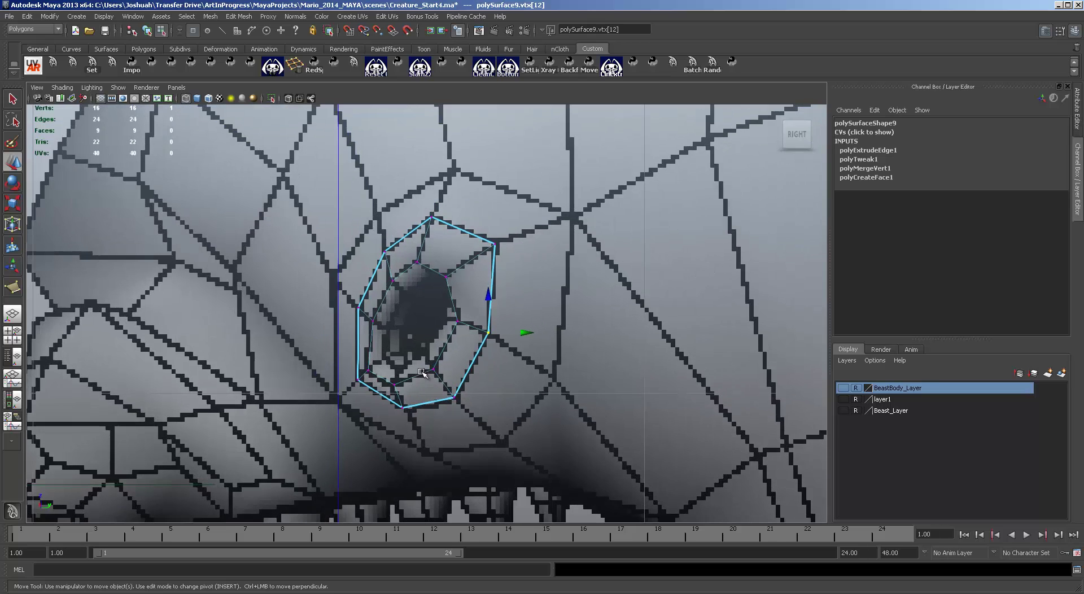
{"action": "scroll", "coordinate": [422, 372], "scroll_direction": "up", "scroll_amount": 2}
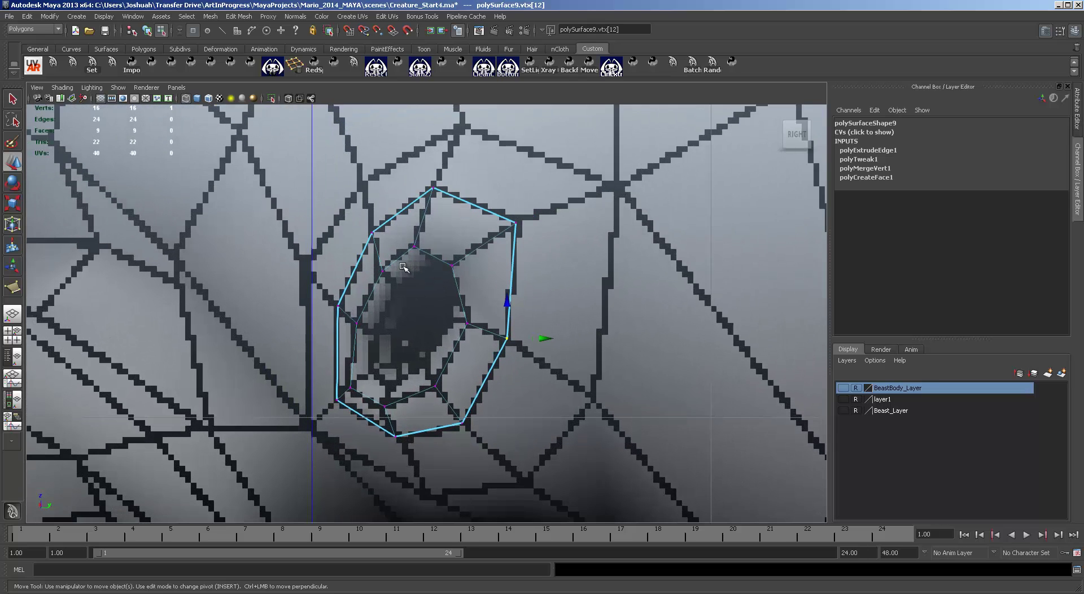
{"action": "key", "text": "F10"}
{"action": "double_click", "coordinate": [402, 206]}
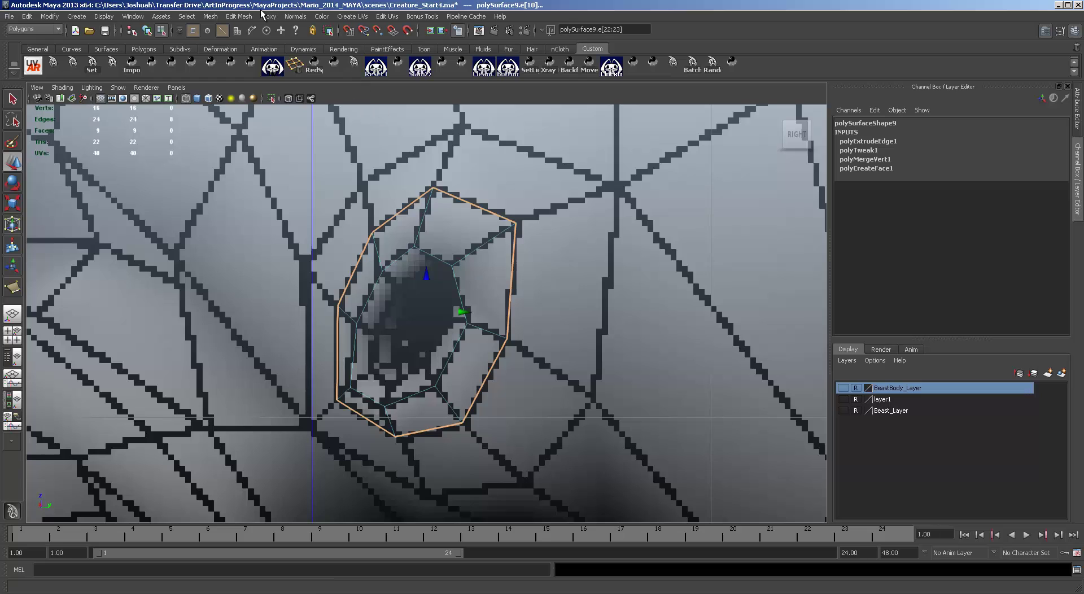
{"action": "left_click", "coordinate": [239, 16]}
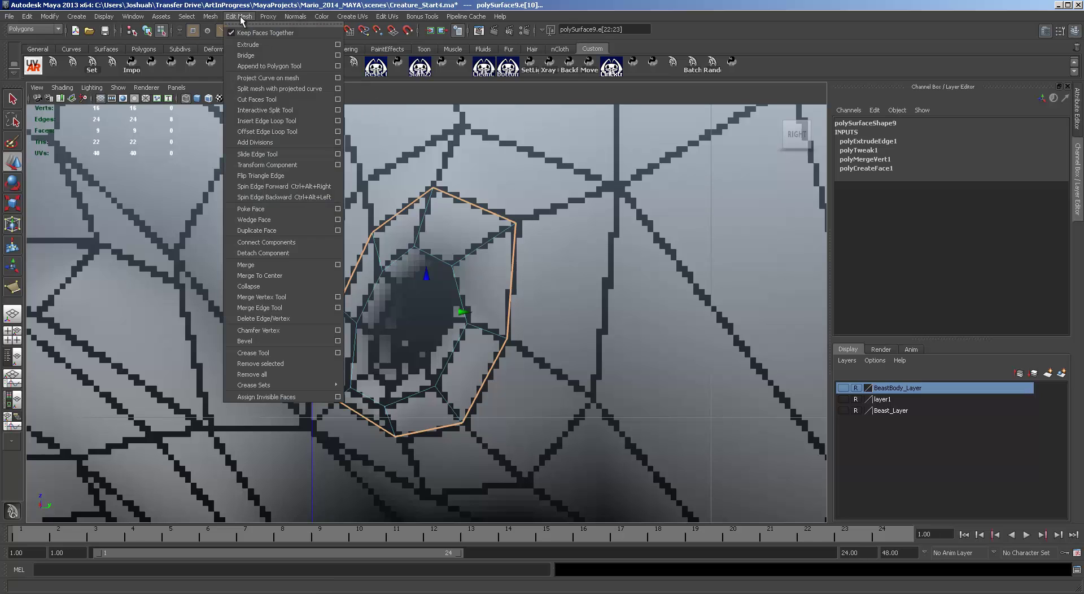
{"action": "left_click", "coordinate": [261, 45]}
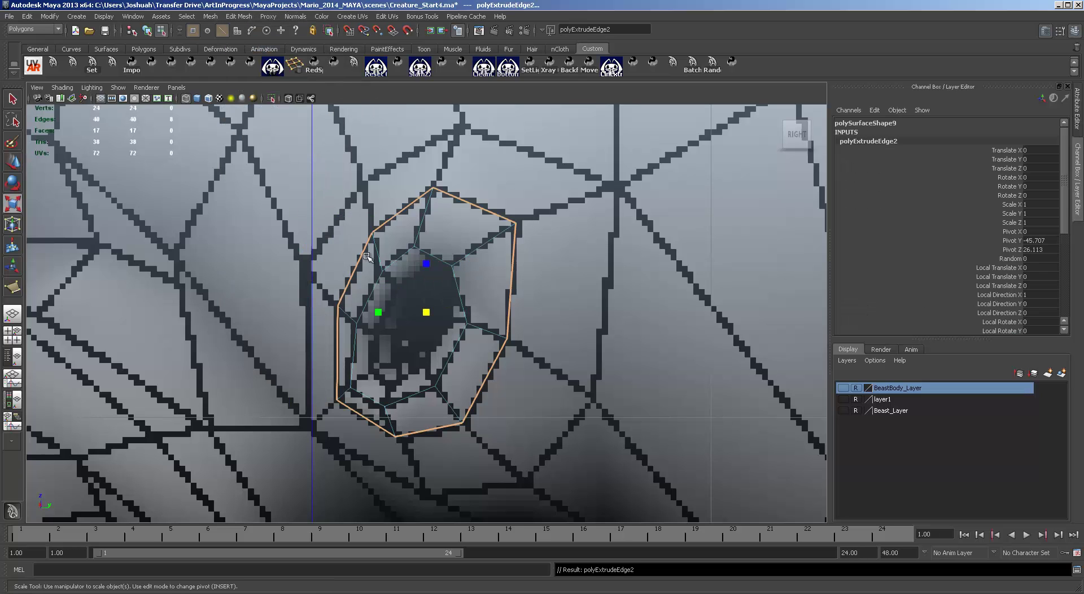
{"action": "left_click_drag", "start_coordinate": [424, 312], "coordinate": [475, 308]}
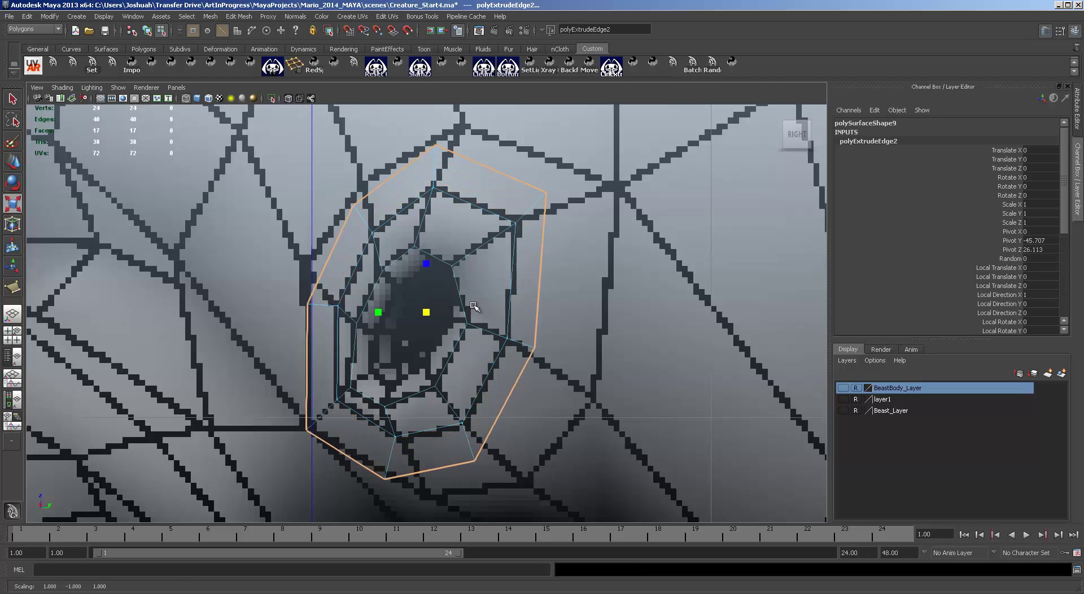
Move the second ring's top, upper-rear and rear outer vertices onto the matching edge intersections of the side reference.
{"action": "key", "text": "F9"}
{"action": "left_click_drag", "start_coordinate": [418, 133], "coordinate": [460, 131]}
{"action": "key", "text": "w"}
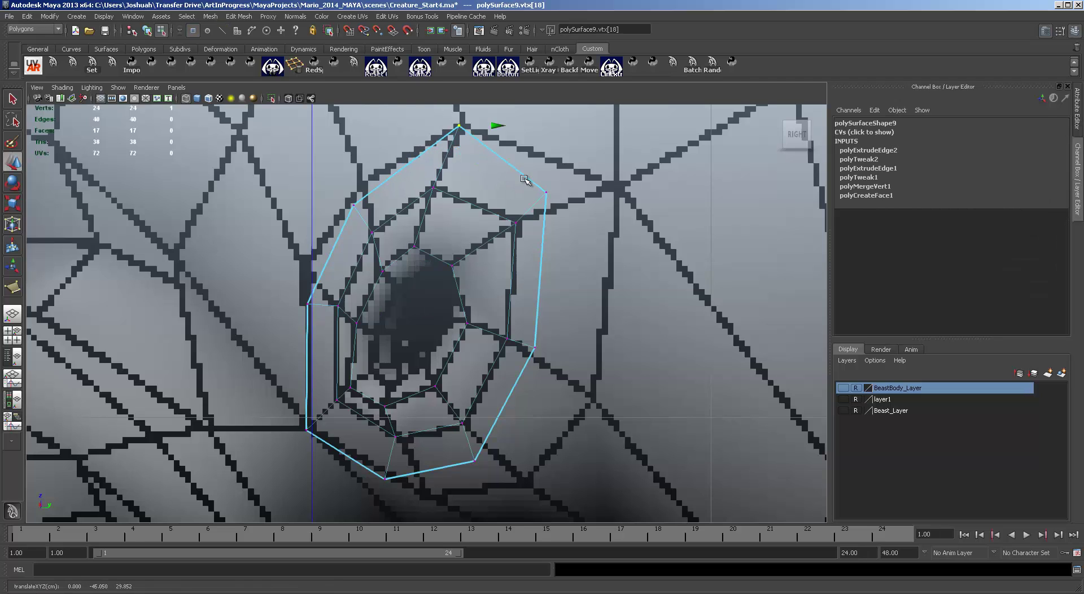
{"action": "left_click_drag", "start_coordinate": [525, 178], "coordinate": [612, 186]}
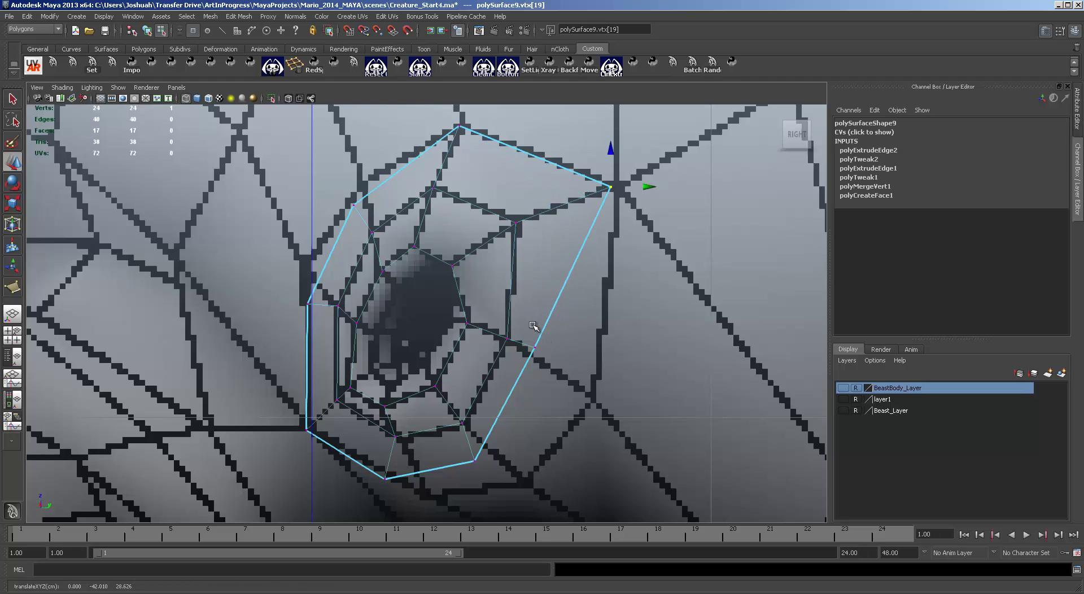
{"action": "left_click", "coordinate": [527, 351]}
{"action": "left_click_drag", "start_coordinate": [531, 350], "coordinate": [586, 403]}
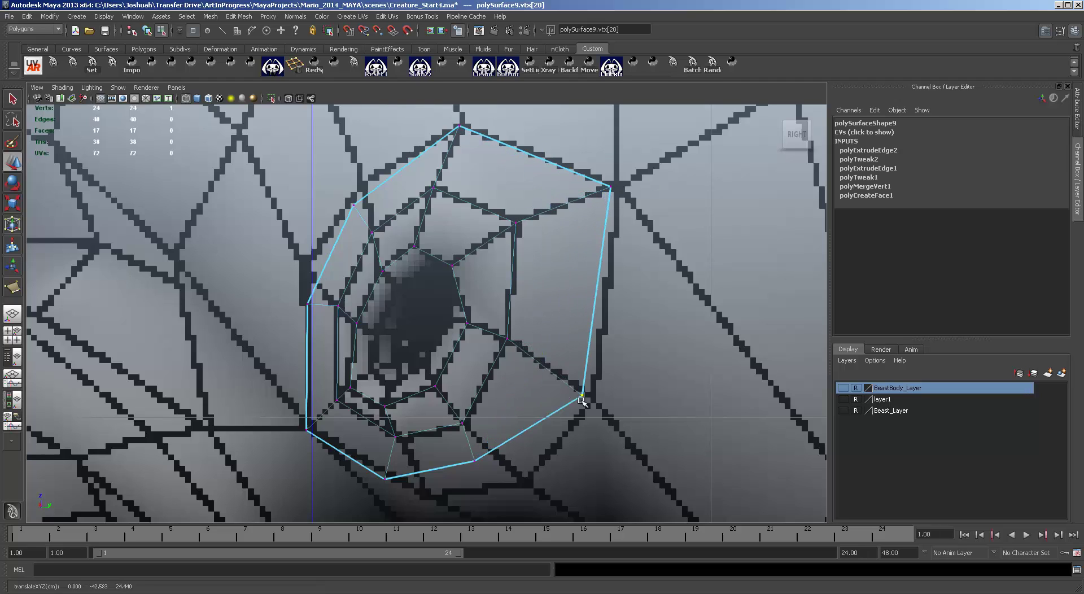
Move the second ring's lower-rear, bottom, lower-front and front outer vertices onto the reference's edge intersections.
{"action": "left_click_drag", "start_coordinate": [470, 453], "coordinate": [526, 480]}
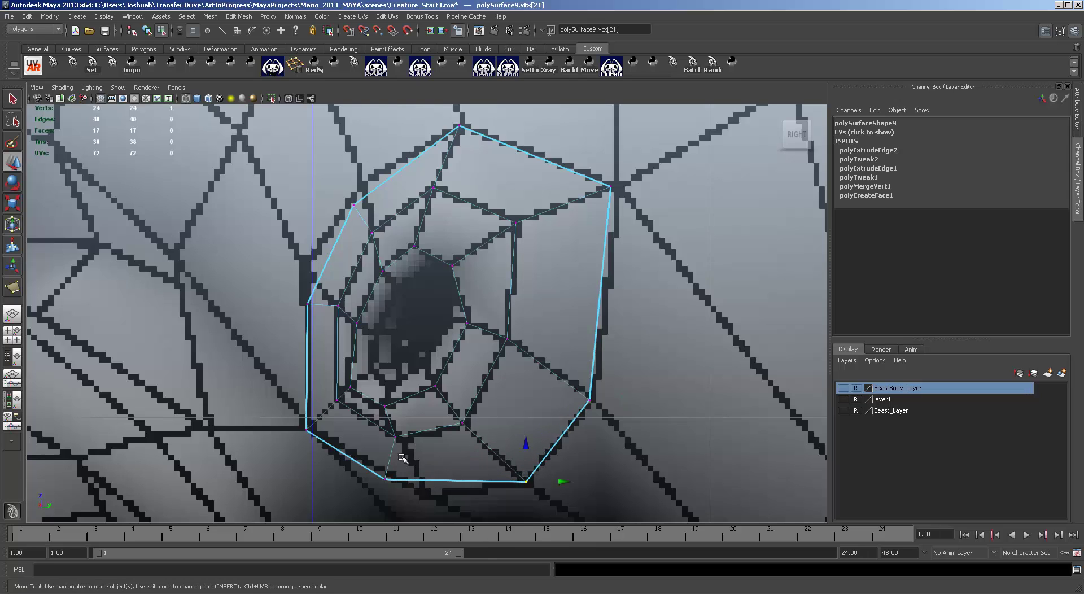
{"action": "left_click_drag", "start_coordinate": [376, 472], "coordinate": [427, 493]}
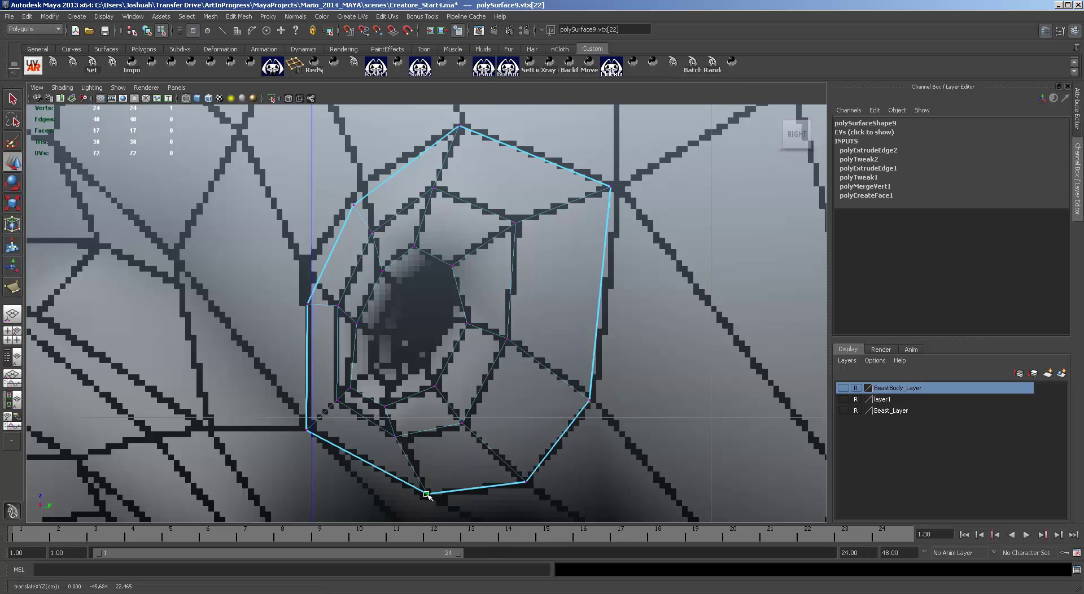
{"action": "mouse_move", "coordinate": [297, 422]}
{"action": "left_mouse_down"}
{"action": "mouse_move", "coordinate": [317, 439]}
{"action": "mouse_move", "coordinate": [311, 429]}
{"action": "left_mouse_up"}
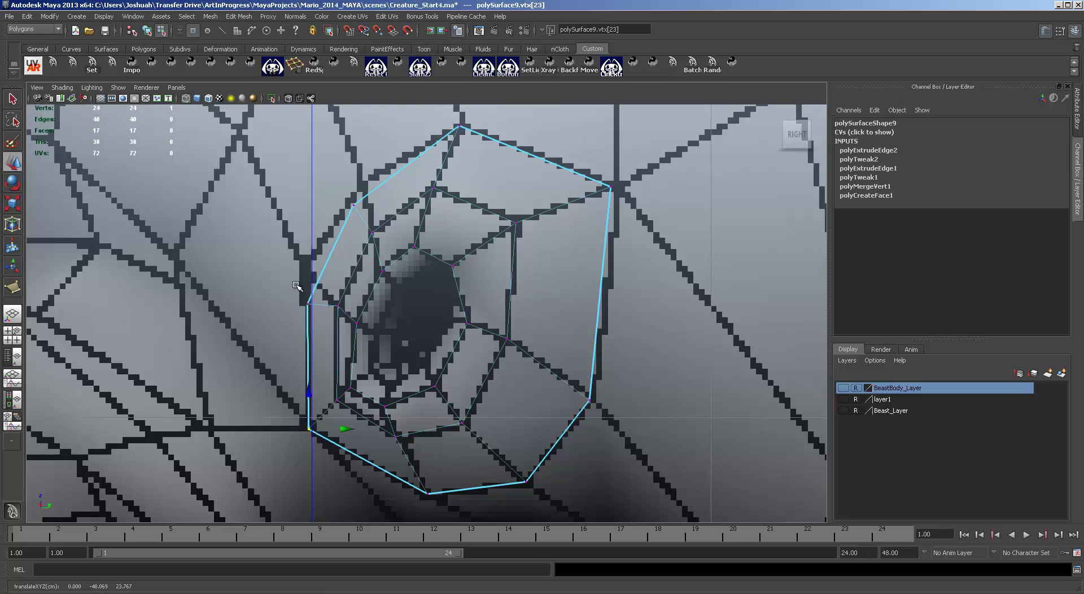
{"action": "left_click_drag", "start_coordinate": [276, 302], "coordinate": [307, 261]}
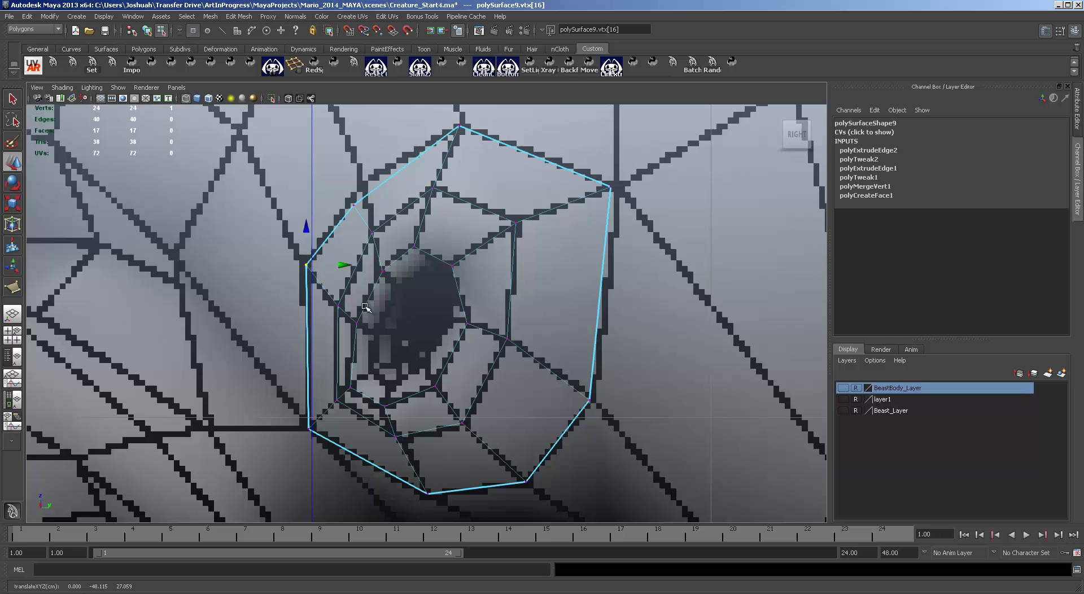
Extrude the central eye face and scale it inward to form a ring of faces inside the eye opening.
{"action": "scroll", "coordinate": [395, 348], "scroll_direction": "down", "scroll_amount": 5}
{"action": "scroll", "coordinate": [399, 350], "scroll_direction": "up", "scroll_amount": 4}
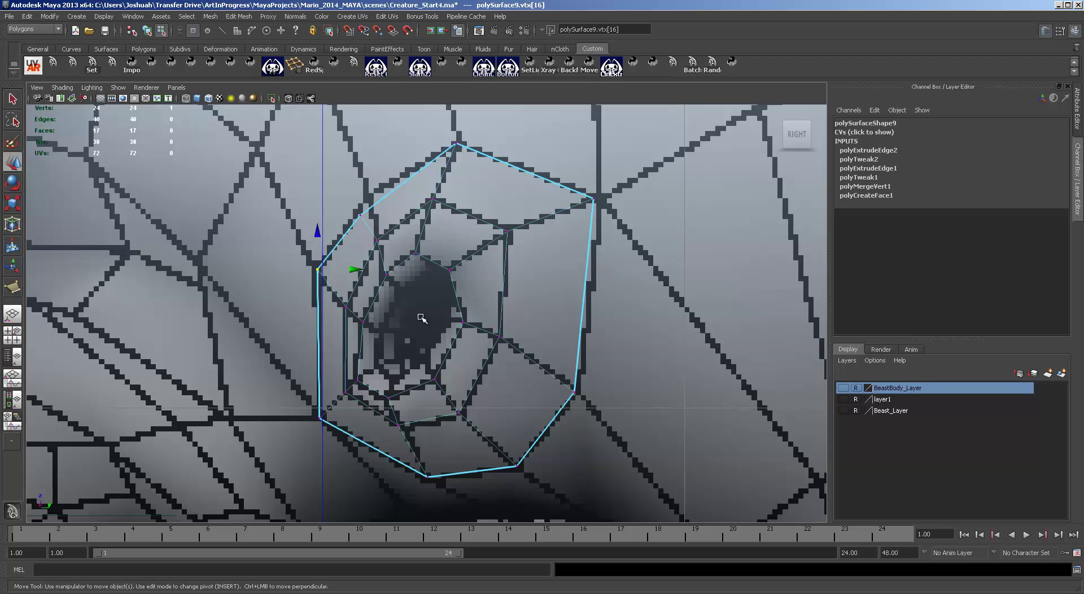
{"action": "key", "text": "F11"}
{"action": "left_click", "coordinate": [399, 315]}
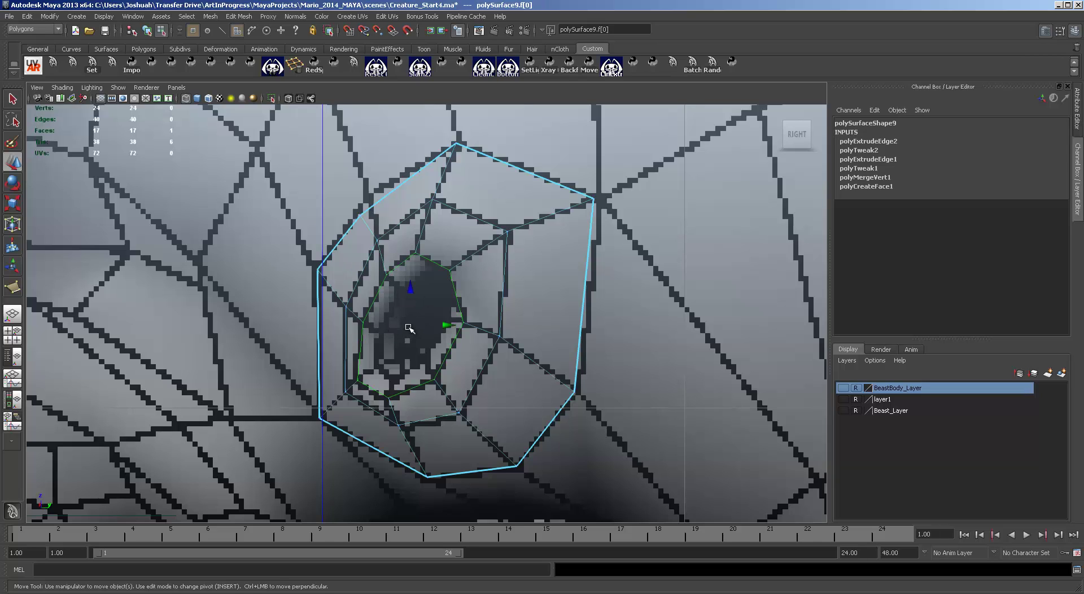
{"action": "left_click", "coordinate": [239, 15]}
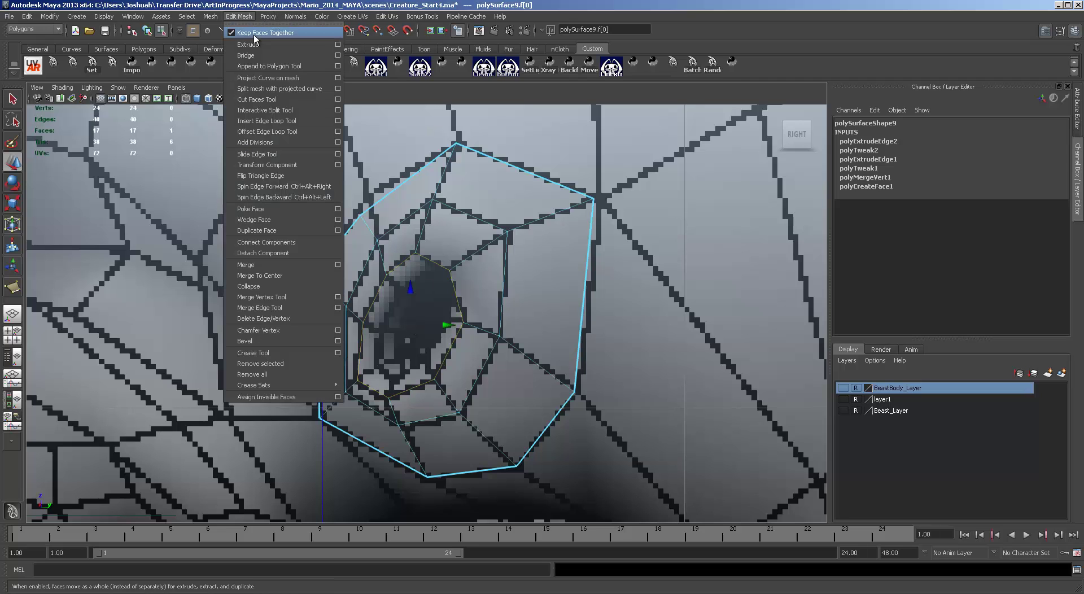
{"action": "left_click", "coordinate": [248, 45]}
{"action": "key", "text": "r"}
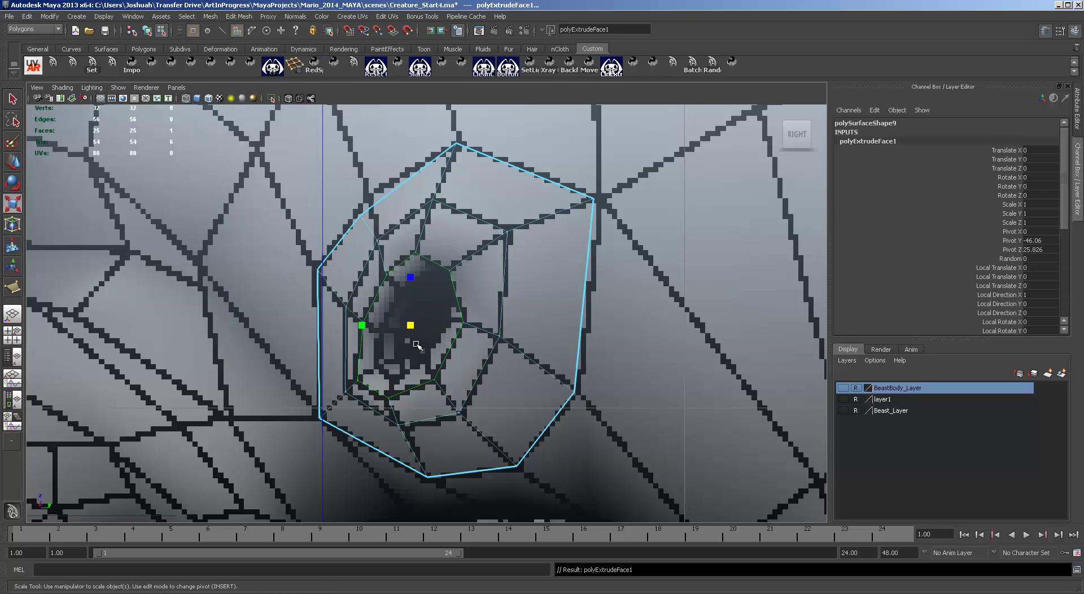
{"action": "left_click_drag", "start_coordinate": [413, 326], "coordinate": [379, 326]}
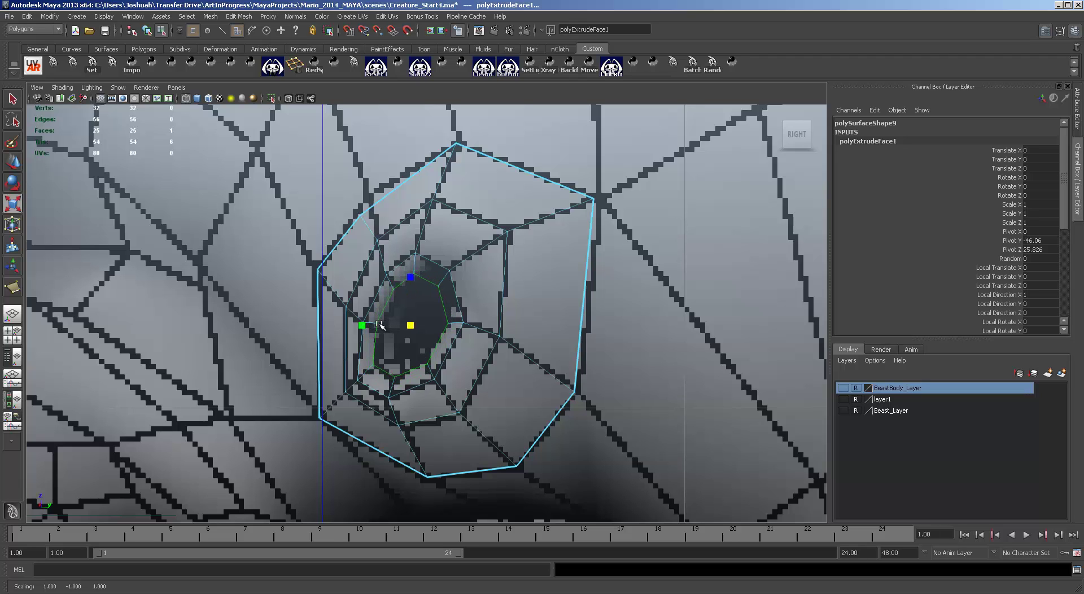
Extrude the central eye face once more and scale it down into a small polygon at the eye's centre.
{"action": "key", "text": "g"}
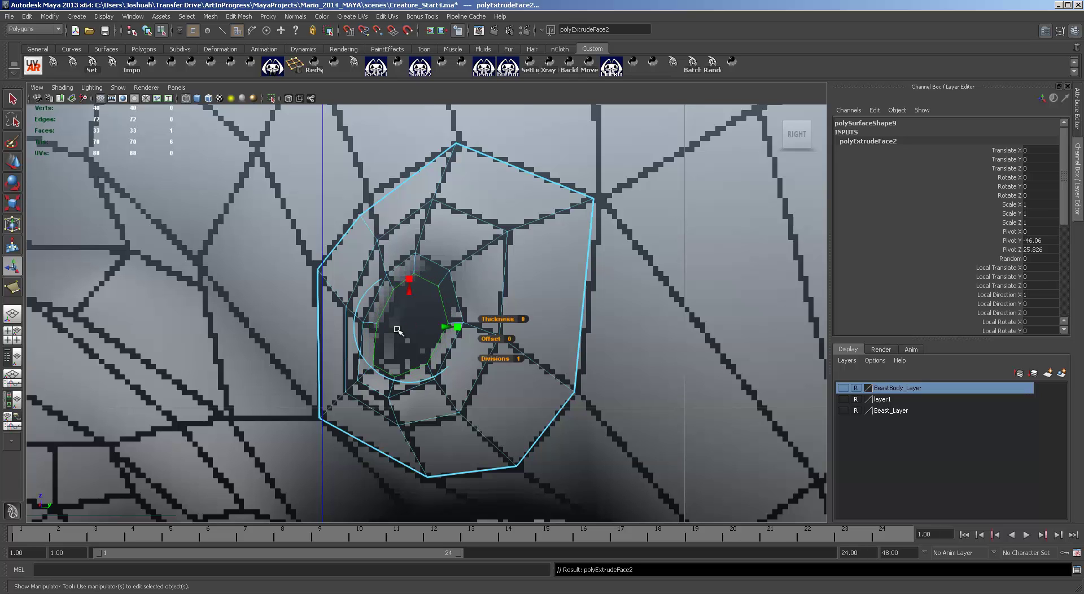
{"action": "key", "text": "r"}
{"action": "left_click_drag", "start_coordinate": [410, 326], "coordinate": [379, 326]}
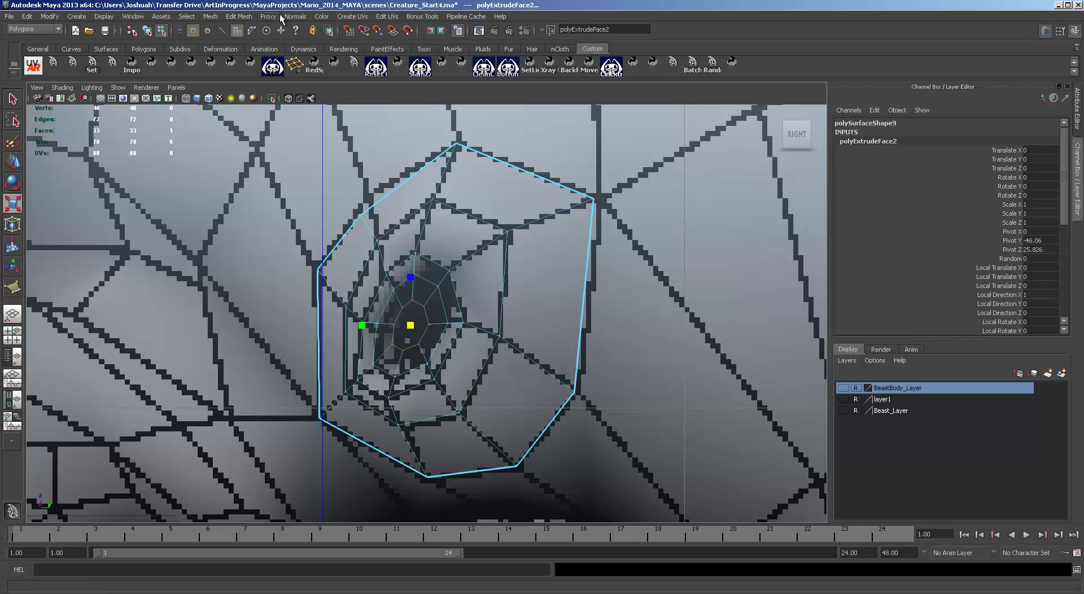
Poke the innermost eye face into triangles meeting at its centre, and save the scene.
{"action": "left_click", "coordinate": [239, 16]}
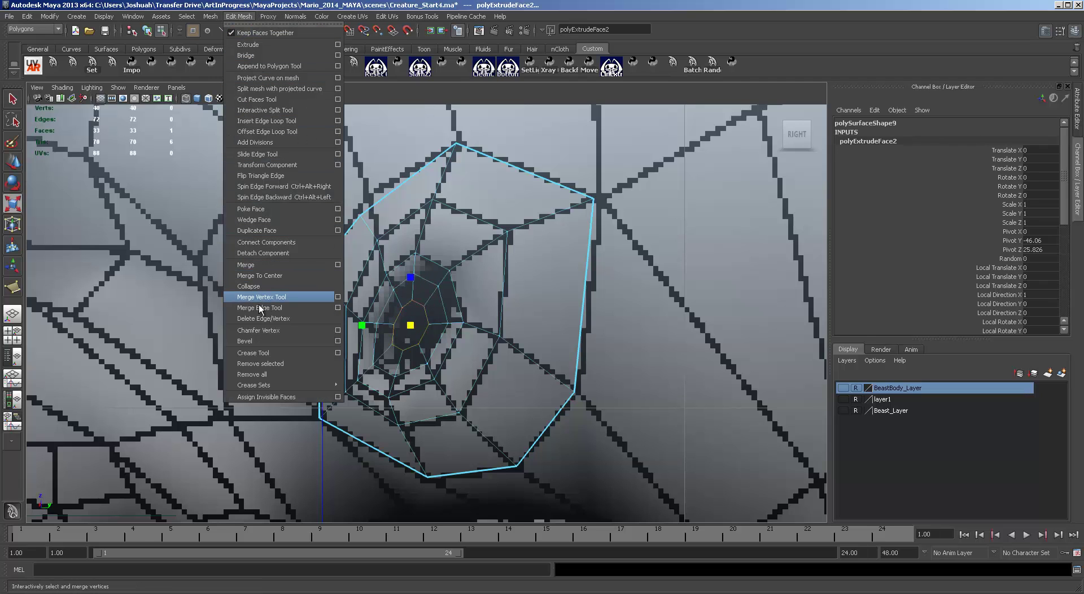
{"action": "left_click", "coordinate": [268, 209]}
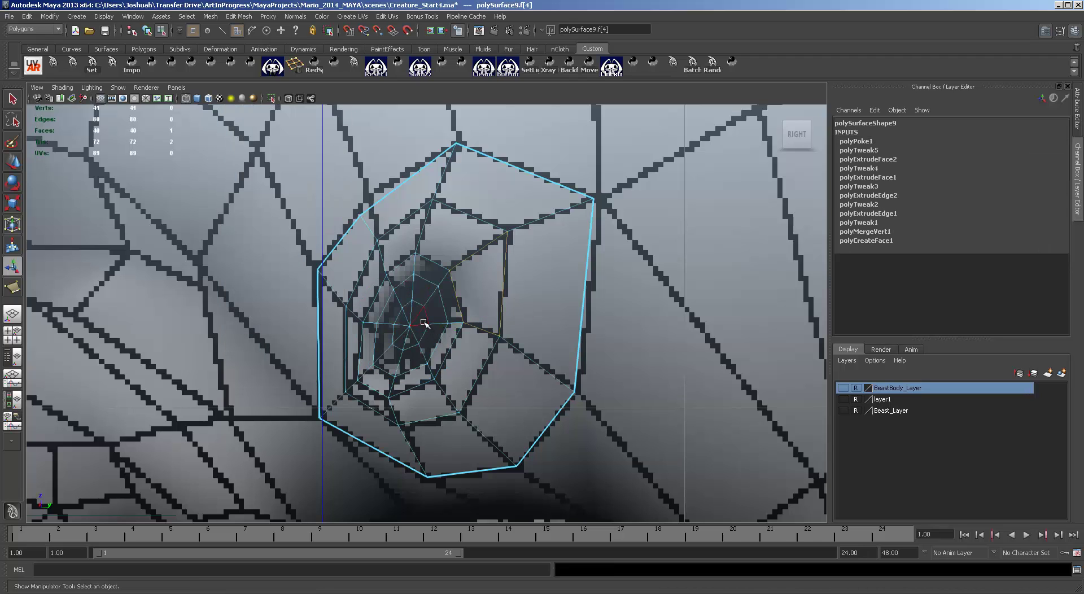
{"action": "left_click", "coordinate": [9, 17]}
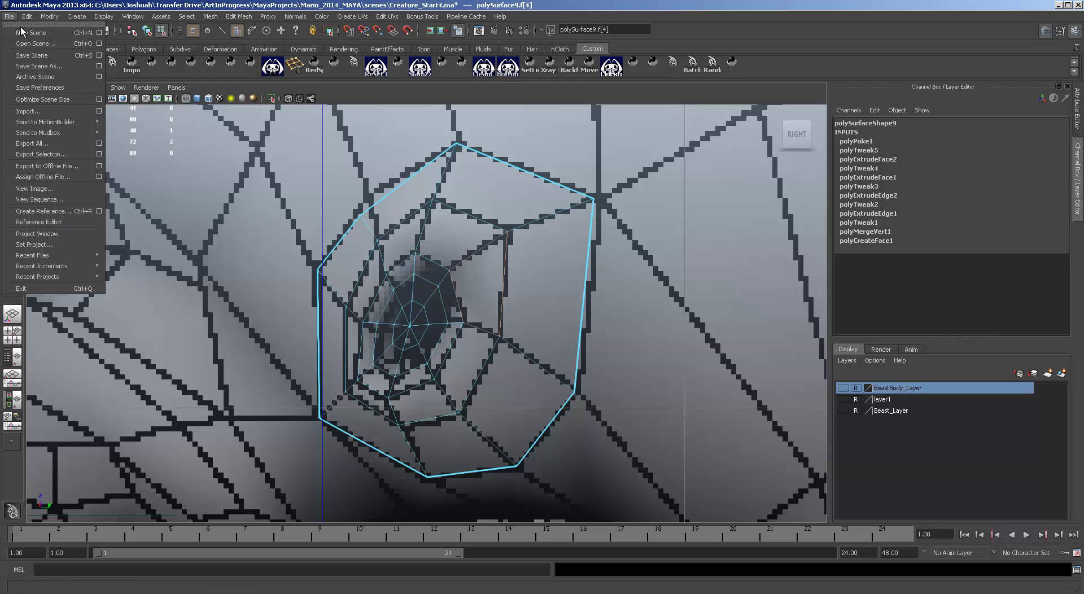
{"action": "left_click", "coordinate": [49, 56]}
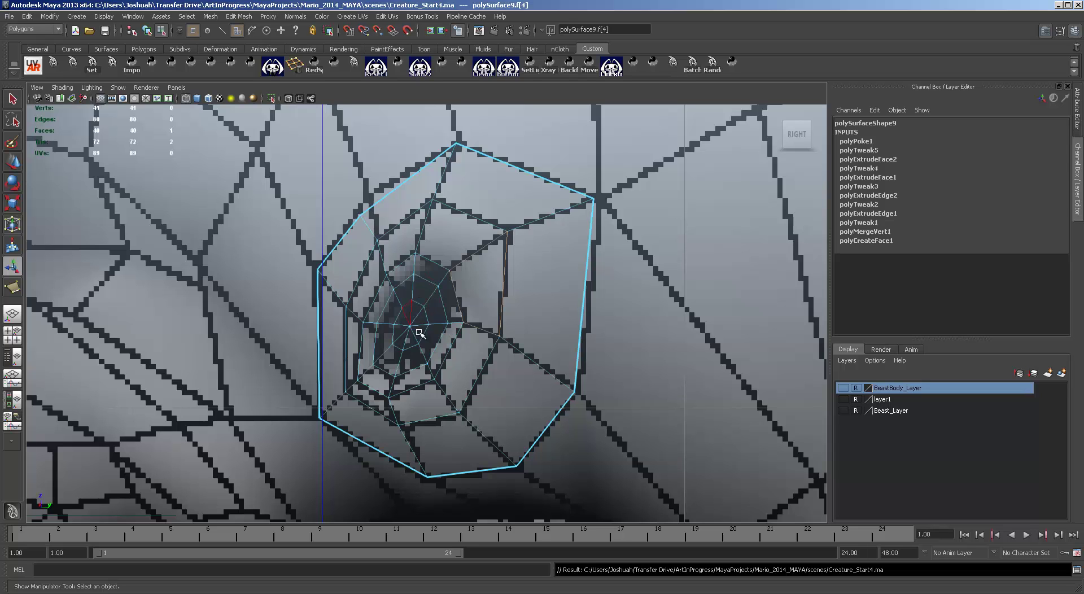
Centre the eye mesh's pivot and move the mesh along X to about 11.9, over the eye in the front view of the four-view layout.
{"action": "key", "text": "space"}
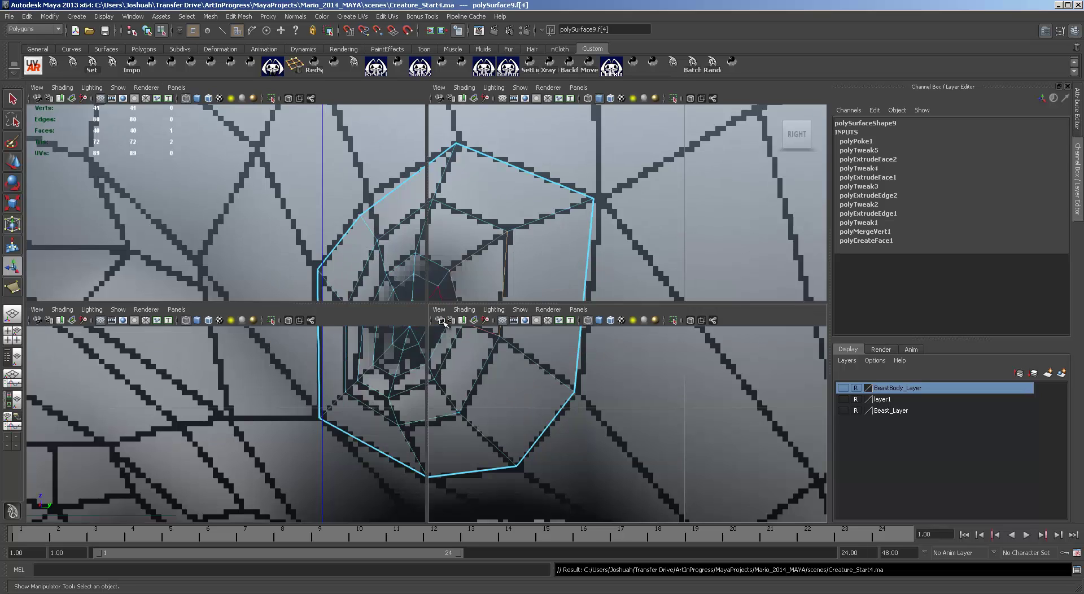
{"action": "left_click_drag", "start_coordinate": [658, 163], "coordinate": [689, 205], "text": "alt"}
{"action": "scroll", "coordinate": [700, 219], "scroll_direction": "down", "scroll_amount": 5}
{"action": "scroll", "coordinate": [250, 404], "scroll_direction": "up", "scroll_amount": 6}
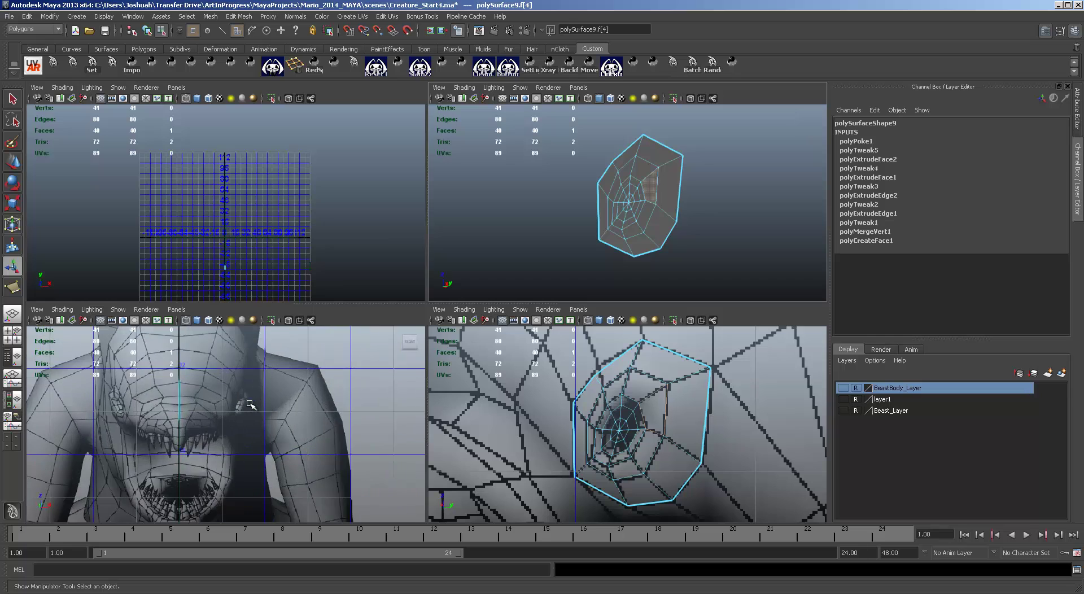
{"action": "scroll", "coordinate": [251, 427], "scroll_direction": "down", "scroll_amount": 3}
{"action": "scroll", "coordinate": [225, 427], "scroll_direction": "up", "scroll_amount": 3}
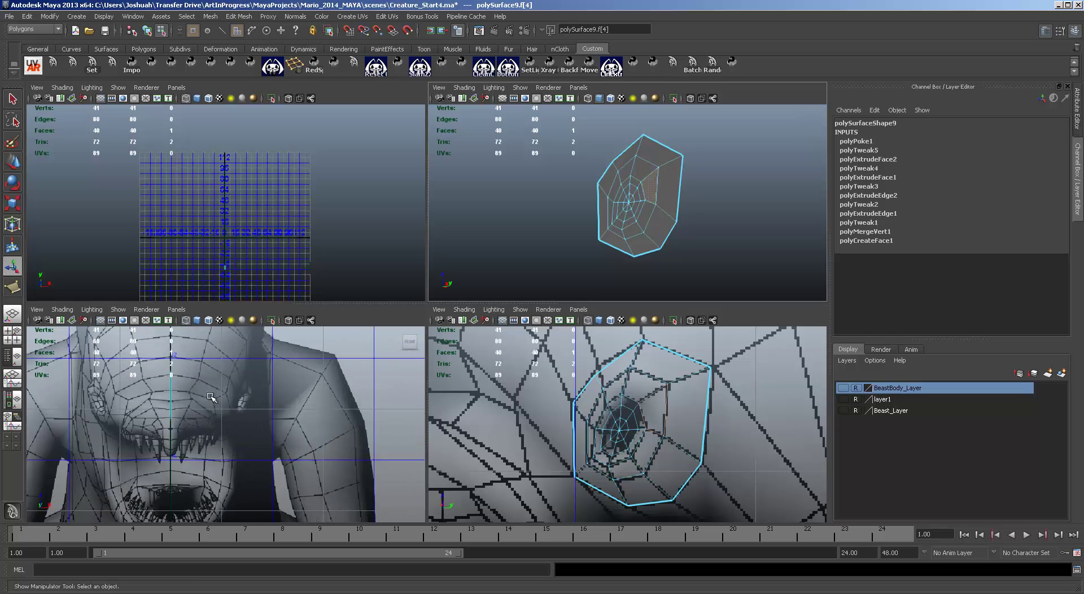
{"action": "key", "text": "F8"}
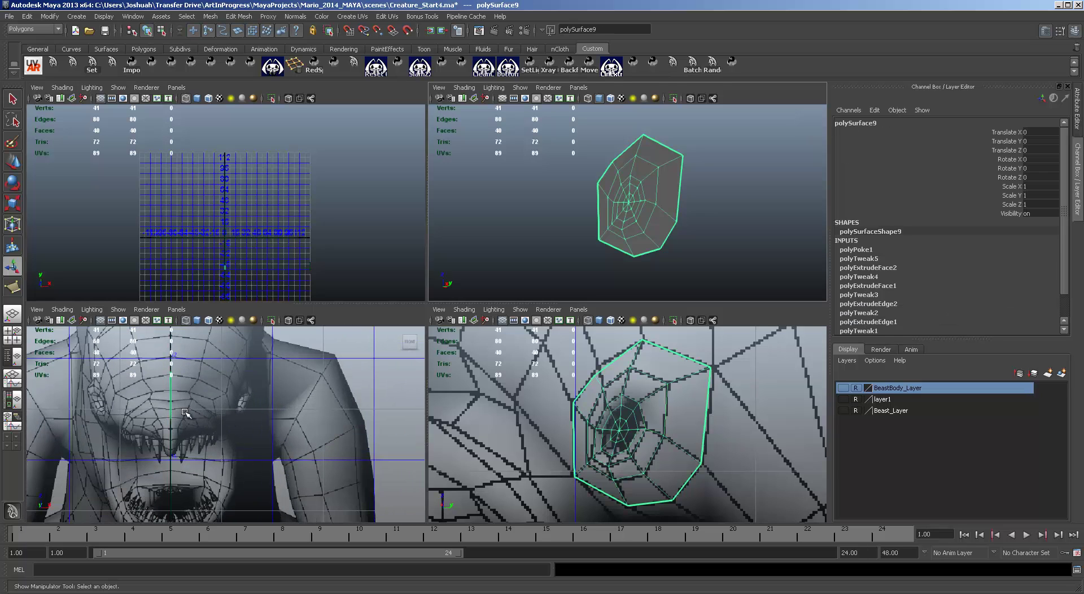
{"action": "key", "text": "w"}
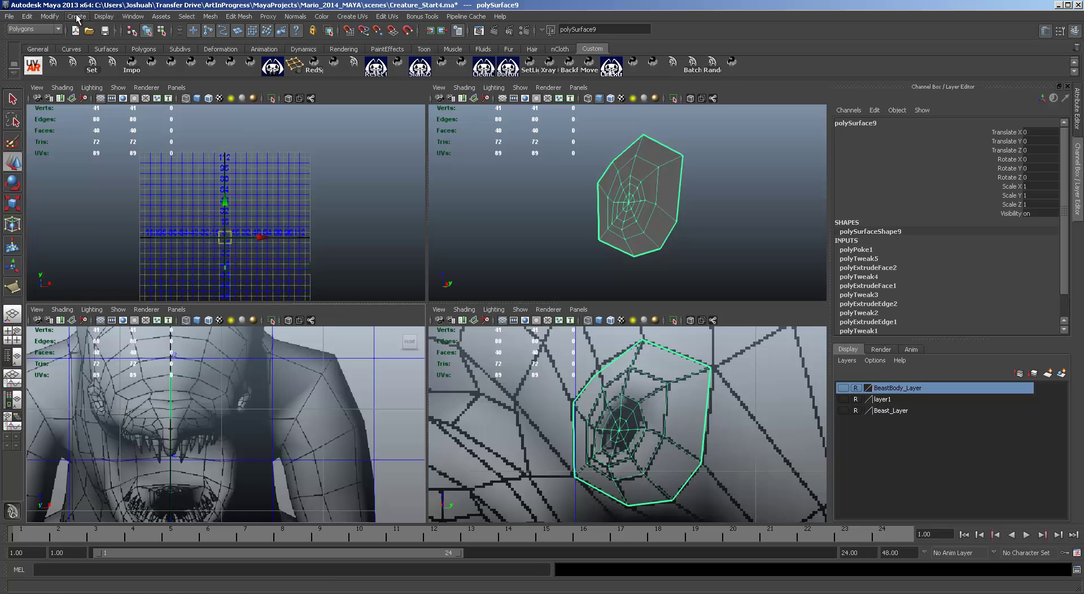
{"action": "left_click", "coordinate": [103, 16]}
{"action": "mouse_move", "coordinate": [49, 16]}
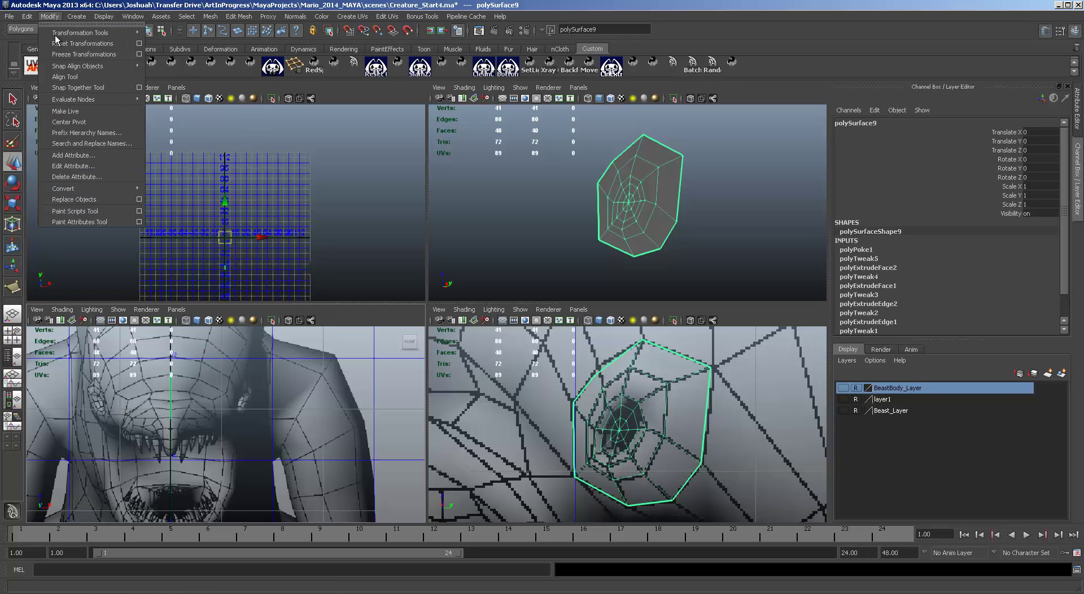
{"action": "left_click", "coordinate": [69, 122]}
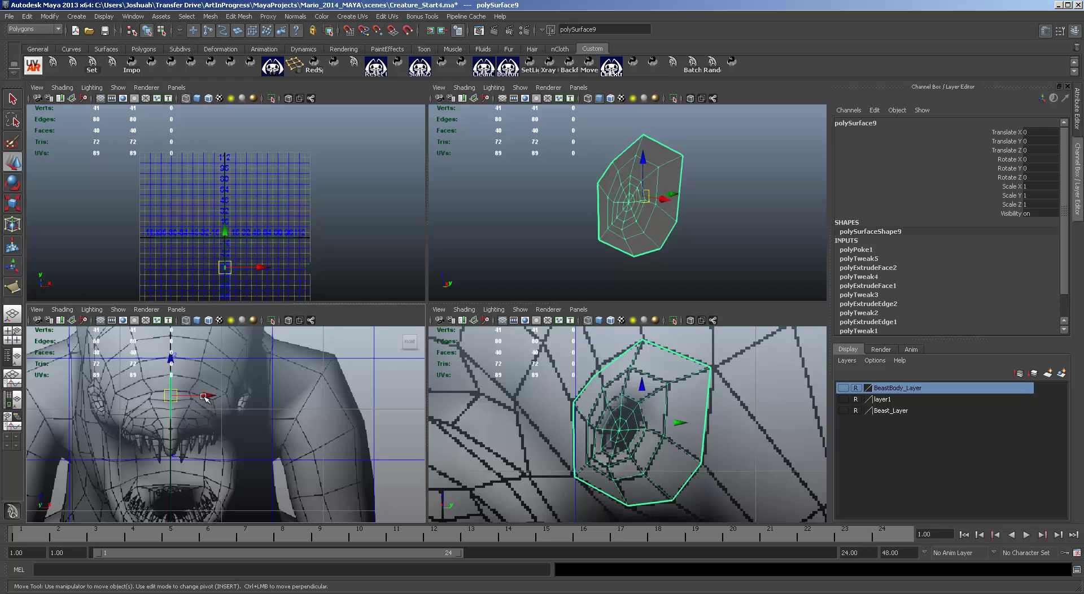
{"action": "left_click_drag", "start_coordinate": [206, 395], "coordinate": [300, 413]}
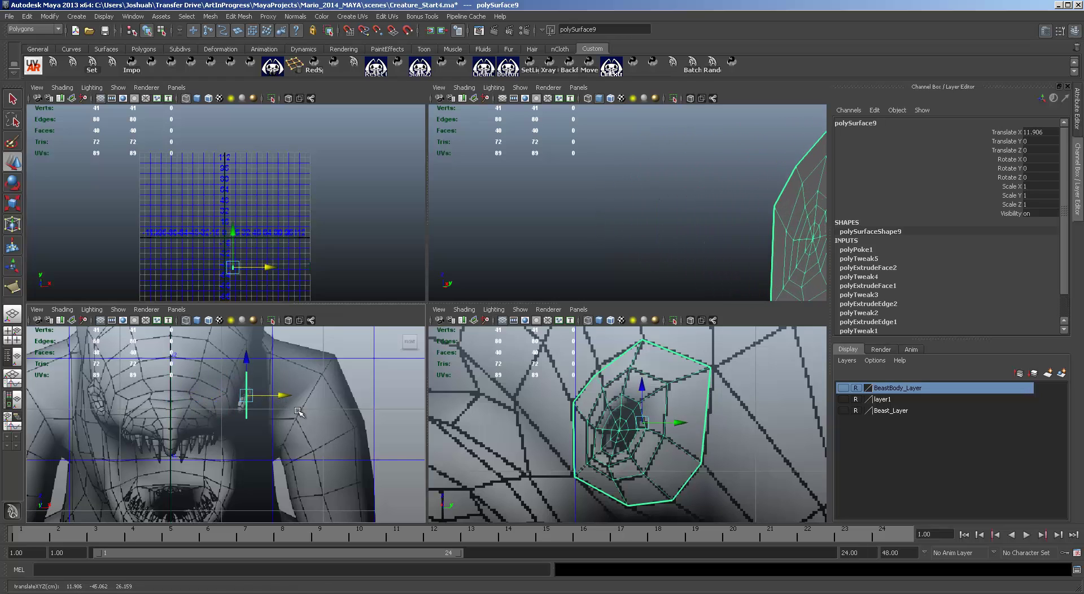
Rotate the eye mesh freely to about -1° in X, 0.4° in Y and -18.9° in Z.
{"action": "scroll", "coordinate": [307, 423], "scroll_direction": "up", "scroll_amount": 2}
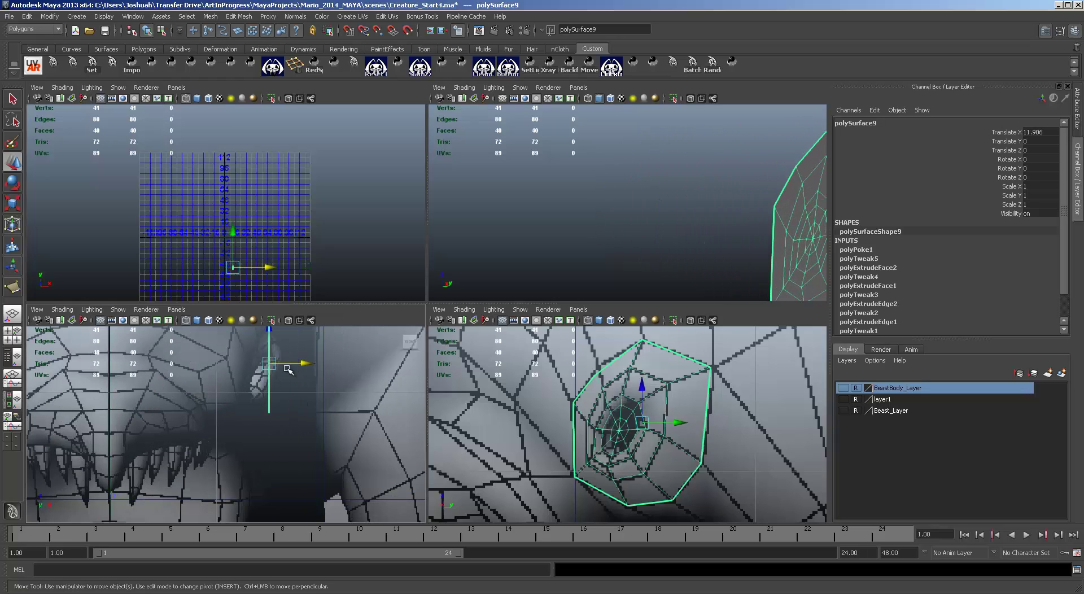
{"action": "key", "text": "r"}
{"action": "key", "text": "e"}
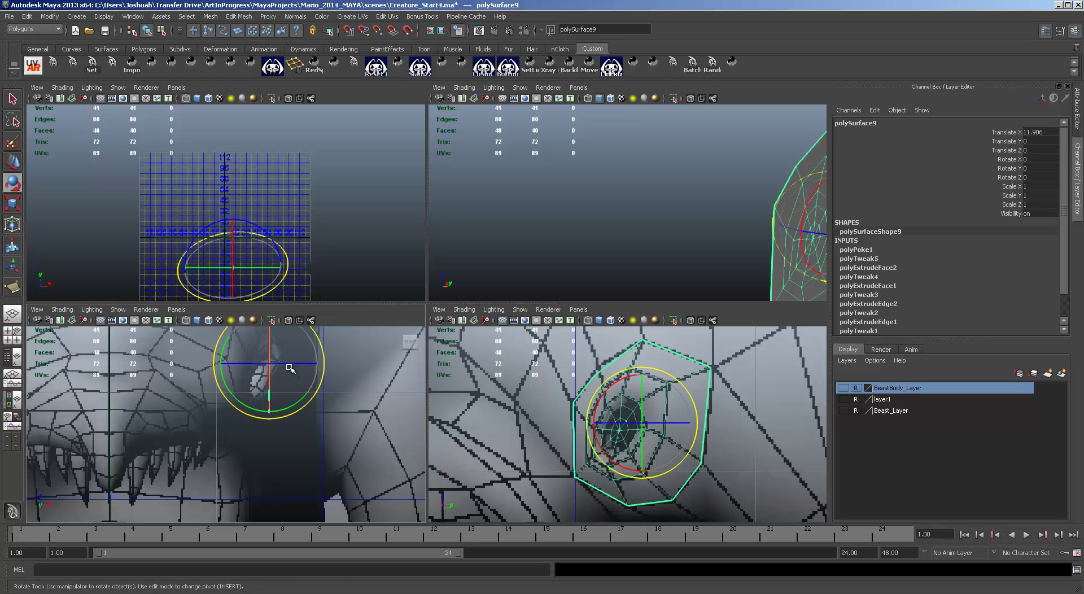
{"action": "left_click_drag", "start_coordinate": [286, 367], "coordinate": [274, 365]}
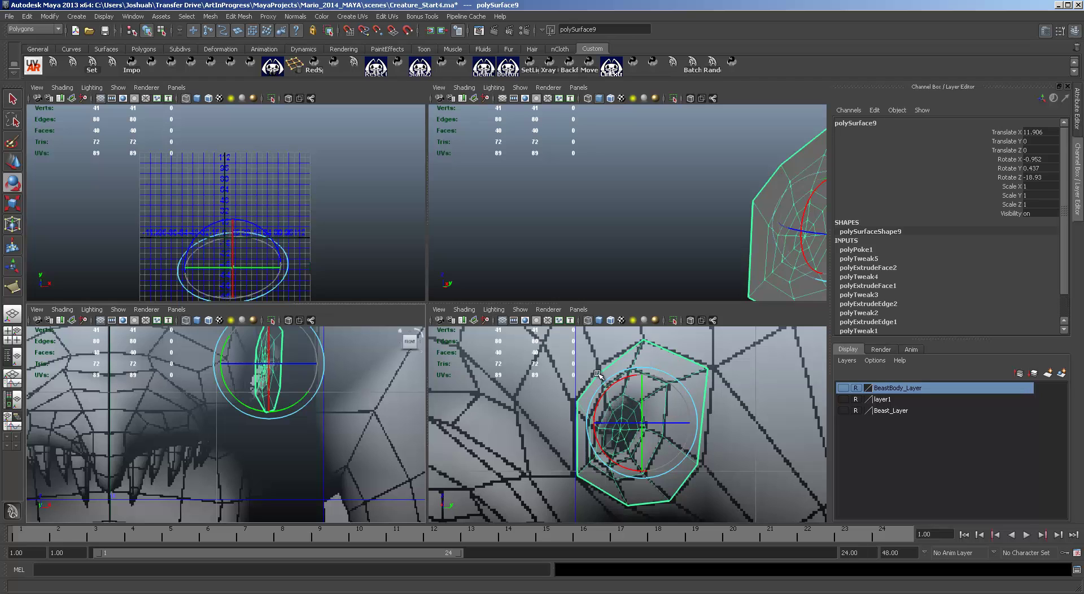
Move the outer ring's front, upper-front and top vertices toward the reference's matching edge intersections in the front view.
{"action": "scroll", "coordinate": [373, 446], "scroll_direction": "up", "scroll_amount": 2}
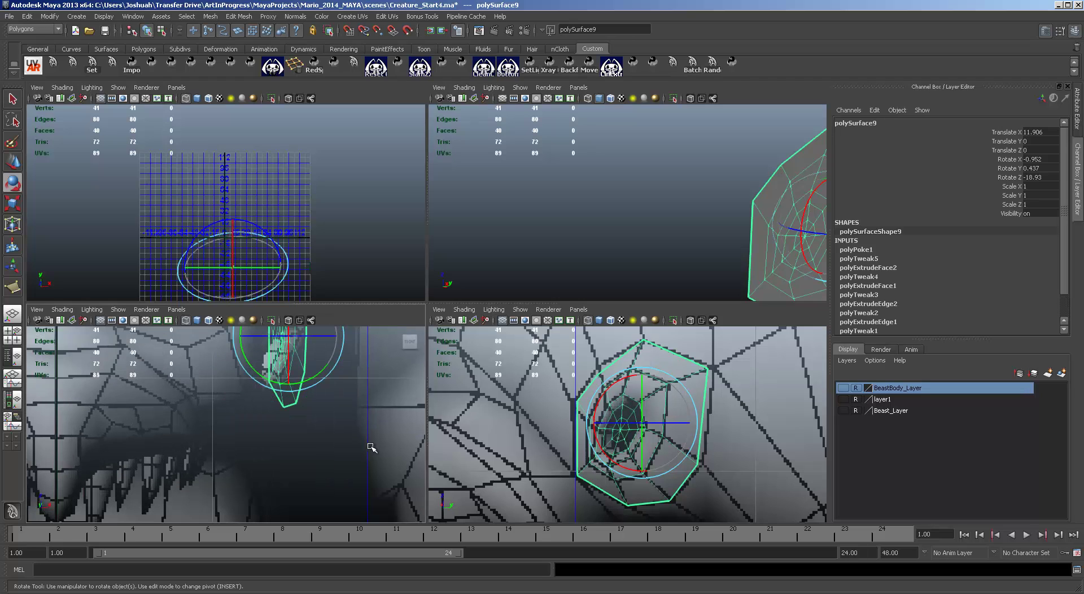
{"action": "middle_click_drag", "start_coordinate": [348, 414], "coordinate": [336, 491], "text": "alt"}
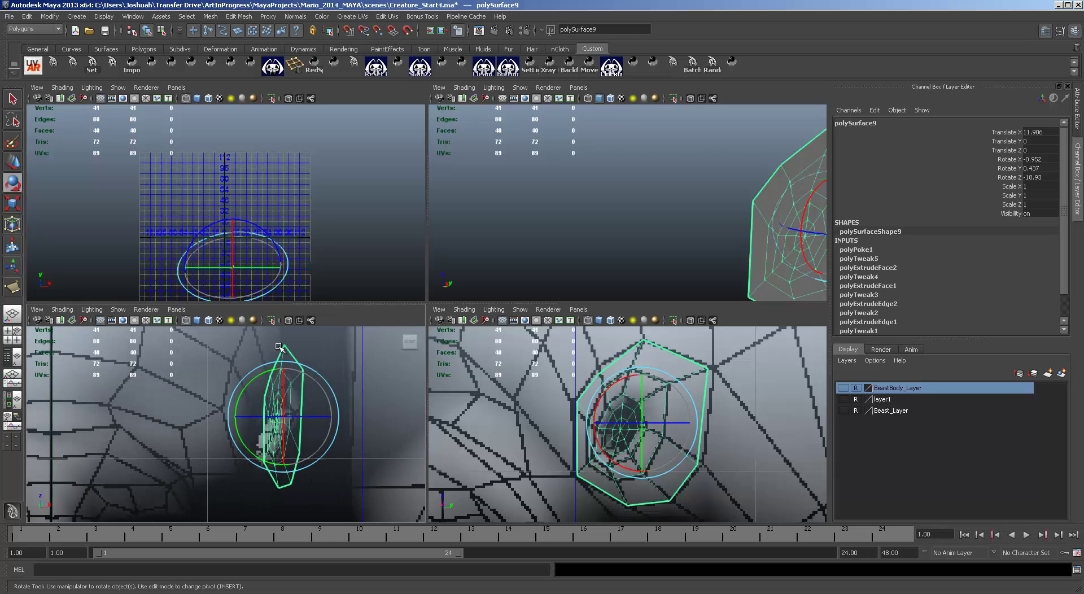
{"action": "key", "text": "F9"}
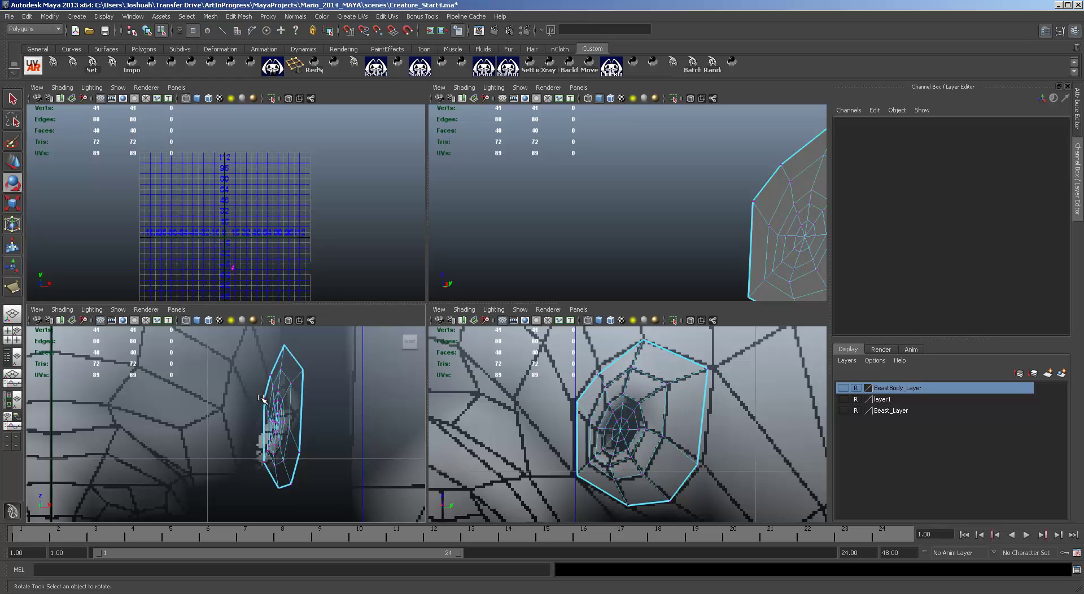
{"action": "left_click", "coordinate": [263, 398]}
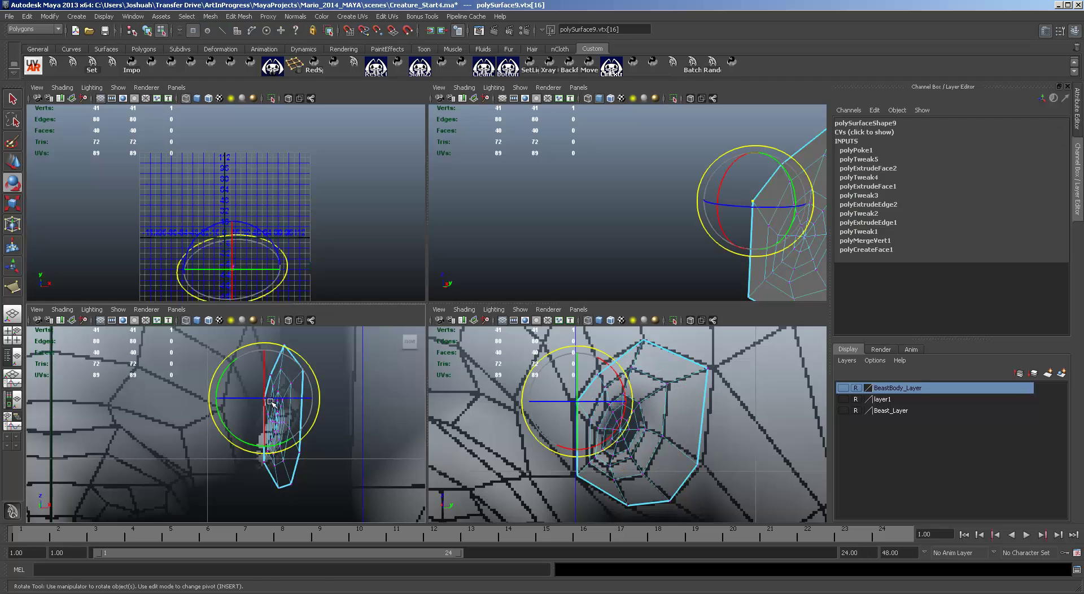
{"action": "key", "text": "w"}
{"action": "left_click_drag", "start_coordinate": [263, 399], "coordinate": [222, 405]}
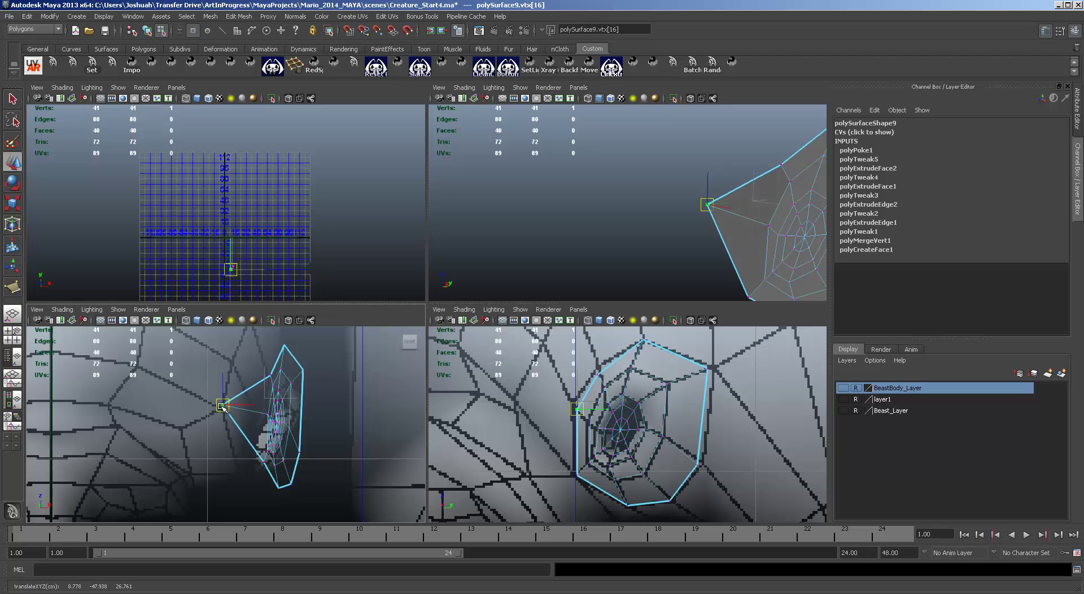
{"action": "left_click", "coordinate": [270, 376]}
{"action": "left_click_drag", "start_coordinate": [271, 377], "coordinate": [271, 343]}
{"action": "left_click", "coordinate": [283, 344]}
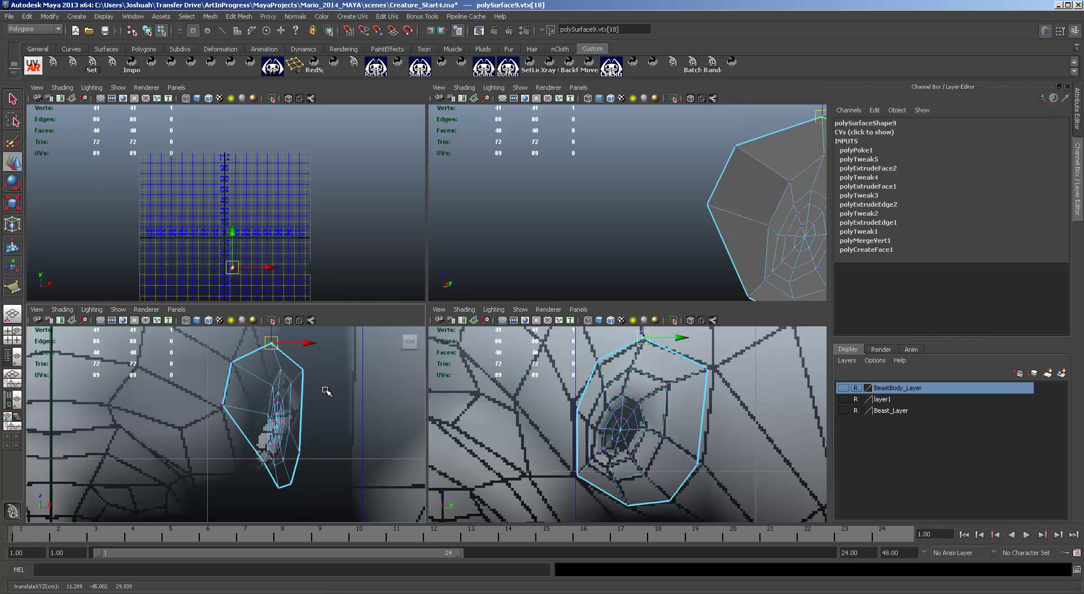
Move the outer ring's top vertex onto the reference's edge intersection in the front view and adjust it in the side view.
{"action": "middle_click_drag", "start_coordinate": [353, 370], "coordinate": [357, 414], "text": "alt"}
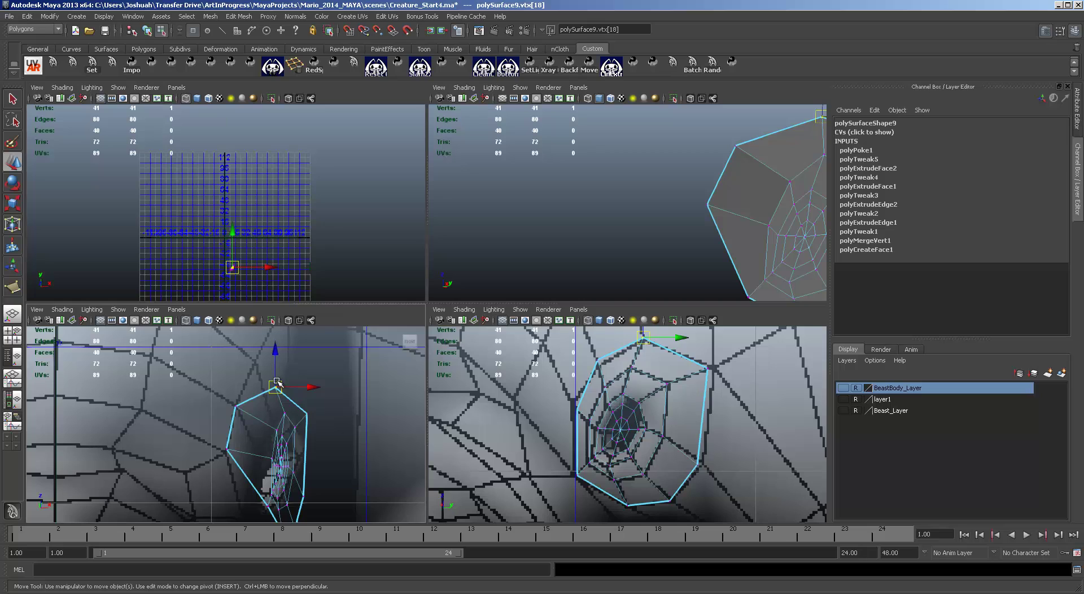
{"action": "left_click_drag", "start_coordinate": [276, 382], "coordinate": [258, 356]}
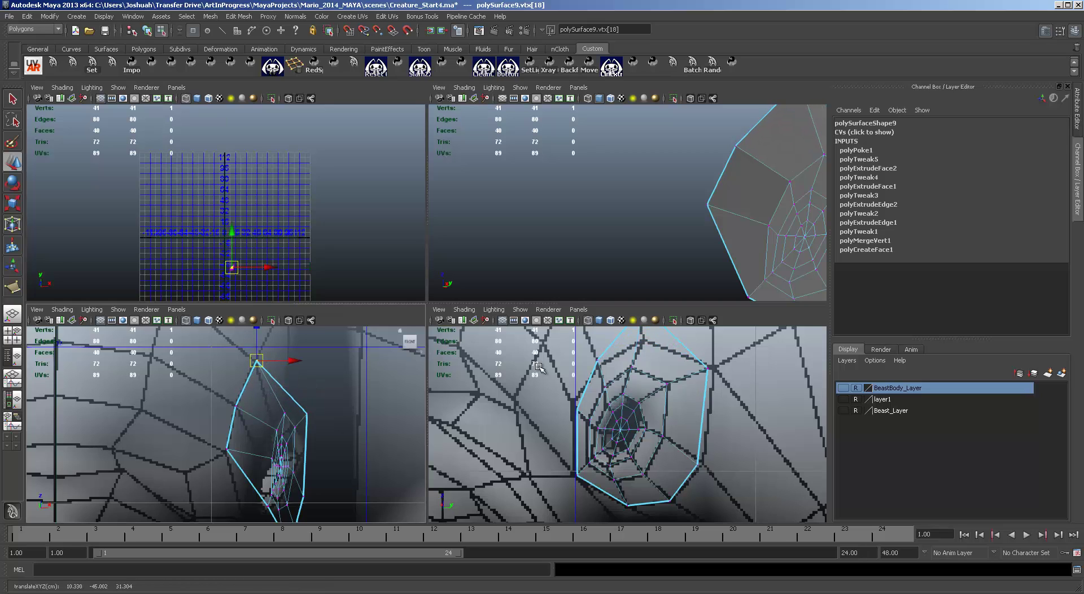
{"action": "scroll", "coordinate": [646, 368], "scroll_direction": "down", "scroll_amount": 2}
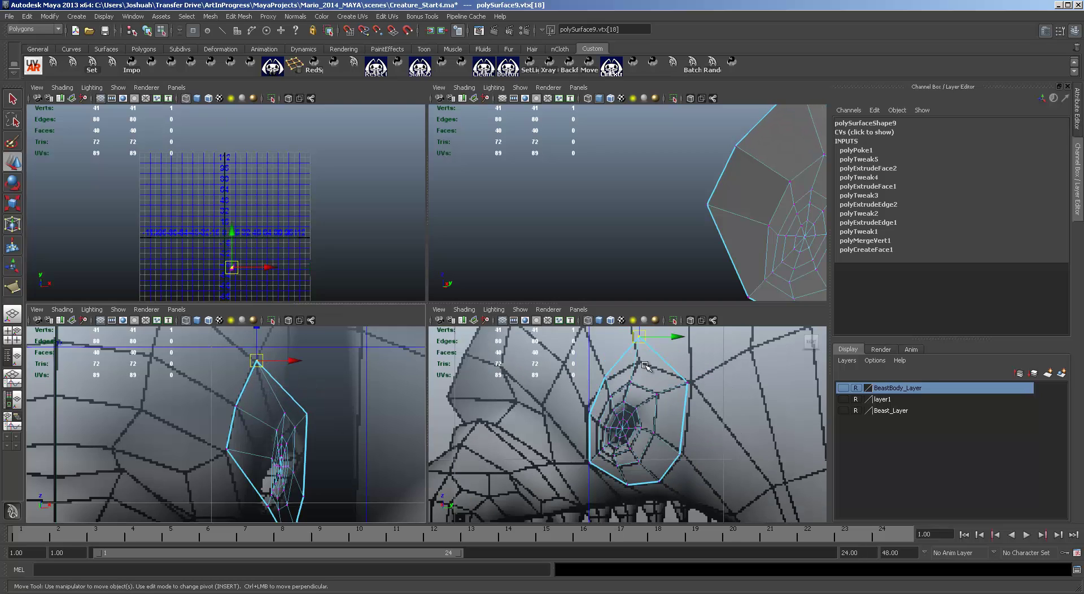
{"action": "left_click_drag", "start_coordinate": [639, 337], "coordinate": [642, 362]}
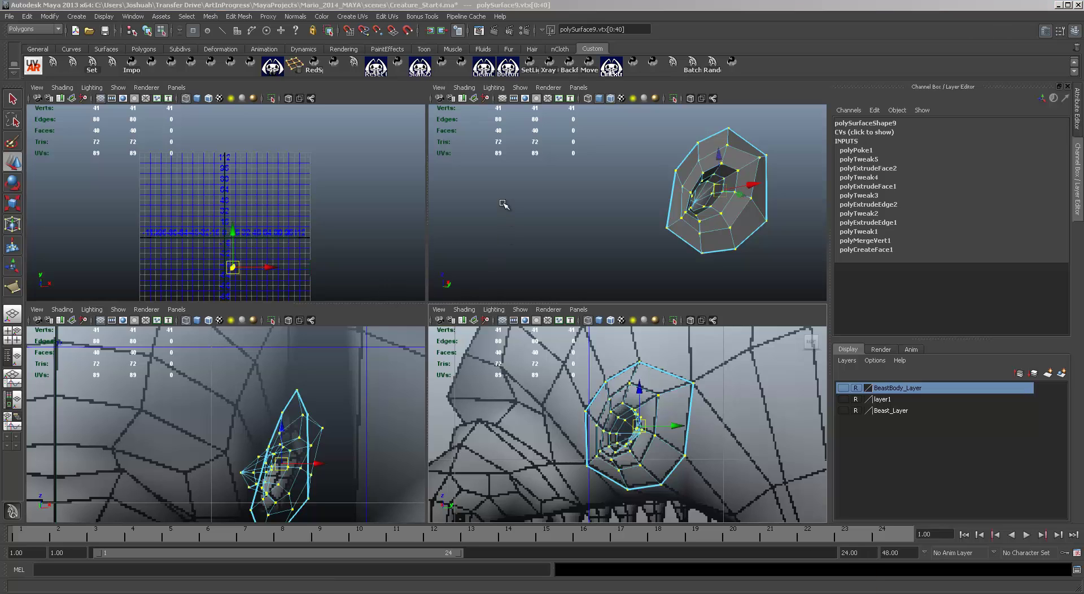
Return the eye mesh to object mode, deselect it and turn off Wireframe on Shaded in the perspective view.
{"action": "left_click", "coordinate": [582, 214]}
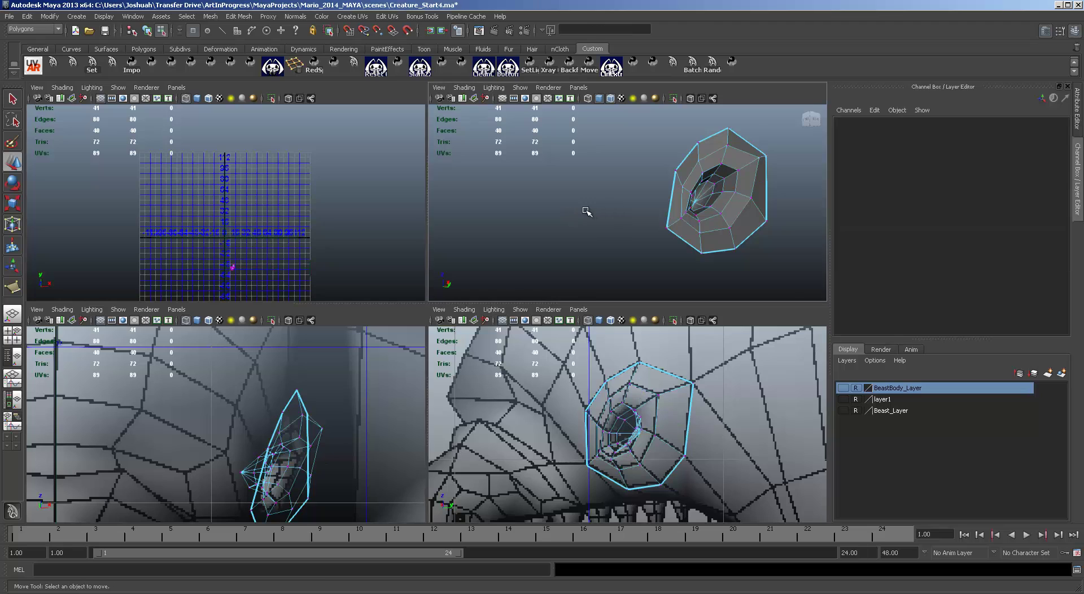
{"action": "left_click_drag", "start_coordinate": [591, 209], "coordinate": [567, 215], "text": "alt"}
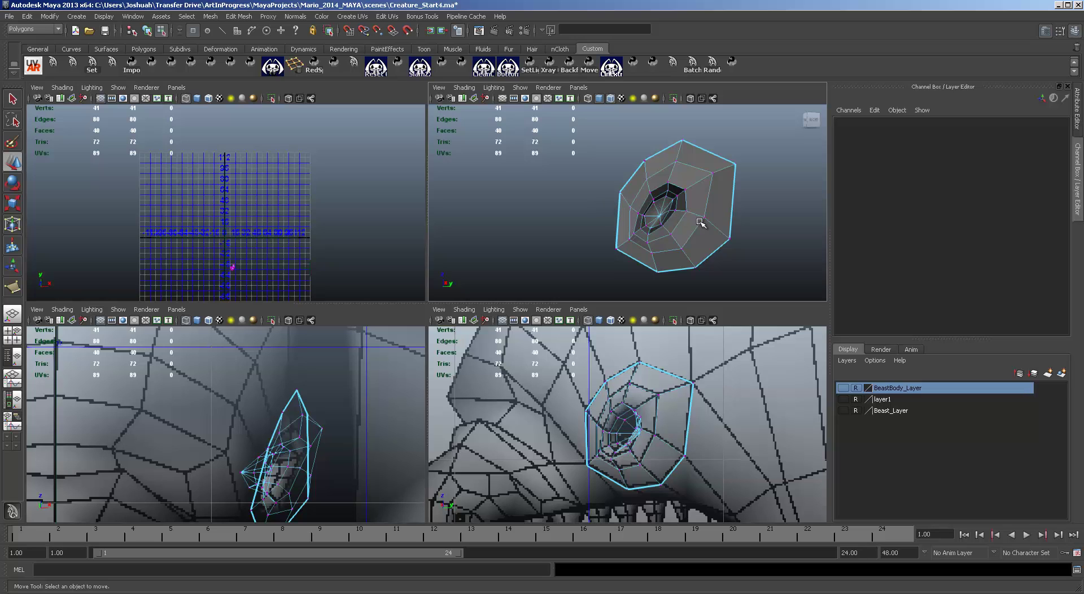
{"action": "key", "text": "F8"}
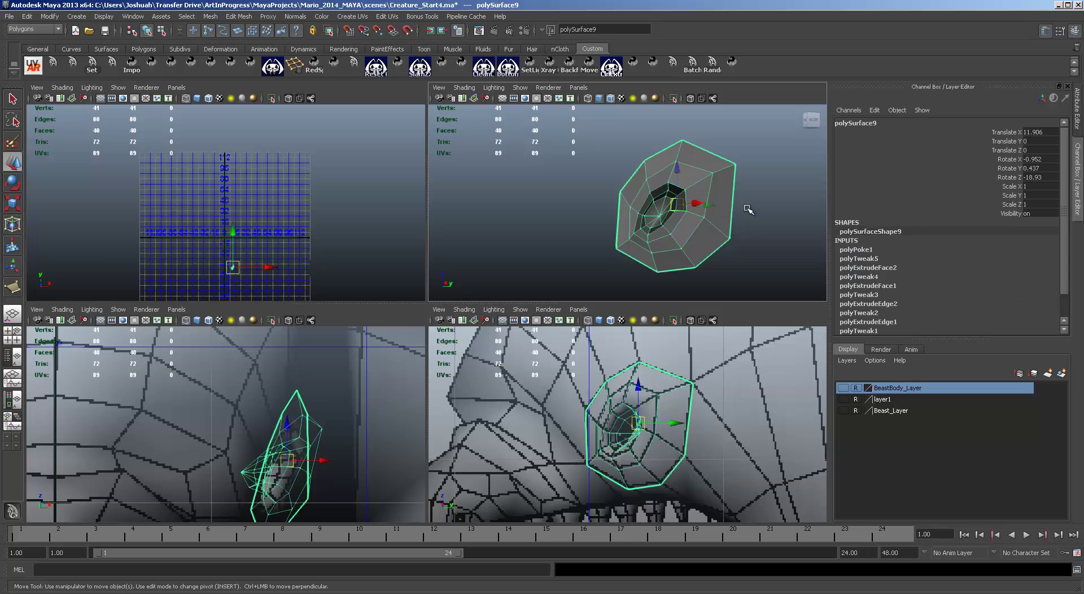
{"action": "left_click", "coordinate": [739, 241]}
{"action": "left_click", "coordinate": [464, 87]}
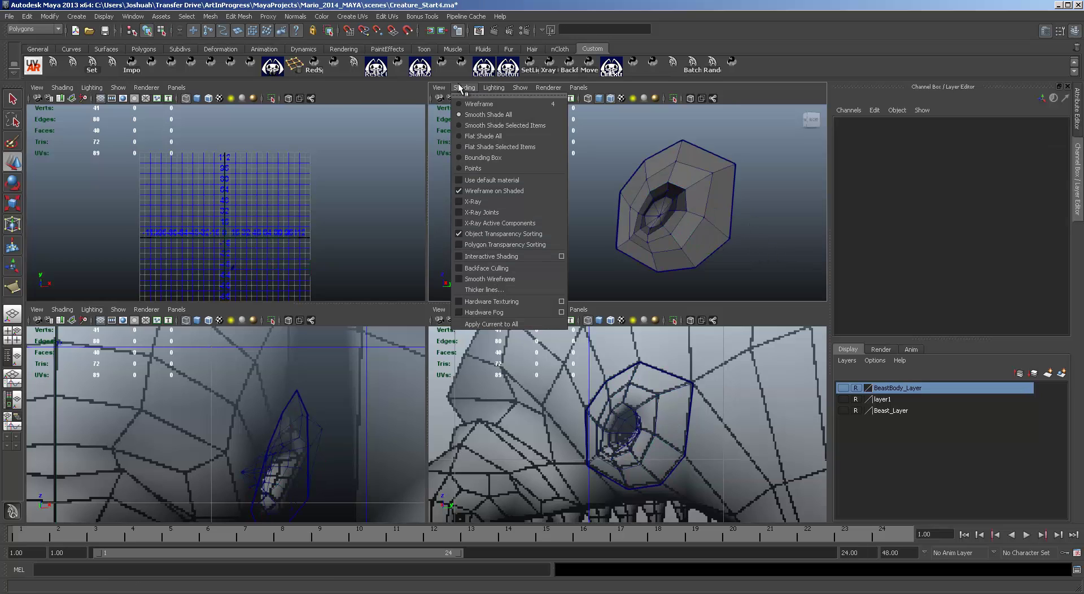
{"action": "left_click", "coordinate": [510, 190]}
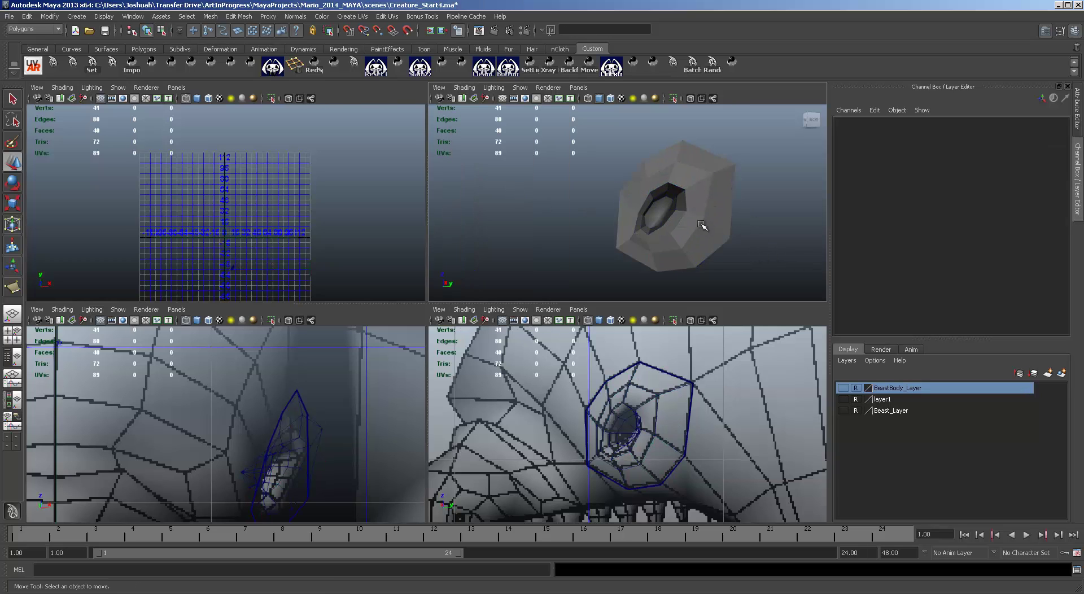
{"action": "mouse_move", "coordinate": [699, 223]}
{"action": "left_mouse_down", "text": "alt"}
{"action": "mouse_move", "coordinate": [777, 222]}
{"action": "mouse_move", "coordinate": [753, 228]}
{"action": "left_mouse_up", "text": "alt"}
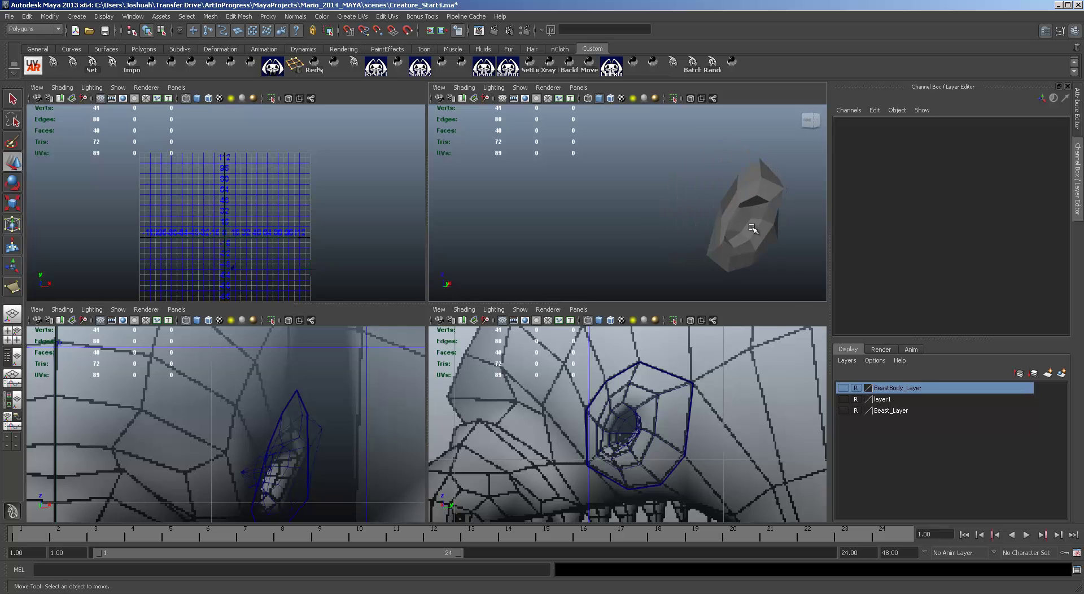
{"action": "key", "text": "space"}
{"action": "left_click_drag", "start_coordinate": [638, 312], "coordinate": [573, 387], "text": "alt"}
{"action": "key", "text": "space"}
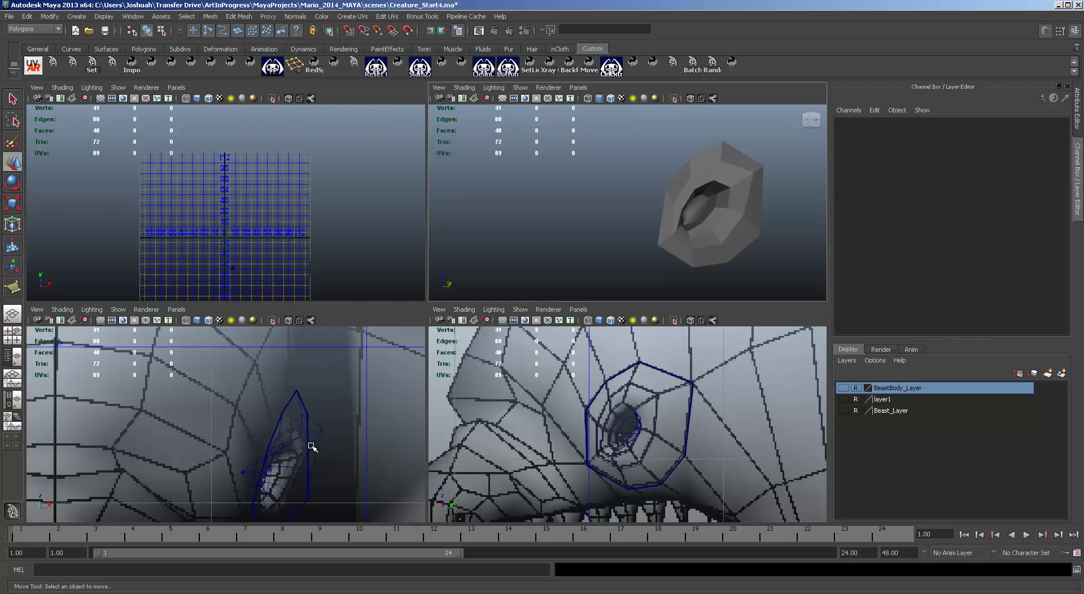
Try to flip the eye mesh with Scale Z -1 and move it to about -11.2 in X, over the opposite eye.
{"action": "scroll", "coordinate": [299, 422], "scroll_direction": "down", "scroll_amount": 10}
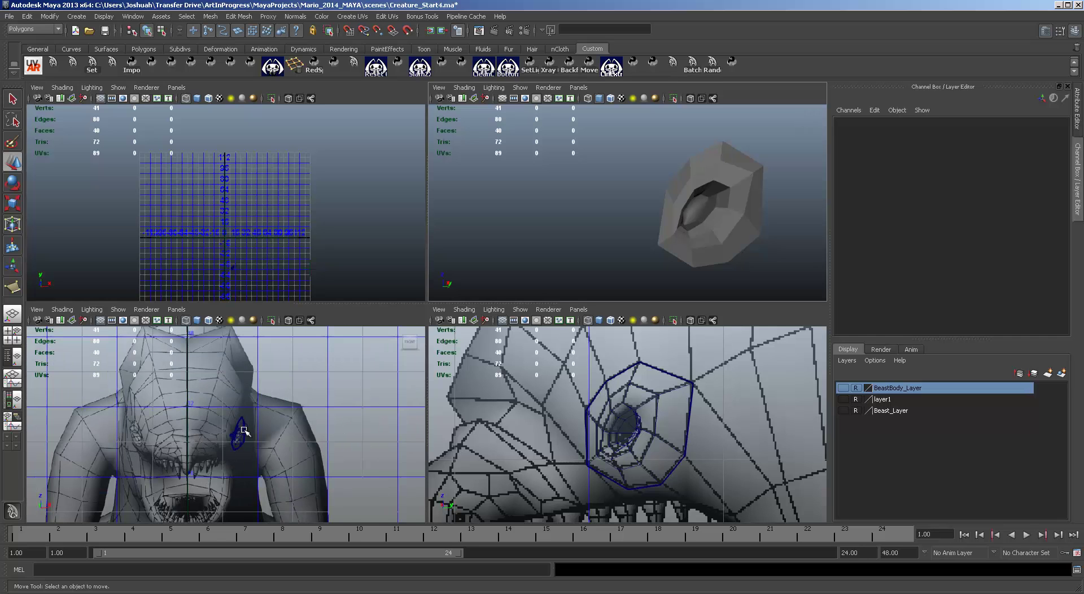
{"action": "scroll", "coordinate": [244, 431], "scroll_direction": "up", "scroll_amount": 4}
{"action": "scroll", "coordinate": [244, 430], "scroll_direction": "down", "scroll_amount": 3}
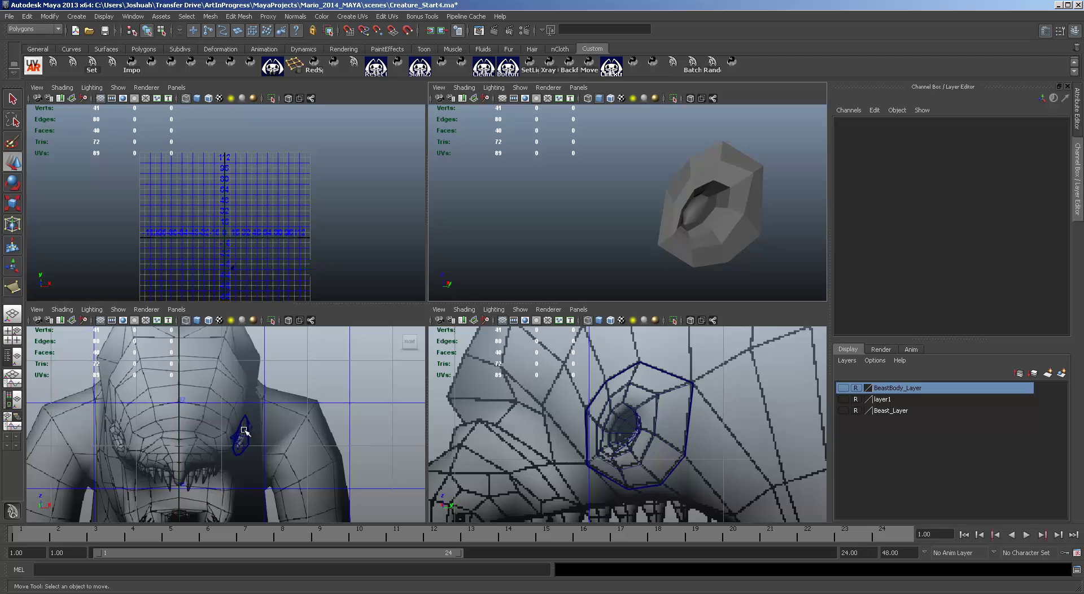
{"action": "left_click", "coordinate": [246, 434]}
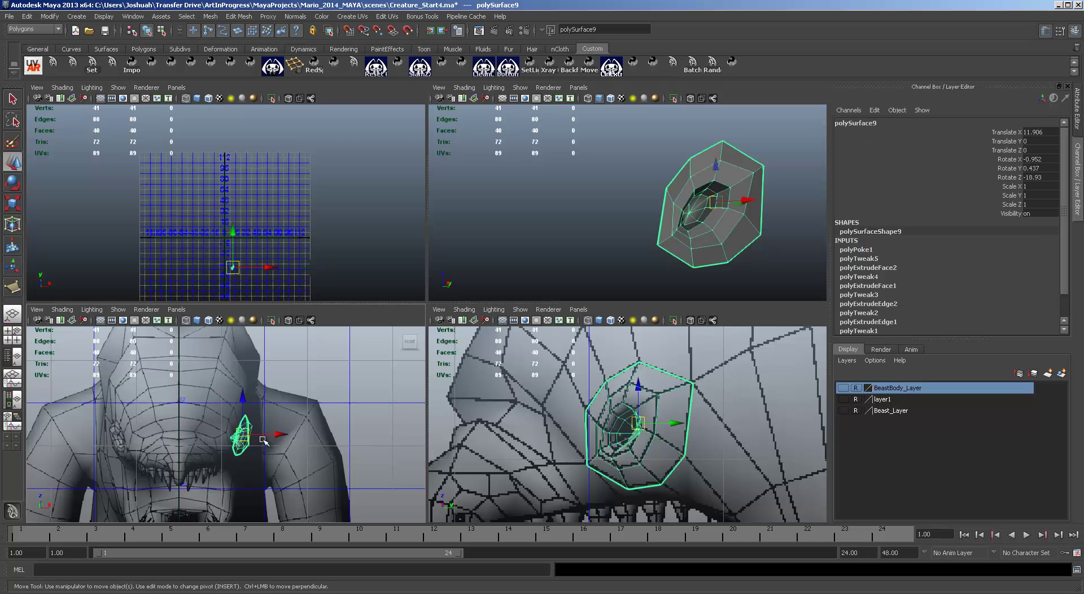
{"action": "double_click", "coordinate": [1032, 203]}
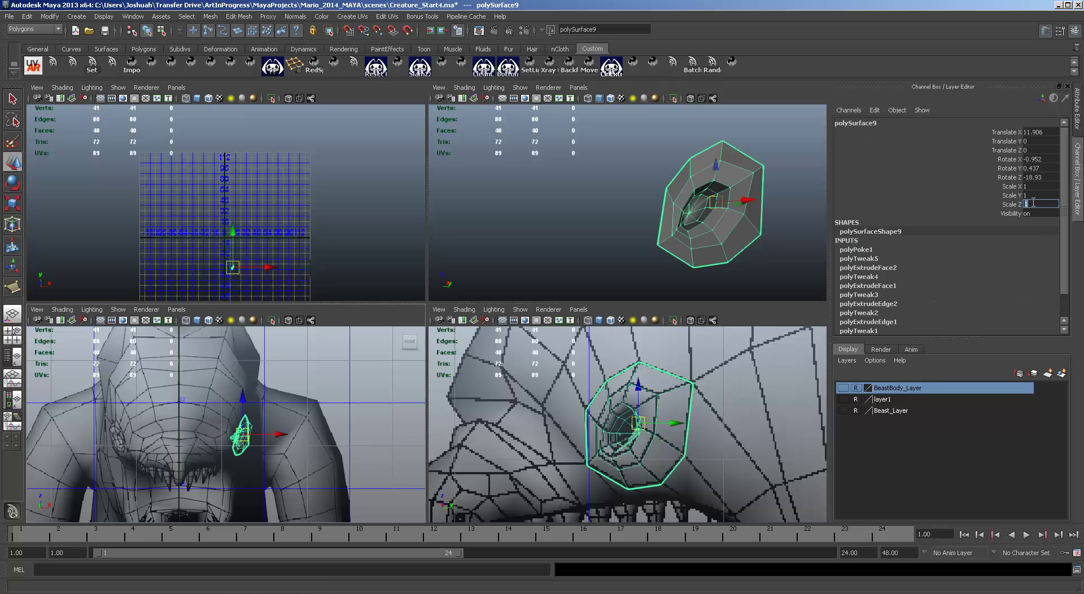
{"action": "type", "text": "-1"}
{"action": "key", "text": "Return"}
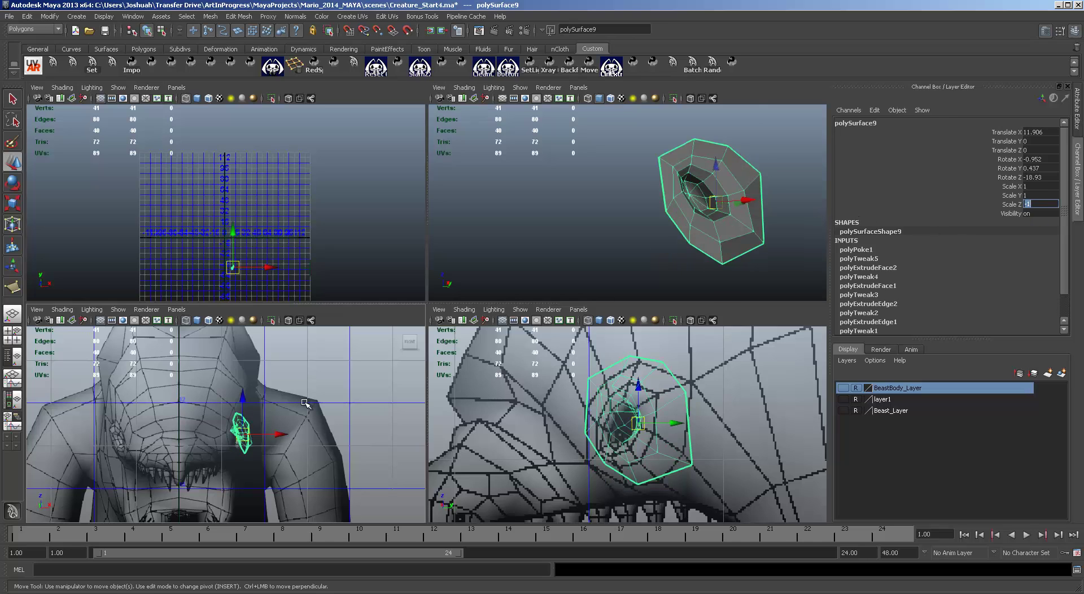
{"action": "left_click_drag", "start_coordinate": [284, 435], "coordinate": [165, 434]}
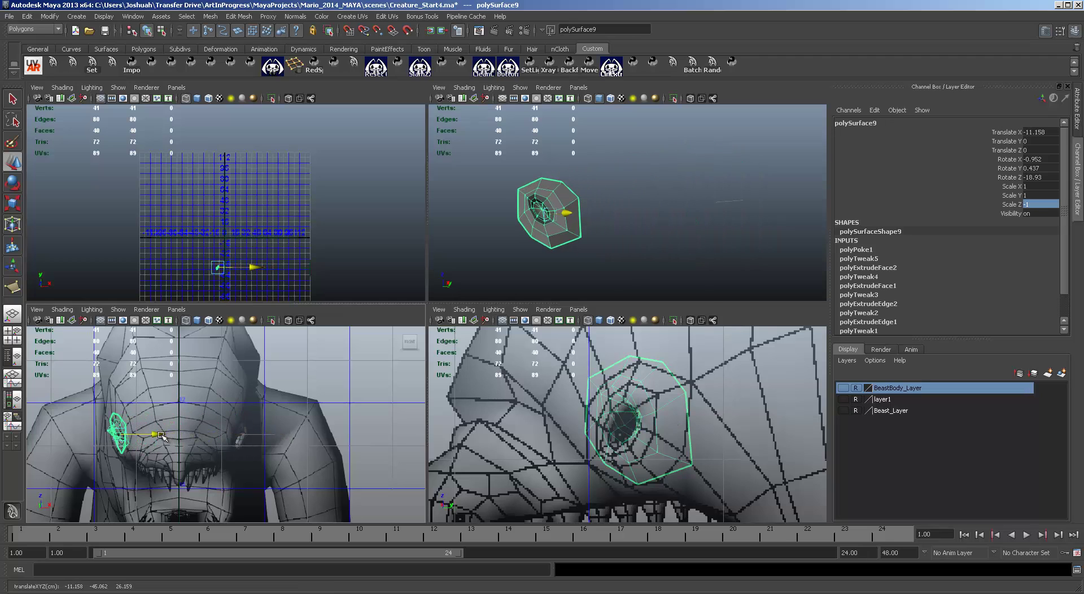
Set the eye mesh's Scale Z to 1 and its Scale X to -1.
{"action": "left_click", "coordinate": [1041, 205]}
{"action": "type", "text": "1"}
{"action": "key", "text": "Return"}
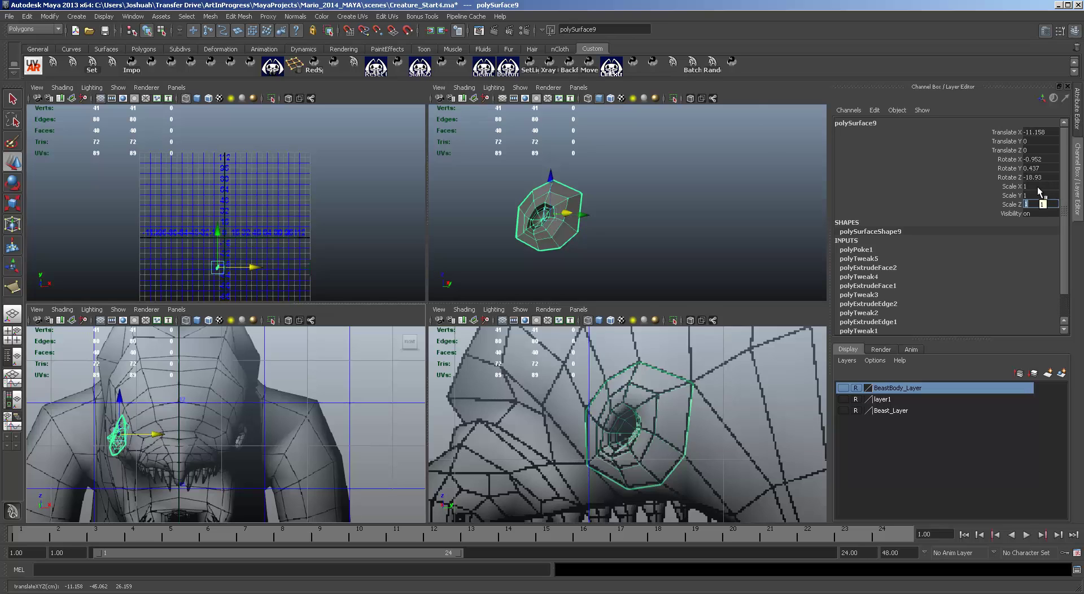
{"action": "left_click", "coordinate": [1039, 187]}
{"action": "type", "text": "-1"}
{"action": "key", "text": "Return"}
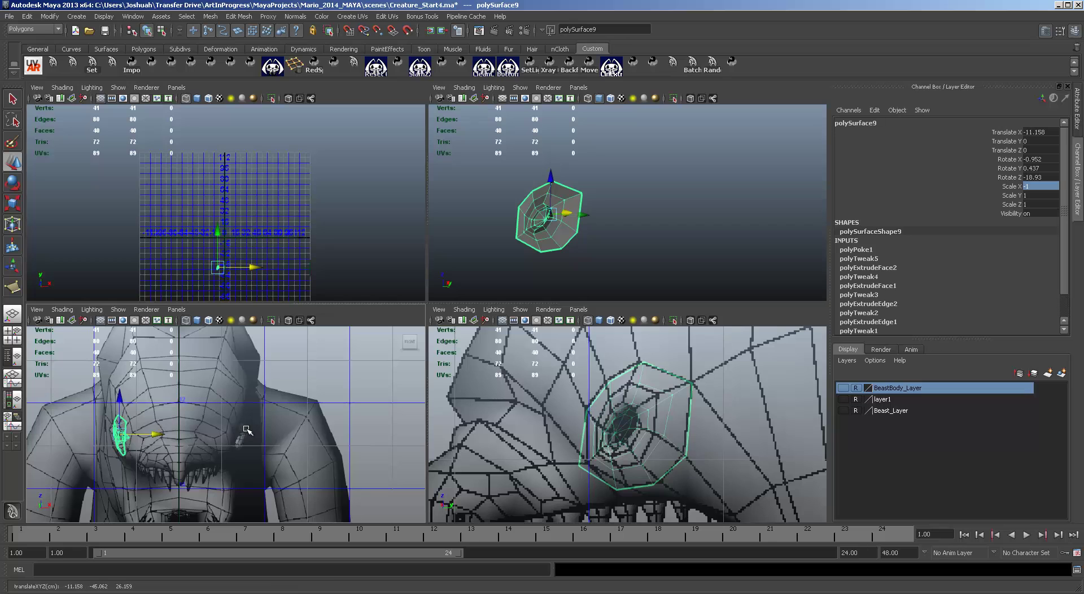
Move the flipped eye mesh to about -11.7 in X and -0.5 in Z, over the reference eye in the front view.
{"action": "key", "text": "space"}
{"action": "scroll", "coordinate": [373, 379], "scroll_direction": "up", "scroll_amount": 3}
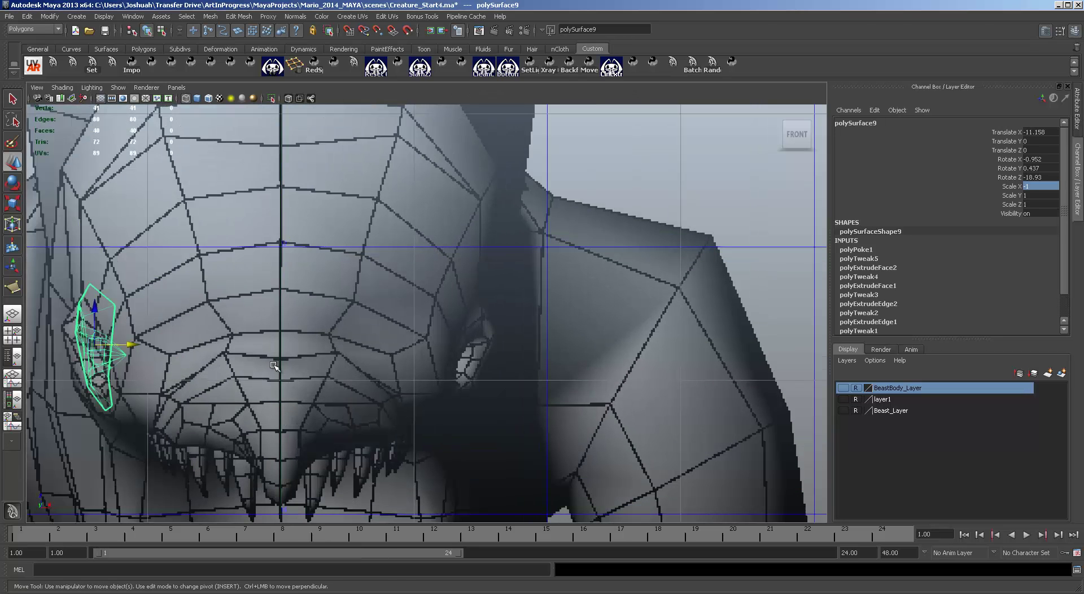
{"action": "middle_click_drag", "start_coordinate": [340, 357], "coordinate": [665, 345], "text": "alt"}
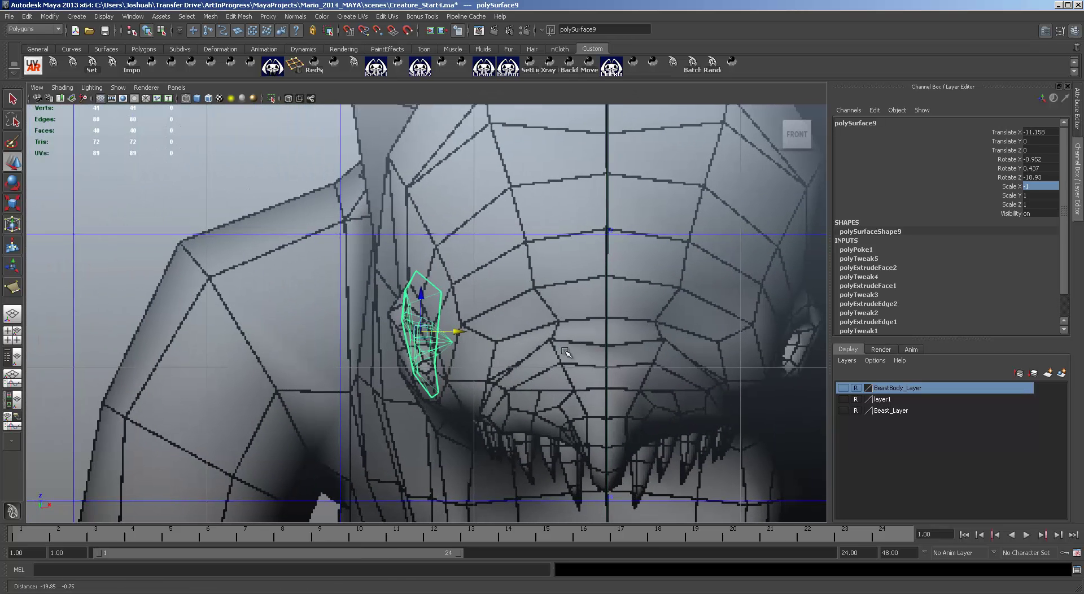
{"action": "scroll", "coordinate": [440, 372], "scroll_direction": "up", "scroll_amount": 3}
{"action": "left_click_drag", "start_coordinate": [453, 344], "coordinate": [440, 342]}
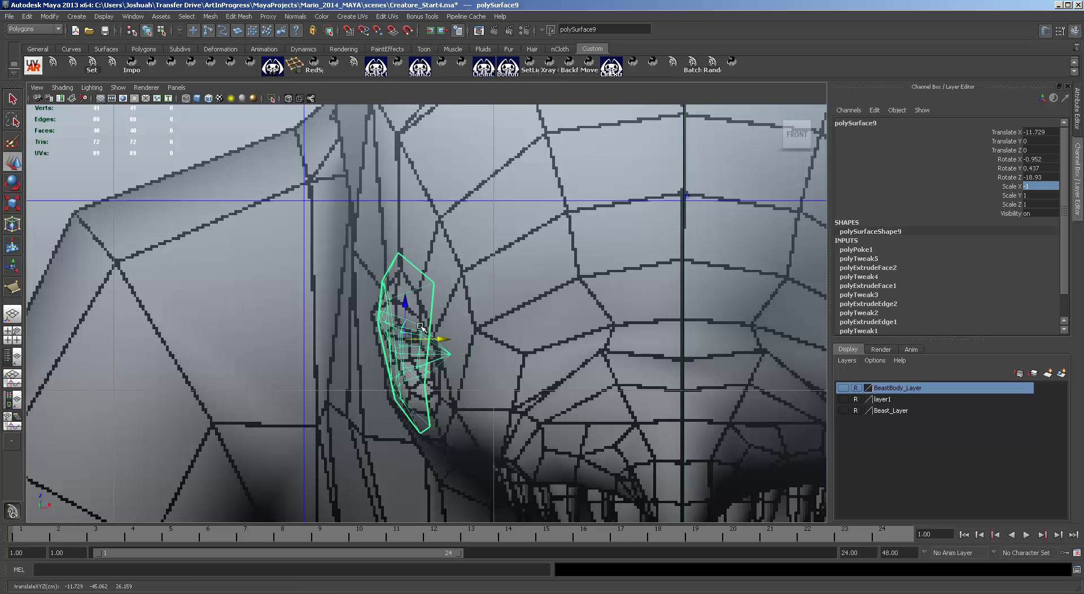
{"action": "mouse_move", "coordinate": [405, 304]}
{"action": "left_mouse_down"}
{"action": "mouse_move", "coordinate": [408, 327]}
{"action": "mouse_move", "coordinate": [407, 317]}
{"action": "left_mouse_up"}
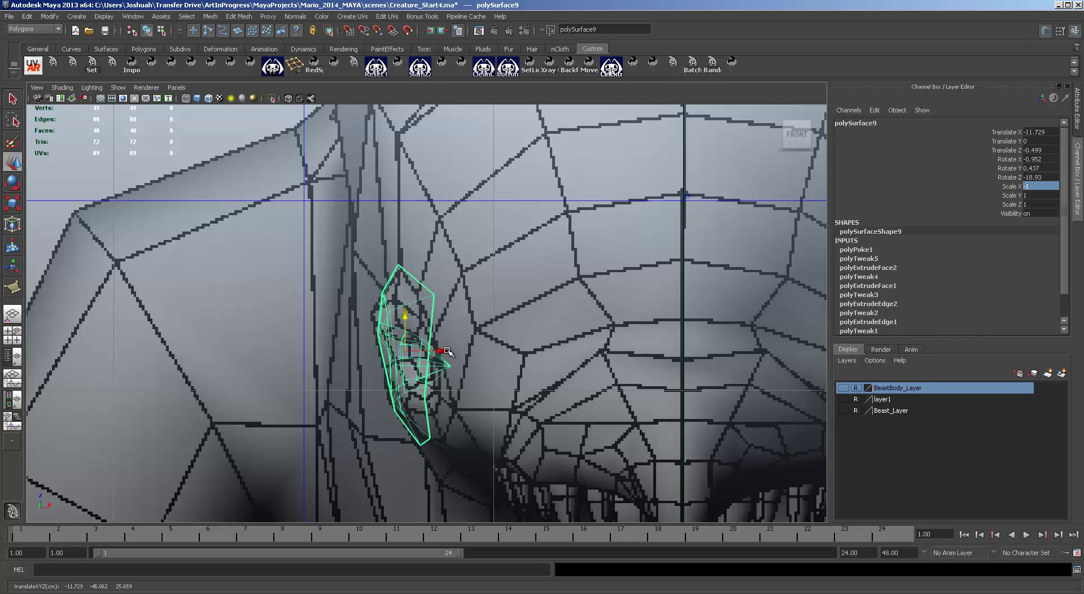
Undo the eye mesh's moves and its Scale X and Scale Z changes.
{"action": "key", "text": "space"}
{"action": "left_click_drag", "start_coordinate": [610, 229], "coordinate": [734, 228], "text": "alt"}
{"action": "key", "text": "ctrl+z"}
{"action": "key", "text": "ctrl+z"}
{"action": "key", "text": "ctrl+z"}
{"action": "key", "text": "ctrl+z"}
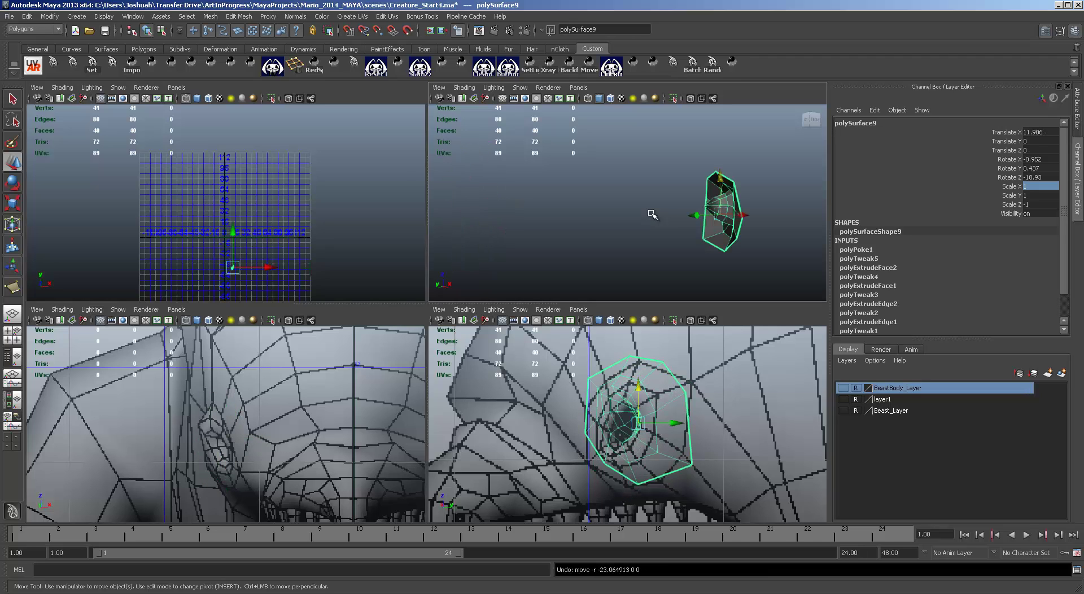
{"action": "key", "text": "ctrl+z"}
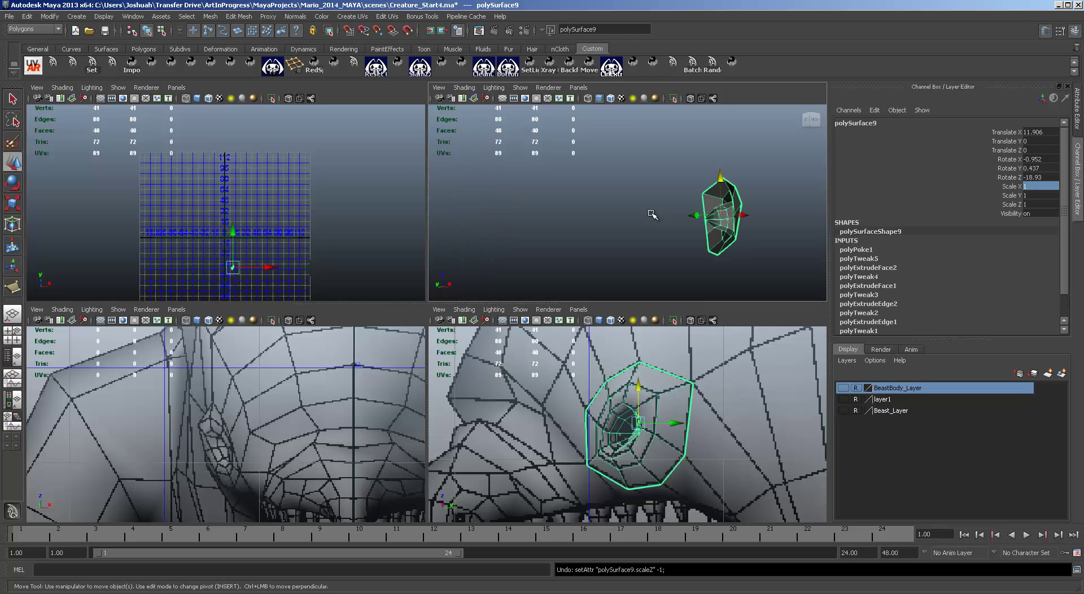
Examine how the eye mesh fits the reference's surrounding head topology in the front, perspective and side views.
{"action": "scroll", "coordinate": [342, 409], "scroll_direction": "down", "scroll_amount": 5}
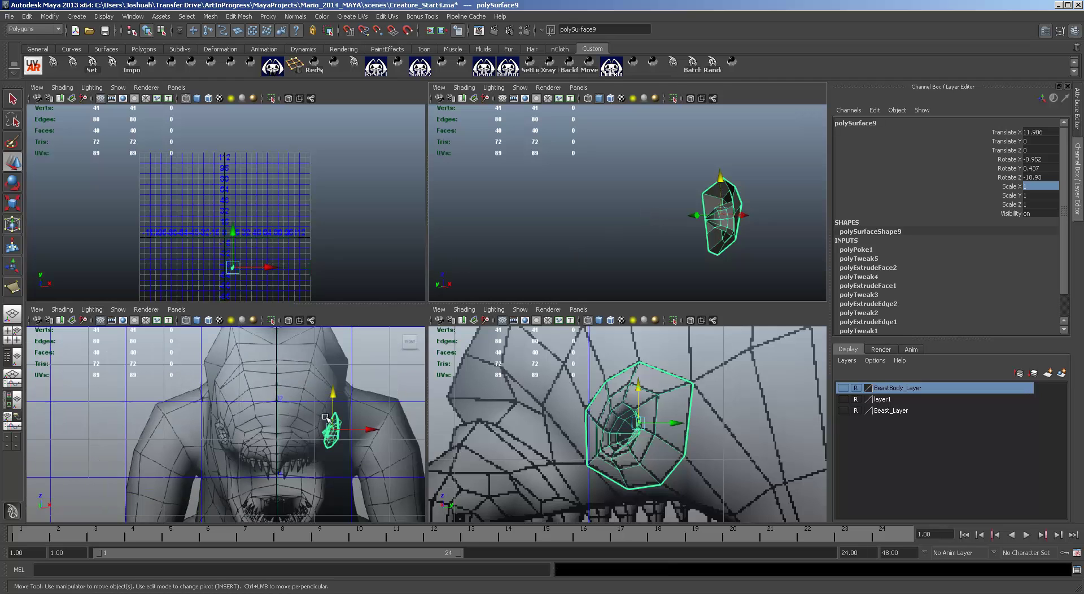
{"action": "middle_click_drag", "start_coordinate": [369, 369], "coordinate": [287, 368], "text": "alt"}
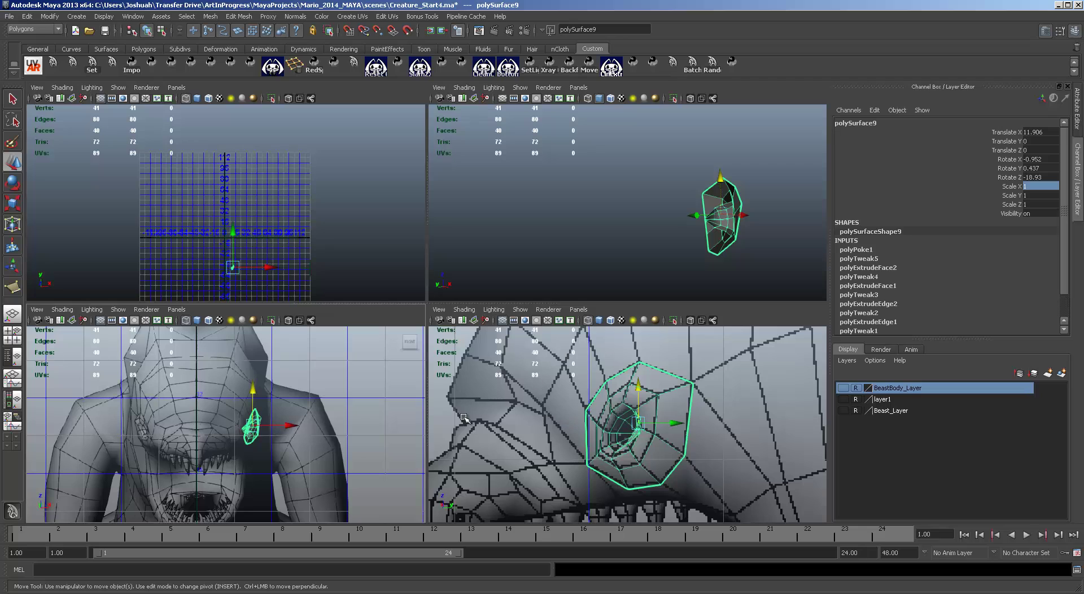
{"action": "left_click_drag", "start_coordinate": [686, 240], "coordinate": [614, 238], "text": "alt"}
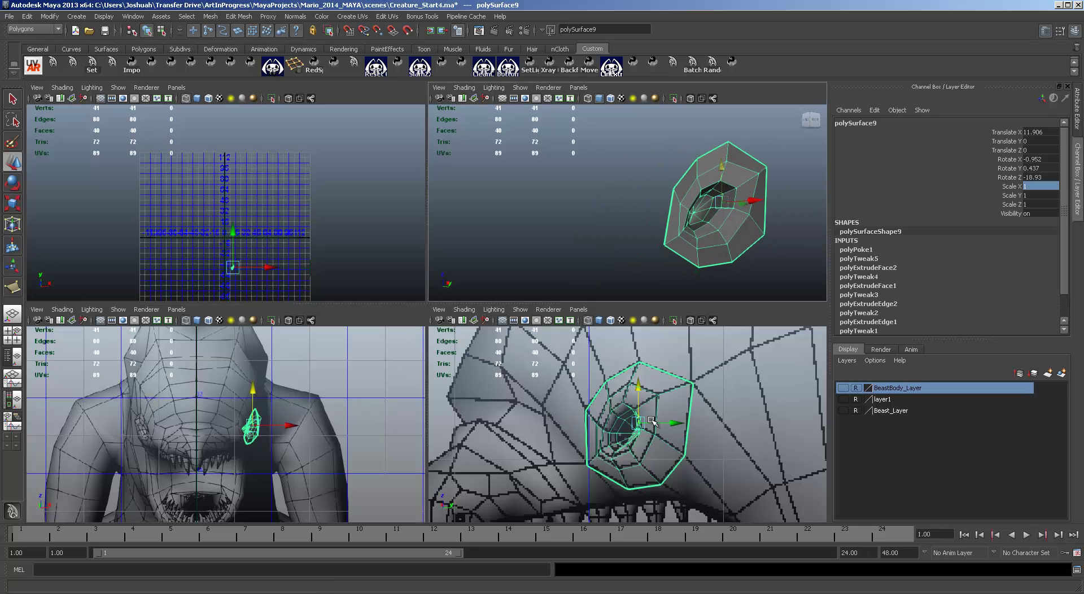
{"action": "key", "text": "space"}
{"action": "scroll", "coordinate": [478, 336], "scroll_direction": "down", "scroll_amount": 6}
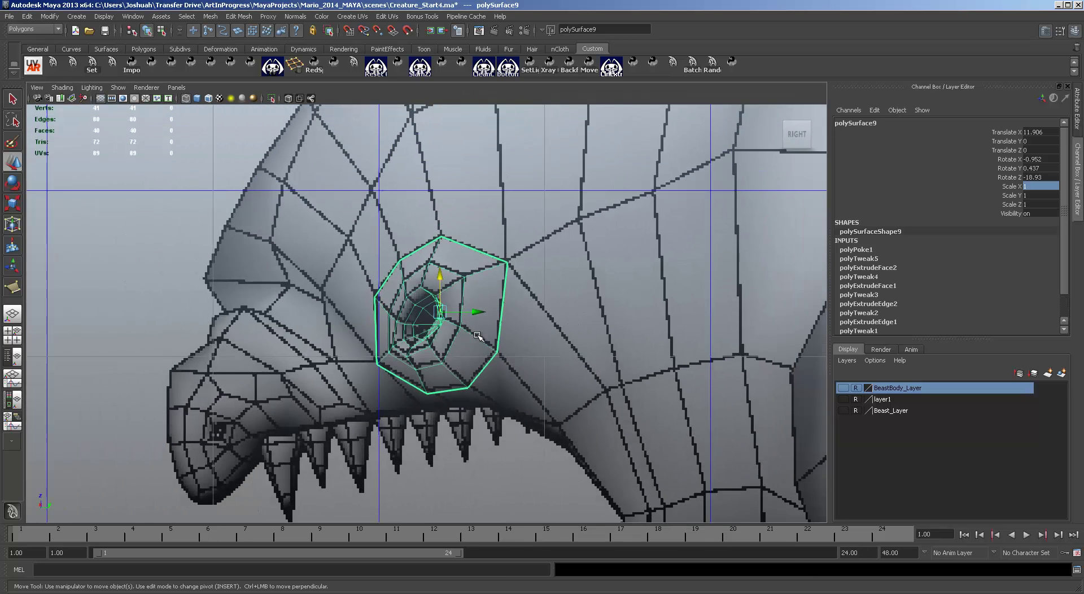
{"action": "middle_click_drag", "start_coordinate": [548, 285], "coordinate": [617, 346], "text": "alt"}
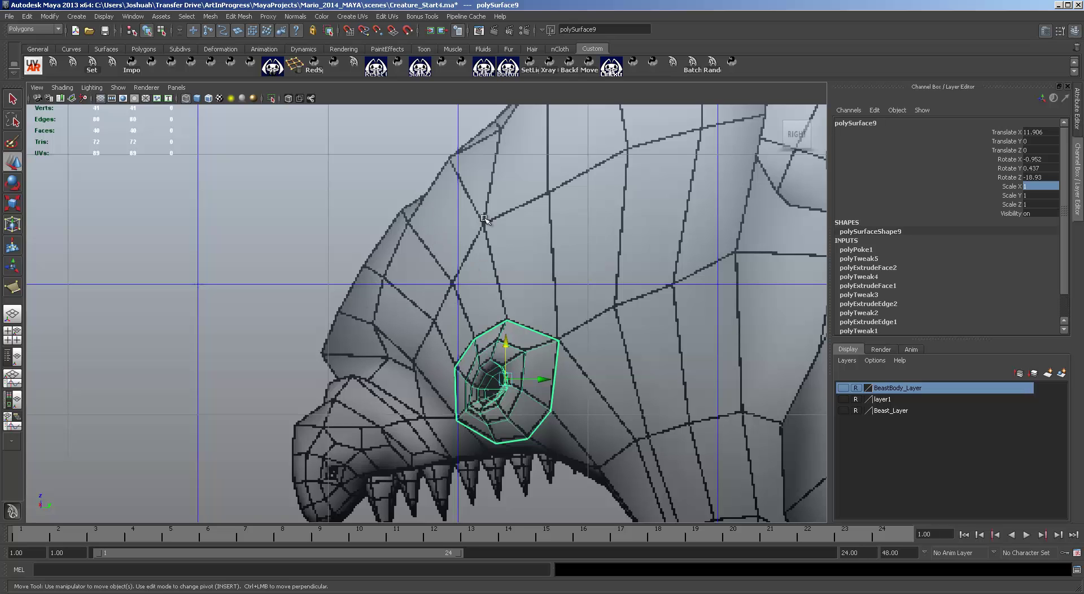
{"action": "scroll", "coordinate": [437, 240], "scroll_direction": "down", "scroll_amount": 2}
{"action": "scroll", "coordinate": [510, 241], "scroll_direction": "down", "scroll_amount": 1}
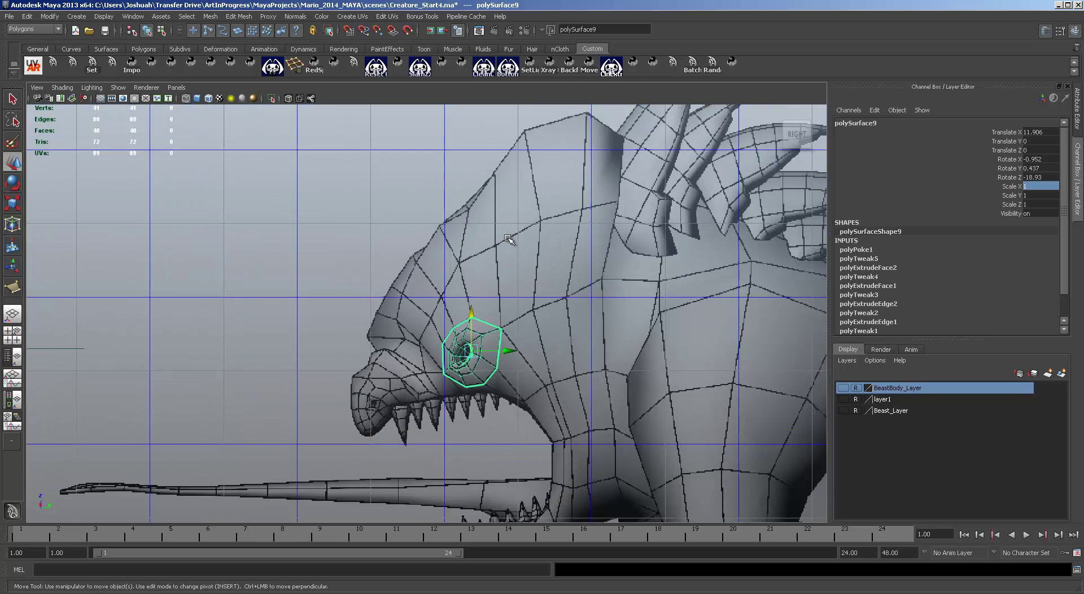
{"action": "scroll", "coordinate": [492, 310], "scroll_direction": "up", "scroll_amount": 5}
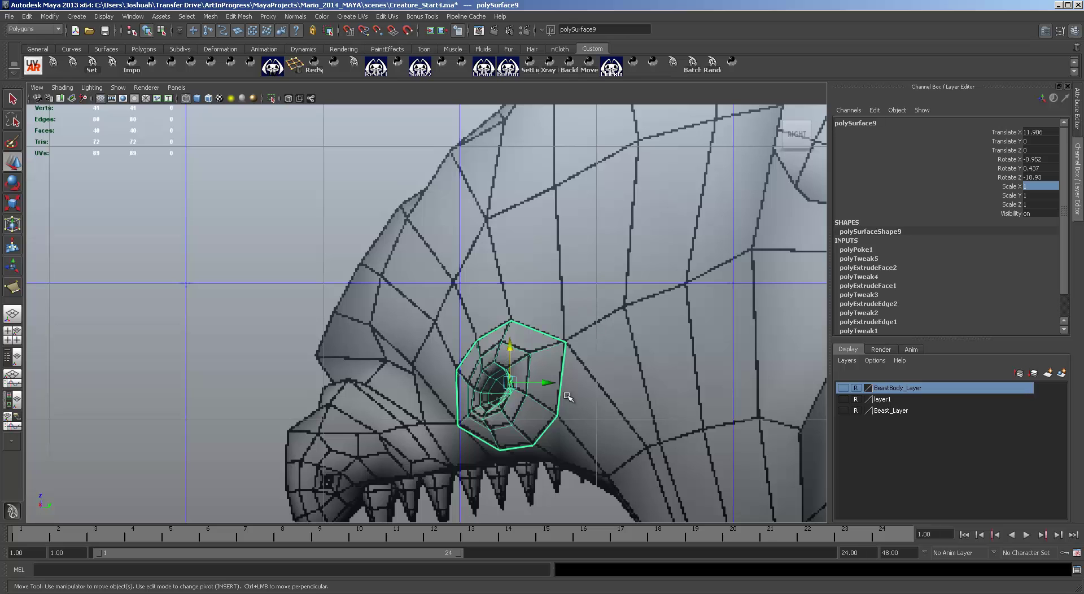
{"action": "scroll", "coordinate": [637, 387], "scroll_direction": "down", "scroll_amount": 5}
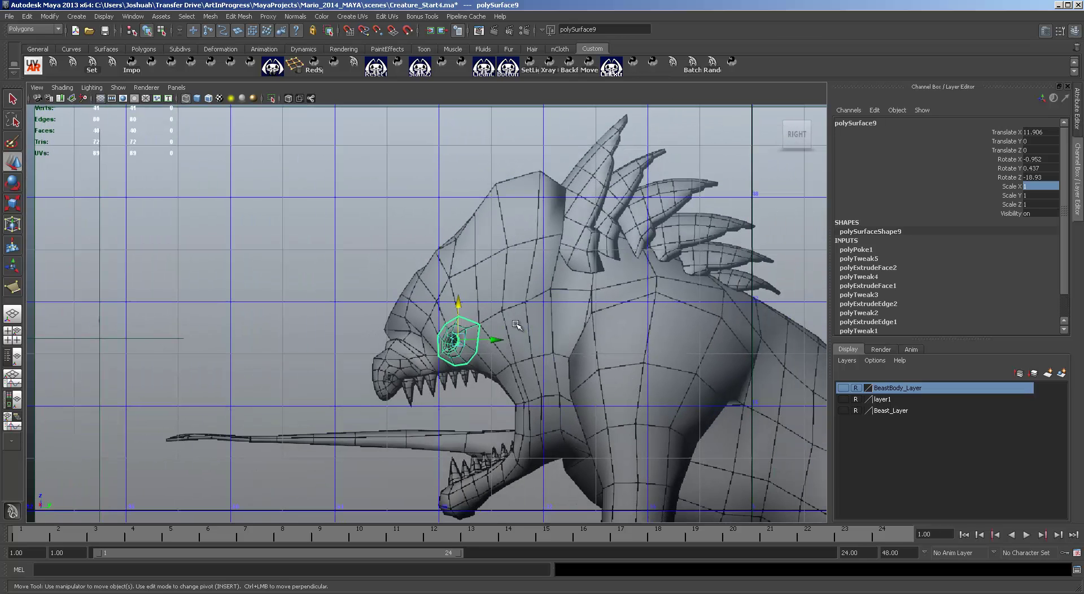
{"action": "scroll", "coordinate": [458, 335], "scroll_direction": "up", "scroll_amount": 3}
{"action": "scroll", "coordinate": [457, 335], "scroll_direction": "up", "scroll_amount": 2}
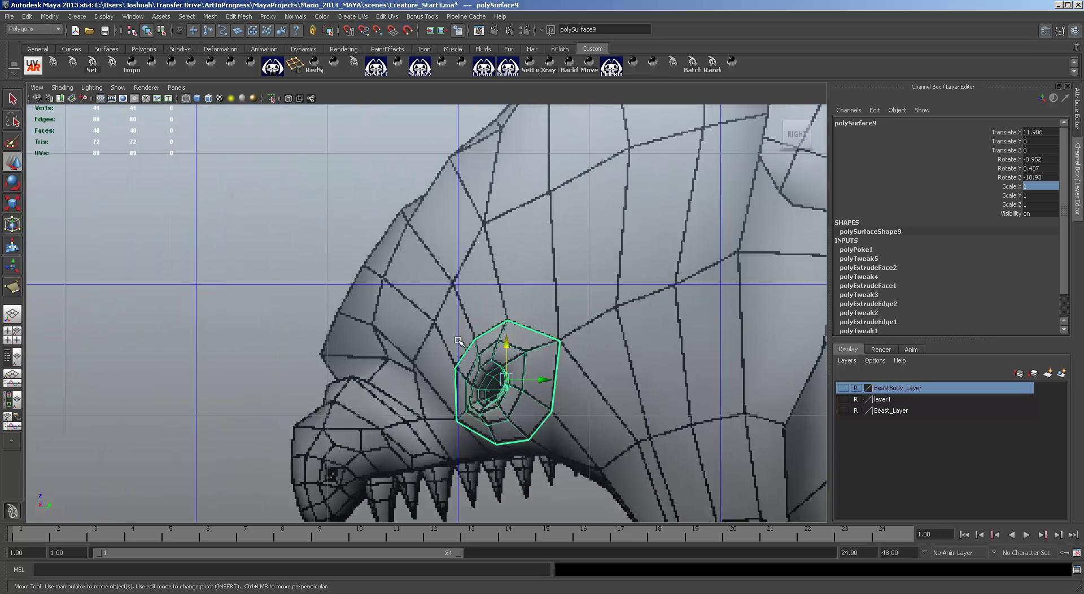
{"action": "scroll", "coordinate": [455, 364], "scroll_direction": "up", "scroll_amount": 1}
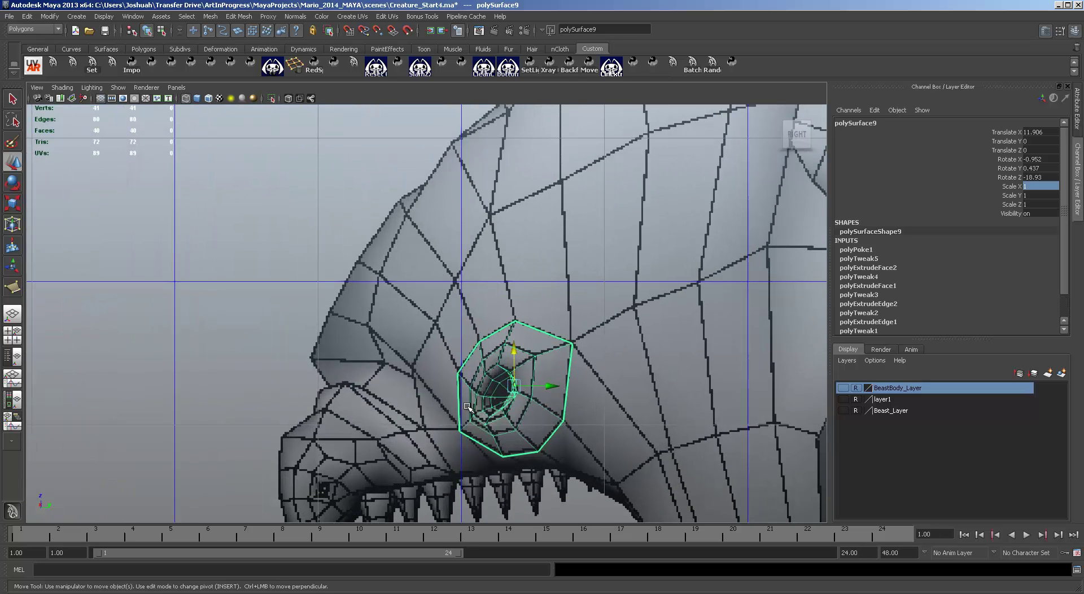
Extrude the three outer edges along the front and upper front of the eye mesh, up and forward in the side view.
{"action": "key", "text": "F10"}
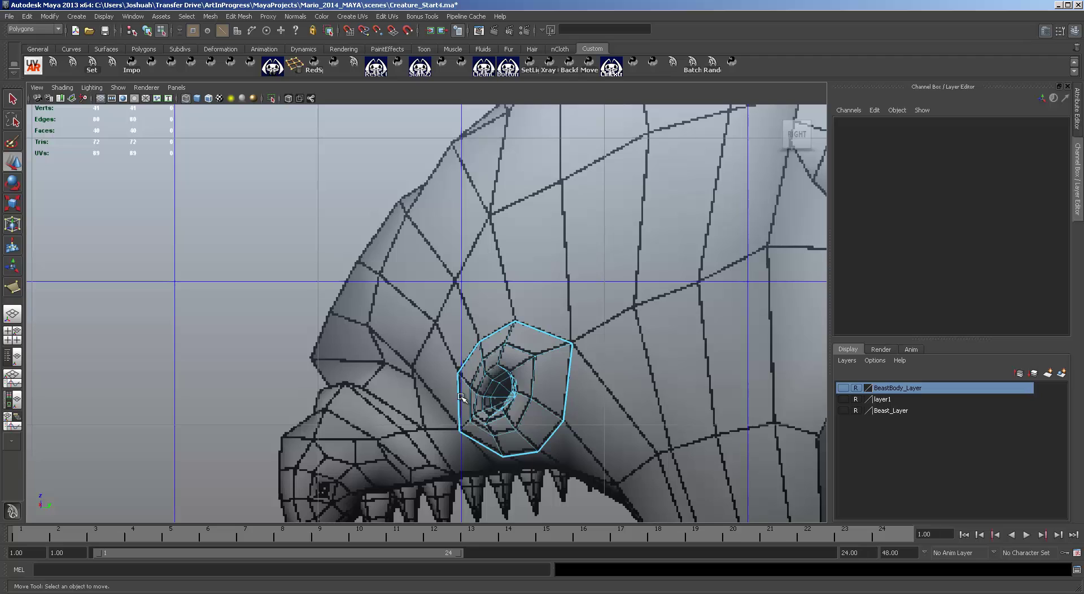
{"action": "double_click", "coordinate": [458, 396]}
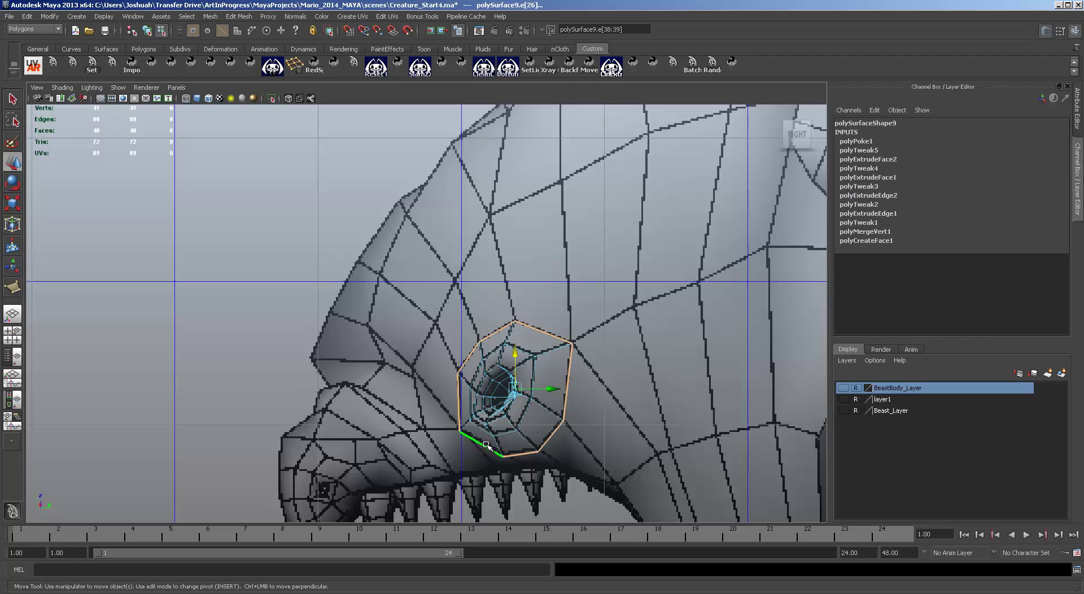
{"action": "left_click", "coordinate": [458, 395]}
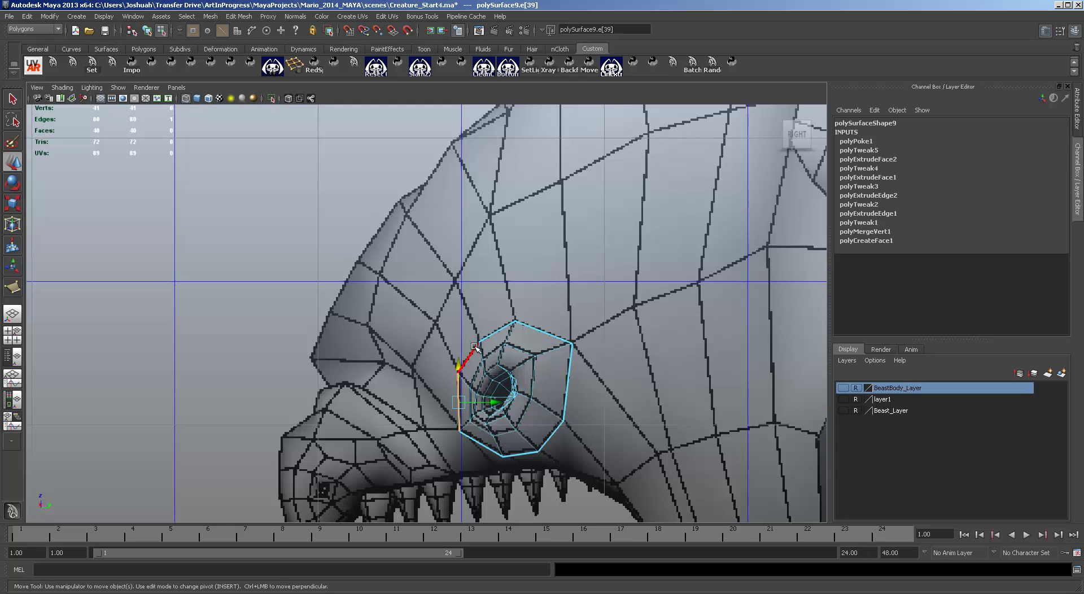
{"action": "left_click", "coordinate": [501, 326], "text": "shift"}
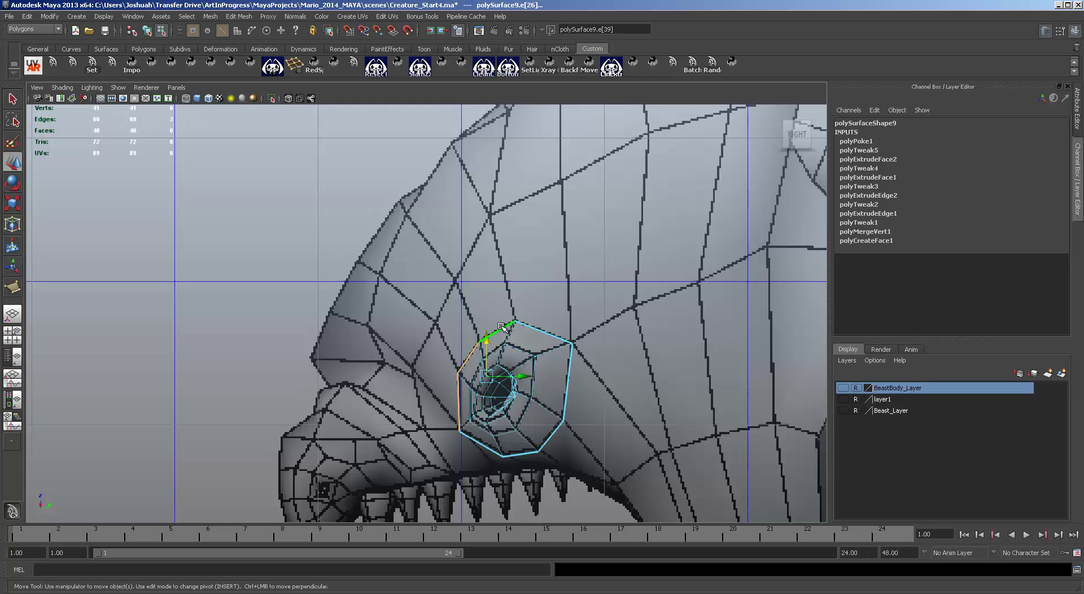
{"action": "key", "text": "ctrl+e"}
{"action": "key", "text": "w"}
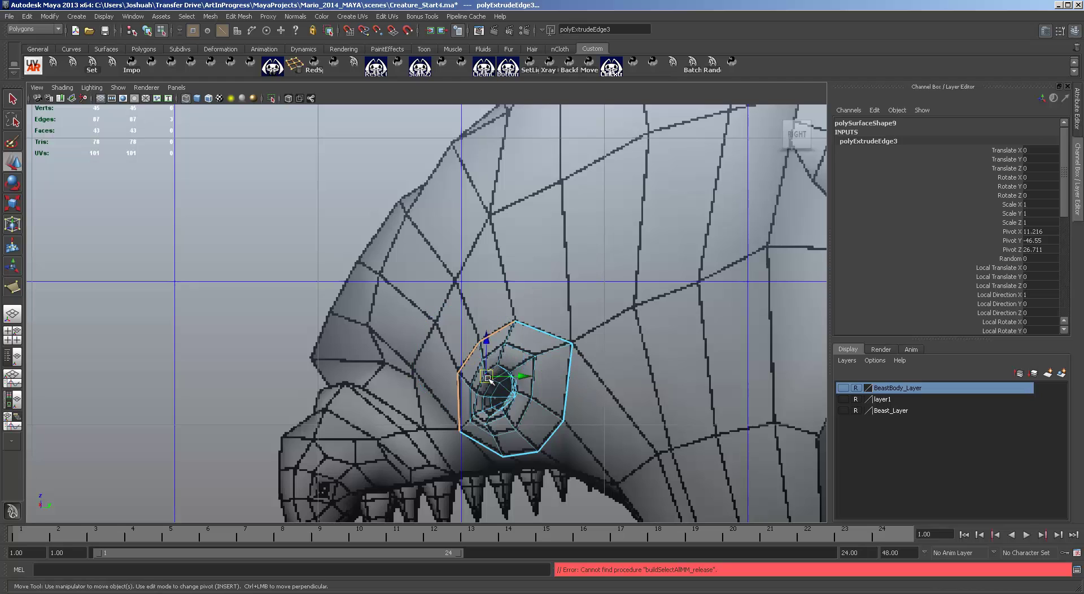
{"action": "left_click_drag", "start_coordinate": [468, 358], "coordinate": [466, 317]}
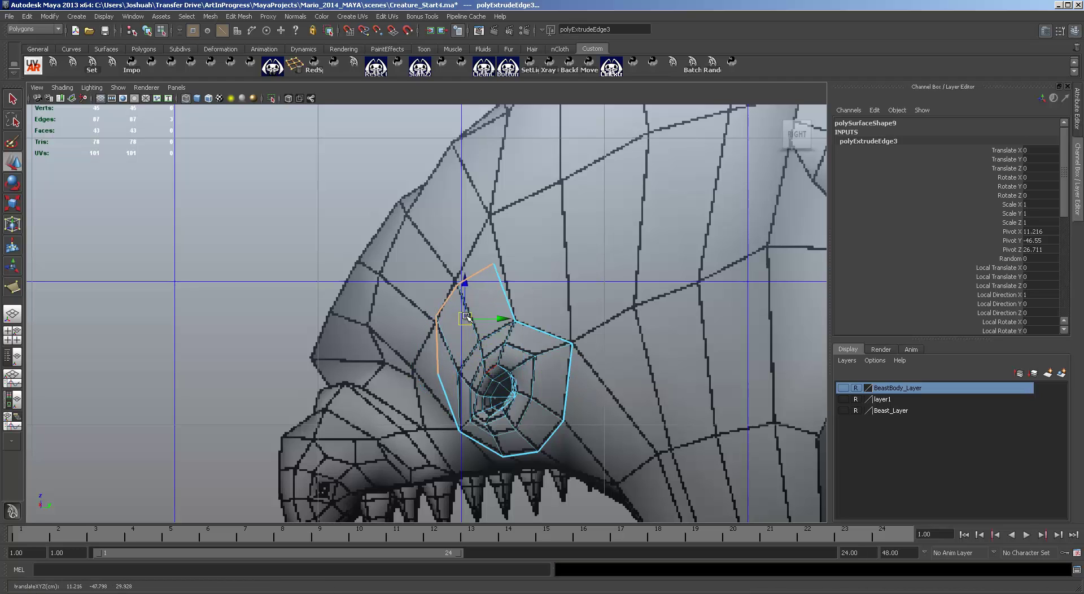
Move the extruded strip's four outer vertices onto the matching reference topology above and in front of the eye.
{"action": "key", "text": "F9"}
{"action": "left_click", "coordinate": [493, 263]}
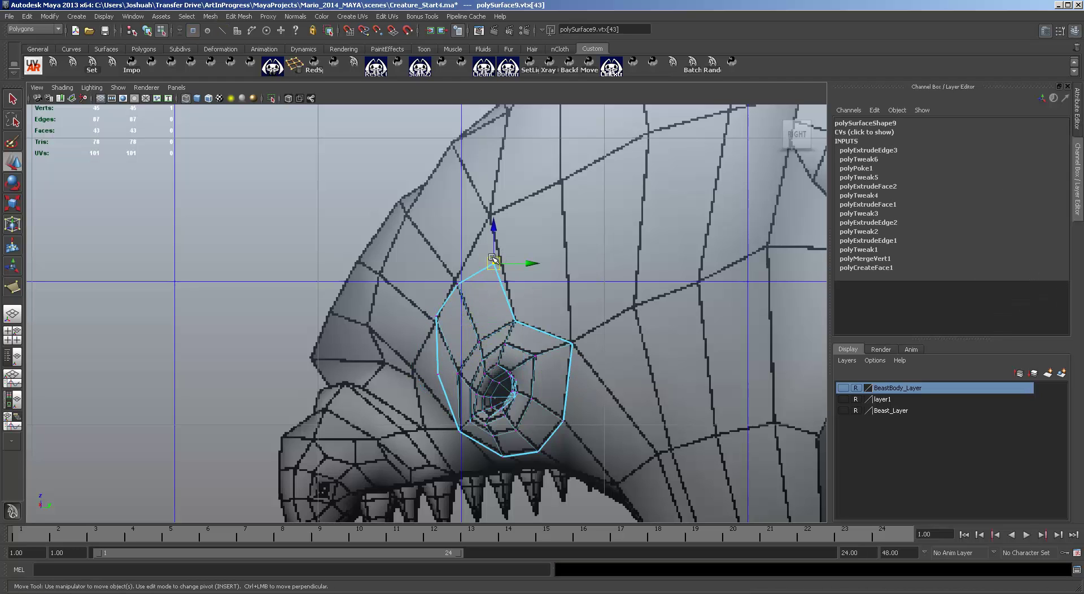
{"action": "left_click_drag", "start_coordinate": [493, 263], "coordinate": [490, 217]}
{"action": "left_click", "coordinate": [455, 281]}
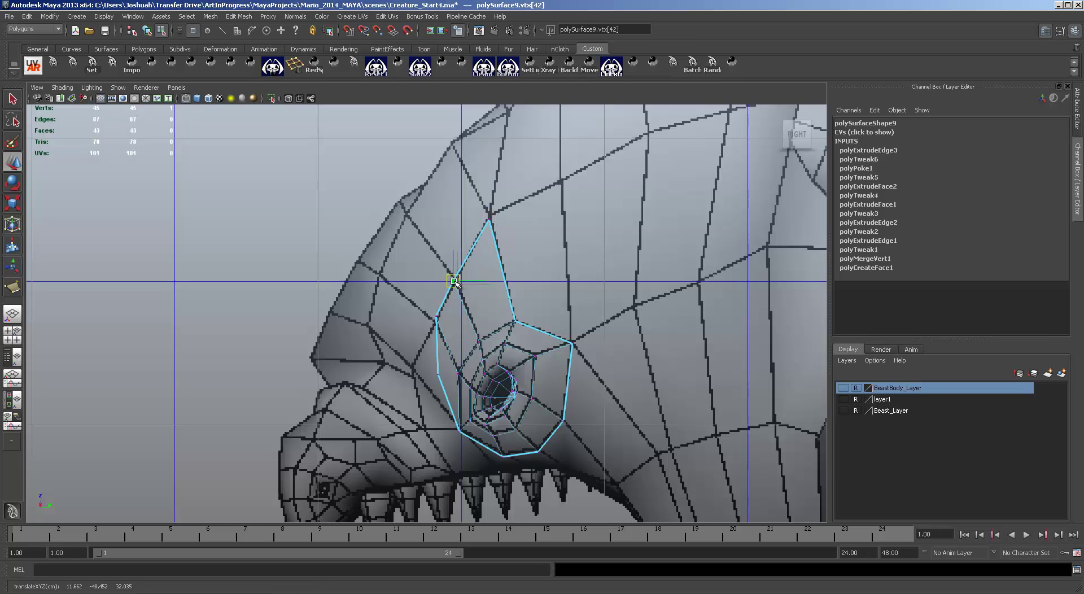
{"action": "left_click_drag", "start_coordinate": [425, 303], "coordinate": [444, 328]}
{"action": "left_click_drag", "start_coordinate": [436, 317], "coordinate": [435, 326]}
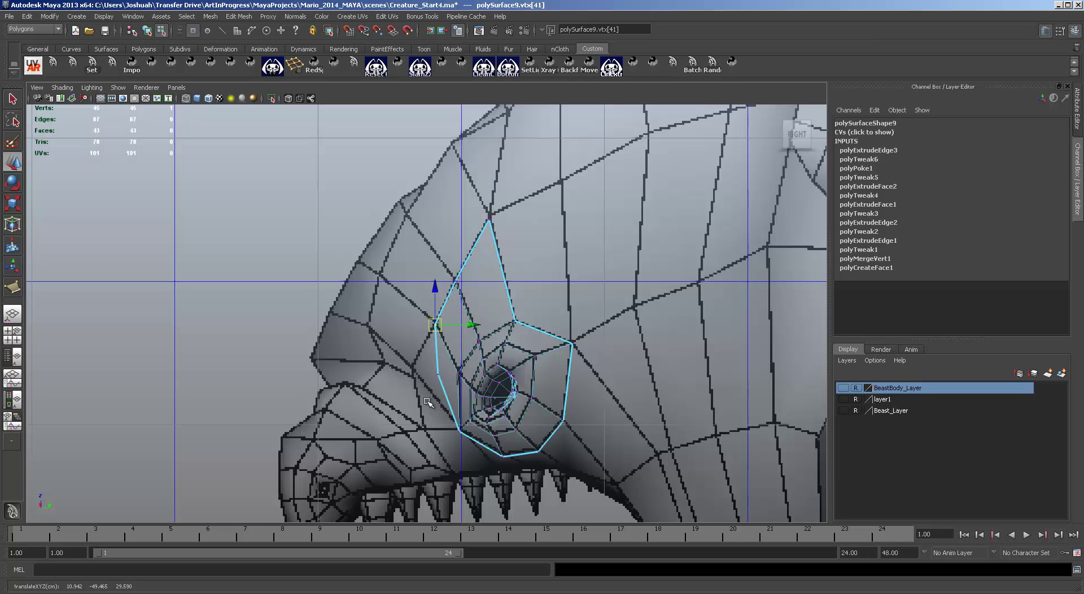
{"action": "left_click_drag", "start_coordinate": [421, 360], "coordinate": [445, 387]}
{"action": "left_click_drag", "start_coordinate": [414, 367], "coordinate": [414, 368]}
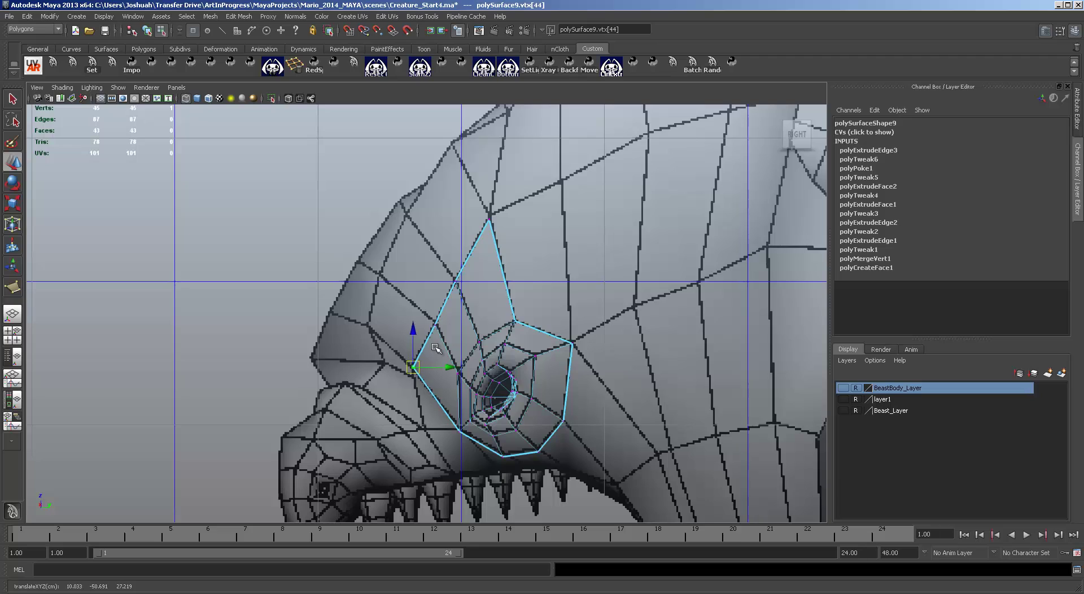
Extrude the strip's three front edges up and forward toward the creature's forehead.
{"action": "key", "text": "F10"}
{"action": "left_click", "coordinate": [470, 263]}
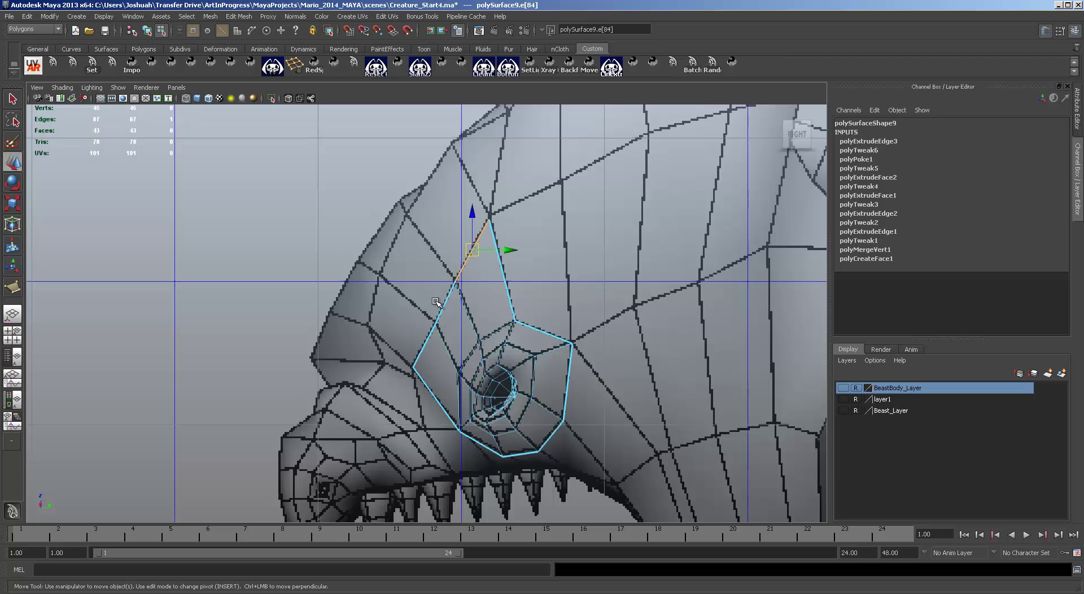
{"action": "left_click", "coordinate": [449, 299], "text": "shift"}
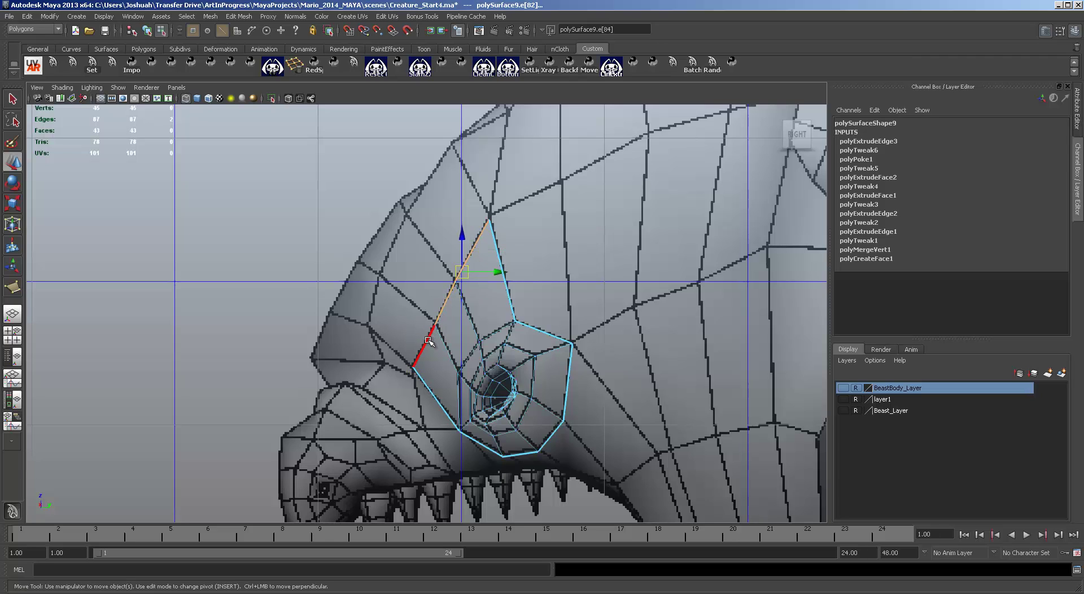
{"action": "left_click", "coordinate": [428, 339], "text": "shift"}
{"action": "key", "text": "ctrl+e"}
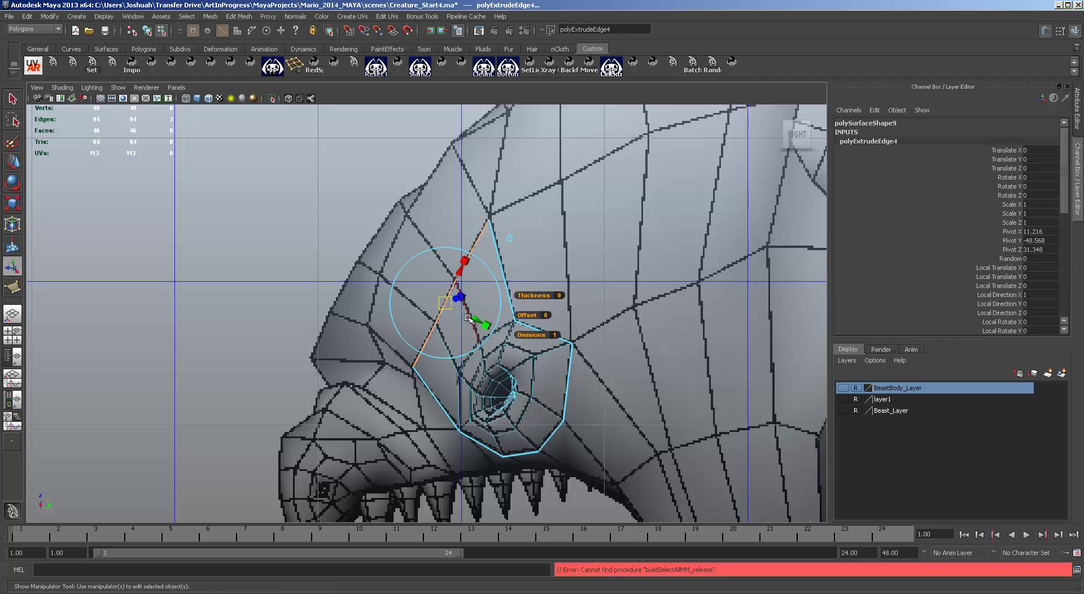
{"action": "key", "text": "w"}
{"action": "left_click_drag", "start_coordinate": [450, 298], "coordinate": [400, 237]}
Fit the forehead strip's four front vertices to the matching reference vertices in the side view.
{"action": "key", "text": "F9"}
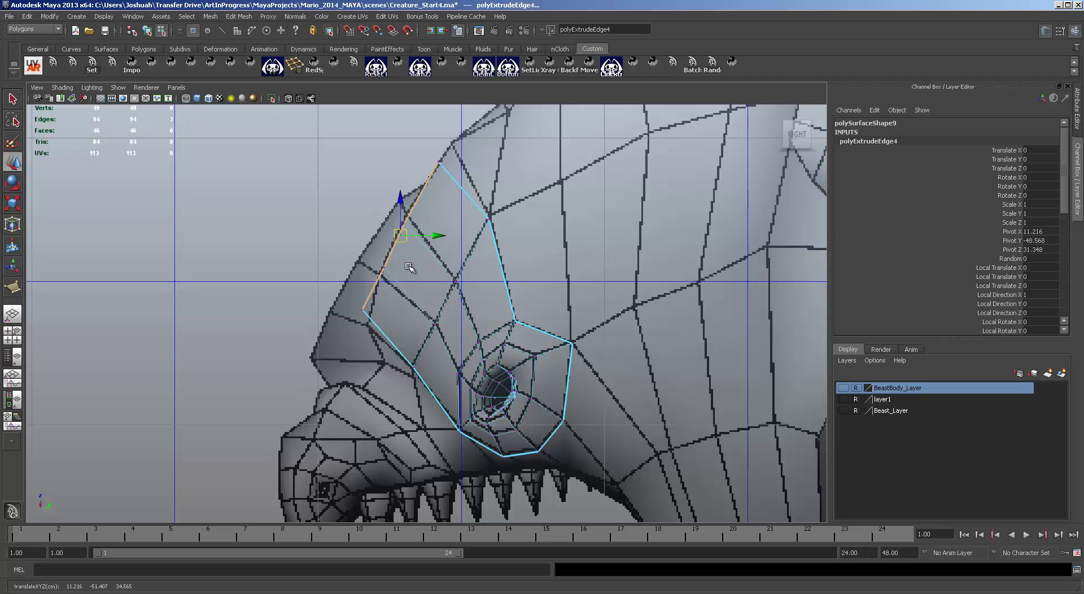
{"action": "left_click", "coordinate": [380, 278]}
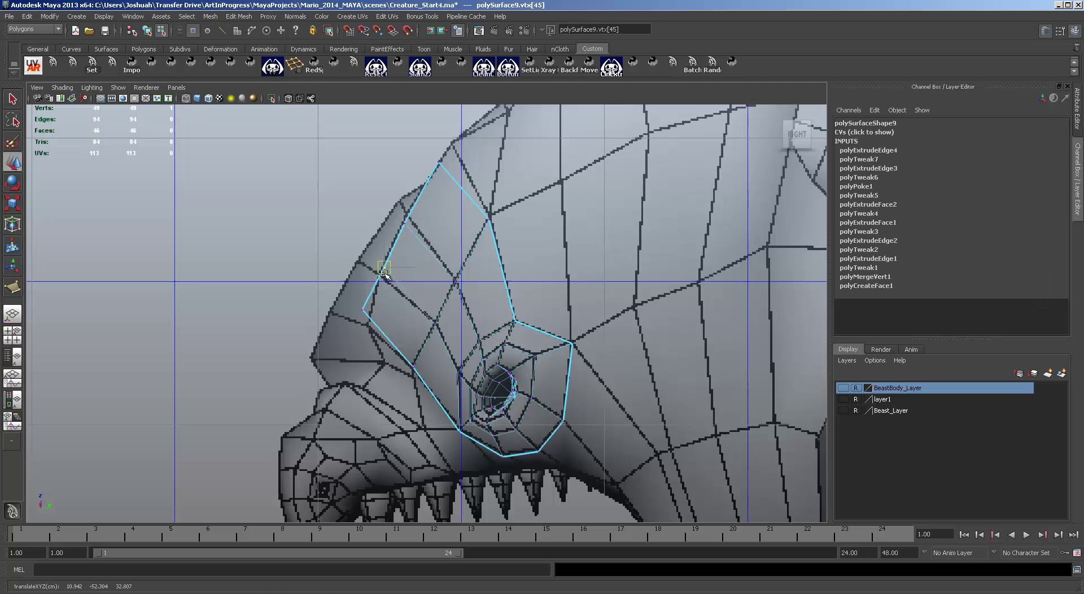
{"action": "left_click", "coordinate": [363, 309]}
{"action": "left_click_drag", "start_coordinate": [363, 310], "coordinate": [368, 322]}
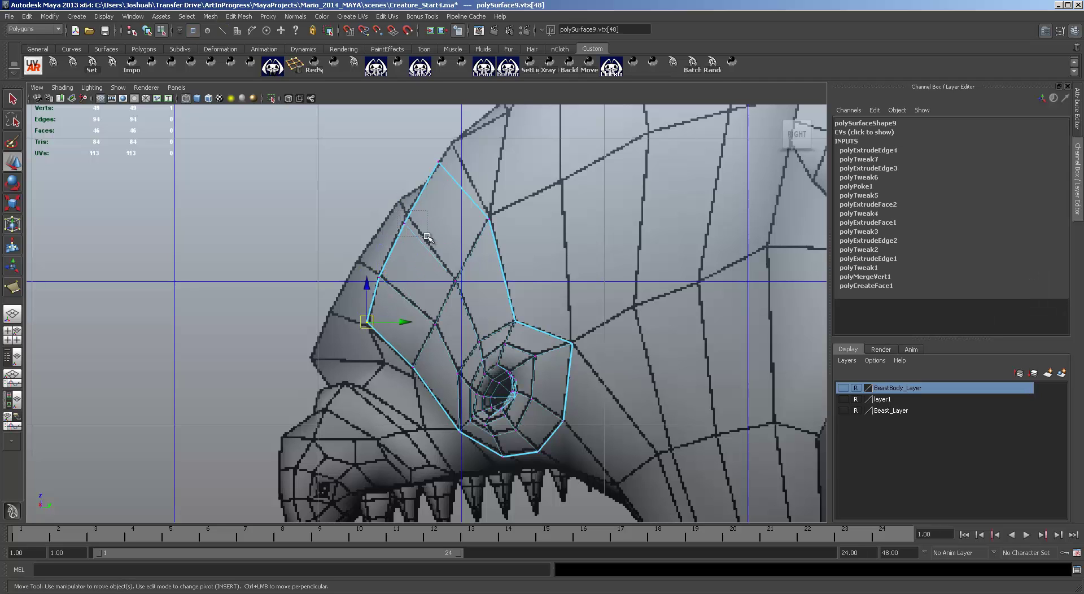
{"action": "left_click", "coordinate": [404, 222]}
{"action": "left_click_drag", "start_coordinate": [404, 222], "coordinate": [408, 211]}
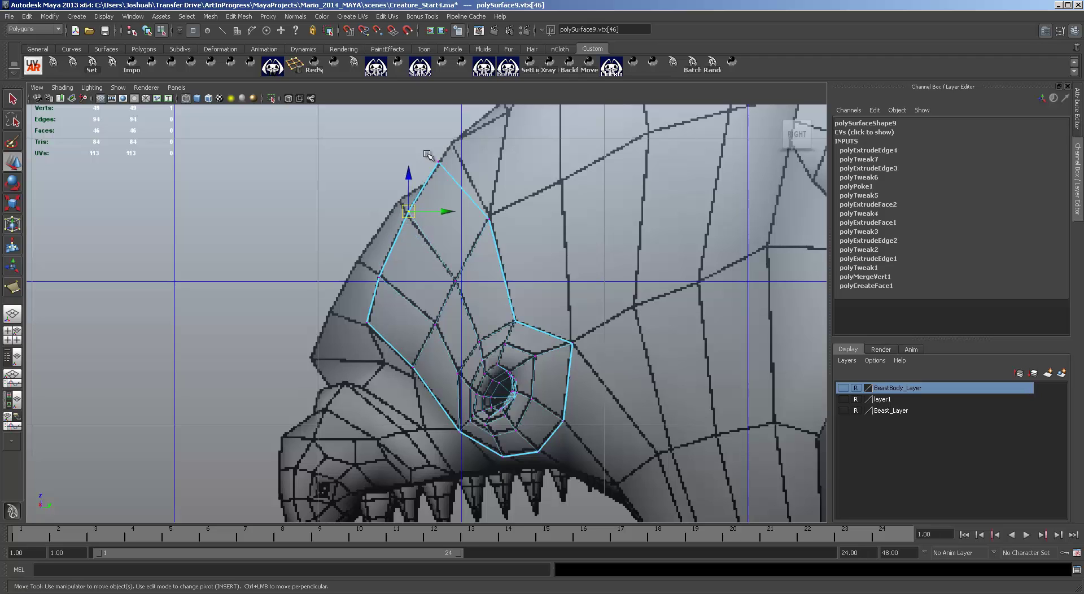
{"action": "left_click", "coordinate": [439, 164]}
{"action": "left_click_drag", "start_coordinate": [439, 163], "coordinate": [452, 146]}
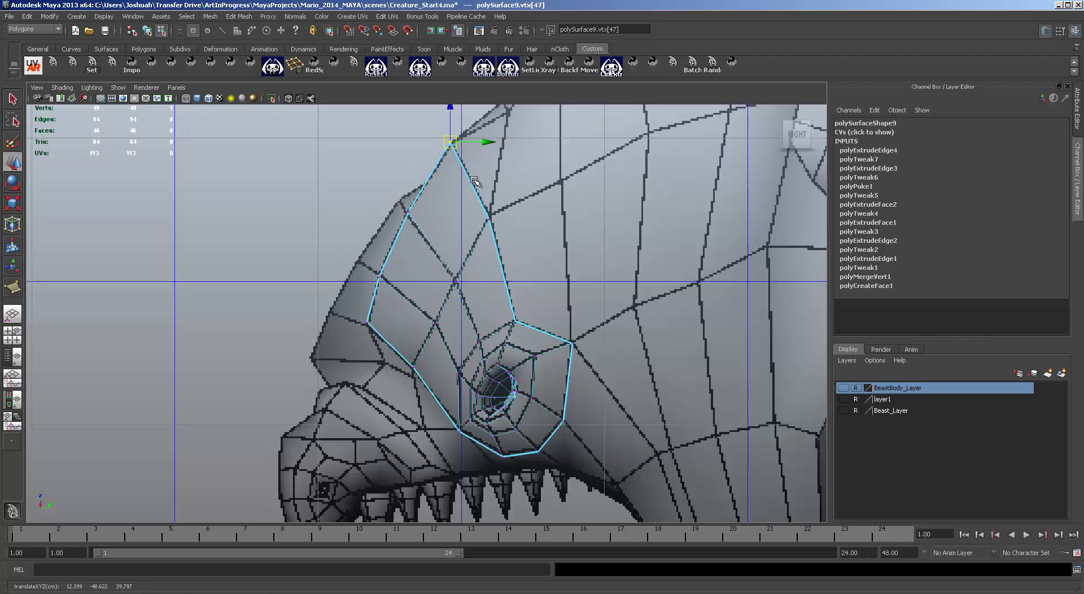
Try to extrude the two rear edges of the strips above the eye toward the back of the head.
{"action": "middle_click_drag", "start_coordinate": [571, 241], "coordinate": [380, 195], "text": "alt"}
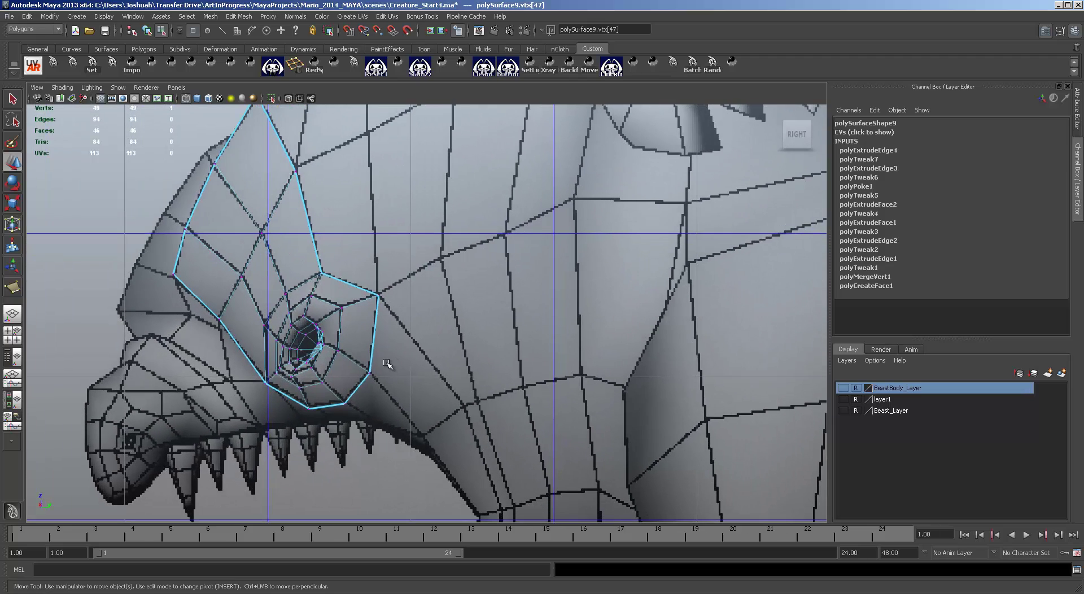
{"action": "middle_click_drag", "start_coordinate": [428, 262], "coordinate": [485, 405], "text": "alt"}
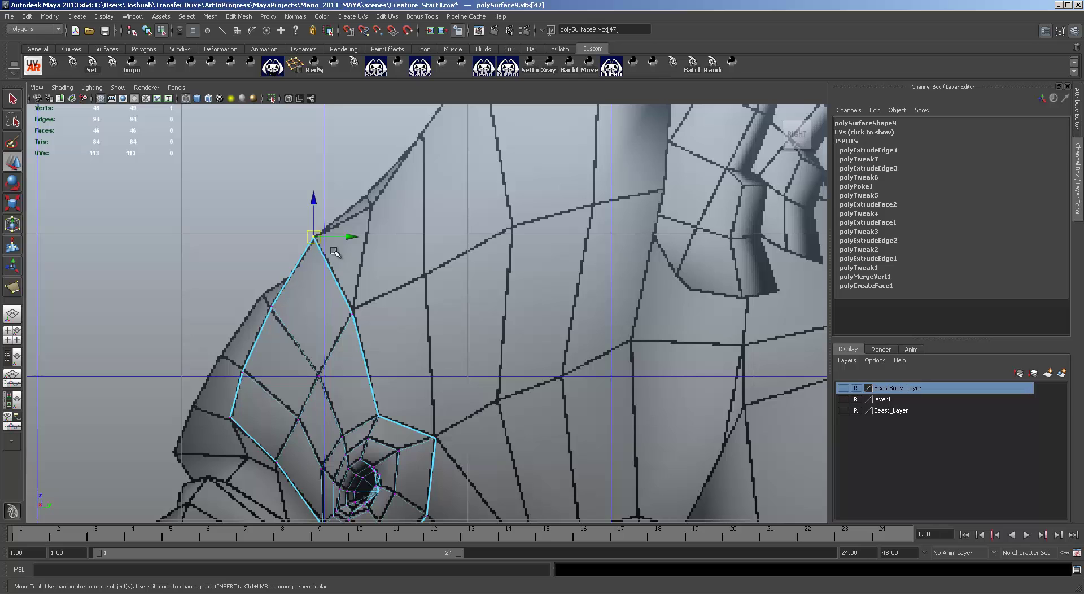
{"action": "right_click_drag", "start_coordinate": [488, 266], "coordinate": [363, 271], "text": "alt"}
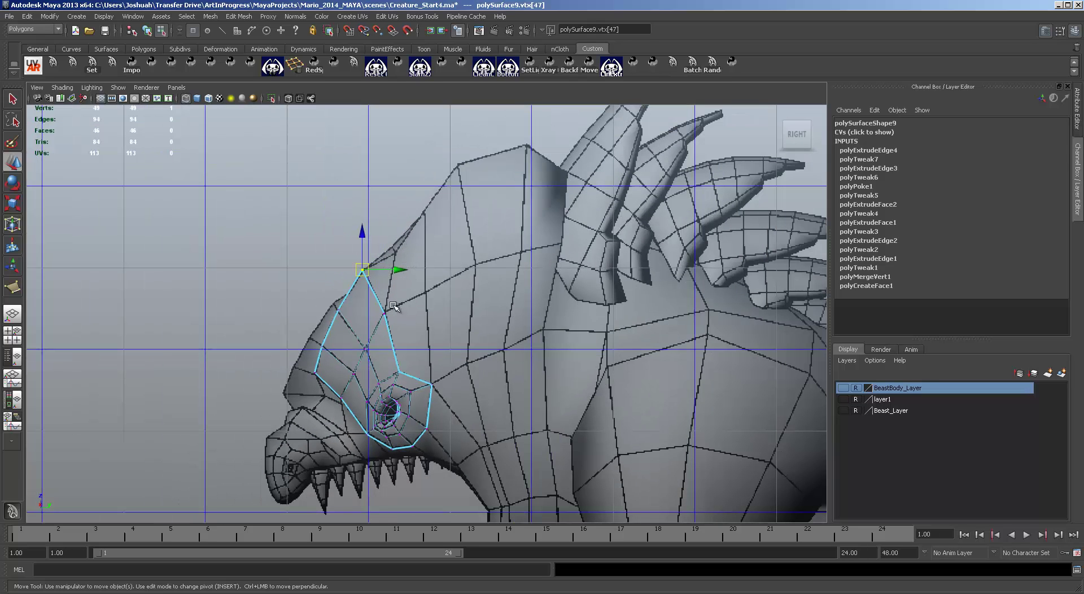
{"action": "scroll", "coordinate": [405, 292], "scroll_direction": "up", "scroll_amount": 4}
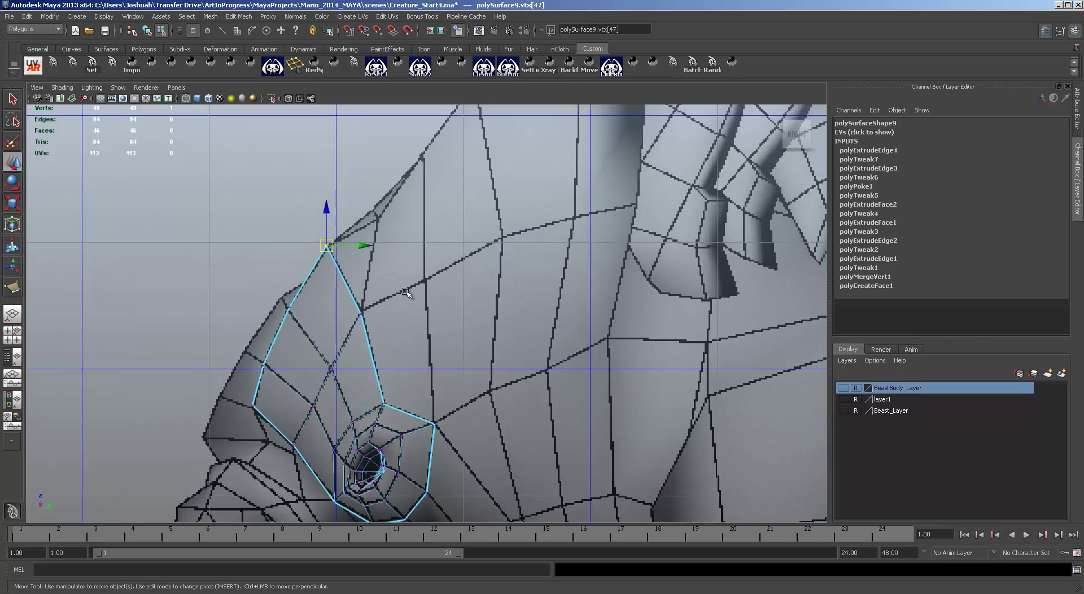
{"action": "key", "text": "c"}
{"action": "left_click", "coordinate": [342, 273]}
{"action": "left_click", "coordinate": [371, 352], "text": "shift"}
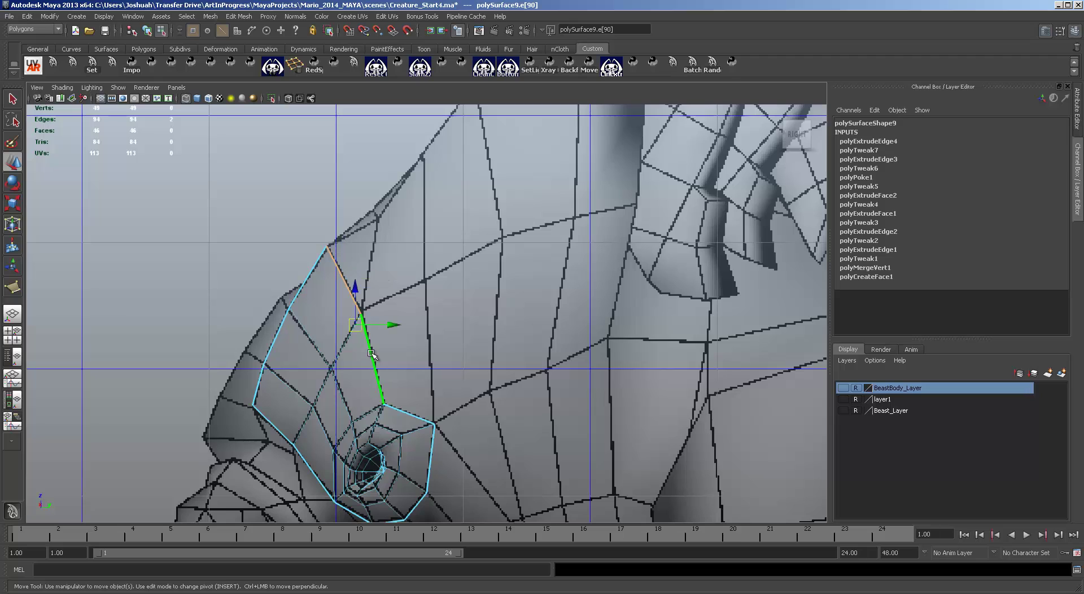
{"action": "key", "text": "ctrl+e"}
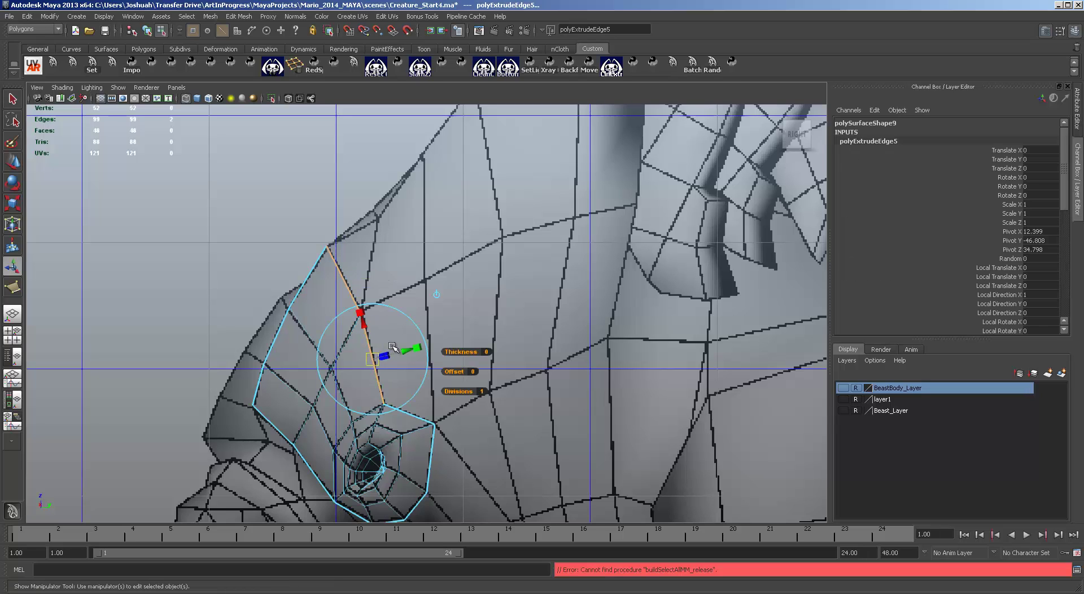
{"action": "key", "text": "w"}
{"action": "left_click_drag", "start_coordinate": [392, 325], "coordinate": [417, 320]}
{"action": "right_click_drag", "start_coordinate": [417, 319], "coordinate": [406, 316]}
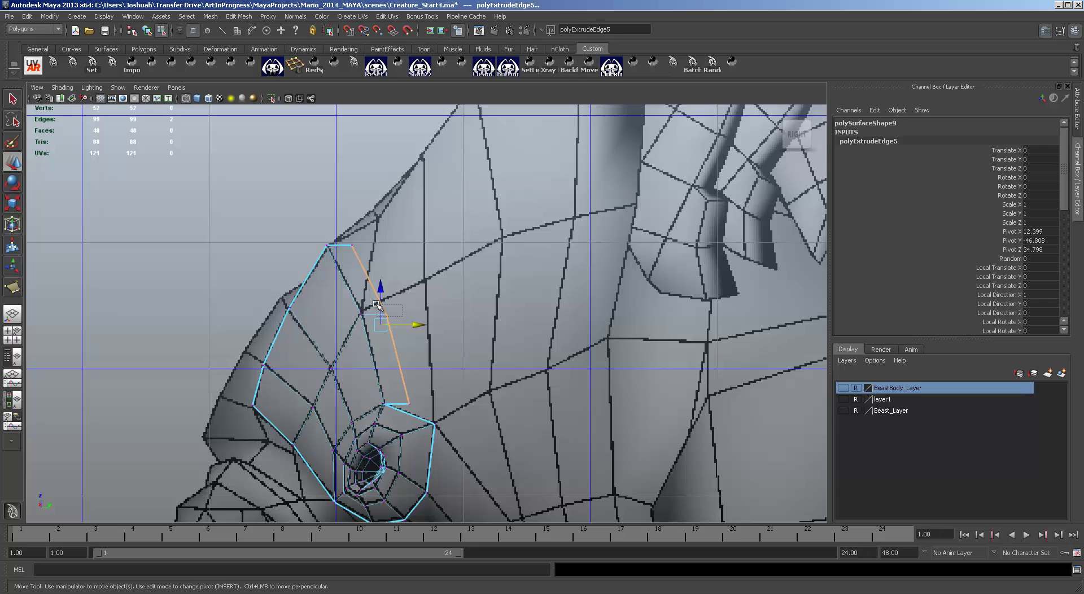
{"action": "left_click", "coordinate": [387, 311]}
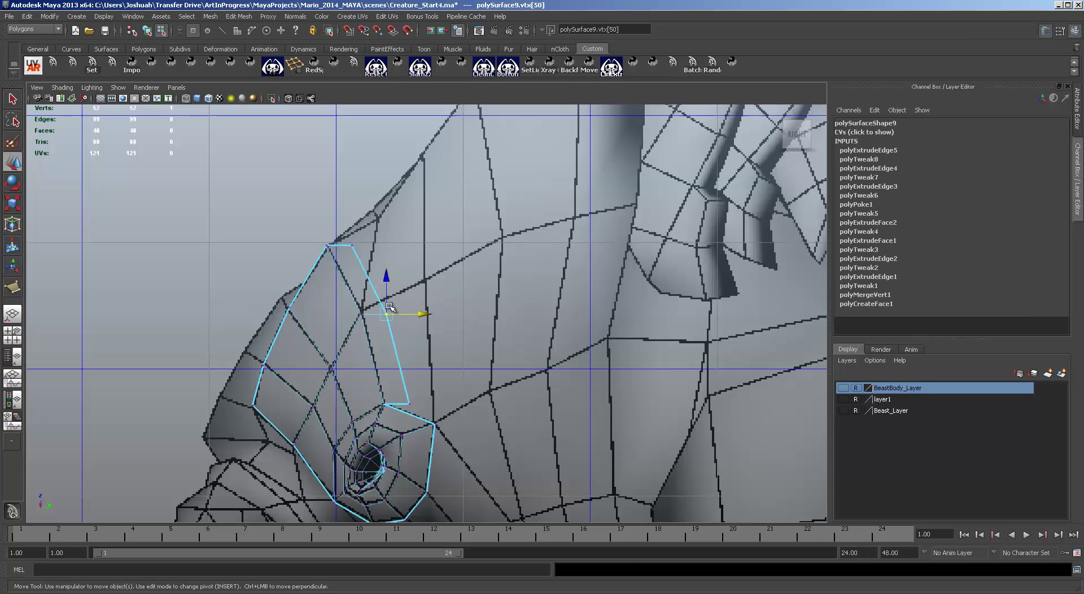
Undo the two-edge extrusion behind the brow strips and restore the edge selection.
{"action": "key", "text": "ctrl+z"}
{"action": "key", "text": "ctrl+z"}
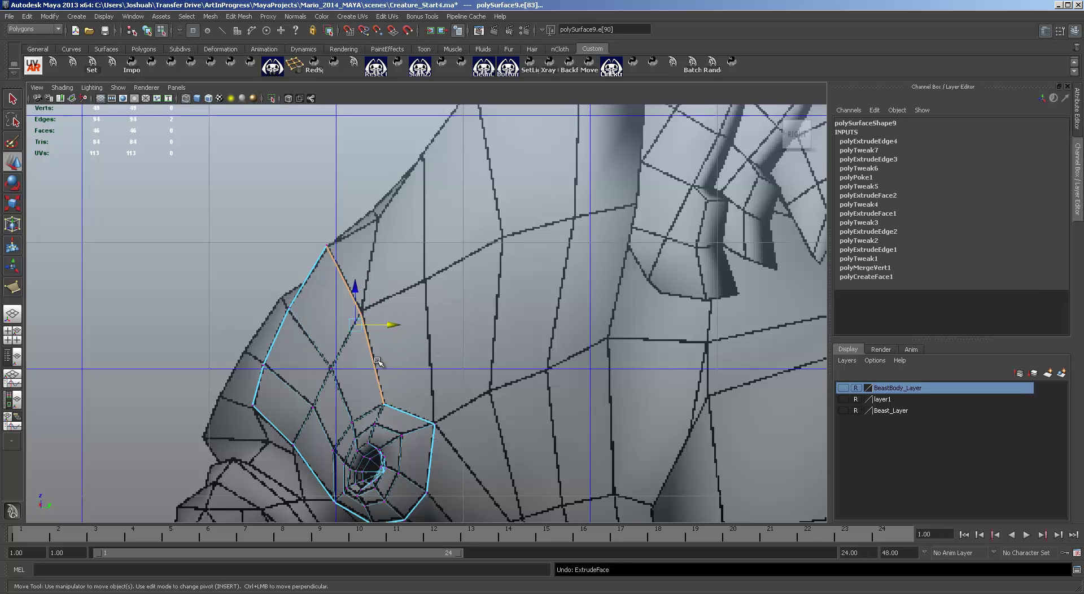
{"action": "left_click", "coordinate": [385, 360]}
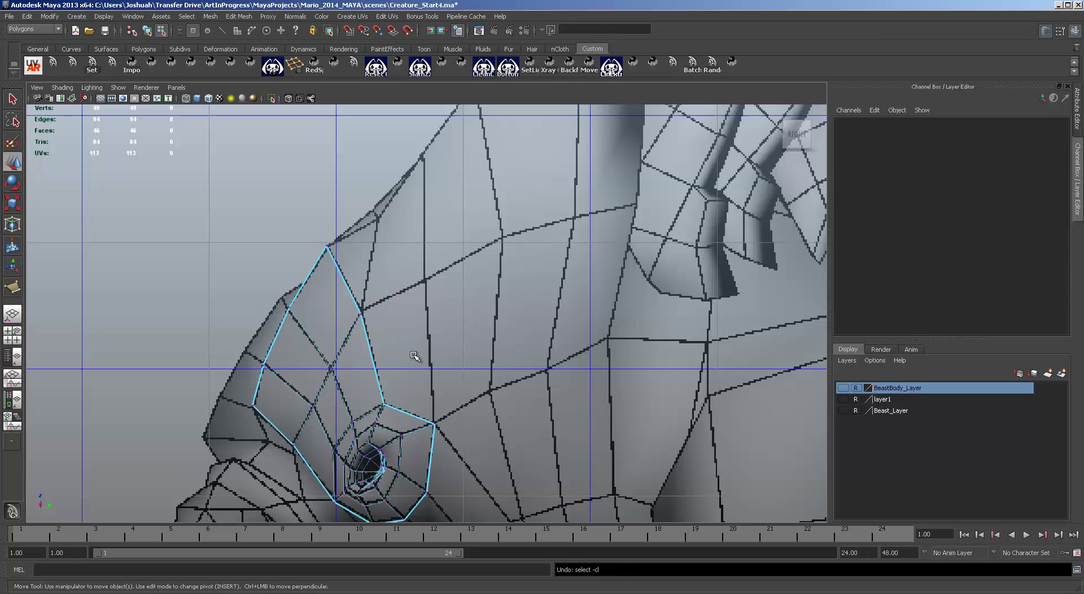
{"action": "key", "text": "ctrl+z"}
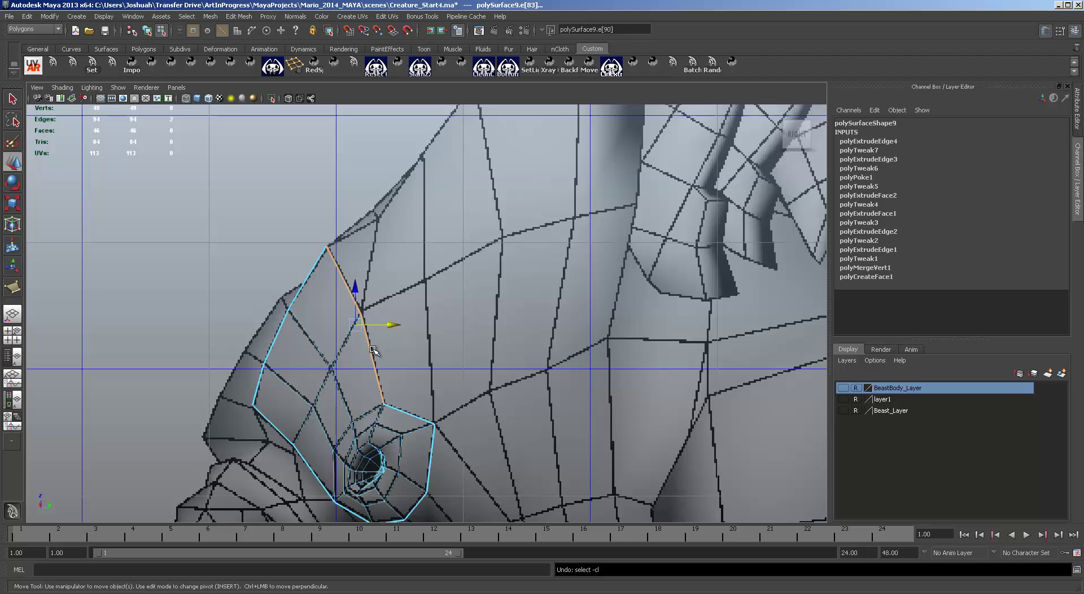
Extrude only the lower rear edge, directly above the eye ring, toward the back of the head.
{"action": "left_click", "coordinate": [374, 350]}
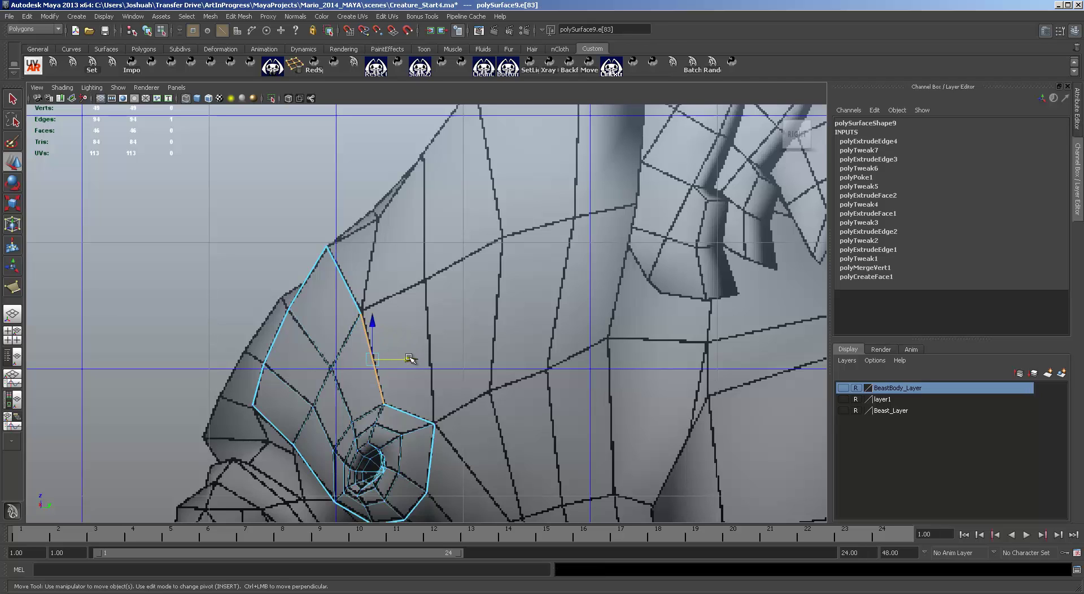
{"action": "left_click_drag", "start_coordinate": [411, 358], "coordinate": [461, 356]}
{"action": "key", "text": "ctrl+e"}
{"action": "key", "text": "w"}
Move the new face's upper rear vertex onto the reference and snap its lower one to the eye ring's upper rear corner.
{"action": "key", "text": "F9"}
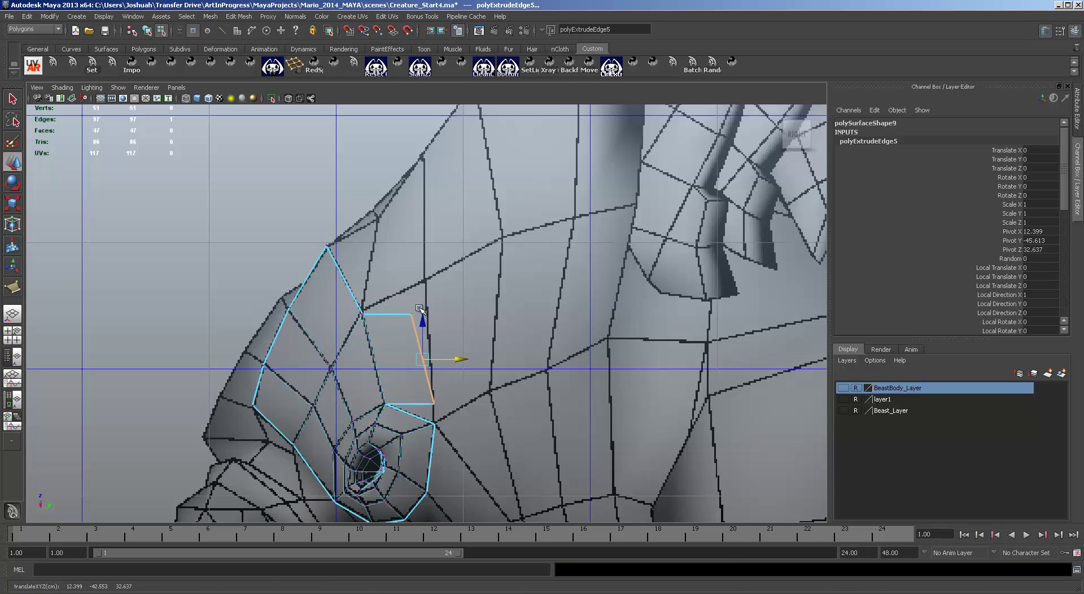
{"action": "left_click_drag", "start_coordinate": [392, 298], "coordinate": [431, 333]}
{"action": "left_click_drag", "start_coordinate": [411, 314], "coordinate": [426, 281]}
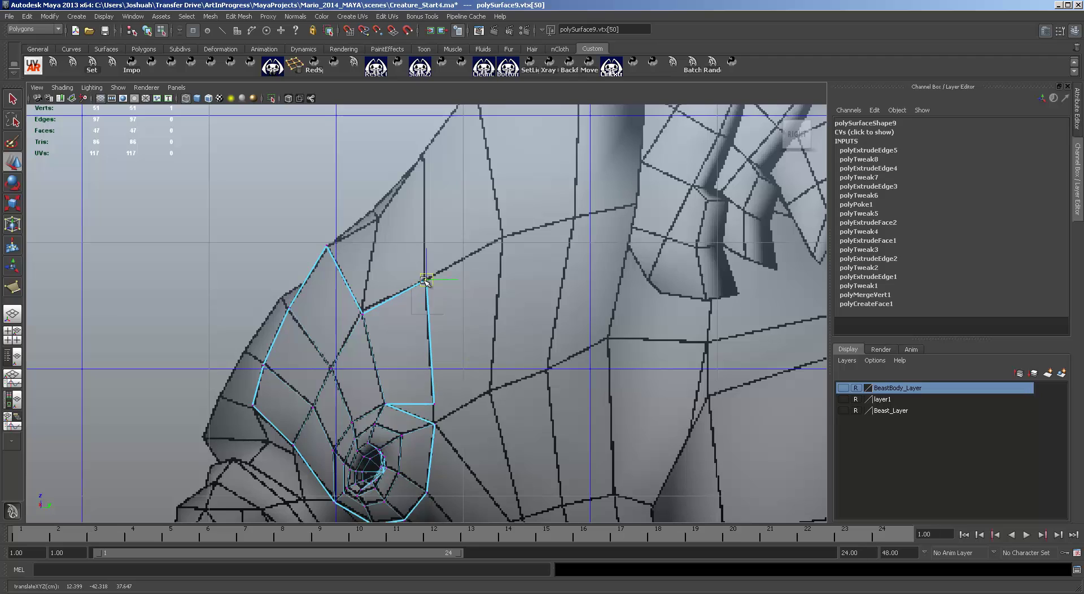
{"action": "left_click", "coordinate": [434, 404]}
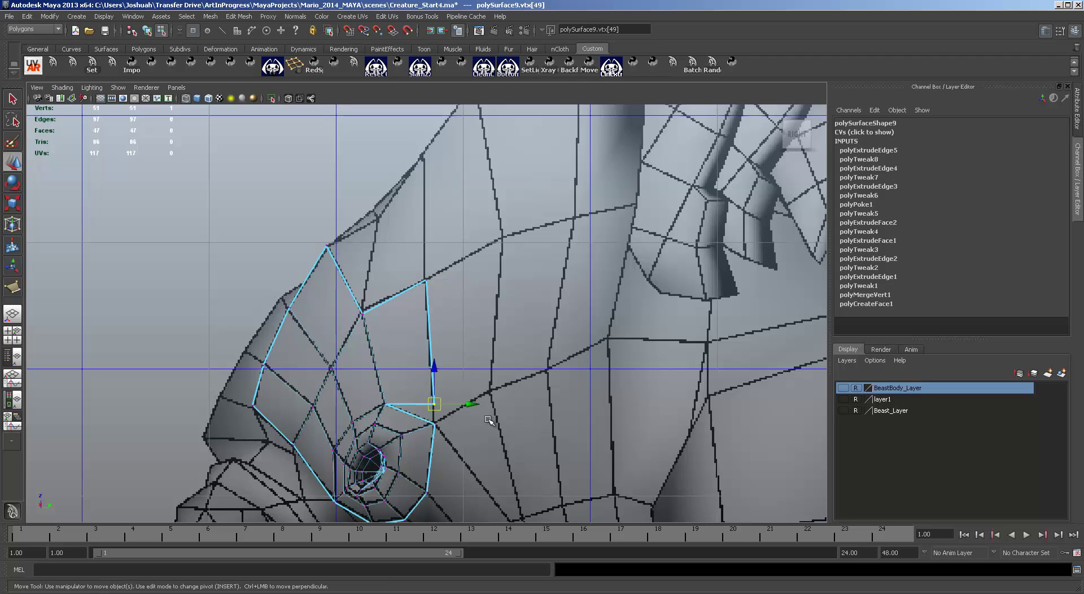
{"action": "key", "text": "v"}
{"action": "left_click_drag", "start_coordinate": [439, 402], "coordinate": [436, 425]}
Extrude the rear edge of the face above the eye ring toward the back of the head and fit its upper vertex to the reference.
{"action": "key", "text": "F10"}
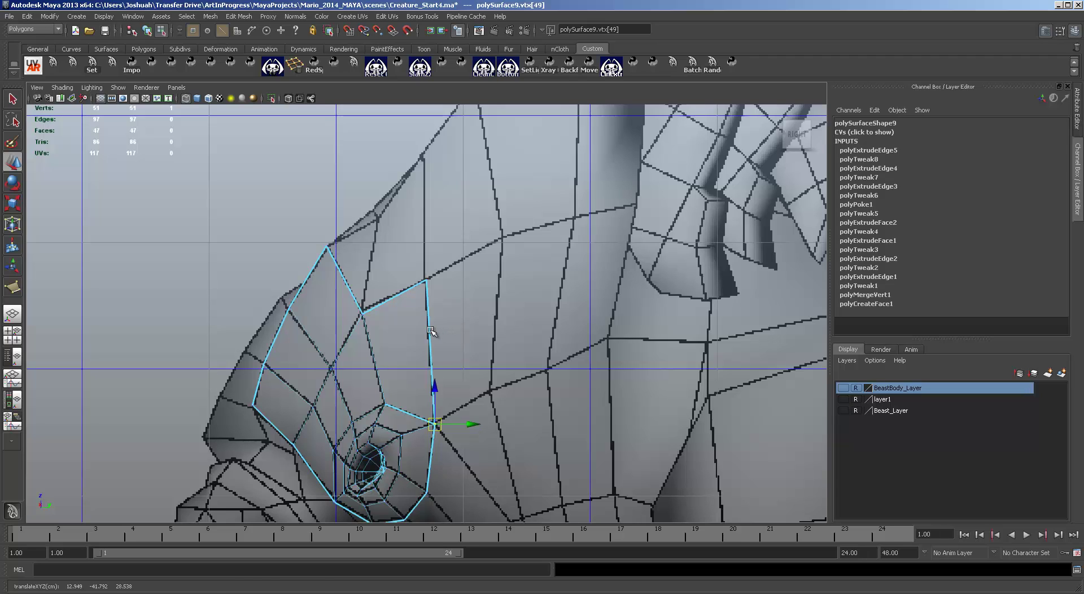
{"action": "left_click", "coordinate": [430, 332]}
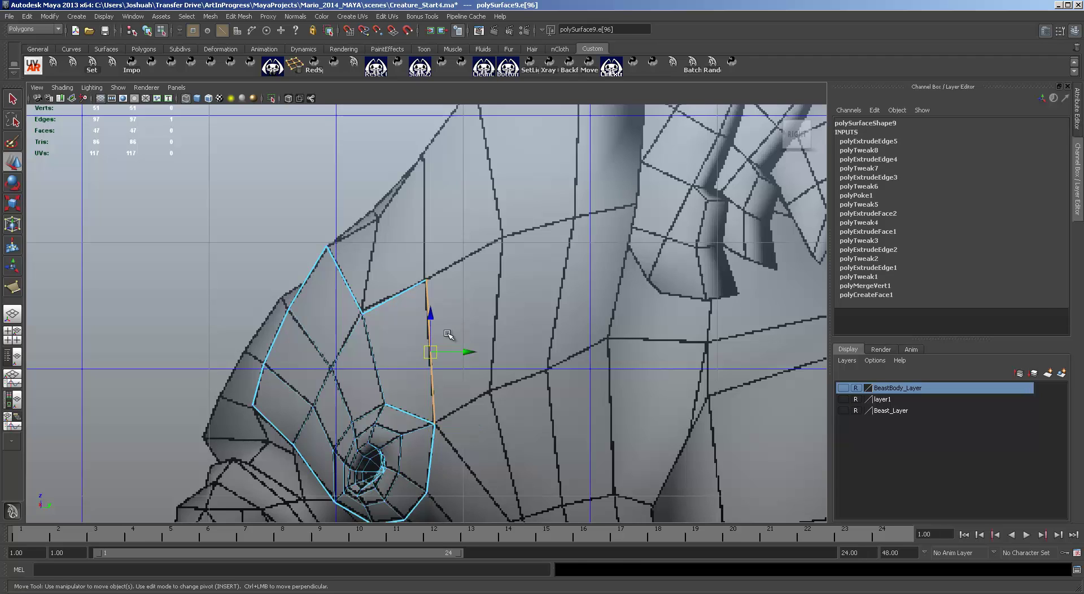
{"action": "key", "text": "ctrl+e"}
{"action": "key", "text": "w"}
{"action": "left_click_drag", "start_coordinate": [436, 355], "coordinate": [491, 321]}
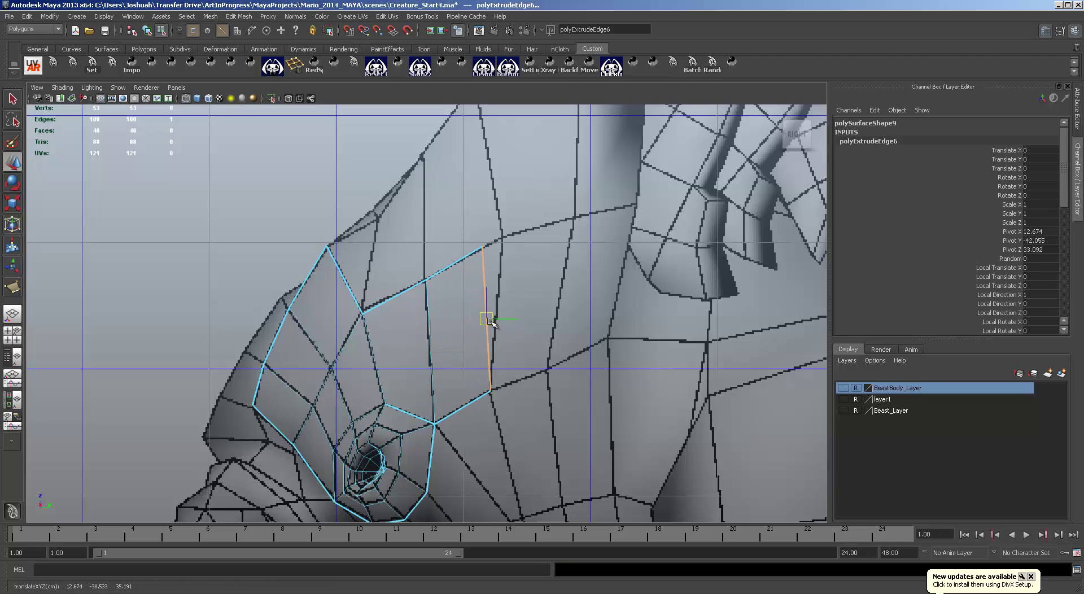
{"action": "key", "text": "F9"}
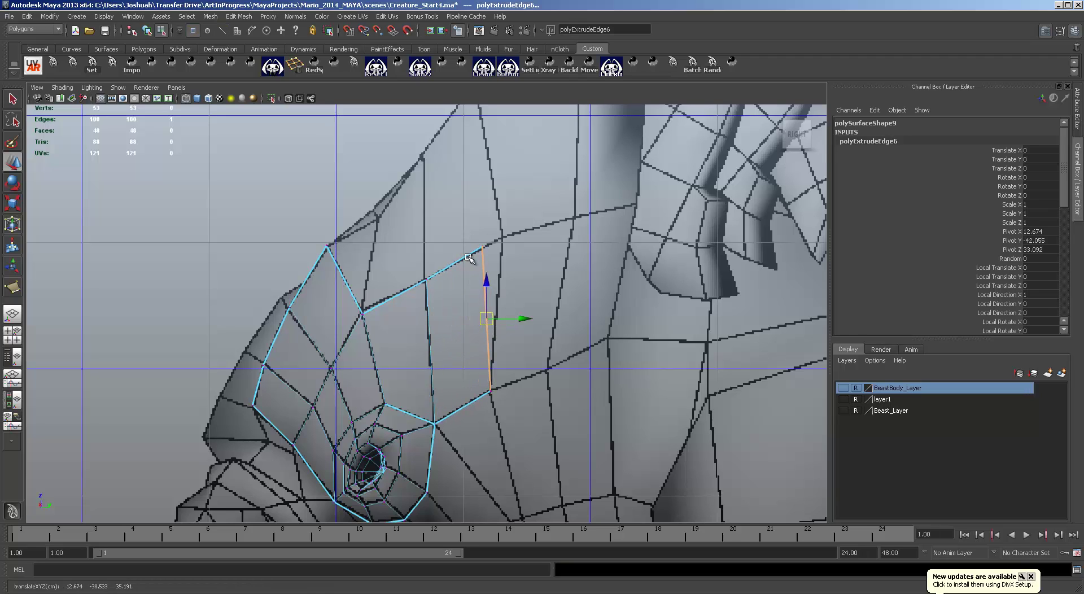
{"action": "left_click_drag", "start_coordinate": [459, 236], "coordinate": [500, 263]}
{"action": "left_click_drag", "start_coordinate": [482, 249], "coordinate": [500, 240]}
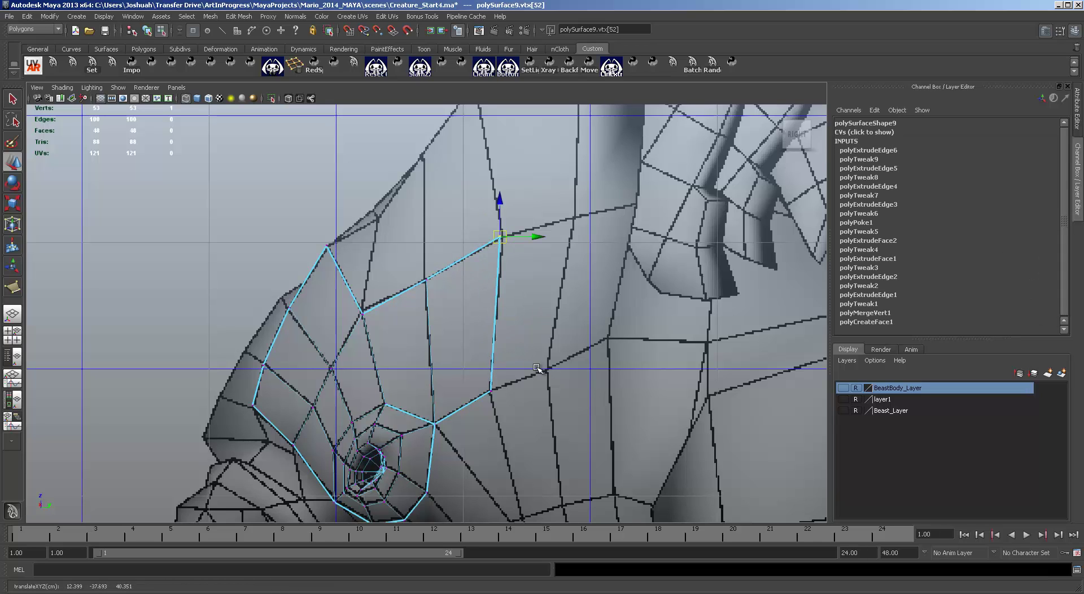
Extrude the strip's rear edge twice more toward the back of the head, up to the reference edge loop before the rear protrusions.
{"action": "key", "text": "F10"}
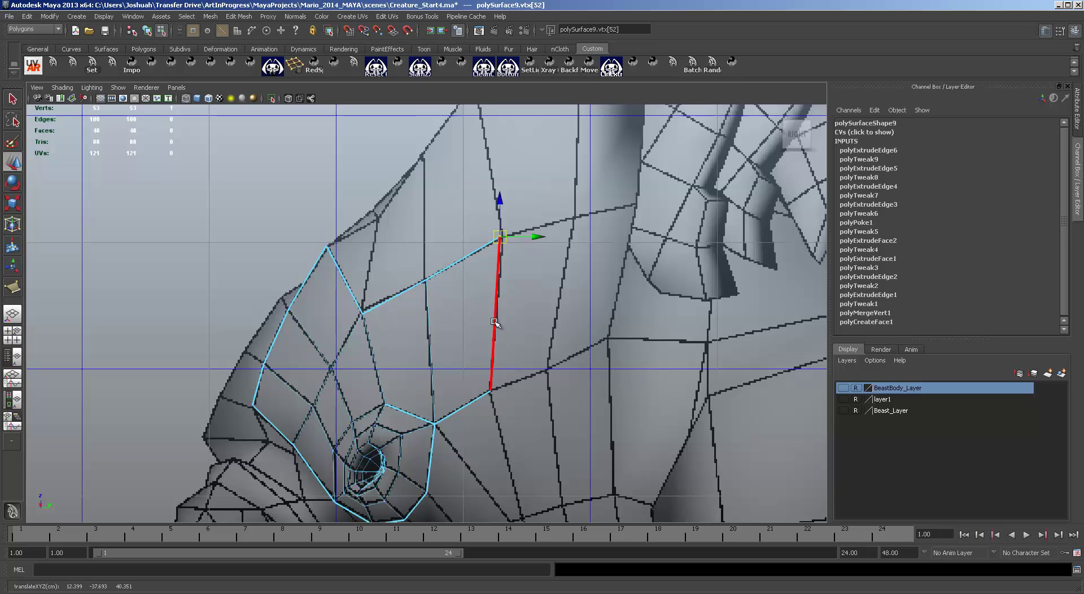
{"action": "left_click", "coordinate": [494, 320]}
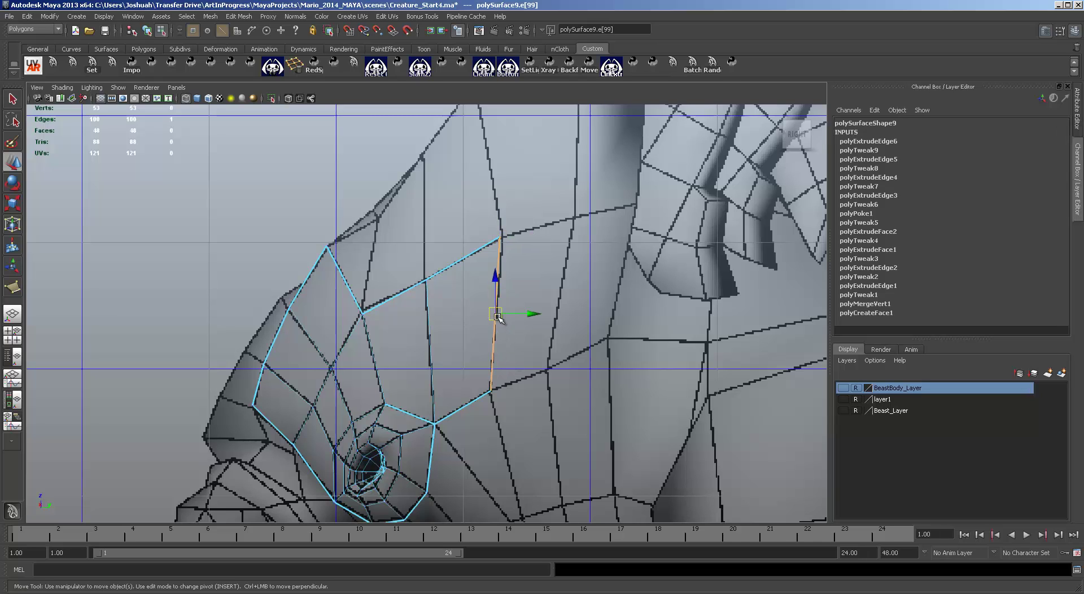
{"action": "mouse_move", "coordinate": [498, 318]}
{"action": "left_mouse_down"}
{"action": "mouse_move", "coordinate": [542, 313]}
{"action": "mouse_move", "coordinate": [525, 302]}
{"action": "mouse_move", "coordinate": [500, 305]}
{"action": "mouse_move", "coordinate": [499, 316]}
{"action": "left_mouse_up"}
{"action": "key", "text": "ctrl+z"}
{"action": "key", "text": "ctrl+e"}
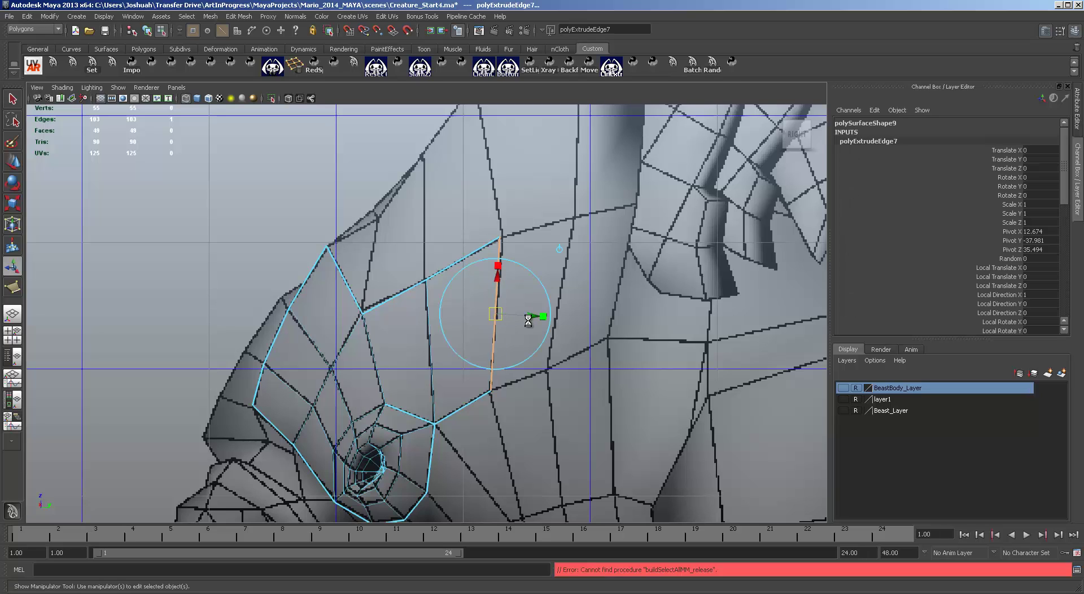
{"action": "key", "text": "w"}
{"action": "left_click_drag", "start_coordinate": [499, 313], "coordinate": [619, 267]}
{"action": "key", "text": "ctrl+e"}
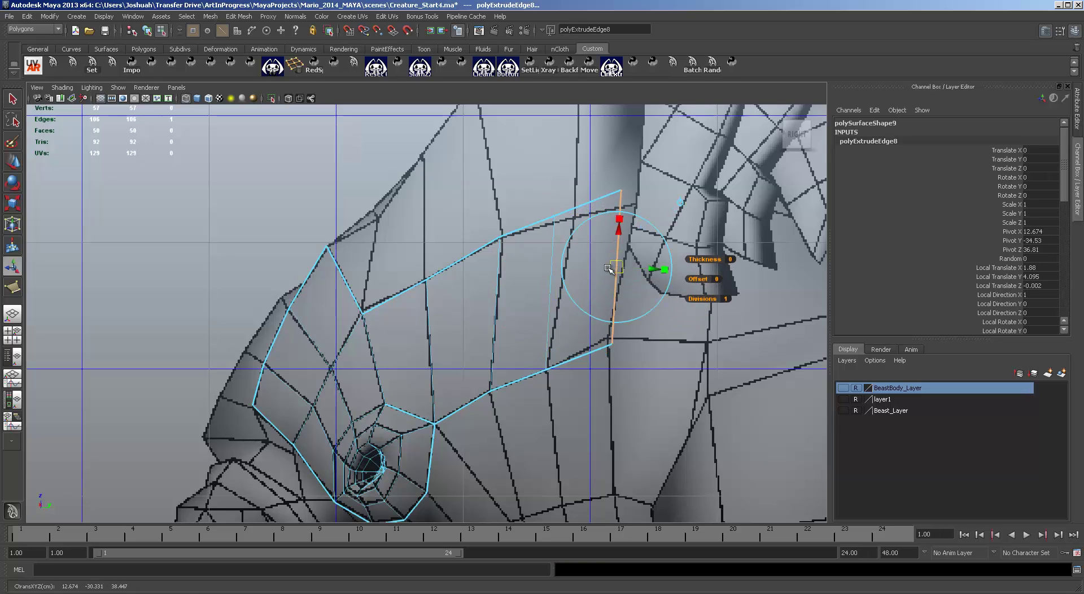
Fit the vertices of the two new rear faces to the reference and nudge the strip's upper front vertex slightly upward.
{"action": "key", "text": "F9"}
{"action": "left_click_drag", "start_coordinate": [535, 197], "coordinate": [638, 204]}
{"action": "key", "text": "w"}
{"action": "left_click_drag", "start_coordinate": [621, 191], "coordinate": [634, 207]}
{"action": "mouse_move", "coordinate": [599, 325]}
{"action": "left_mouse_down"}
{"action": "mouse_move", "coordinate": [624, 354]}
{"action": "mouse_move", "coordinate": [606, 330]}
{"action": "left_mouse_up"}
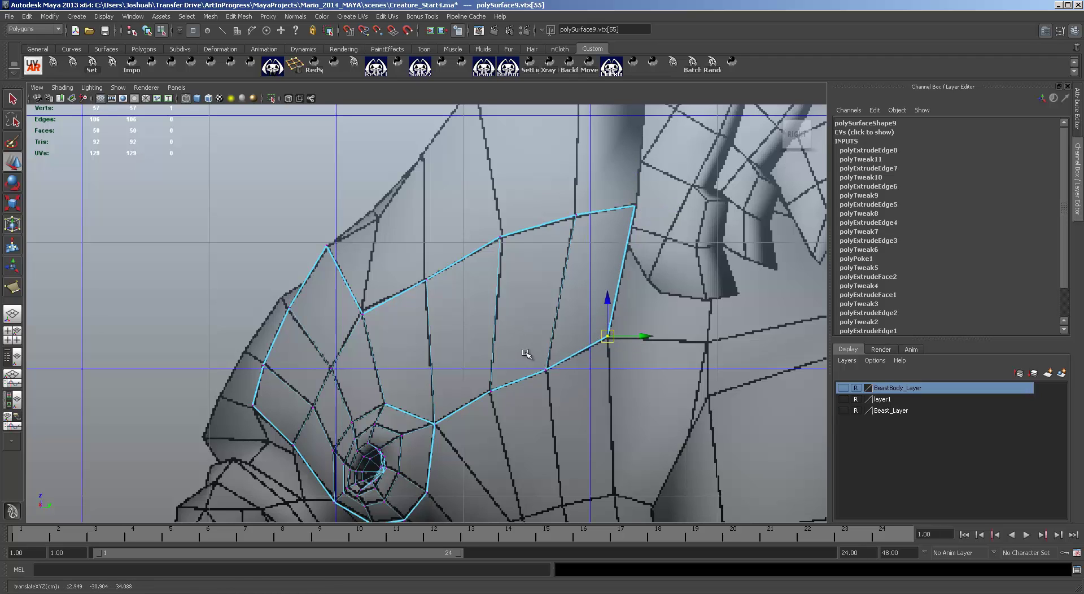
{"action": "left_click", "coordinate": [546, 369]}
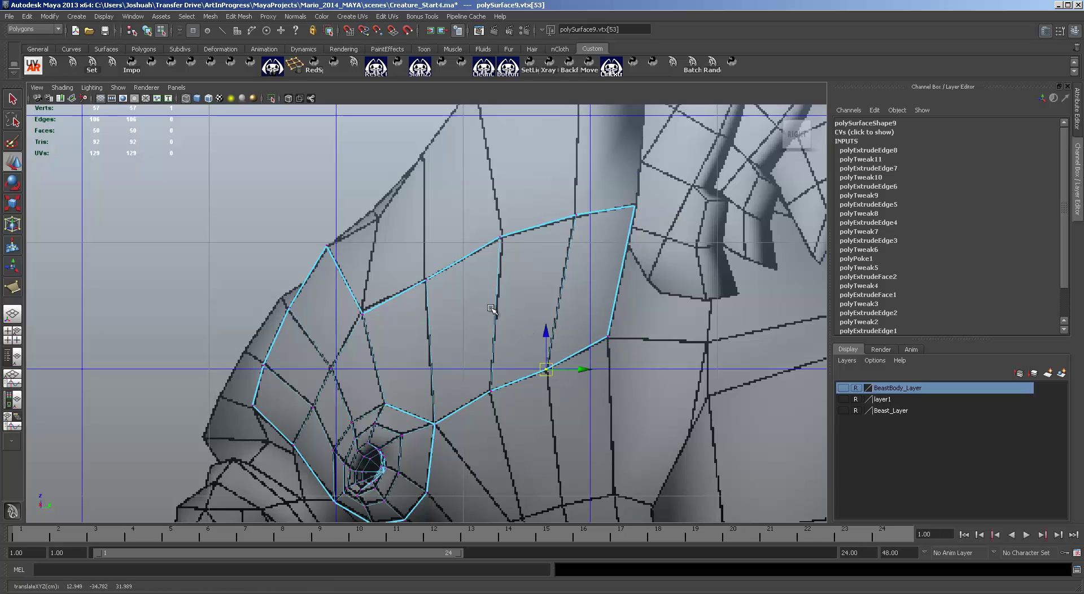
{"action": "left_click", "coordinate": [362, 312]}
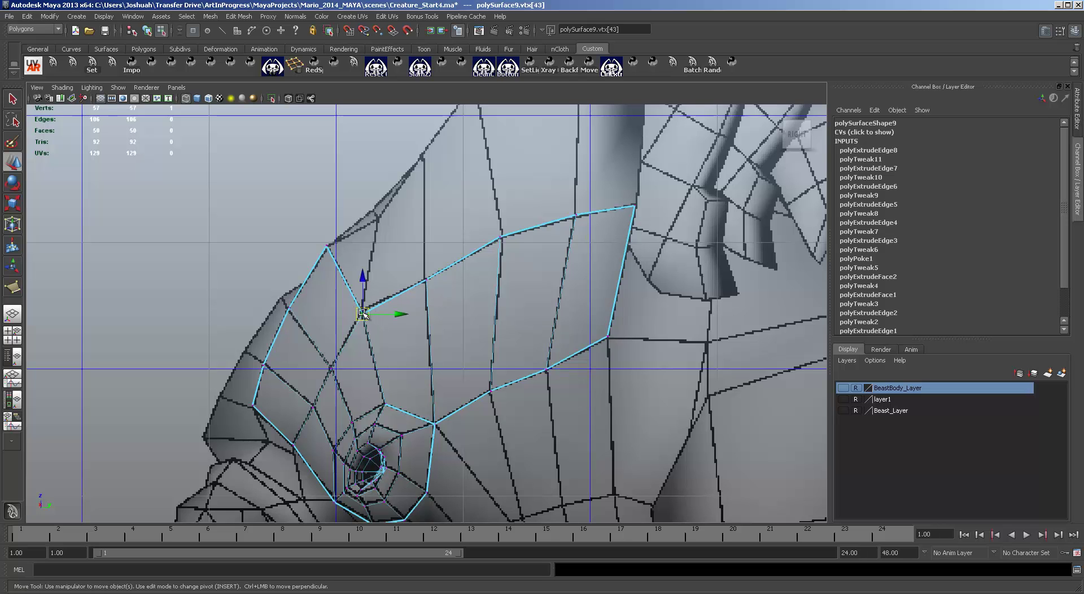
{"action": "left_click_drag", "start_coordinate": [362, 312], "coordinate": [363, 308]}
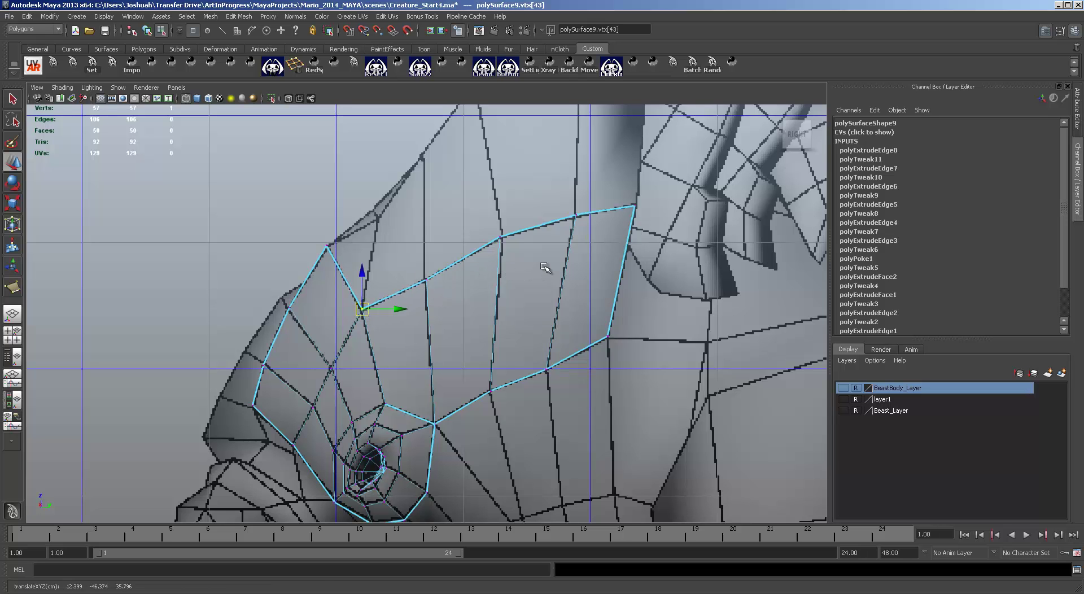
Extrude the four upper edges of the strip upward toward the top of the head.
{"action": "middle_click_drag", "start_coordinate": [552, 266], "coordinate": [579, 320], "text": "alt"}
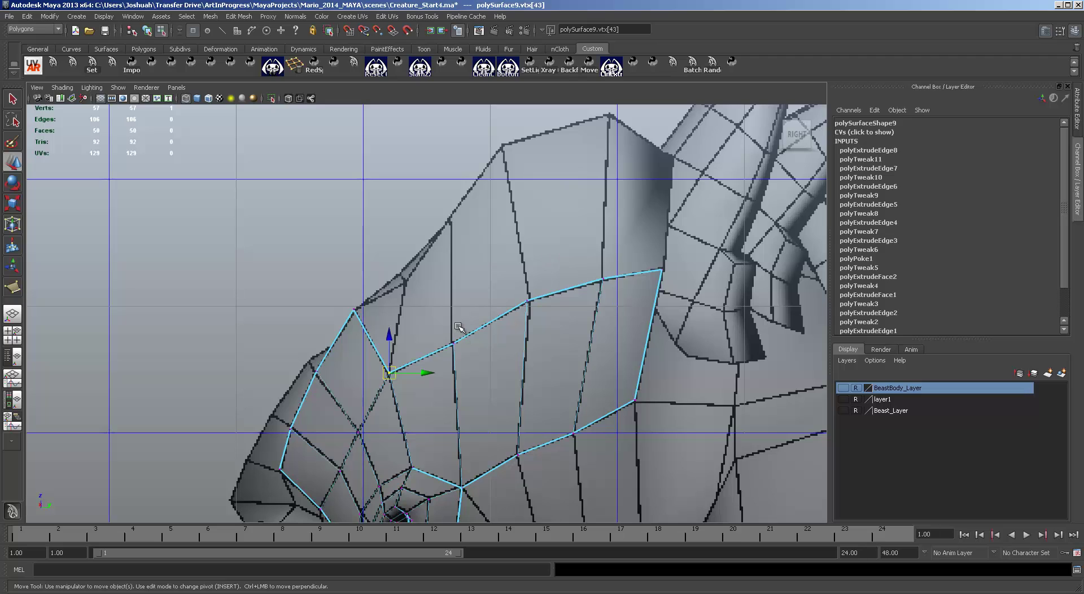
{"action": "key", "text": "F10"}
{"action": "left_click", "coordinate": [432, 352]}
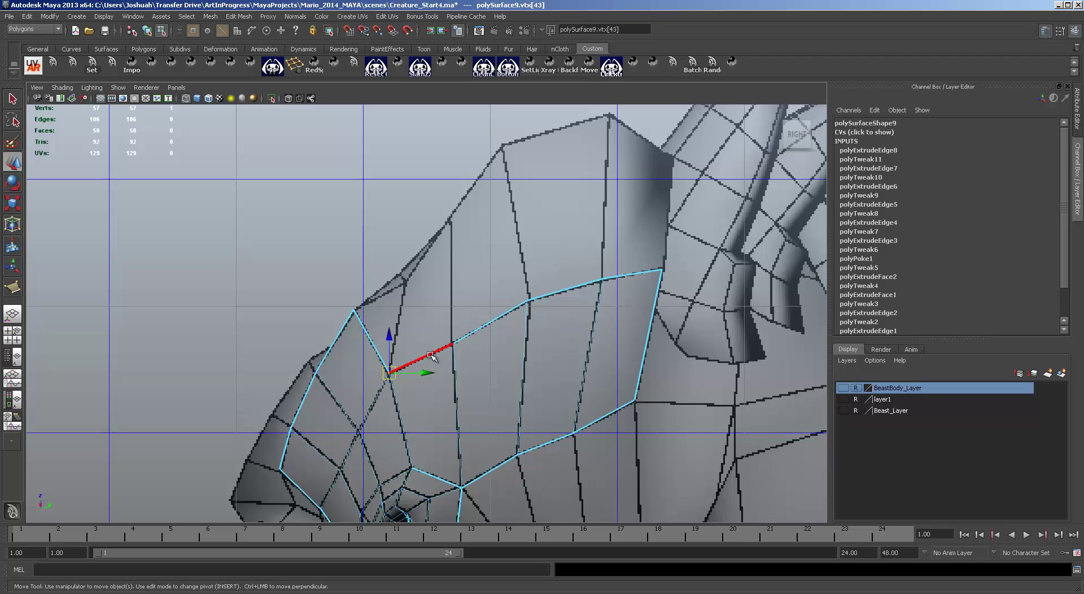
{"action": "left_click", "coordinate": [488, 321], "text": "shift"}
{"action": "left_click", "coordinate": [564, 289], "text": "shift"}
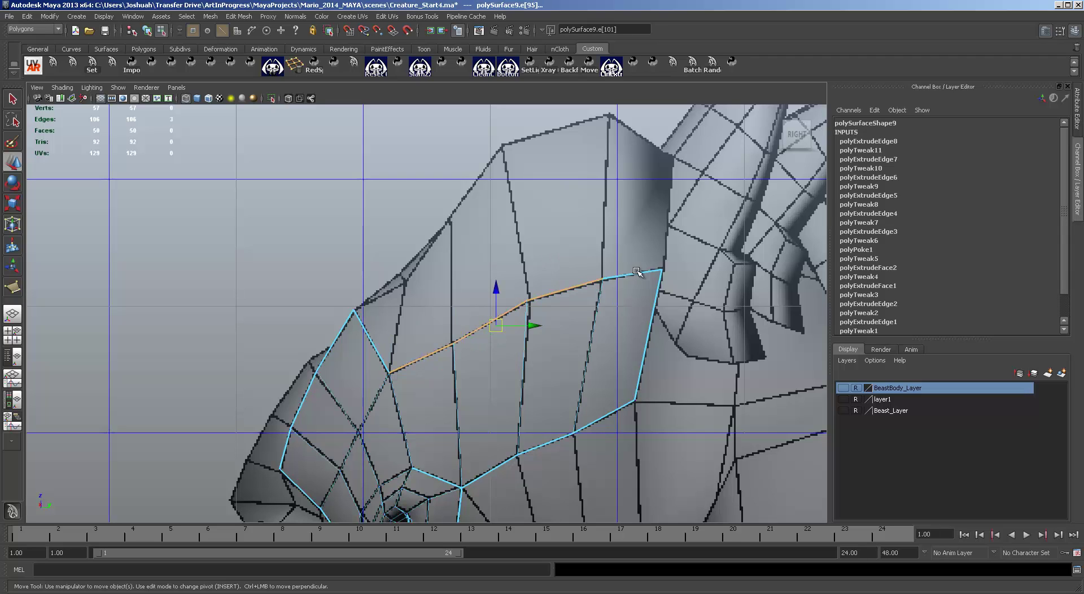
{"action": "left_click", "coordinate": [636, 272], "text": "shift"}
{"action": "key", "text": "ctrl+e"}
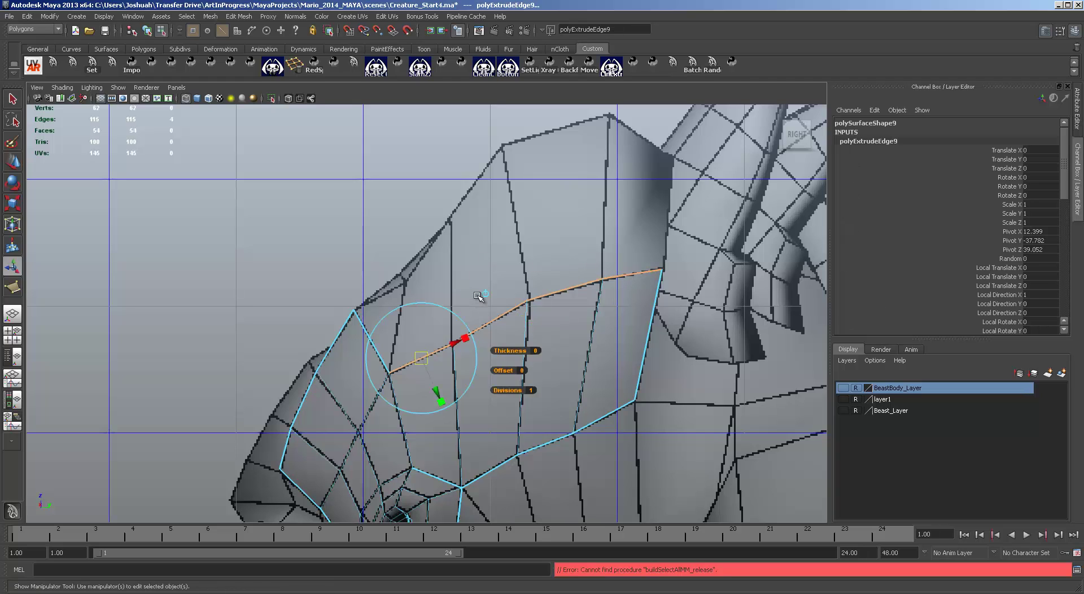
{"action": "key", "text": "w"}
{"action": "left_click_drag", "start_coordinate": [525, 284], "coordinate": [524, 234]}
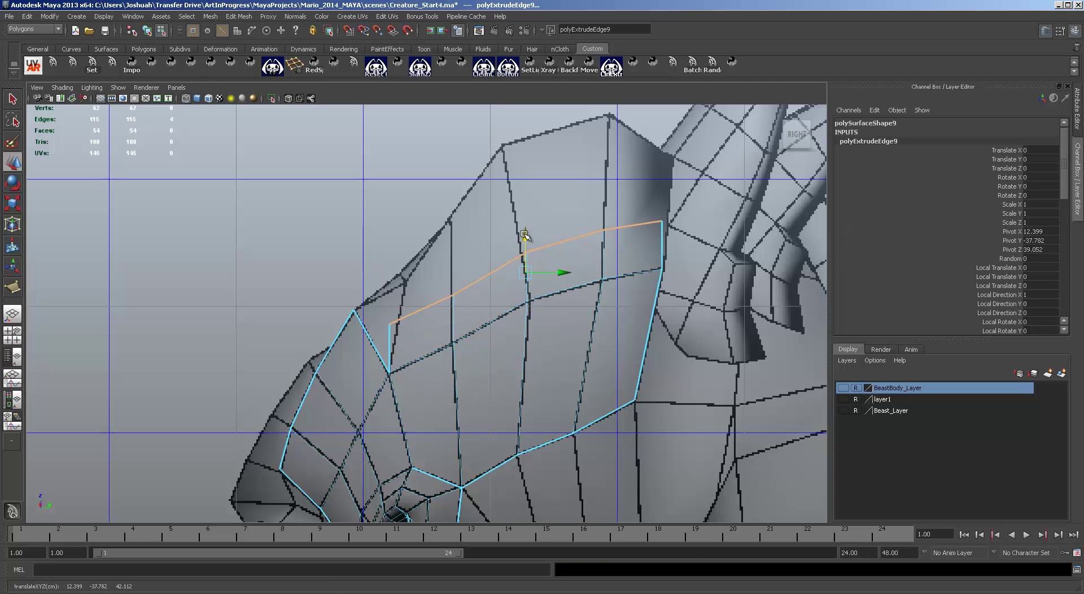
Move the five upper vertices of the new row onto the reference vertices along the top outline of the head.
{"action": "left_click", "coordinate": [389, 323]}
{"action": "left_click_drag", "start_coordinate": [389, 324], "coordinate": [450, 221]}
{"action": "left_click", "coordinate": [453, 294]}
{"action": "left_click", "coordinate": [526, 250]}
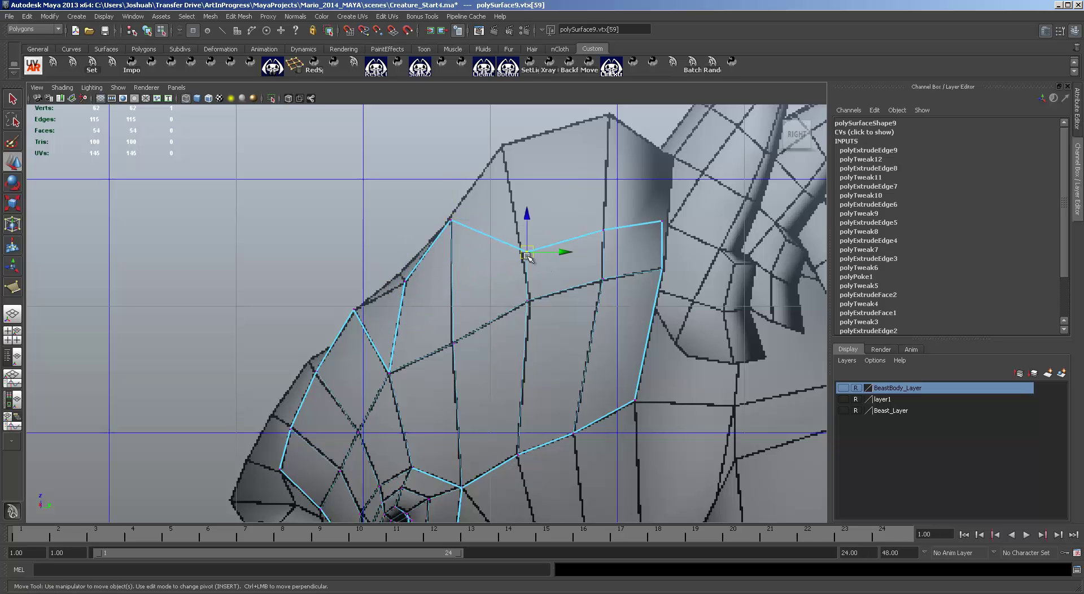
{"action": "left_click_drag", "start_coordinate": [526, 251], "coordinate": [502, 146]}
{"action": "left_click", "coordinate": [603, 229]}
{"action": "left_click_drag", "start_coordinate": [603, 229], "coordinate": [609, 117]}
{"action": "left_click", "coordinate": [662, 220]}
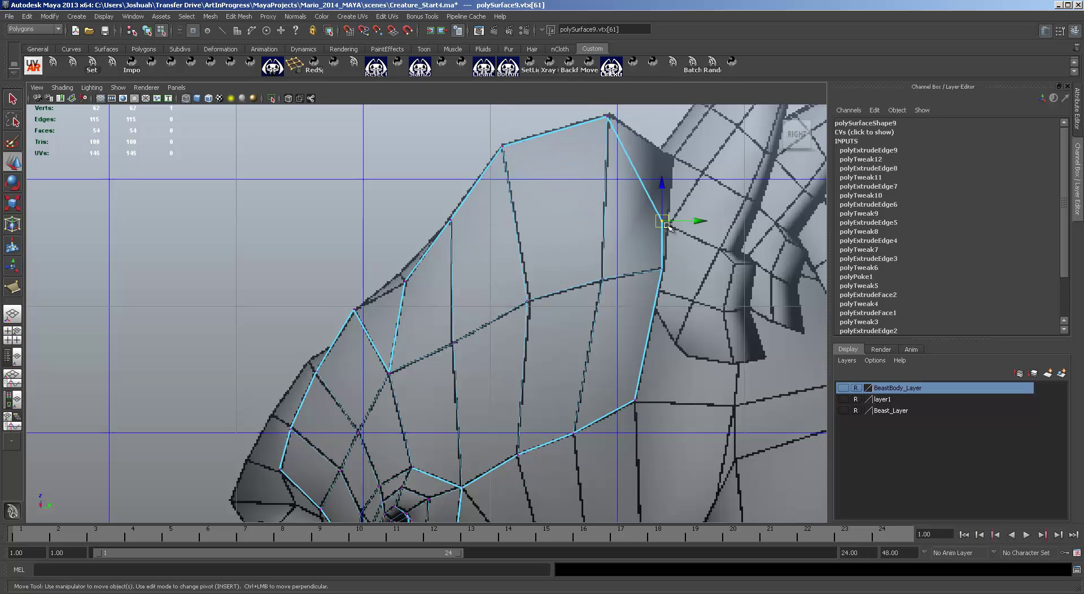
{"action": "left_click_drag", "start_coordinate": [662, 221], "coordinate": [676, 158]}
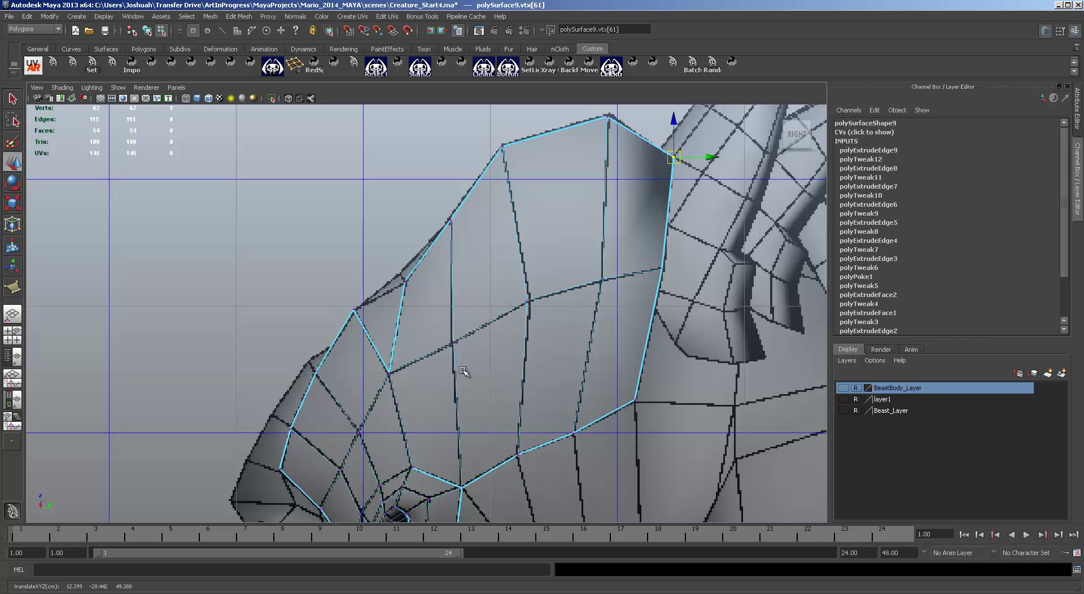
Try to append a polygon with a free point in the notch between the brow faces and the upper row, and undo it.
{"action": "left_click", "coordinate": [237, 16]}
{"action": "left_click", "coordinate": [280, 67]}
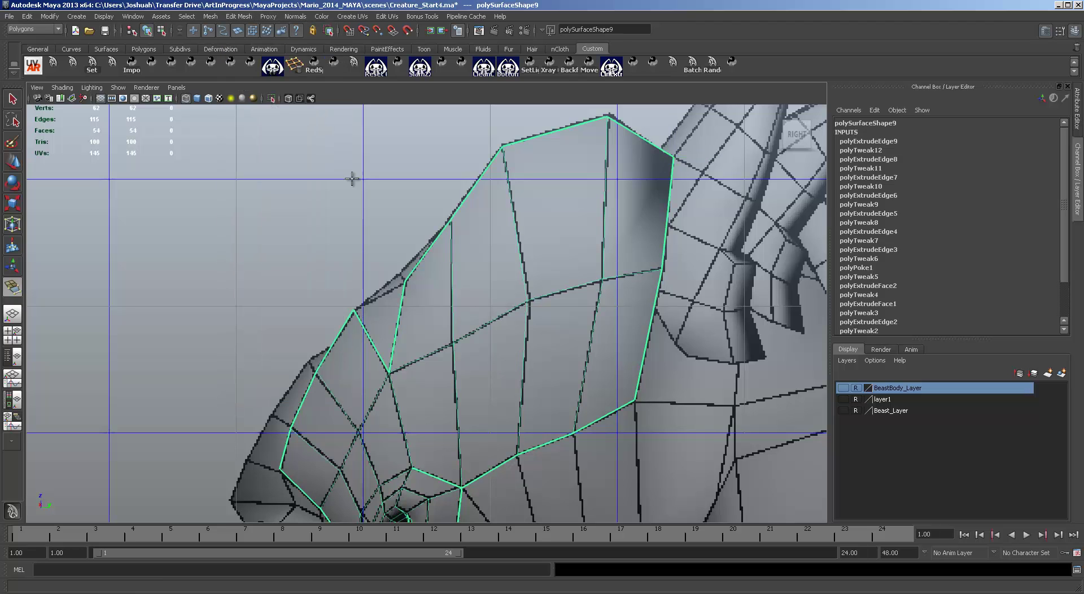
{"action": "left_click", "coordinate": [366, 335]}
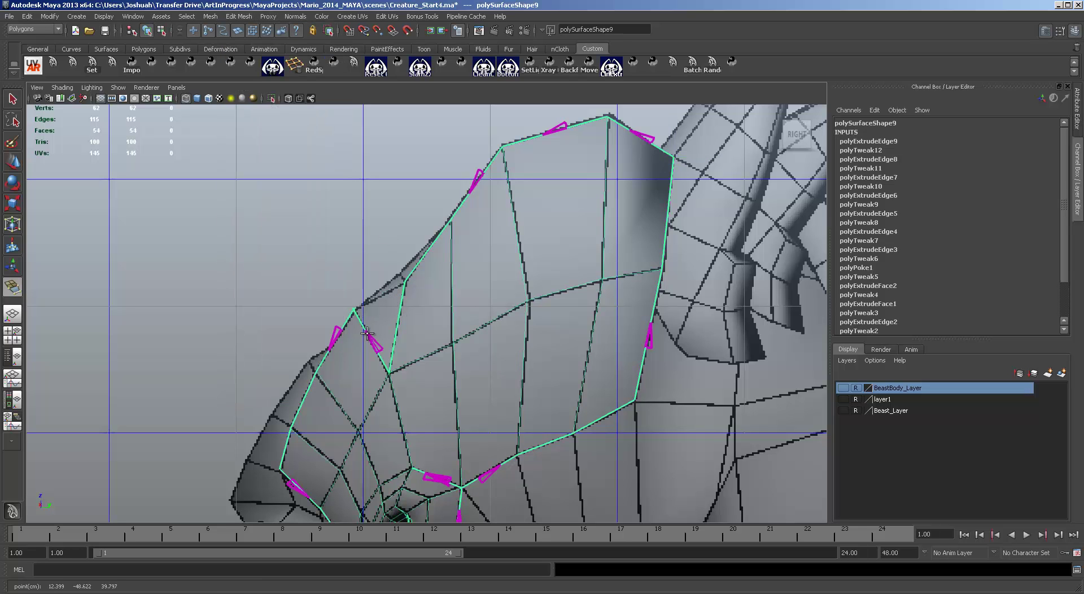
{"action": "left_click", "coordinate": [397, 327]}
{"action": "key", "text": "Return"}
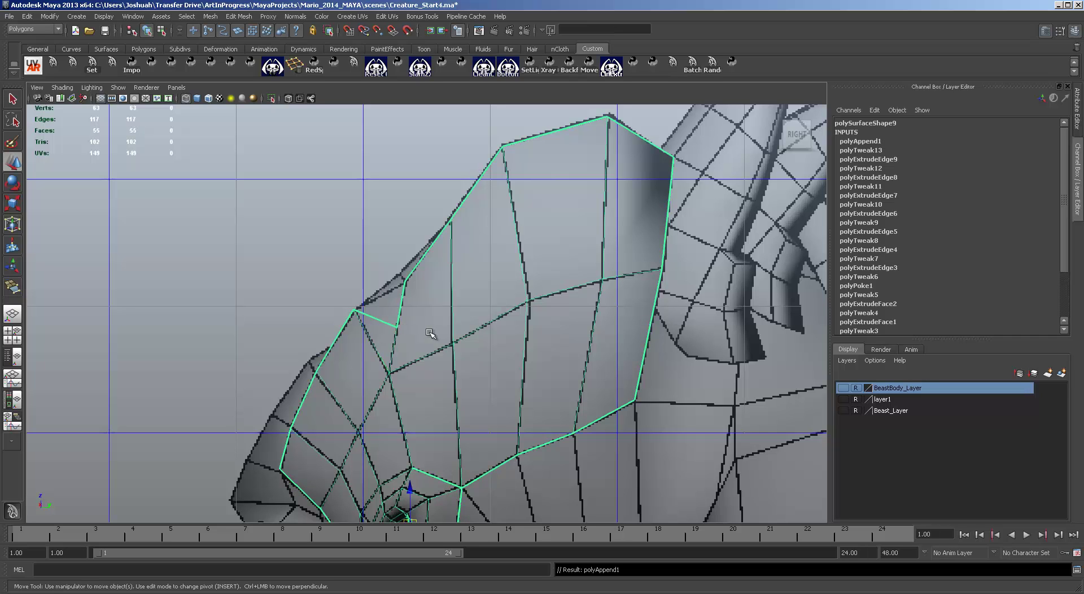
{"action": "key", "text": "ctrl+z"}
Append a triangular face in the perspective view between the two border edges to close the notch above the brow.
{"action": "key", "text": "space"}
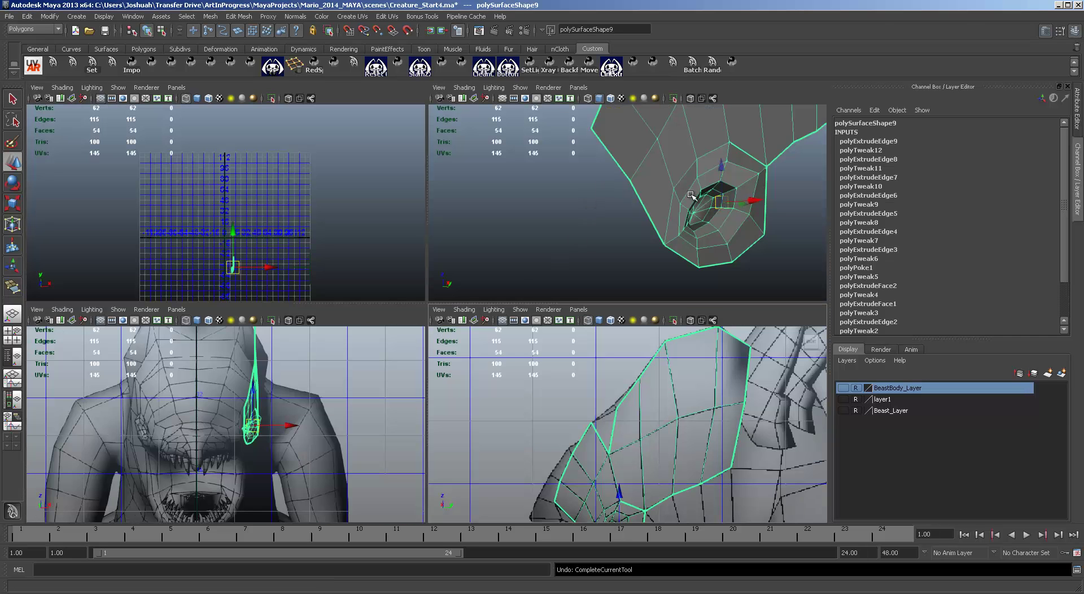
{"action": "scroll", "coordinate": [721, 185], "scroll_direction": "down", "scroll_amount": 5}
{"action": "middle_click_drag", "start_coordinate": [720, 185], "coordinate": [713, 279], "text": "alt"}
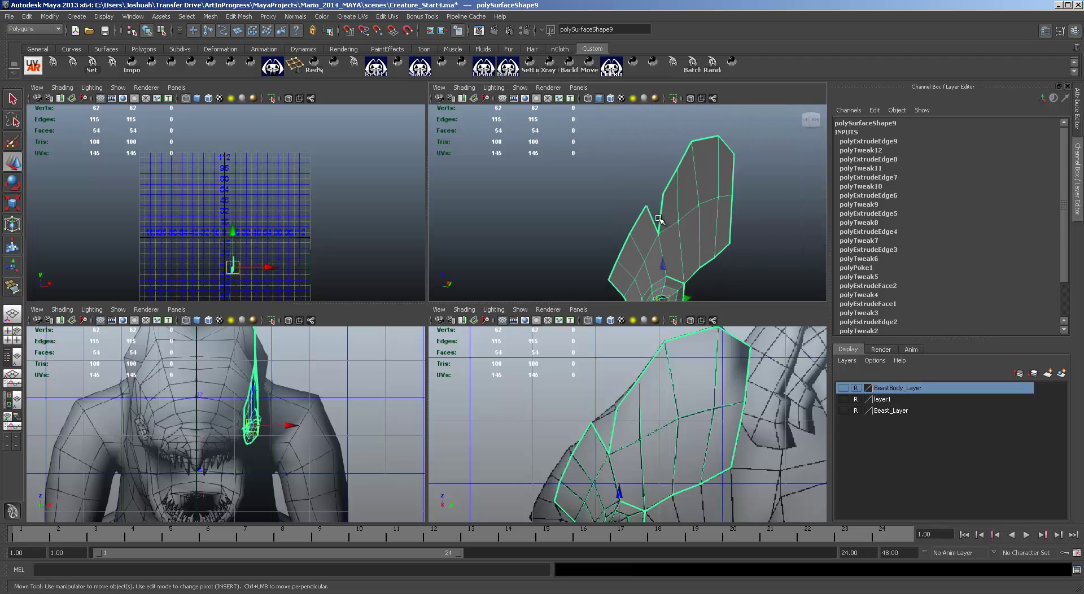
{"action": "key", "text": "y"}
{"action": "left_click", "coordinate": [652, 221]}
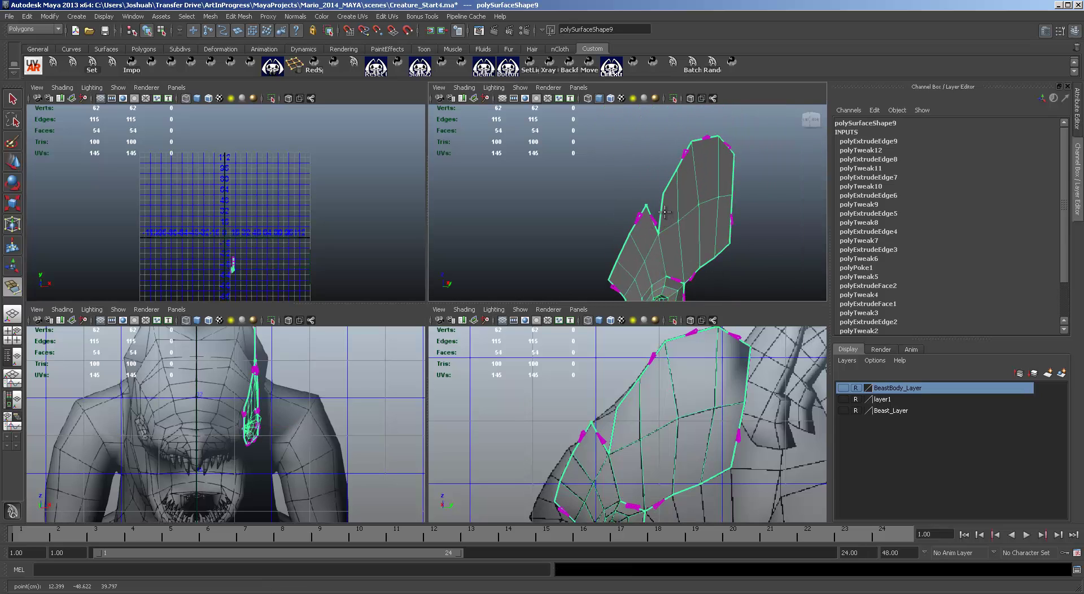
{"action": "left_click", "coordinate": [661, 209]}
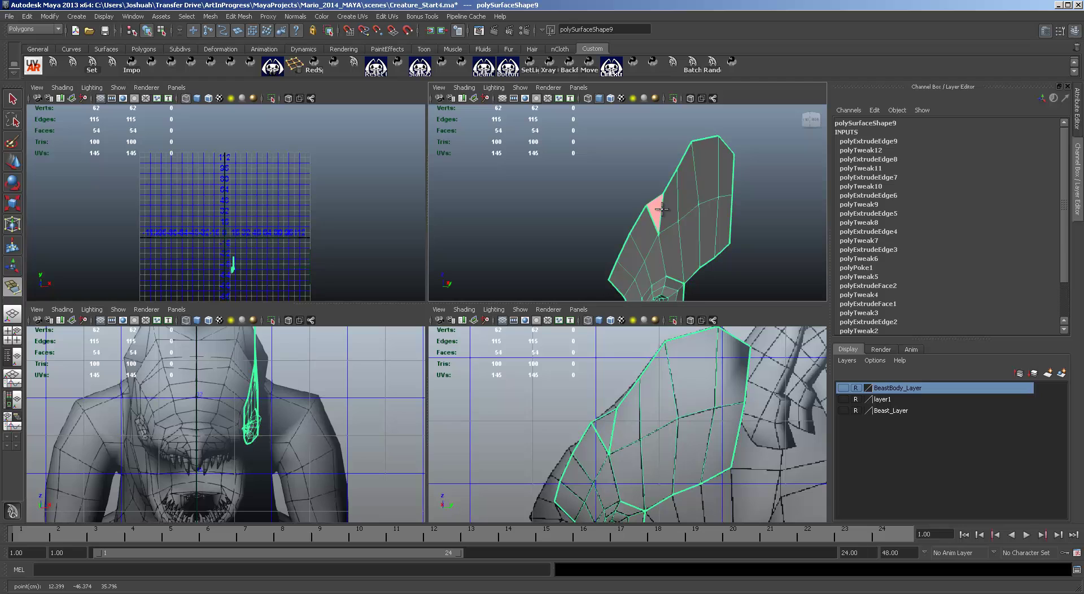
{"action": "key", "text": "Return"}
{"action": "key", "text": "w"}
{"action": "left_click_drag", "start_coordinate": [683, 226], "coordinate": [691, 205], "text": "alt"}
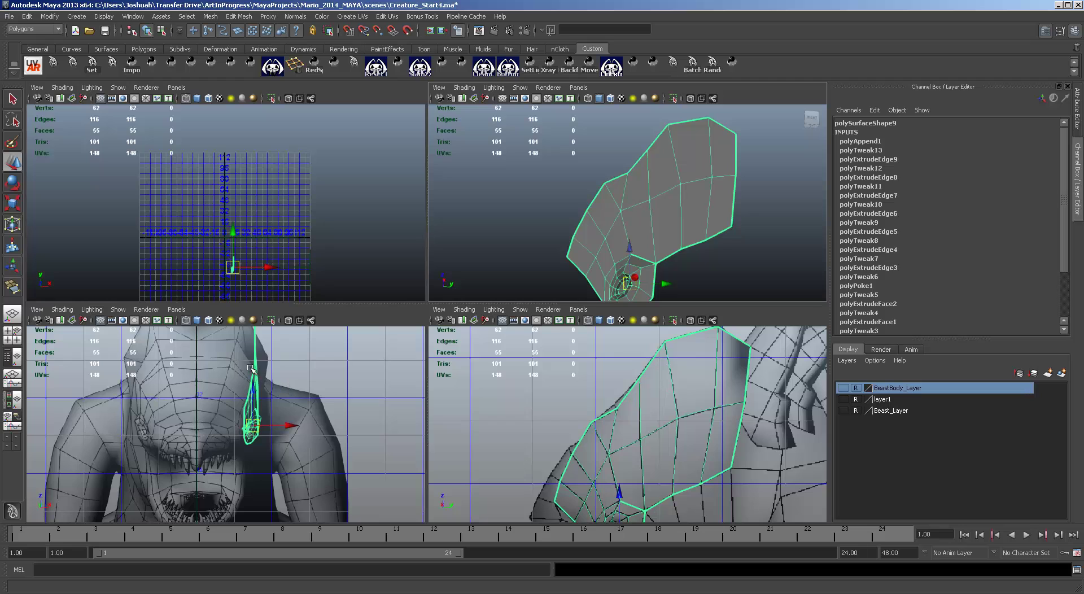
Examine the shape and depth of the head patch in the front and perspective views.
{"action": "middle_click", "coordinate": [299, 364]}
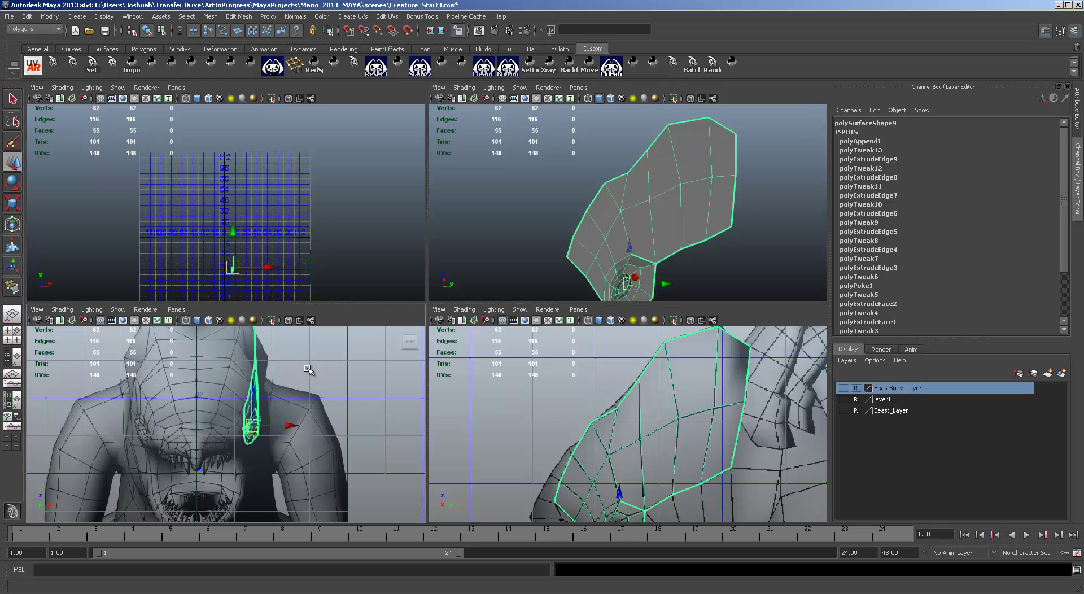
{"action": "middle_click_drag", "start_coordinate": [308, 368], "coordinate": [313, 427], "text": "alt"}
{"action": "middle_click_drag", "start_coordinate": [740, 254], "coordinate": [681, 221], "text": "alt"}
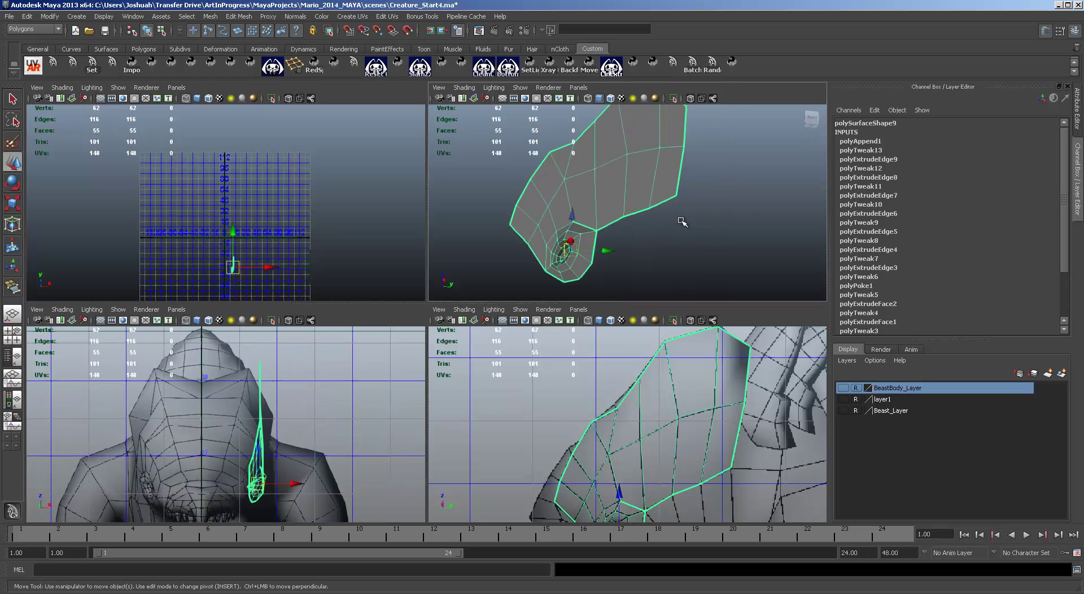
{"action": "left_click_drag", "start_coordinate": [682, 221], "coordinate": [704, 223], "text": "alt"}
{"action": "key", "text": "space"}
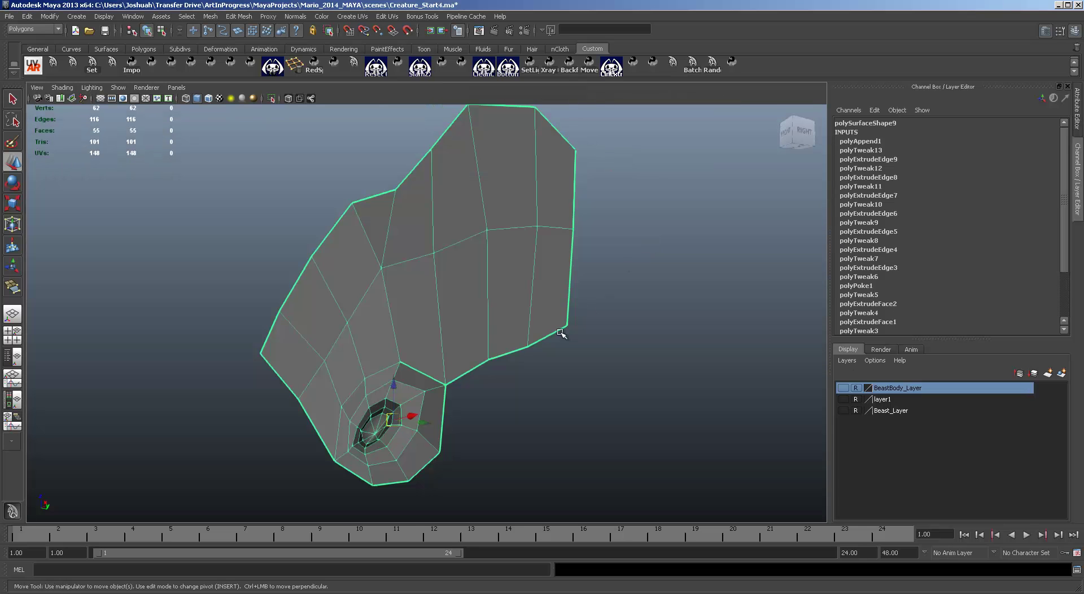
{"action": "middle_click_drag", "start_coordinate": [552, 408], "coordinate": [576, 322], "text": "alt"}
{"action": "key", "text": "space"}
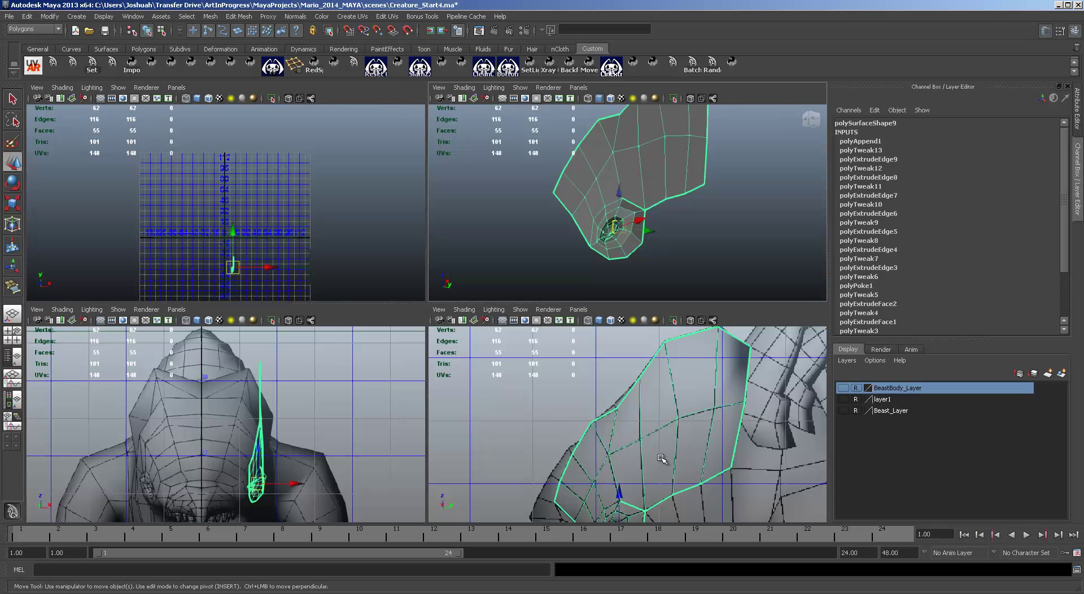
In the side view, extrude the three lower border edges behind the eye and move them down to the next reference edge row.
{"action": "key", "text": "space"}
{"action": "scroll", "coordinate": [561, 258], "scroll_direction": "down", "scroll_amount": 3}
{"action": "scroll", "coordinate": [558, 259], "scroll_direction": "up", "scroll_amount": 3}
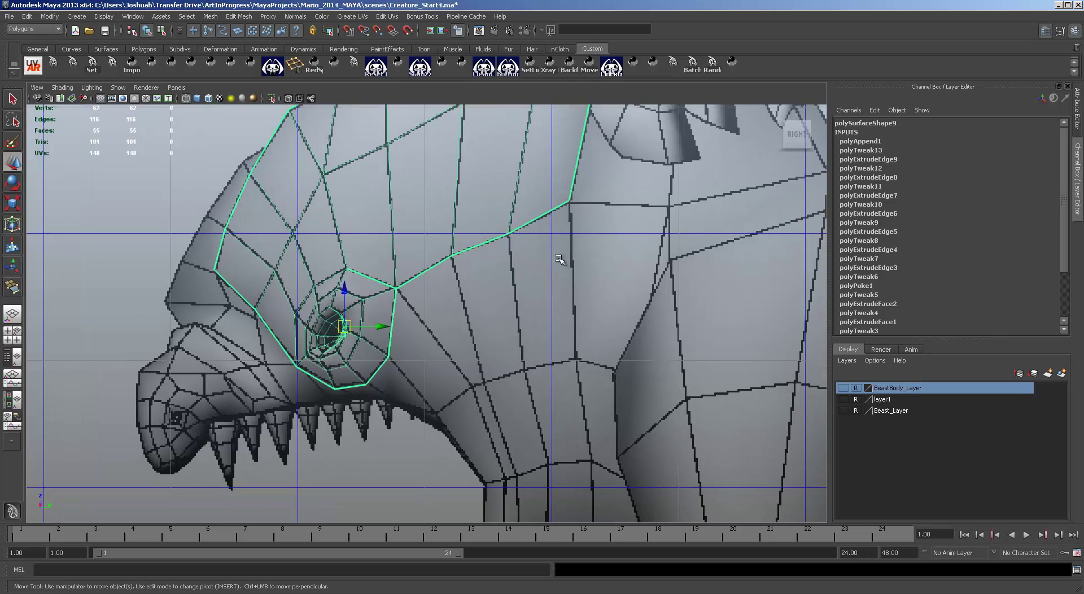
{"action": "middle_click_drag", "start_coordinate": [591, 276], "coordinate": [661, 244], "text": "alt"}
{"action": "key", "text": "F10"}
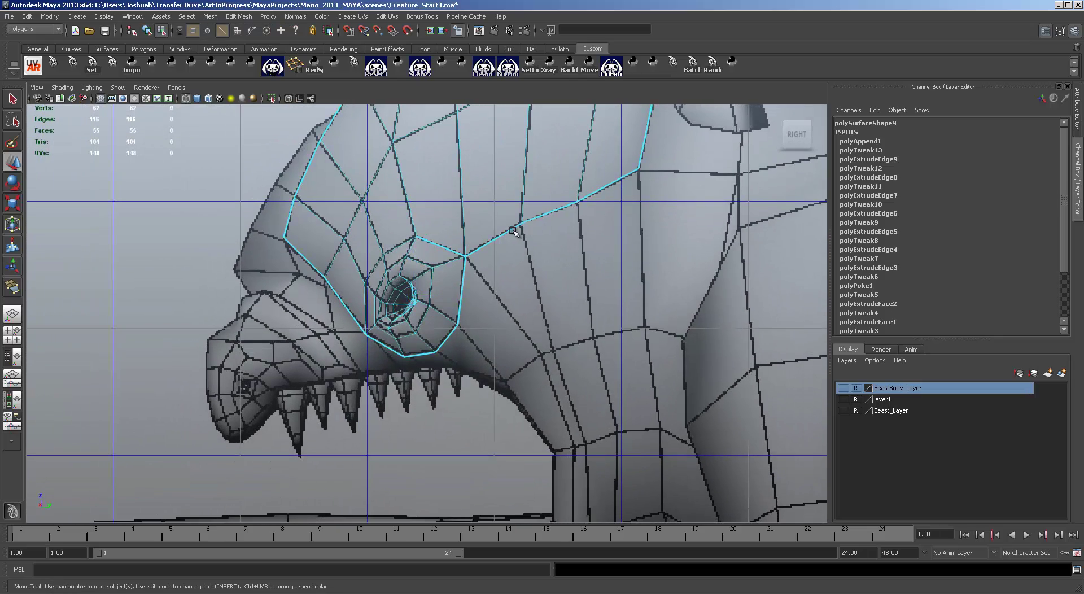
{"action": "left_click", "coordinate": [497, 236]}
{"action": "left_click", "coordinate": [547, 212], "text": "shift"}
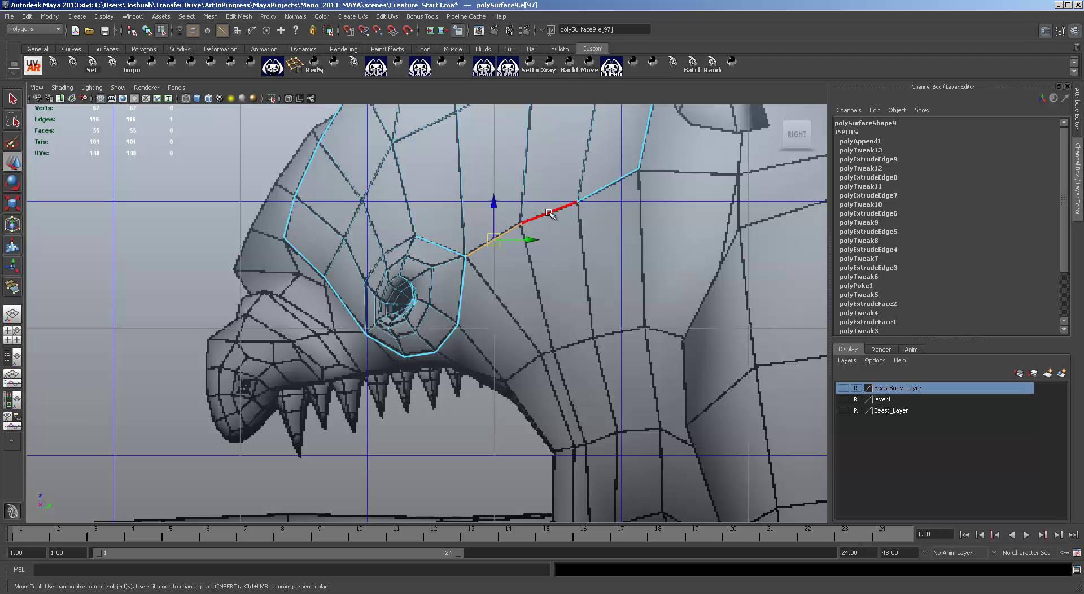
{"action": "left_click", "coordinate": [605, 188], "text": "shift"}
{"action": "key", "text": "ctrl+e"}
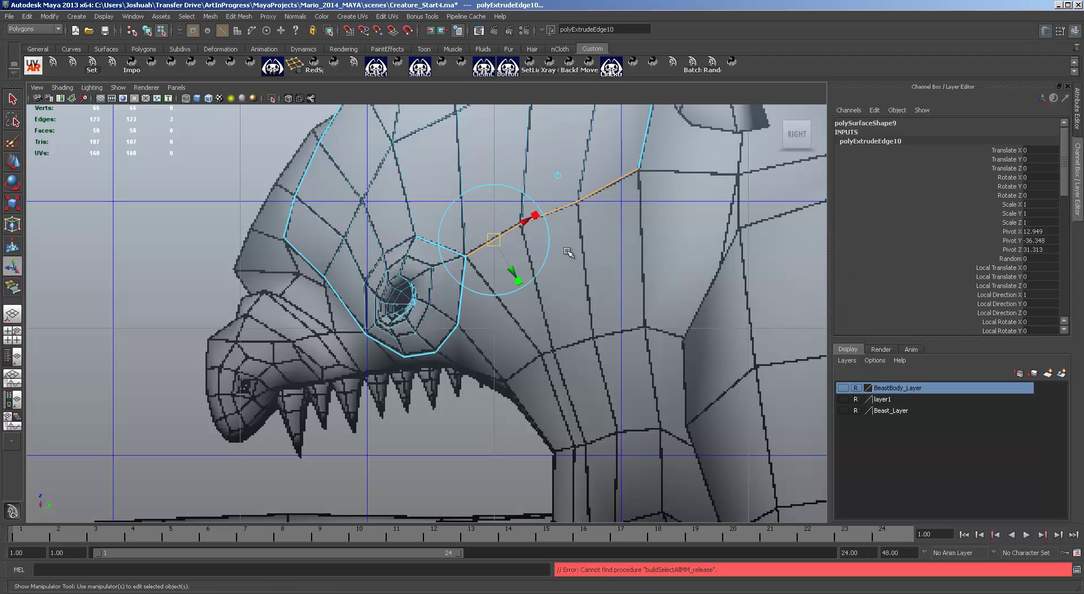
{"action": "key", "text": "w"}
{"action": "left_click_drag", "start_coordinate": [551, 212], "coordinate": [590, 342]}
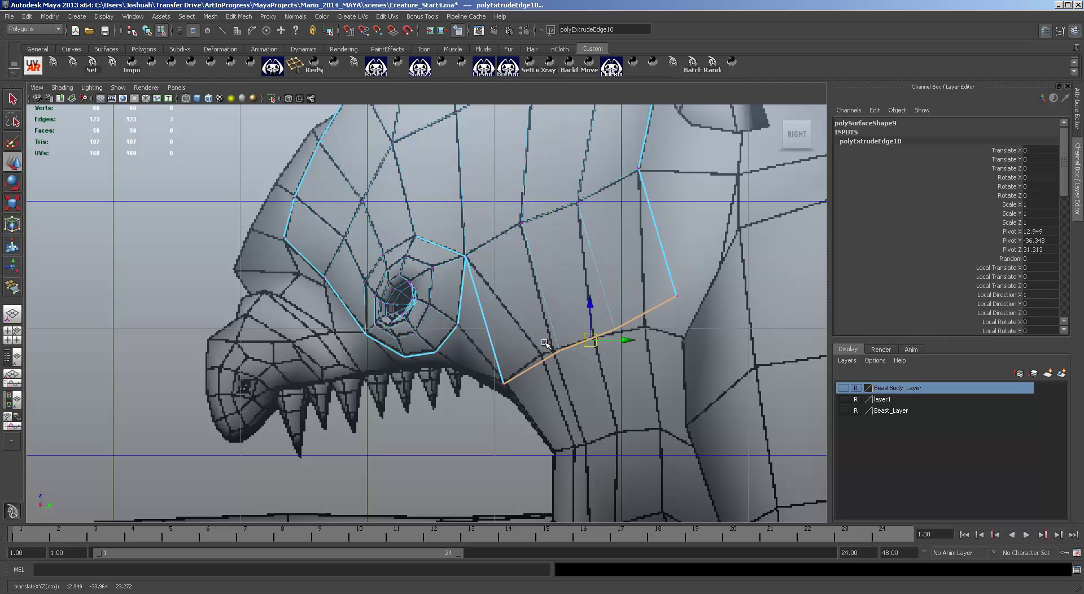
Move the four vertices of the new lower row onto the matching reference vertices on the cheek.
{"action": "left_click", "coordinate": [504, 384]}
{"action": "left_click_drag", "start_coordinate": [504, 384], "coordinate": [552, 352]}
{"action": "left_click", "coordinate": [559, 350]}
{"action": "left_click", "coordinate": [615, 328]}
{"action": "left_click_drag", "start_coordinate": [615, 328], "coordinate": [593, 338]}
{"action": "left_click_drag", "start_coordinate": [703, 300], "coordinate": [644, 326]}
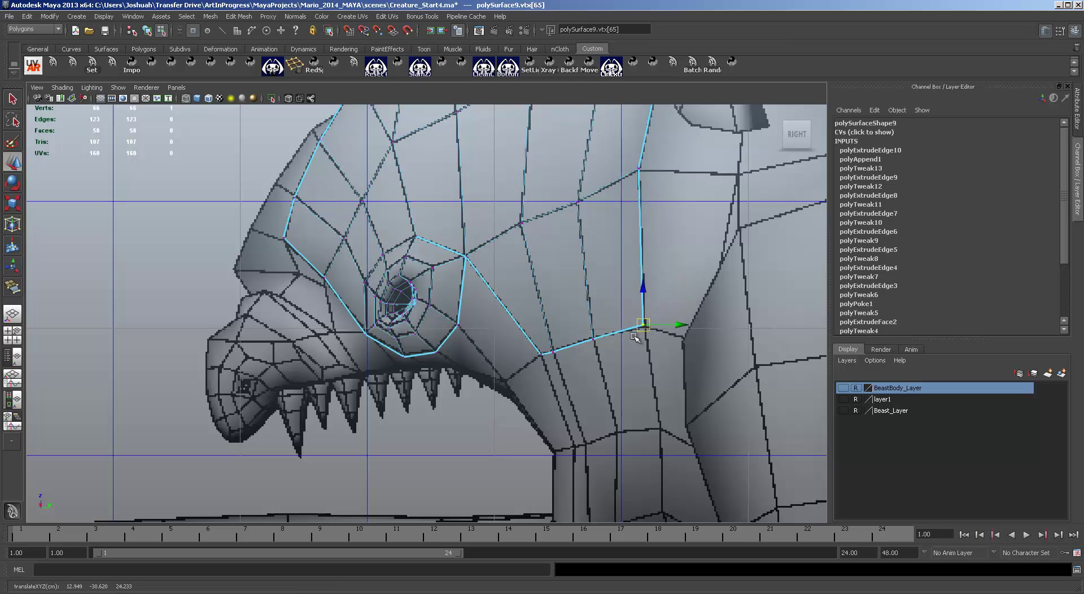
Extrude the cheek strip's three bottom edges and move them down to the reference row level with the upper mouth corner.
{"action": "key", "text": "F10"}
{"action": "left_click", "coordinate": [556, 351]}
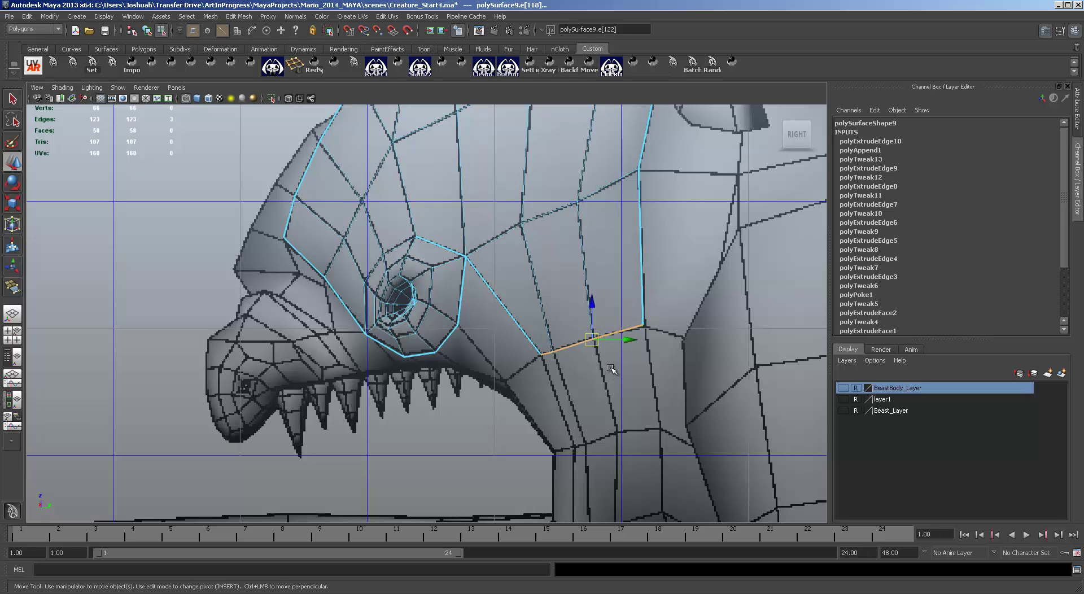
{"action": "key", "text": "ctrl+e"}
{"action": "key", "text": "w"}
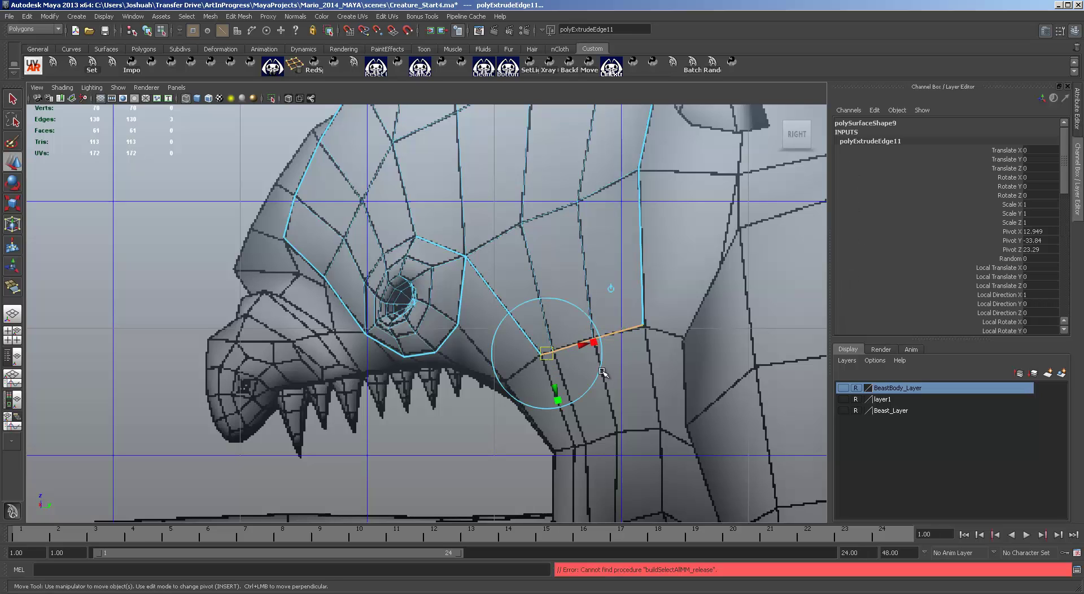
{"action": "left_click_drag", "start_coordinate": [594, 341], "coordinate": [616, 434]}
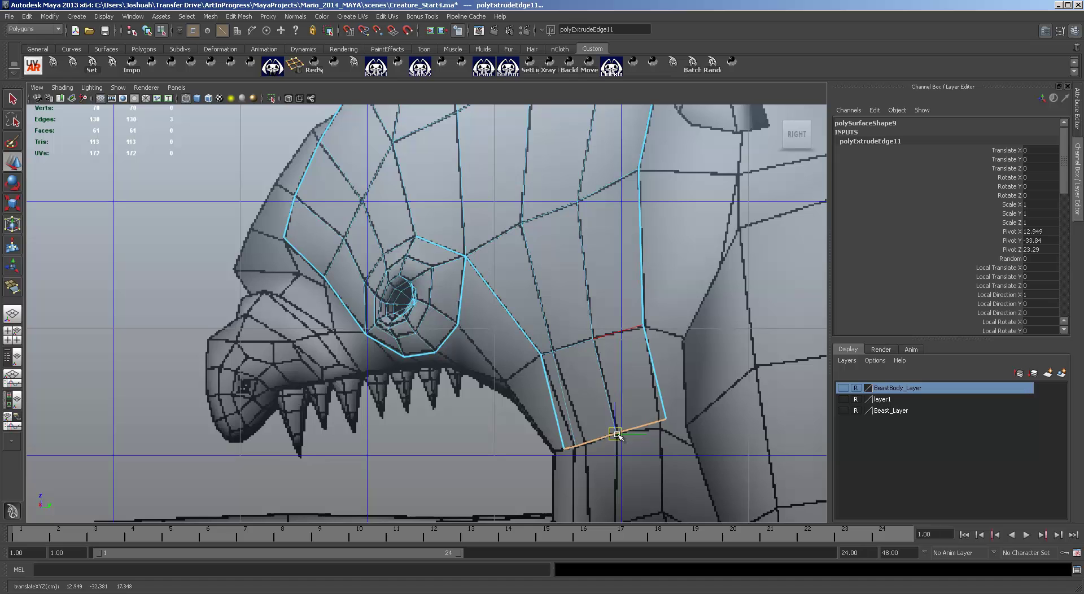
Extrude the strip's three bottom edges twice more, moving each new row down past the mouth corner to the lower jaw's underside.
{"action": "middle_click_drag", "start_coordinate": [606, 477], "coordinate": [540, 271], "text": "alt"}
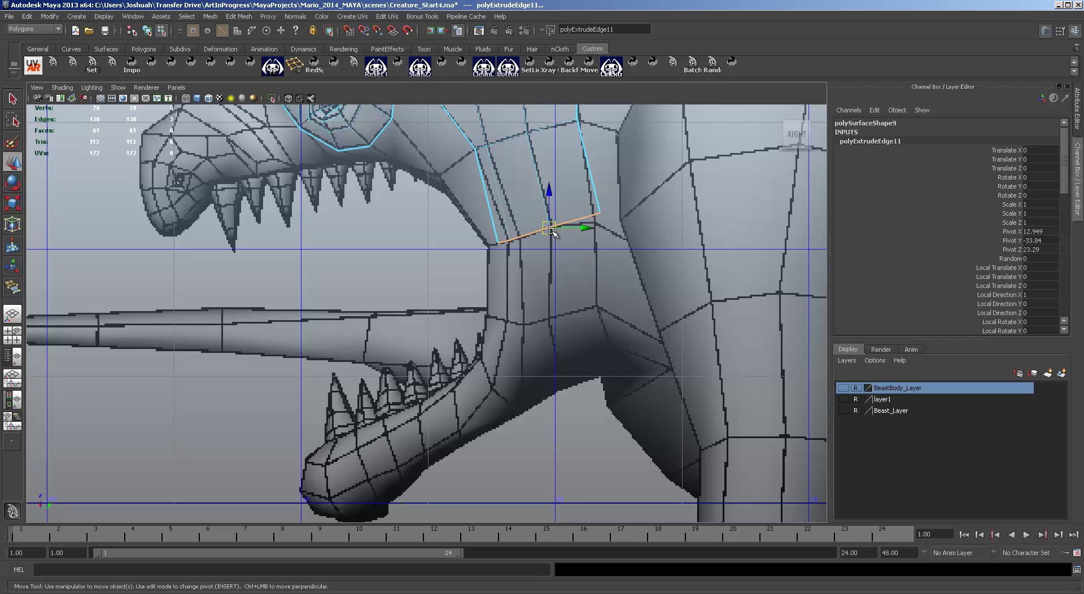
{"action": "key", "text": "ctrl+e"}
{"action": "key", "text": "w"}
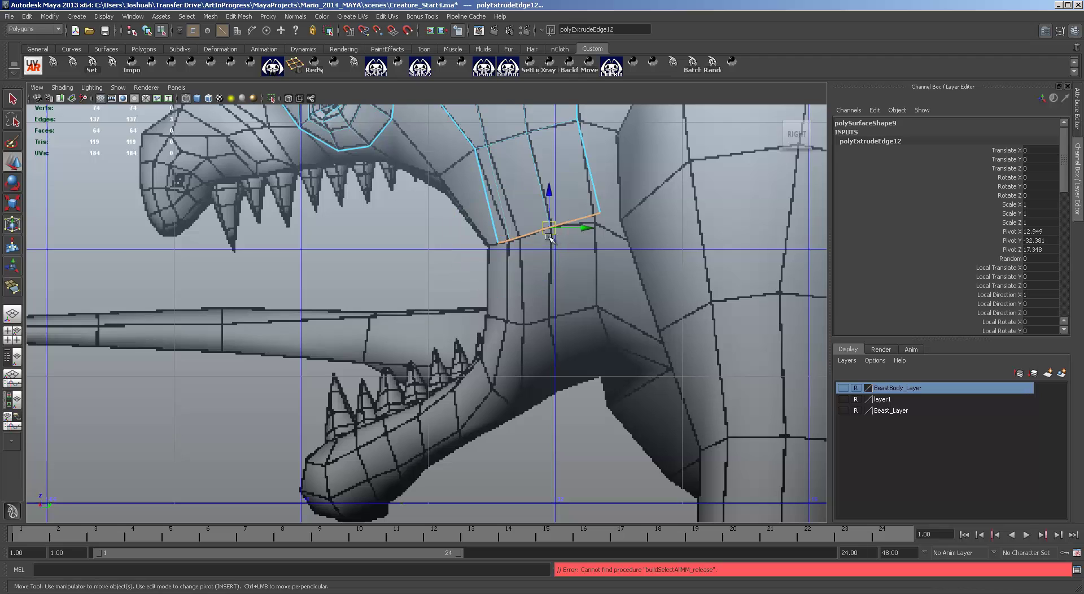
{"action": "left_click_drag", "start_coordinate": [551, 232], "coordinate": [553, 319]}
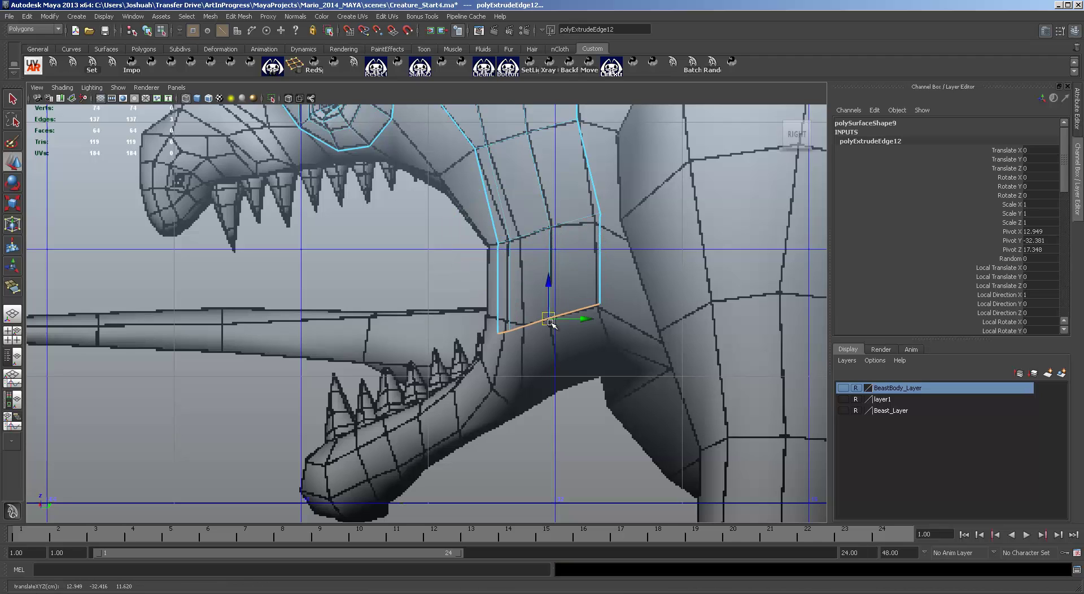
{"action": "key", "text": "ctrl+e"}
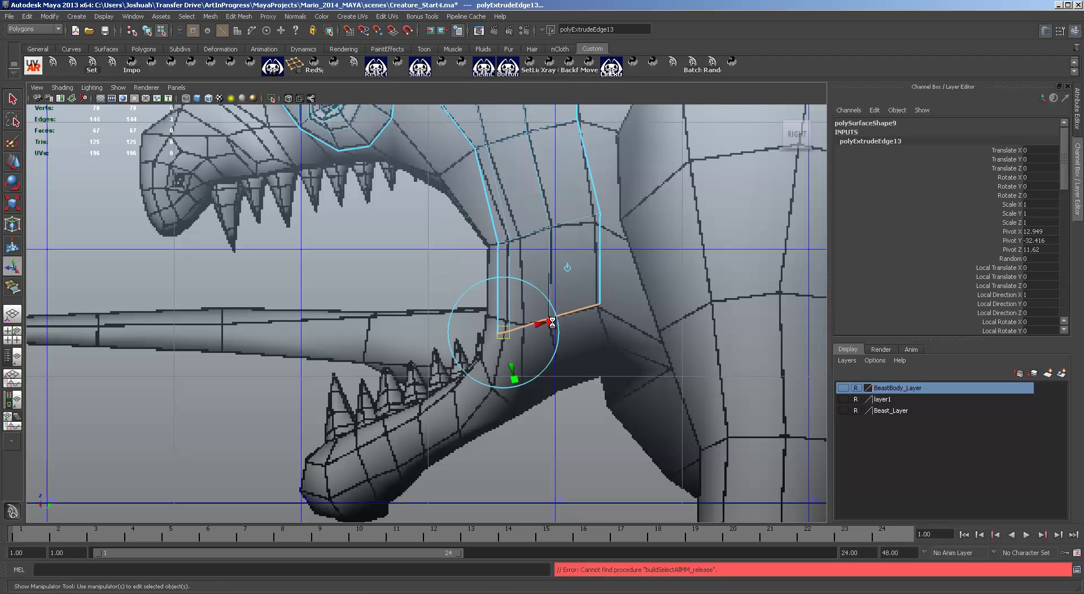
{"action": "key", "text": "w"}
{"action": "left_click_drag", "start_coordinate": [553, 323], "coordinate": [553, 399]}
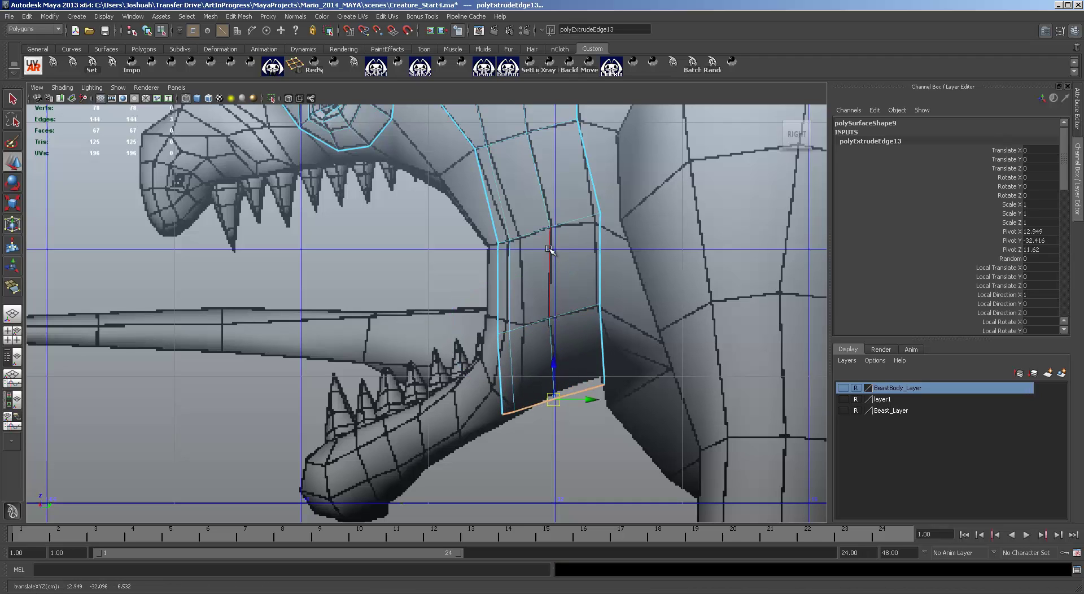
Move the front vertices of the two rows behind the open mouth onto the matching reference vertices.
{"action": "key", "text": "F9"}
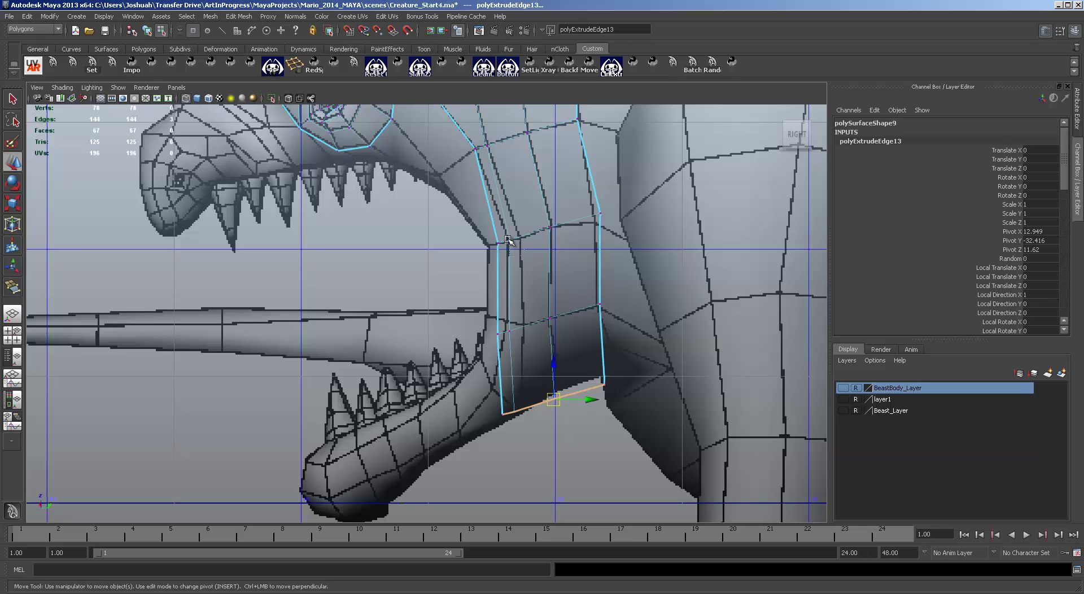
{"action": "left_click", "coordinate": [518, 237]}
{"action": "left_click", "coordinate": [497, 243]}
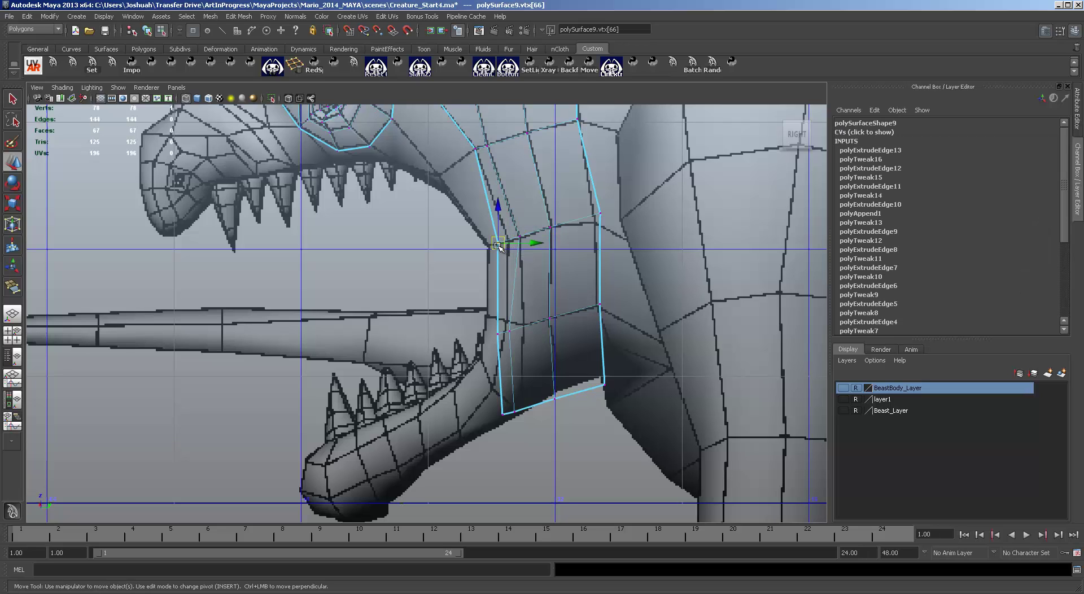
{"action": "left_click_drag", "start_coordinate": [498, 243], "coordinate": [508, 242]}
{"action": "mouse_move", "coordinate": [526, 342]}
{"action": "left_mouse_down"}
{"action": "mouse_move", "coordinate": [488, 315]}
{"action": "mouse_move", "coordinate": [517, 326]}
{"action": "left_mouse_up"}
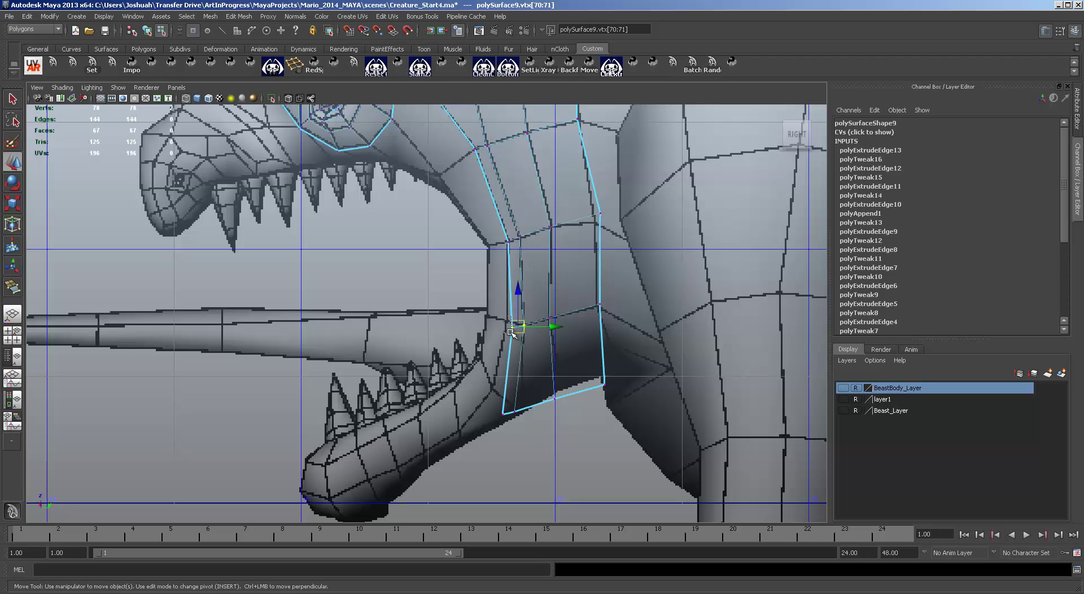
{"action": "left_click", "coordinate": [509, 322]}
{"action": "left_click", "coordinate": [514, 327]}
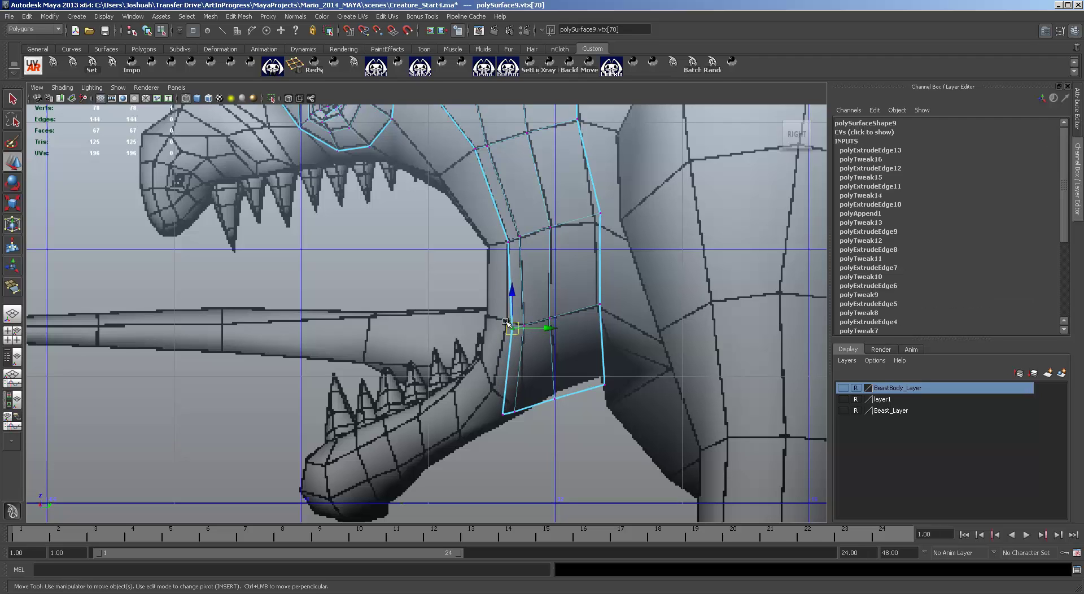
{"action": "left_click_drag", "start_coordinate": [513, 326], "coordinate": [504, 323]}
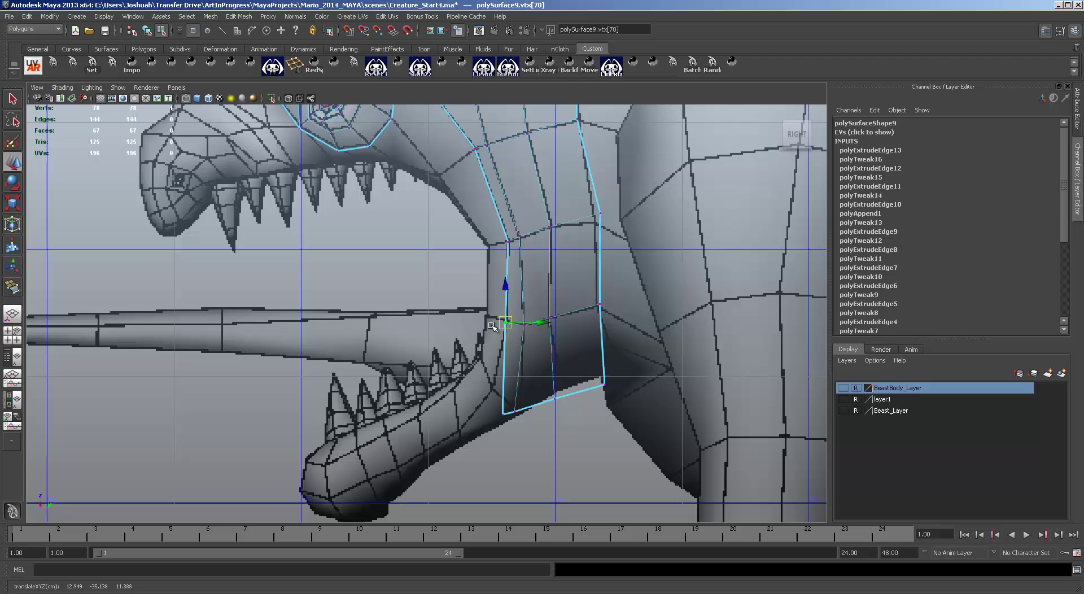
Fit the bottom row's vertices to the lower jaw's underside and move the rear vertex at the upper mouth corner row onto the reference.
{"action": "left_click", "coordinate": [503, 412]}
{"action": "left_click_drag", "start_coordinate": [503, 413], "coordinate": [607, 371]}
{"action": "left_click", "coordinate": [515, 412]}
{"action": "left_click", "coordinate": [555, 398]}
{"action": "left_click", "coordinate": [604, 385]}
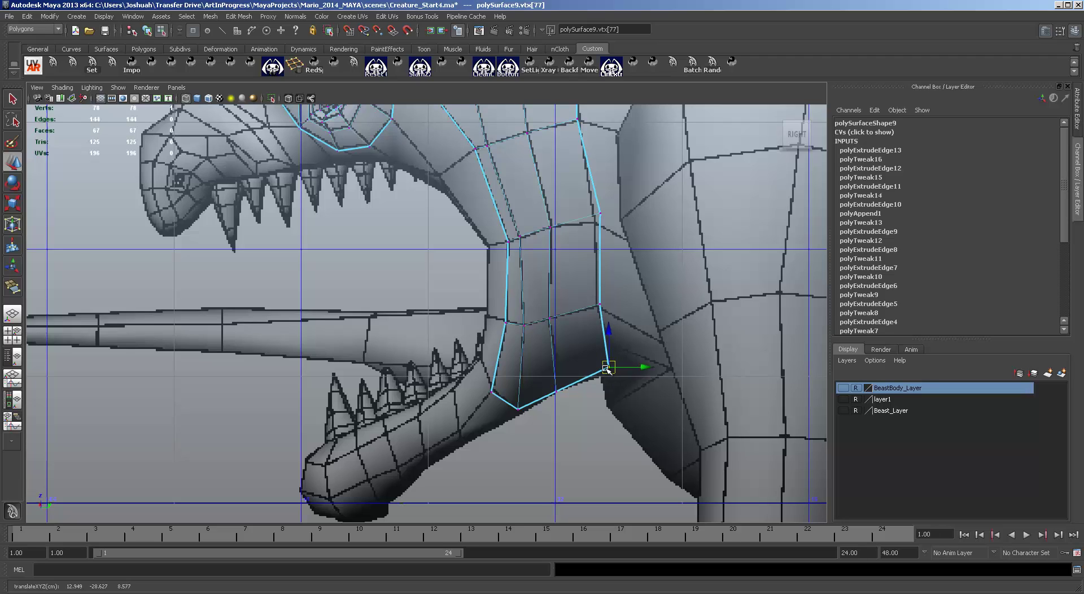
{"action": "left_click", "coordinate": [599, 214]}
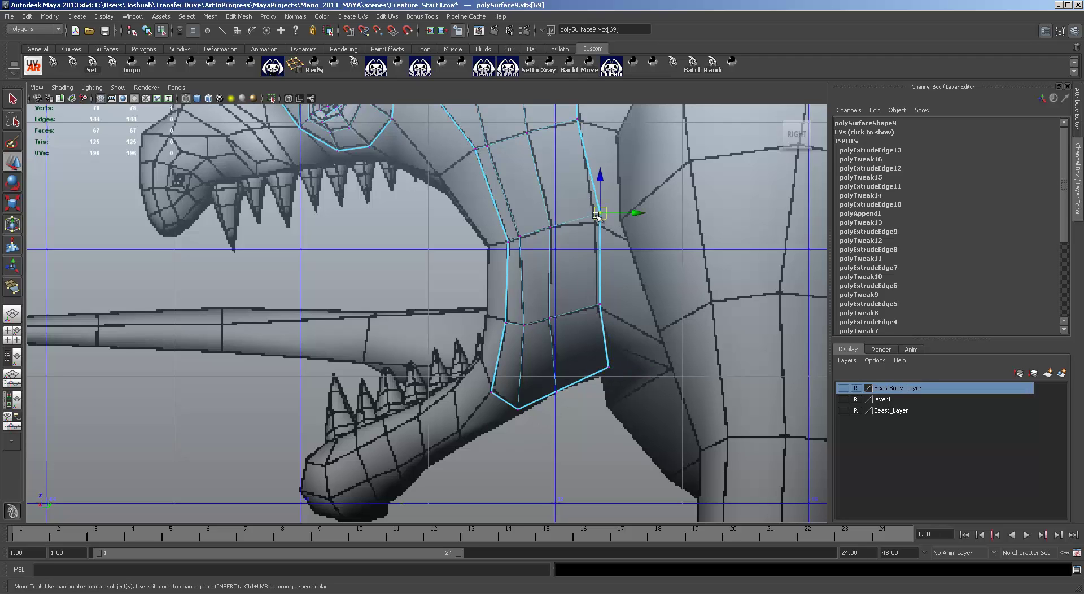
{"action": "left_click_drag", "start_coordinate": [599, 213], "coordinate": [592, 226]}
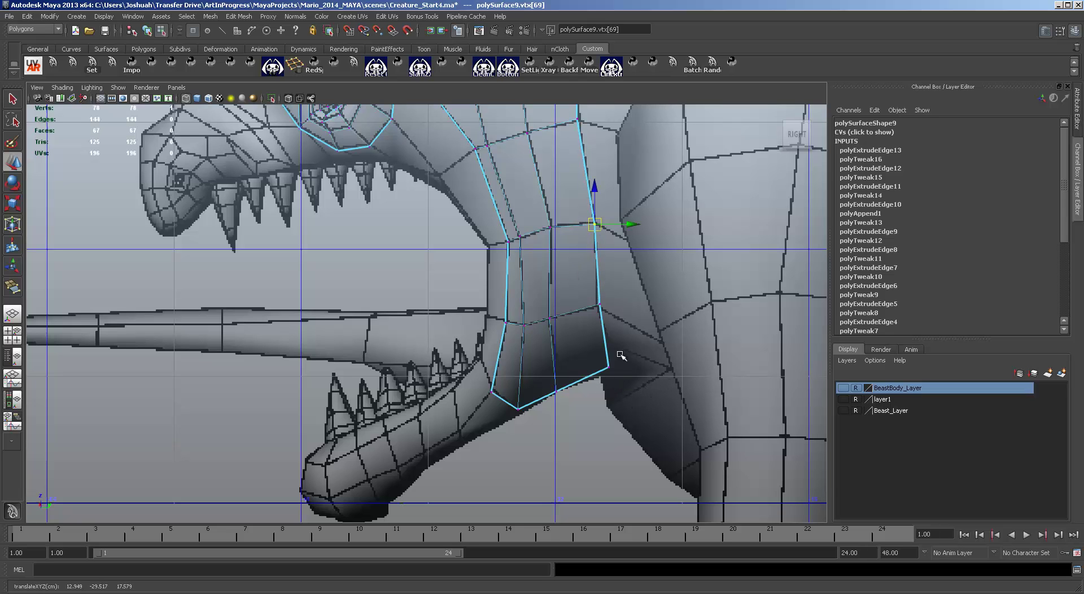
Extrude the strip's four front border edges, from behind the eye to the lower jaw, and move them forward to the mouth opening.
{"action": "middle_click_drag", "start_coordinate": [655, 319], "coordinate": [694, 576], "text": "alt"}
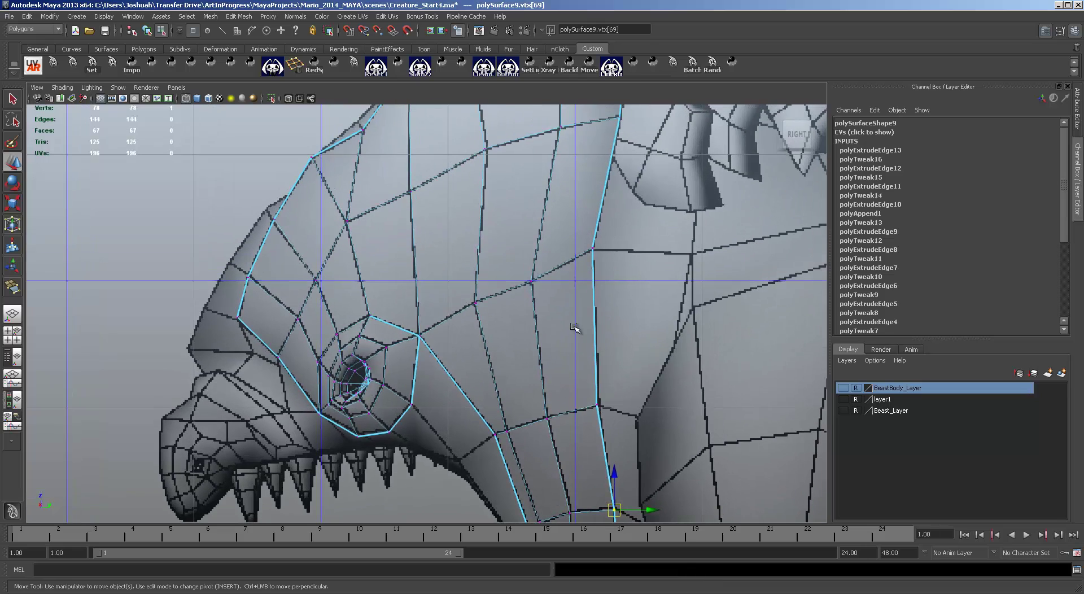
{"action": "scroll", "coordinate": [613, 264], "scroll_direction": "down", "scroll_amount": 3}
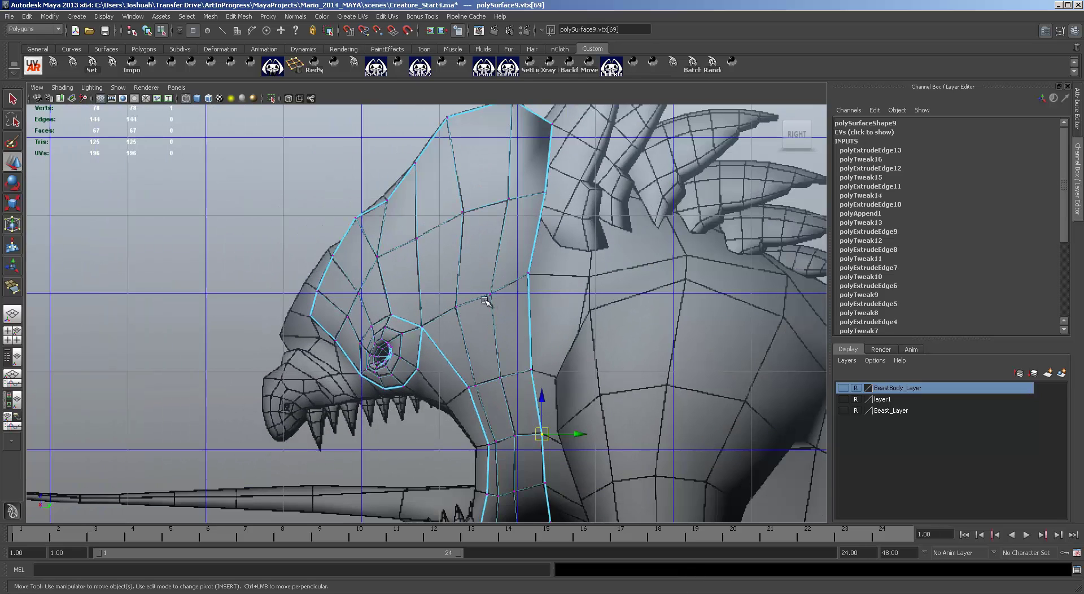
{"action": "middle_click_drag", "start_coordinate": [530, 345], "coordinate": [668, 322], "text": "alt"}
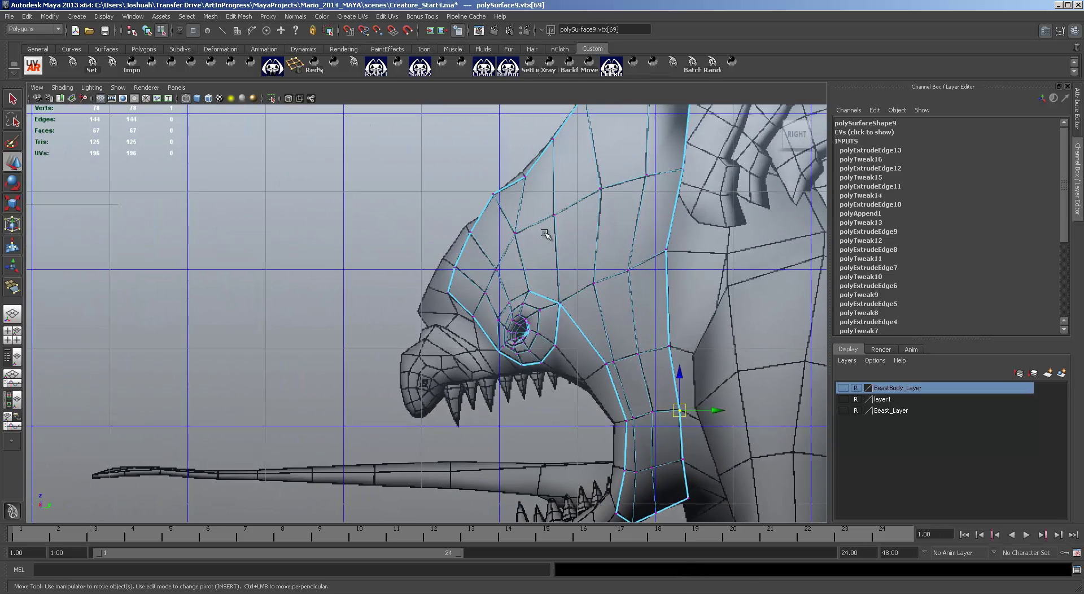
{"action": "middle_click_drag", "start_coordinate": [616, 359], "coordinate": [468, 226], "text": "alt"}
{"action": "scroll", "coordinate": [546, 357], "scroll_direction": "up", "scroll_amount": 2}
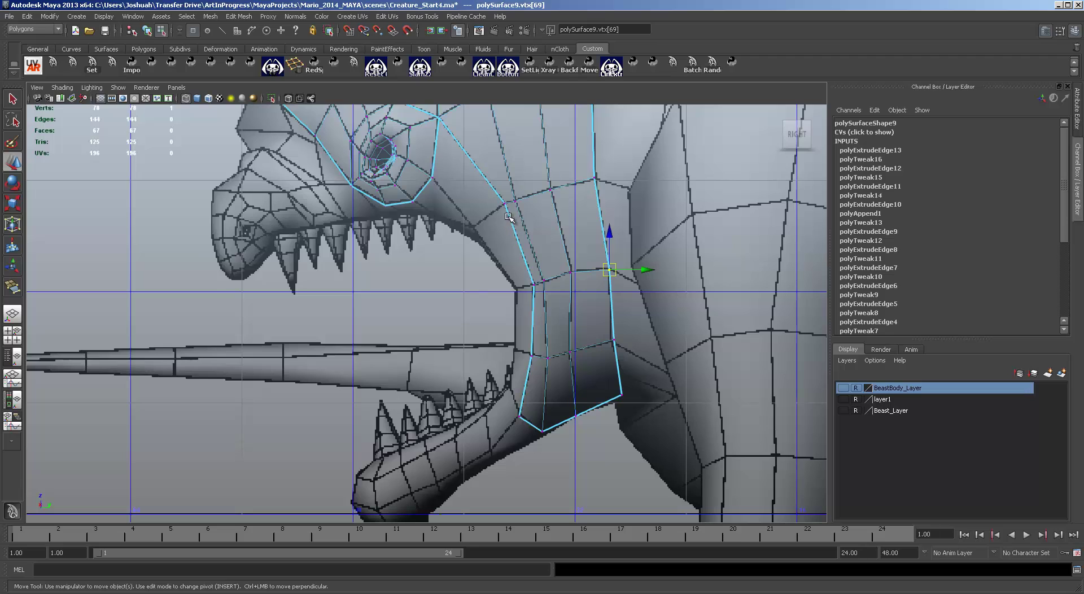
{"action": "key", "text": "F10"}
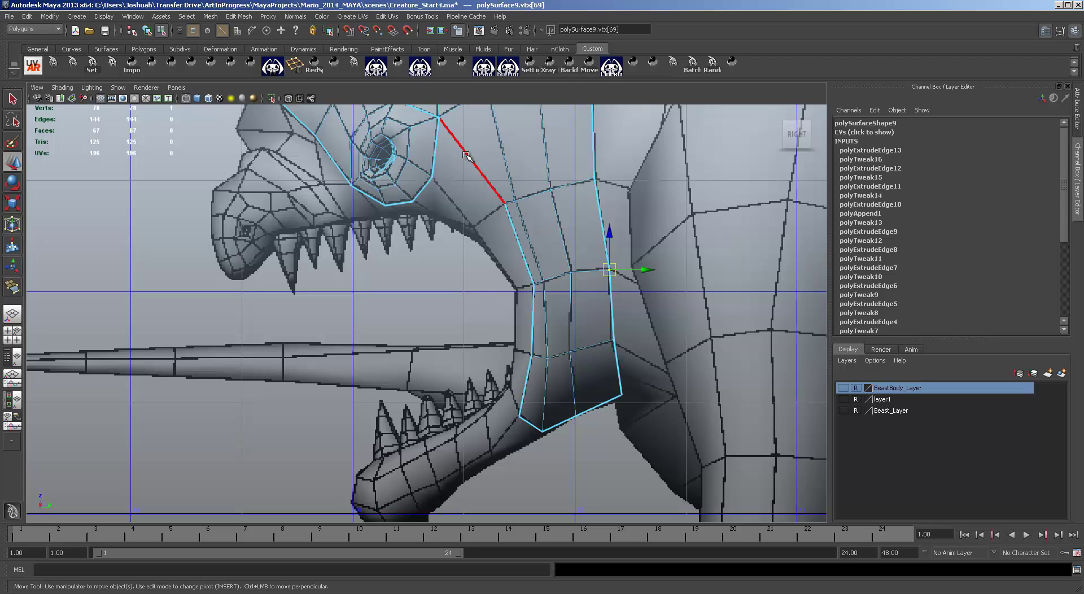
{"action": "left_click", "coordinate": [479, 167]}
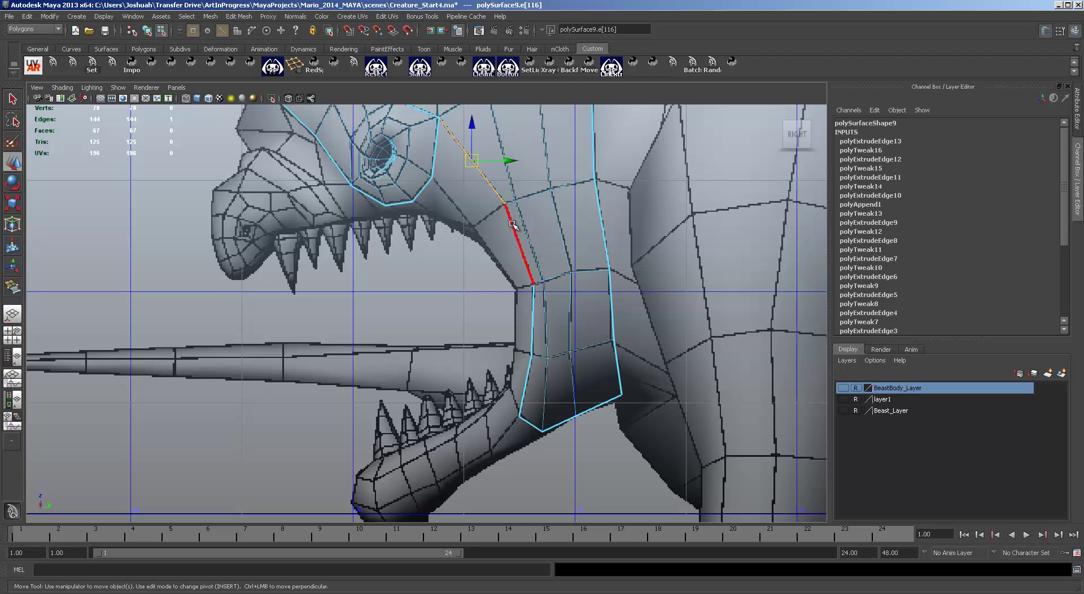
{"action": "double_click", "coordinate": [526, 383], "text": "shift"}
{"action": "key", "text": "ctrl+e"}
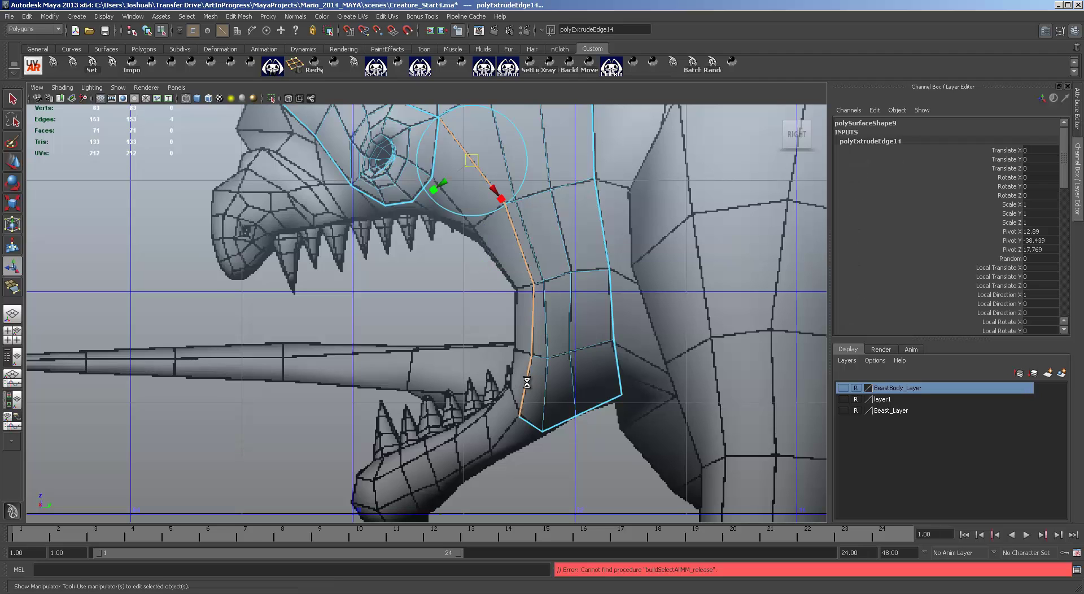
{"action": "key", "text": "w"}
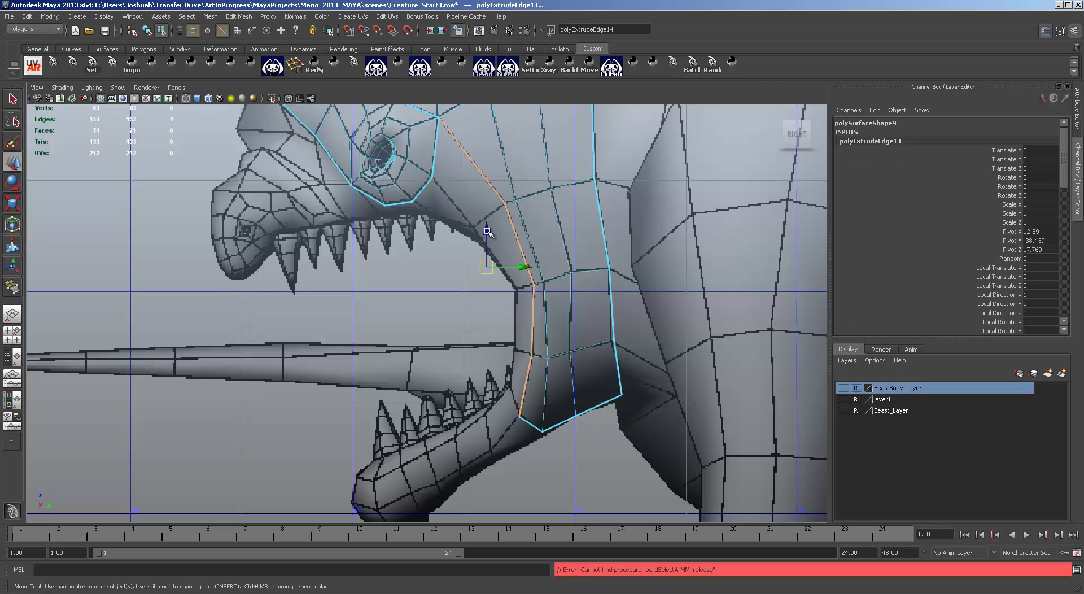
{"action": "left_click_drag", "start_coordinate": [487, 269], "coordinate": [460, 298]}
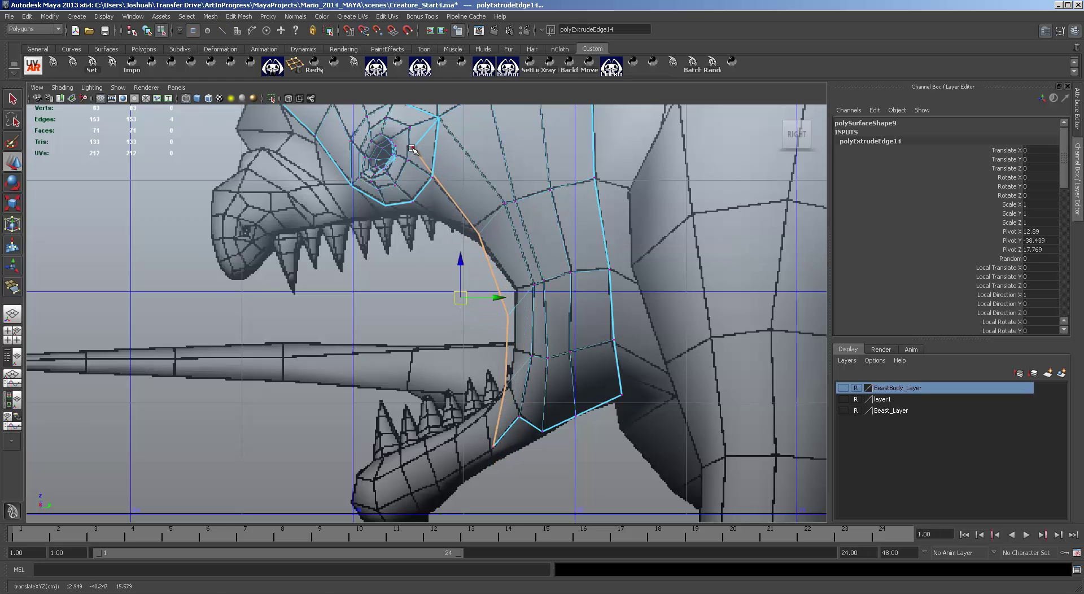
Move the three upper vertices of the extruded front edge onto the eye patch's border corner and the upper jaw's reference vertices.
{"action": "left_click", "coordinate": [413, 149]}
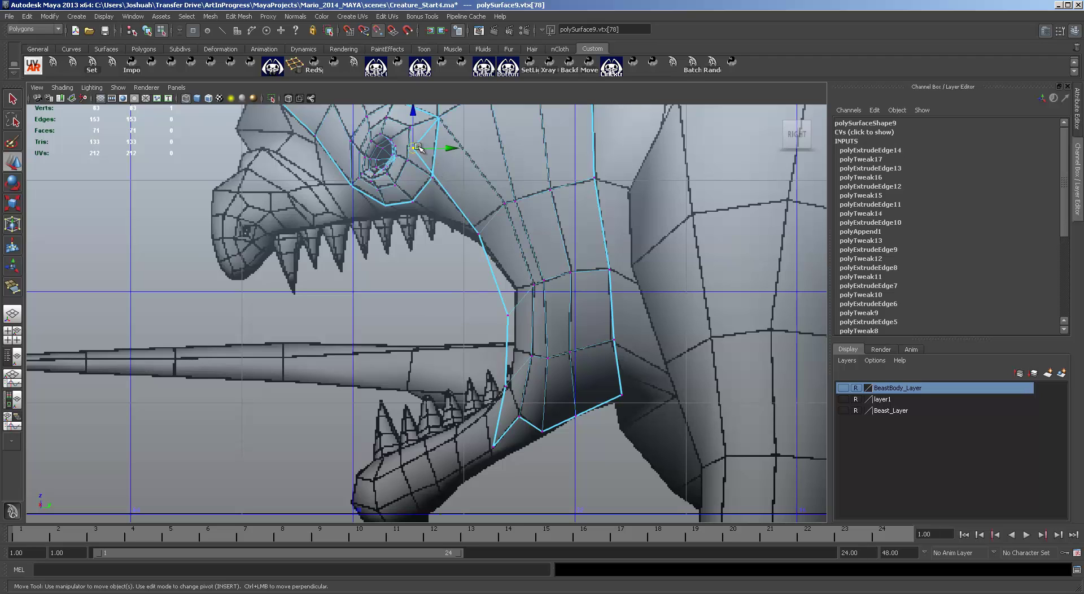
{"action": "left_click", "coordinate": [432, 177]}
{"action": "left_click", "coordinate": [479, 232]}
{"action": "left_click_drag", "start_coordinate": [482, 235], "coordinate": [476, 226]}
{"action": "left_click_drag", "start_coordinate": [497, 298], "coordinate": [518, 323]}
{"action": "left_click_drag", "start_coordinate": [508, 316], "coordinate": [517, 290]}
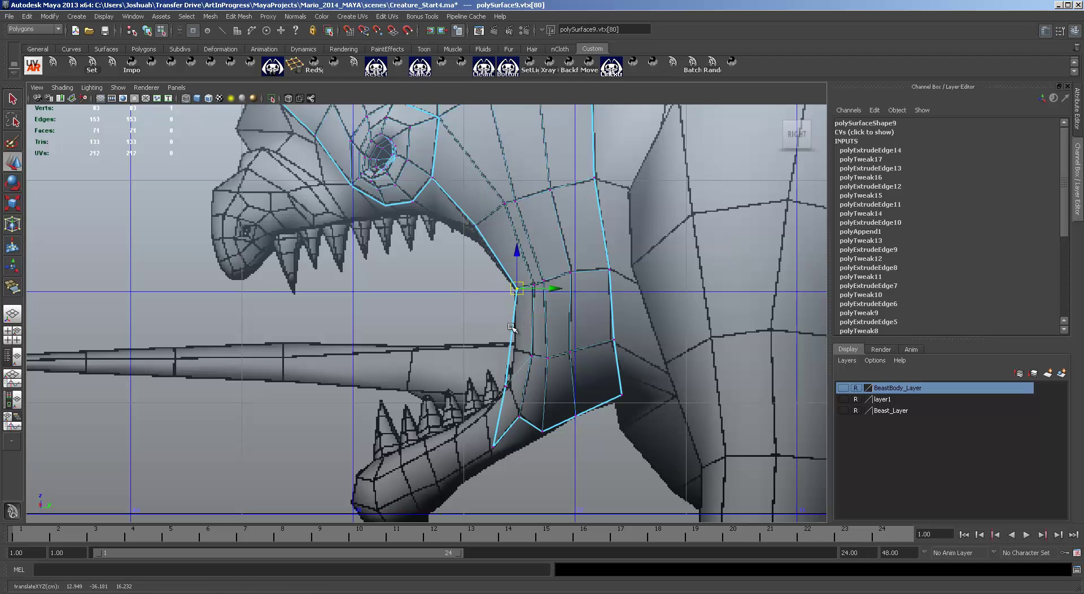
Move the two lowest vertices of the extruded front edge onto the reference vertices along the back of the mouth.
{"action": "left_click", "coordinate": [505, 386]}
{"action": "left_click_drag", "start_coordinate": [506, 386], "coordinate": [513, 349]}
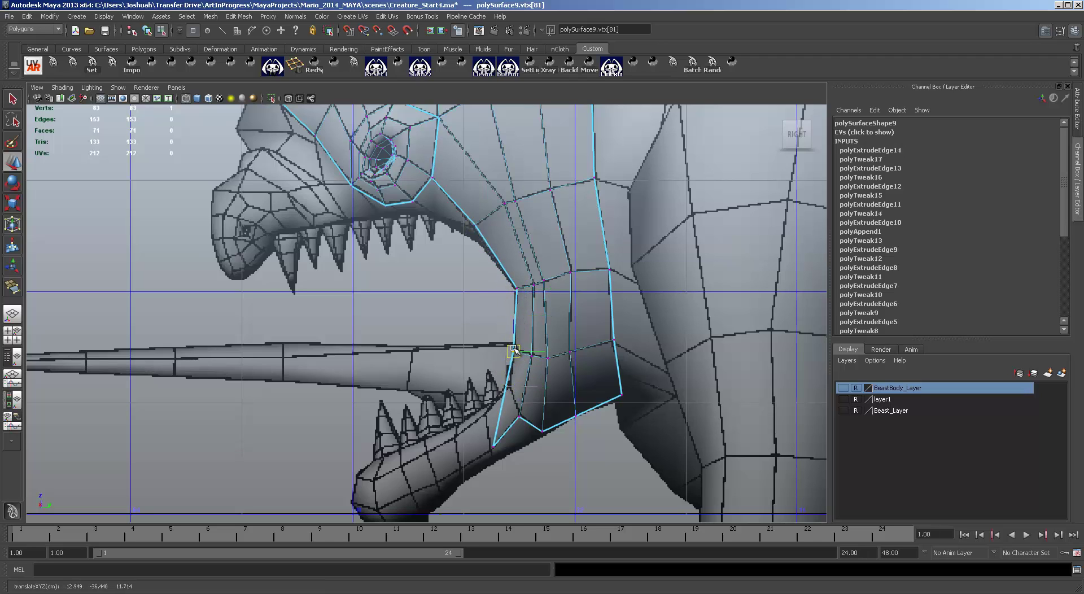
{"action": "left_click", "coordinate": [494, 444]}
{"action": "left_click_drag", "start_coordinate": [495, 443], "coordinate": [513, 385]}
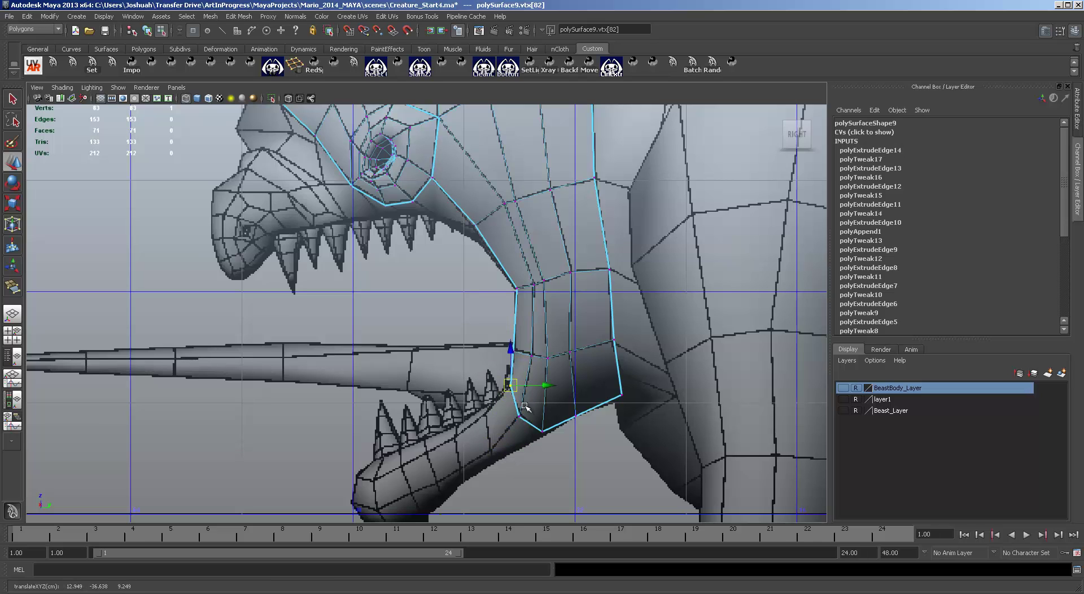
Extrude the two lowest front border edges at the back of the lower jaw and move them forward along it.
{"action": "scroll", "coordinate": [513, 448], "scroll_direction": "down", "scroll_amount": 2}
{"action": "middle_click_drag", "start_coordinate": [515, 448], "coordinate": [543, 323], "text": "alt"}
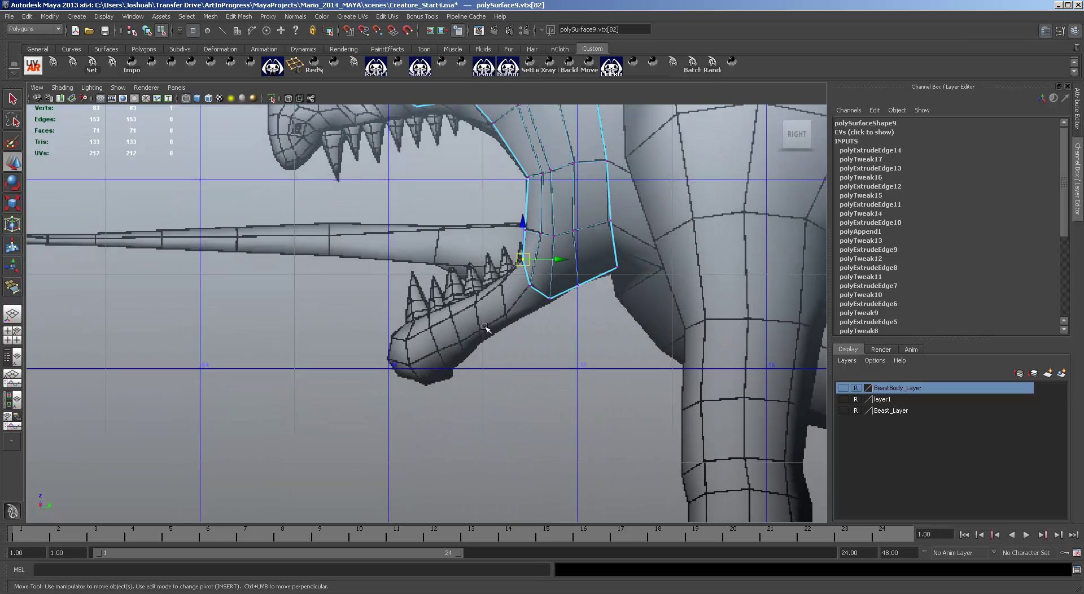
{"action": "scroll", "coordinate": [541, 299], "scroll_direction": "up", "scroll_amount": 2}
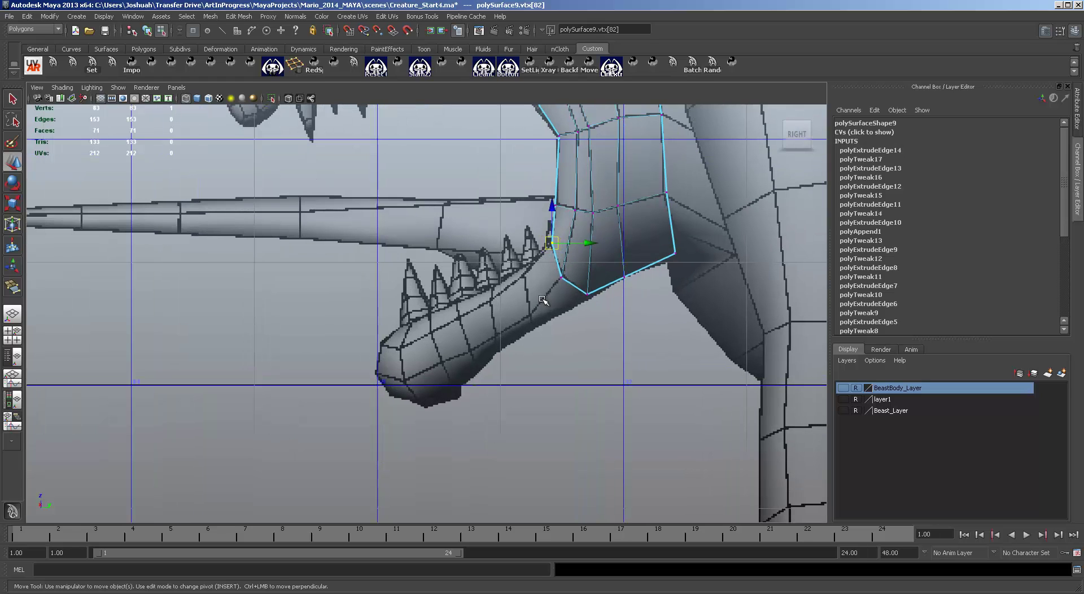
{"action": "key", "text": "F10"}
{"action": "left_click", "coordinate": [557, 261]}
{"action": "left_click", "coordinate": [571, 285], "text": "shift"}
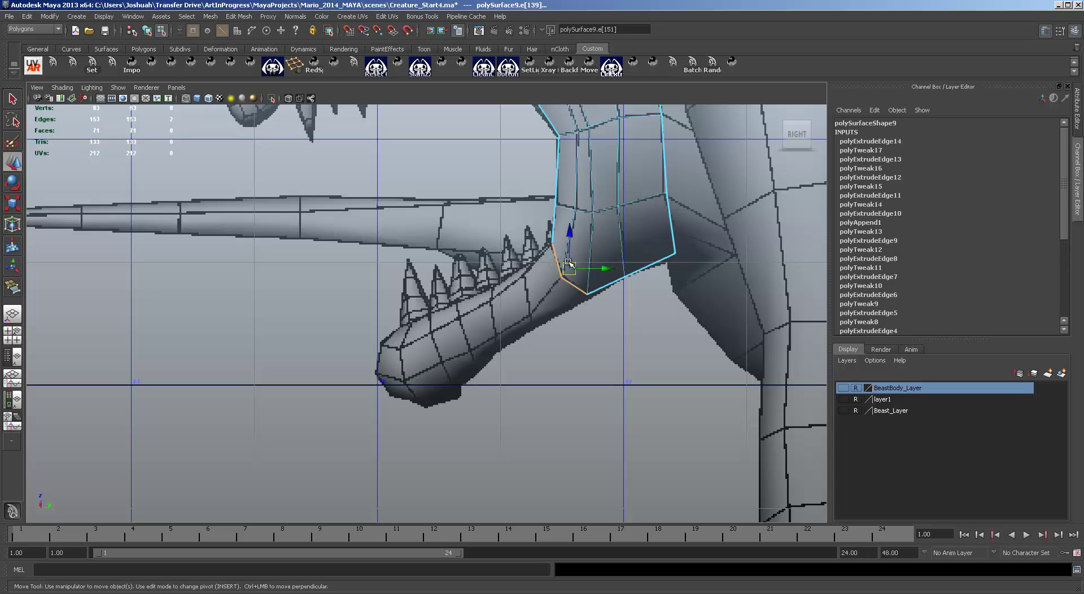
{"action": "key", "text": "ctrl+e"}
{"action": "key", "text": "w"}
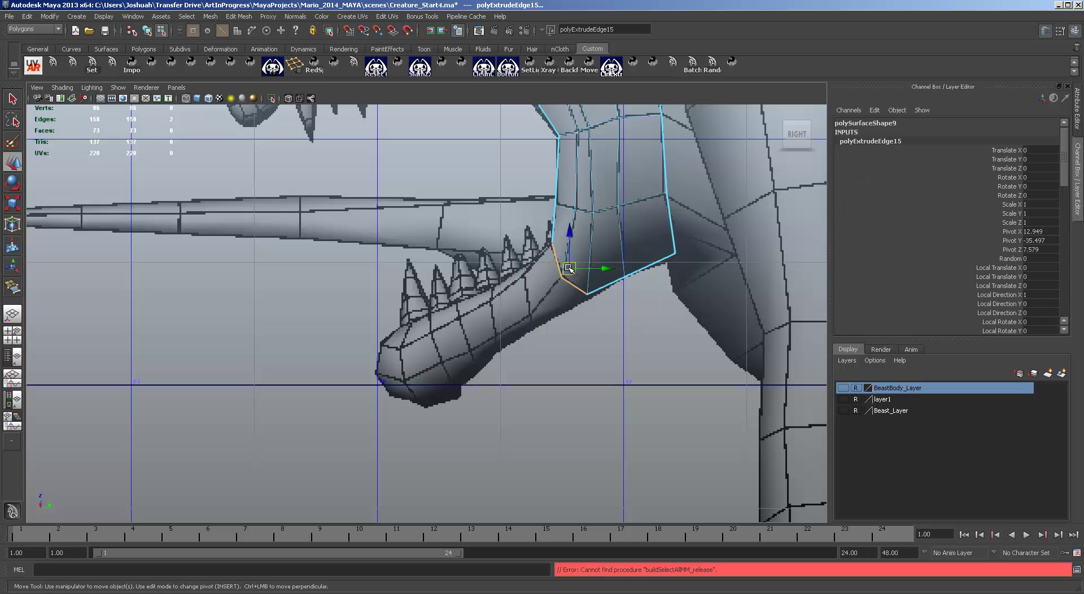
{"action": "left_click_drag", "start_coordinate": [568, 268], "coordinate": [398, 372]}
Extrude the two leading edges five more times, extending the strip along the lower jaw to its tip.
{"action": "key", "text": "ctrl+e"}
{"action": "key", "text": "w"}
{"action": "key", "text": "ctrl+e"}
{"action": "key", "text": "w"}
{"action": "key", "text": "ctrl+e"}
{"action": "key", "text": "w"}
{"action": "key", "text": "ctrl+e"}
{"action": "key", "text": "w"}
{"action": "key", "text": "ctrl+e"}
{"action": "key", "text": "w"}
Fit the vertices at the front of the strip to the reference contour of the lower jaw's tip.
{"action": "key", "text": "F9"}
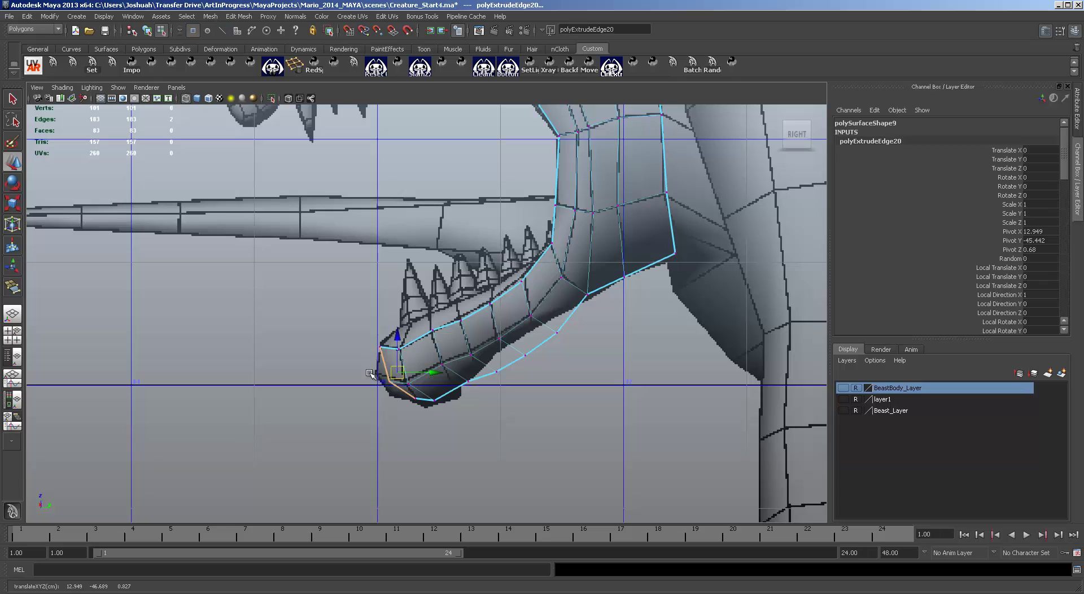
{"action": "left_click", "coordinate": [379, 373]}
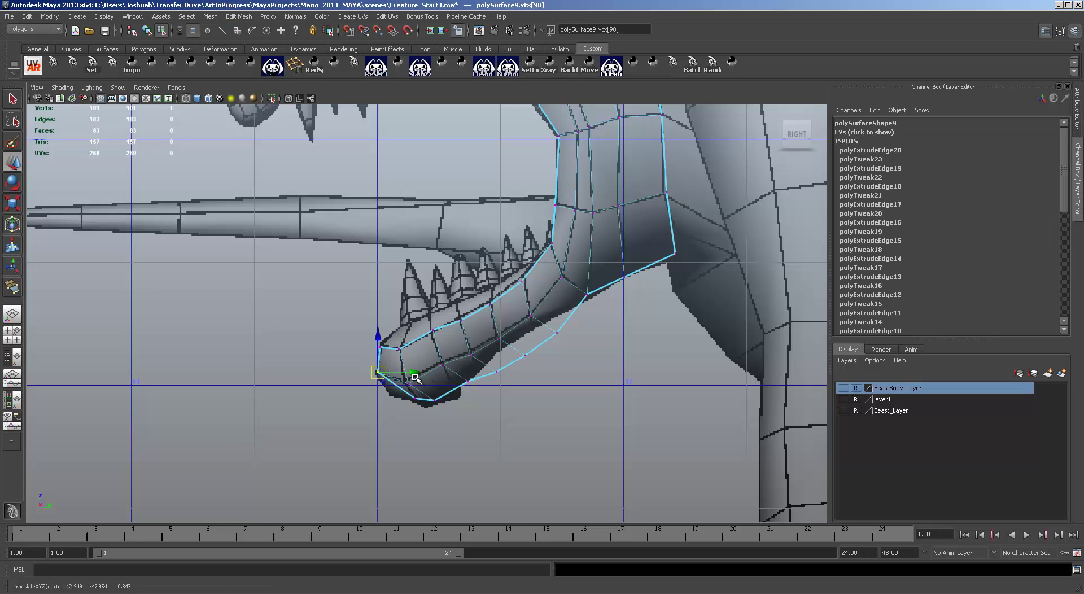
{"action": "left_click", "coordinate": [408, 385]}
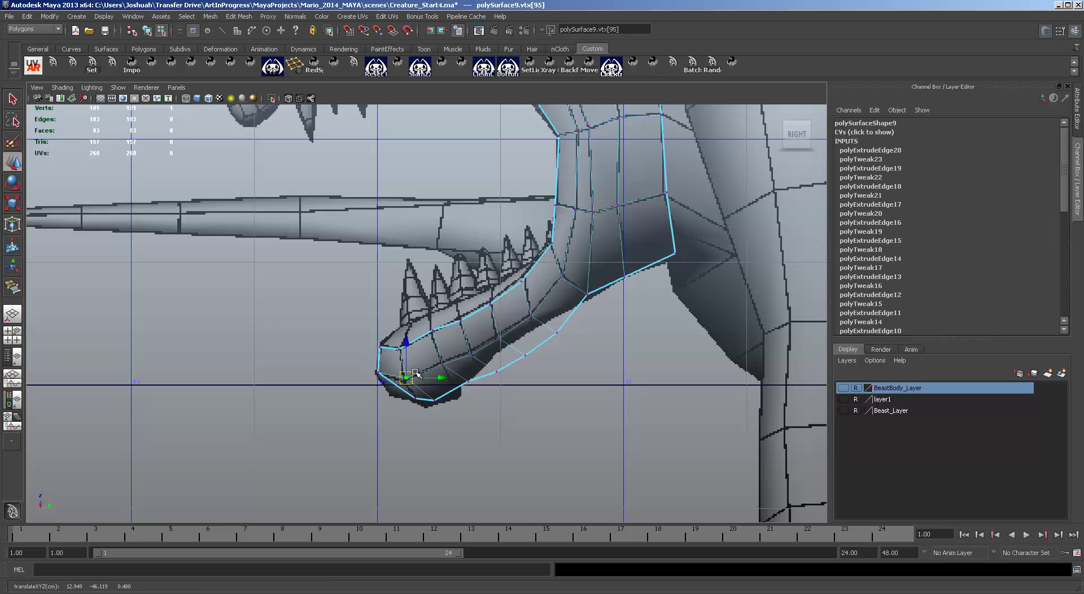
{"action": "left_click", "coordinate": [416, 401]}
{"action": "mouse_move", "coordinate": [416, 399]}
{"action": "left_mouse_down"}
{"action": "mouse_move", "coordinate": [389, 398]}
{"action": "mouse_move", "coordinate": [419, 403]}
{"action": "left_mouse_up"}
{"action": "left_click", "coordinate": [434, 399]}
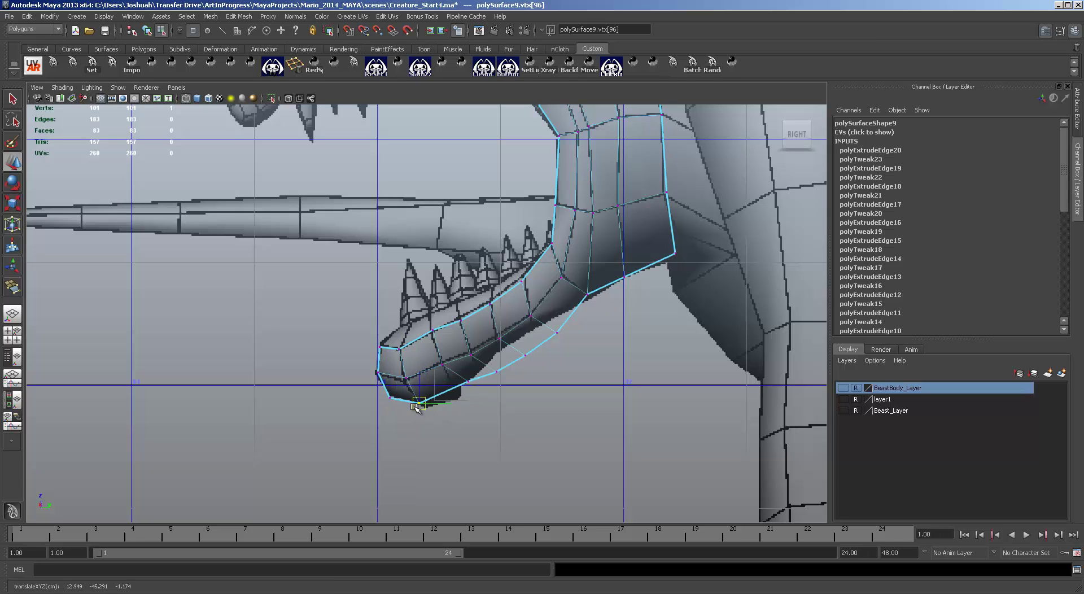
Move the strip's four lower border vertices behind the chin up onto the reference lower jaw's underside.
{"action": "left_click", "coordinate": [468, 381]}
{"action": "left_click_drag", "start_coordinate": [516, 382], "coordinate": [529, 329]}
{"action": "left_click", "coordinate": [496, 371]}
{"action": "left_click", "coordinate": [525, 354]}
{"action": "left_click", "coordinate": [556, 333]}
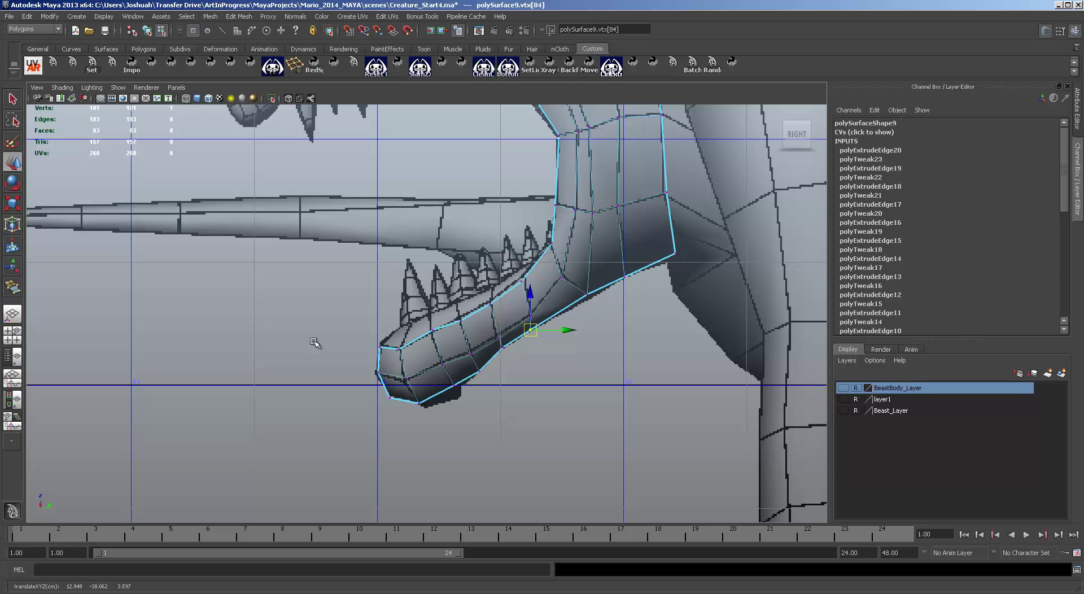
Show BeastBody_Layer and overlay the wireframe on the shaded models in the perspective view.
{"action": "scroll", "coordinate": [516, 358], "scroll_direction": "down", "scroll_amount": 2}
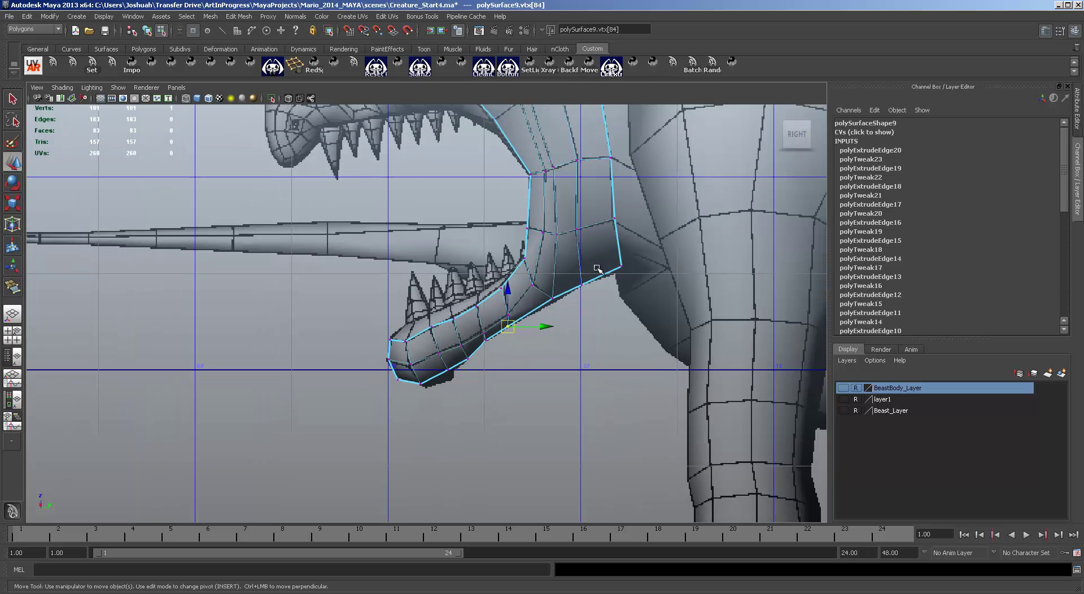
{"action": "middle_click_drag", "start_coordinate": [607, 311], "coordinate": [663, 479], "text": "alt"}
{"action": "middle_click_drag", "start_coordinate": [550, 275], "coordinate": [537, 387], "text": "alt"}
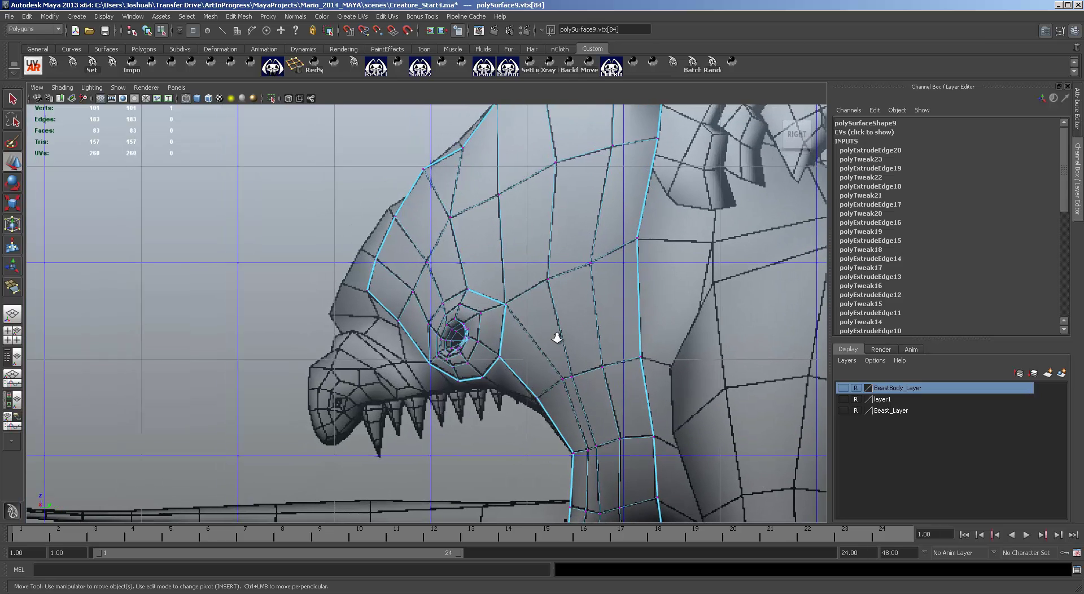
{"action": "scroll", "coordinate": [553, 339], "scroll_direction": "down", "scroll_amount": 2}
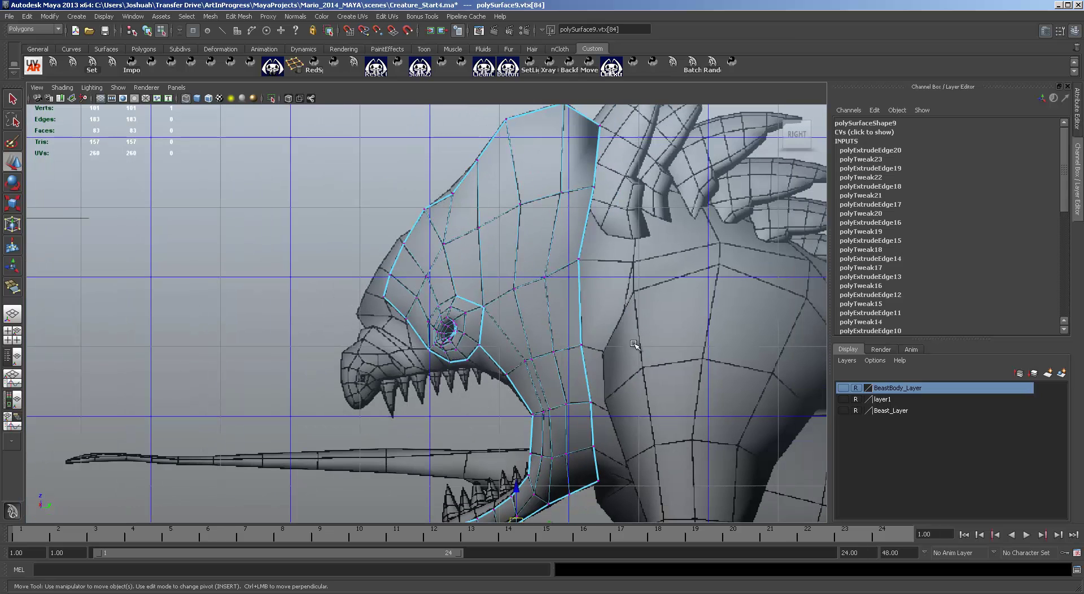
{"action": "middle_click_drag", "start_coordinate": [638, 296], "coordinate": [513, 226], "text": "alt"}
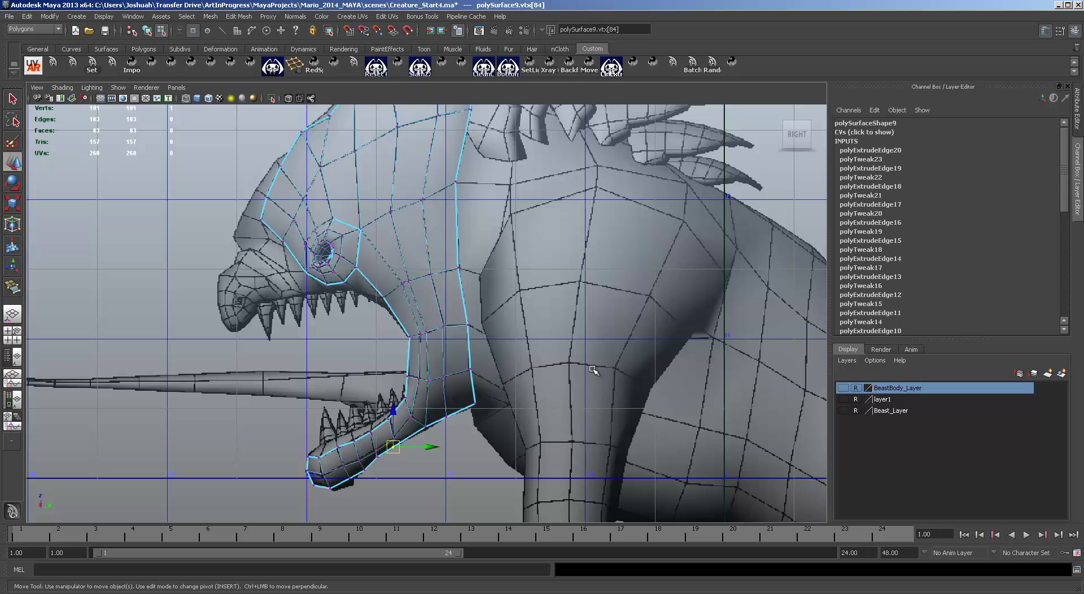
{"action": "left_click", "coordinate": [843, 389]}
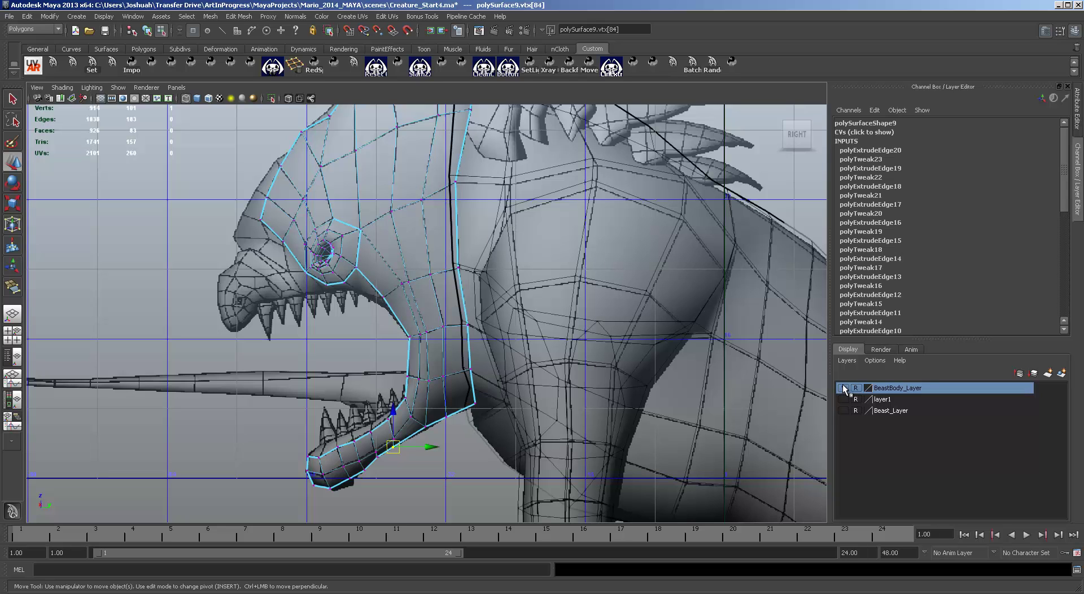
{"action": "key", "text": "space"}
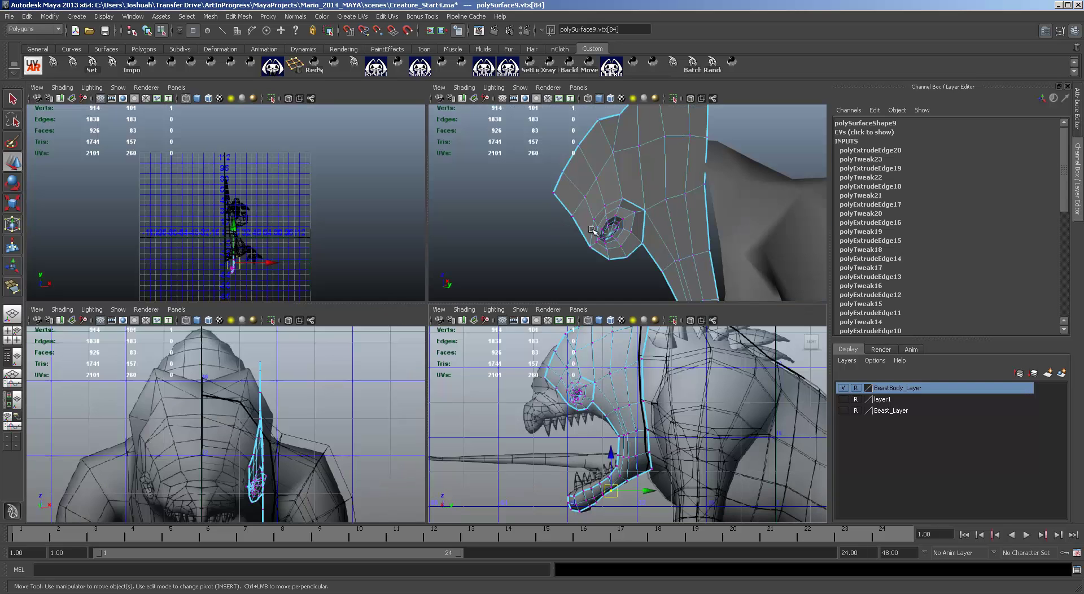
{"action": "left_click_drag", "start_coordinate": [732, 232], "coordinate": [706, 243], "text": "alt"}
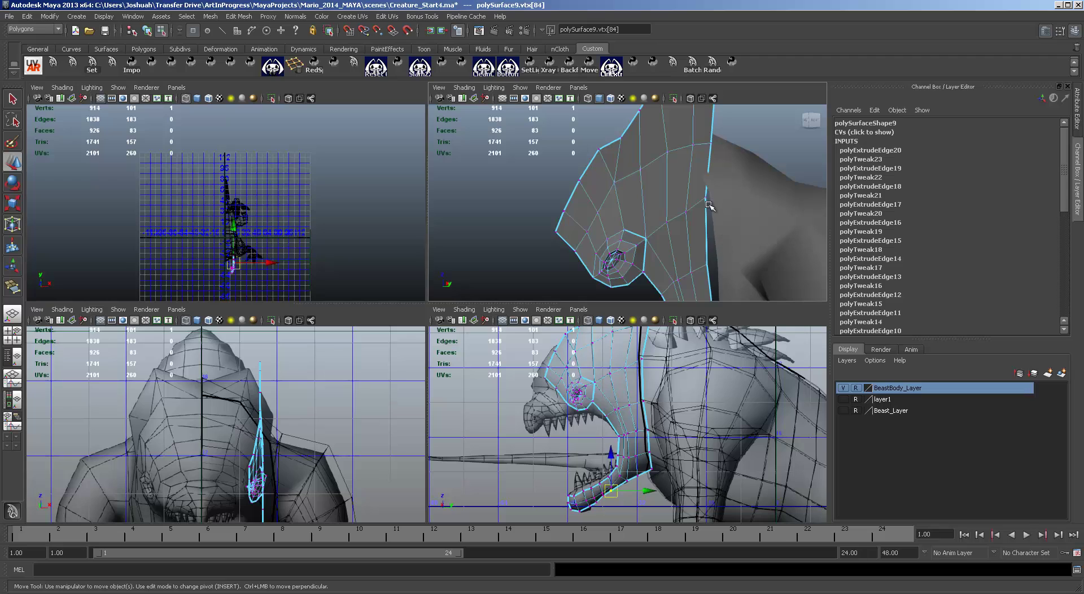
{"action": "left_click", "coordinate": [464, 88]}
{"action": "left_click", "coordinate": [505, 191]}
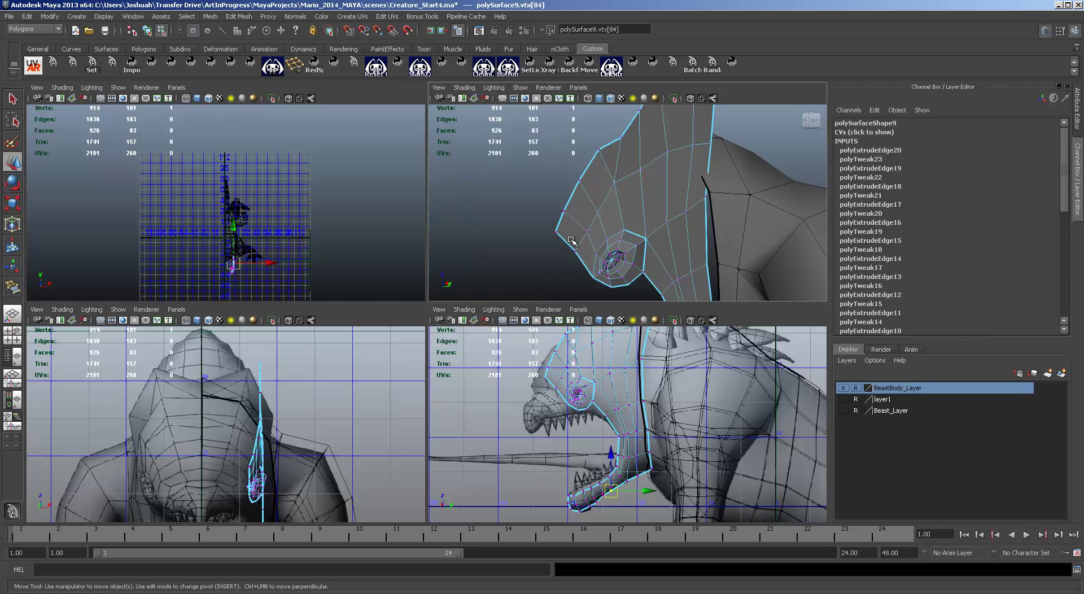
Snap the two rear border vertices behind the eye and cheek onto the body's neck border vertices.
{"action": "left_click", "coordinate": [704, 202]}
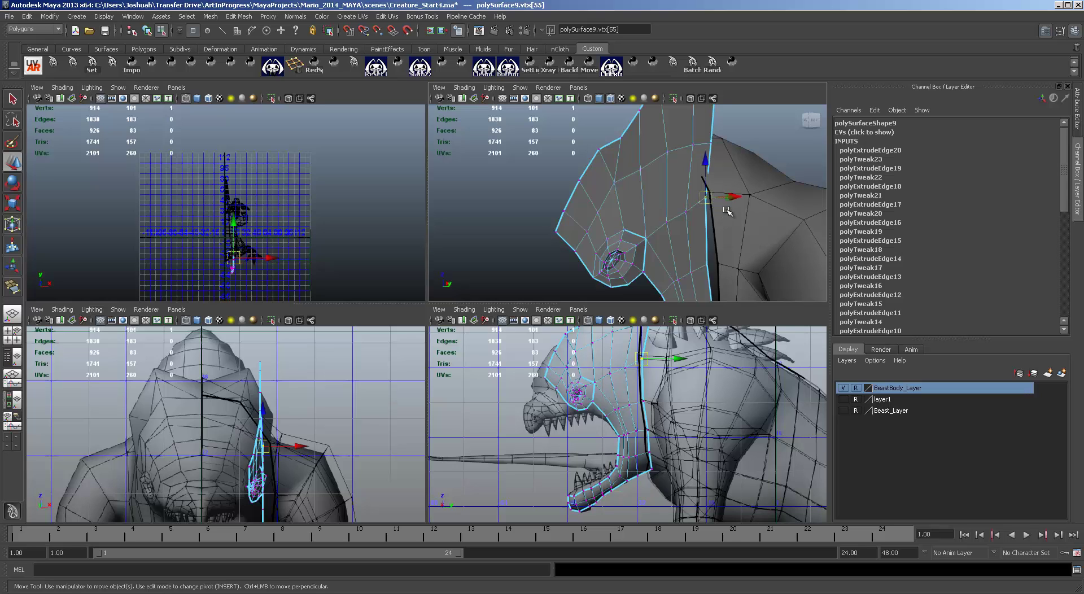
{"action": "key", "text": "v"}
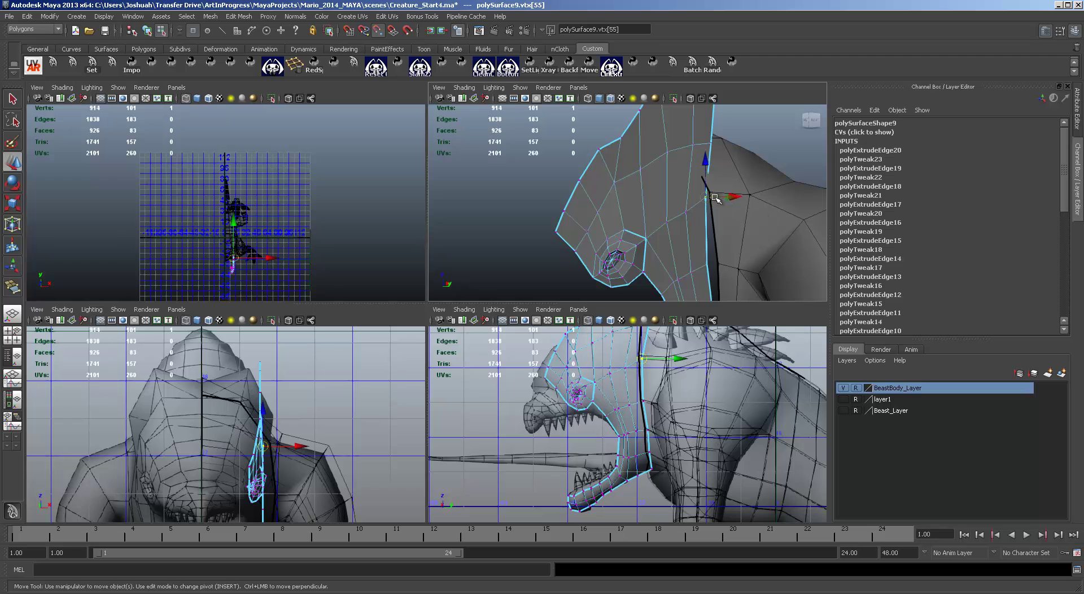
{"action": "left_click_drag", "start_coordinate": [705, 197], "coordinate": [710, 192]}
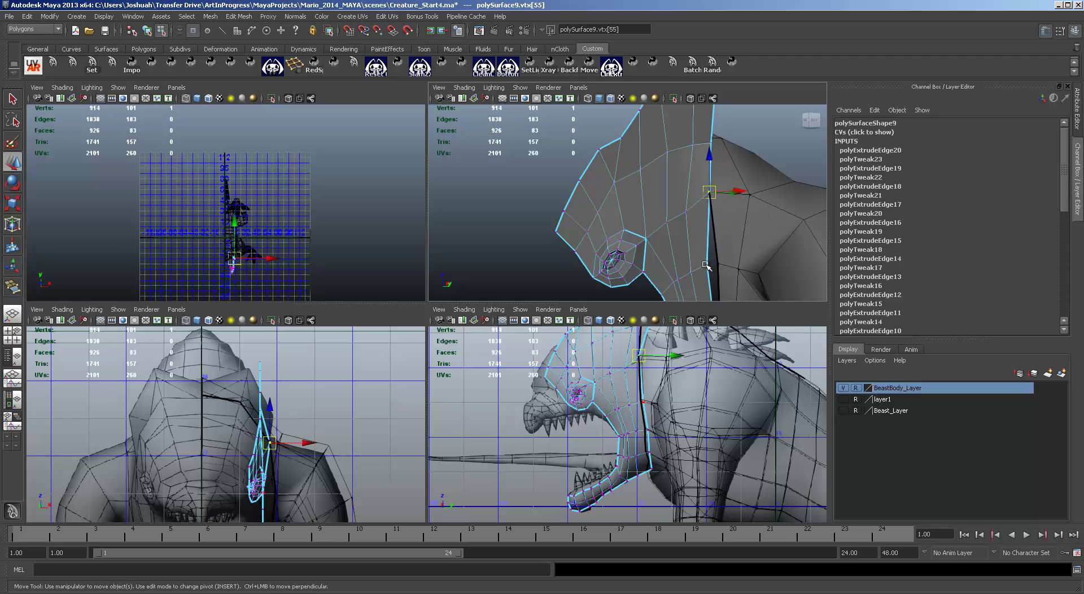
{"action": "left_click", "coordinate": [715, 265]}
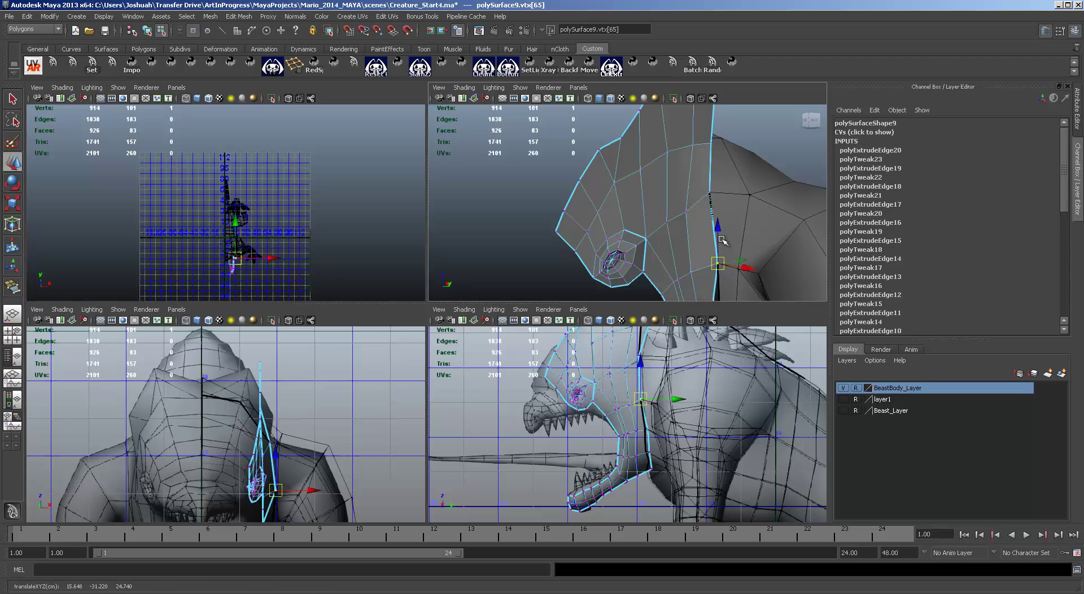
Snap the next two rear border vertices down toward the lower jaw onto the body's neck border.
{"action": "middle_click_drag", "start_coordinate": [746, 238], "coordinate": [679, 128], "text": "alt"}
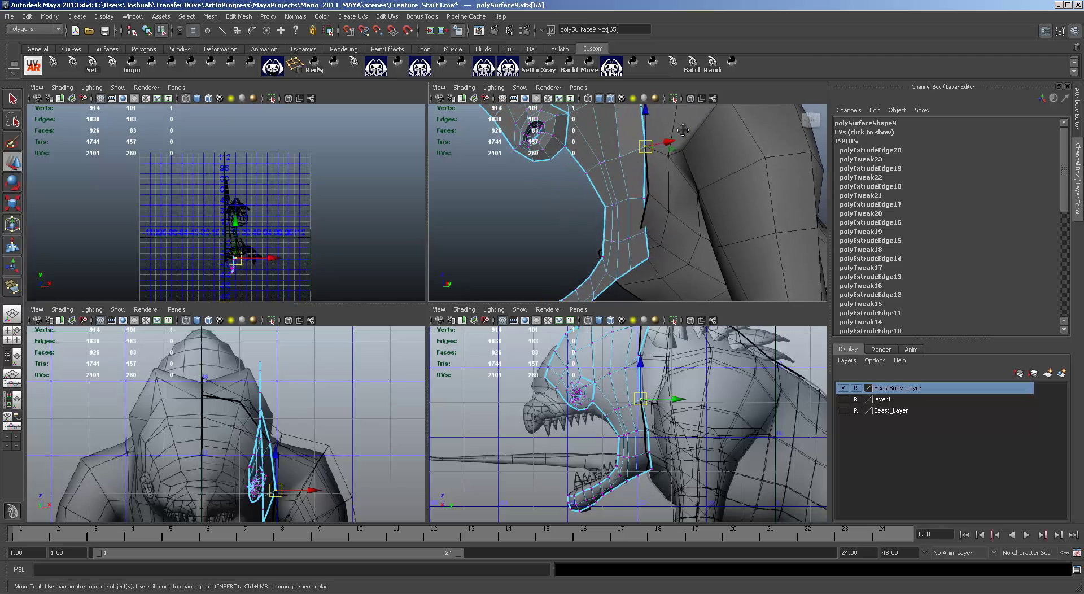
{"action": "left_click", "coordinate": [645, 199]}
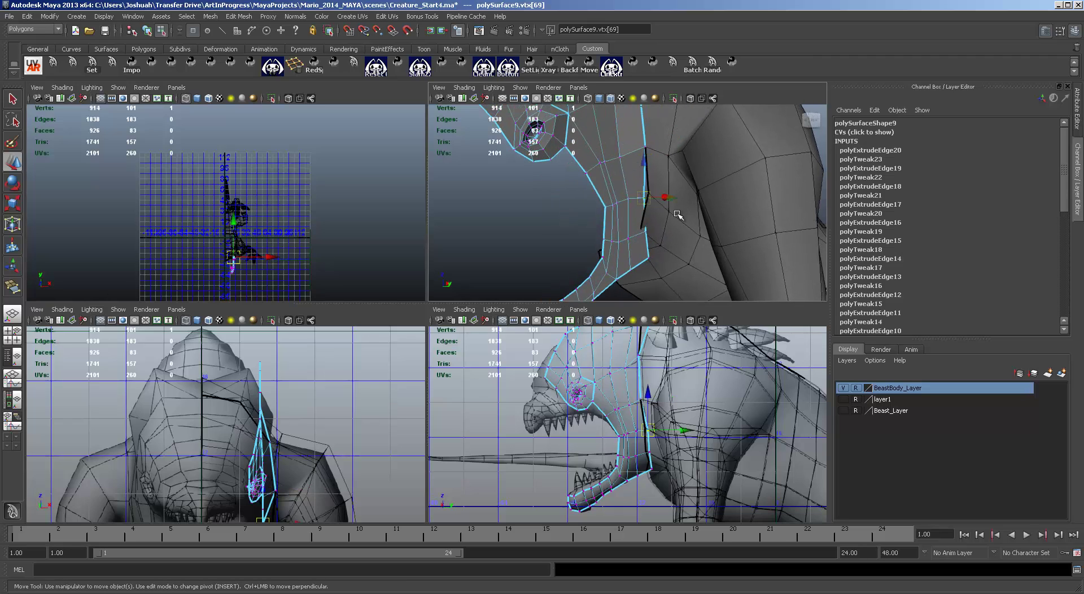
{"action": "key", "text": "v"}
{"action": "left_click_drag", "start_coordinate": [645, 198], "coordinate": [649, 193]}
{"action": "left_click", "coordinate": [646, 229]}
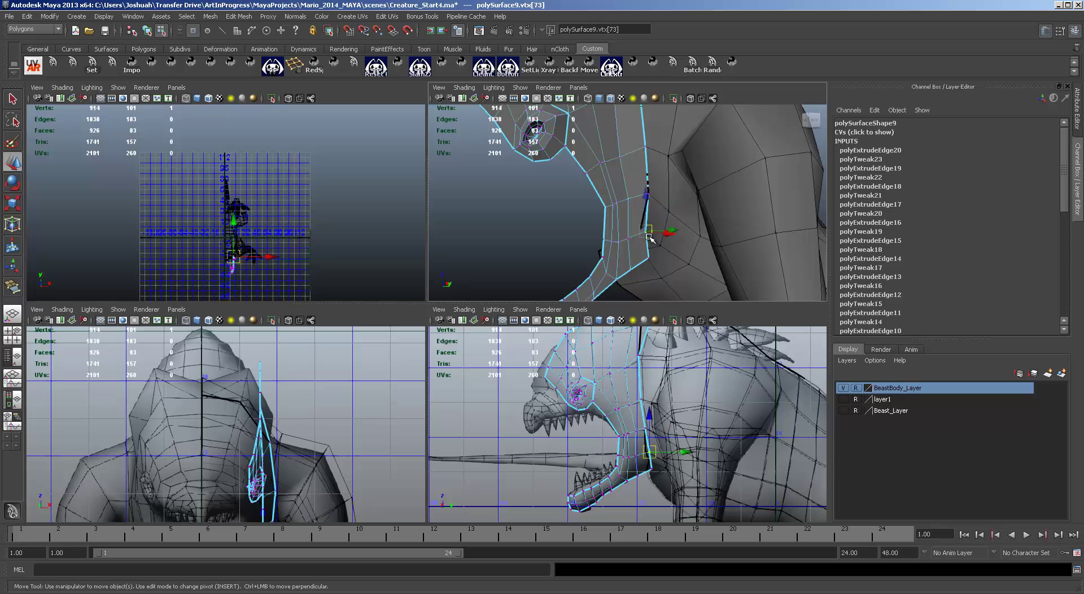
Try to move the upper rear border vertex of the head onto the body's neck border.
{"action": "left_click_drag", "start_coordinate": [686, 256], "coordinate": [601, 191], "text": "alt"}
{"action": "left_click_drag", "start_coordinate": [699, 168], "coordinate": [639, 235], "text": "alt"}
{"action": "middle_click_drag", "start_coordinate": [639, 235], "coordinate": [653, 394], "text": "alt"}
{"action": "left_click_drag", "start_coordinate": [680, 225], "coordinate": [629, 244], "text": "alt"}
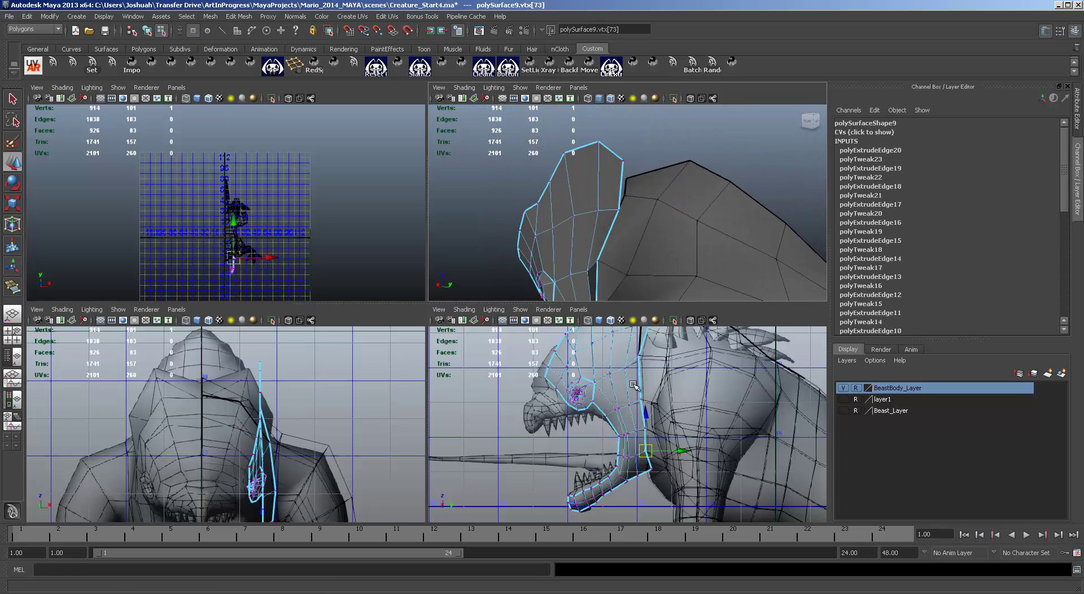
{"action": "left_click_drag", "start_coordinate": [712, 219], "coordinate": [642, 227], "text": "alt"}
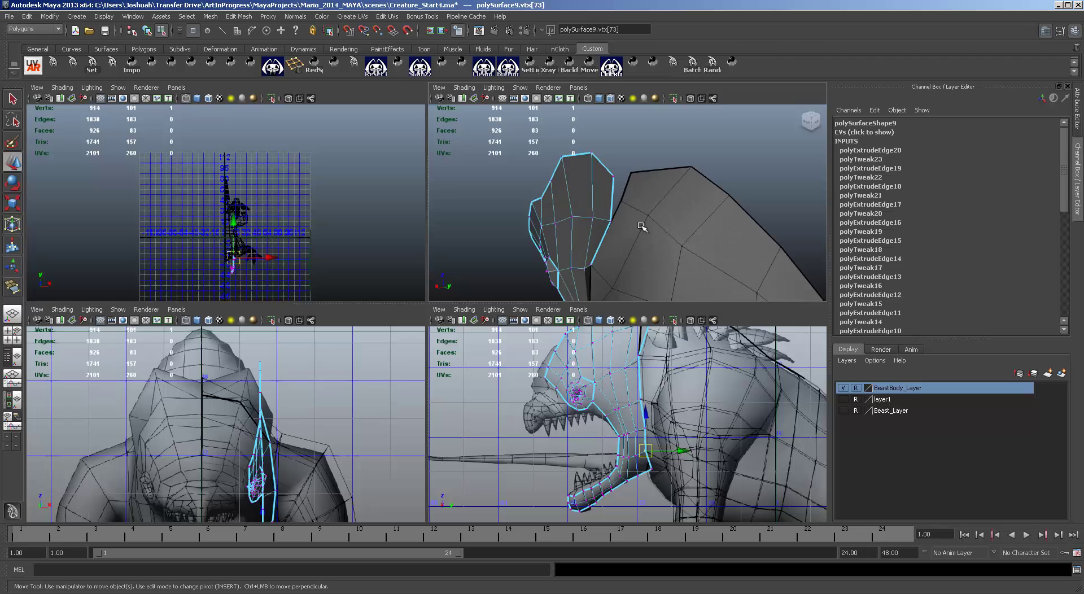
{"action": "left_click", "coordinate": [612, 220]}
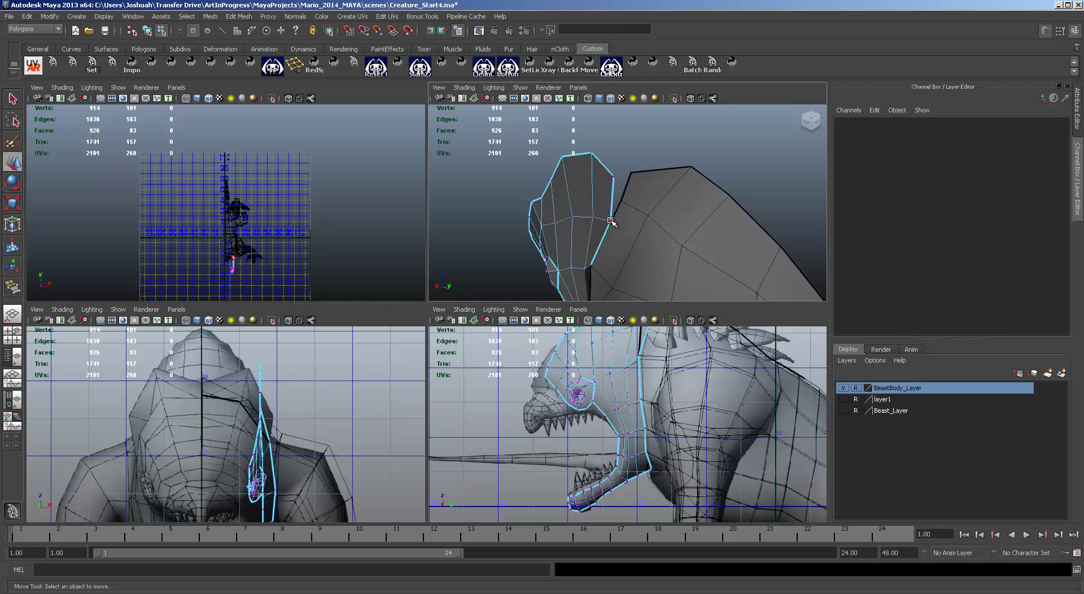
{"action": "middle_click_drag", "start_coordinate": [653, 227], "coordinate": [700, 209]}
{"action": "left_click_drag", "start_coordinate": [673, 231], "coordinate": [478, 243], "text": "alt"}
{"action": "key", "text": "ctrl+z"}
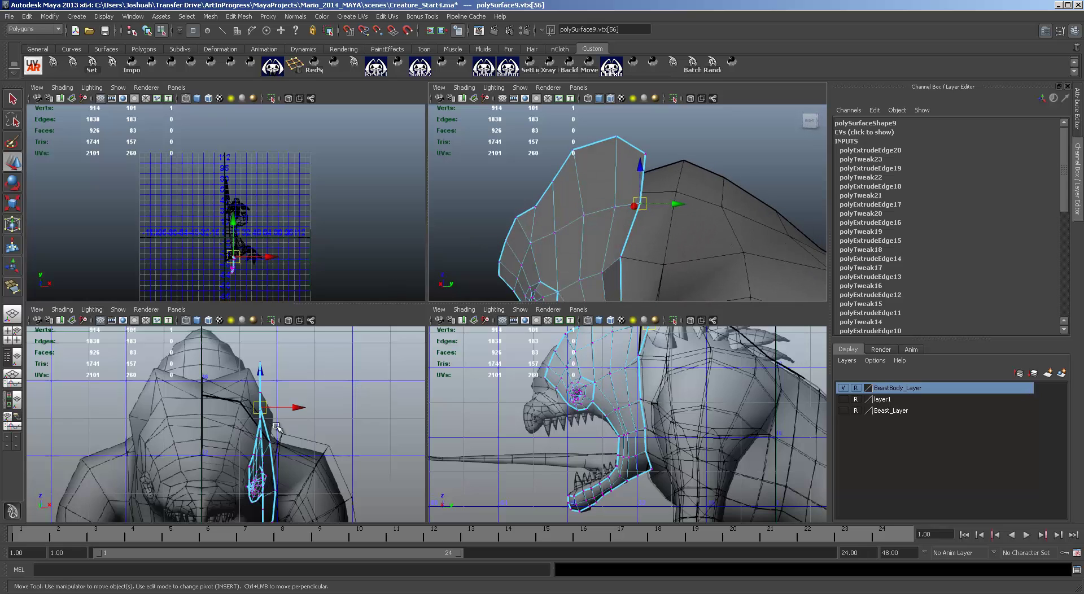
Hide BeastBody_Layer and move the three vertices at the lower jaw's tip inward to the reference chin in the front view.
{"action": "left_click", "coordinate": [843, 388]}
{"action": "key", "text": "space"}
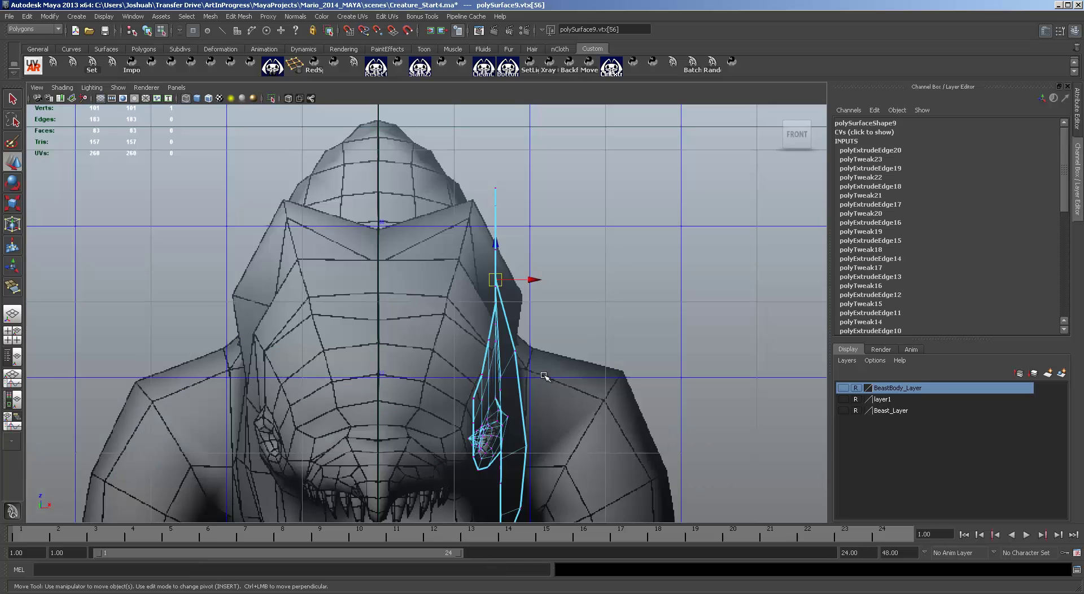
{"action": "middle_click_drag", "start_coordinate": [555, 374], "coordinate": [507, 264], "text": "alt"}
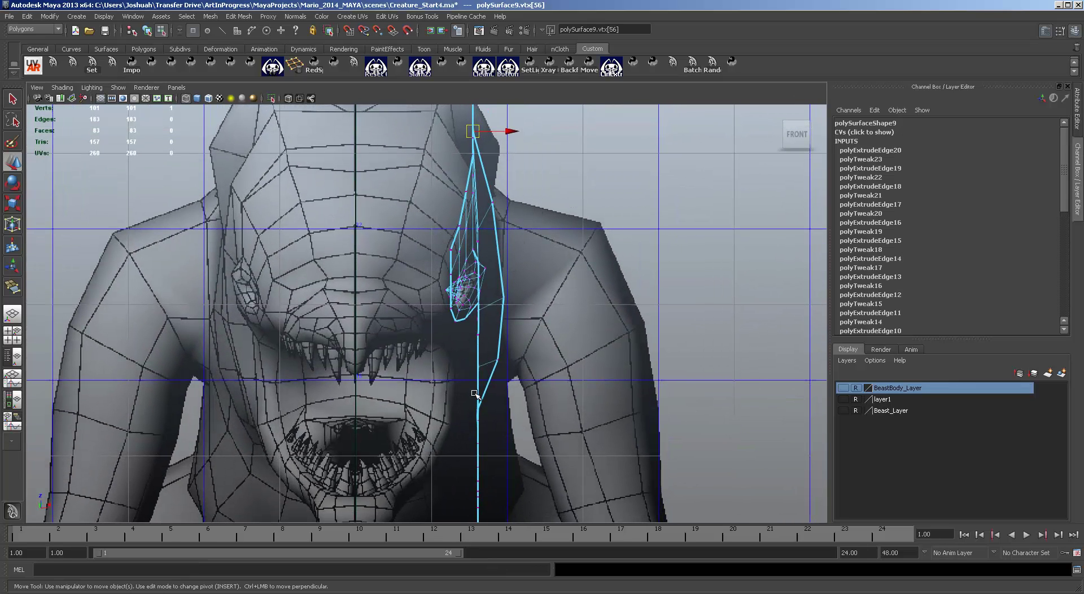
{"action": "middle_click_drag", "start_coordinate": [589, 308], "coordinate": [624, 249], "text": "alt"}
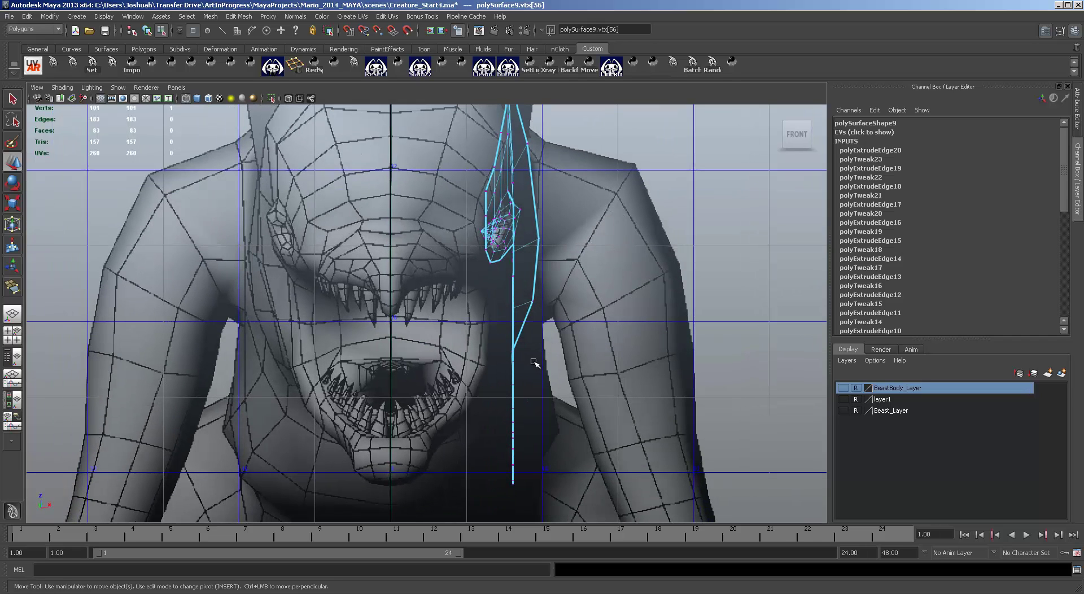
{"action": "left_click_drag", "start_coordinate": [533, 490], "coordinate": [449, 480]}
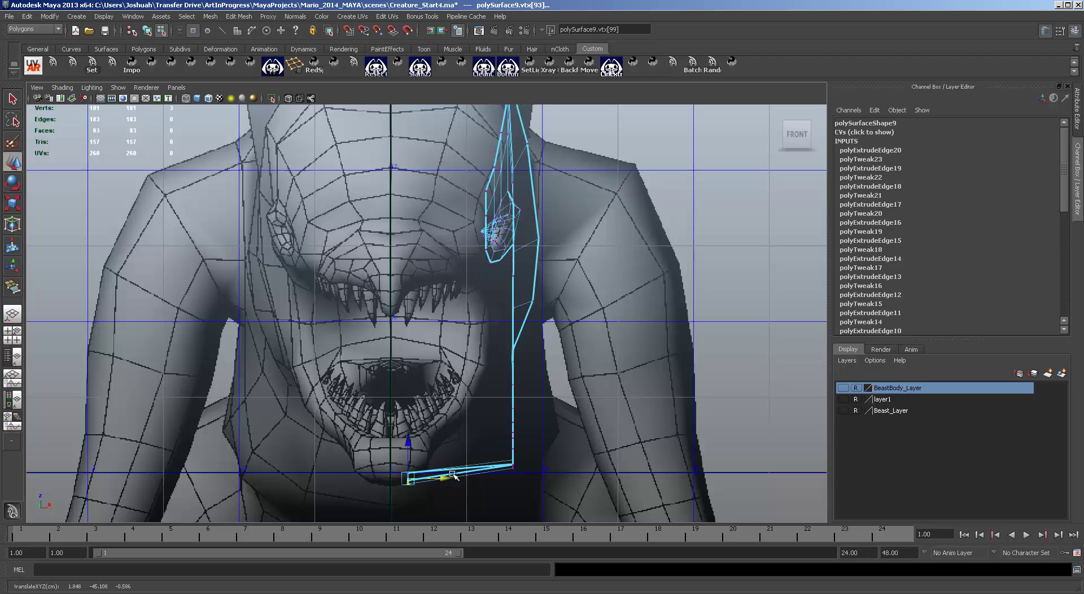
Move the remaining lower jaw and mouth corner vertices inward toward the reference jaw's side outline in the front view.
{"action": "left_click_drag", "start_coordinate": [534, 485], "coordinate": [484, 377]}
{"action": "left_click_drag", "start_coordinate": [547, 429], "coordinate": [501, 427]}
{"action": "left_click_drag", "start_coordinate": [531, 372], "coordinate": [514, 359]}
{"action": "left_click_drag", "start_coordinate": [549, 322], "coordinate": [501, 289]}
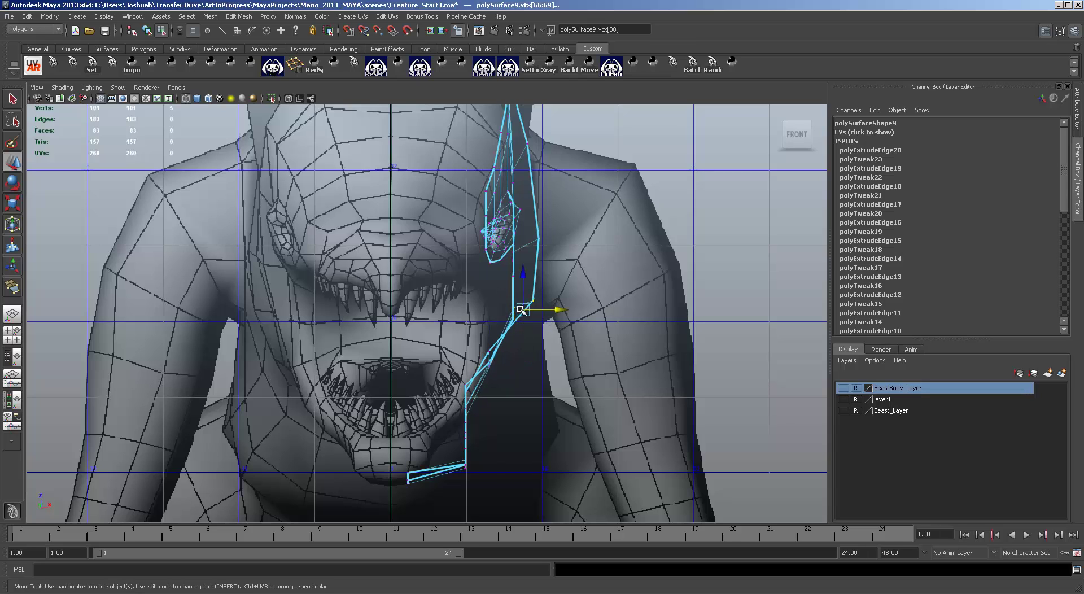
{"action": "left_click", "coordinate": [564, 312]}
{"action": "left_click_drag", "start_coordinate": [550, 338], "coordinate": [538, 310]}
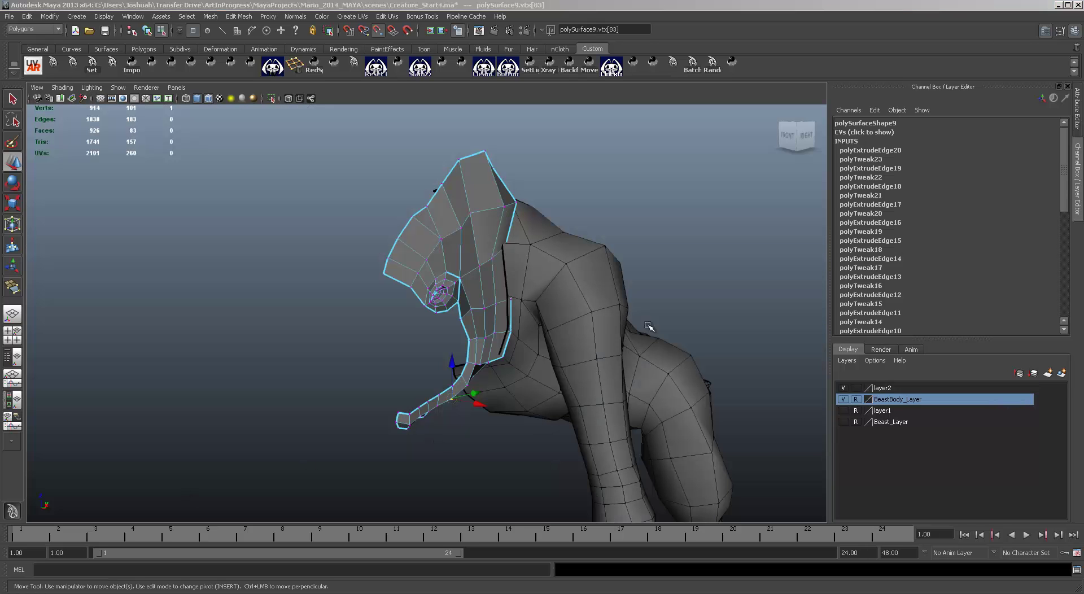
{"action": "left_click_drag", "start_coordinate": [650, 326], "coordinate": [576, 300], "text": "alt"}
{"action": "key", "text": "space"}
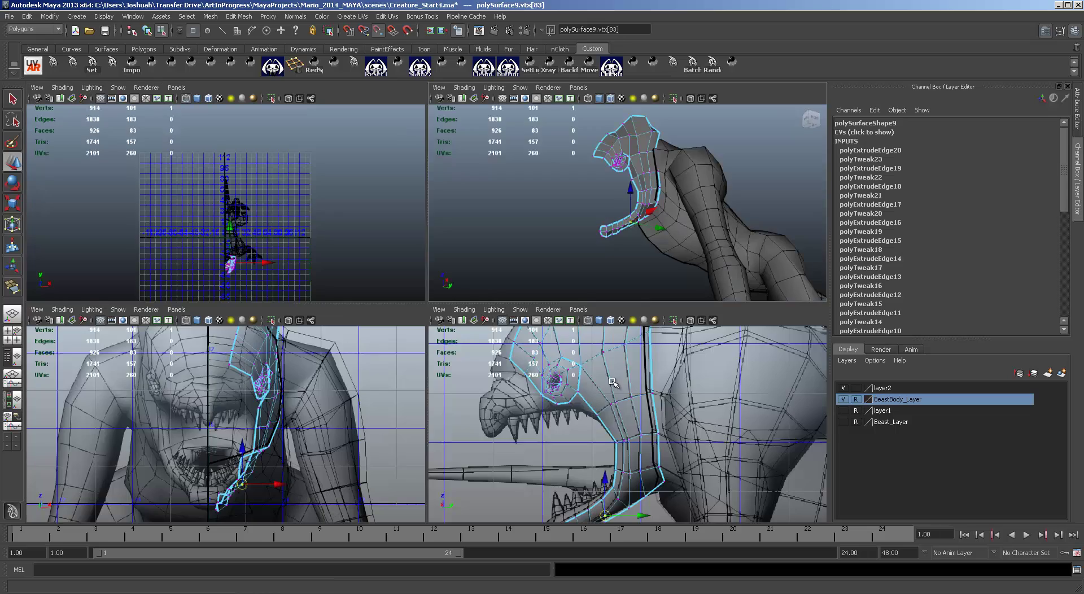
Examine the head's profile and jaw width against the reference in the side, front and perspective views.
{"action": "key", "text": "space"}
{"action": "scroll", "coordinate": [521, 397], "scroll_direction": "up", "scroll_amount": 5}
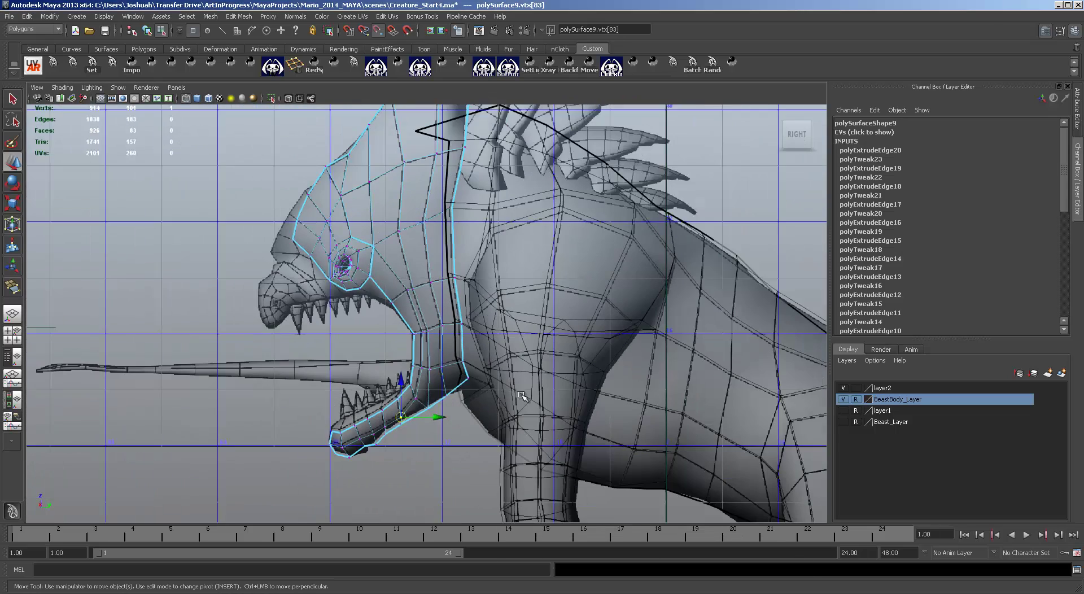
{"action": "middle_click_drag", "start_coordinate": [517, 384], "coordinate": [547, 397], "text": "alt"}
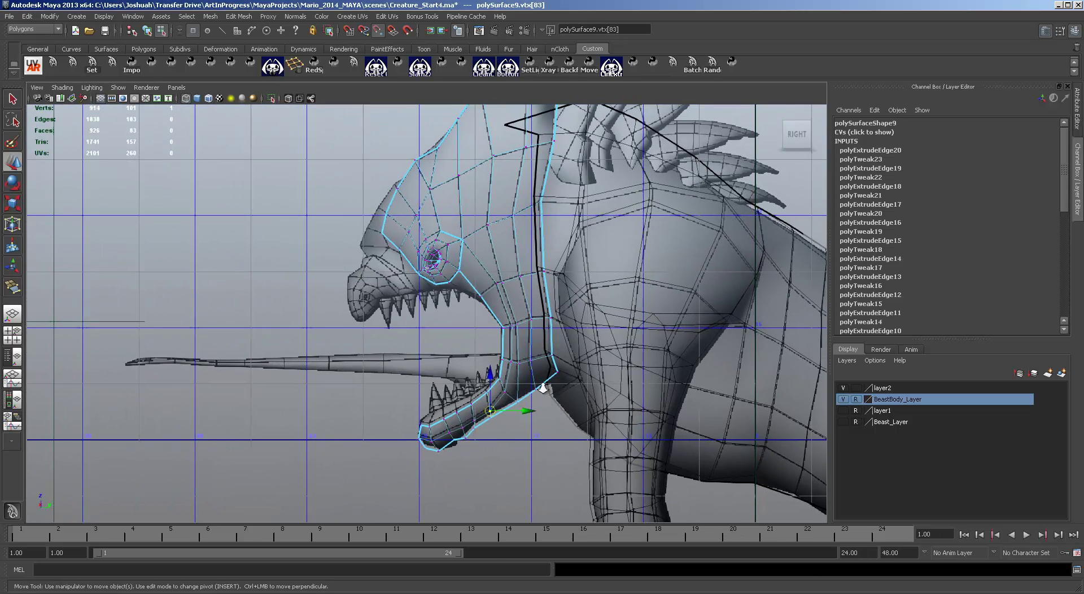
{"action": "scroll", "coordinate": [542, 389], "scroll_direction": "up", "scroll_amount": 2}
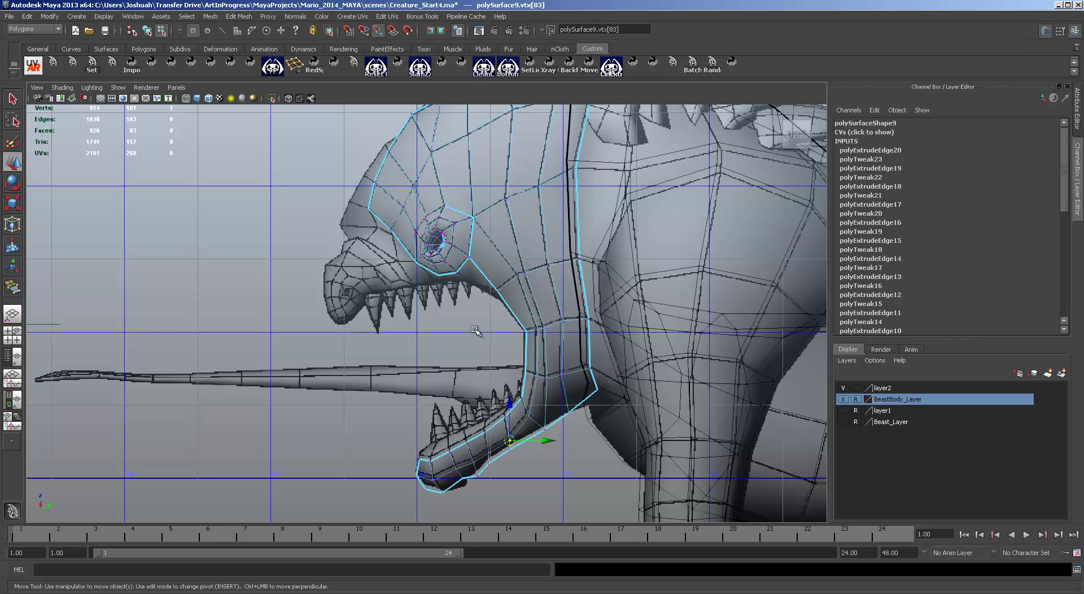
{"action": "key", "text": "space"}
{"action": "key", "text": "space"}
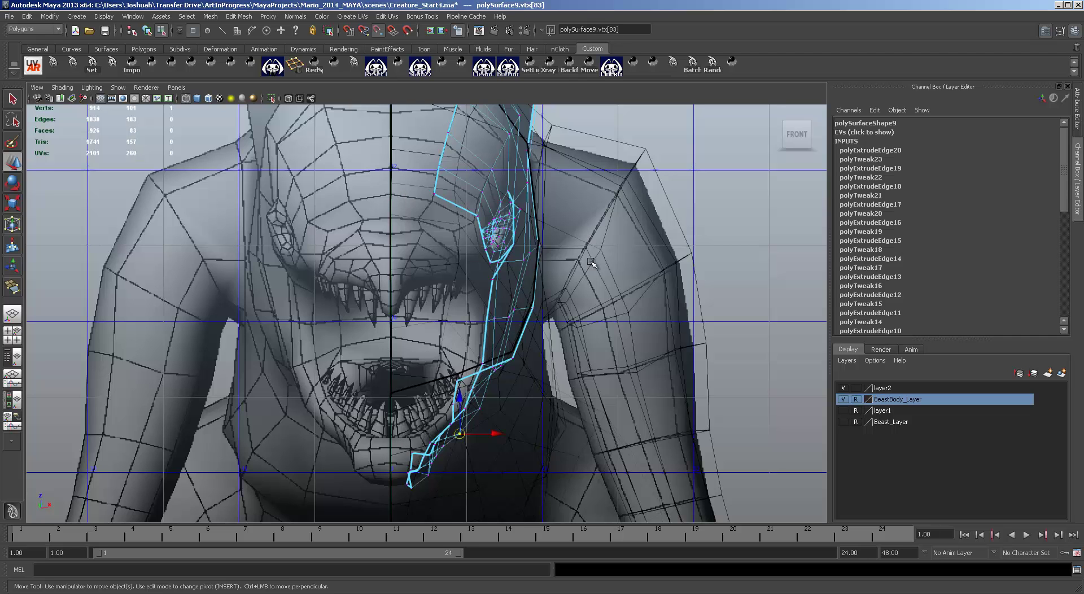
{"action": "scroll", "coordinate": [541, 314], "scroll_direction": "down", "scroll_amount": 5}
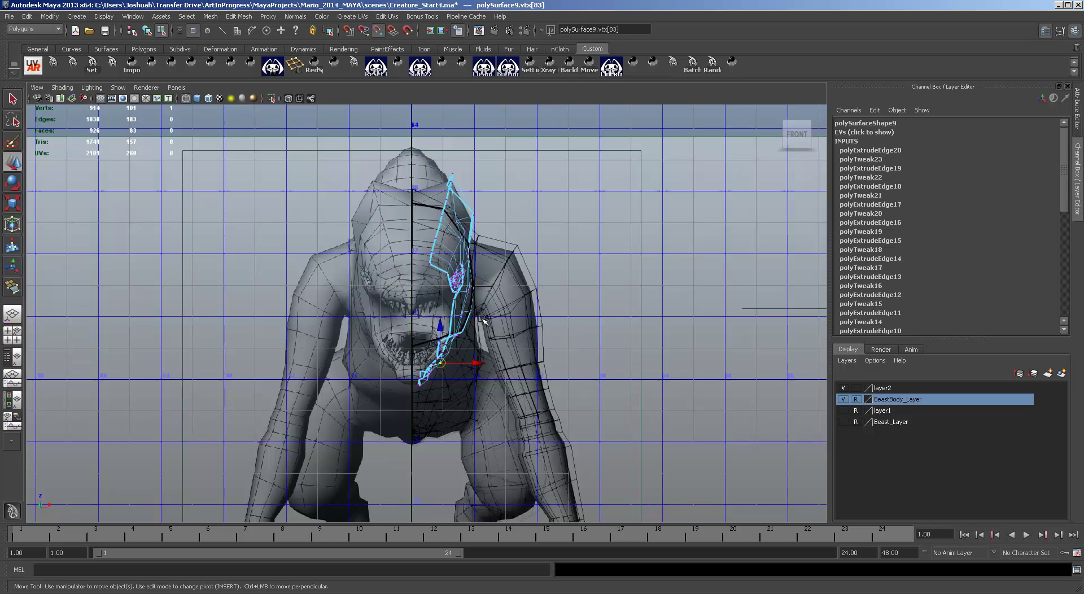
{"action": "key", "text": "space"}
{"action": "key", "text": "space"}
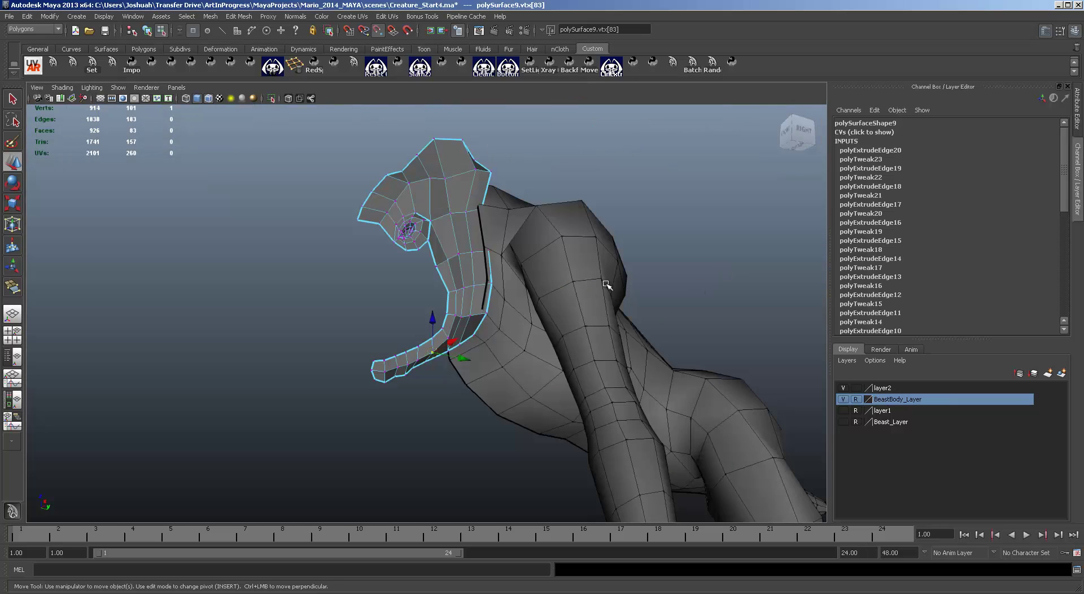
{"action": "left_click_drag", "start_coordinate": [606, 285], "coordinate": [592, 318], "text": "alt"}
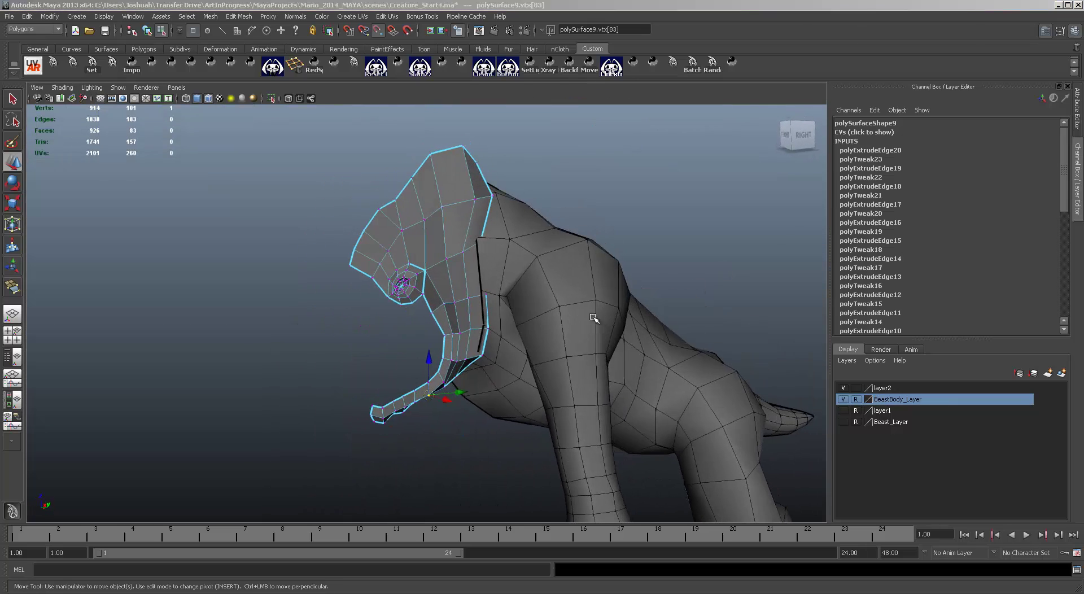
{"action": "key", "text": "space"}
{"action": "key", "text": "space"}
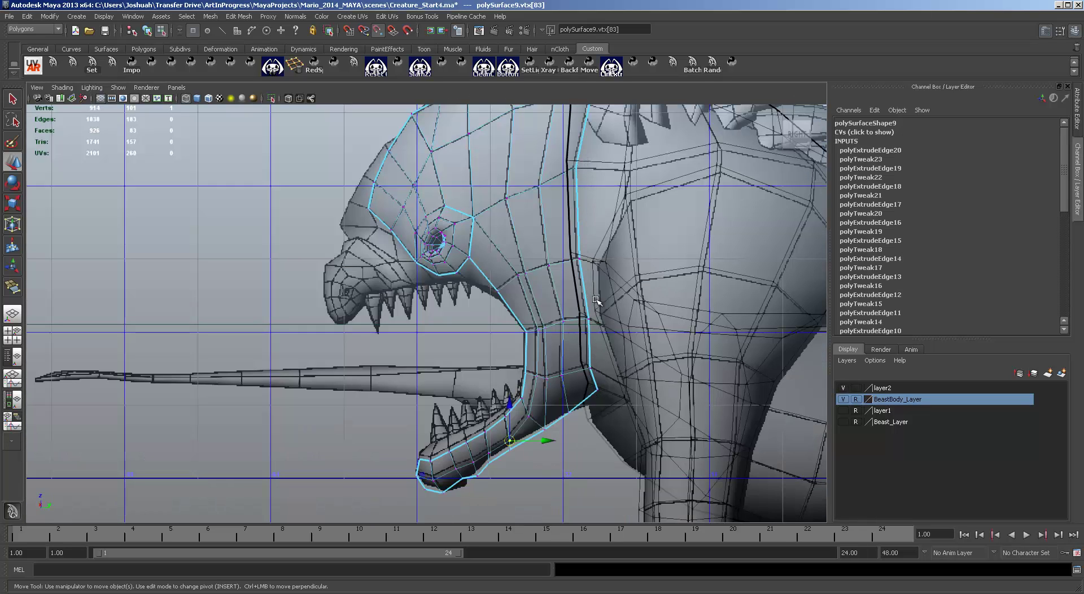
Examine the gap between the head's rear border and the body's neck from the front and from below.
{"action": "key", "text": "space"}
{"action": "left_click_drag", "start_coordinate": [652, 225], "coordinate": [762, 233], "text": "alt"}
{"action": "middle_click_drag", "start_coordinate": [754, 193], "coordinate": [704, 271], "text": "alt"}
{"action": "scroll", "coordinate": [247, 397], "scroll_direction": "up", "scroll_amount": 5}
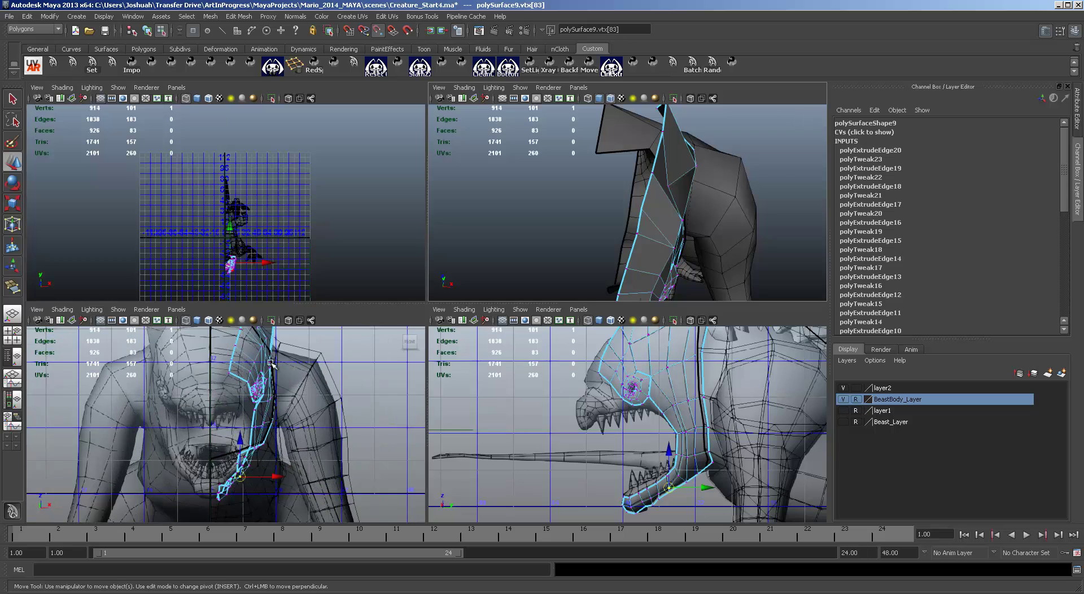
{"action": "middle_click_drag", "start_coordinate": [273, 365], "coordinate": [283, 430], "text": "alt"}
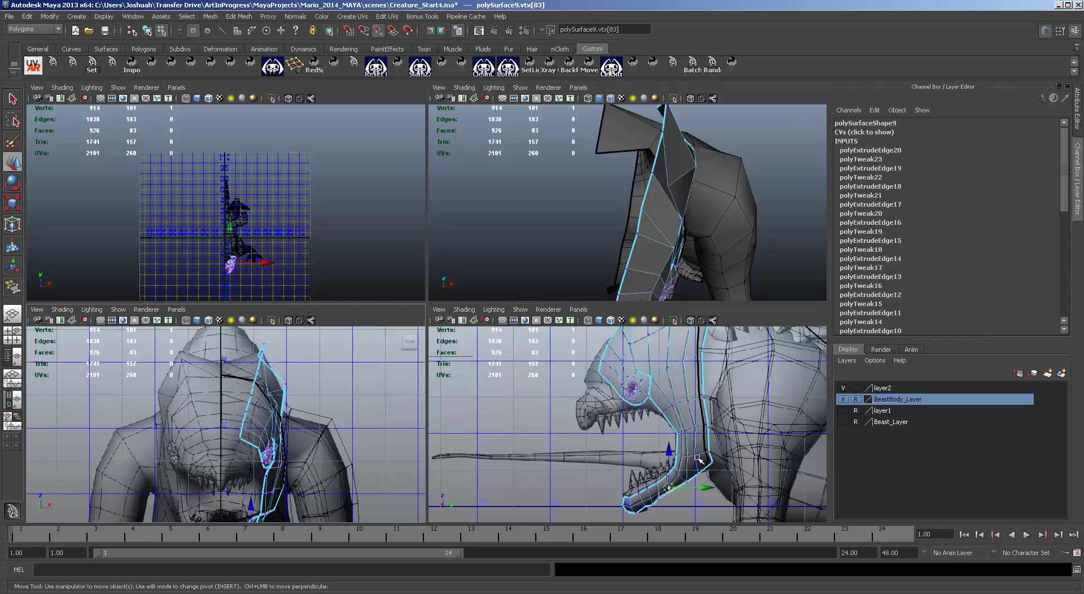
{"action": "left_click_drag", "start_coordinate": [678, 231], "coordinate": [703, 131], "text": "alt"}
{"action": "left_click_drag", "start_coordinate": [644, 202], "coordinate": [638, 172], "text": "alt"}
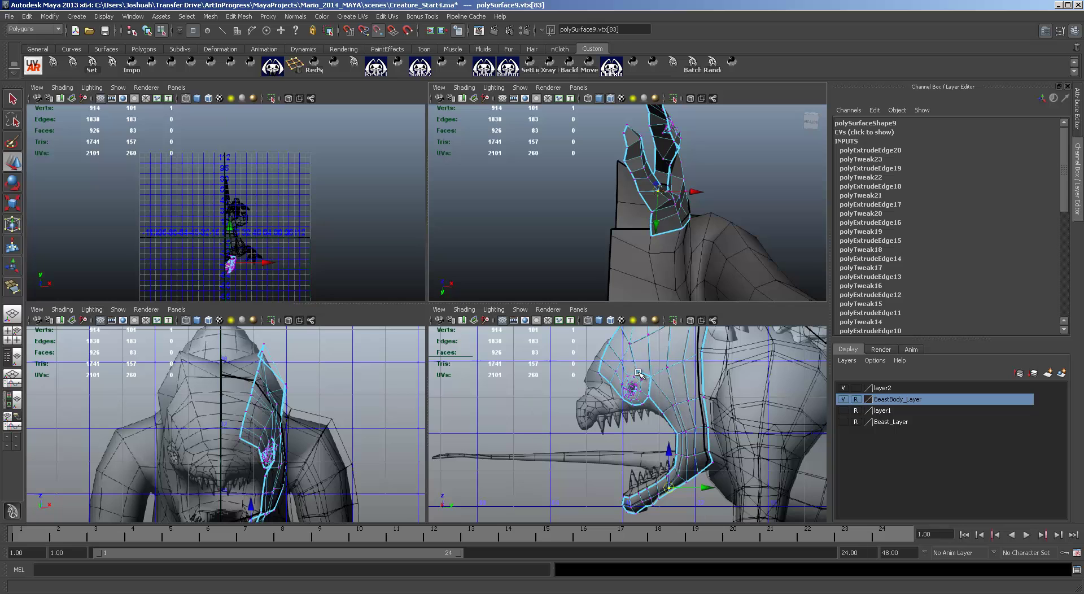
{"action": "left_click_drag", "start_coordinate": [701, 237], "coordinate": [606, 199], "text": "alt"}
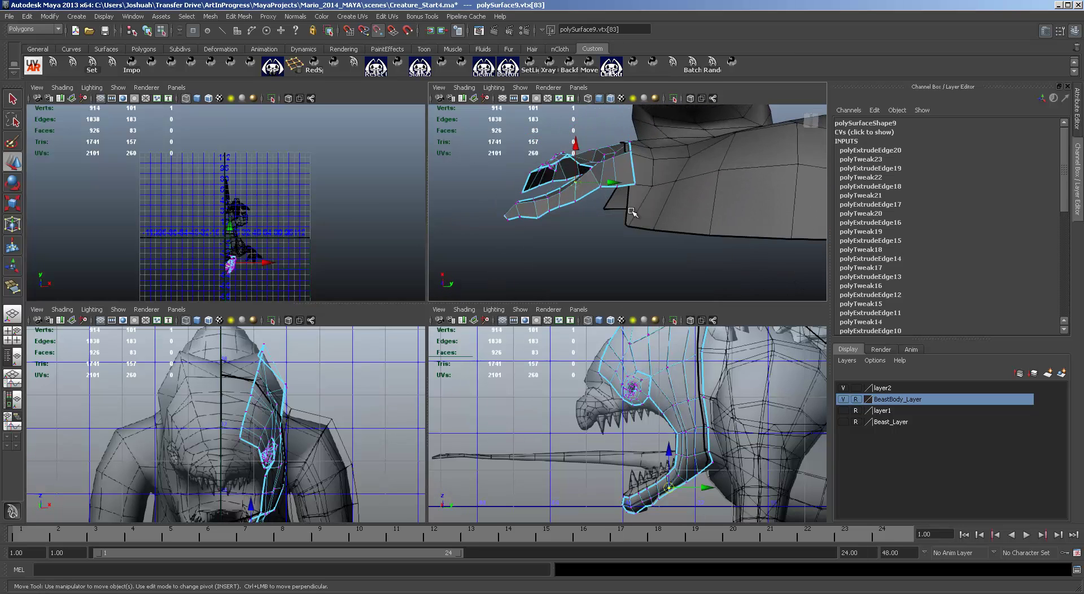
Snap the three lower rear border vertices of the head, down to the jaw corner, onto the body's neck border vertices.
{"action": "key", "text": "space"}
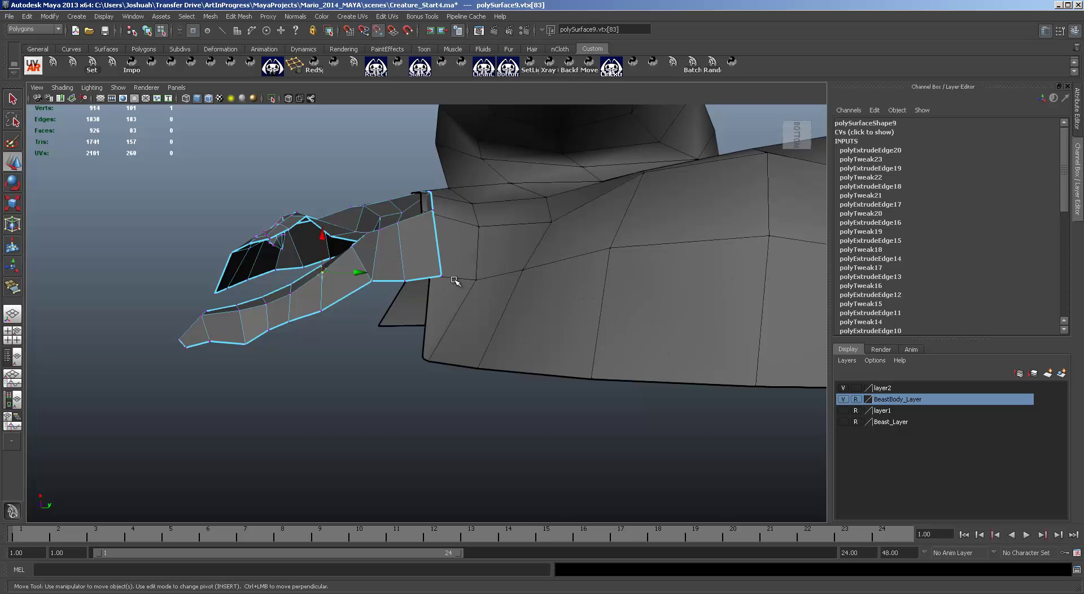
{"action": "left_click_drag", "start_coordinate": [467, 303], "coordinate": [442, 261], "text": "alt"}
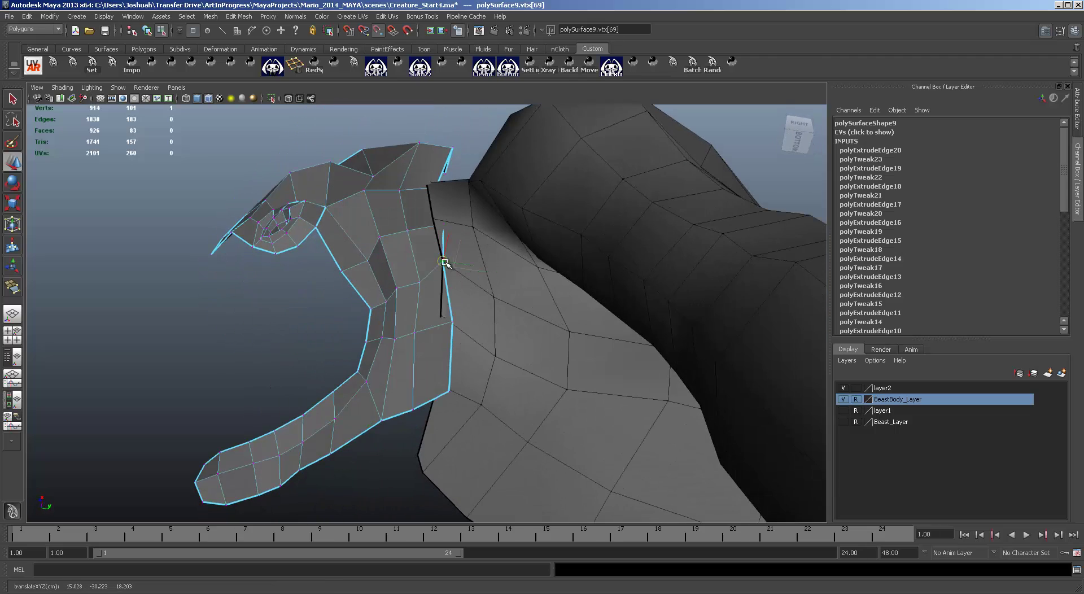
{"action": "left_click", "coordinate": [452, 316]}
{"action": "left_click_drag", "start_coordinate": [452, 316], "coordinate": [442, 316]}
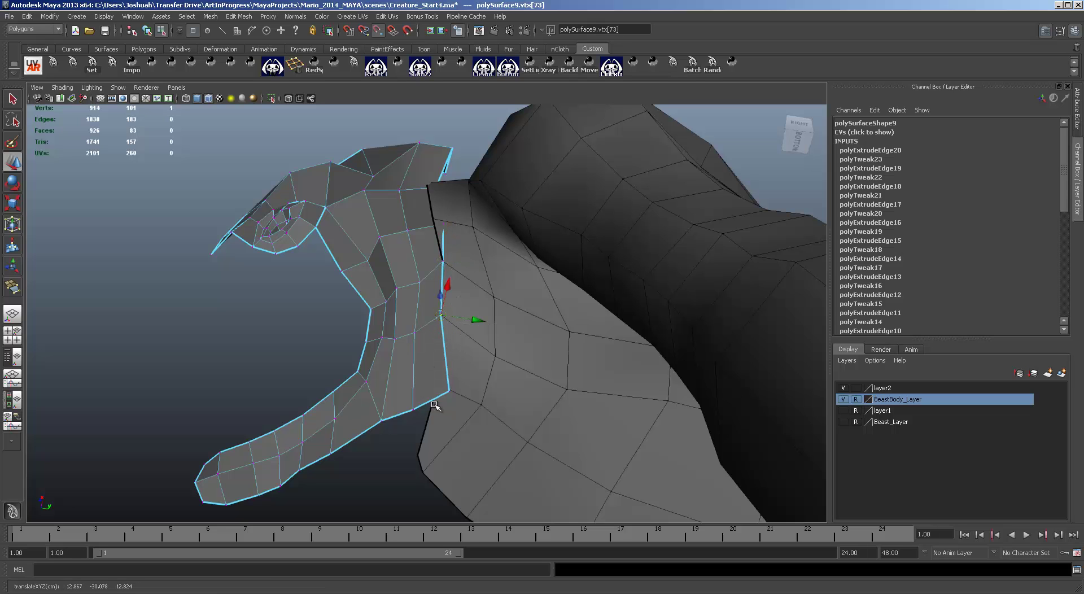
{"action": "left_click", "coordinate": [452, 389]}
{"action": "left_click_drag", "start_coordinate": [451, 390], "coordinate": [441, 389]}
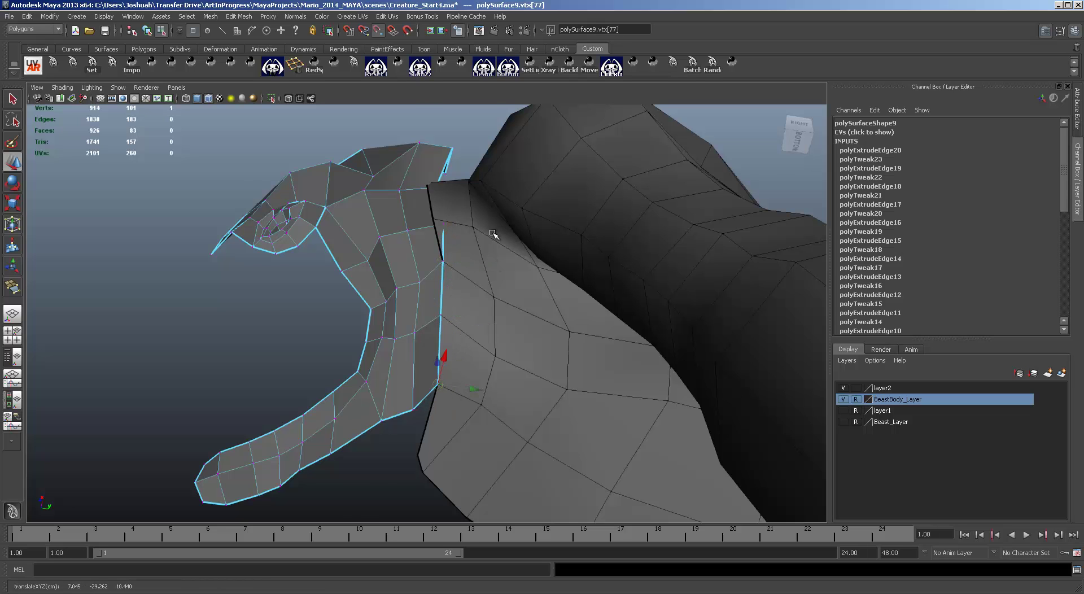
Snap the next two rear border vertices up the side of the head onto the body's neck border.
{"action": "left_click_drag", "start_coordinate": [491, 235], "coordinate": [439, 286], "text": "alt"}
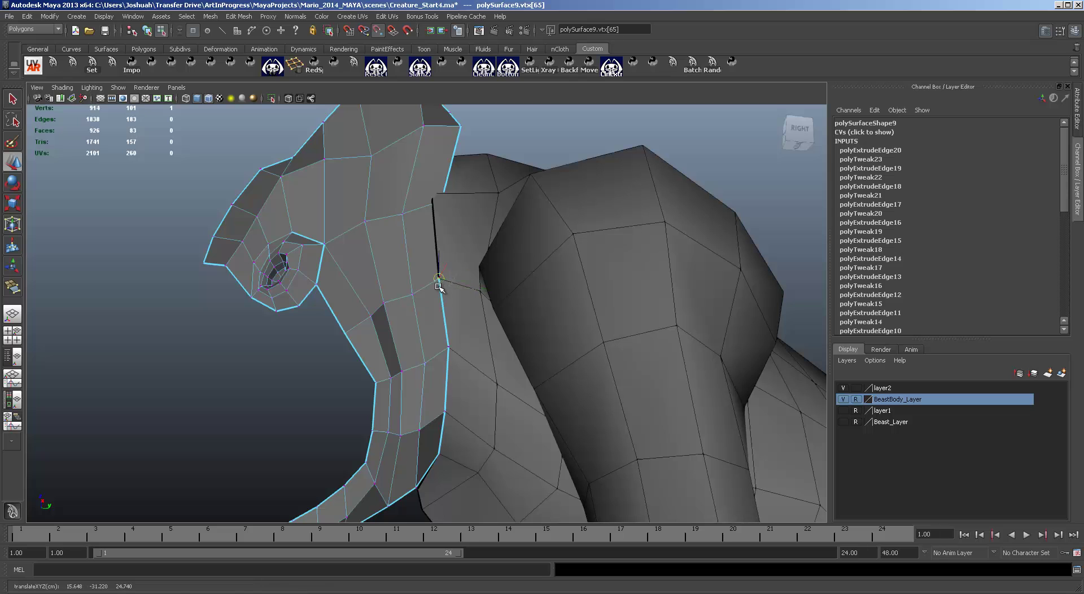
{"action": "left_click_drag", "start_coordinate": [471, 219], "coordinate": [401, 339], "text": "alt"}
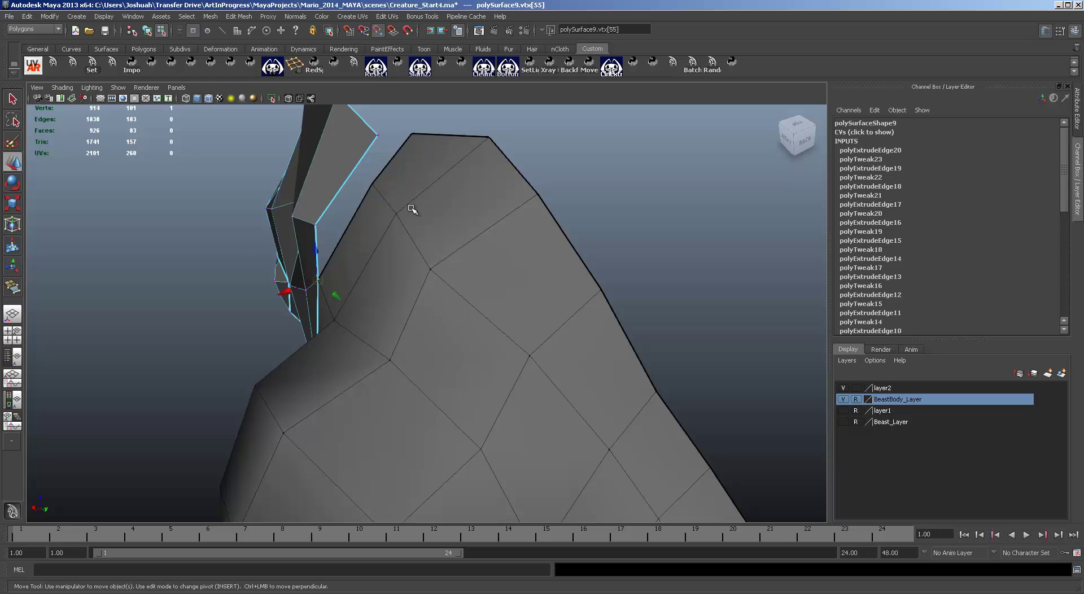
{"action": "scroll", "coordinate": [412, 209], "scroll_direction": "down", "scroll_amount": 3}
{"action": "mouse_move", "coordinate": [411, 209]}
{"action": "left_mouse_down", "text": "alt"}
{"action": "mouse_move", "coordinate": [371, 235]}
{"action": "mouse_move", "coordinate": [411, 209]}
{"action": "left_mouse_up", "text": "alt"}
{"action": "scroll", "coordinate": [412, 210], "scroll_direction": "up", "scroll_amount": 3}
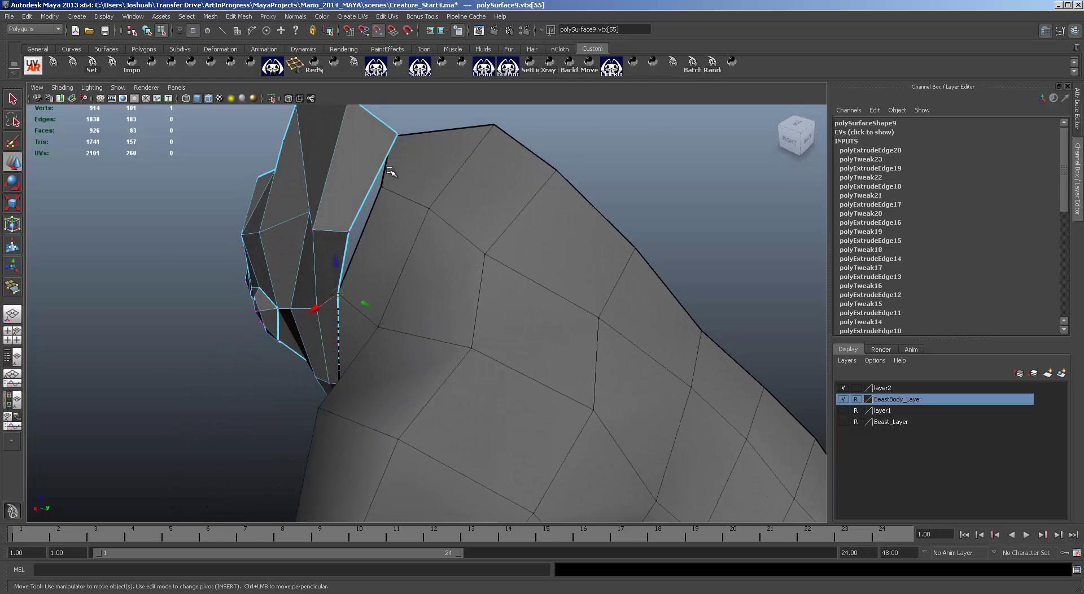
Select the chain of border edges along the head's upper midline, from the front brow edge to the rear top corner.
{"action": "left_click_drag", "start_coordinate": [390, 170], "coordinate": [351, 287], "text": "alt"}
{"action": "key", "text": "F10"}
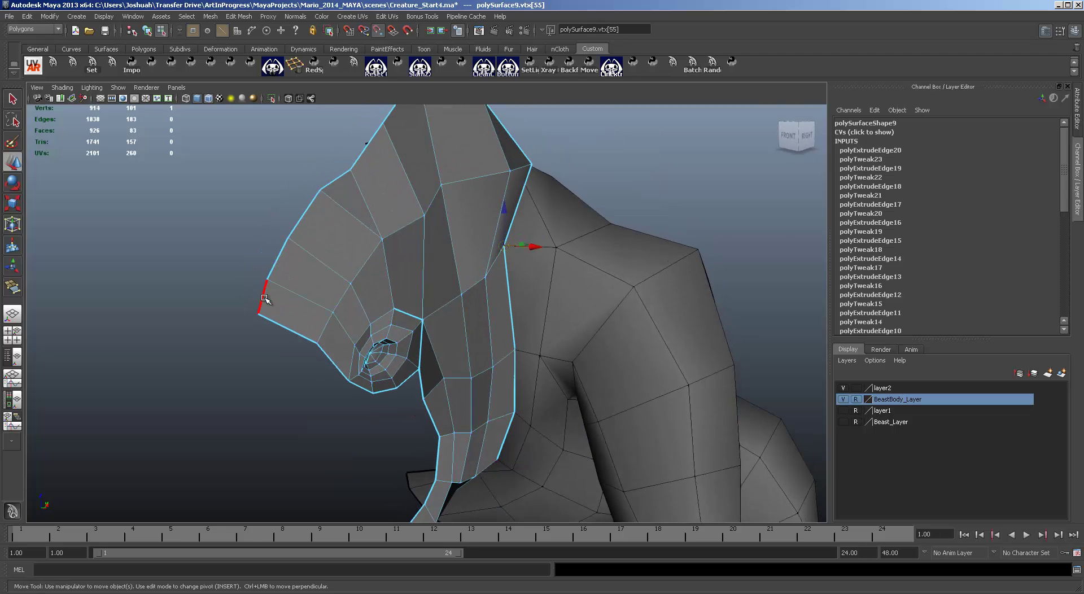
{"action": "left_click", "coordinate": [262, 295]}
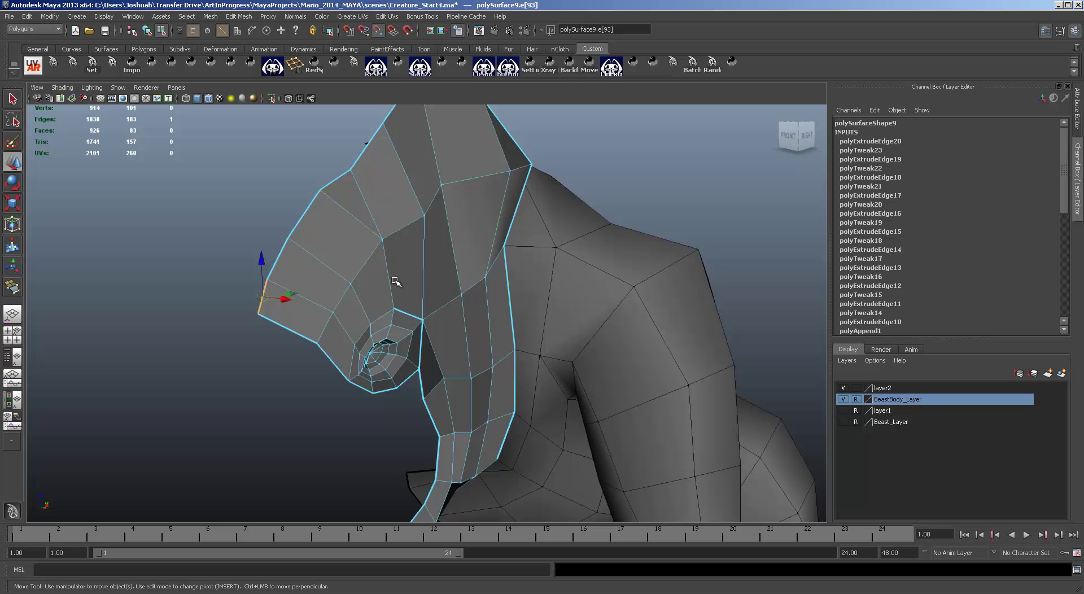
{"action": "left_click_drag", "start_coordinate": [410, 269], "coordinate": [357, 270], "text": "alt"}
{"action": "left_click_drag", "start_coordinate": [434, 196], "coordinate": [395, 213], "text": "alt"}
{"action": "left_click", "coordinate": [393, 192], "text": "shift"}
{"action": "double_click", "coordinate": [393, 192], "text": "shift"}
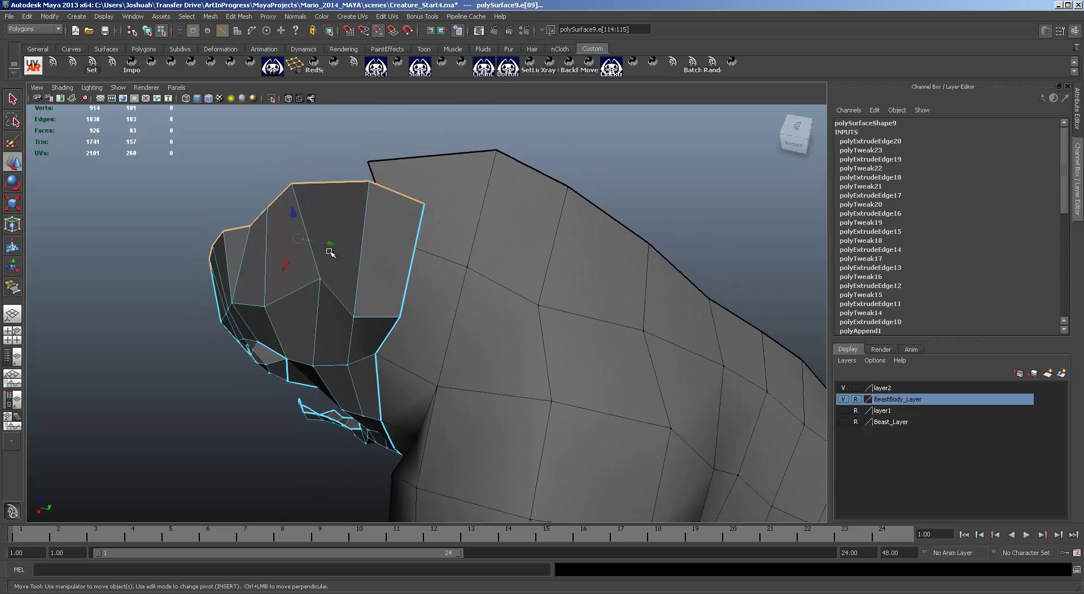
{"action": "left_click_drag", "start_coordinate": [275, 295], "coordinate": [395, 273], "text": "alt"}
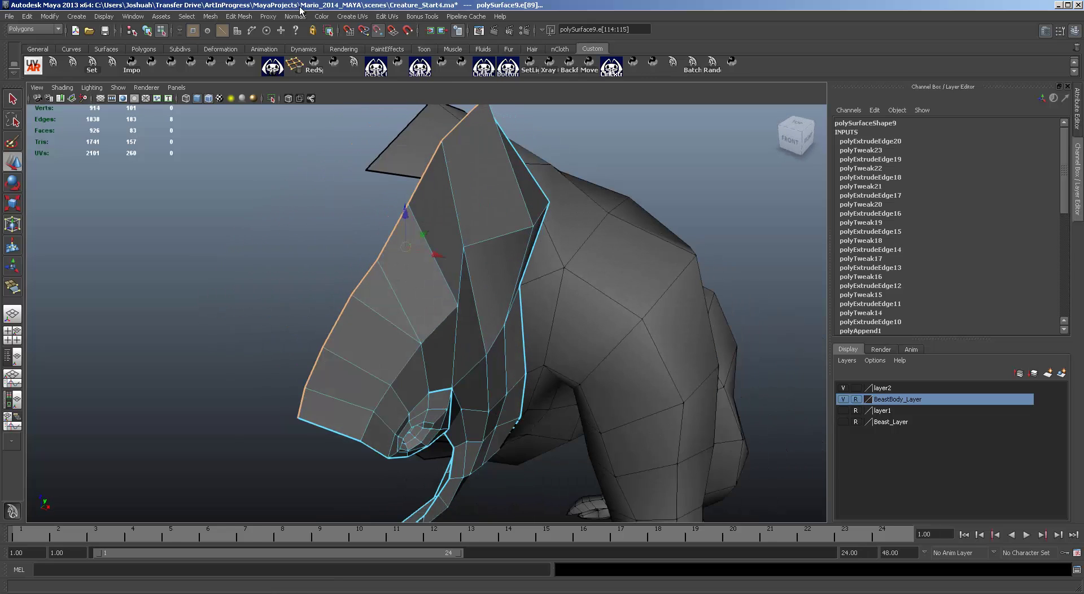
Extrude the selected border edges along the forehead and move the new edges toward the head's centre.
{"action": "left_click", "coordinate": [237, 17]}
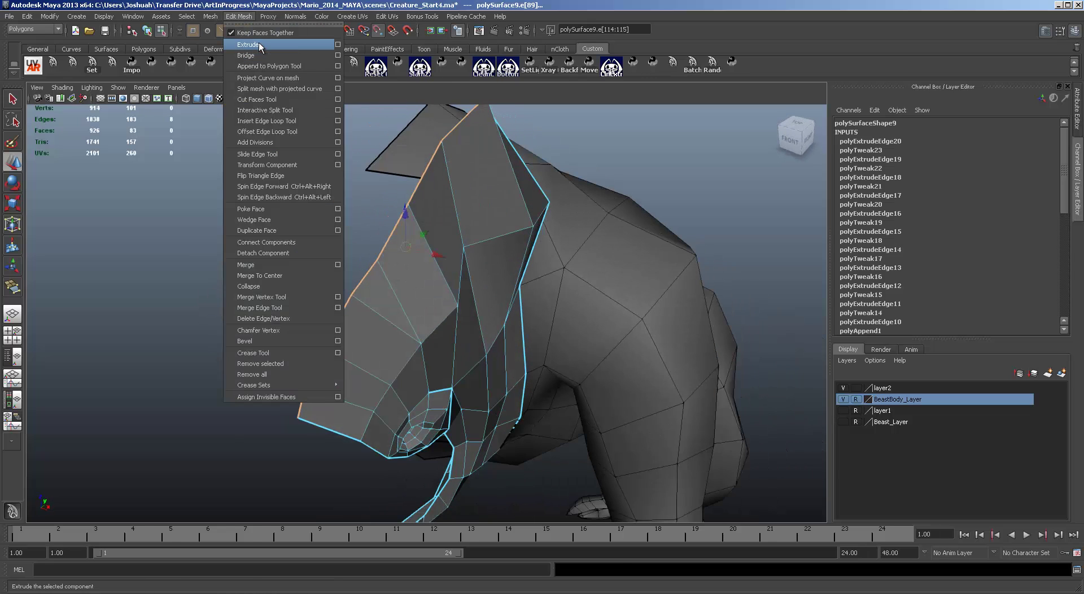
{"action": "left_click", "coordinate": [248, 45]}
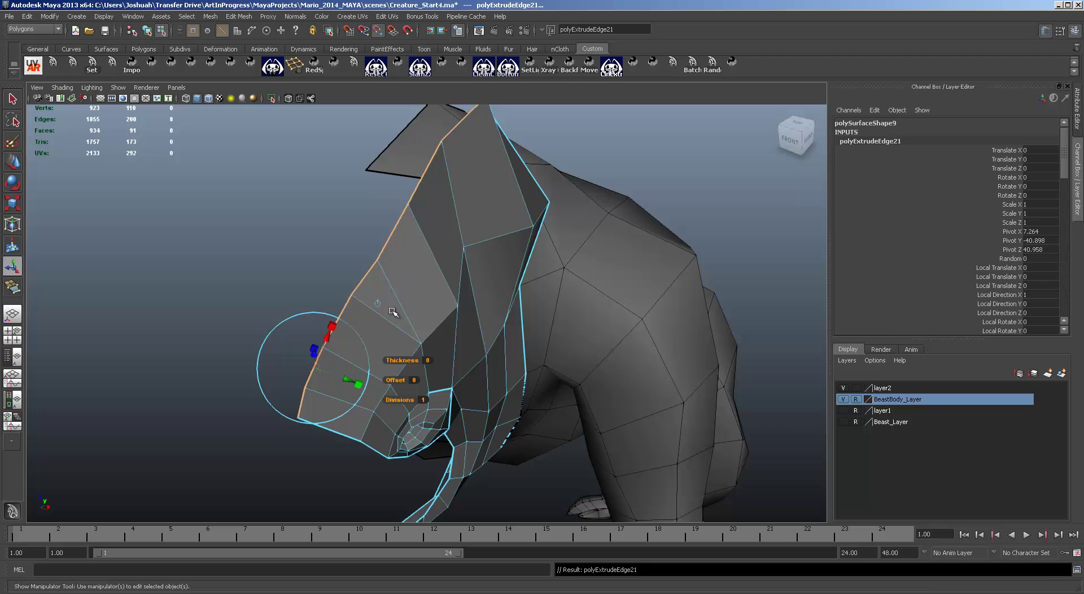
{"action": "key", "text": "w"}
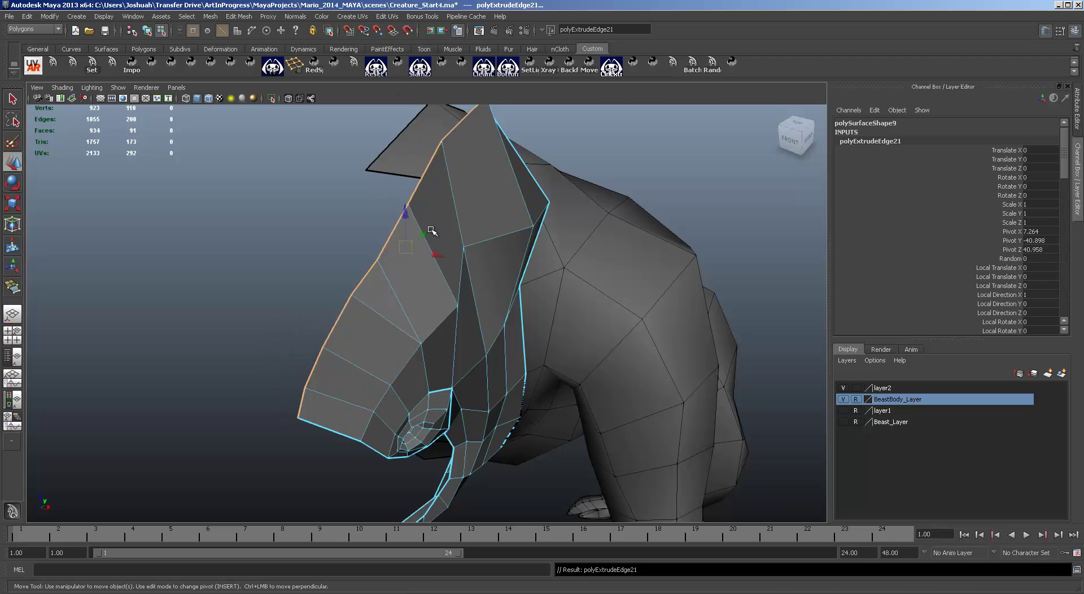
{"action": "left_click_drag", "start_coordinate": [437, 257], "coordinate": [394, 269]}
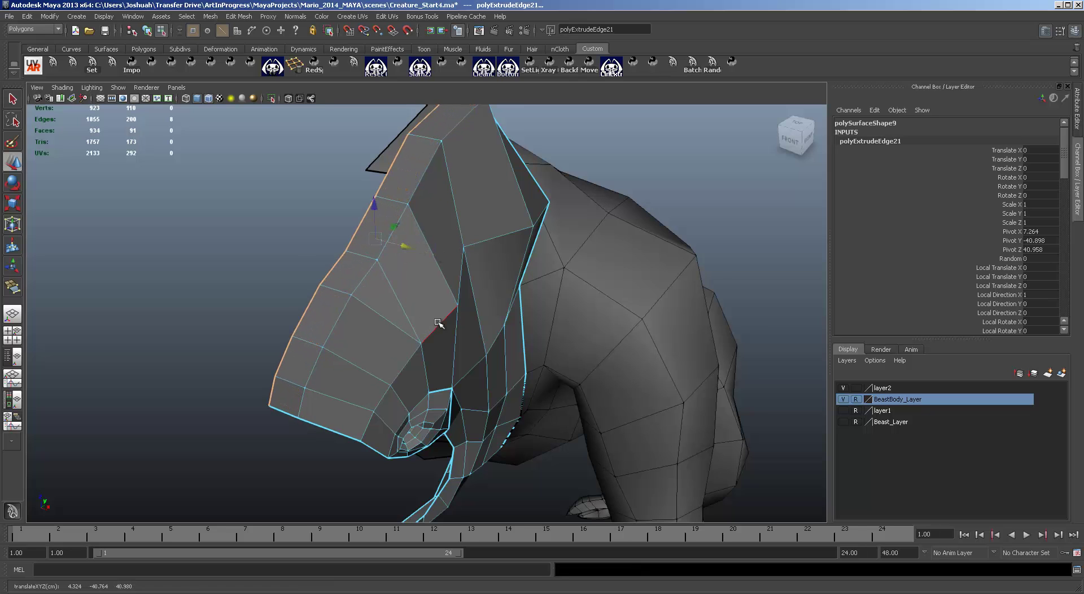
Straighten the extruded forehead edges along X and align them with the model's centre line in the front view.
{"action": "left_click_drag", "start_coordinate": [440, 323], "coordinate": [491, 310], "text": "alt"}
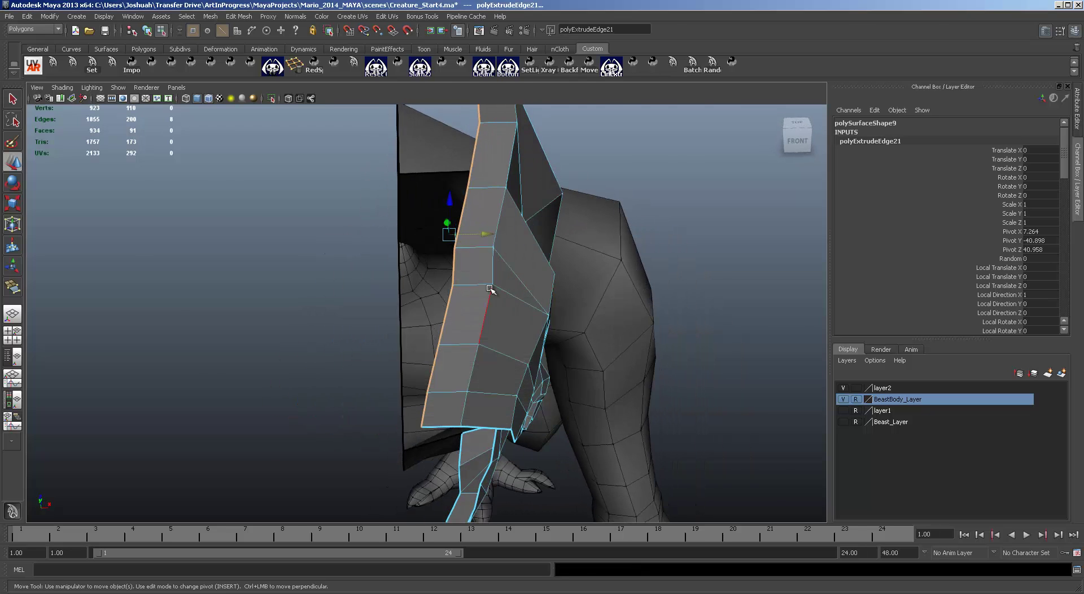
{"action": "key", "text": "space"}
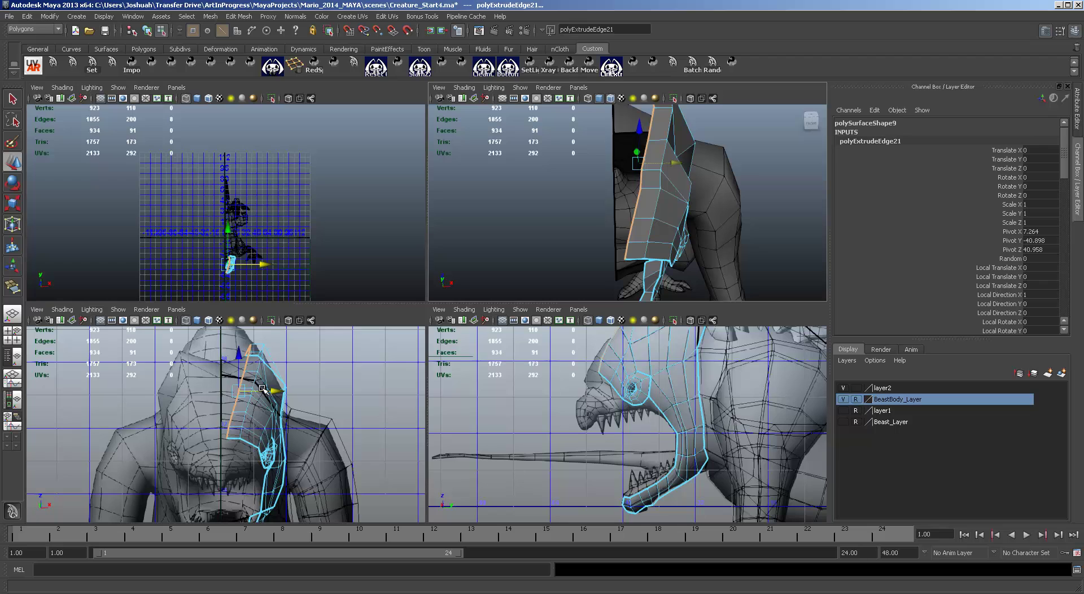
{"action": "key", "text": "r"}
{"action": "left_click_drag", "start_coordinate": [285, 391], "coordinate": [259, 392]}
{"action": "key", "text": "w"}
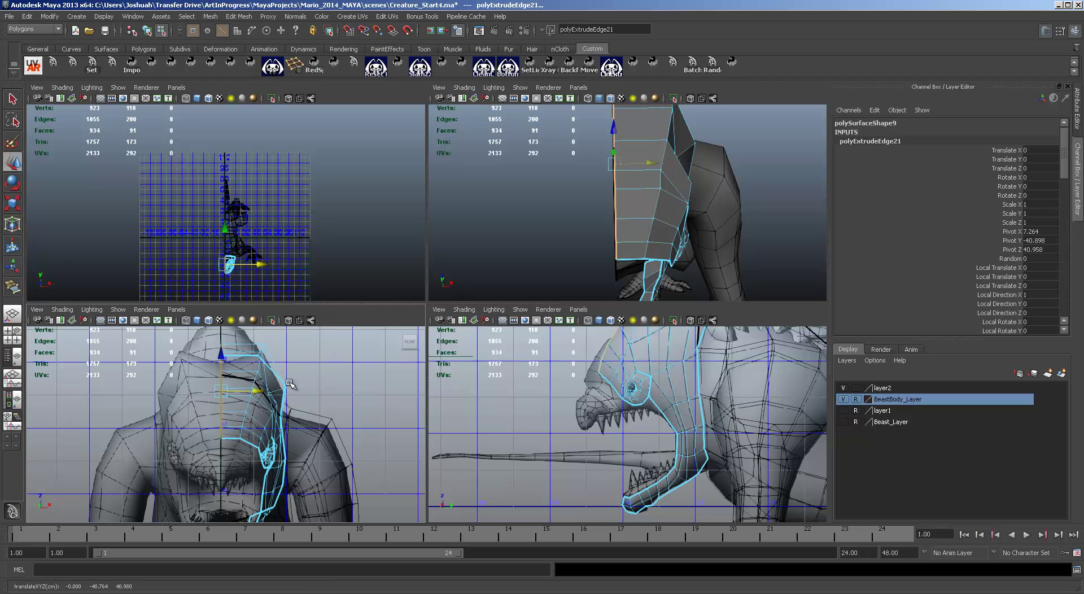
Examine the extended forehead strip in perspective and side view, including the gap to the body behind and below the head.
{"action": "left_click_drag", "start_coordinate": [734, 199], "coordinate": [510, 242], "text": "alt"}
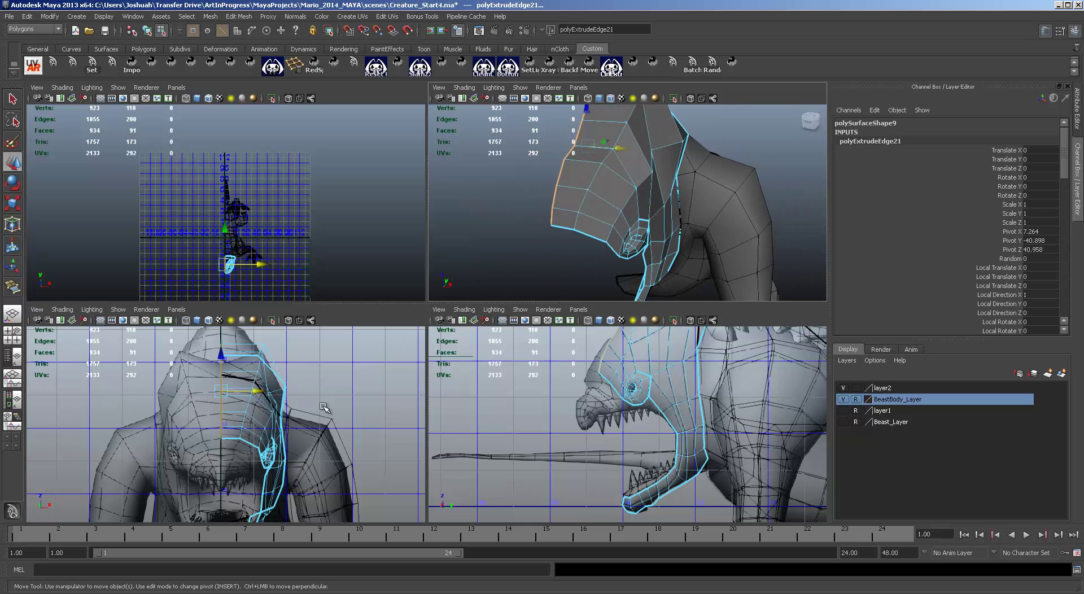
{"action": "key", "text": "space"}
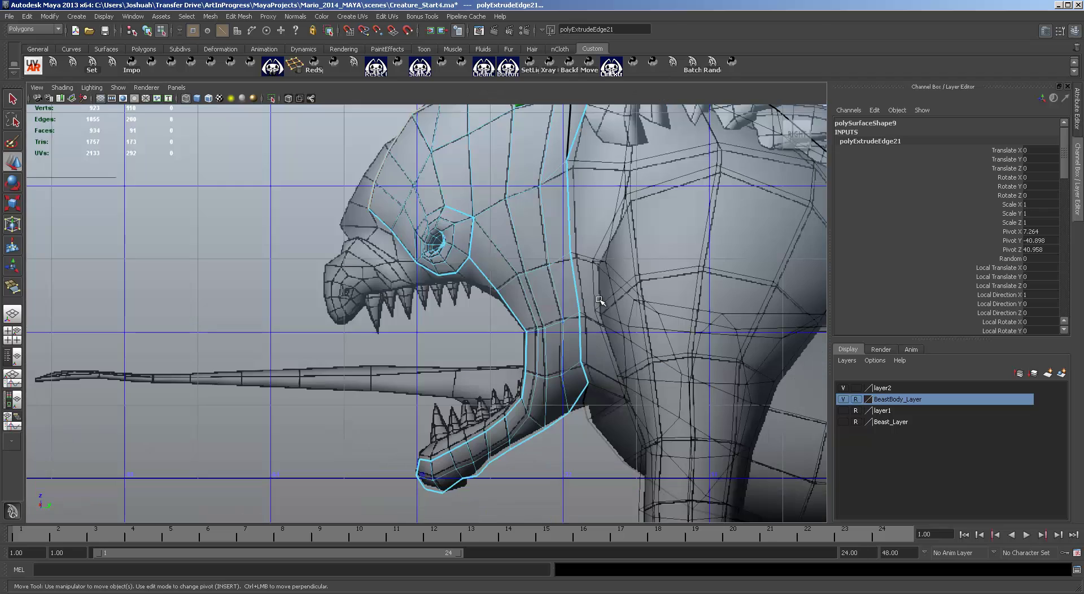
{"action": "scroll", "coordinate": [621, 395], "scroll_direction": "up", "scroll_amount": 5}
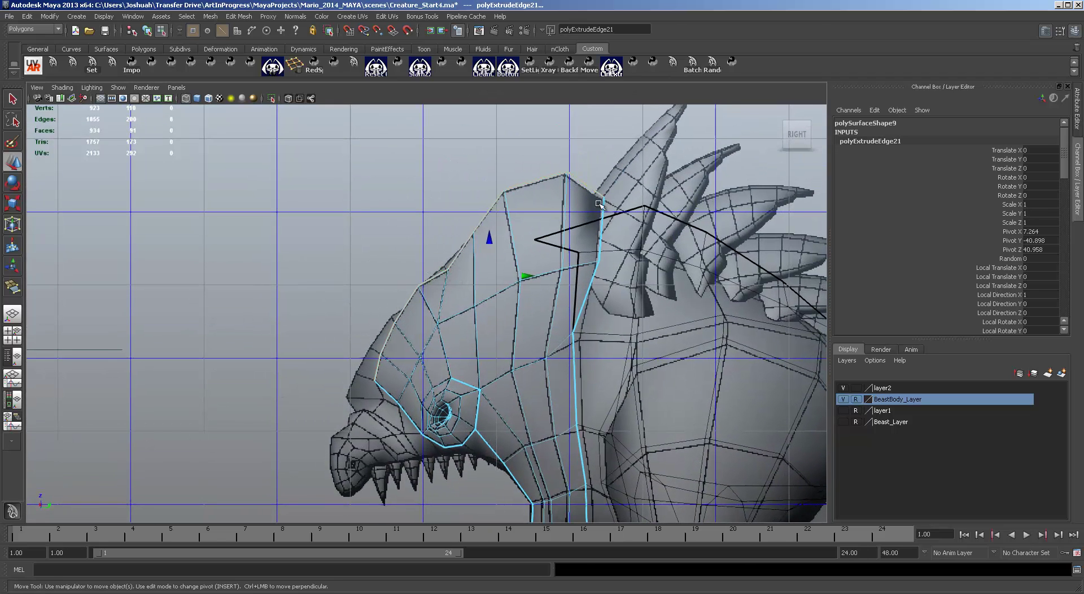
{"action": "key", "text": "space"}
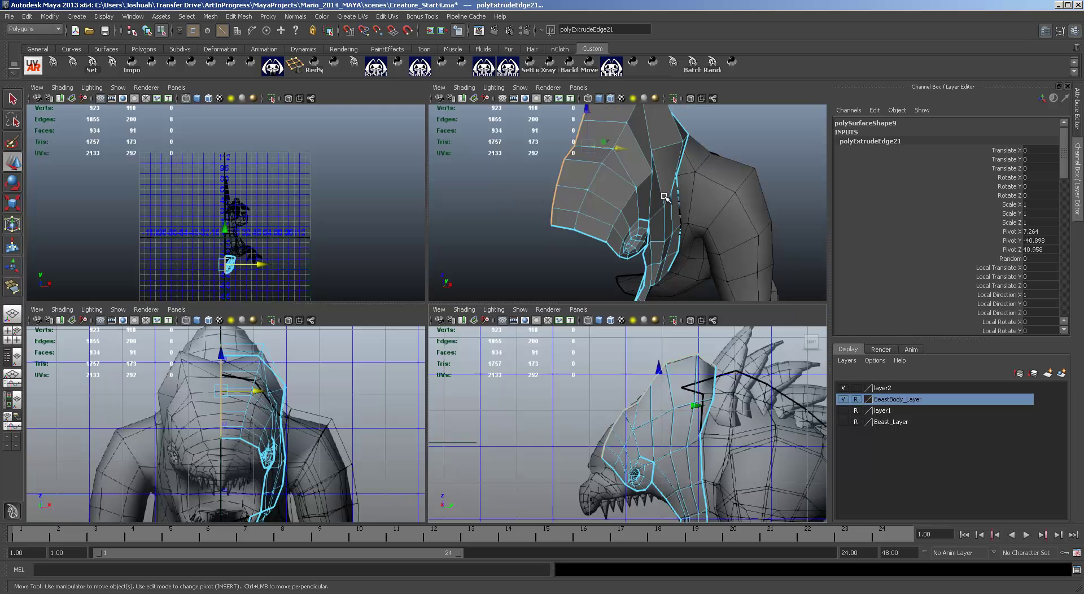
{"action": "scroll", "coordinate": [625, 165], "scroll_direction": "up", "scroll_amount": 5}
{"action": "left_click_drag", "start_coordinate": [625, 165], "coordinate": [641, 242], "text": "alt"}
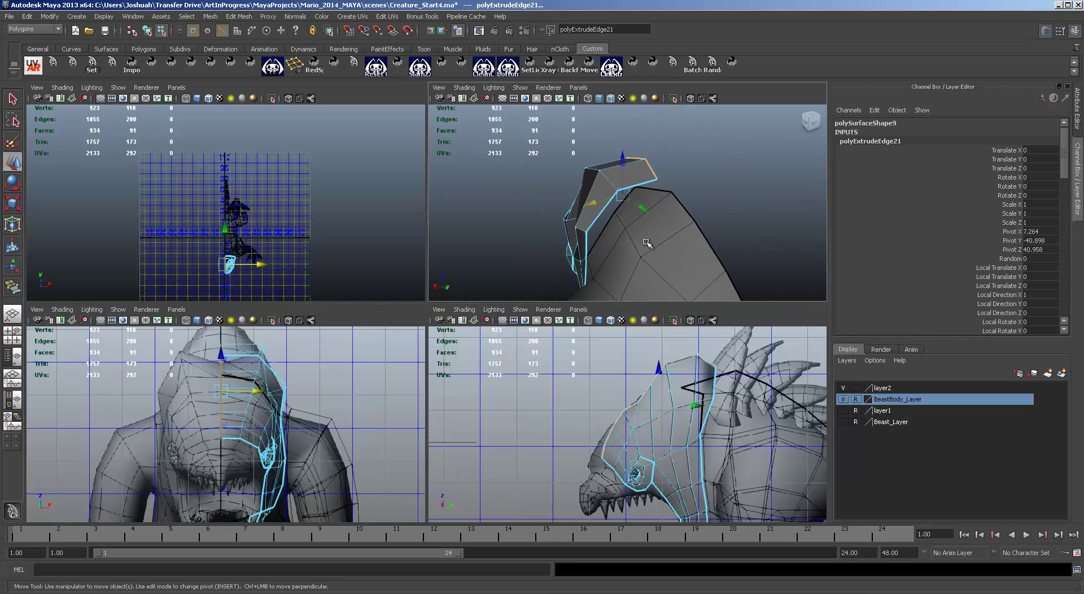
{"action": "key", "text": "space"}
{"action": "left_click_drag", "start_coordinate": [612, 283], "coordinate": [450, 310], "text": "alt"}
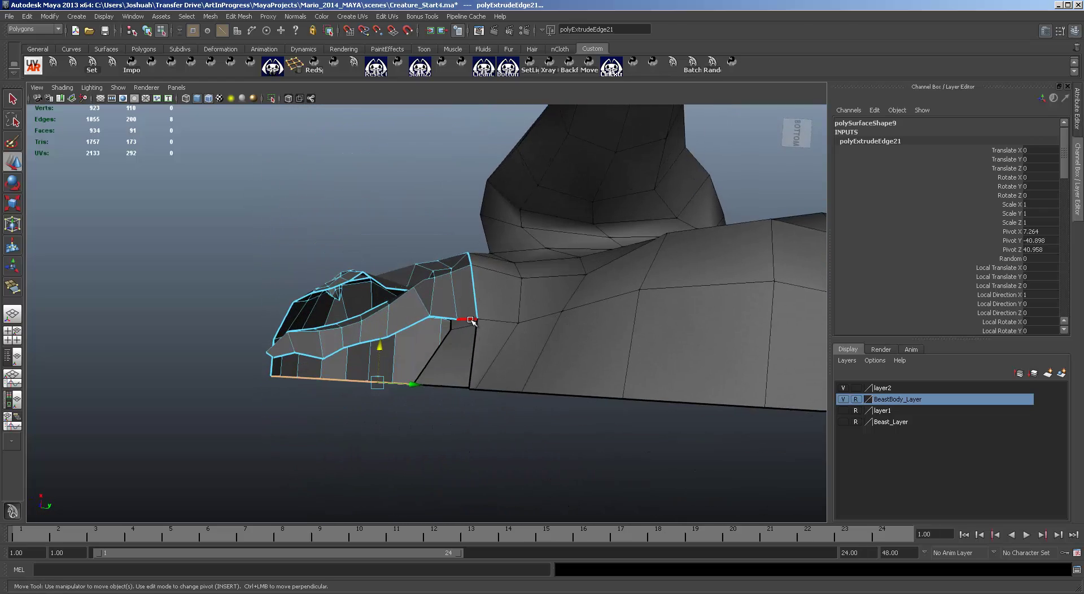
Select the border edges along the underside of the lower jaw and extrude them past the model's centre.
{"action": "left_click", "coordinate": [472, 321]}
{"action": "left_click_drag", "start_coordinate": [374, 356], "coordinate": [450, 338], "text": "alt"}
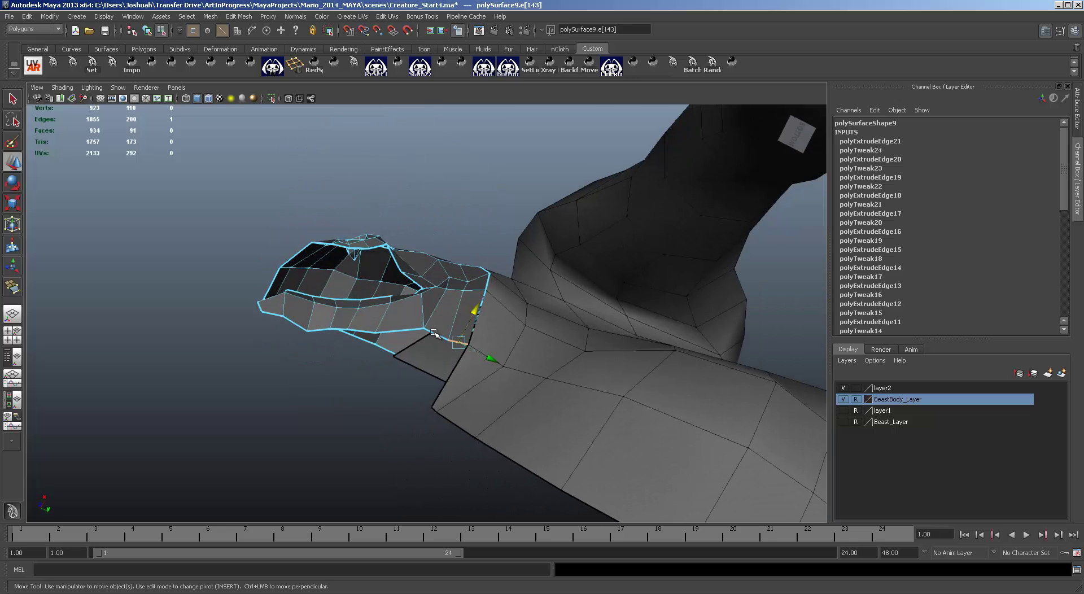
{"action": "double_click", "coordinate": [276, 315]}
{"action": "left_click_drag", "start_coordinate": [361, 329], "coordinate": [339, 375], "text": "alt"}
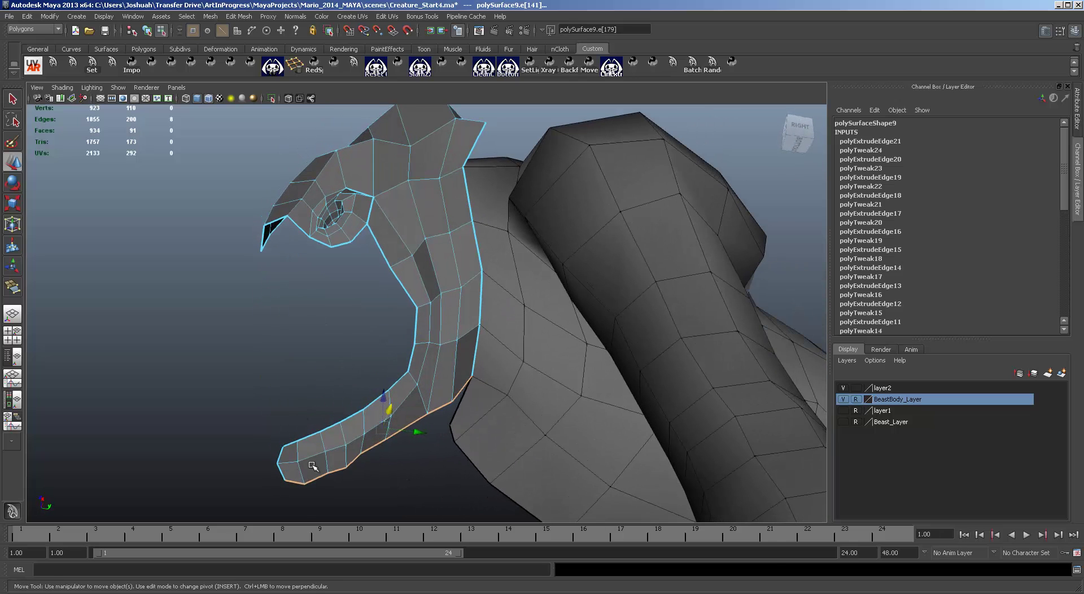
{"action": "left_click_drag", "start_coordinate": [465, 443], "coordinate": [411, 353], "text": "alt"}
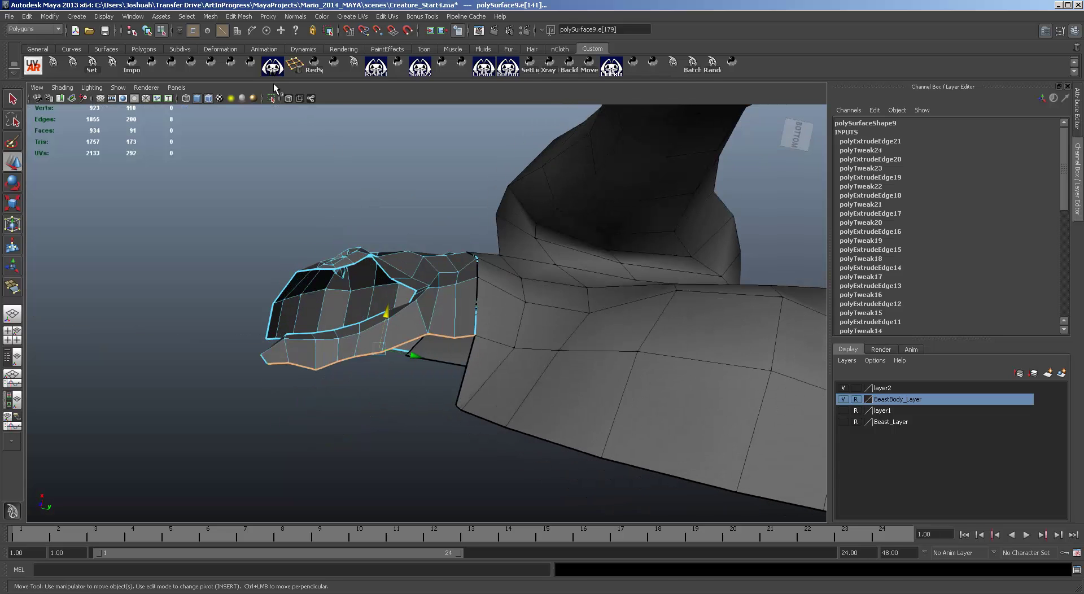
{"action": "left_click", "coordinate": [239, 17]}
{"action": "left_click", "coordinate": [242, 41]}
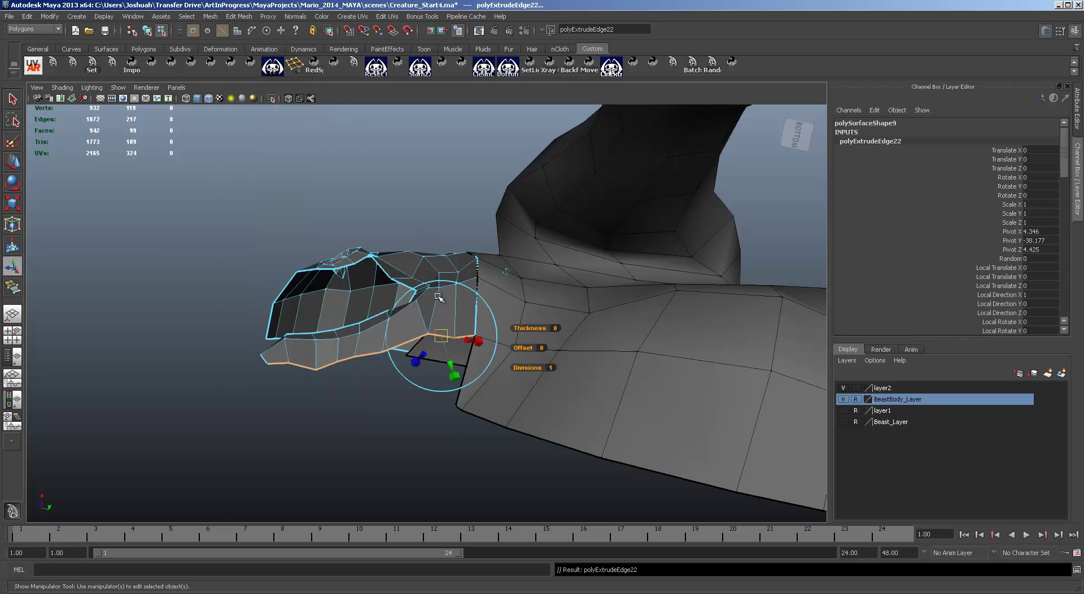
{"action": "left_click_drag", "start_coordinate": [435, 313], "coordinate": [360, 401]}
Flatten the extruded jaw edges along X and grid-snap them onto the centre line in the front view.
{"action": "key", "text": "r"}
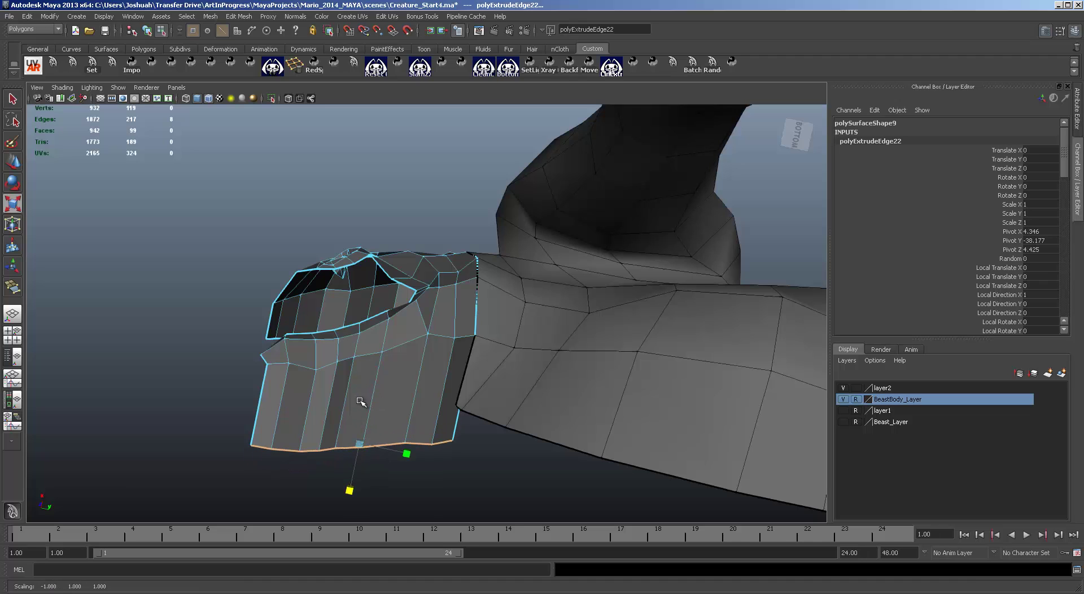
{"action": "left_click_drag", "start_coordinate": [351, 490], "coordinate": [356, 450]}
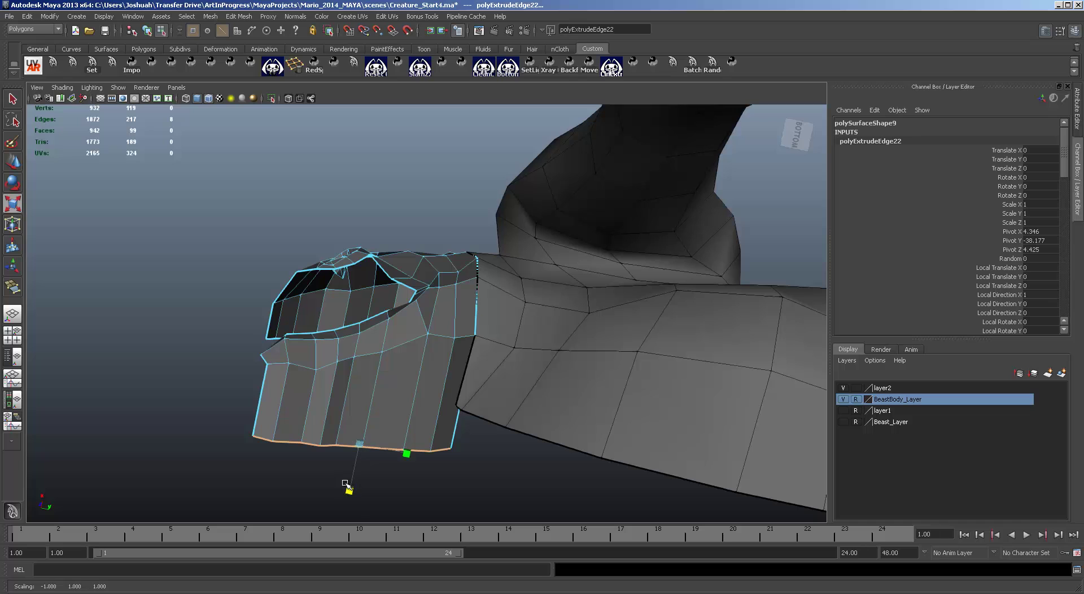
{"action": "key", "text": "space"}
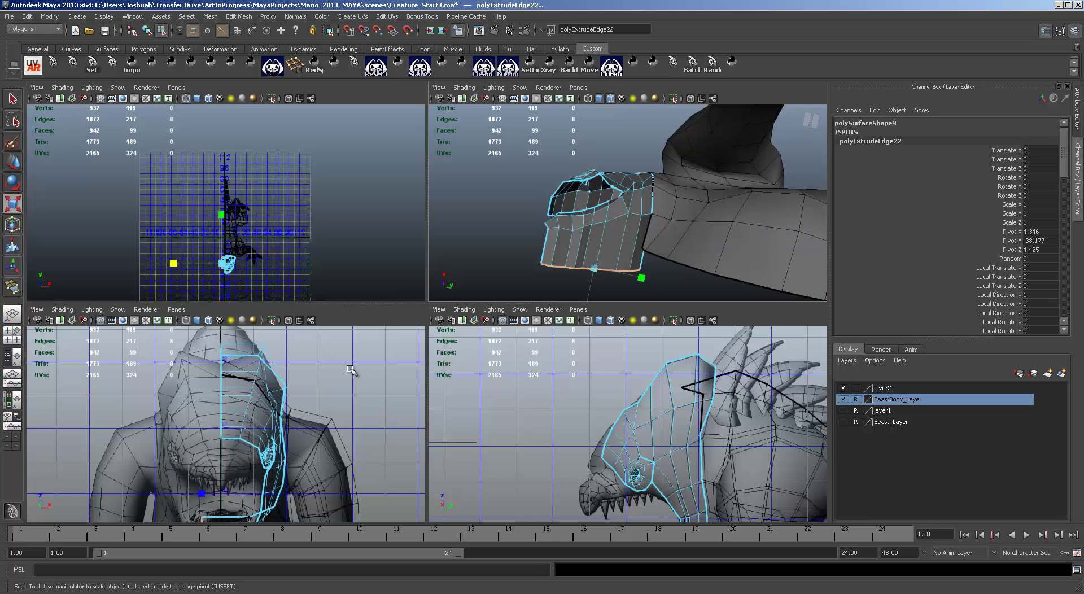
{"action": "key", "text": "space"}
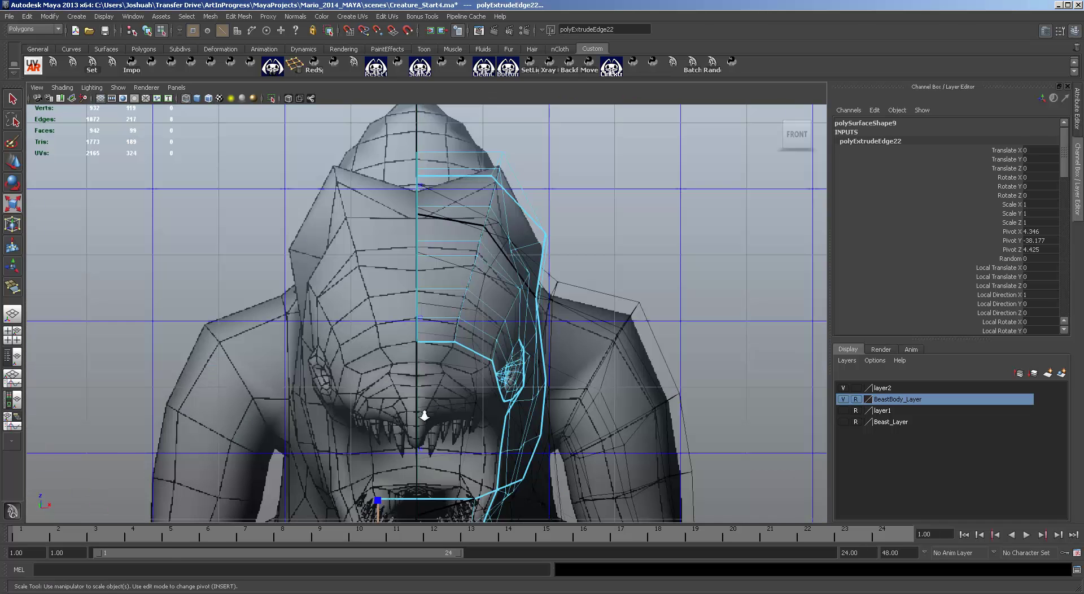
{"action": "middle_click_drag", "start_coordinate": [474, 431], "coordinate": [481, 241], "text": "alt"}
{"action": "scroll", "coordinate": [451, 330], "scroll_direction": "up", "scroll_amount": 3}
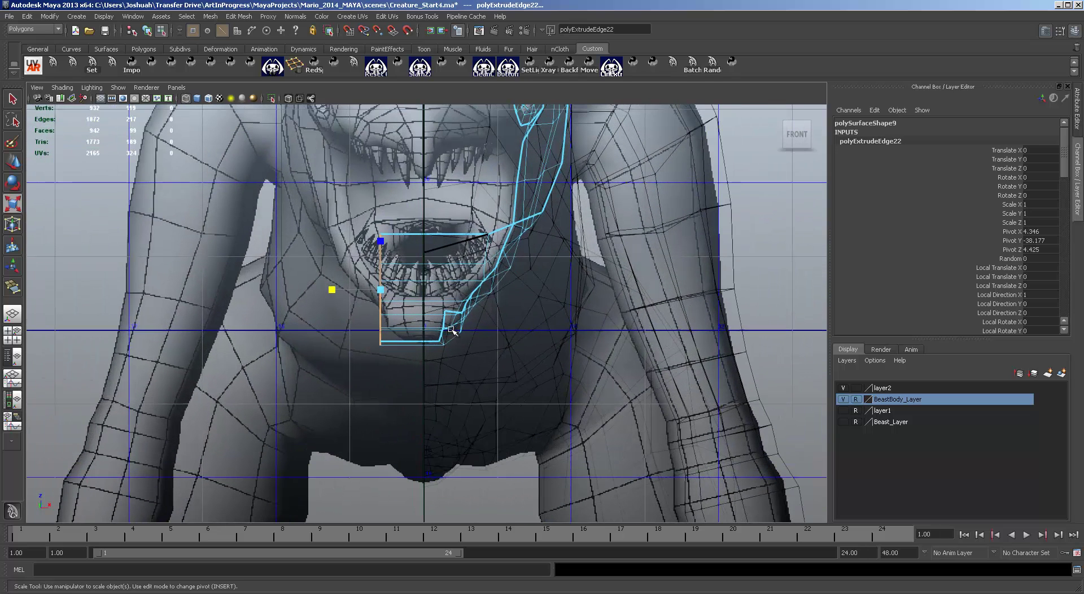
{"action": "key", "text": "w"}
{"action": "key", "text": "x"}
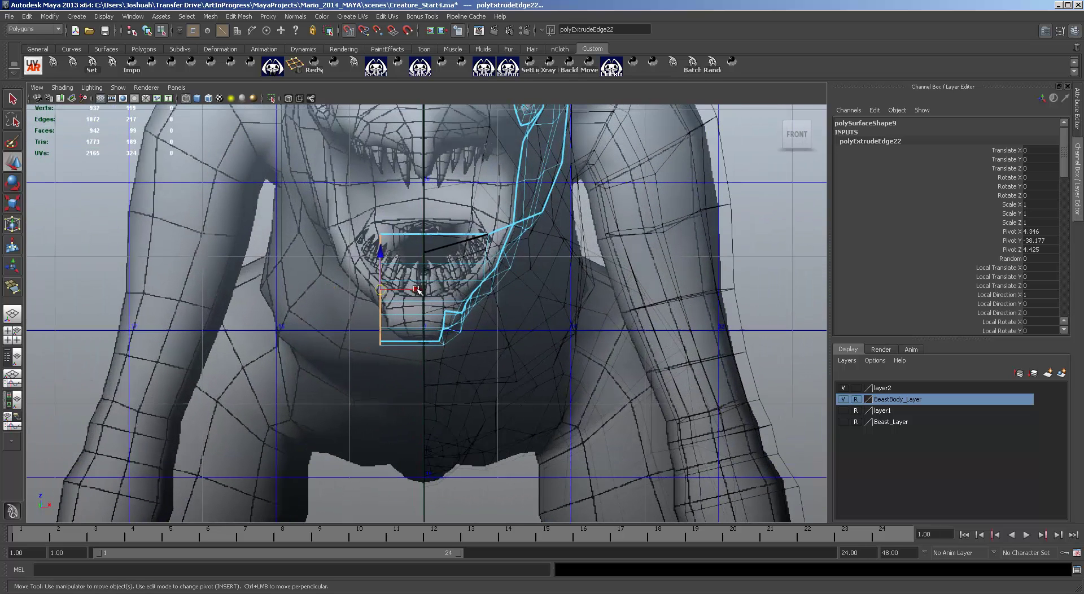
{"action": "left_click_drag", "start_coordinate": [420, 289], "coordinate": [423, 289]}
{"action": "key", "text": "space"}
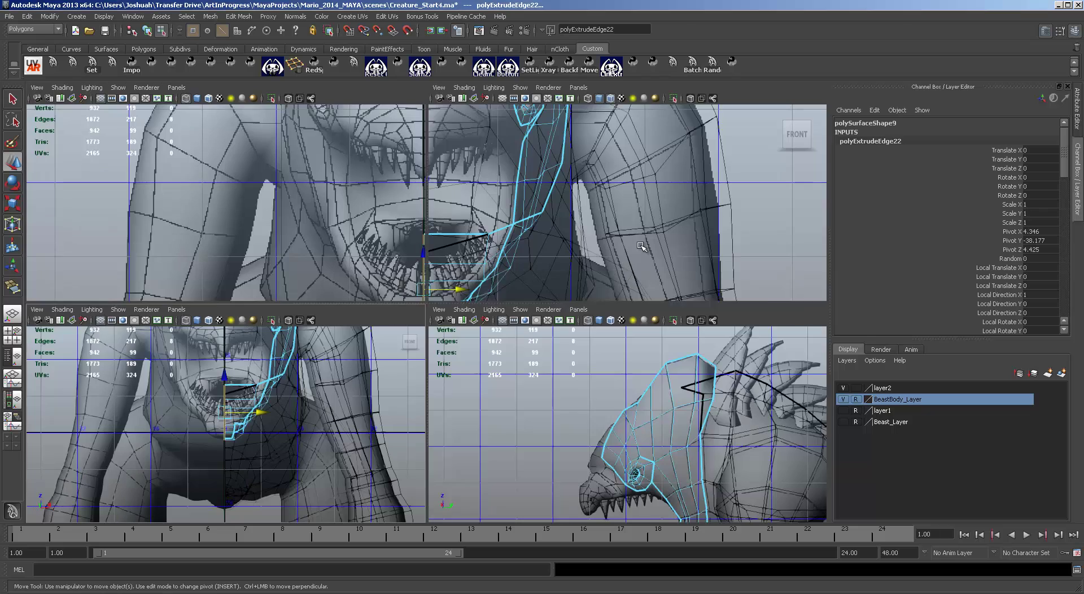
Snap the rear corner vertex of the new jaw strip onto the adjacent front vertex of the body's chest.
{"action": "key", "text": "space"}
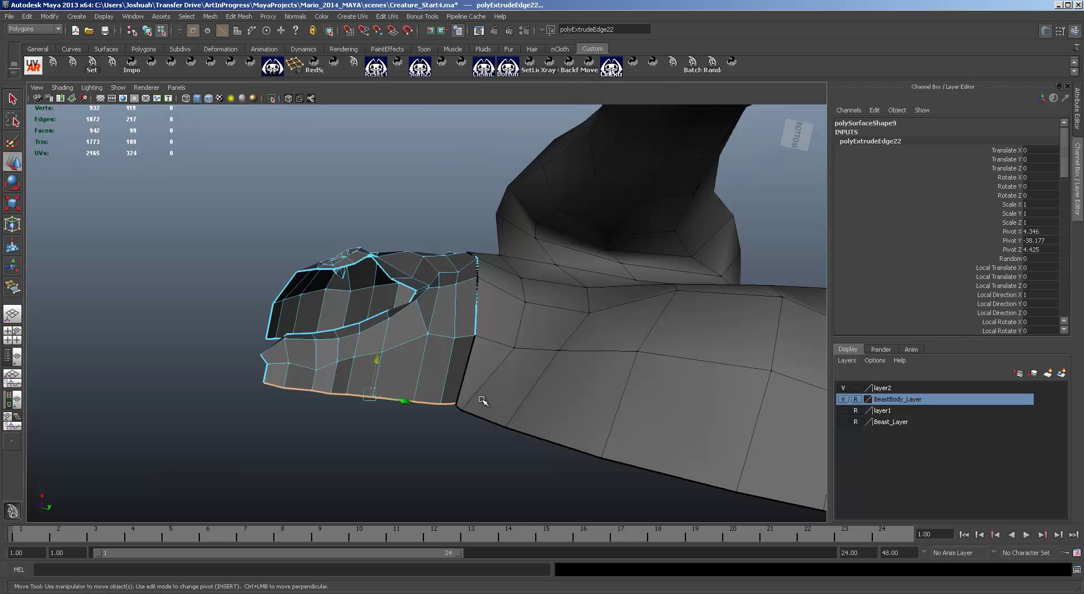
{"action": "key", "text": "F9"}
{"action": "left_click", "coordinate": [462, 403]}
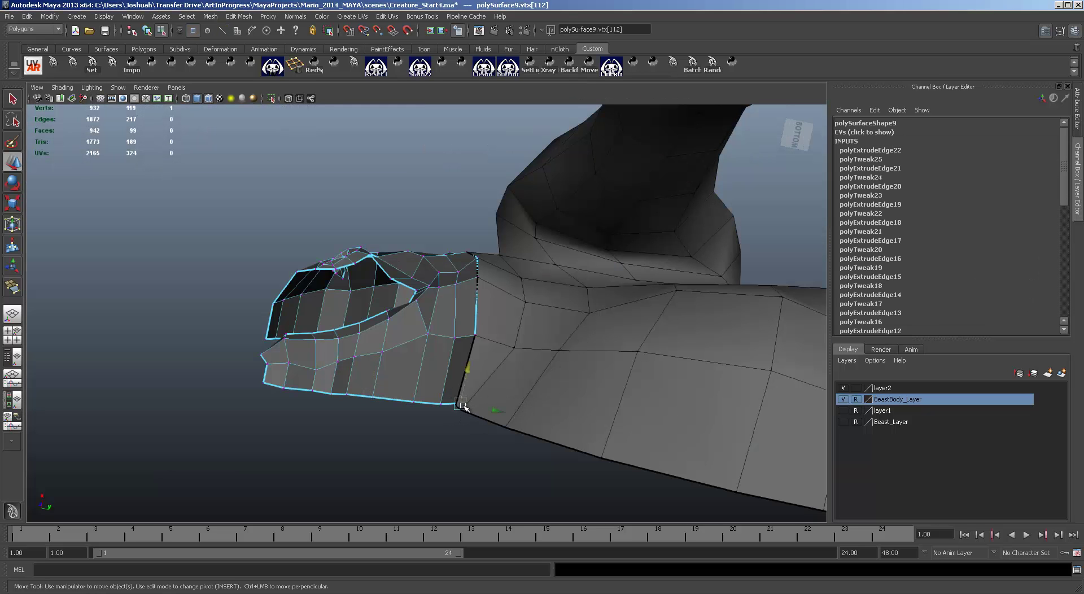
{"action": "key", "text": "v"}
{"action": "left_click_drag", "start_coordinate": [461, 403], "coordinate": [456, 406]}
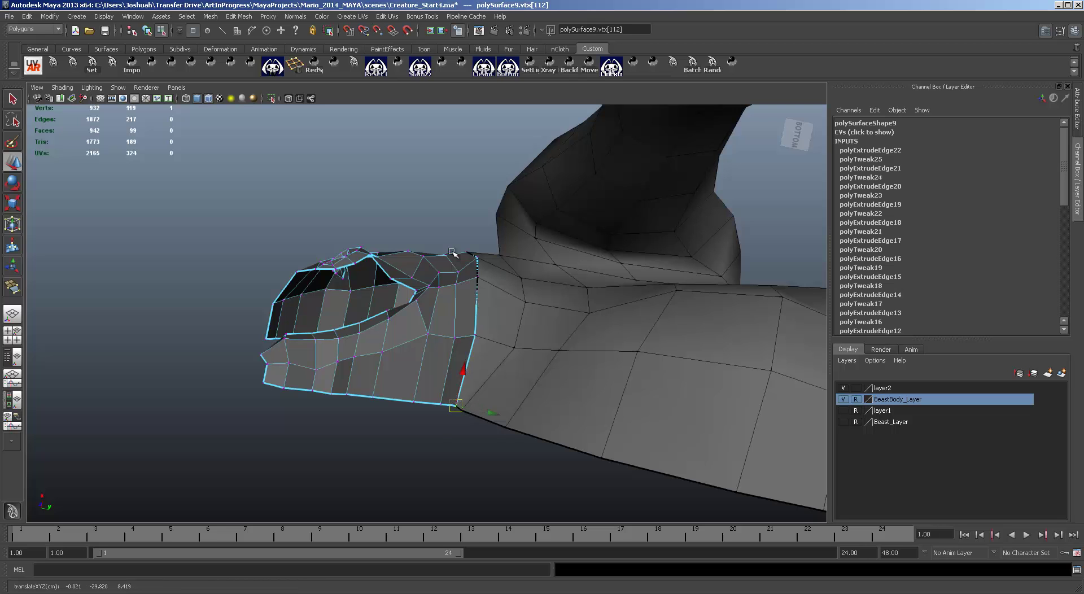
Select the body mesh together with the head mesh and combine them into one object.
{"action": "left_click_drag", "start_coordinate": [520, 368], "coordinate": [561, 424], "text": "alt"}
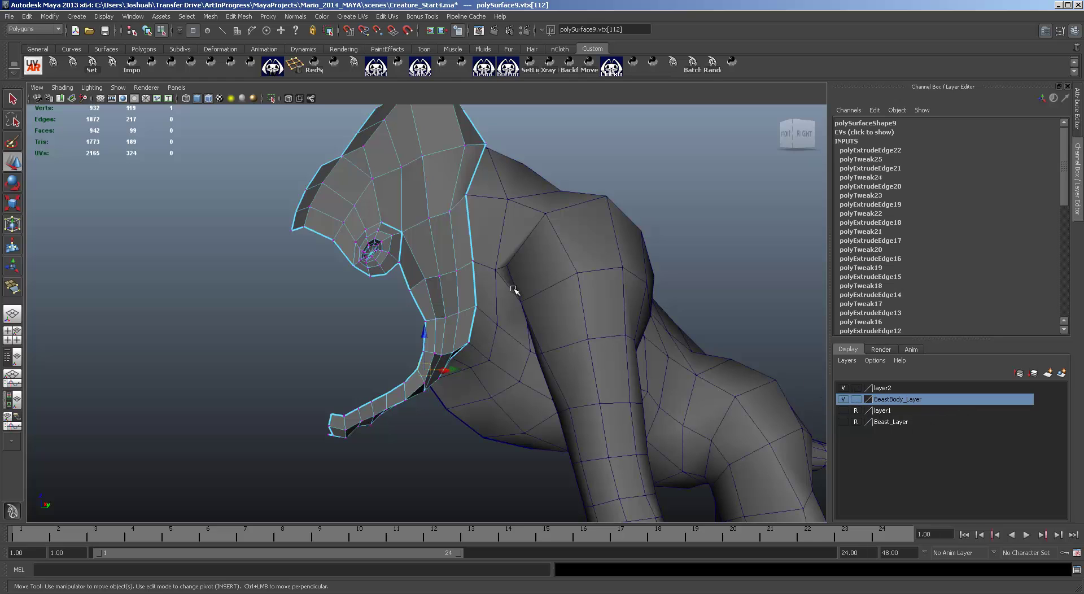
{"action": "key", "text": "F8"}
{"action": "left_click", "coordinate": [515, 264]}
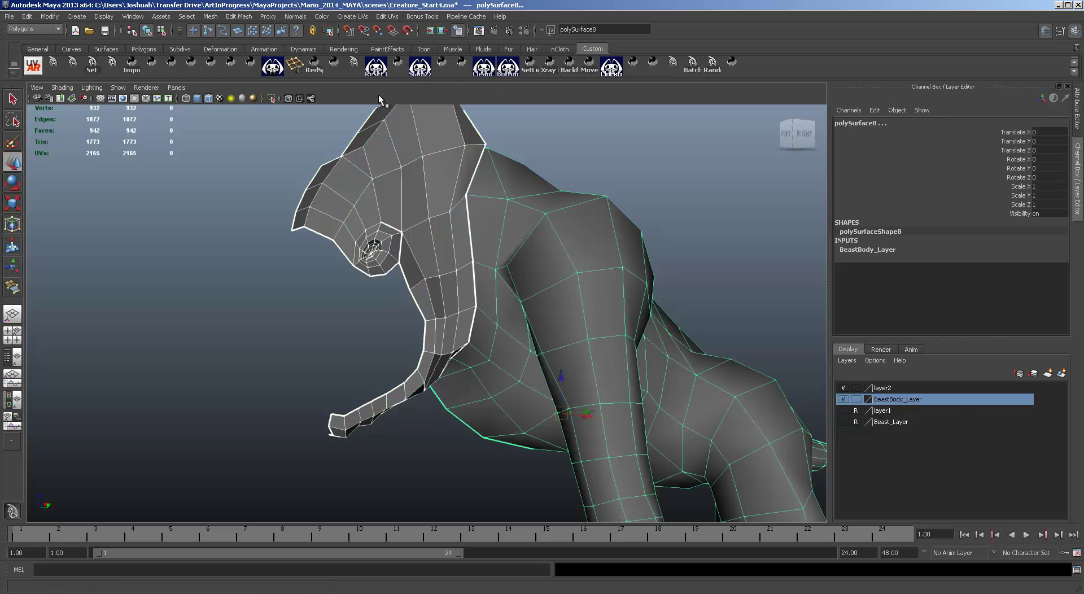
{"action": "left_click", "coordinate": [211, 17]}
{"action": "left_click", "coordinate": [242, 37]}
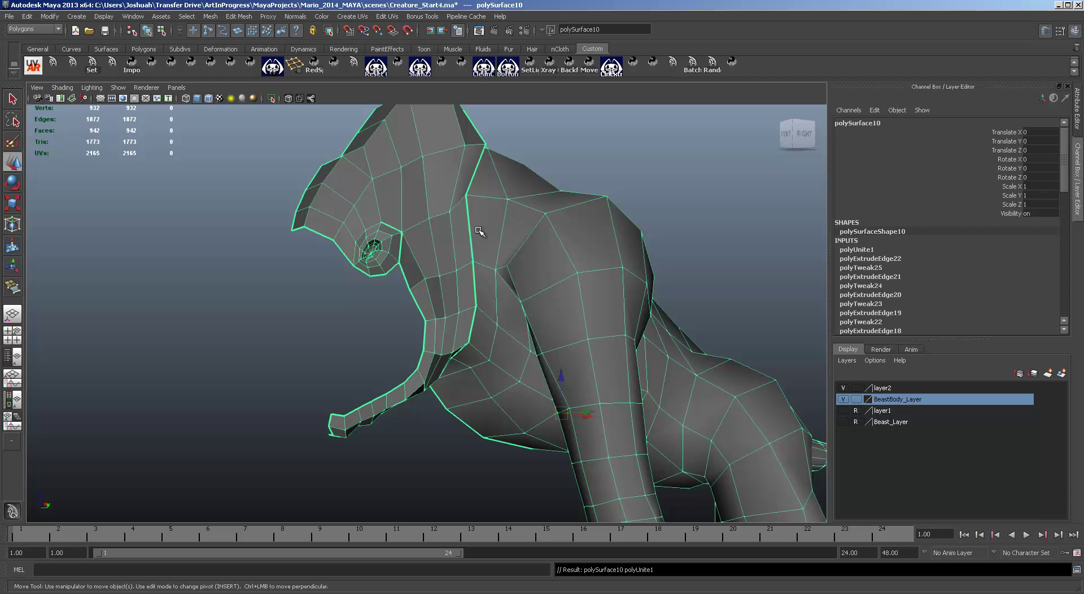
Select the vertices across the whole combined mesh and merge the overlapping ones.
{"action": "key", "text": "F8"}
{"action": "scroll", "coordinate": [456, 363], "scroll_direction": "down", "scroll_amount": 5}
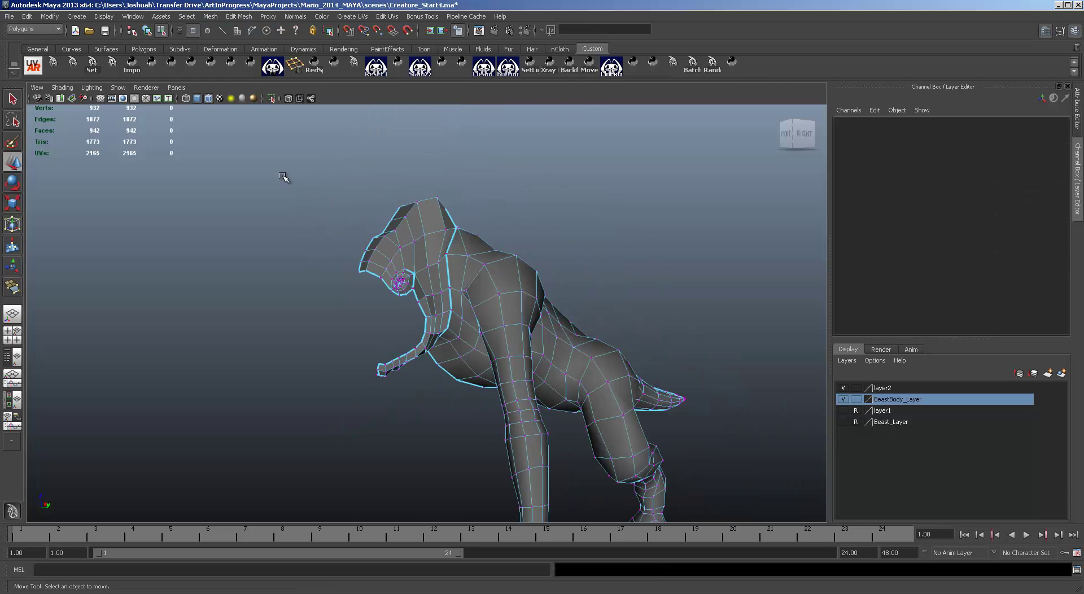
{"action": "left_click_drag", "start_coordinate": [284, 177], "coordinate": [769, 574]}
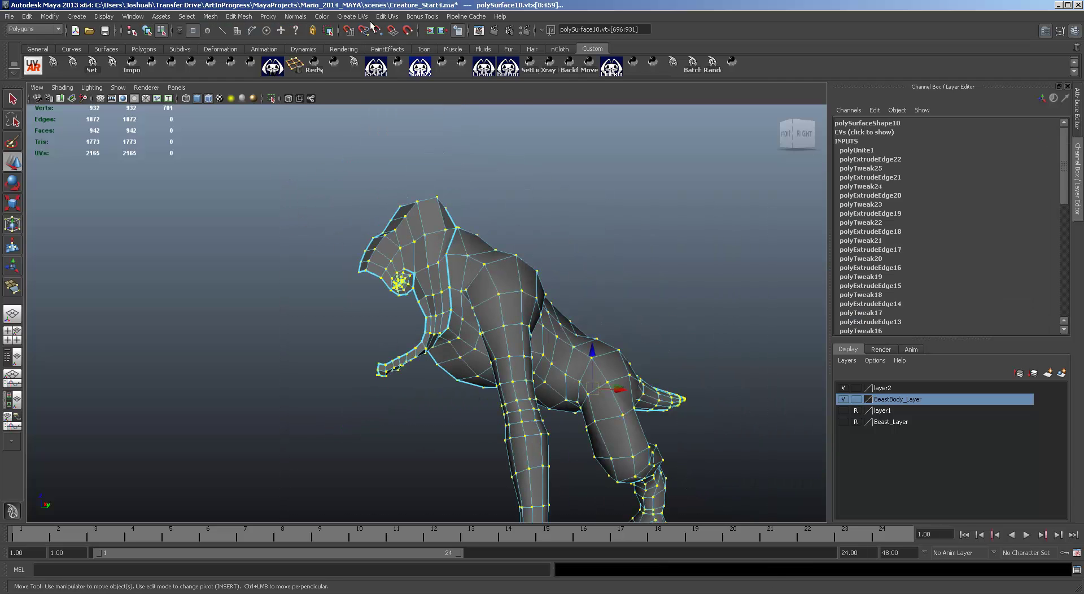
{"action": "left_click", "coordinate": [239, 16]}
{"action": "left_click", "coordinate": [277, 262]}
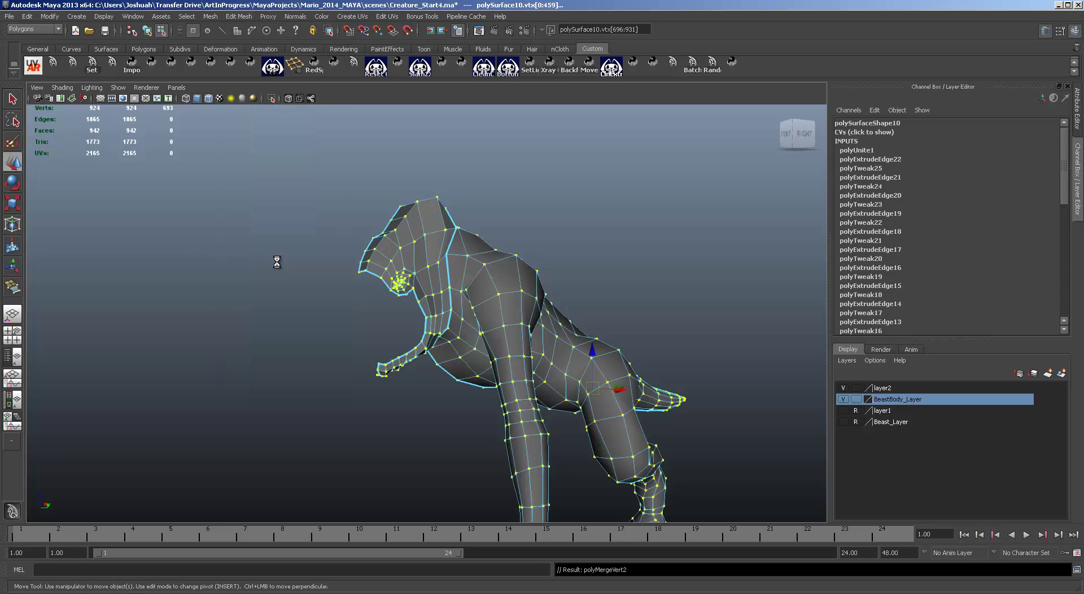
Check individual vertices down the head-to-body seam, from the neck to the jaw corner, for correct merging.
{"action": "left_click_drag", "start_coordinate": [487, 341], "coordinate": [441, 332], "text": "alt"}
{"action": "scroll", "coordinate": [441, 332], "scroll_direction": "up", "scroll_amount": 7}
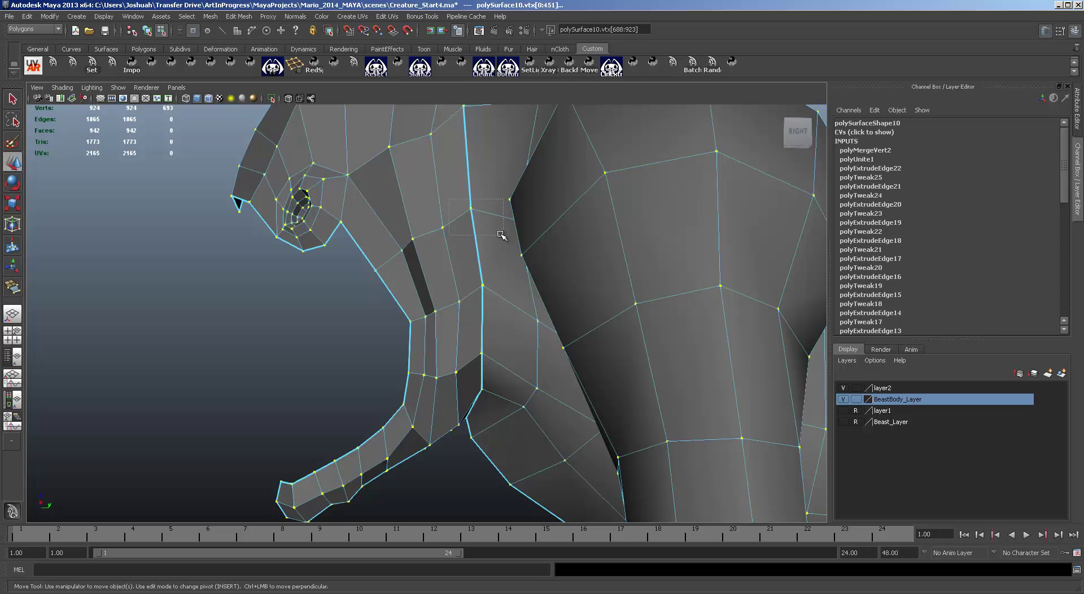
{"action": "left_click_drag", "start_coordinate": [502, 234], "coordinate": [450, 302]}
{"action": "left_click_drag", "start_coordinate": [406, 207], "coordinate": [435, 223]}
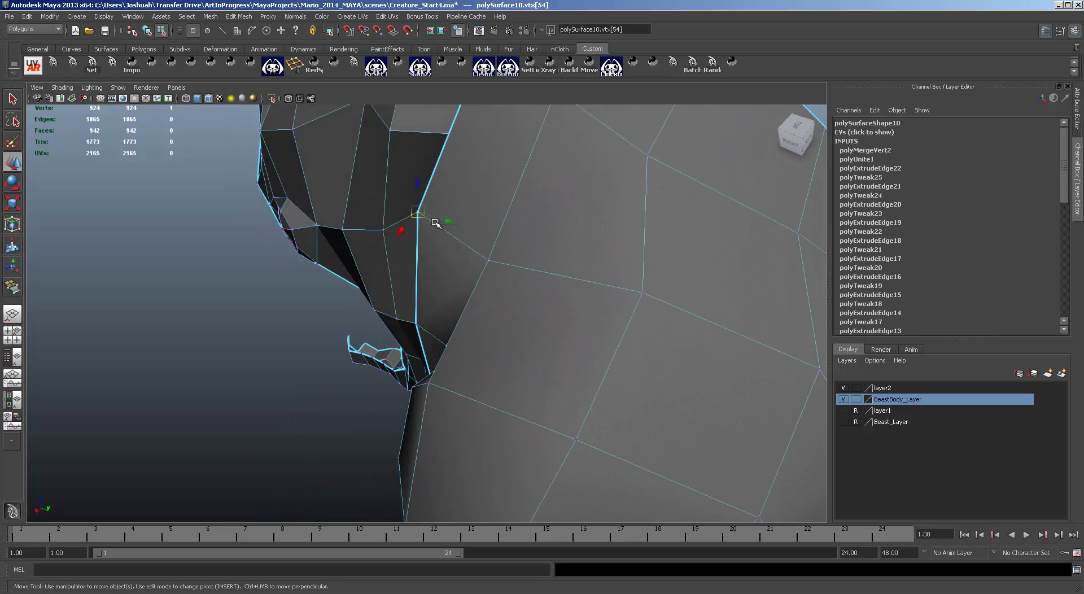
{"action": "left_click_drag", "start_coordinate": [460, 262], "coordinate": [494, 265], "text": "alt"}
{"action": "left_click", "coordinate": [484, 320]}
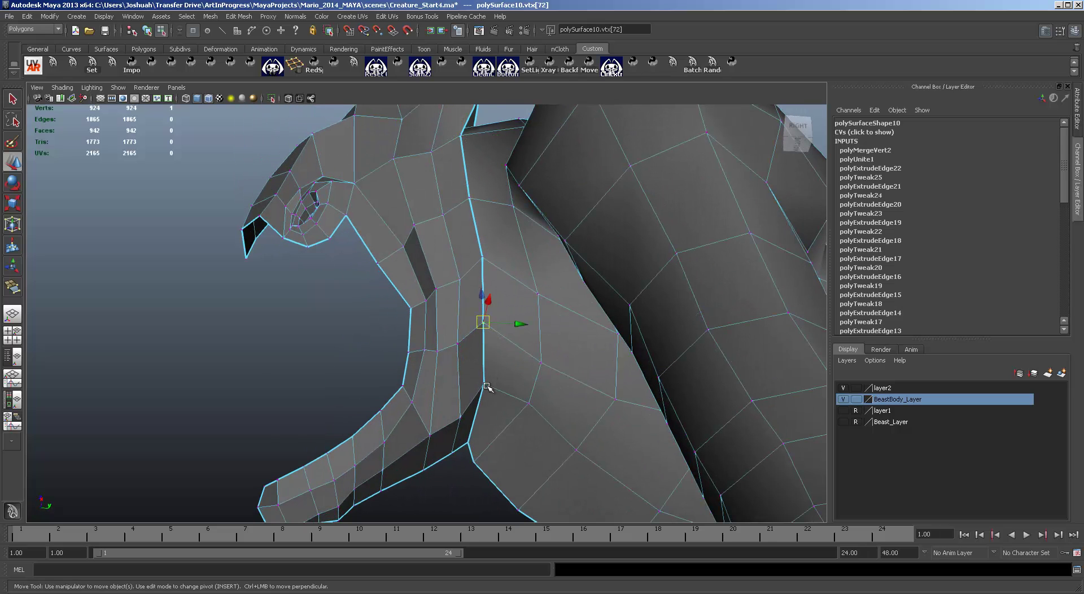
{"action": "left_click_drag", "start_coordinate": [502, 395], "coordinate": [477, 448]}
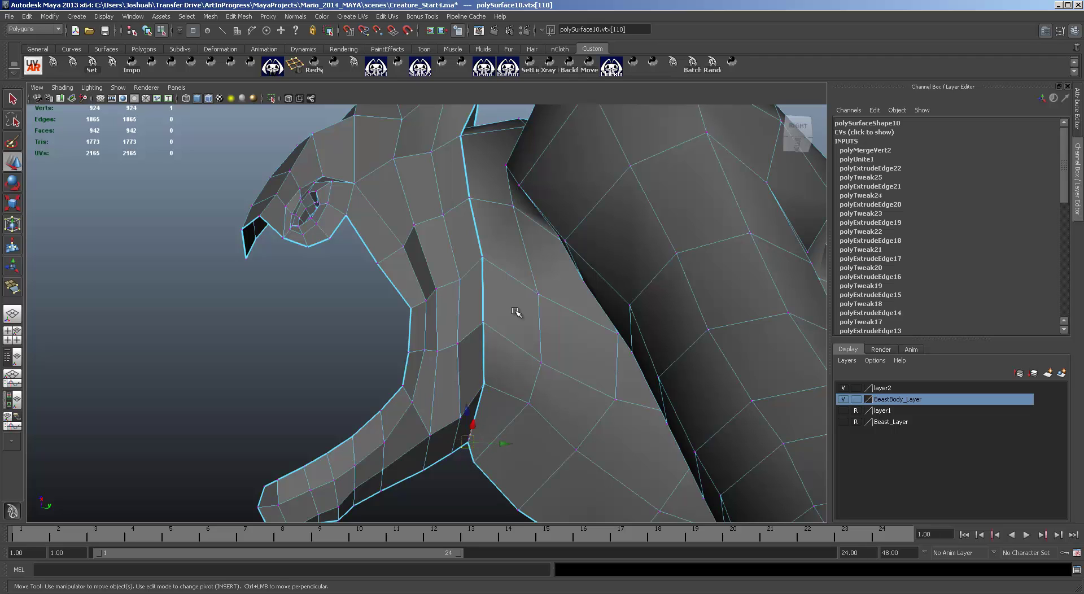
Check the border edge highlighting in the Polygons display preferences and save the preferences.
{"action": "left_click", "coordinate": [135, 17]}
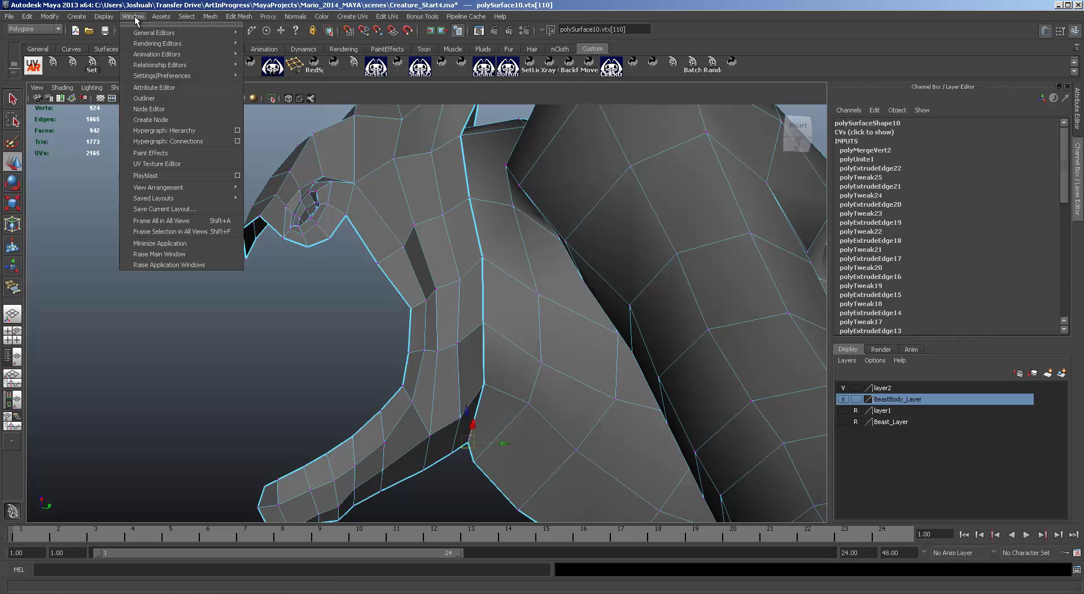
{"action": "mouse_move", "coordinate": [214, 74]}
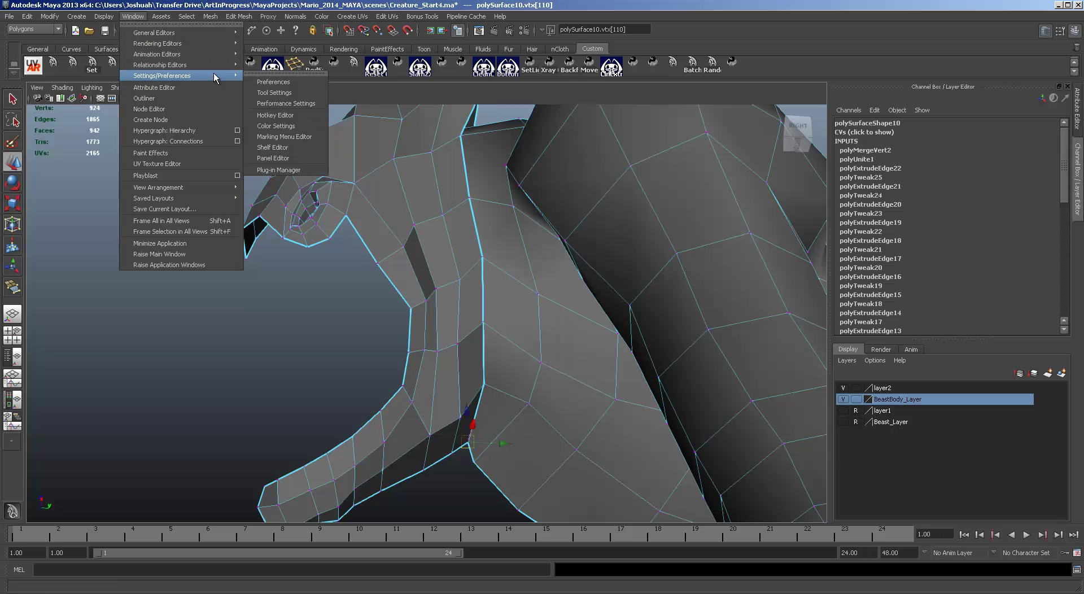
{"action": "left_click", "coordinate": [296, 80]}
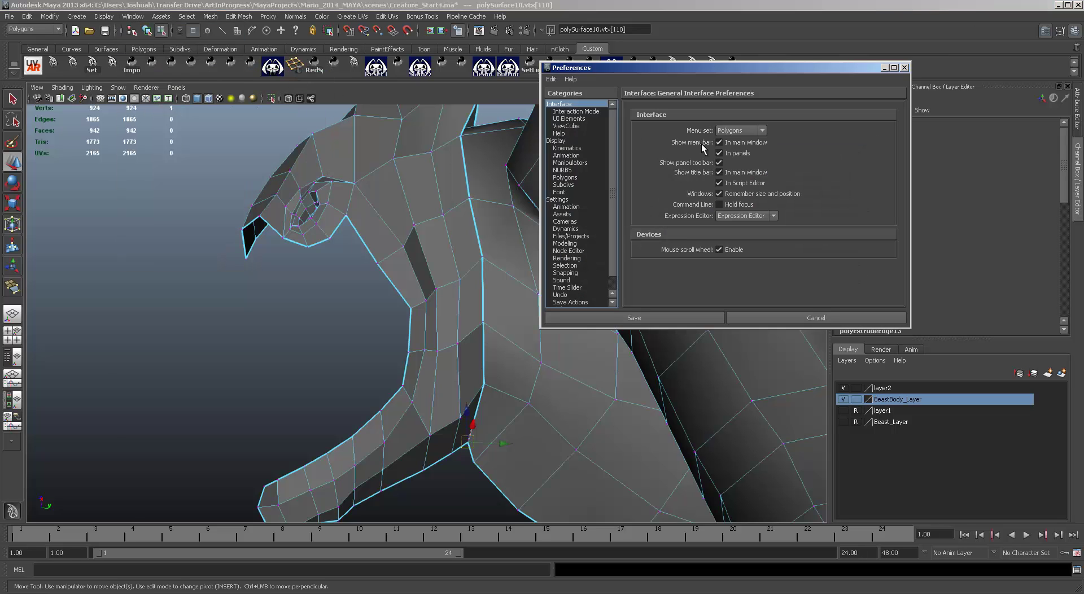
{"action": "left_click", "coordinate": [566, 142]}
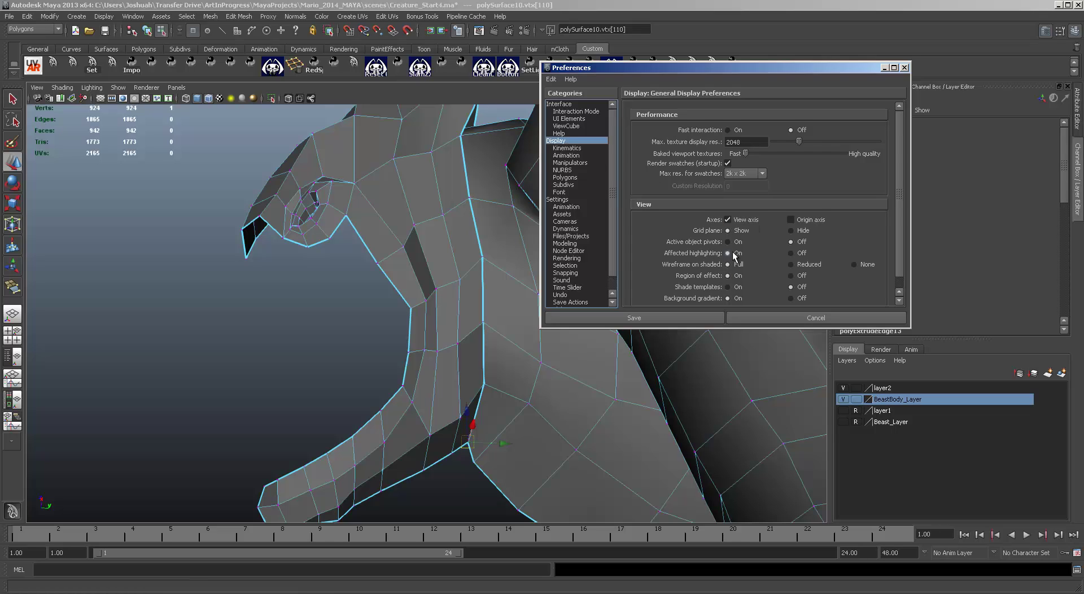
{"action": "scroll", "coordinate": [735, 257], "scroll_direction": "down", "scroll_amount": 1}
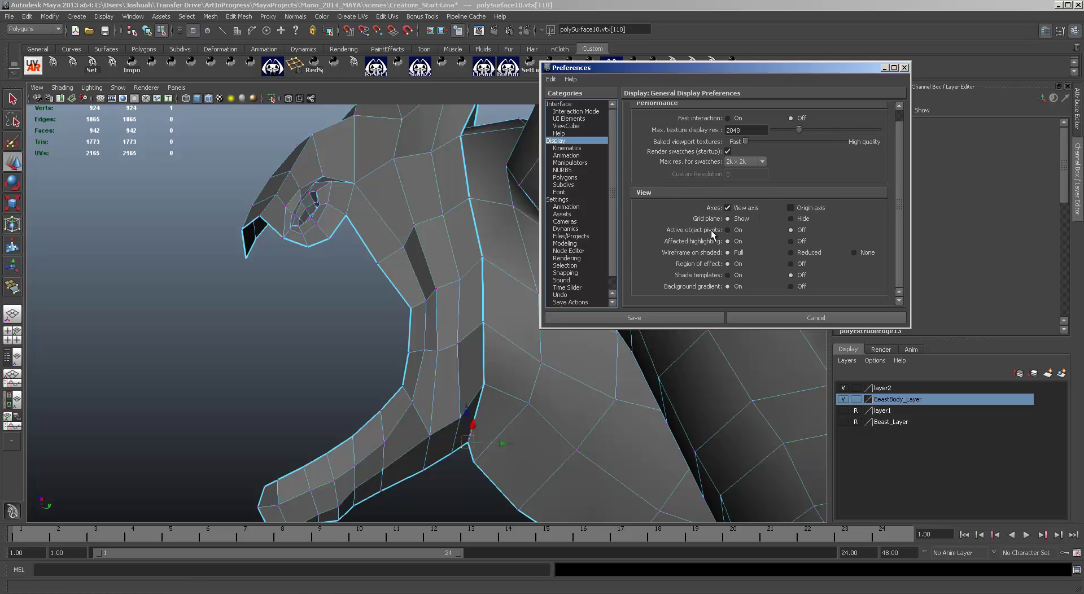
{"action": "left_click", "coordinate": [565, 177]}
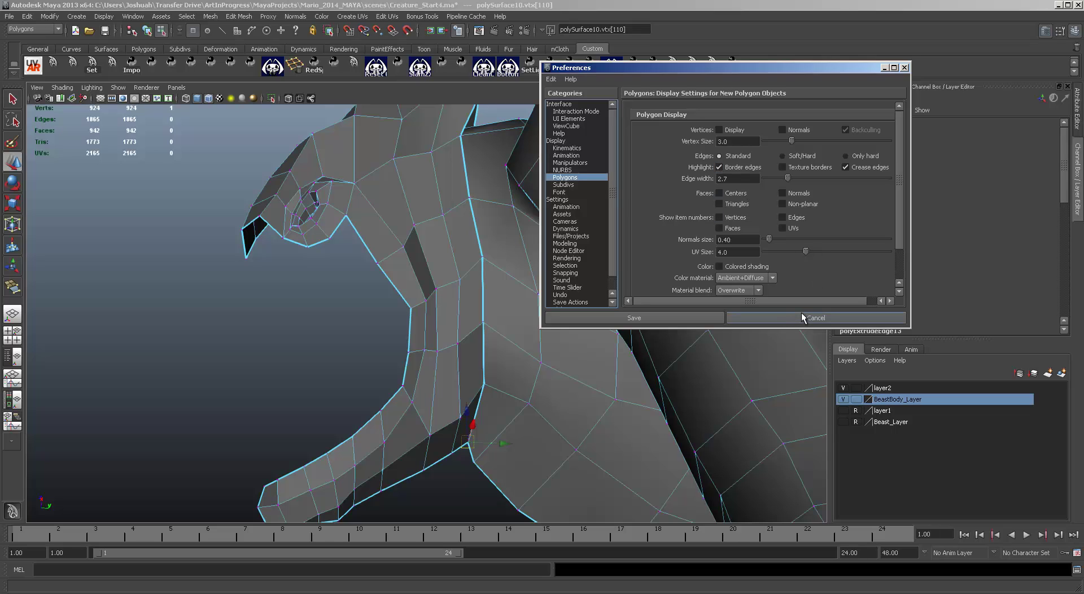
{"action": "left_click", "coordinate": [719, 163]}
{"action": "left_click", "coordinate": [699, 320]}
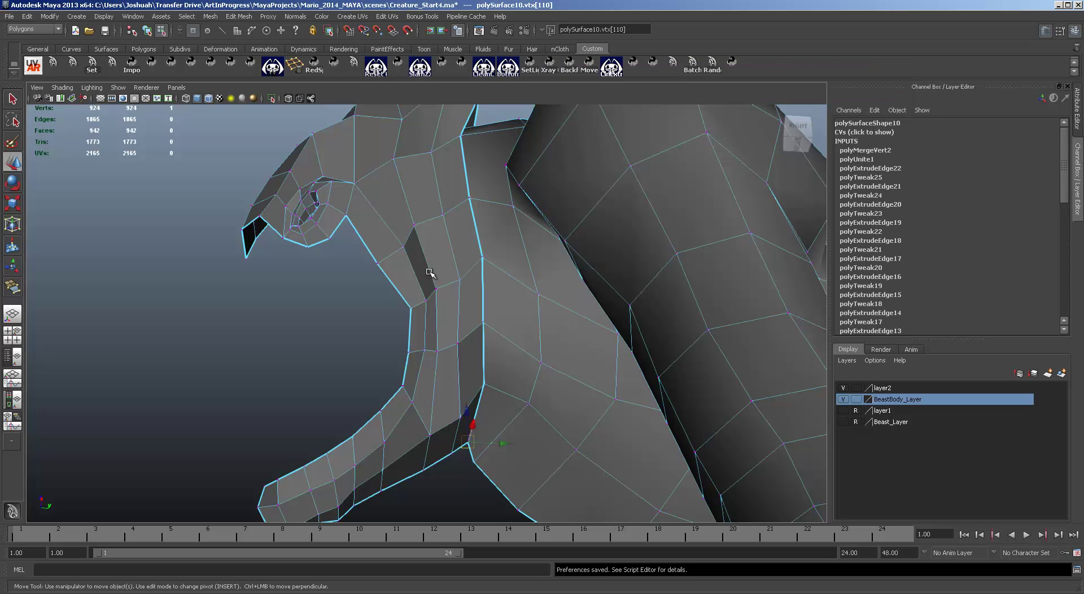
Inspect the merged vertices along the neck seam, under the jaw and around the remaining gap behind the head.
{"action": "left_click", "coordinate": [482, 256]}
{"action": "left_click_drag", "start_coordinate": [533, 328], "coordinate": [471, 321], "text": "alt"}
{"action": "left_click", "coordinate": [494, 327]}
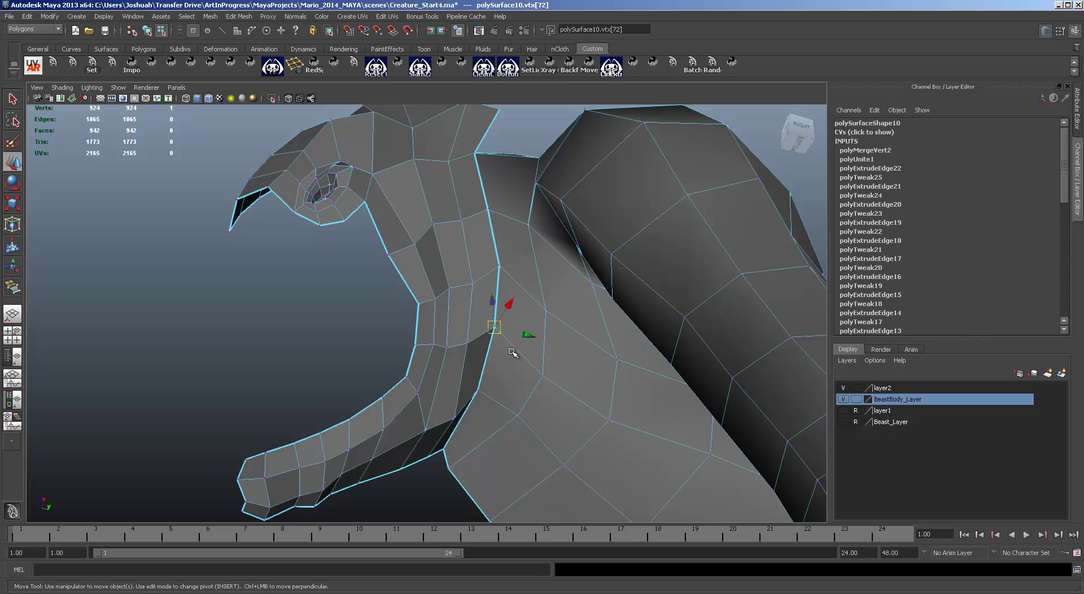
{"action": "left_click_drag", "start_coordinate": [473, 375], "coordinate": [492, 421]}
{"action": "left_click_drag", "start_coordinate": [492, 423], "coordinate": [498, 353], "text": "alt"}
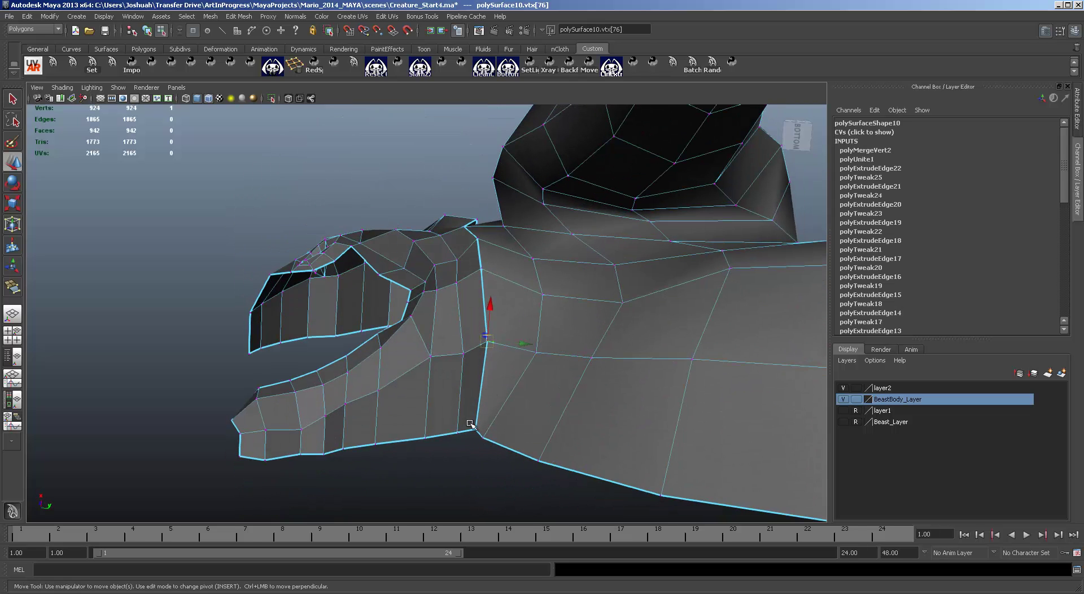
{"action": "left_click_drag", "start_coordinate": [491, 448], "coordinate": [468, 416]}
{"action": "left_click_drag", "start_coordinate": [532, 327], "coordinate": [530, 415], "text": "alt"}
{"action": "middle_click_drag", "start_coordinate": [509, 282], "coordinate": [510, 445], "text": "alt"}
{"action": "left_click_drag", "start_coordinate": [511, 444], "coordinate": [452, 380], "text": "alt"}
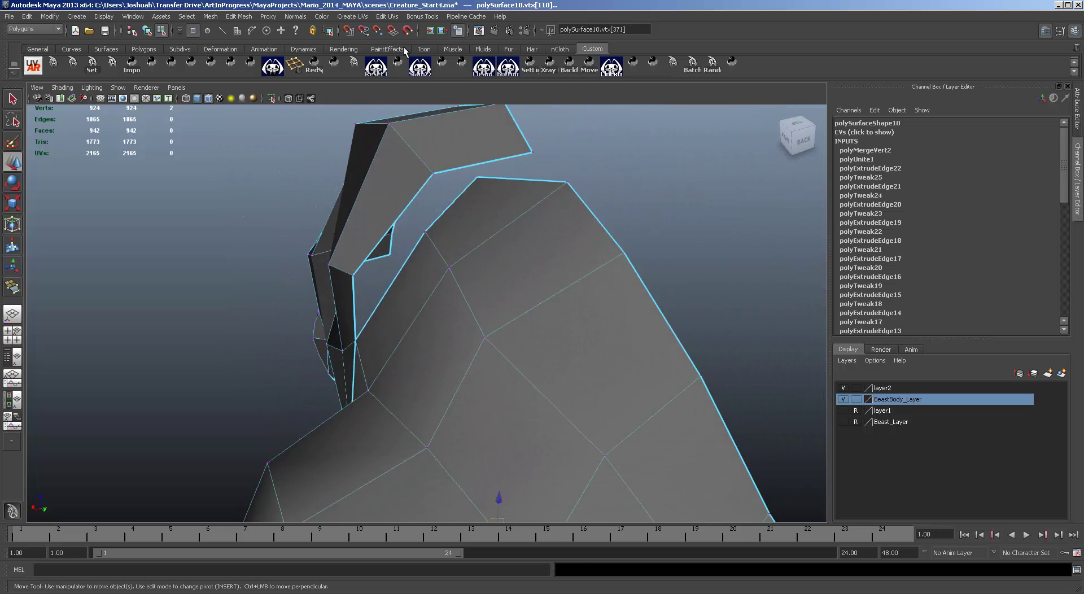
Try to append a polygon across the gap between the head's rear edge and the body, and undo it.
{"action": "left_click", "coordinate": [239, 16]}
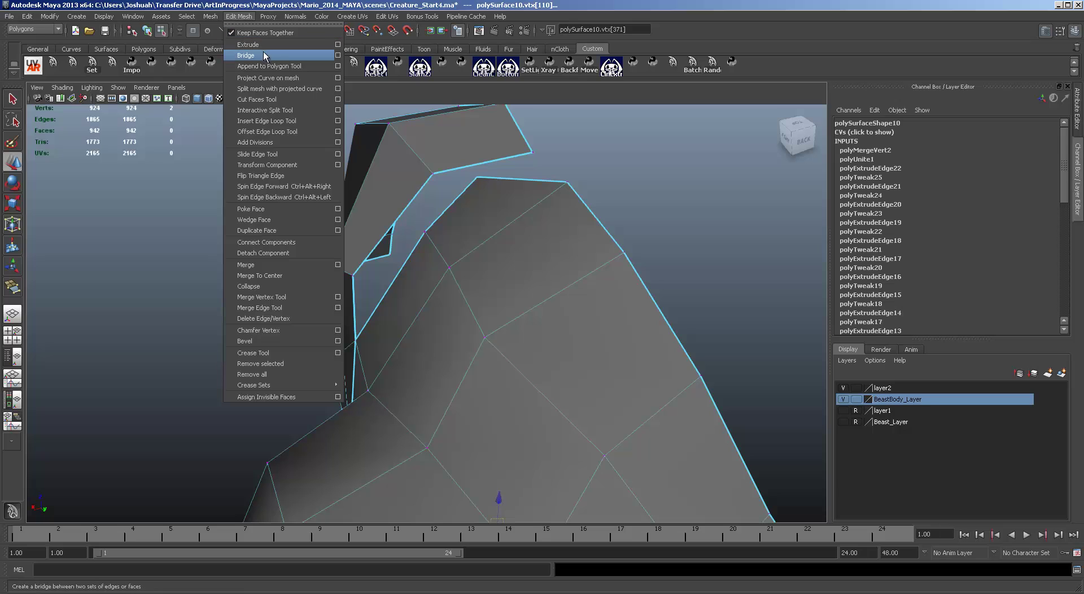
{"action": "left_click", "coordinate": [266, 66]}
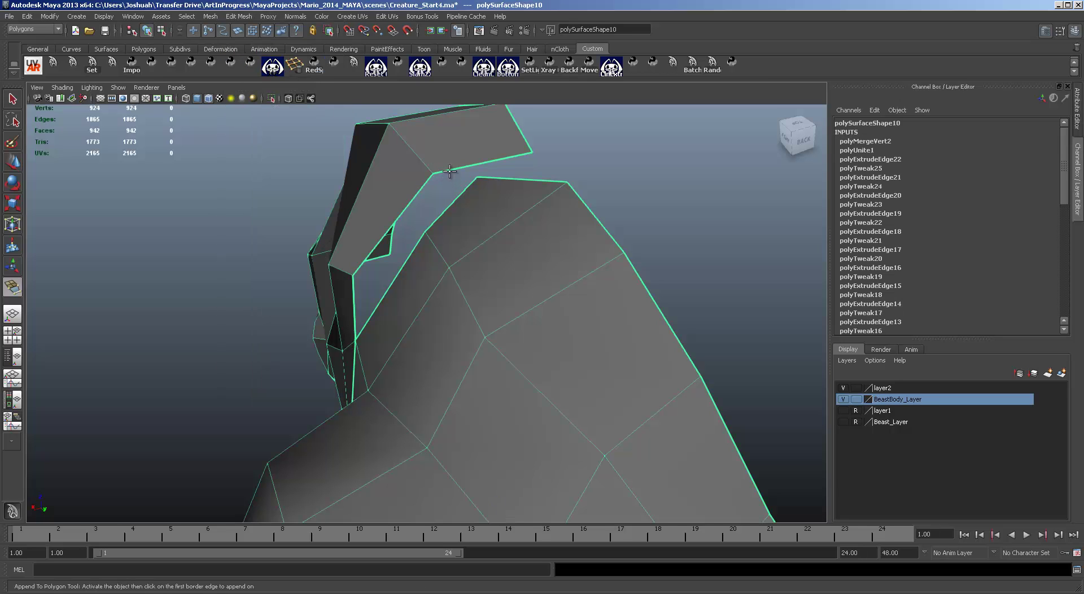
{"action": "left_click", "coordinate": [450, 171]}
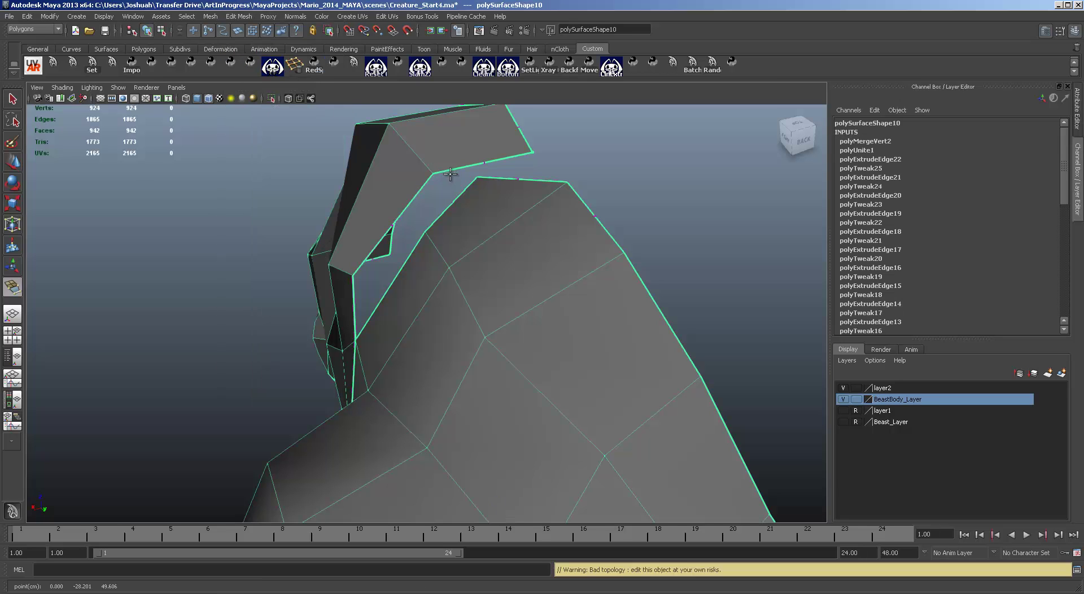
{"action": "left_click", "coordinate": [452, 202]}
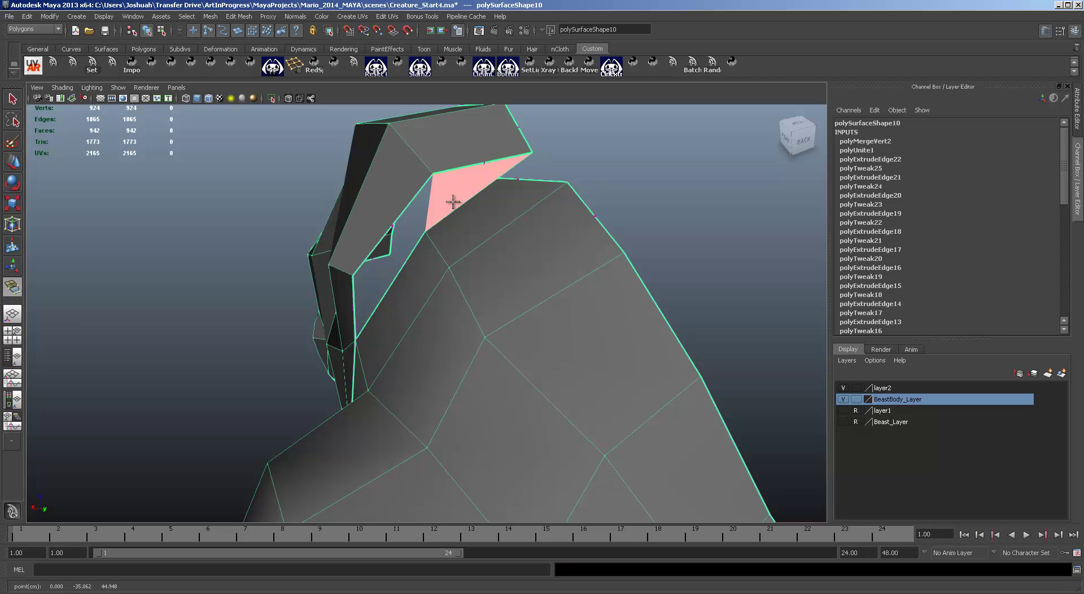
{"action": "left_click_drag", "start_coordinate": [453, 202], "coordinate": [508, 212], "text": "alt"}
{"action": "key", "text": "w"}
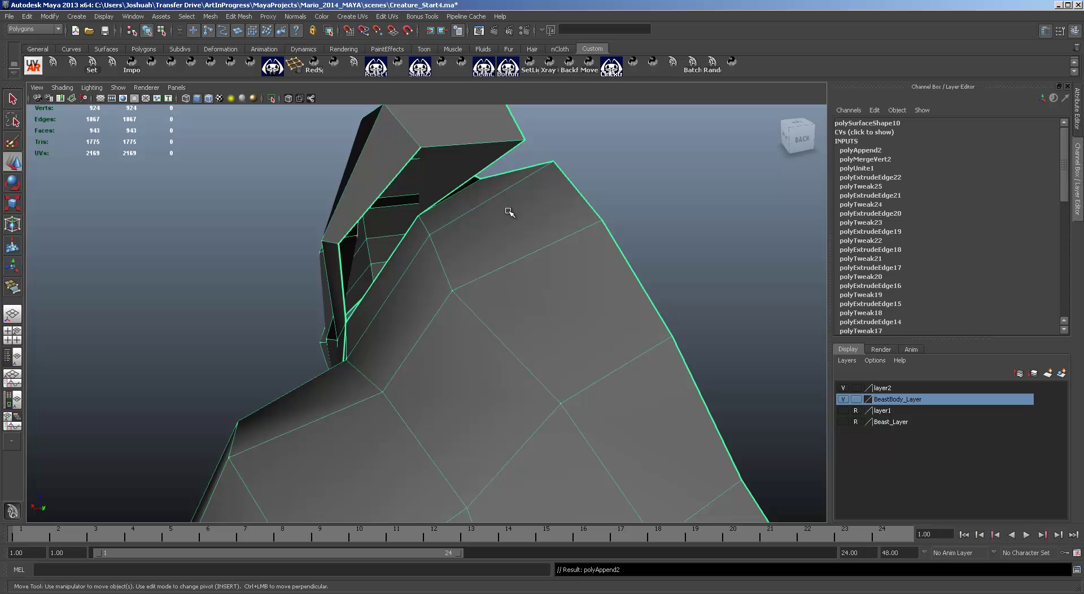
{"action": "key", "text": "ctrl+z"}
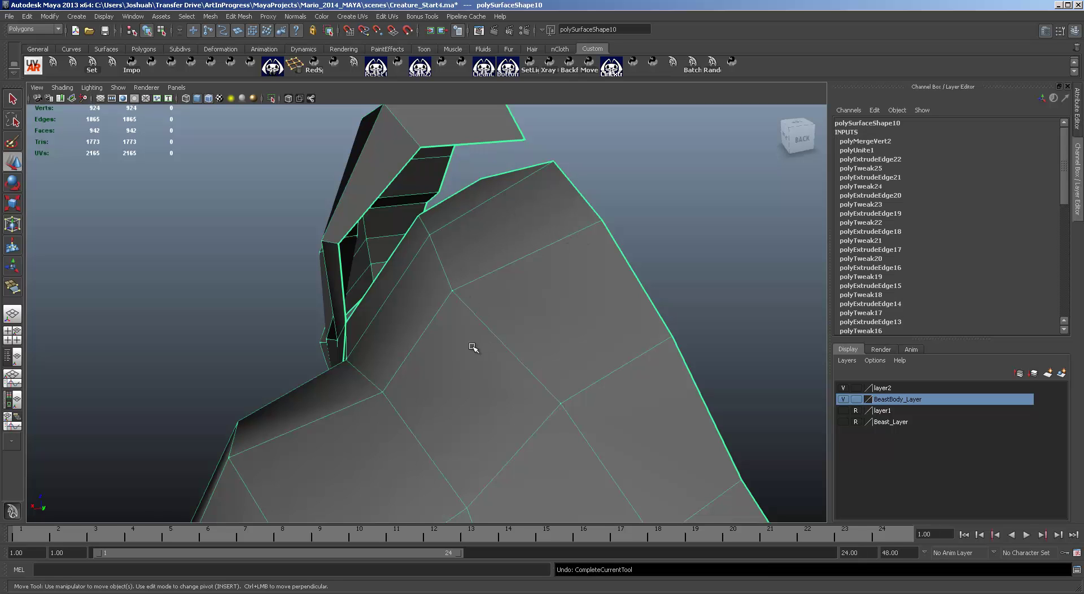
Turn on Backface Culling in the viewport to reveal the direction of the head's face normals.
{"action": "left_click_drag", "start_coordinate": [473, 348], "coordinate": [568, 321], "text": "alt"}
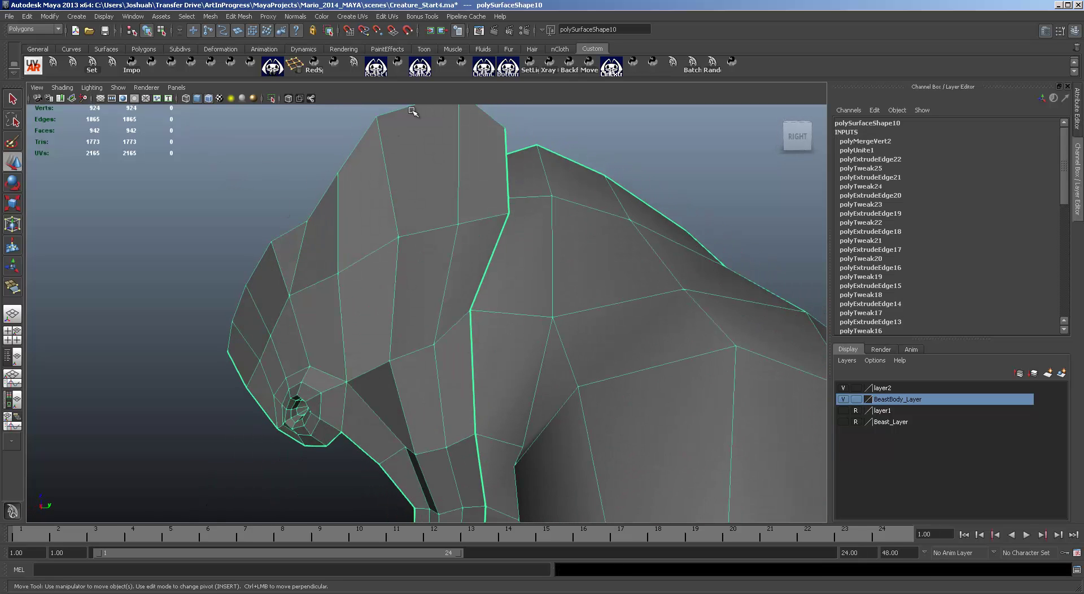
{"action": "left_click", "coordinate": [62, 88]}
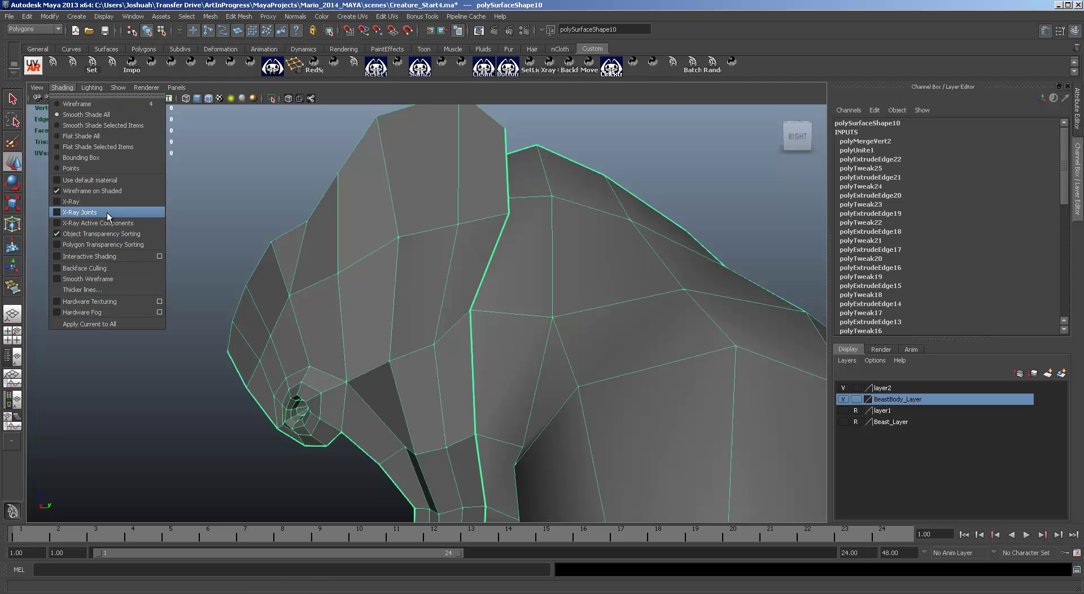
{"action": "left_click", "coordinate": [97, 267]}
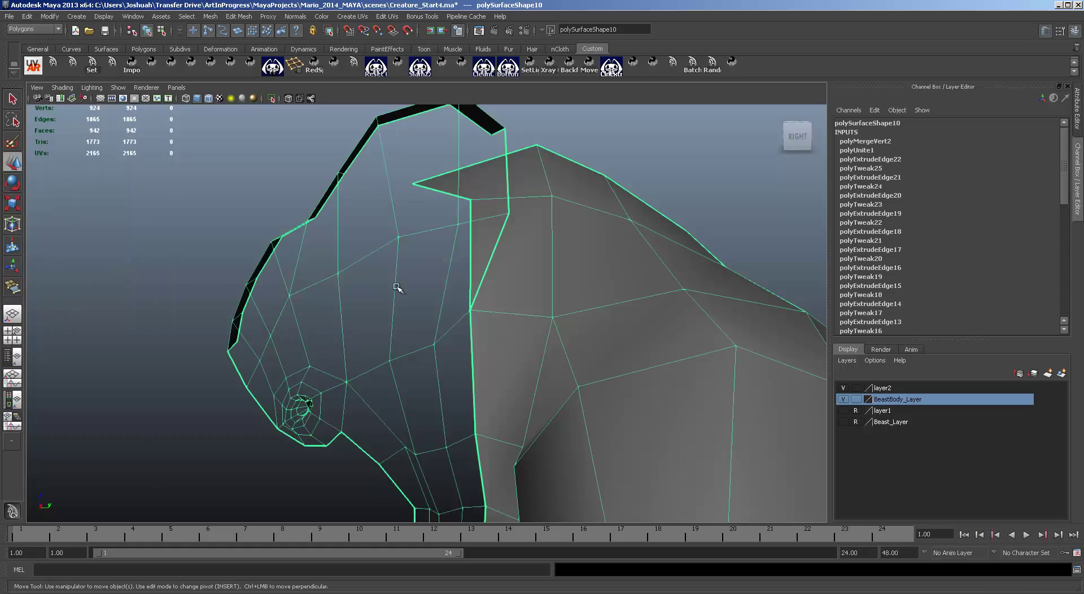
Select all faces of the head and jaw, leaving out the body's faces, and reverse their normals.
{"action": "left_click_drag", "start_coordinate": [467, 280], "coordinate": [449, 324], "text": "alt"}
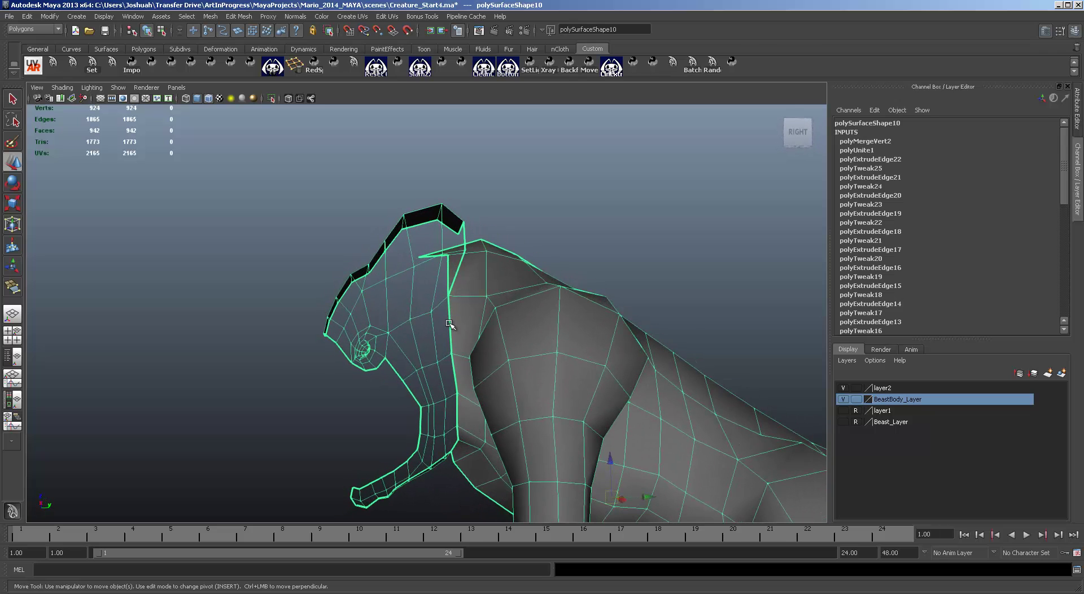
{"action": "key", "text": "F11"}
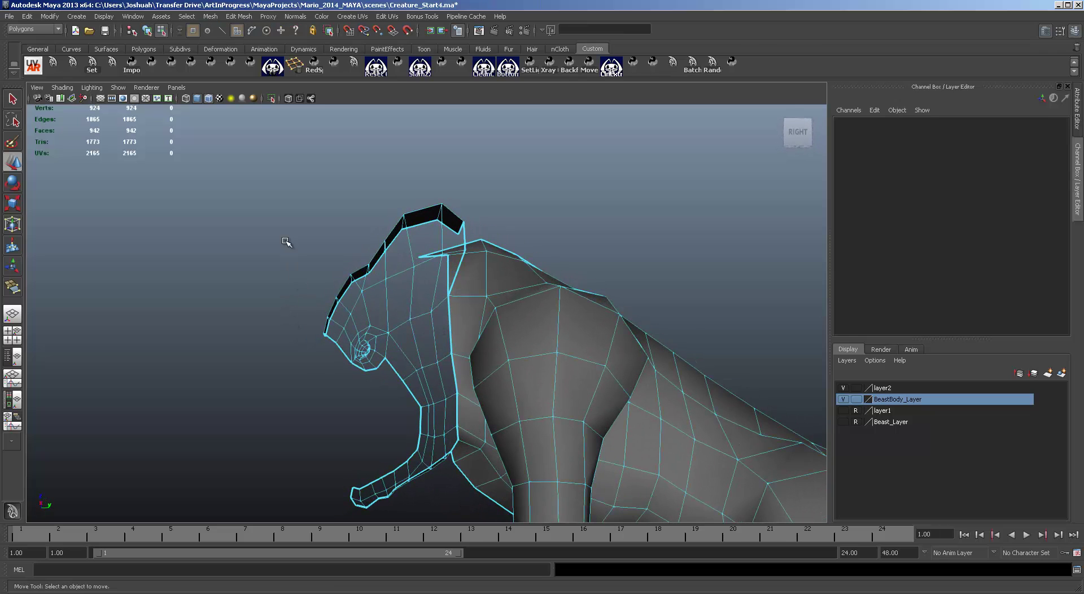
{"action": "left_click_drag", "start_coordinate": [266, 210], "coordinate": [492, 501]}
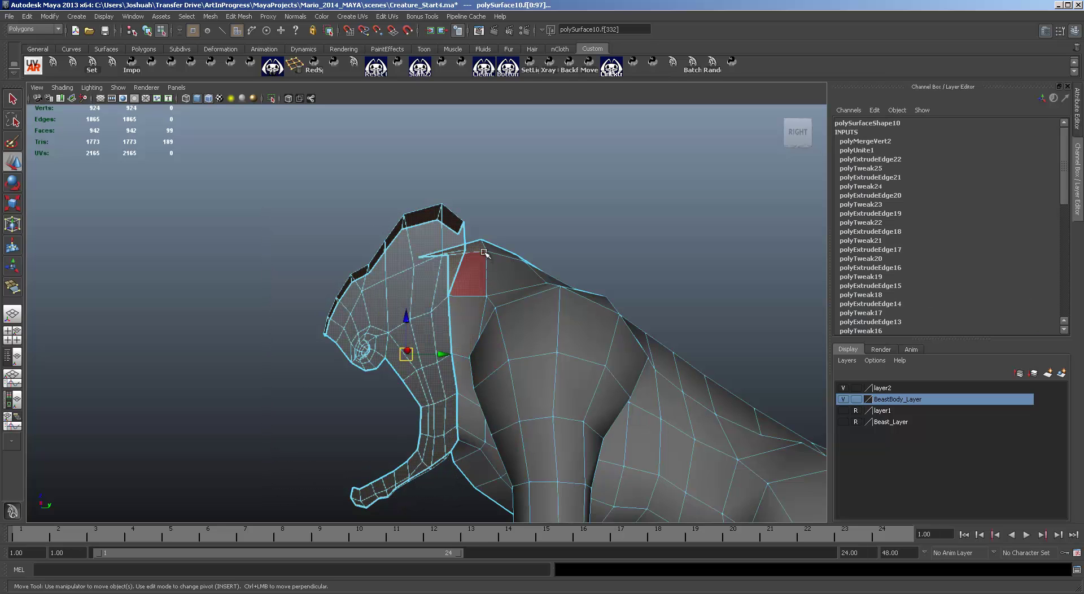
{"action": "left_click_drag", "start_coordinate": [534, 308], "coordinate": [672, 236], "text": "alt"}
{"action": "left_click", "coordinate": [296, 16]}
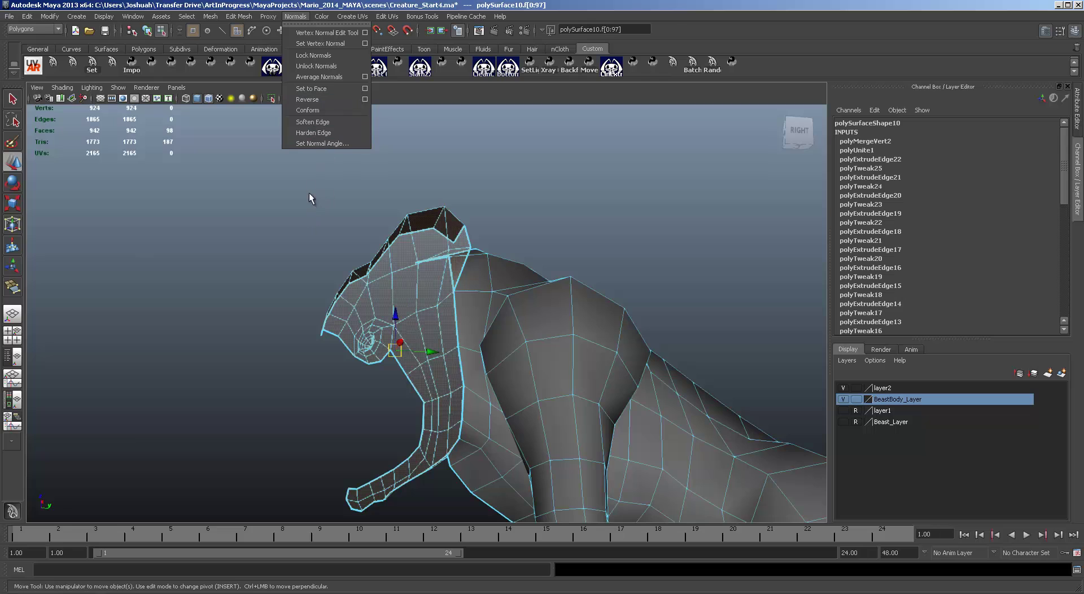
{"action": "left_click", "coordinate": [314, 99]}
Soften the edges of the selected head faces and clear the selection.
{"action": "left_click", "coordinate": [286, 18]}
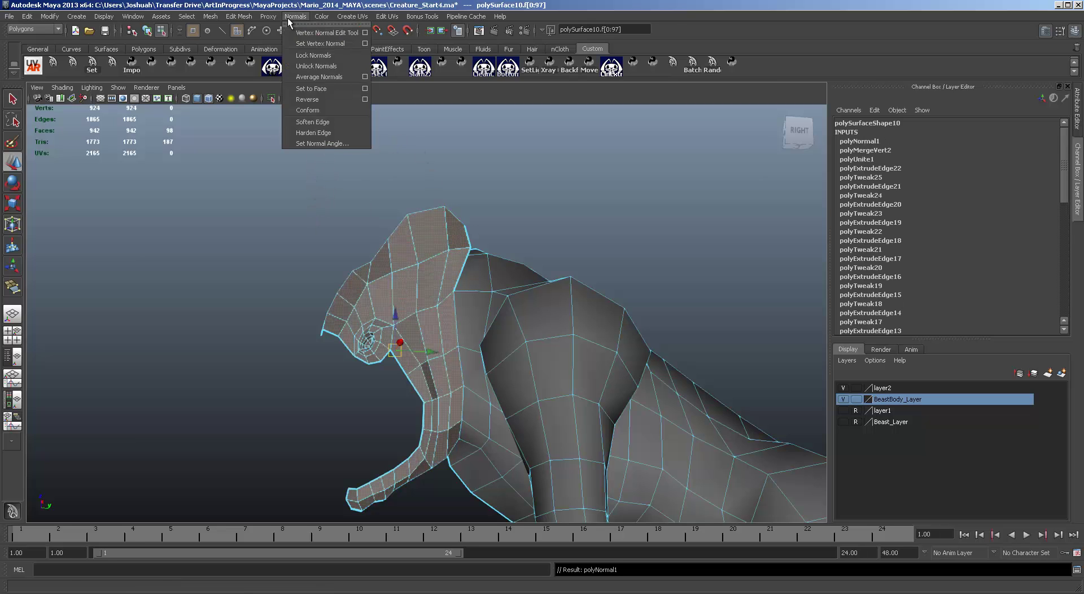
{"action": "left_click", "coordinate": [309, 117]}
{"action": "left_click", "coordinate": [500, 175]}
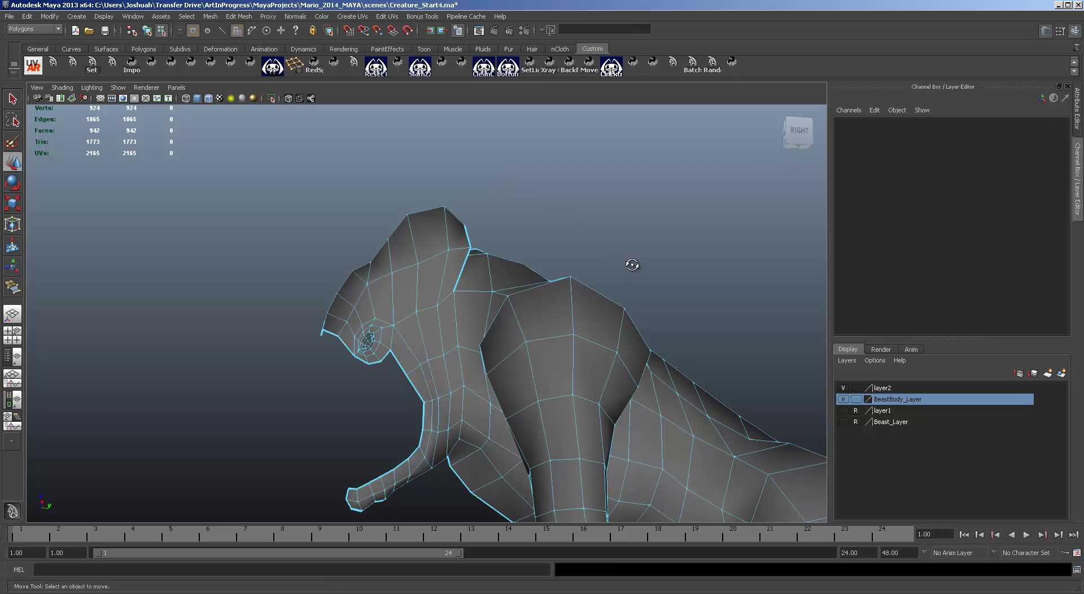
Append two polygons across the gap between the back of the head and the body's neck border.
{"action": "left_click_drag", "start_coordinate": [633, 263], "coordinate": [654, 253], "text": "alt"}
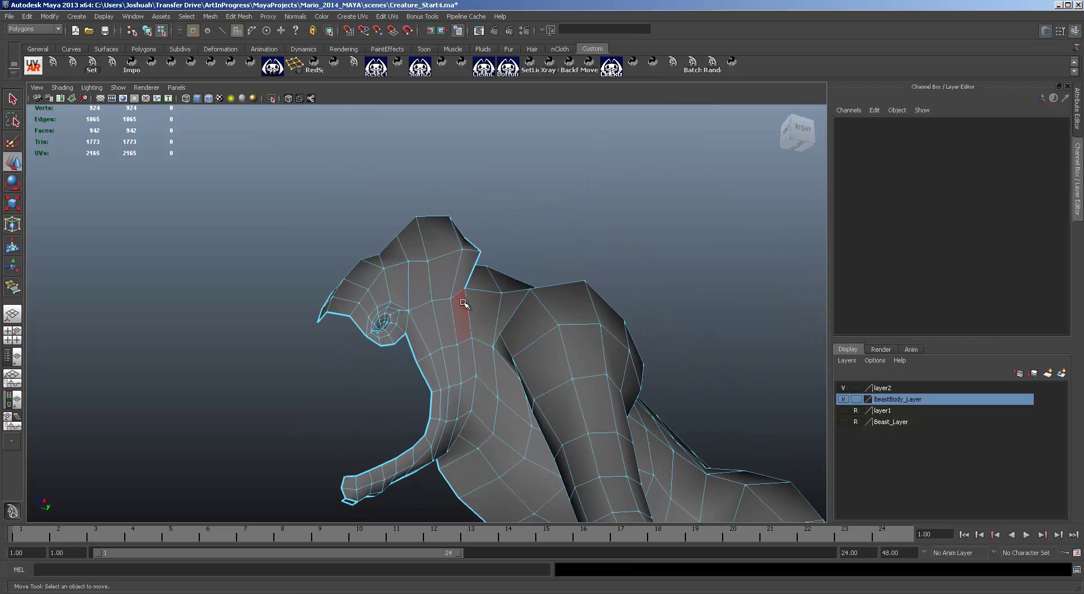
{"action": "left_click_drag", "start_coordinate": [548, 303], "coordinate": [436, 352], "text": "alt"}
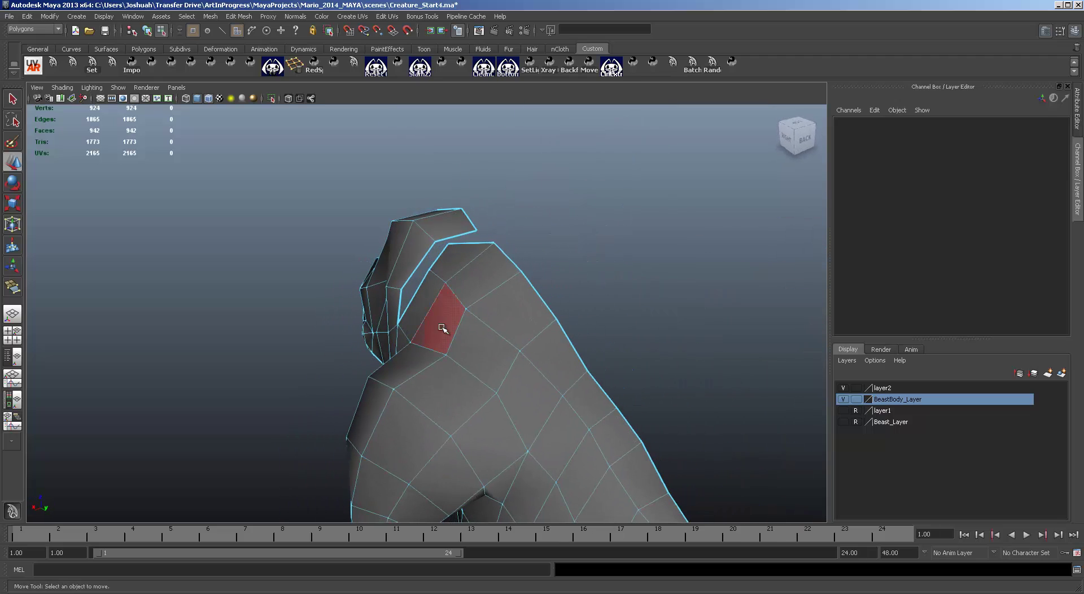
{"action": "key", "text": "y"}
{"action": "left_click", "coordinate": [443, 249]}
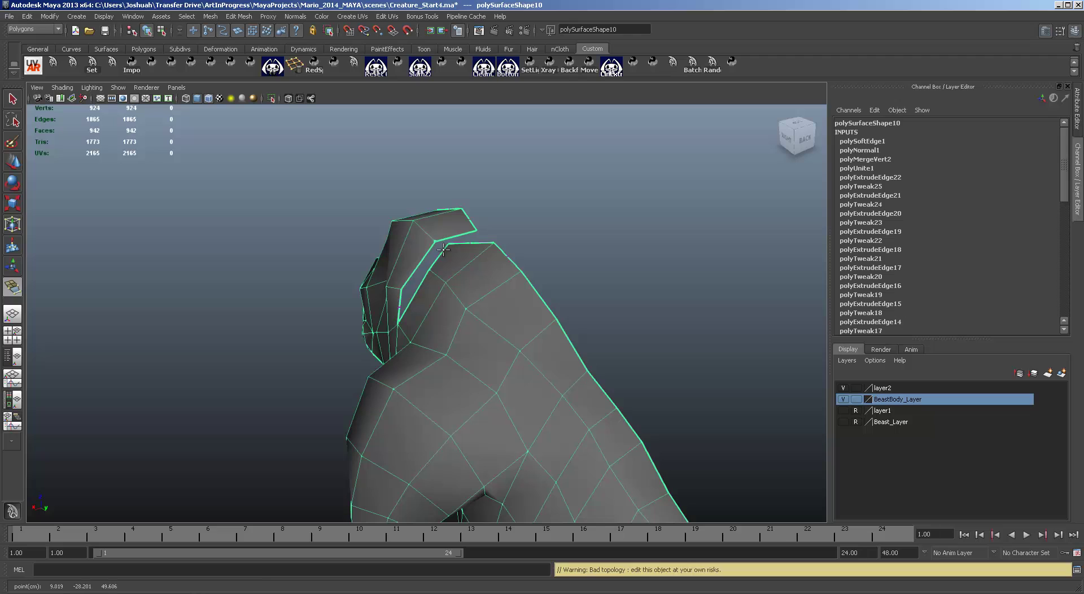
{"action": "left_click", "coordinate": [439, 255]}
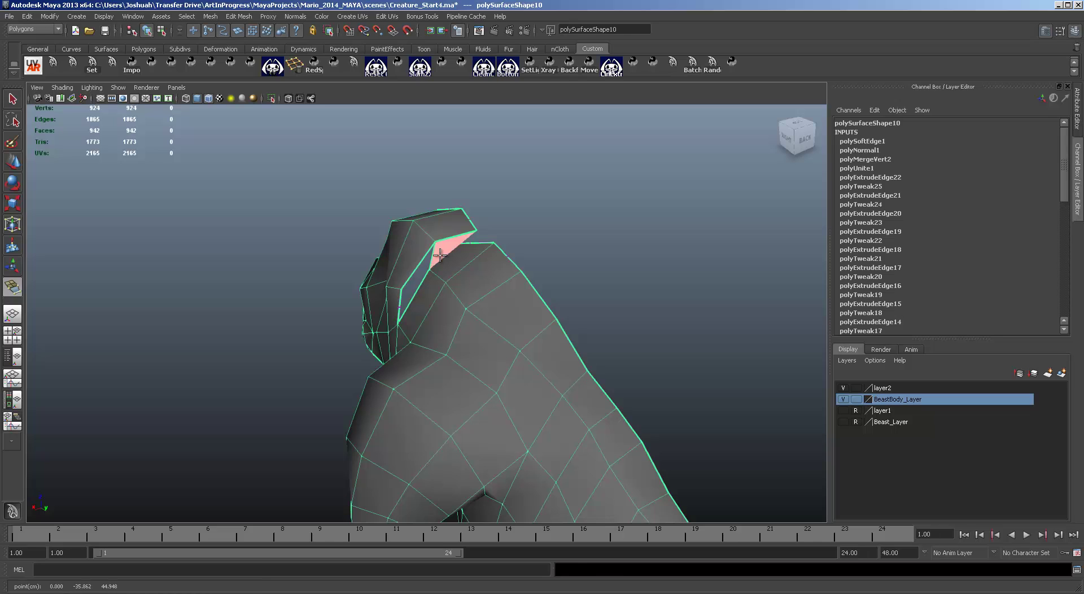
{"action": "key", "text": "Return"}
{"action": "left_click", "coordinate": [420, 282]}
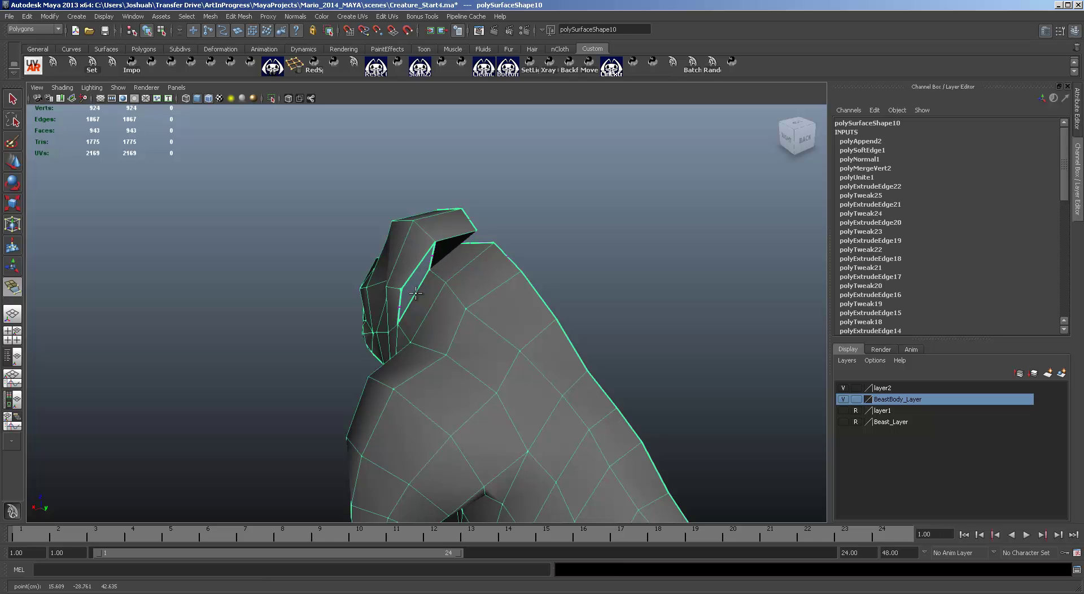
{"action": "left_click", "coordinate": [416, 293]}
{"action": "key", "text": "Return"}
{"action": "left_click_drag", "start_coordinate": [558, 303], "coordinate": [575, 265], "text": "alt"}
{"action": "left_click_drag", "start_coordinate": [557, 273], "coordinate": [495, 276], "text": "alt"}
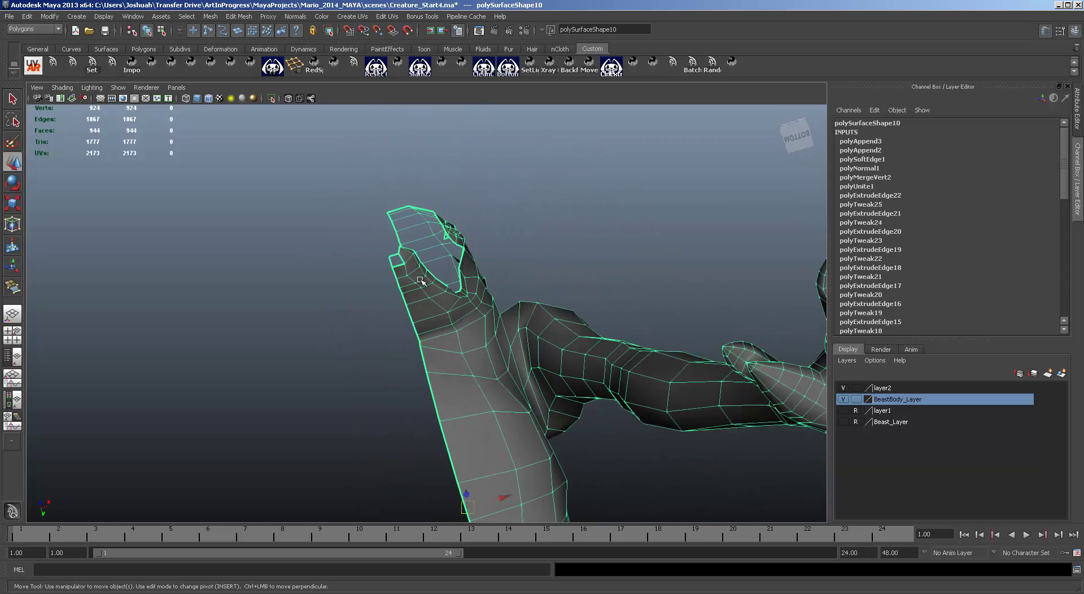
Reverse the normal of the single wrongly facing face at the tip of the lower jaw and clear the selection.
{"action": "scroll", "coordinate": [360, 315], "scroll_direction": "up", "scroll_amount": 3}
{"action": "key", "text": "F11"}
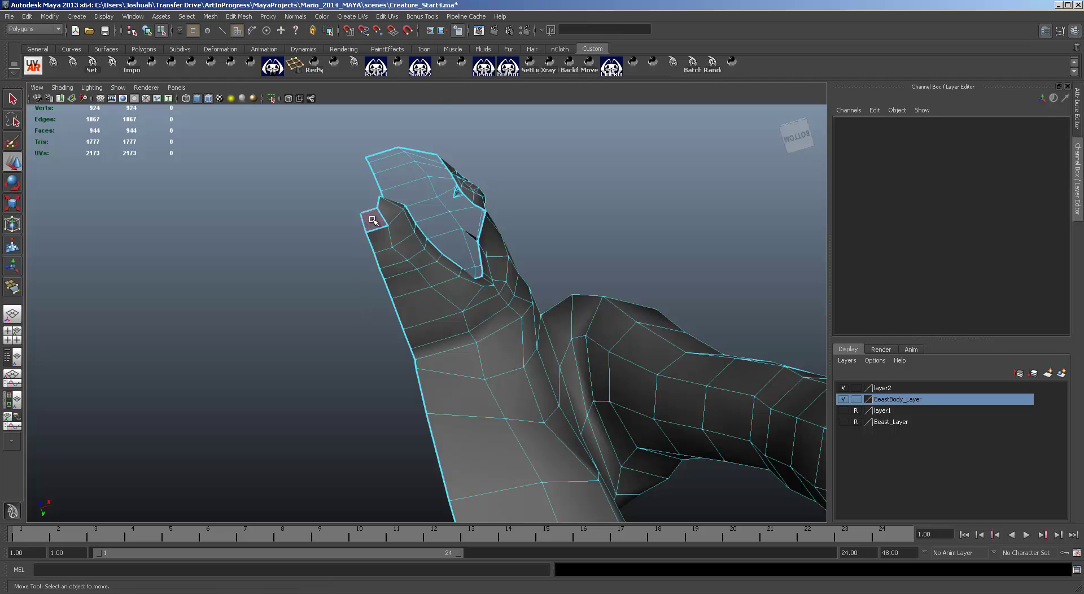
{"action": "left_click", "coordinate": [374, 220]}
{"action": "left_click", "coordinate": [294, 19]}
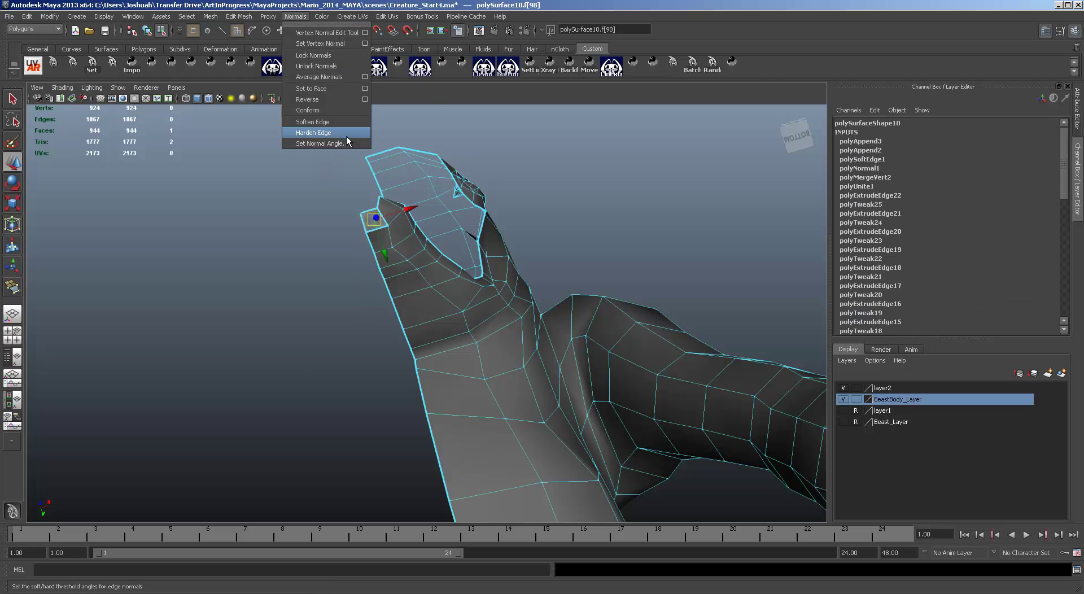
{"action": "left_click", "coordinate": [326, 99]}
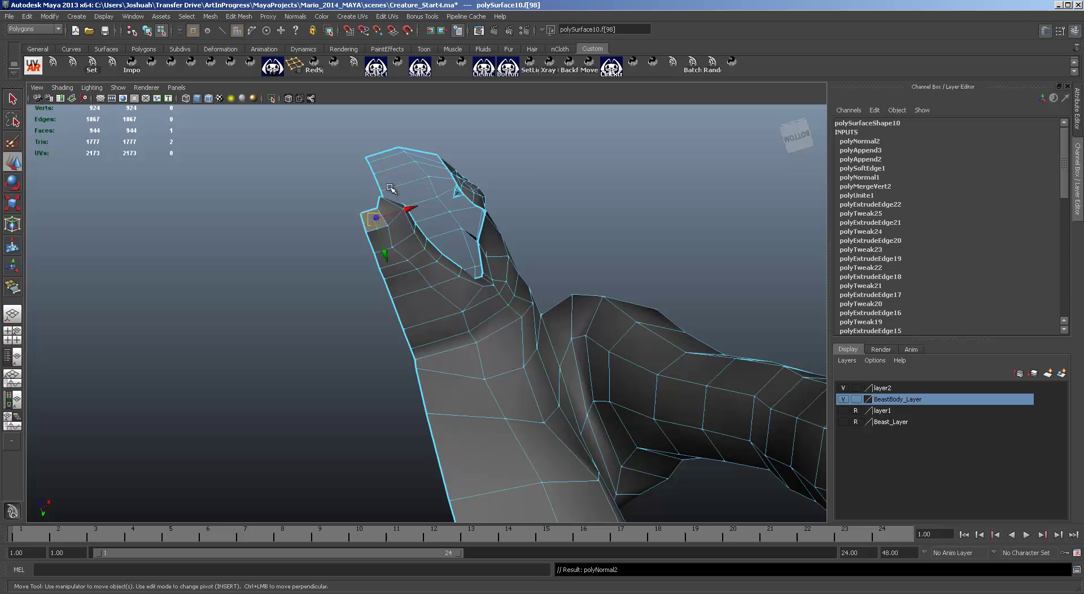
{"action": "left_click", "coordinate": [629, 197]}
Examine the head's open snout and mouth borders against the reference creature in the side and perspective views.
{"action": "left_click_drag", "start_coordinate": [637, 196], "coordinate": [544, 370], "text": "alt"}
{"action": "key", "text": "space"}
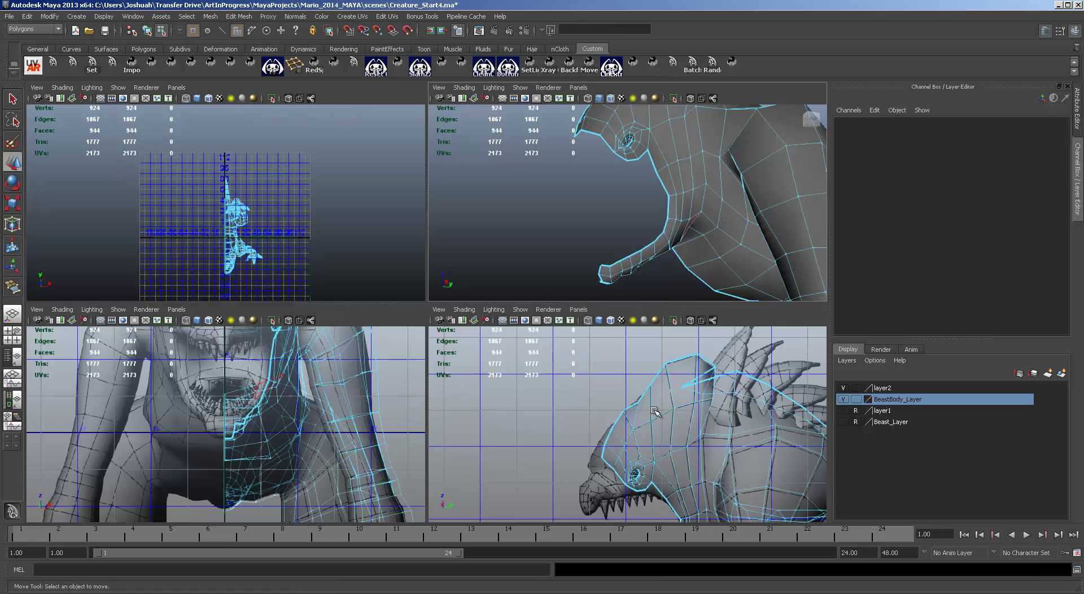
{"action": "key", "text": "space"}
{"action": "scroll", "coordinate": [603, 411], "scroll_direction": "down", "scroll_amount": 2}
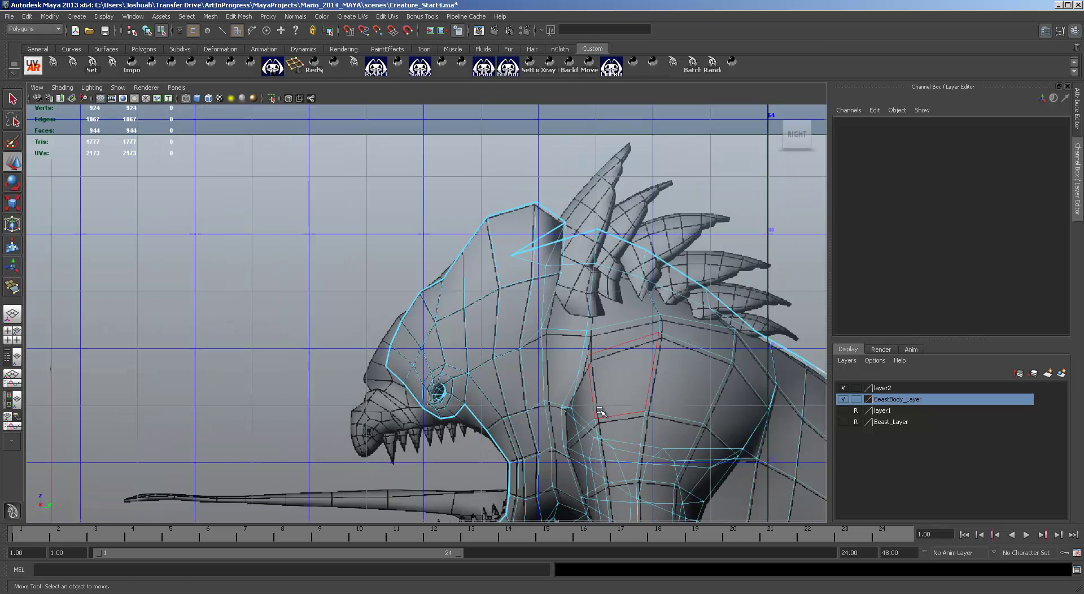
{"action": "middle_click_drag", "start_coordinate": [603, 403], "coordinate": [625, 251], "text": "alt"}
{"action": "scroll", "coordinate": [551, 328], "scroll_direction": "up", "scroll_amount": 1}
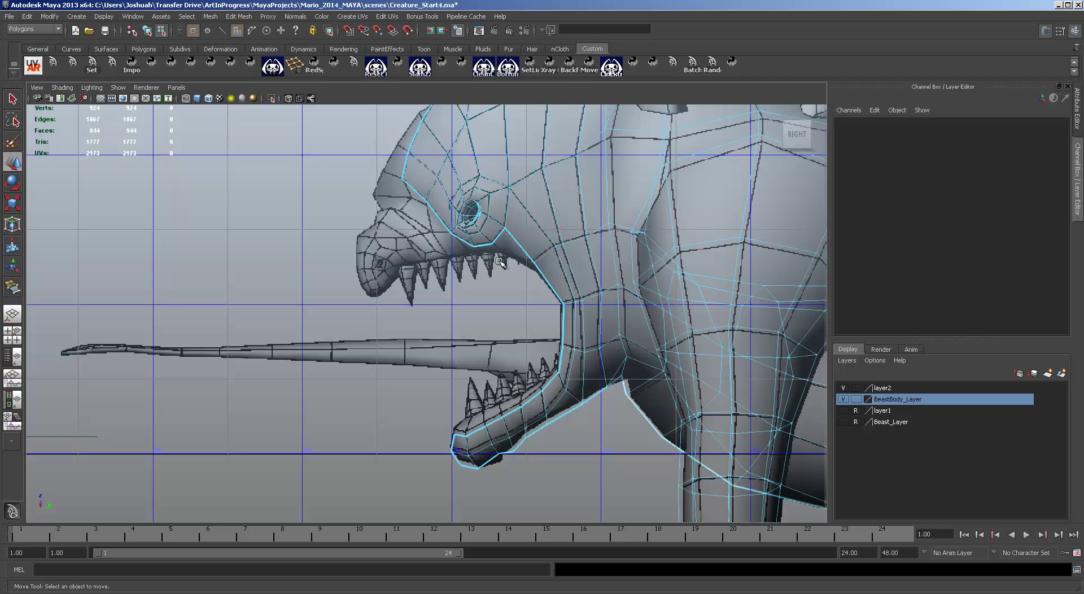
{"action": "scroll", "coordinate": [499, 261], "scroll_direction": "up", "scroll_amount": 1}
{"action": "scroll", "coordinate": [500, 262], "scroll_direction": "up", "scroll_amount": 1}
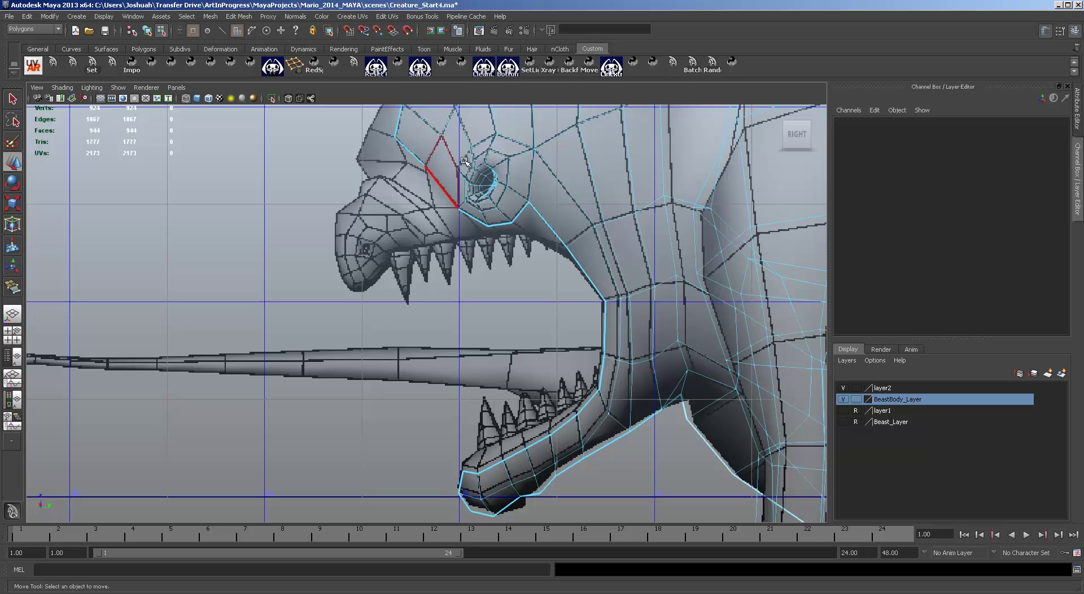
{"action": "key", "text": "space"}
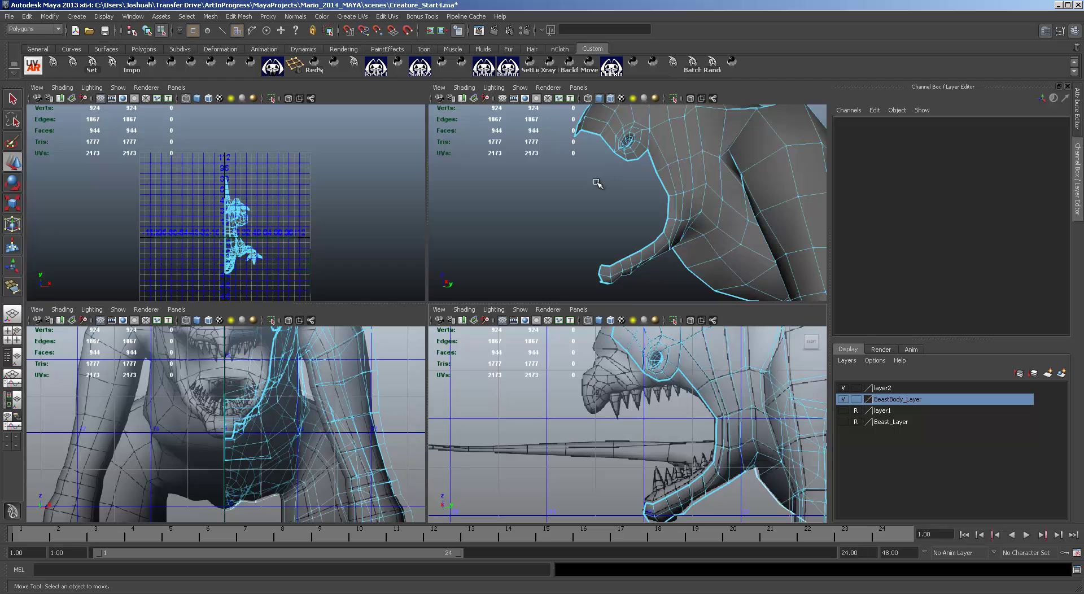
{"action": "left_click_drag", "start_coordinate": [597, 184], "coordinate": [624, 184], "text": "alt"}
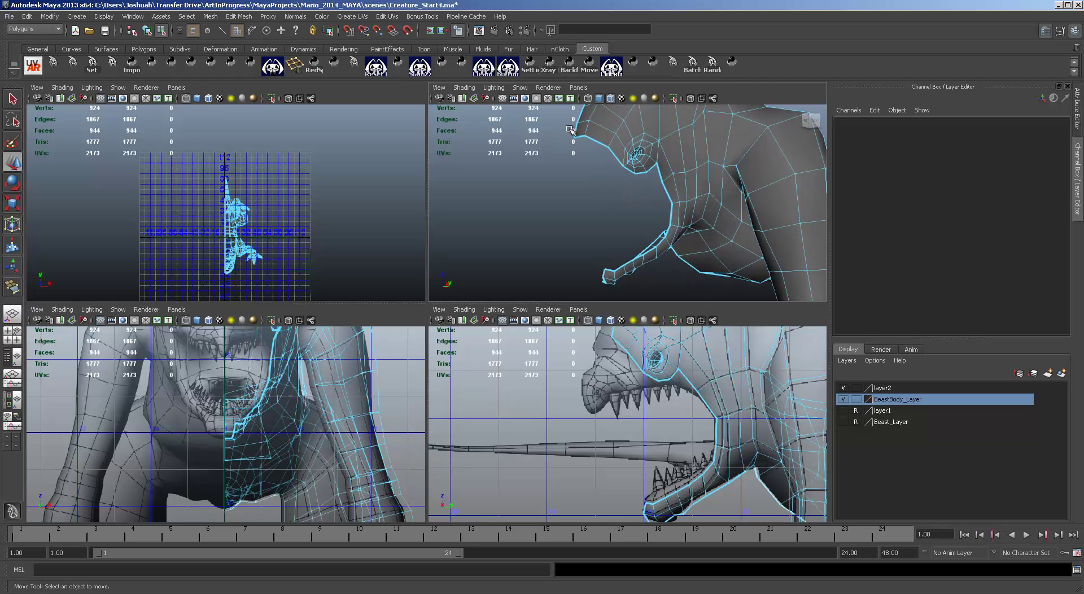
{"action": "key", "text": "F10"}
{"action": "left_click", "coordinate": [578, 138]}
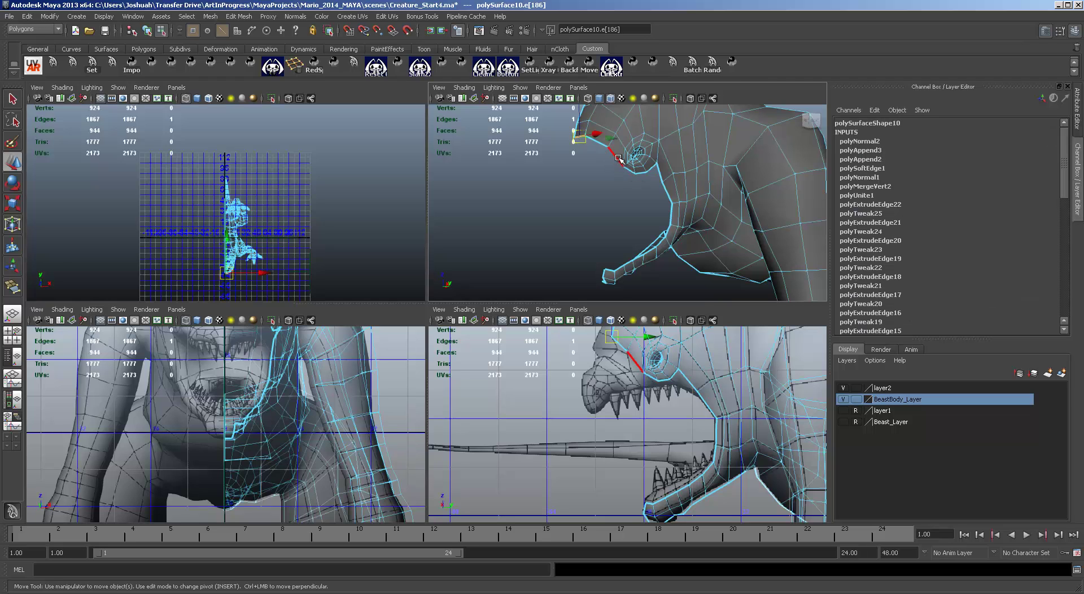
{"action": "double_click", "coordinate": [614, 155], "text": "shift"}
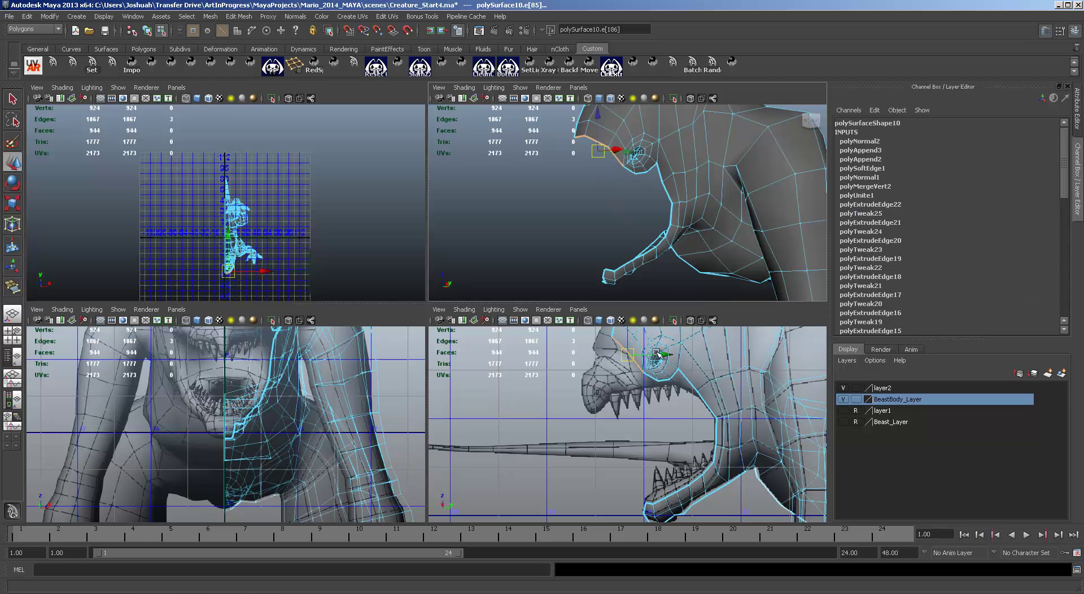
Move the head's front tip vertex and the next two vertices above it to follow the reference's forehead outline in the side view.
{"action": "middle_click_drag", "start_coordinate": [716, 383], "coordinate": [719, 471], "text": "alt"}
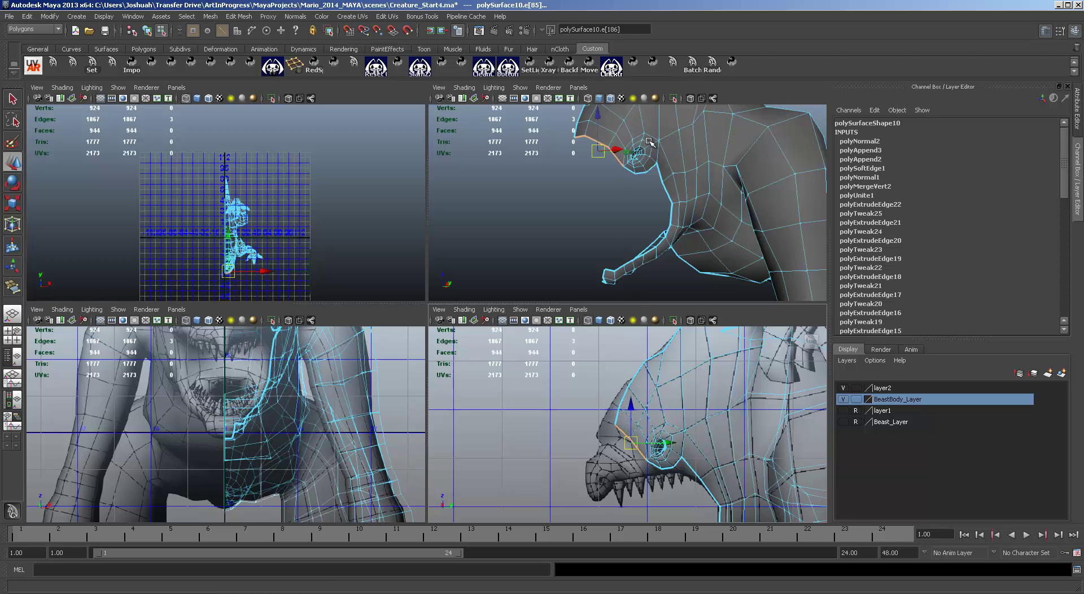
{"action": "middle_click_drag", "start_coordinate": [648, 142], "coordinate": [678, 214], "text": "alt"}
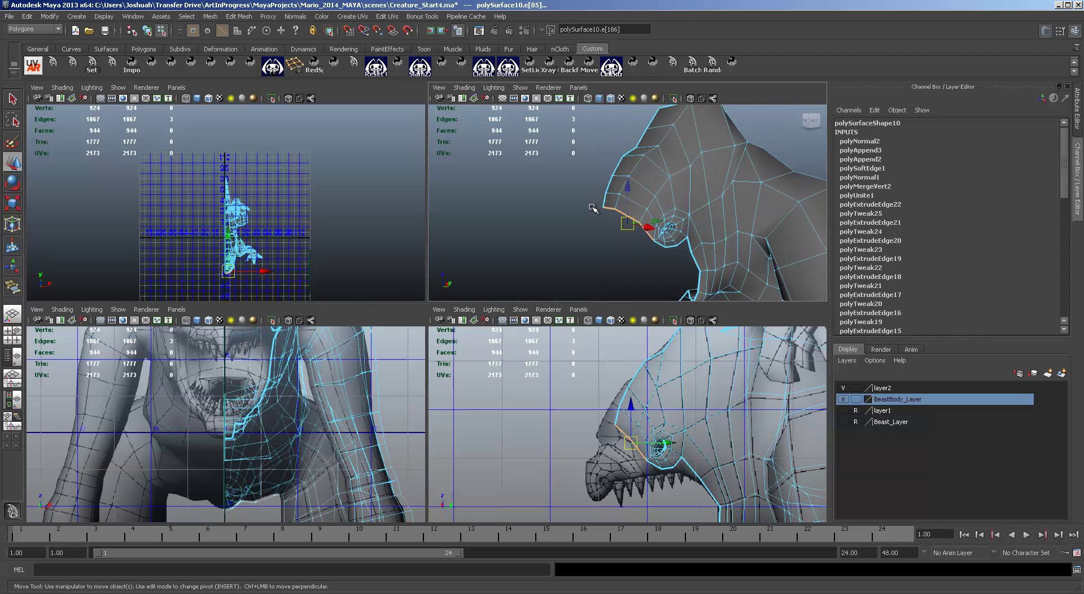
{"action": "key", "text": "F9"}
{"action": "left_click", "coordinate": [603, 207]}
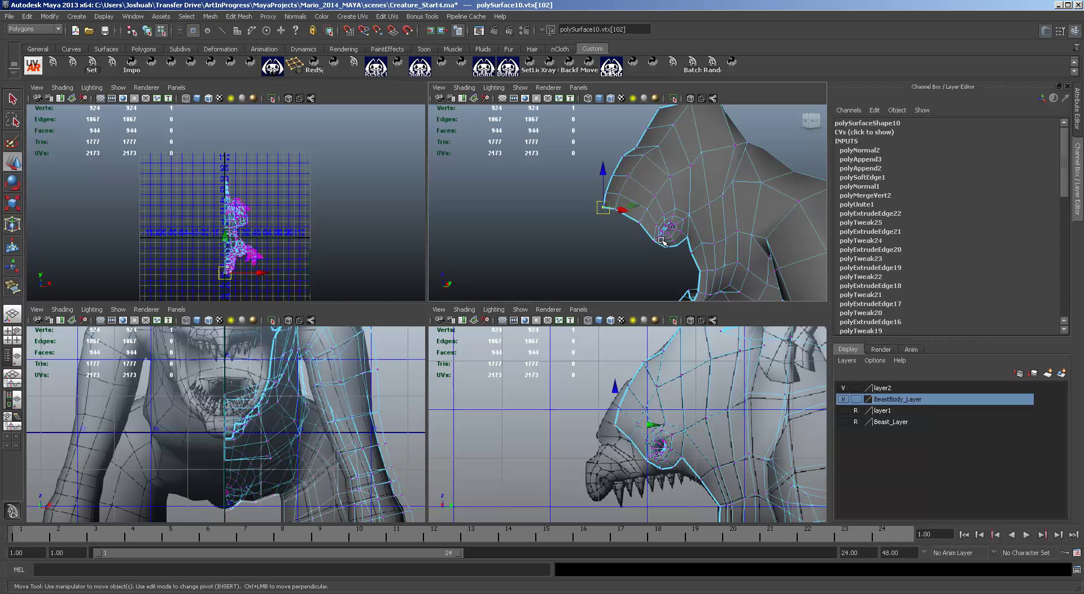
{"action": "mouse_move", "coordinate": [617, 427]}
{"action": "left_mouse_down"}
{"action": "mouse_move", "coordinate": [604, 422]}
{"action": "mouse_move", "coordinate": [615, 408]}
{"action": "left_mouse_up"}
{"action": "left_click", "coordinate": [617, 410]}
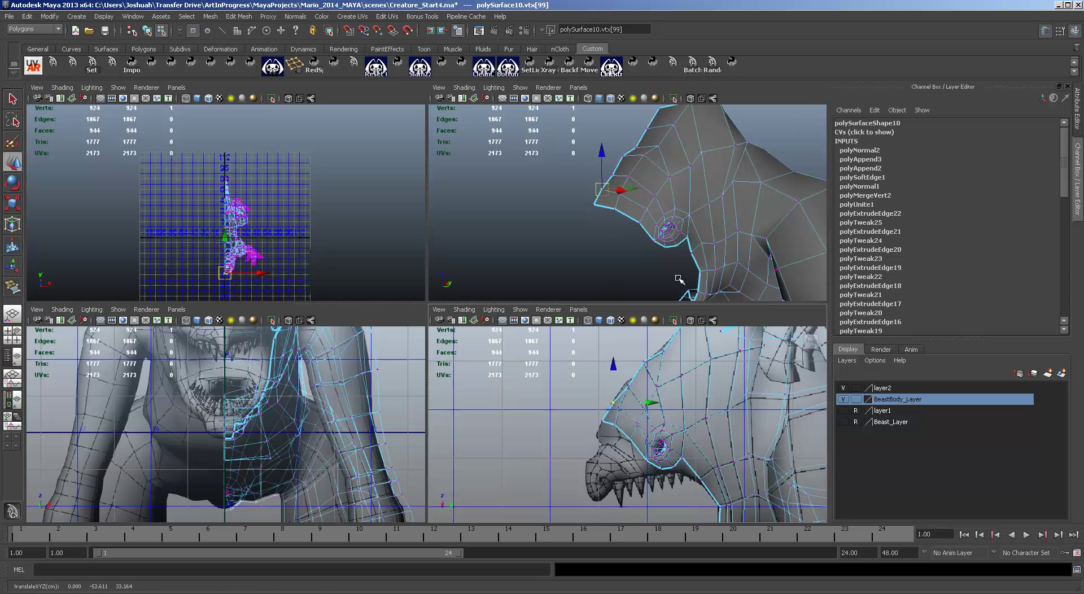
{"action": "left_click", "coordinate": [613, 176]}
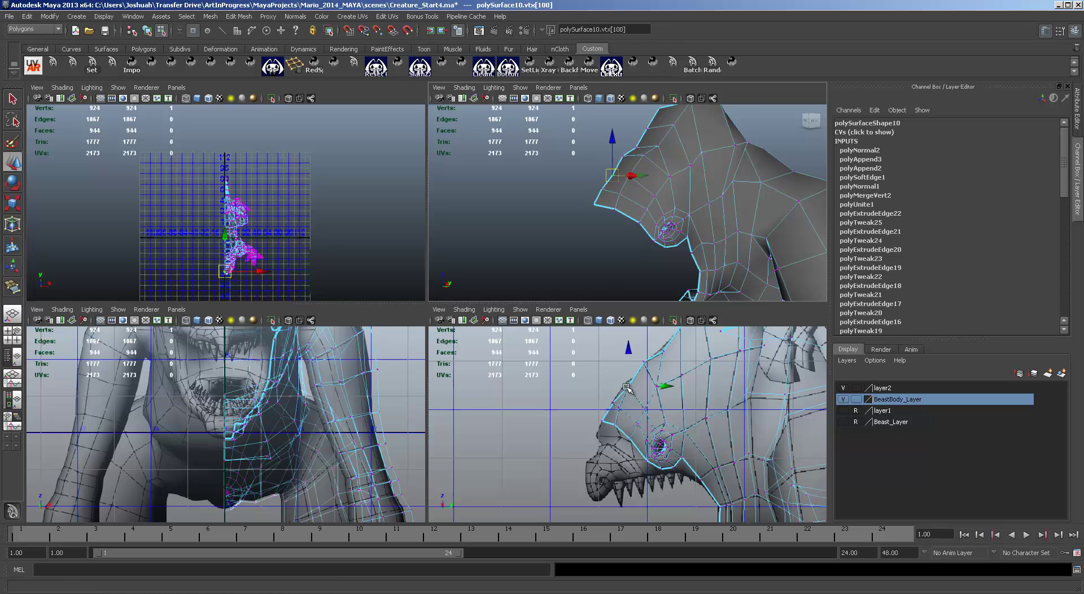
{"action": "left_click_drag", "start_coordinate": [627, 387], "coordinate": [647, 373]}
Undo the accidental move of the inner forehead vertex and adjust the next two centerline vertices up the forehead to match the reference outline.
{"action": "left_click", "coordinate": [643, 153]}
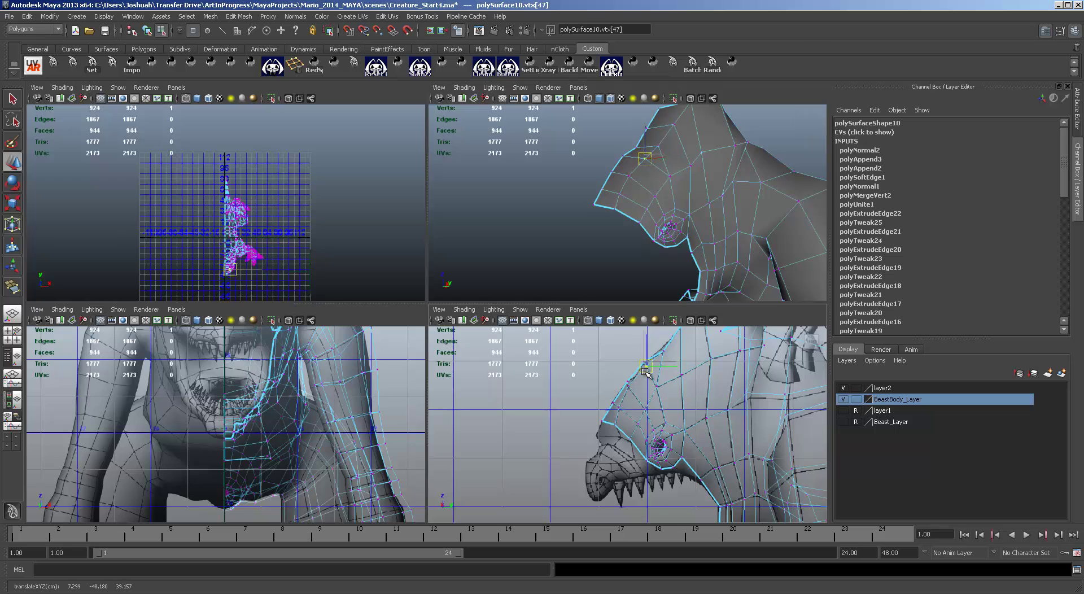
{"action": "key", "text": "ctrl+z"}
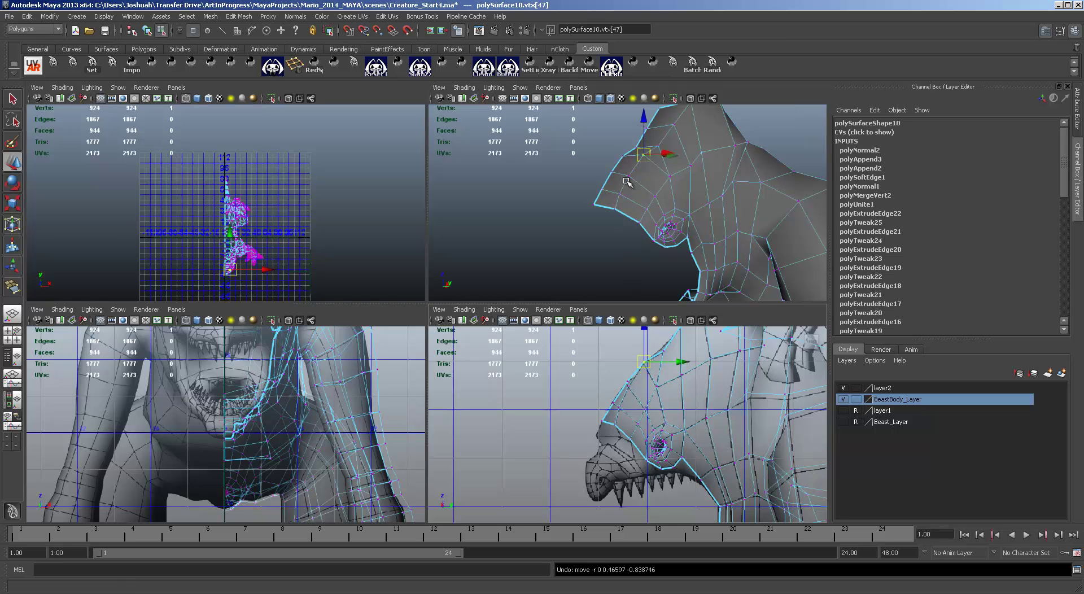
{"action": "left_click", "coordinate": [623, 157]}
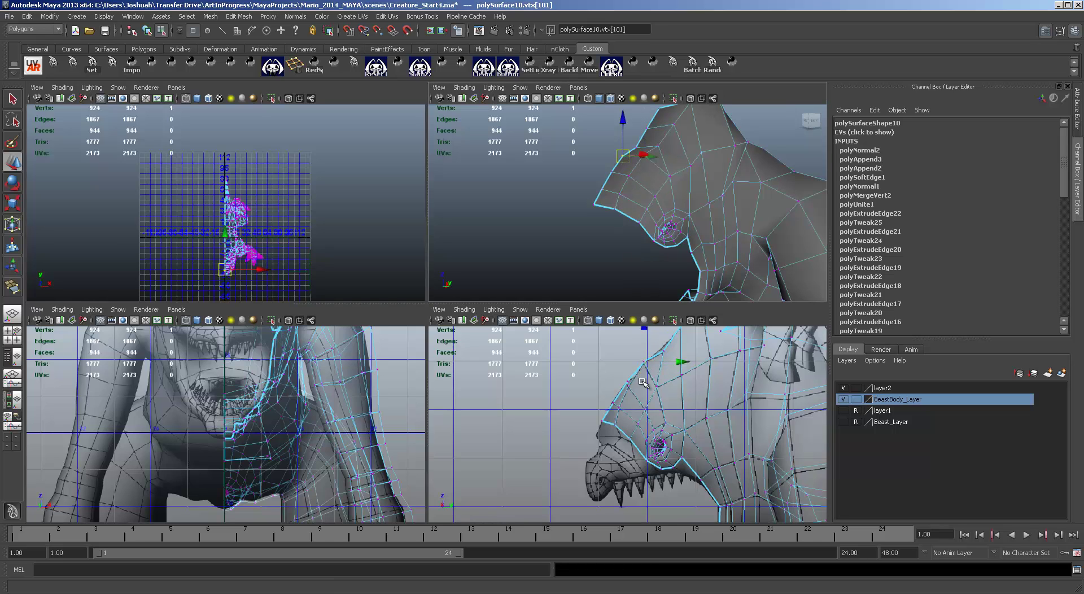
{"action": "left_click_drag", "start_coordinate": [644, 362], "coordinate": [647, 368]}
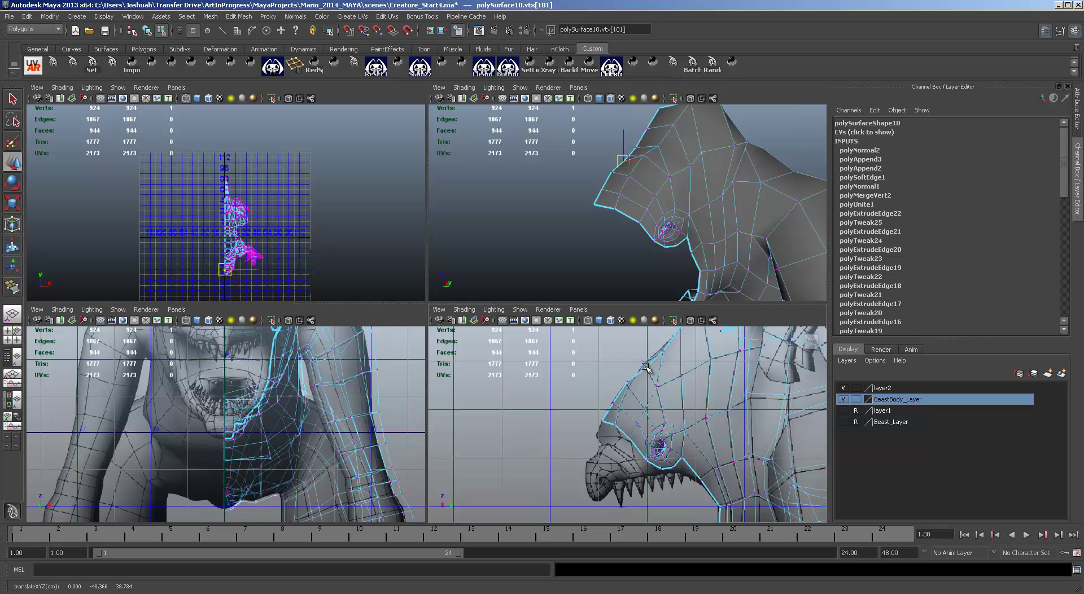
{"action": "left_click", "coordinate": [635, 147]}
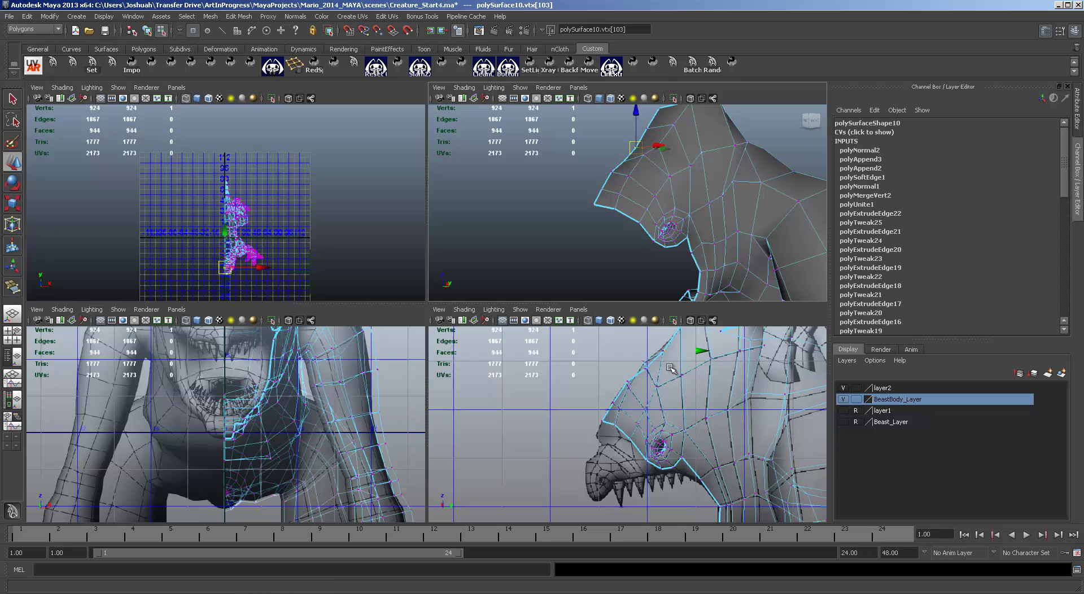
{"action": "left_click_drag", "start_coordinate": [667, 355], "coordinate": [664, 350]}
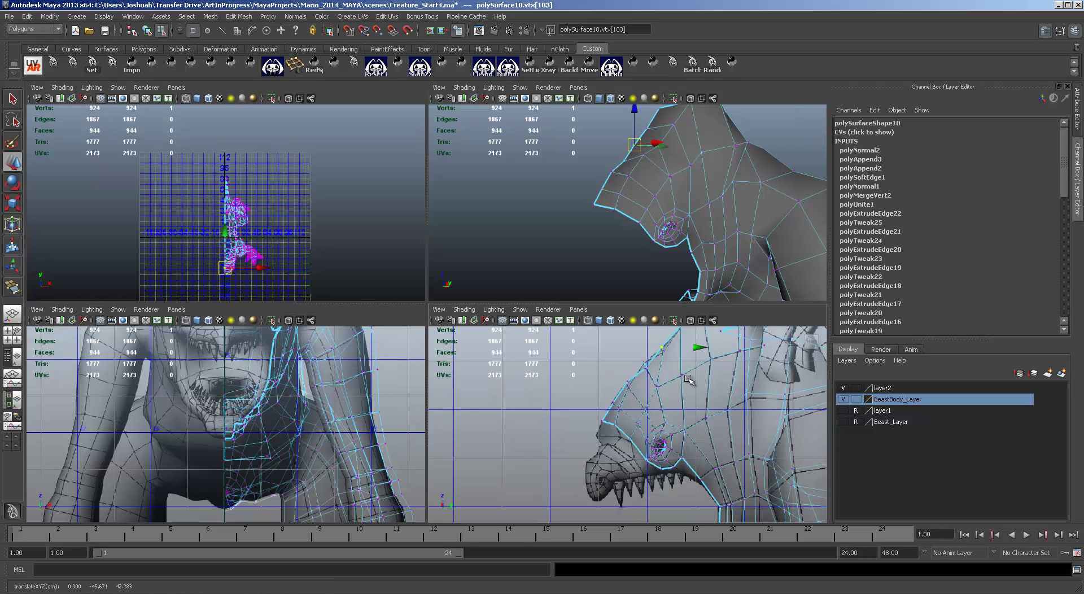
Shift the lower of the two upper forehead vertices down and forward along the reference outline in the enlarged side view.
{"action": "key", "text": "space"}
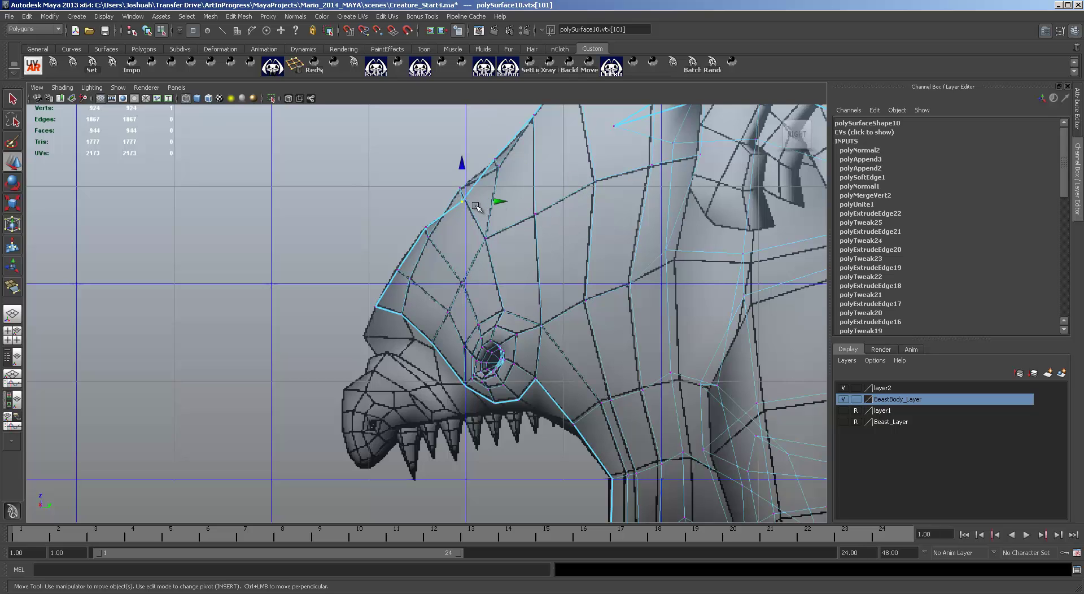
{"action": "left_click", "coordinate": [462, 195]}
{"action": "left_click_drag", "start_coordinate": [462, 193], "coordinate": [450, 212]}
{"action": "key", "text": "space"}
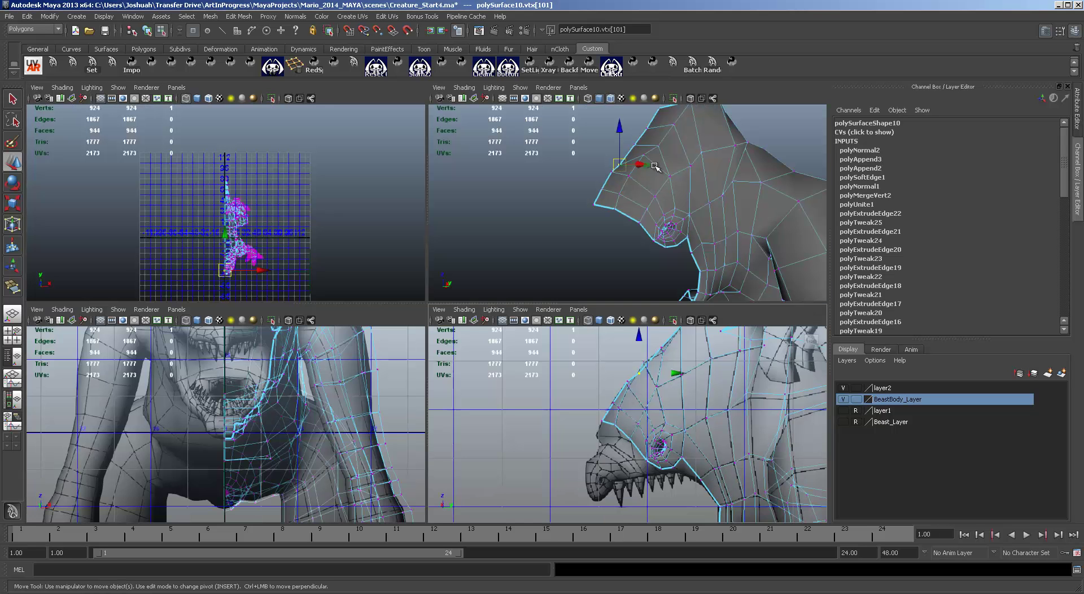
Move the protruding vertex at the front of the neck border back toward the rear of the head in the side view.
{"action": "mouse_move", "coordinate": [686, 185]}
{"action": "left_mouse_down", "text": "alt"}
{"action": "mouse_move", "coordinate": [700, 190]}
{"action": "mouse_move", "coordinate": [680, 187]}
{"action": "left_mouse_up", "text": "alt"}
{"action": "middle_click_drag", "start_coordinate": [680, 187], "coordinate": [659, 232], "text": "alt"}
{"action": "middle_click_drag", "start_coordinate": [696, 357], "coordinate": [635, 424], "text": "alt"}
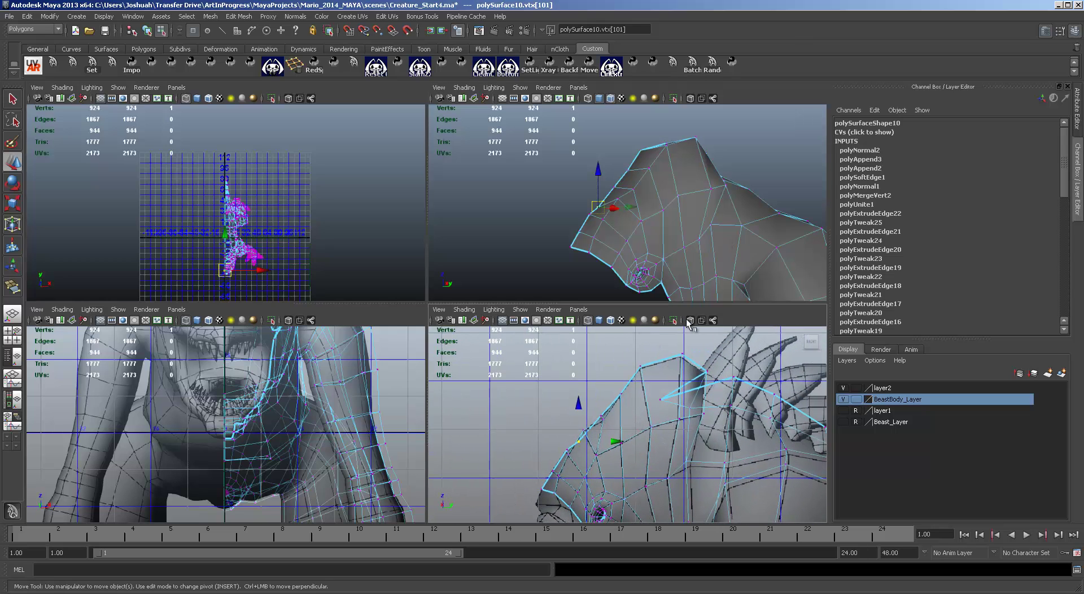
{"action": "left_click_drag", "start_coordinate": [717, 269], "coordinate": [451, 197], "text": "alt"}
{"action": "left_click", "coordinate": [662, 401]}
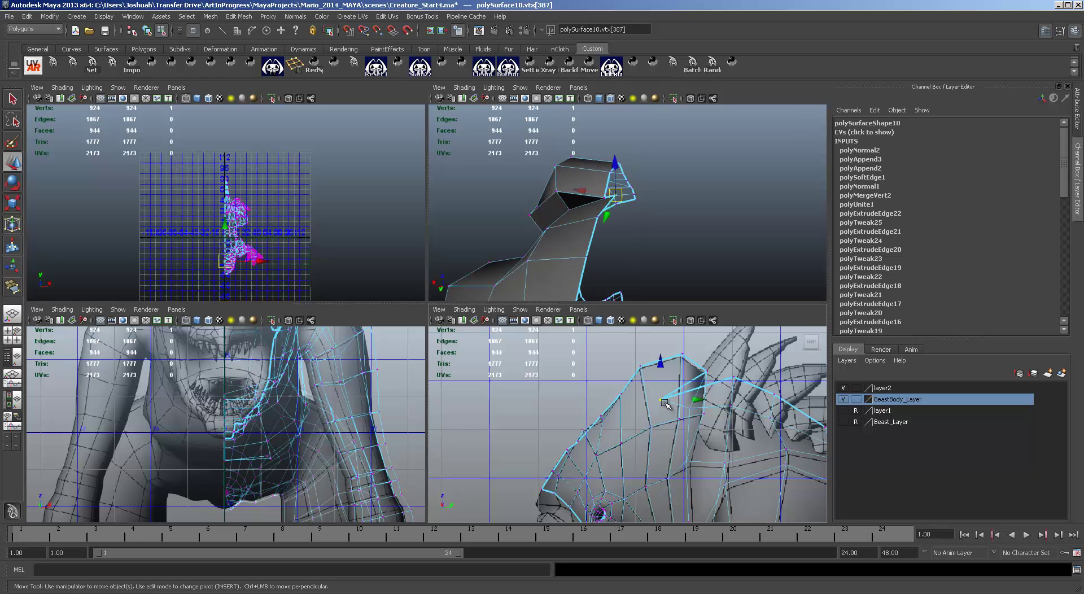
{"action": "left_click_drag", "start_coordinate": [663, 401], "coordinate": [681, 399]}
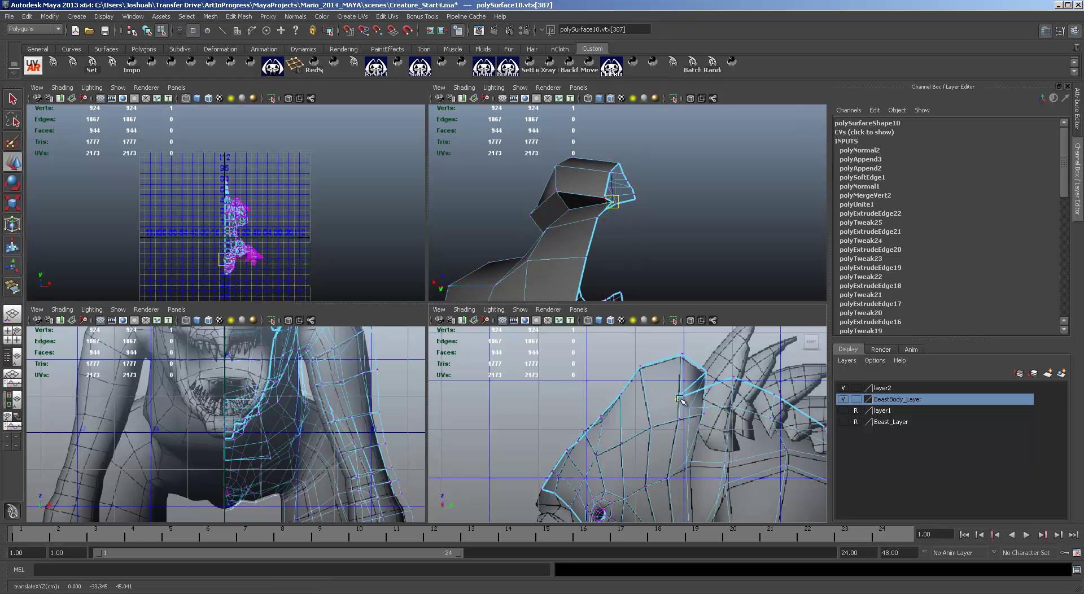
{"action": "left_click_drag", "start_coordinate": [649, 203], "coordinate": [818, 175], "text": "alt"}
{"action": "middle_click_drag", "start_coordinate": [663, 210], "coordinate": [657, 194], "text": "alt"}
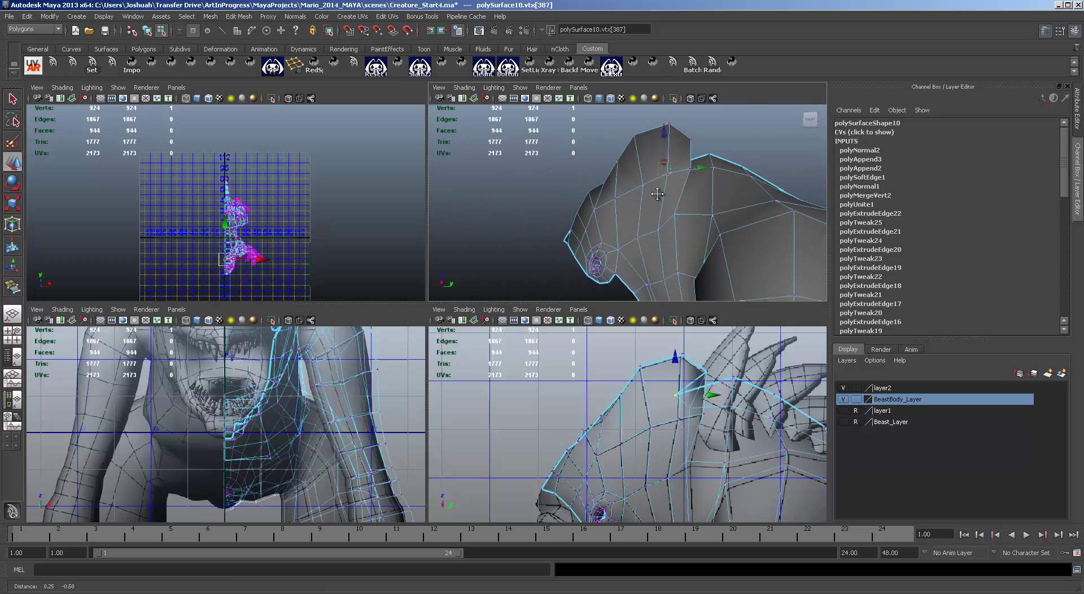
Extrude the three lower border edges between the head's front tip and the eye, moving the new edges slightly down over the reference snout.
{"action": "left_click_drag", "start_coordinate": [658, 193], "coordinate": [625, 169], "text": "alt"}
{"action": "key", "text": "F8"}
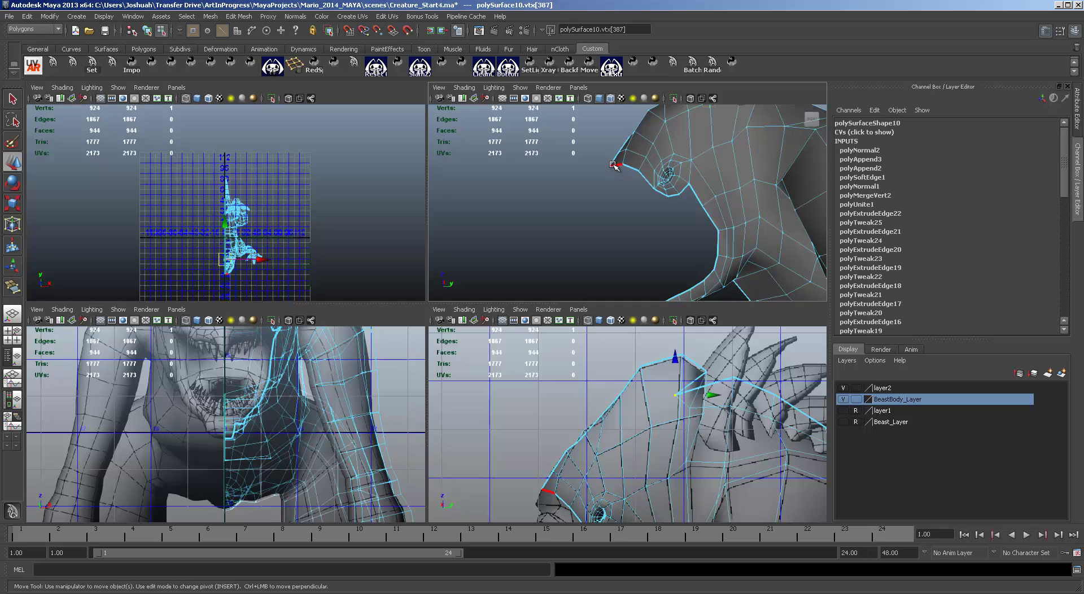
{"action": "key", "text": "F10"}
{"action": "left_click", "coordinate": [616, 165]}
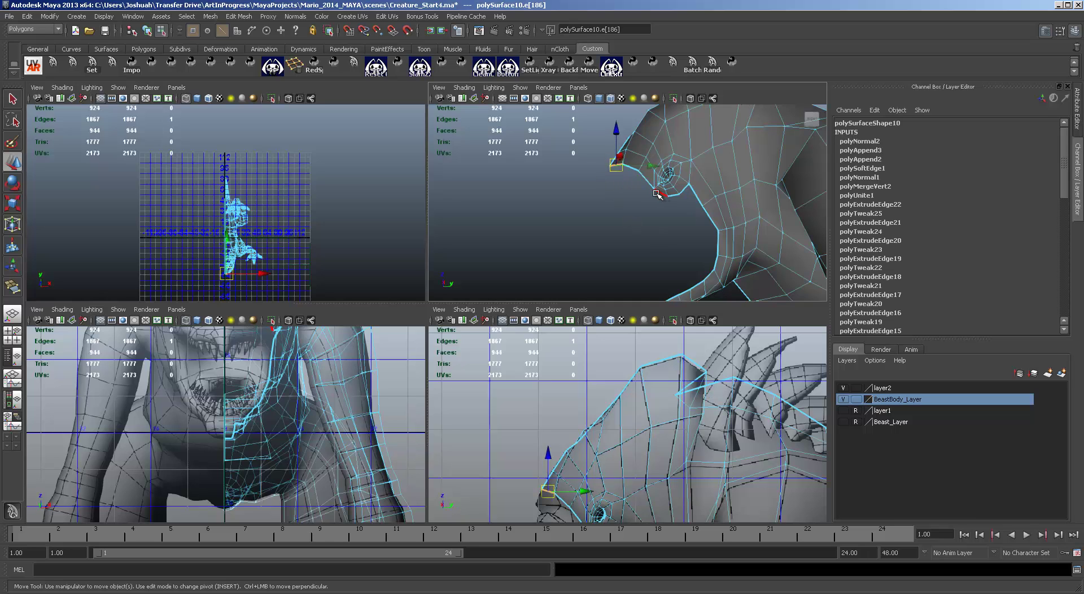
{"action": "double_click", "coordinate": [648, 181], "text": "shift"}
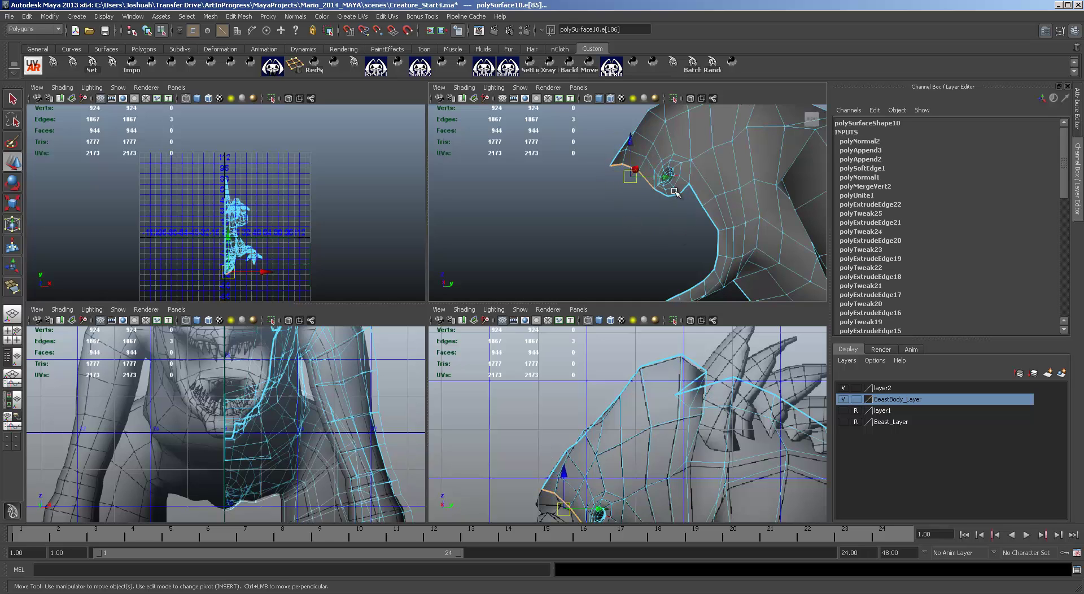
{"action": "middle_click_drag", "start_coordinate": [660, 421], "coordinate": [664, 321], "text": "alt"}
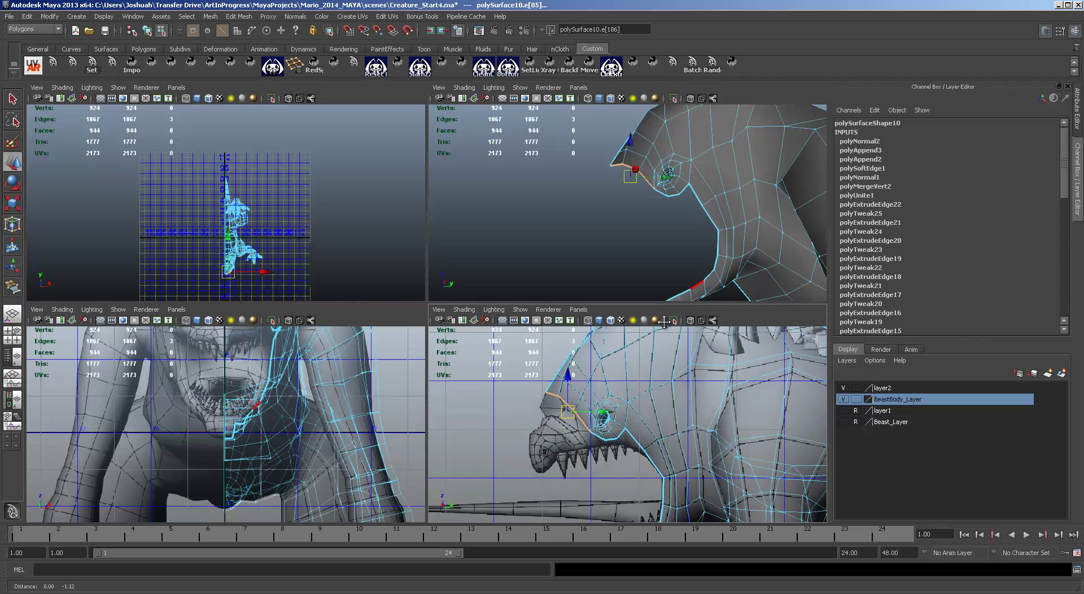
{"action": "key", "text": "space"}
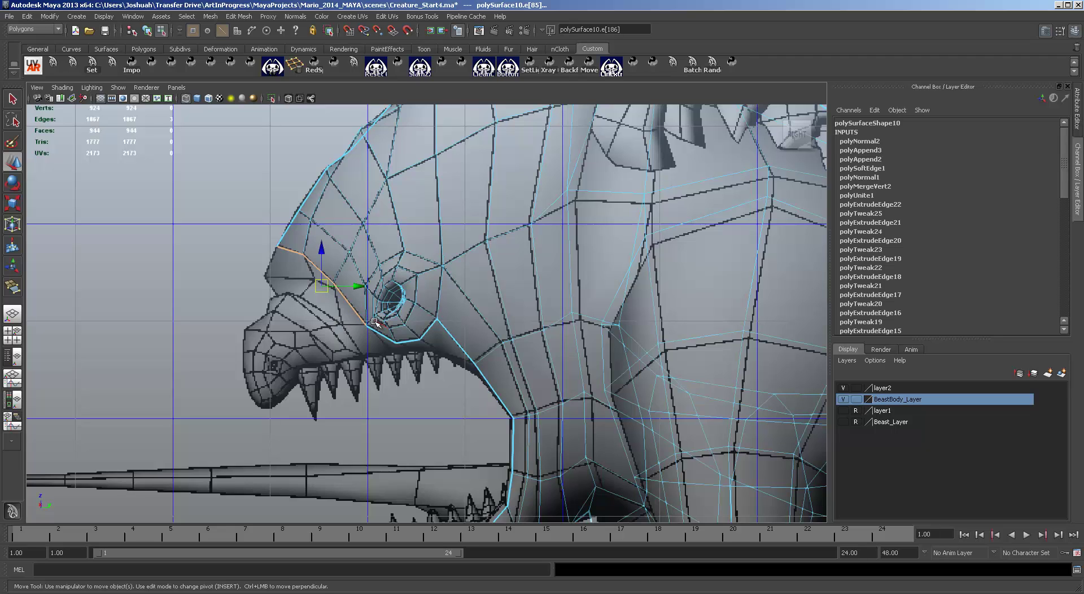
{"action": "key", "text": "ctrl+e"}
{"action": "key", "text": "w"}
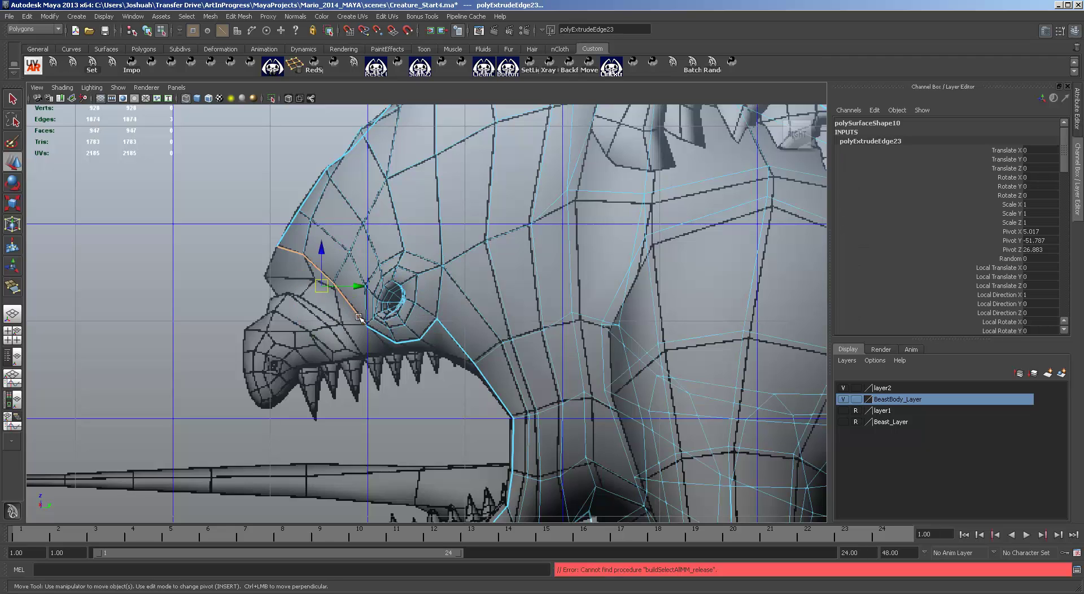
{"action": "left_click_drag", "start_coordinate": [322, 285], "coordinate": [321, 293]}
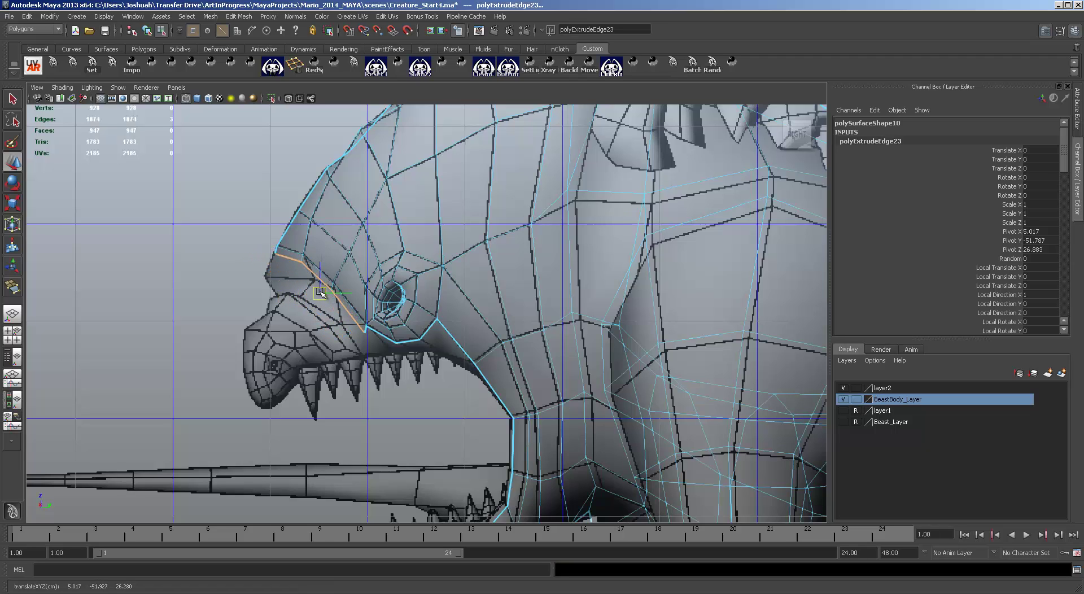
Reposition the vertices of the newly extruded strip between the head's front tip and the eye to follow the reference snout in side view.
{"action": "key", "text": "F9"}
{"action": "left_click_drag", "start_coordinate": [268, 250], "coordinate": [334, 289]}
{"action": "left_click", "coordinate": [296, 260]}
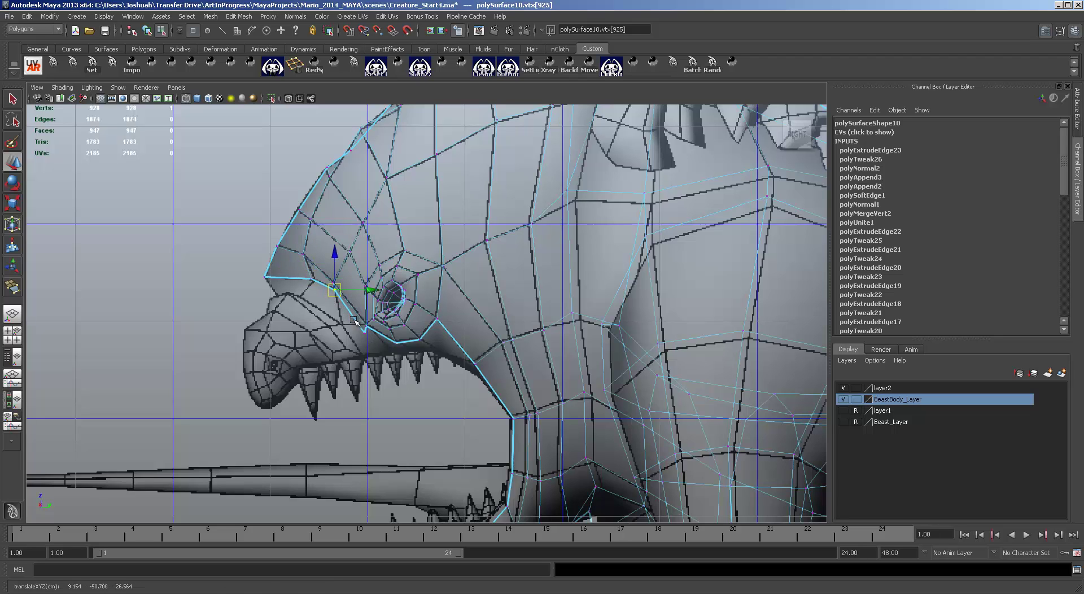
{"action": "left_click", "coordinate": [365, 330]}
{"action": "left_click_drag", "start_coordinate": [365, 331], "coordinate": [344, 325]}
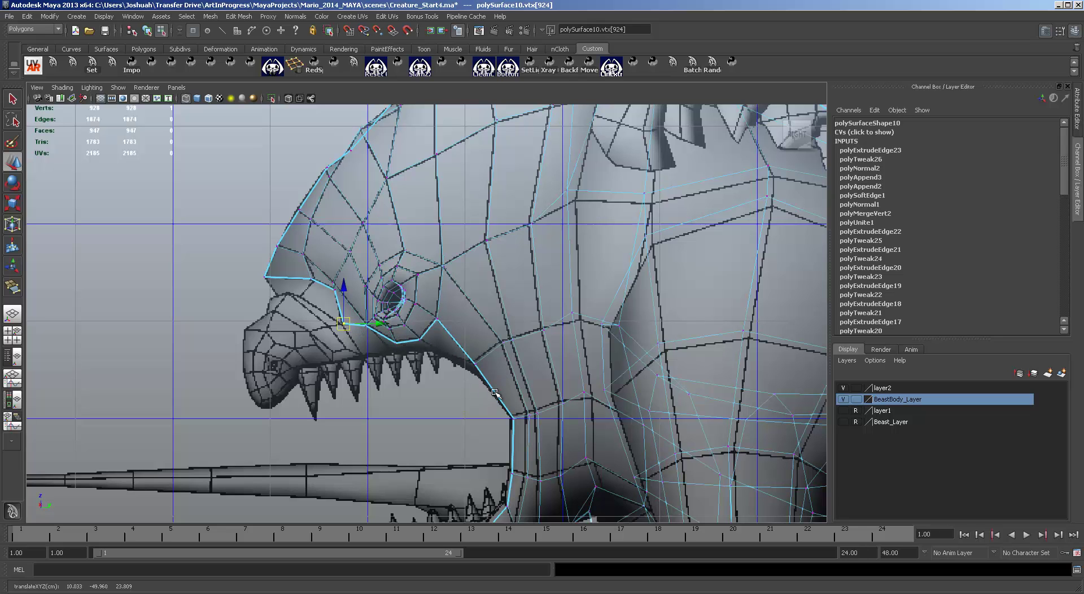
Extrude the two open front edges at the lower jaw's tip and move the new edges sideways to the body's centerline.
{"action": "middle_click_drag", "start_coordinate": [511, 352], "coordinate": [486, 254], "text": "alt"}
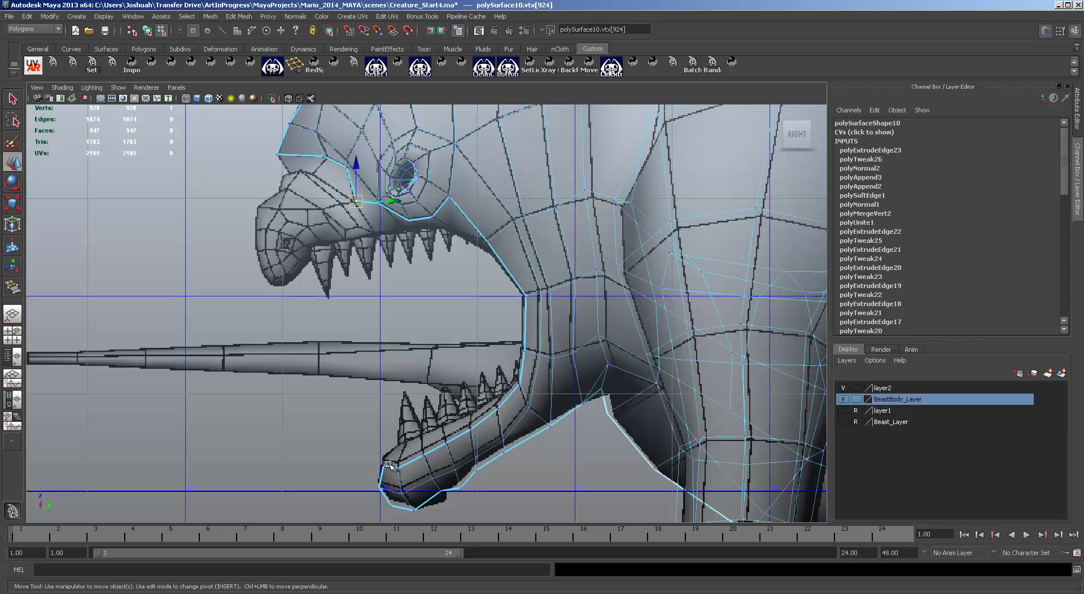
{"action": "key", "text": "space"}
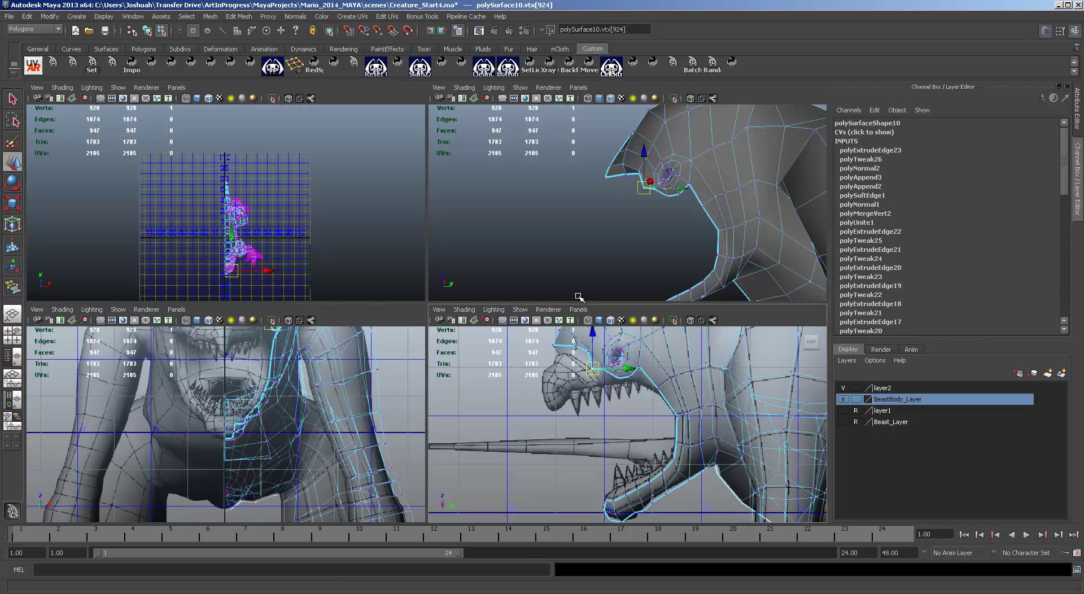
{"action": "key", "text": "space"}
{"action": "scroll", "coordinate": [513, 391], "scroll_direction": "down", "scroll_amount": 3}
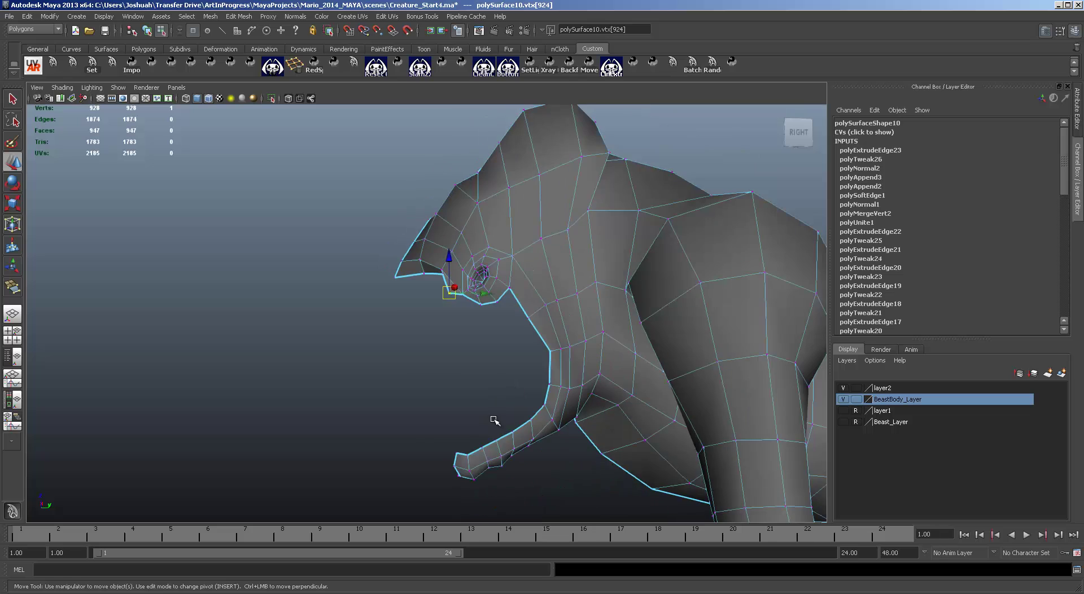
{"action": "left_click_drag", "start_coordinate": [492, 418], "coordinate": [590, 382], "text": "alt"}
{"action": "scroll", "coordinate": [516, 418], "scroll_direction": "up", "scroll_amount": 2}
{"action": "left_click_drag", "start_coordinate": [515, 418], "coordinate": [508, 335], "text": "alt"}
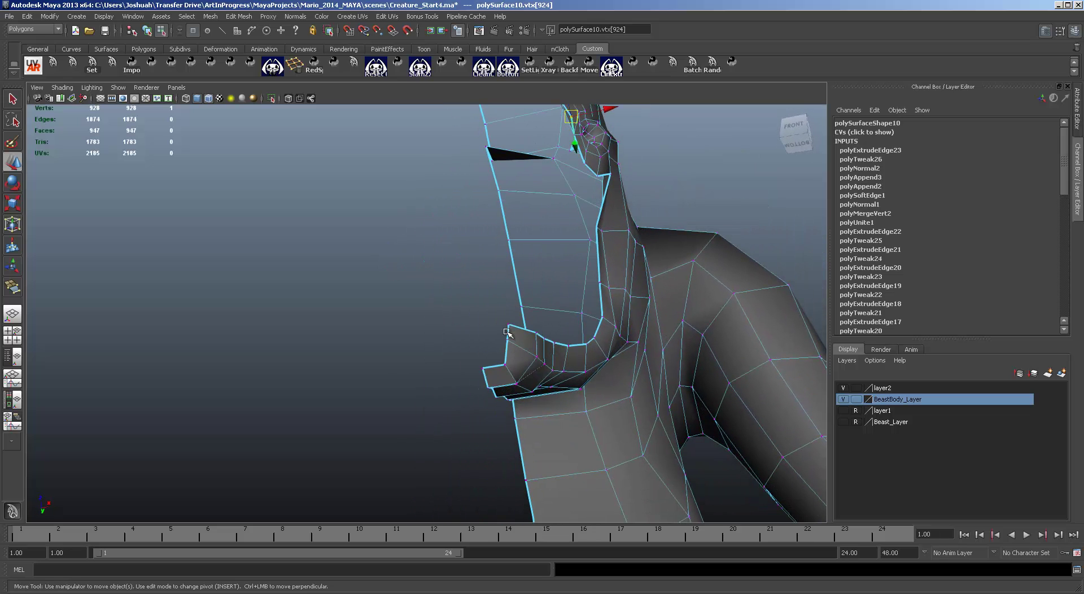
{"action": "key", "text": "F10"}
{"action": "left_click", "coordinate": [507, 335]}
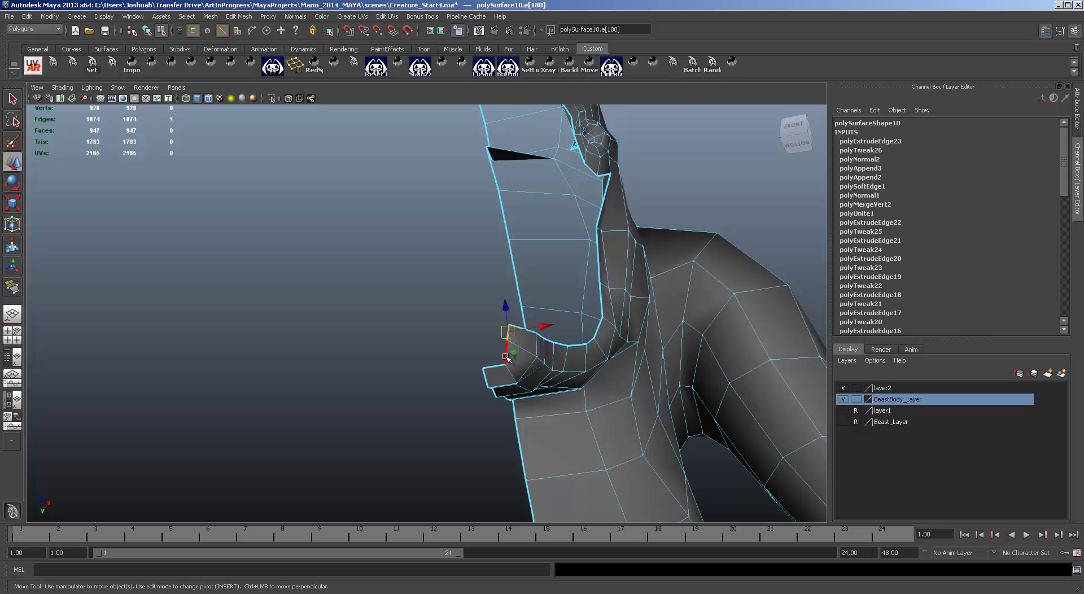
{"action": "left_click", "coordinate": [506, 357], "text": "shift"}
{"action": "key", "text": "shift+q"}
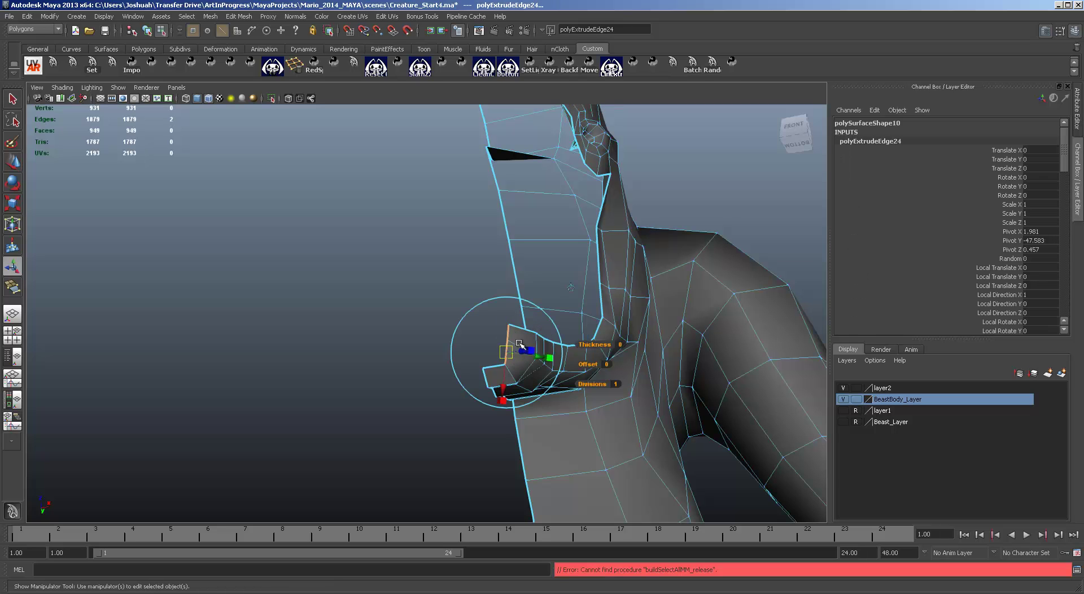
{"action": "key", "text": "w"}
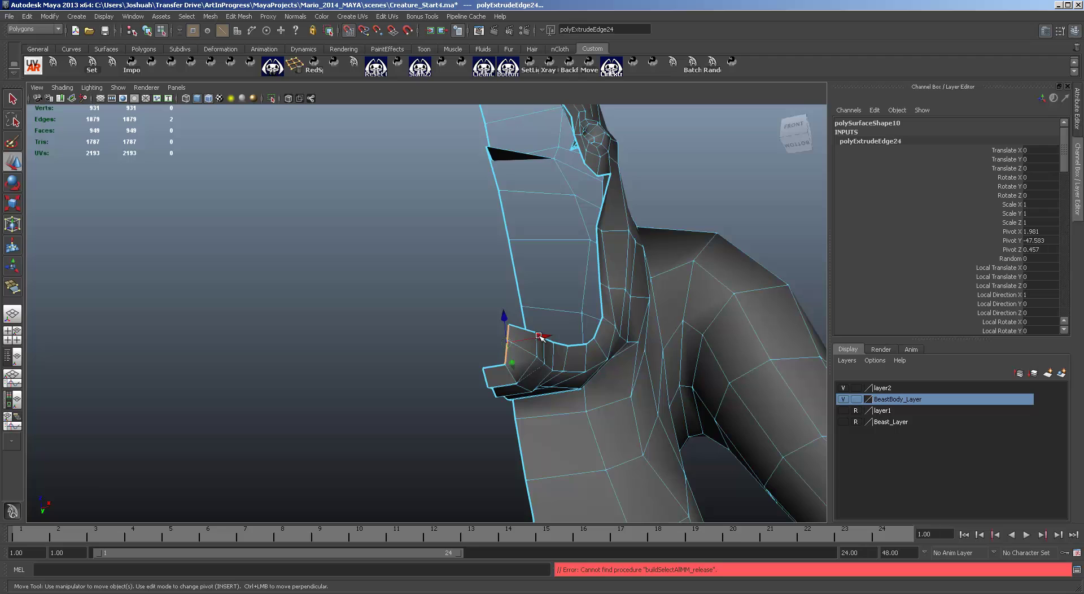
{"action": "left_click_drag", "start_coordinate": [537, 336], "coordinate": [480, 337]}
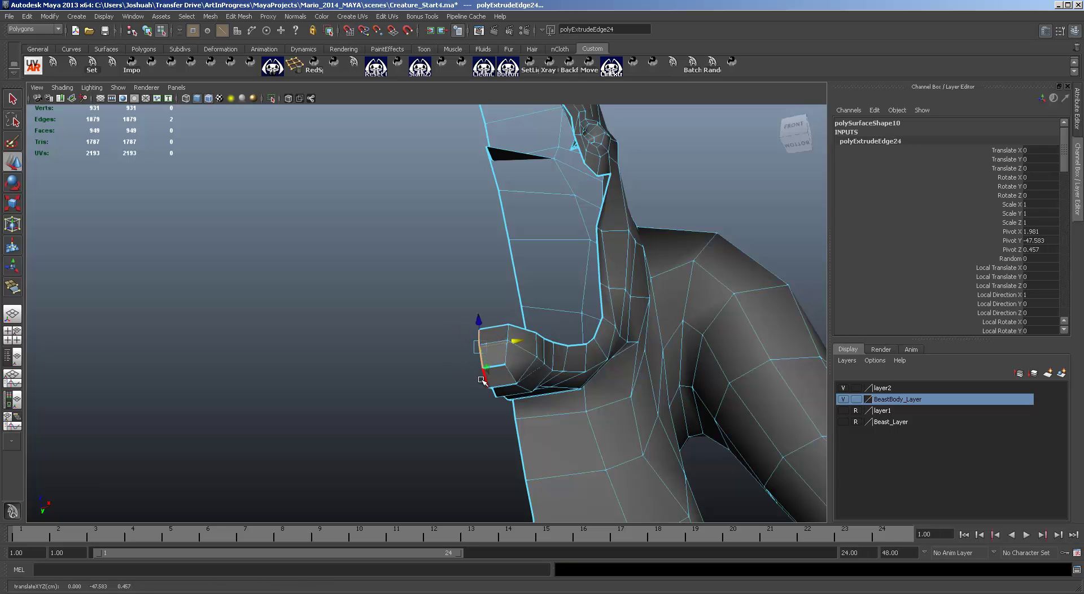
Merge the extruded strip's lower centerline vertex with the adjacent chin vertex.
{"action": "key", "text": "F9"}
{"action": "left_click_drag", "start_coordinate": [462, 364], "coordinate": [504, 373]}
{"action": "left_click", "coordinate": [252, 18]}
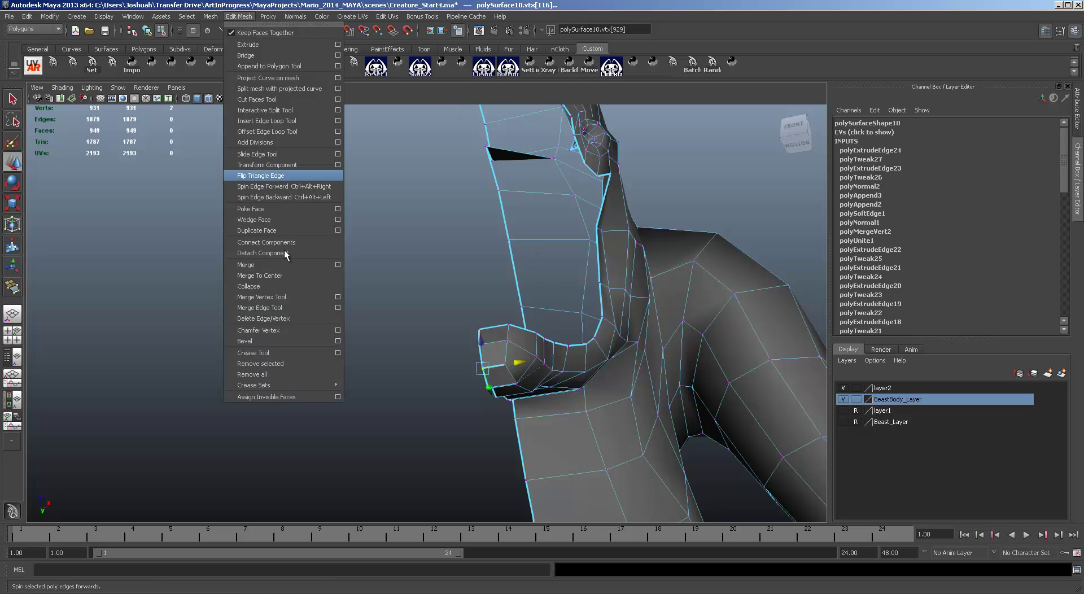
{"action": "left_click", "coordinate": [268, 264]}
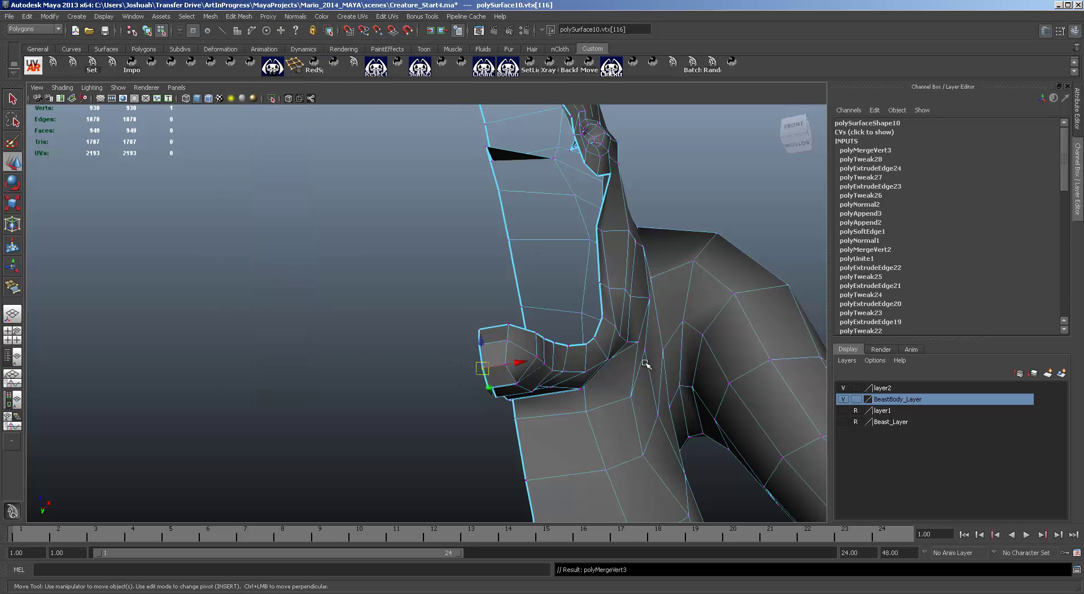
Extrude the mouth's border edges from the cheek down to the lower jaw's tip, scaling them slightly inward and adjusting their depth.
{"action": "left_click_drag", "start_coordinate": [645, 364], "coordinate": [579, 411], "text": "alt"}
{"action": "left_click_drag", "start_coordinate": [583, 411], "coordinate": [570, 395], "text": "alt"}
{"action": "middle_click_drag", "start_coordinate": [571, 271], "coordinate": [586, 328], "text": "alt"}
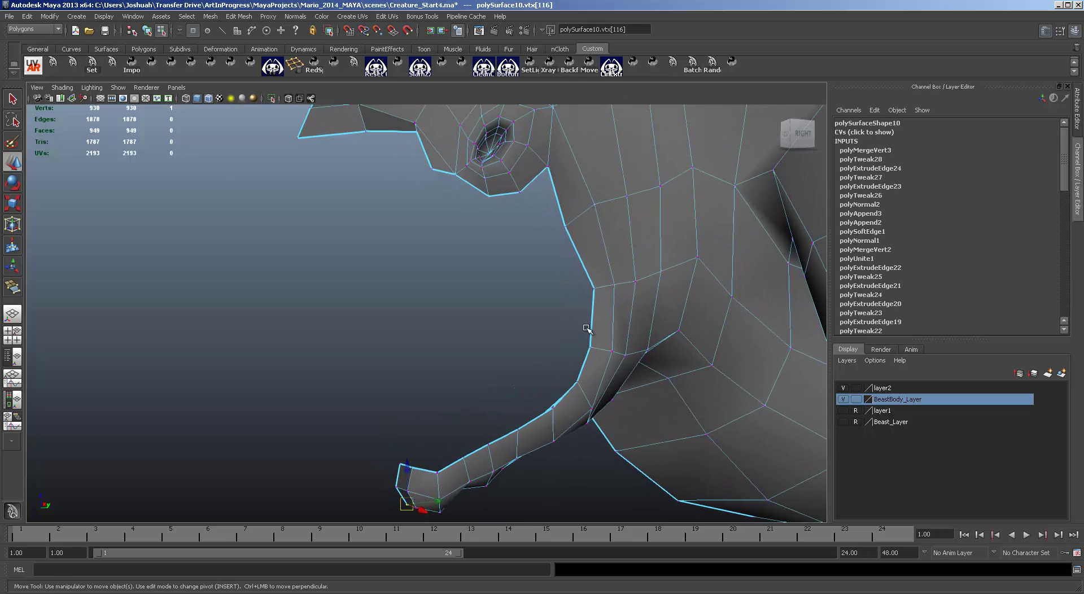
{"action": "key", "text": "space"}
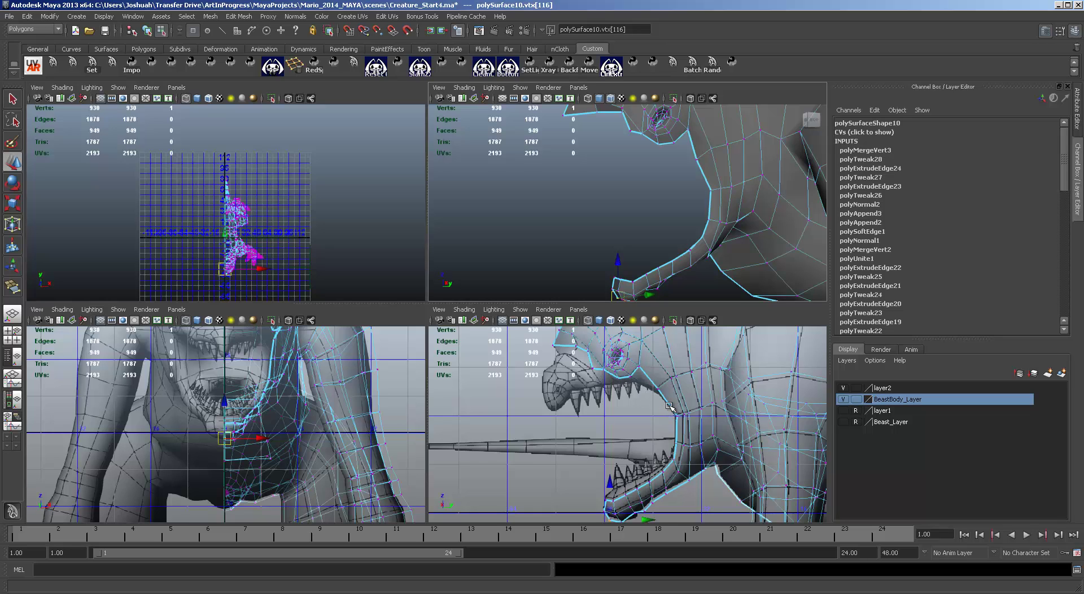
{"action": "key", "text": "F10"}
{"action": "left_click", "coordinate": [668, 401]}
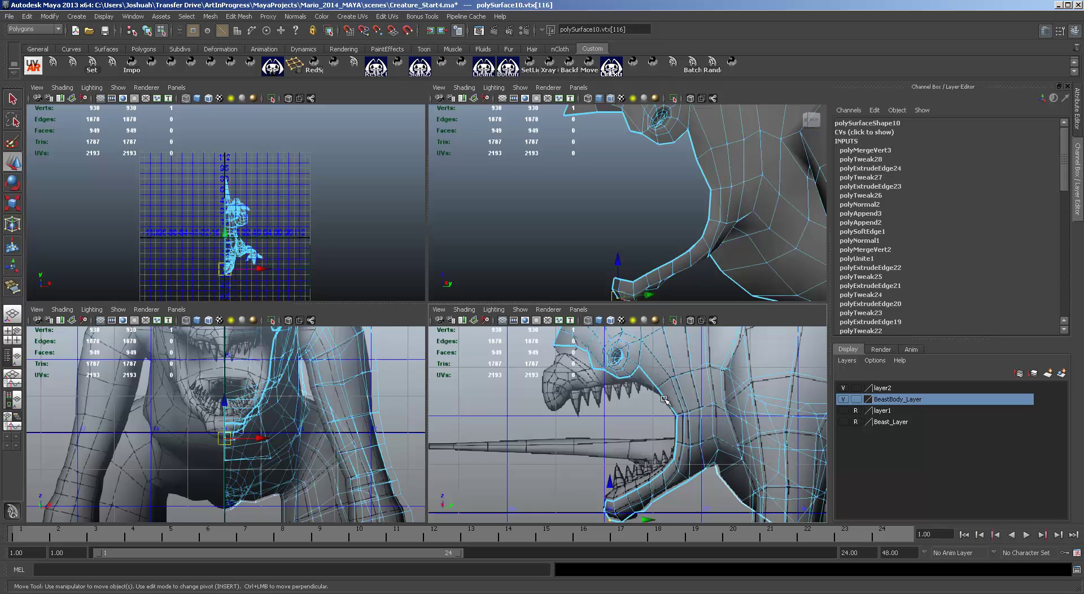
{"action": "double_click", "coordinate": [609, 500], "text": "shift"}
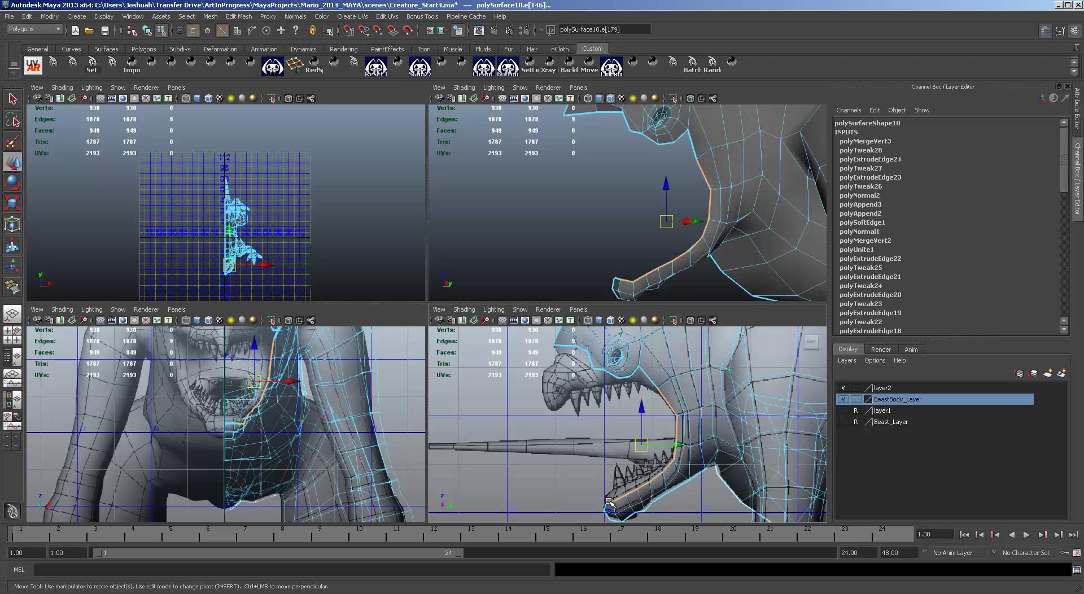
{"action": "left_click", "coordinate": [621, 280], "text": "shift"}
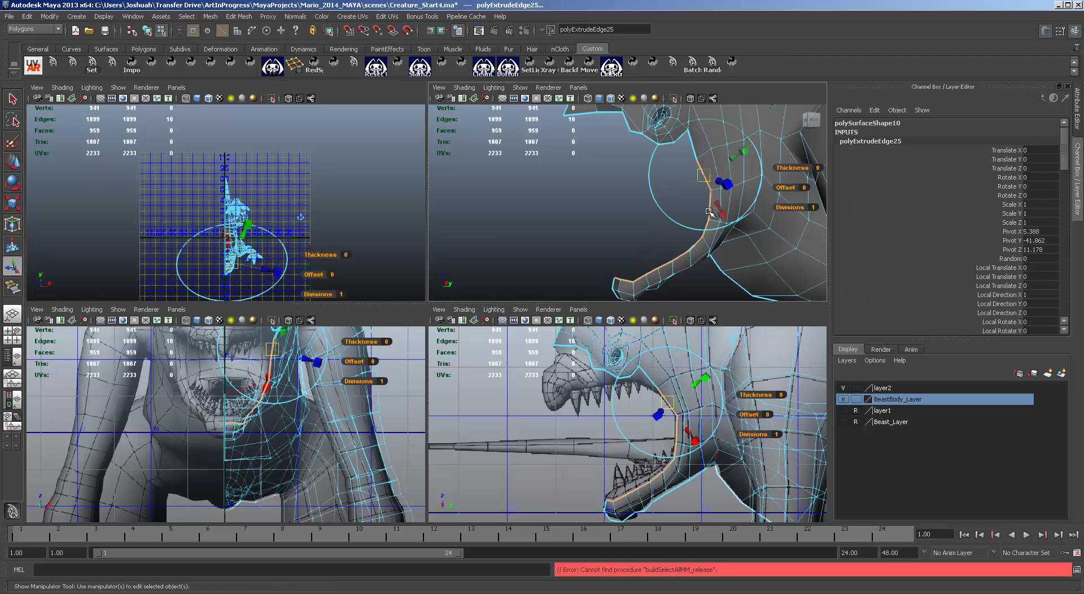
{"action": "key", "text": "r"}
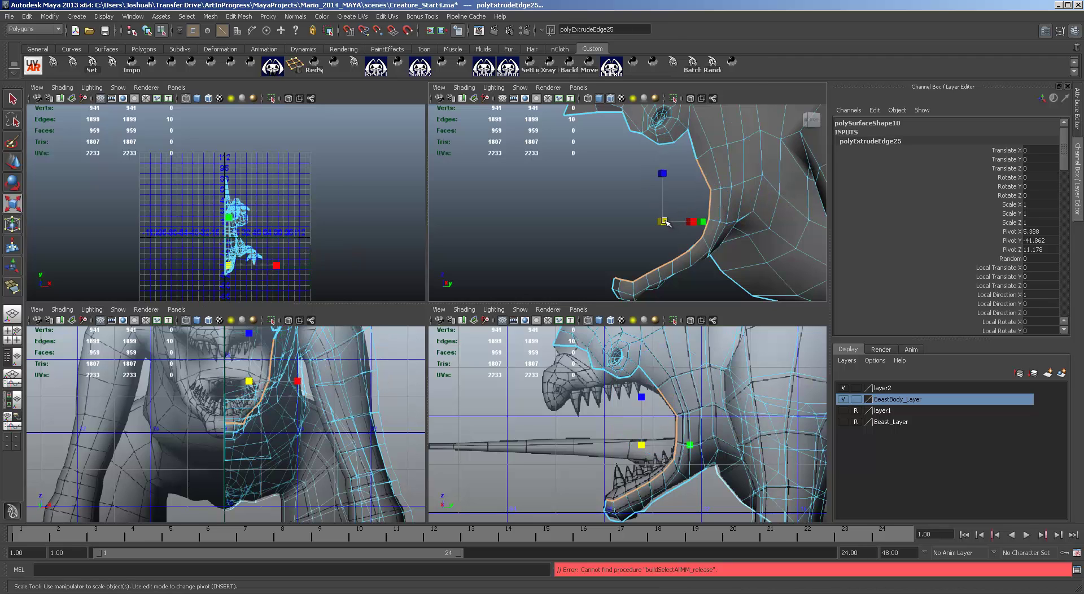
{"action": "left_click_drag", "start_coordinate": [665, 221], "coordinate": [650, 221]}
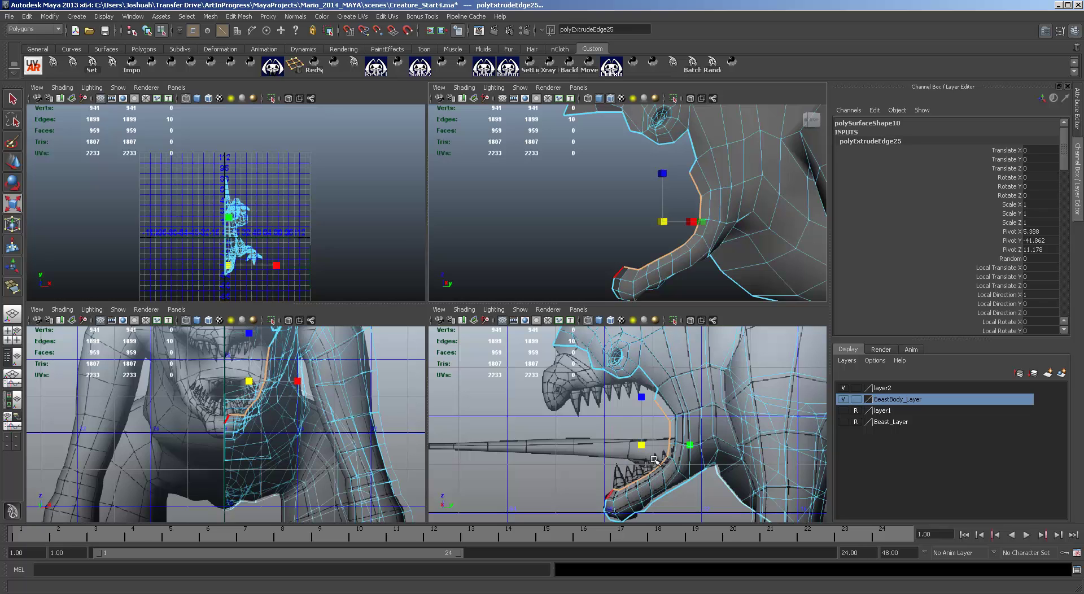
{"action": "left_click_drag", "start_coordinate": [694, 448], "coordinate": [678, 443]}
{"action": "key", "text": "w"}
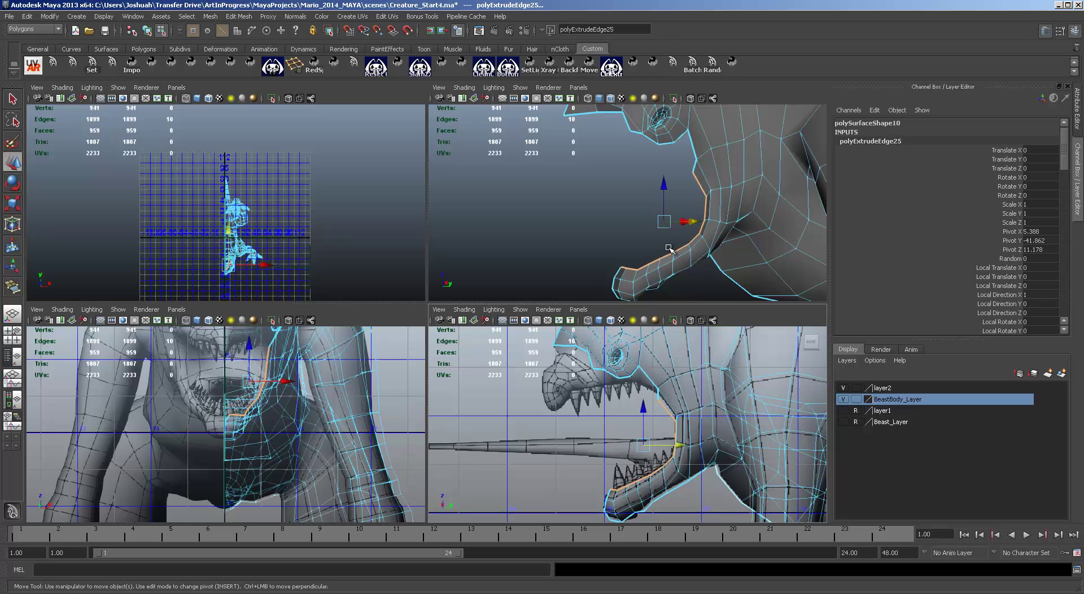
Move the top vertex of the extruded mouth strip back toward the cheek border.
{"action": "key", "text": "F9"}
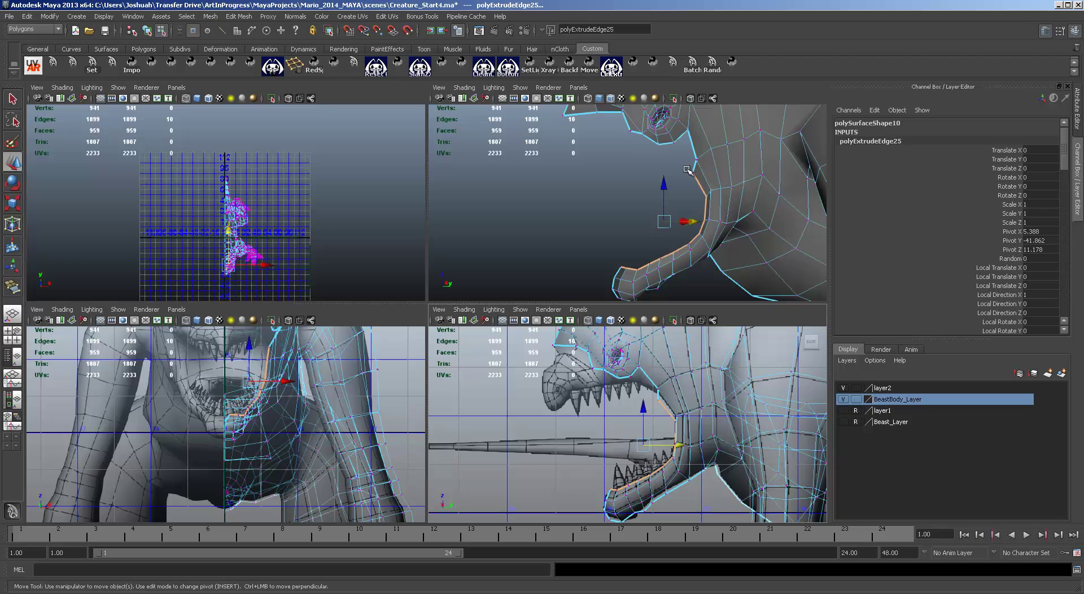
{"action": "left_click", "coordinate": [692, 171]}
{"action": "left_click_drag", "start_coordinate": [724, 175], "coordinate": [728, 175]}
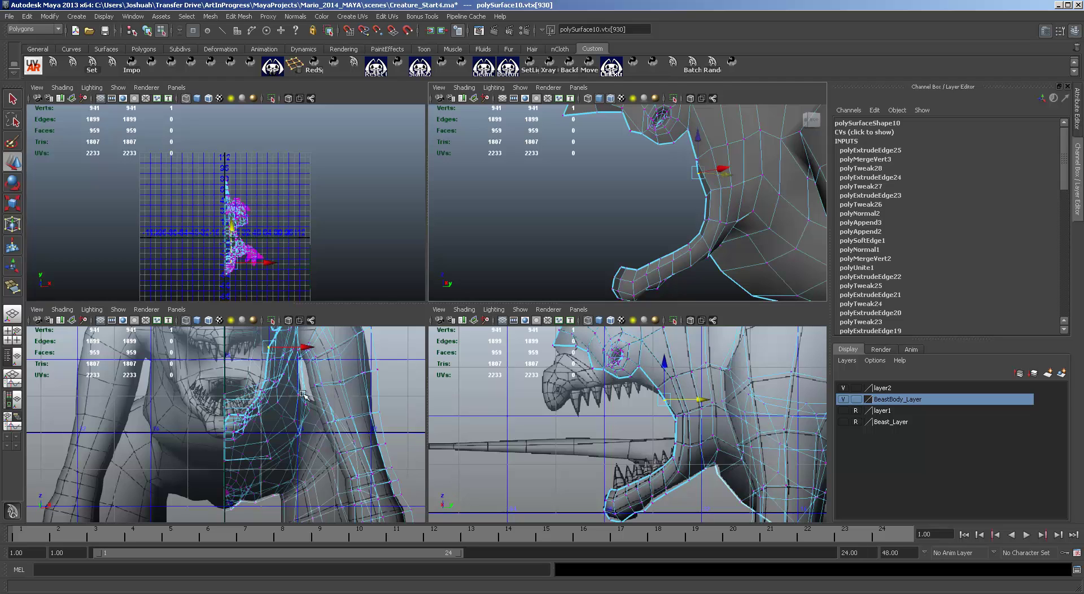
Extrude the four border edges beneath the eye and move the new edges down toward the reference's upper tooth line.
{"action": "middle_click_drag", "start_coordinate": [303, 394], "coordinate": [345, 460], "text": "alt"}
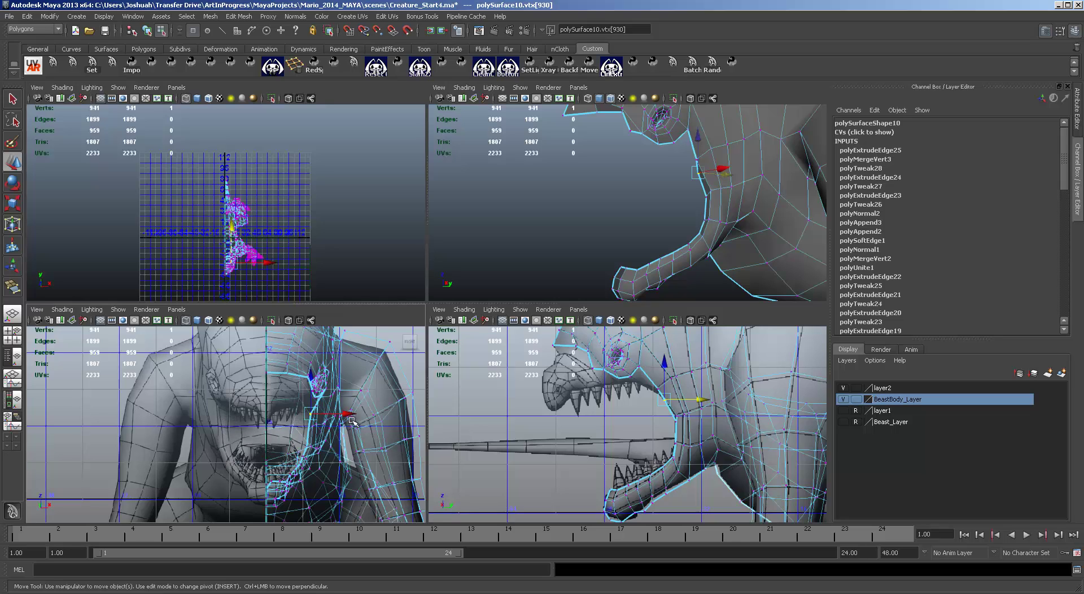
{"action": "middle_click_drag", "start_coordinate": [737, 218], "coordinate": [747, 236], "text": "alt"}
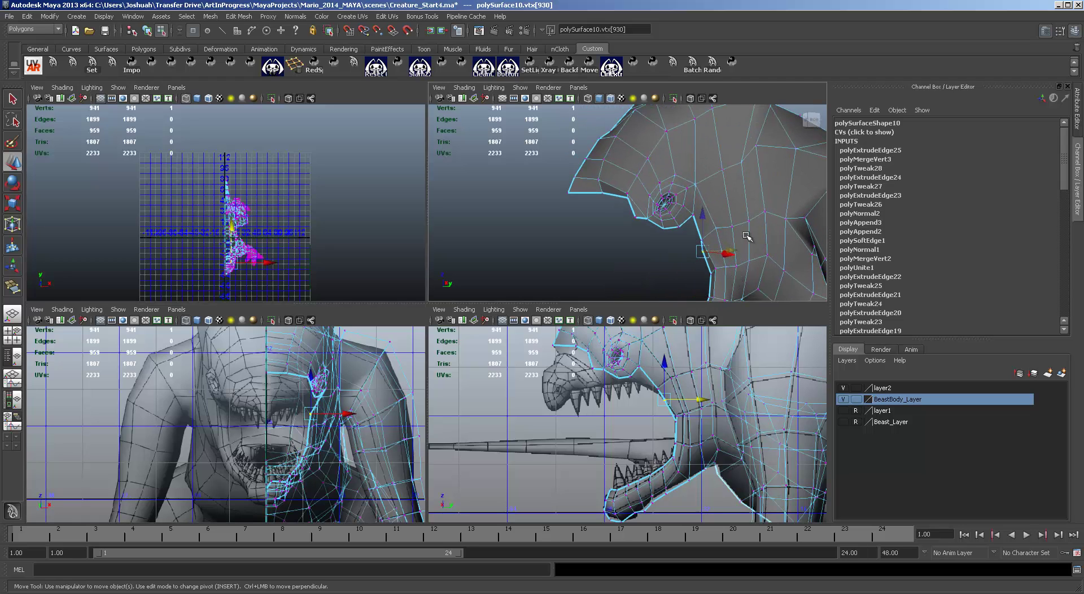
{"action": "mouse_move", "coordinate": [757, 218]}
{"action": "left_mouse_down", "text": "alt"}
{"action": "mouse_move", "coordinate": [718, 221]}
{"action": "mouse_move", "coordinate": [782, 219]}
{"action": "mouse_move", "coordinate": [753, 222]}
{"action": "left_mouse_up", "text": "alt"}
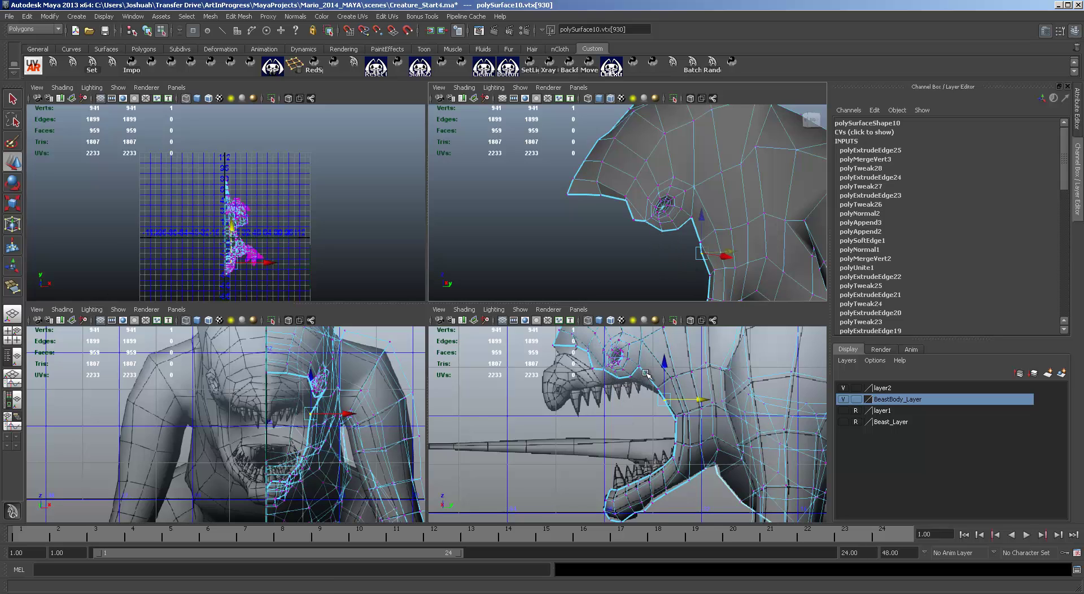
{"action": "key", "text": "space"}
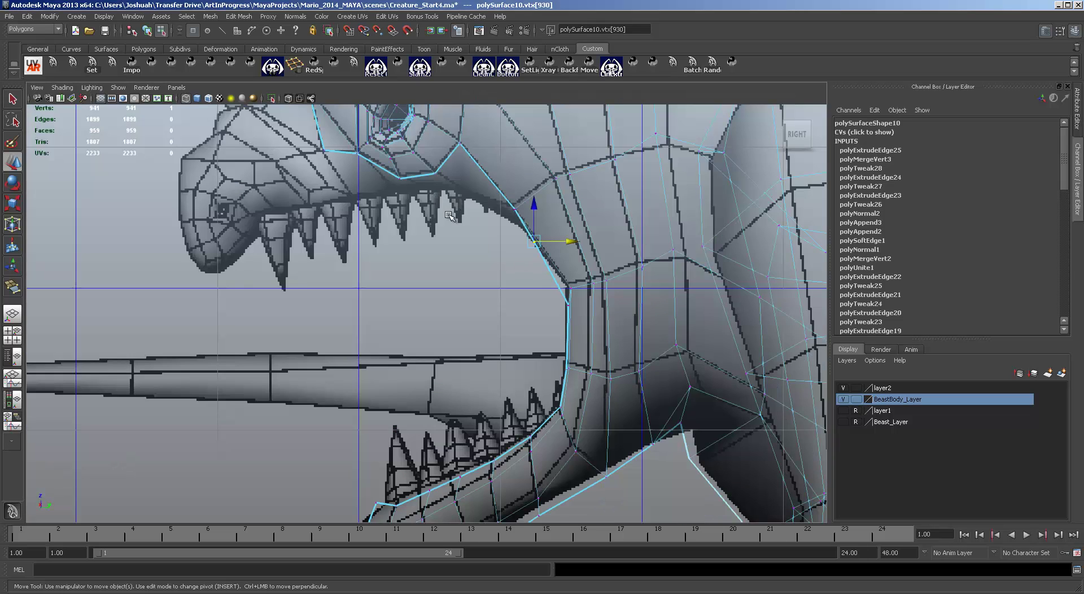
{"action": "middle_click_drag", "start_coordinate": [449, 215], "coordinate": [500, 278], "text": "alt"}
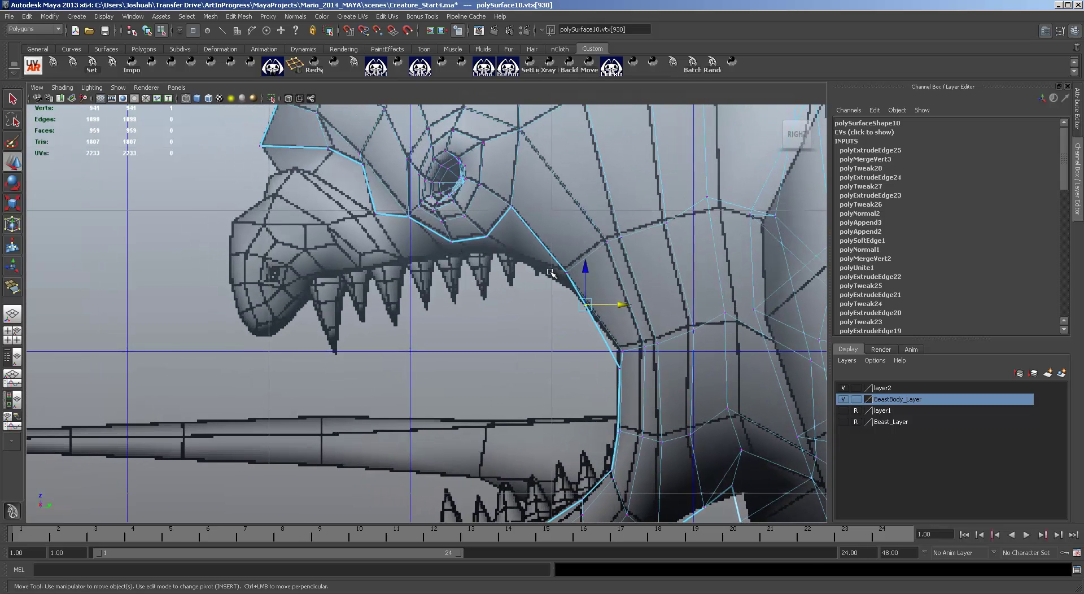
{"action": "key", "text": "F10"}
{"action": "left_click", "coordinate": [498, 219]}
{"action": "left_click", "coordinate": [477, 238], "text": "shift"}
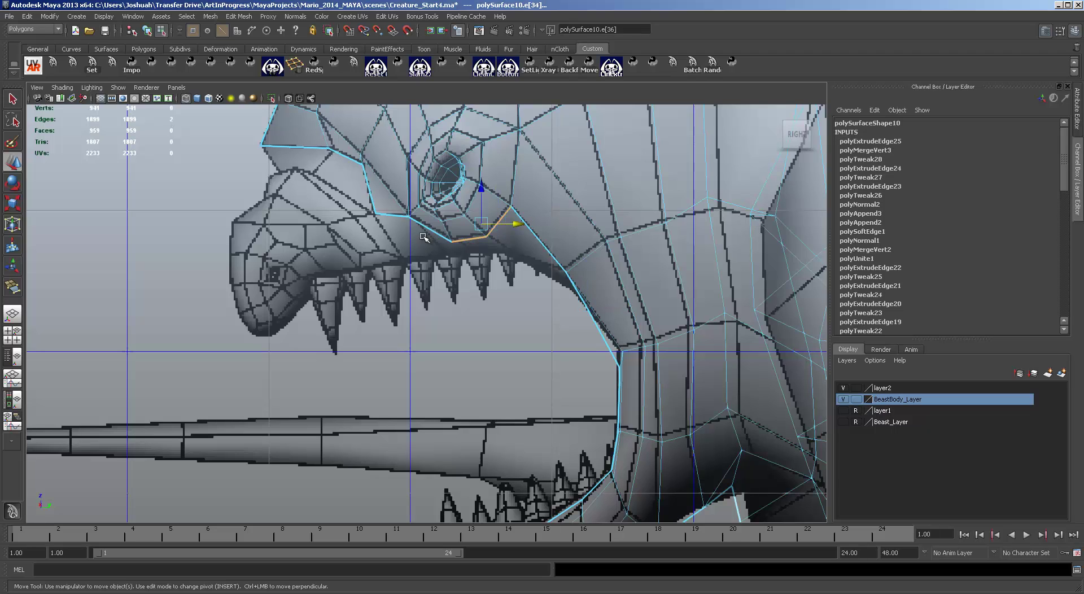
{"action": "left_click", "coordinate": [429, 231], "text": "shift"}
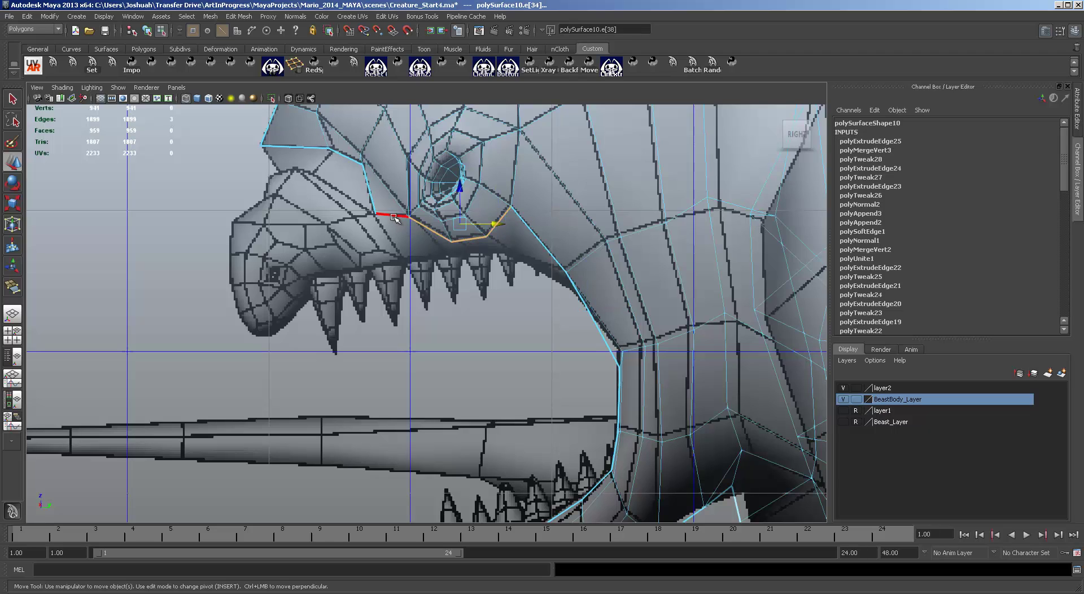
{"action": "left_click", "coordinate": [394, 217], "text": "shift"}
{"action": "key", "text": "ctrl+e"}
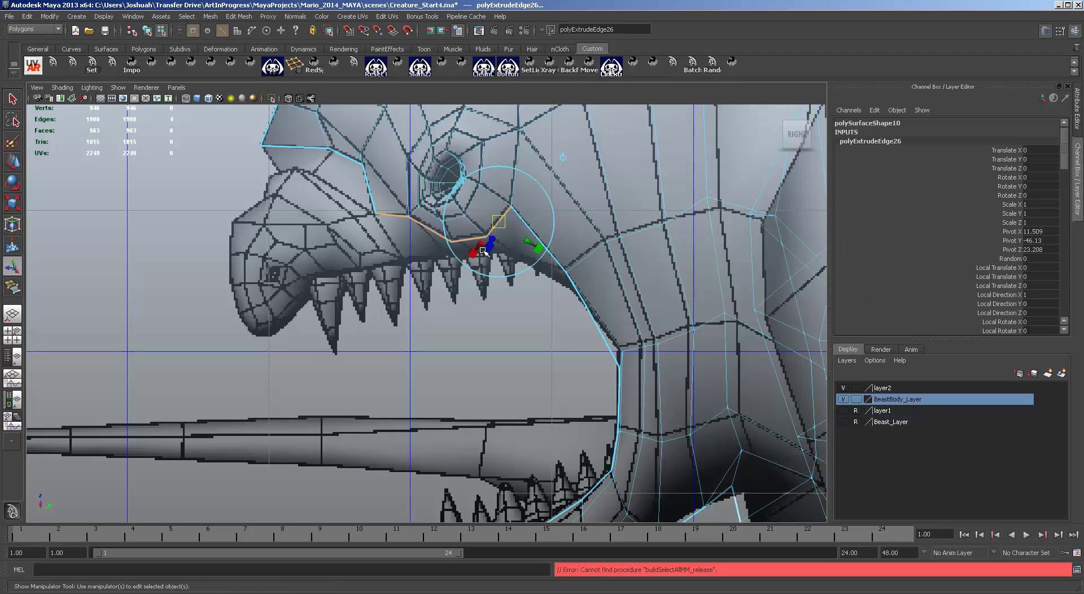
{"action": "key", "text": "w"}
{"action": "left_click_drag", "start_coordinate": [446, 229], "coordinate": [450, 252]}
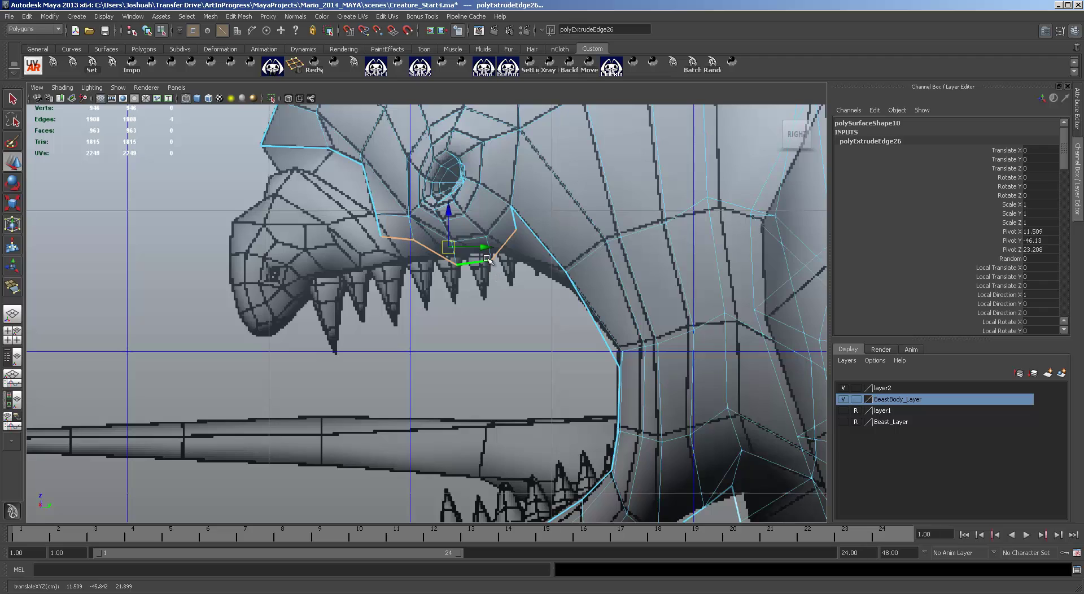
Reposition the vertices of the extruded lip strip beneath the eye along the reference's upper tooth line, from the mouth corner to the snout.
{"action": "key", "text": "F9"}
{"action": "left_click", "coordinate": [518, 231]}
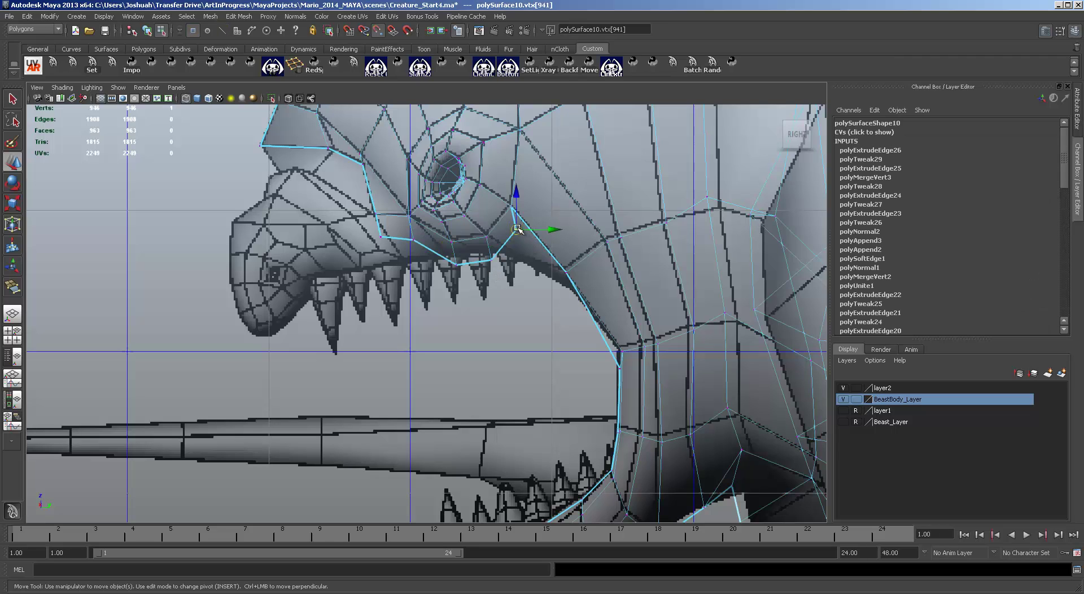
{"action": "left_click_drag", "start_coordinate": [515, 230], "coordinate": [566, 273]}
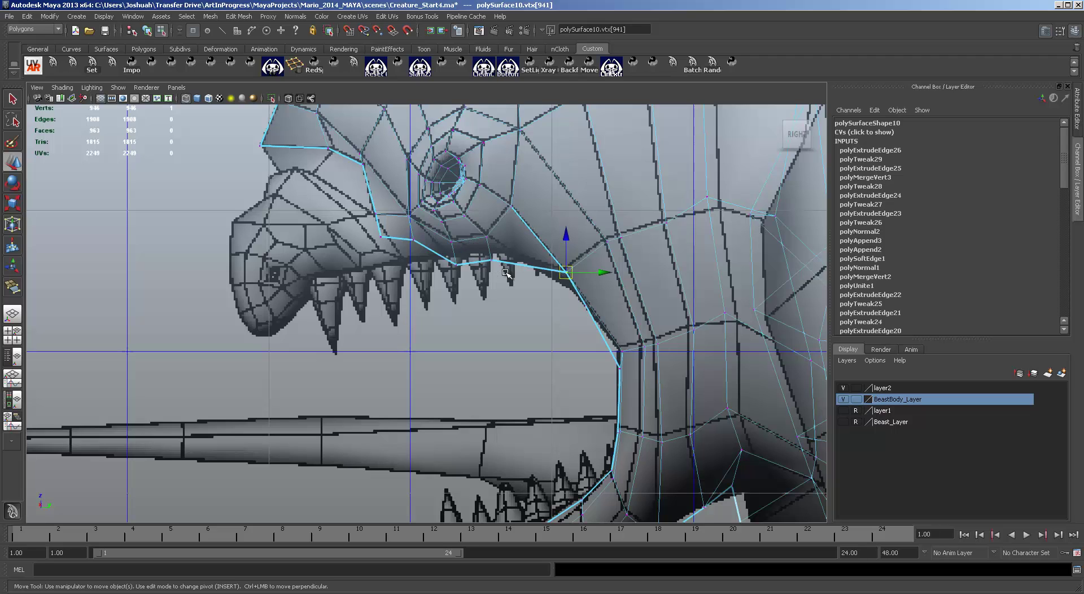
{"action": "left_click", "coordinate": [492, 260]}
{"action": "mouse_move", "coordinate": [492, 260]}
{"action": "left_mouse_down"}
{"action": "mouse_move", "coordinate": [511, 256]}
{"action": "mouse_move", "coordinate": [481, 256]}
{"action": "left_mouse_up"}
{"action": "left_click", "coordinate": [457, 264]}
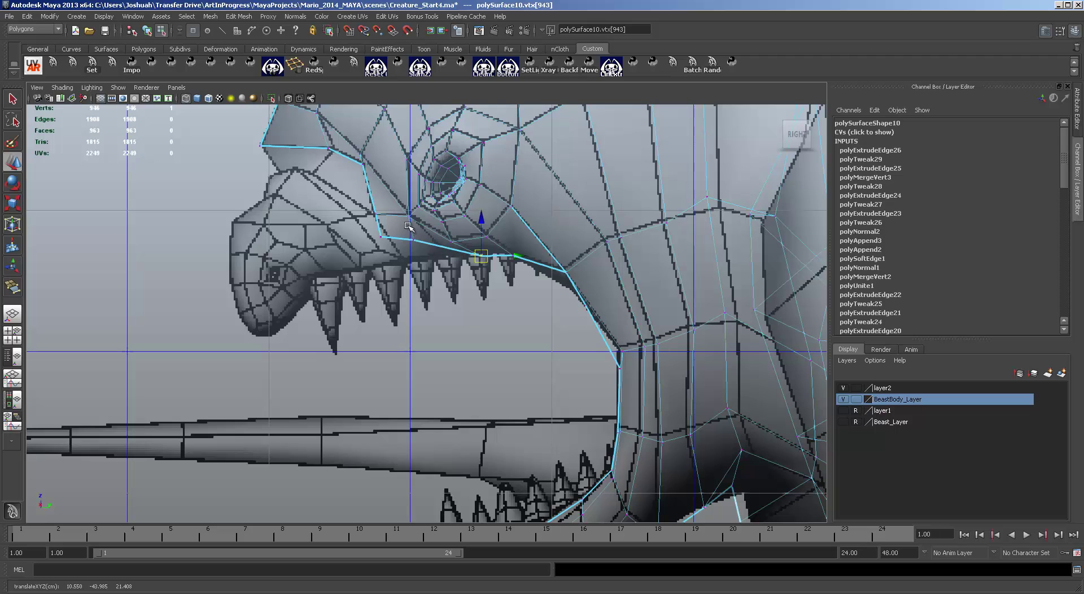
{"action": "left_click_drag", "start_coordinate": [408, 225], "coordinate": [446, 254]}
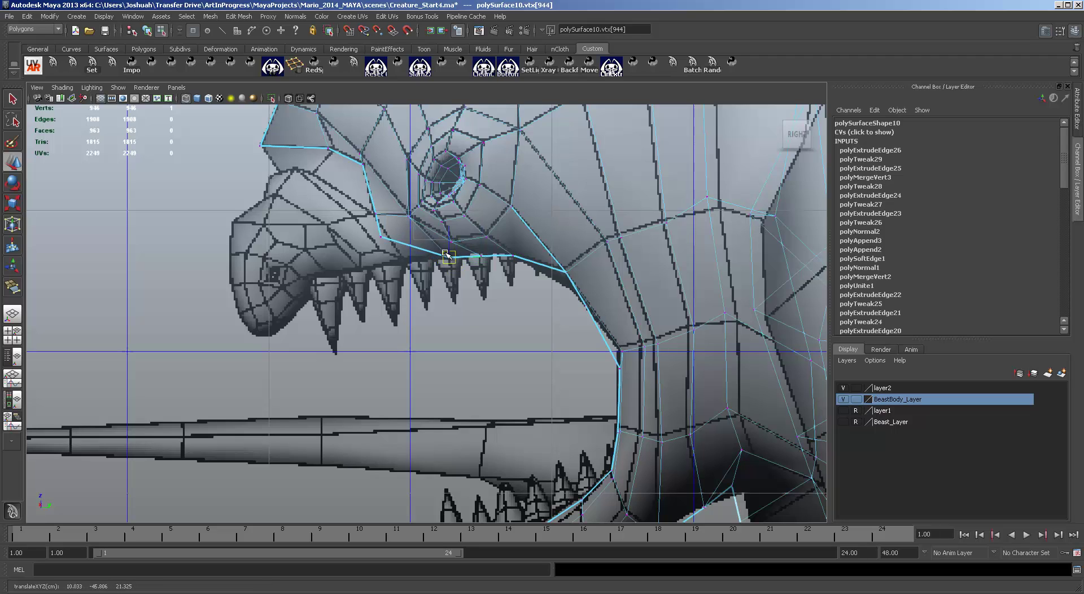
{"action": "left_click", "coordinate": [379, 236]}
{"action": "left_click_drag", "start_coordinate": [379, 235], "coordinate": [403, 256]}
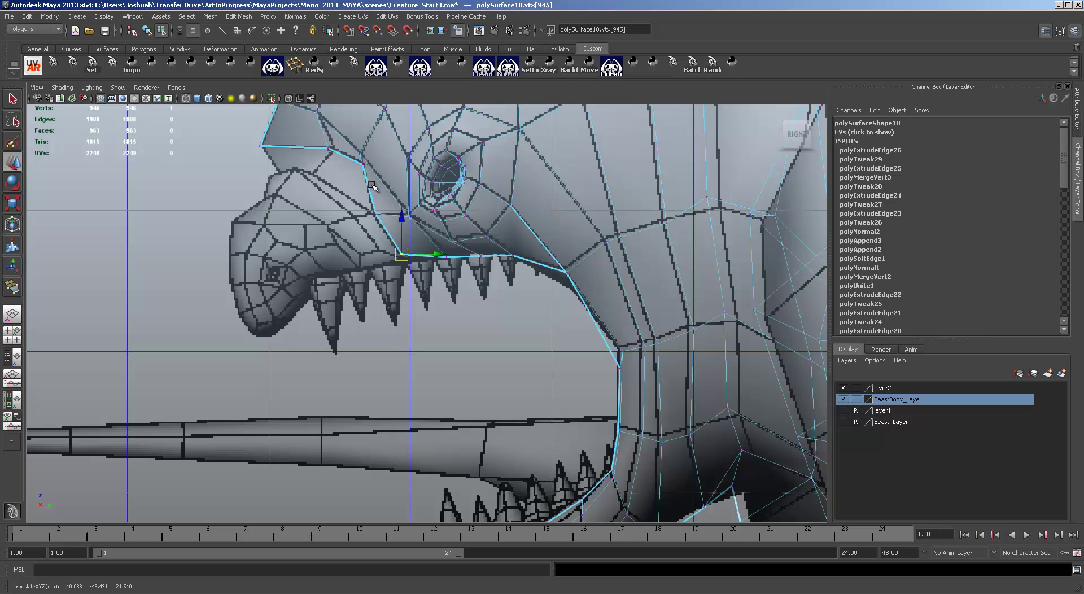
Extrude the two border edges at the front of the snout and move the new edges slightly down.
{"action": "key", "text": "F10"}
{"action": "left_click", "coordinate": [318, 146]}
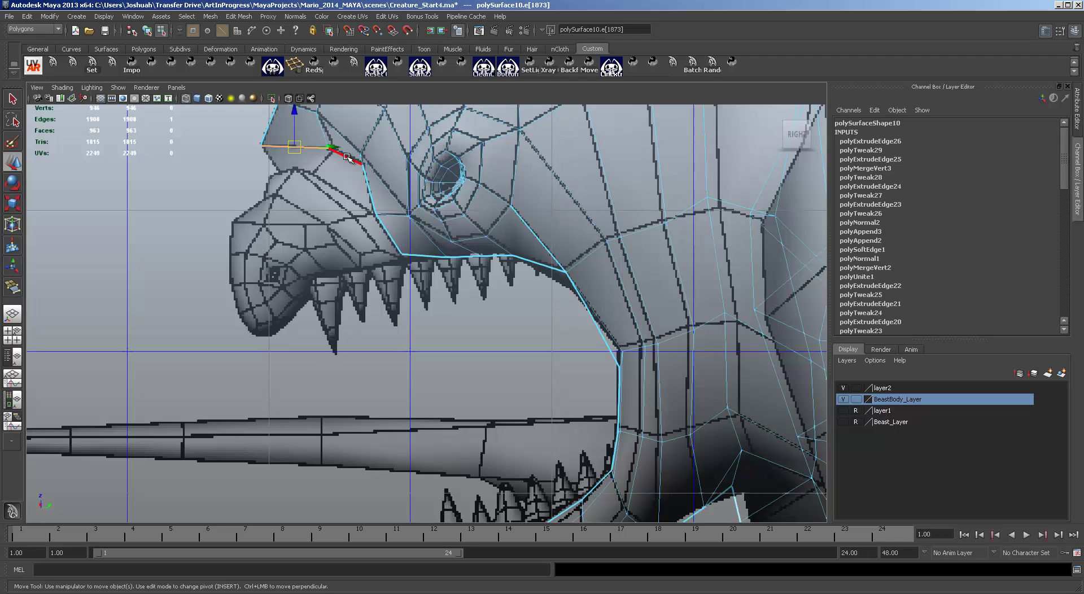
{"action": "left_click", "coordinate": [348, 157], "text": "shift"}
{"action": "key", "text": "ctrl+e"}
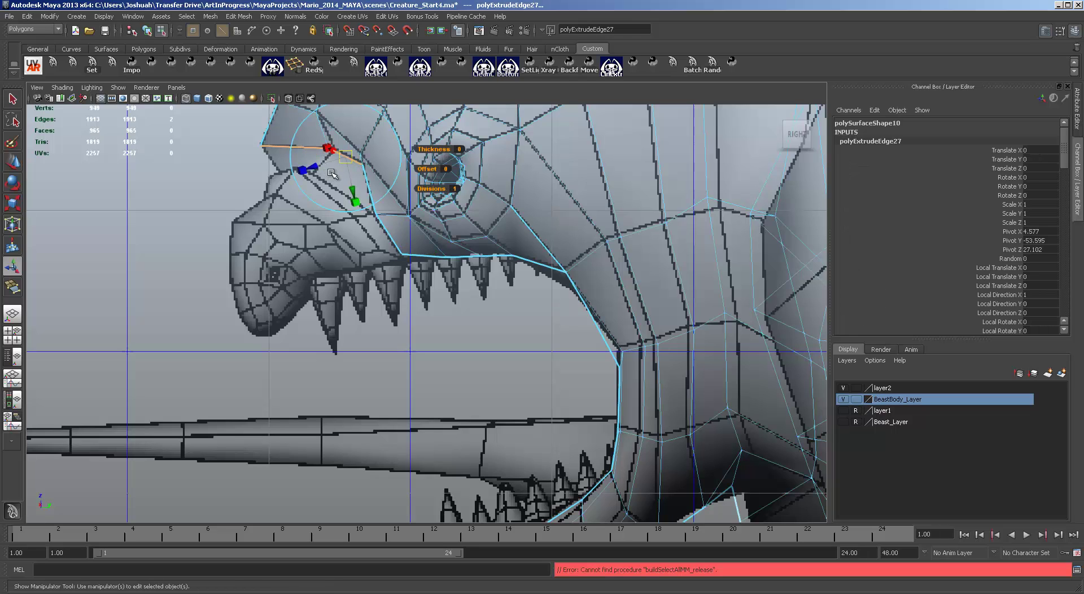
{"action": "key", "text": "w"}
{"action": "left_click_drag", "start_coordinate": [317, 158], "coordinate": [308, 172]}
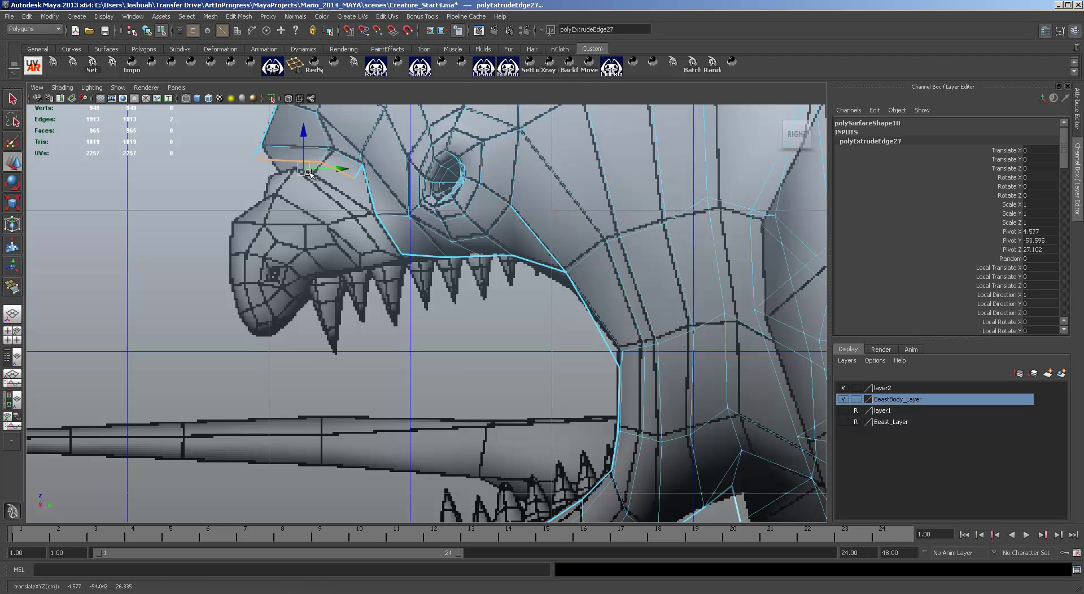
Fit the extruded snout strip's three lower vertices to the reference's snout contour, bringing the rear one close to the lip border.
{"action": "key", "text": "F9"}
{"action": "left_click", "coordinate": [315, 170]}
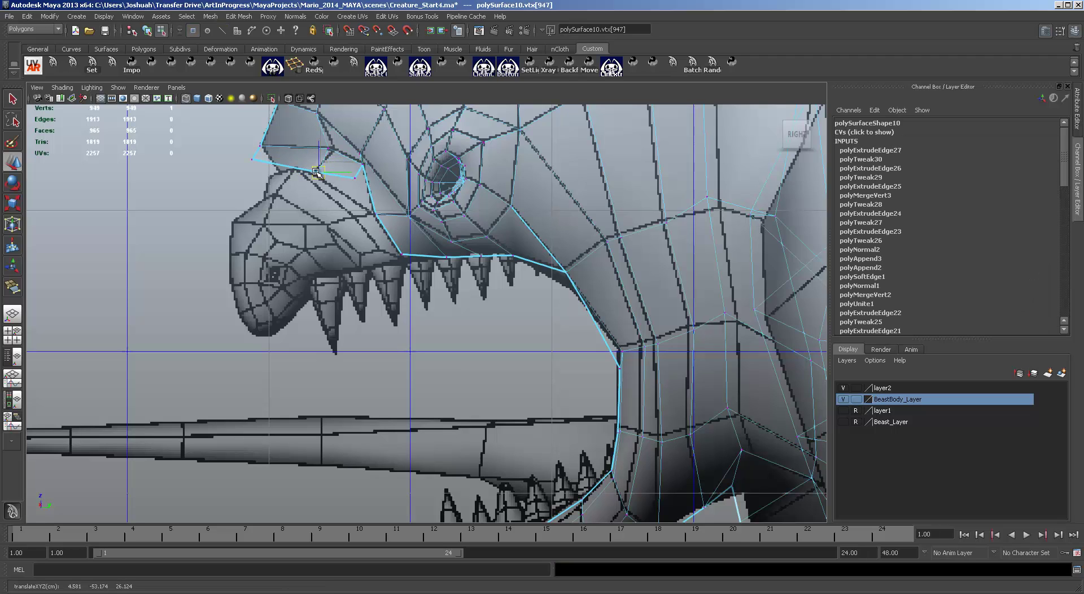
{"action": "left_click_drag", "start_coordinate": [250, 147], "coordinate": [283, 171]}
{"action": "left_click", "coordinate": [354, 178]}
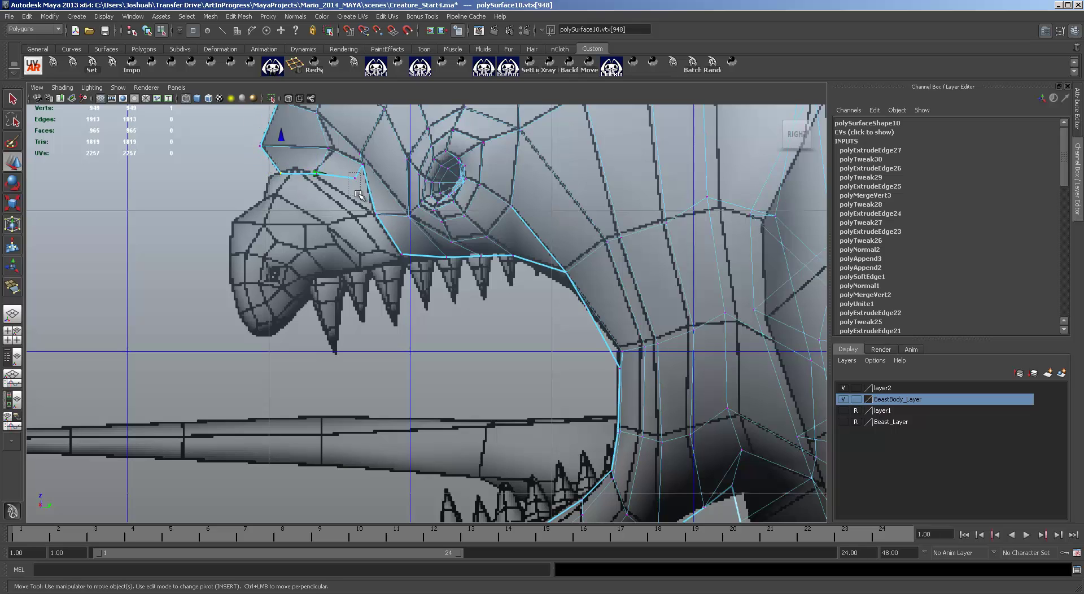
{"action": "left_click_drag", "start_coordinate": [356, 178], "coordinate": [363, 211]}
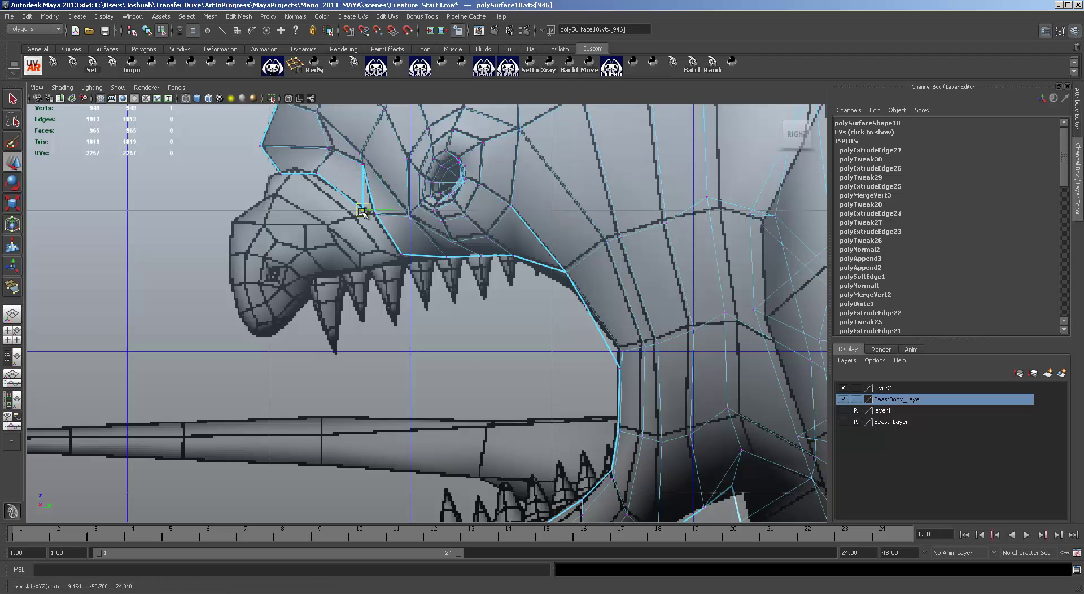
Merge the snout strip's rear vertex with the neighbouring upper lip vertex.
{"action": "middle_click_drag", "start_coordinate": [404, 240], "coordinate": [409, 251]}
{"action": "left_click_drag", "start_coordinate": [387, 230], "coordinate": [362, 203]}
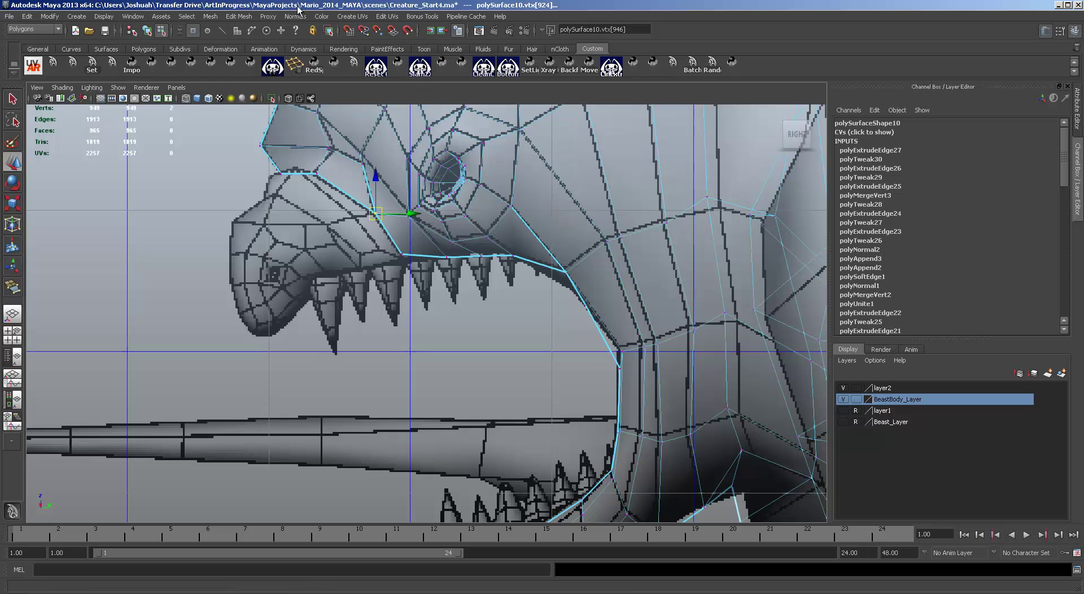
{"action": "left_click", "coordinate": [241, 16]}
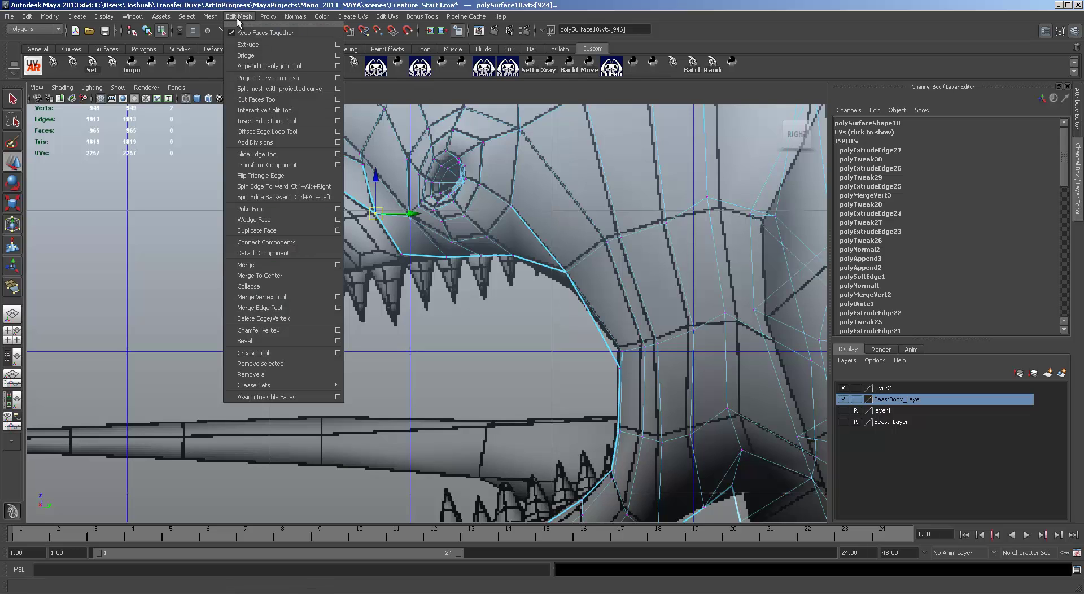
{"action": "left_click", "coordinate": [266, 263]}
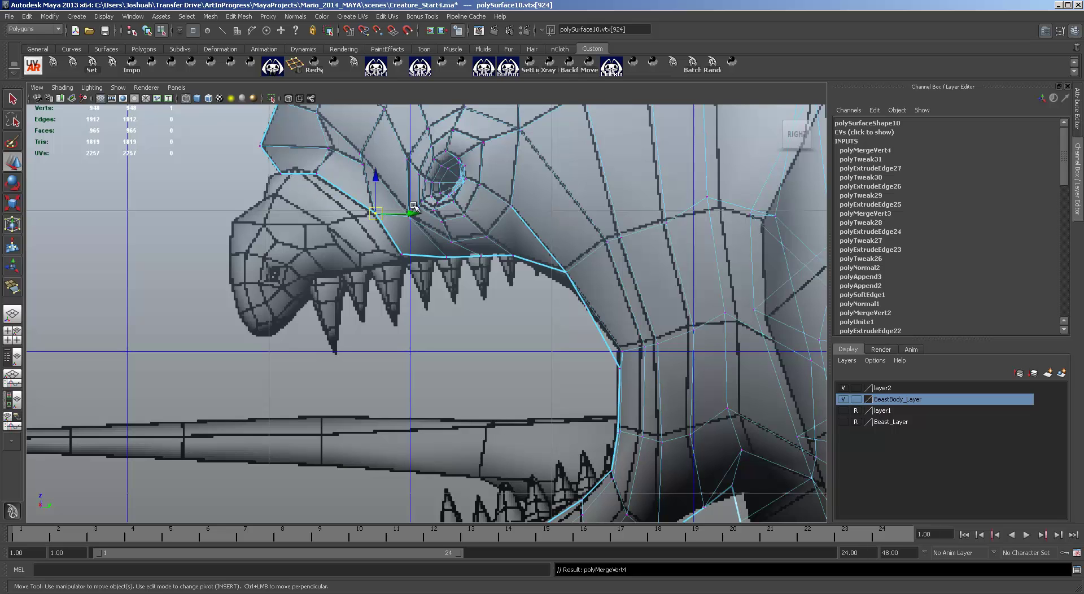
Examine the upper lip and lower jaw borders against the reference in the perspective, side and front views.
{"action": "scroll", "coordinate": [501, 290], "scroll_direction": "down", "scroll_amount": 3}
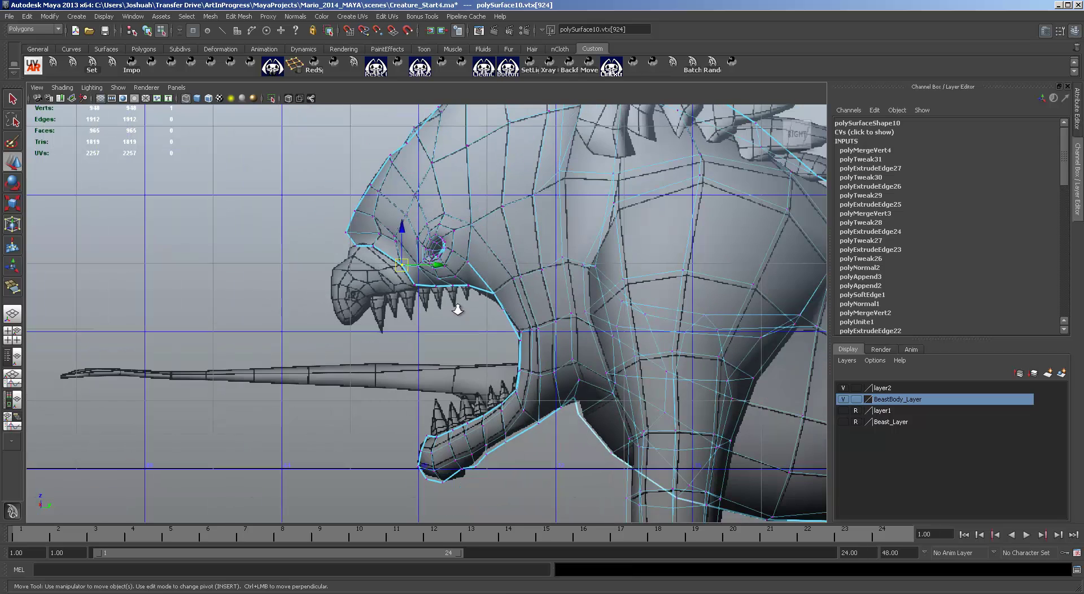
{"action": "scroll", "coordinate": [553, 359], "scroll_direction": "down", "scroll_amount": 1}
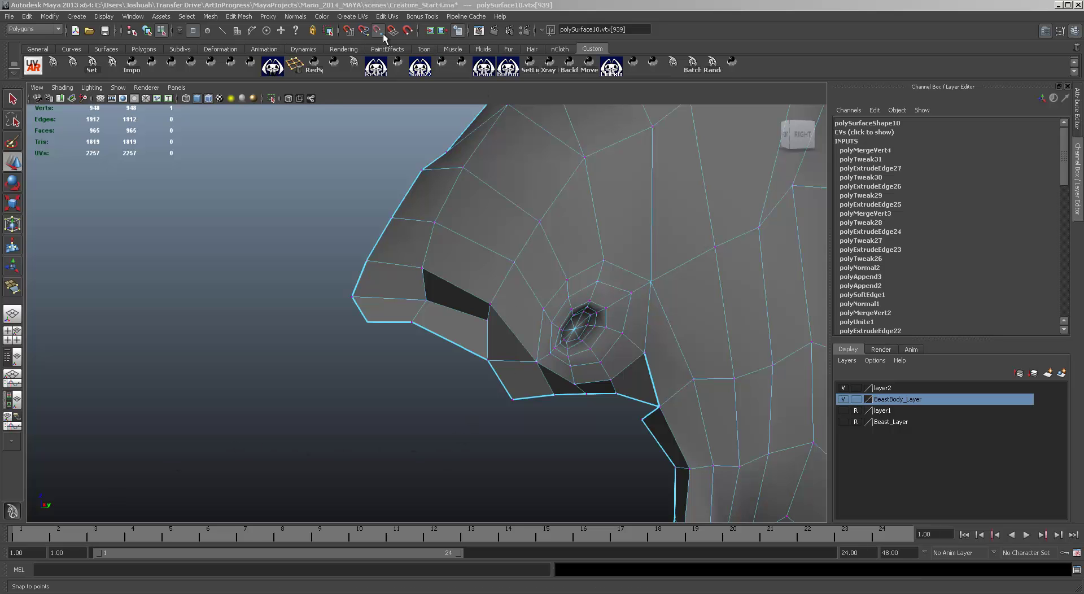
{"action": "left_click_drag", "start_coordinate": [653, 371], "coordinate": [618, 361], "text": "alt"}
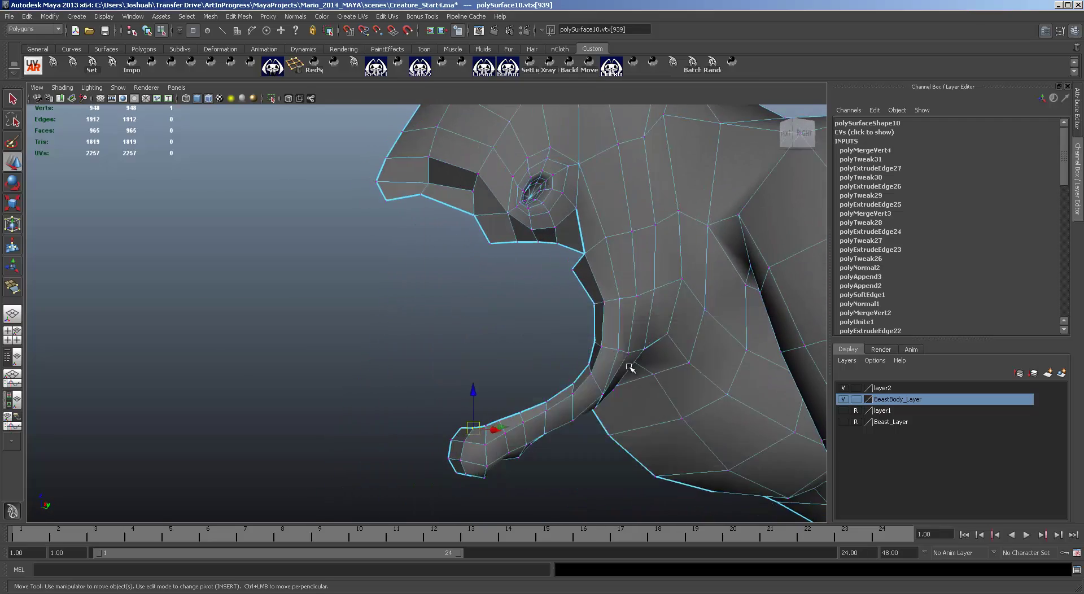
{"action": "key", "text": "space"}
{"action": "key", "text": "space"}
{"action": "scroll", "coordinate": [542, 416], "scroll_direction": "up", "scroll_amount": 3}
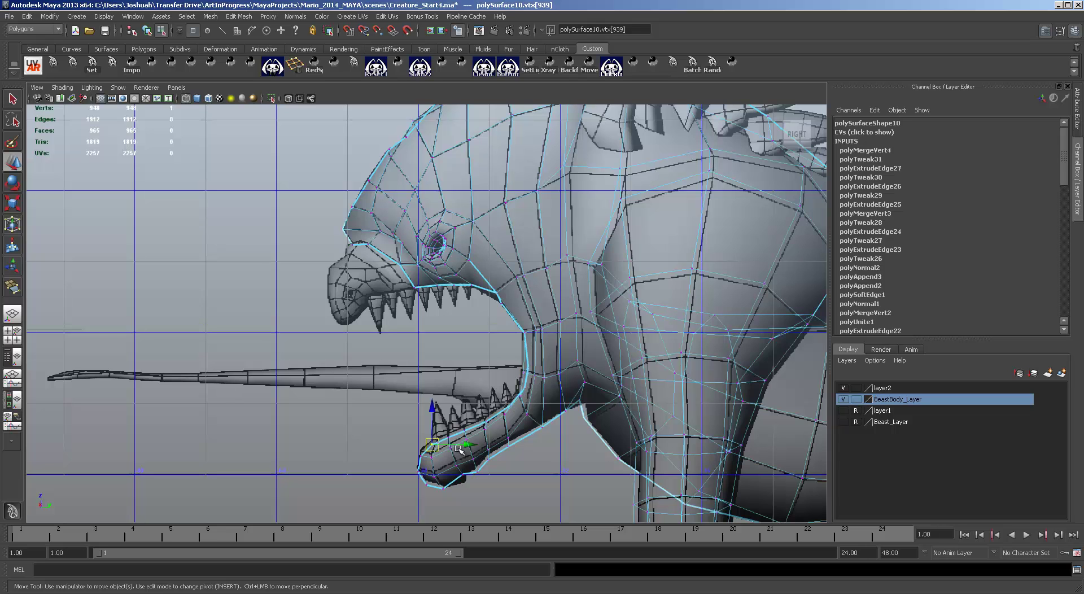
{"action": "key", "text": "space"}
{"action": "key", "text": "space"}
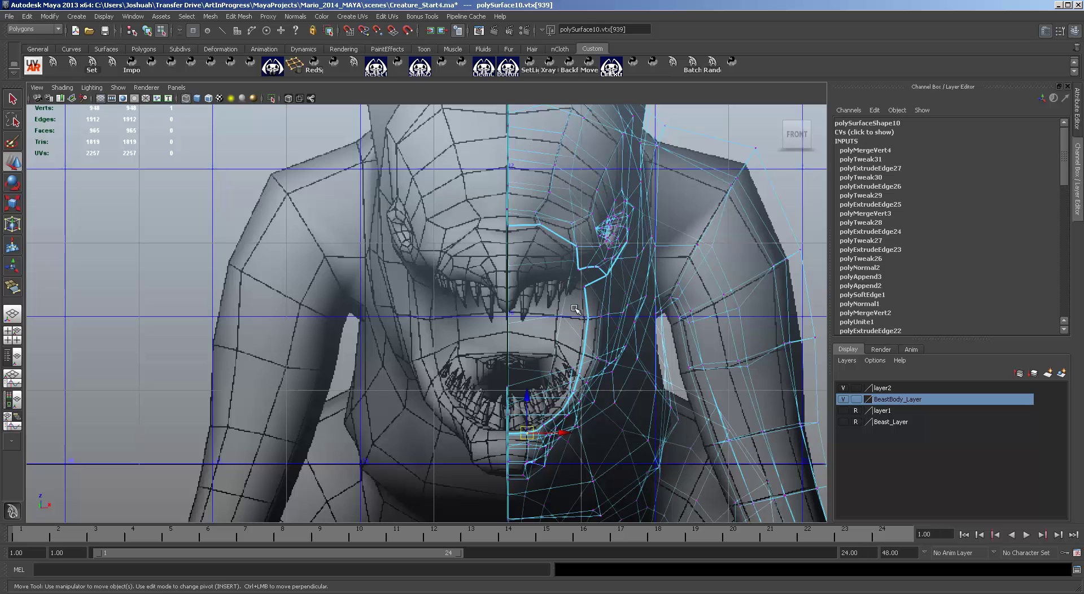
{"action": "key", "text": "space"}
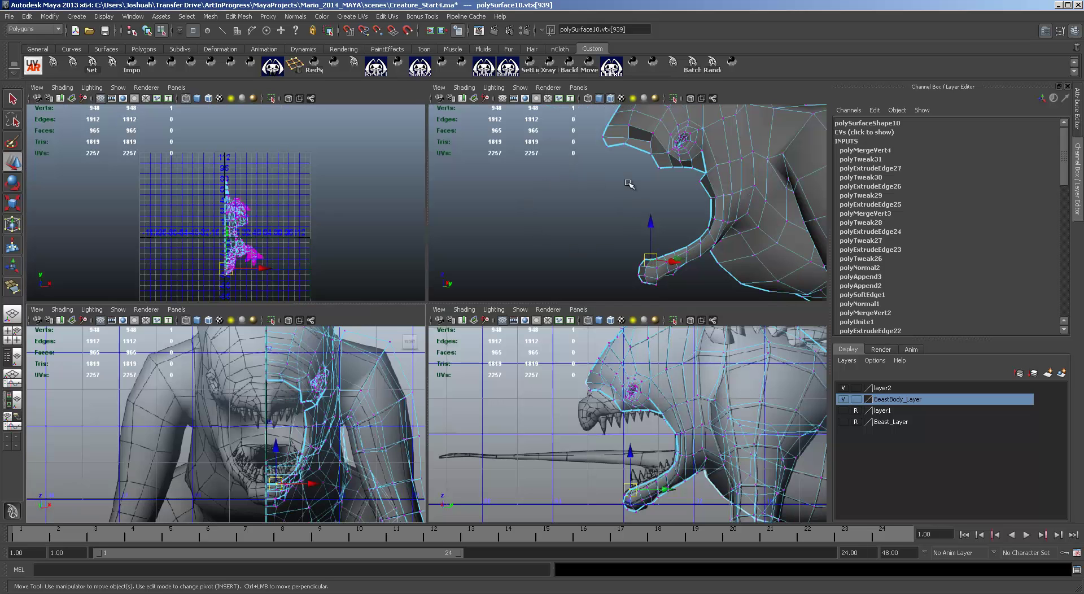
{"action": "left_click_drag", "start_coordinate": [646, 170], "coordinate": [626, 175], "text": "alt"}
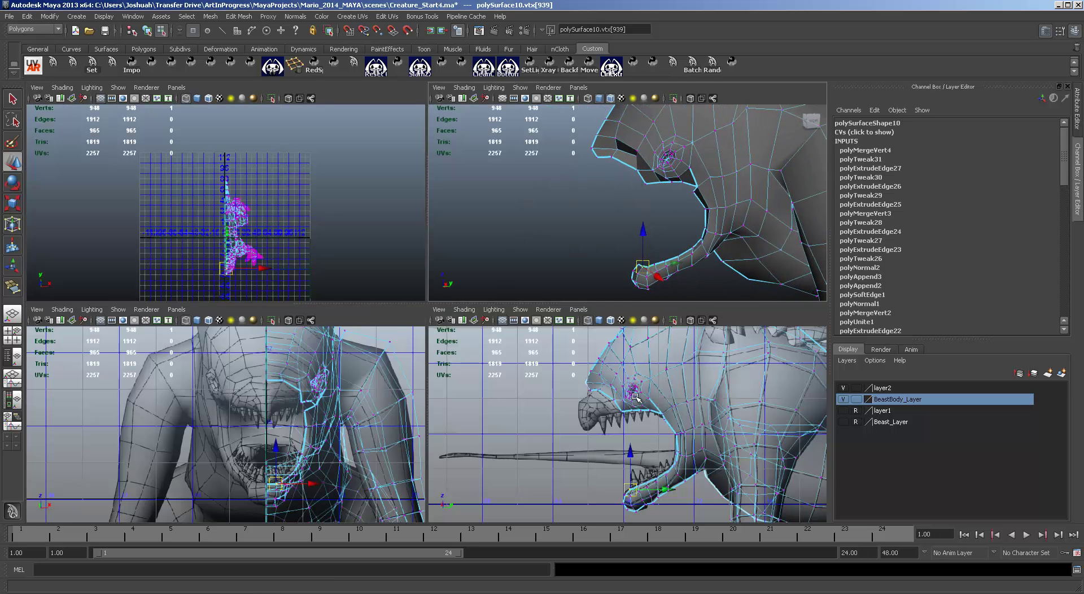
Extrude the two lower border edges at the front of the snout and move the new edges forward.
{"action": "scroll", "coordinate": [583, 407], "scroll_direction": "up", "scroll_amount": 3}
{"action": "scroll", "coordinate": [583, 407], "scroll_direction": "up", "scroll_amount": 3}
{"action": "middle_click_drag", "start_coordinate": [627, 367], "coordinate": [606, 420], "text": "alt"}
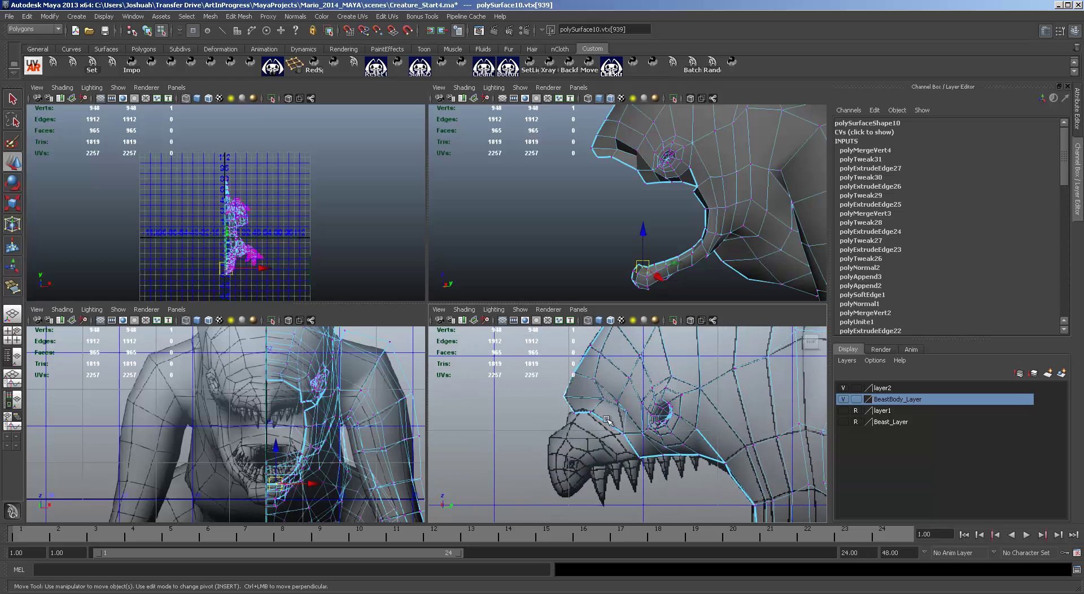
{"action": "key", "text": "F10"}
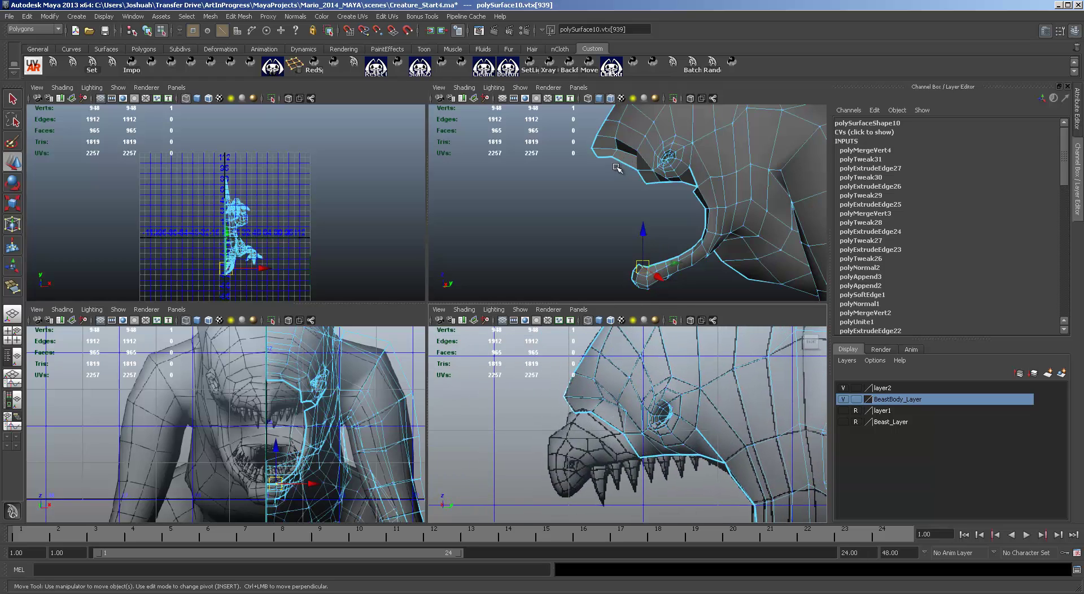
{"action": "left_click", "coordinate": [620, 163]}
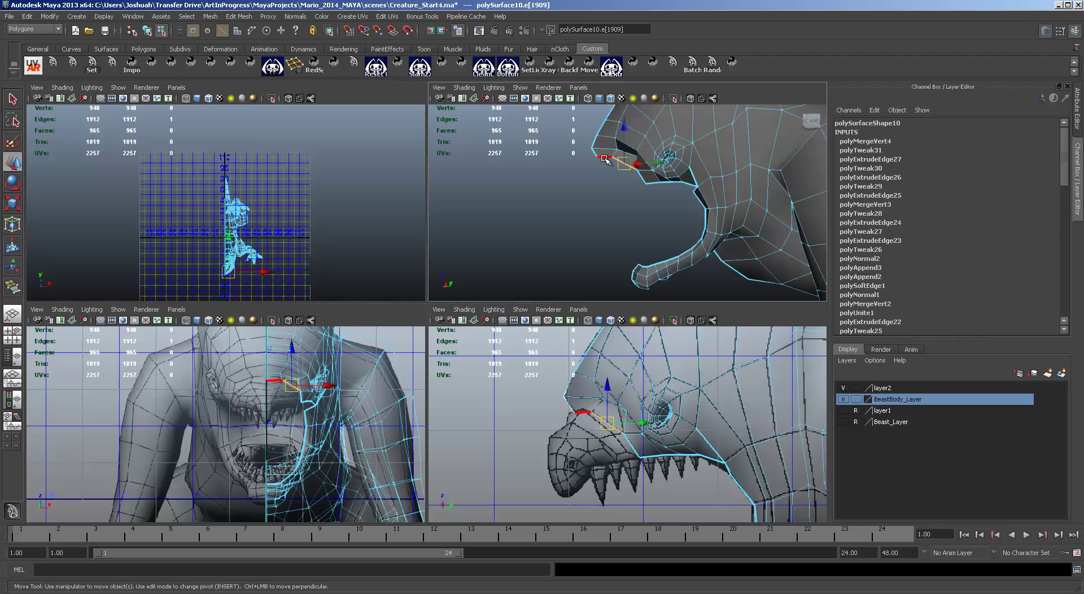
{"action": "left_click", "coordinate": [604, 158], "text": "shift"}
{"action": "key", "text": "ctrl+e"}
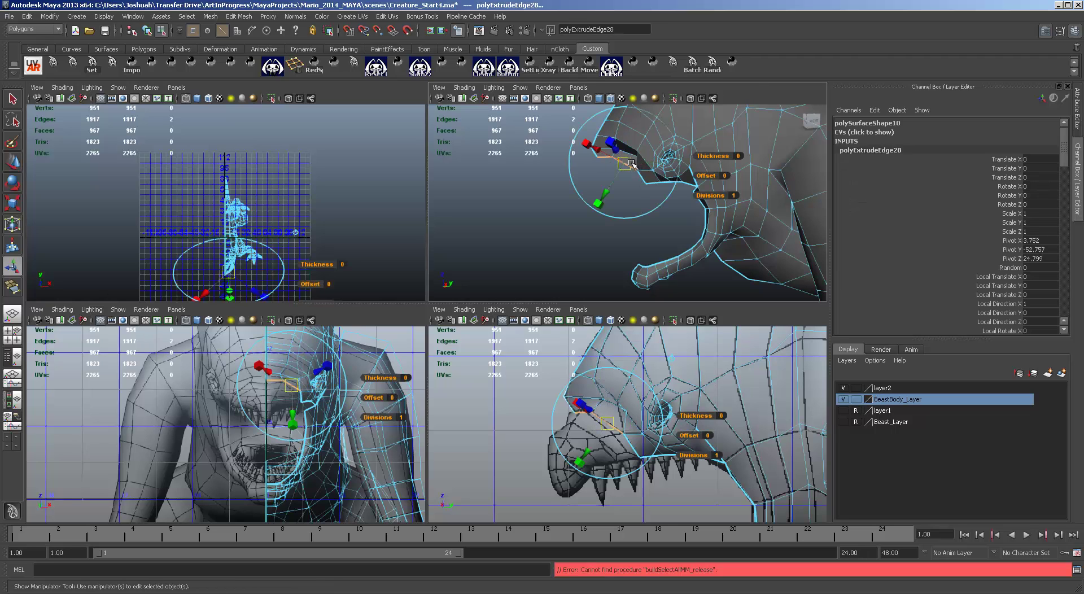
{"action": "key", "text": "w"}
{"action": "left_click_drag", "start_coordinate": [606, 422], "coordinate": [590, 422]}
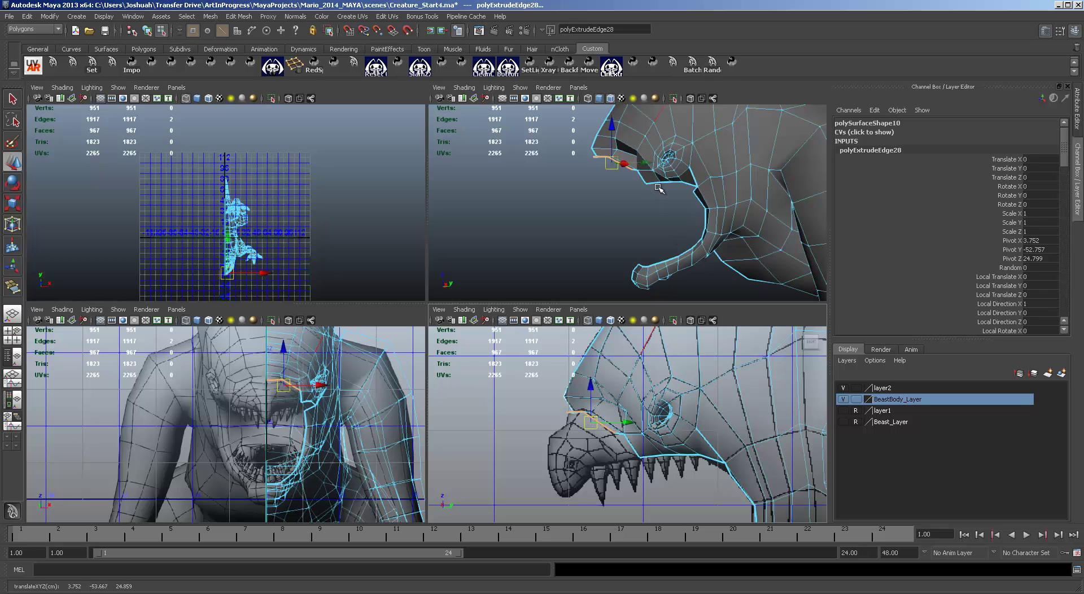
{"action": "left_click_drag", "start_coordinate": [680, 197], "coordinate": [649, 189], "text": "alt"}
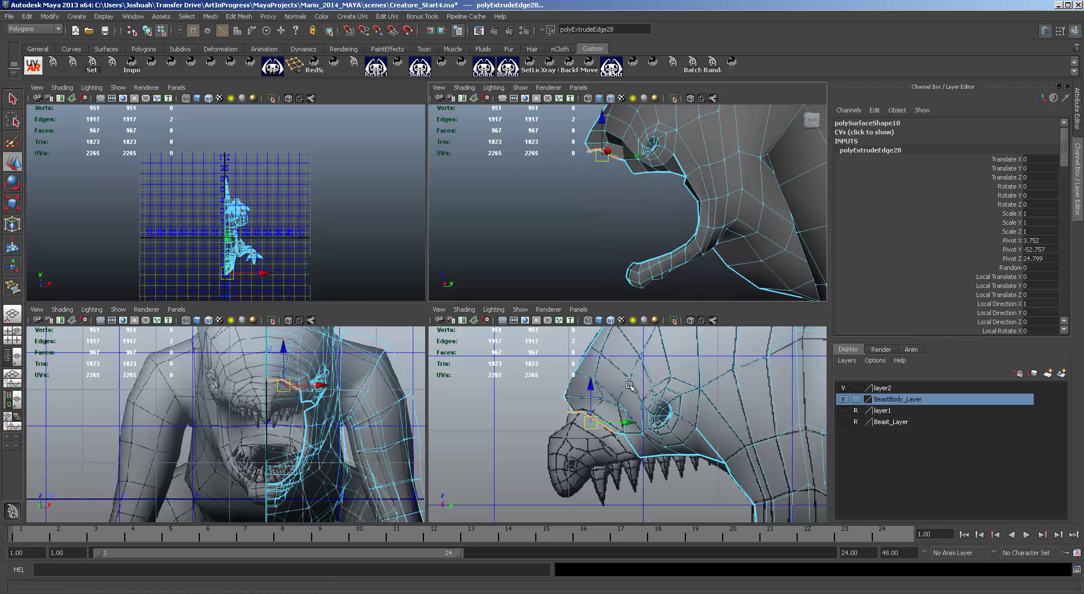
Extrude the same two snout edges again and move them forward and down toward the reference's nose.
{"action": "key", "text": "ctrl+e"}
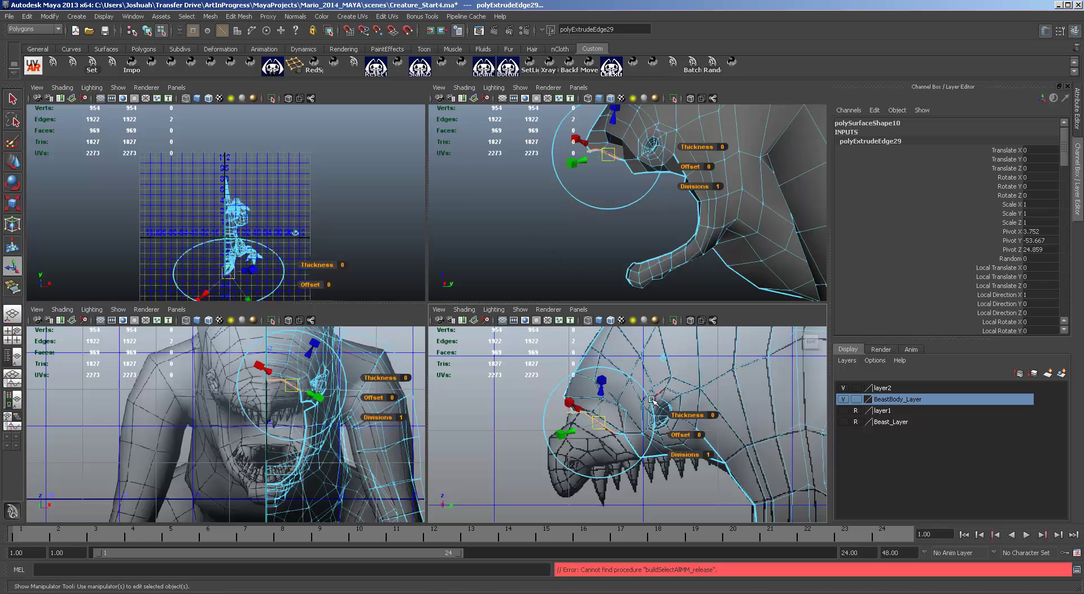
{"action": "left_click", "coordinate": [623, 413]}
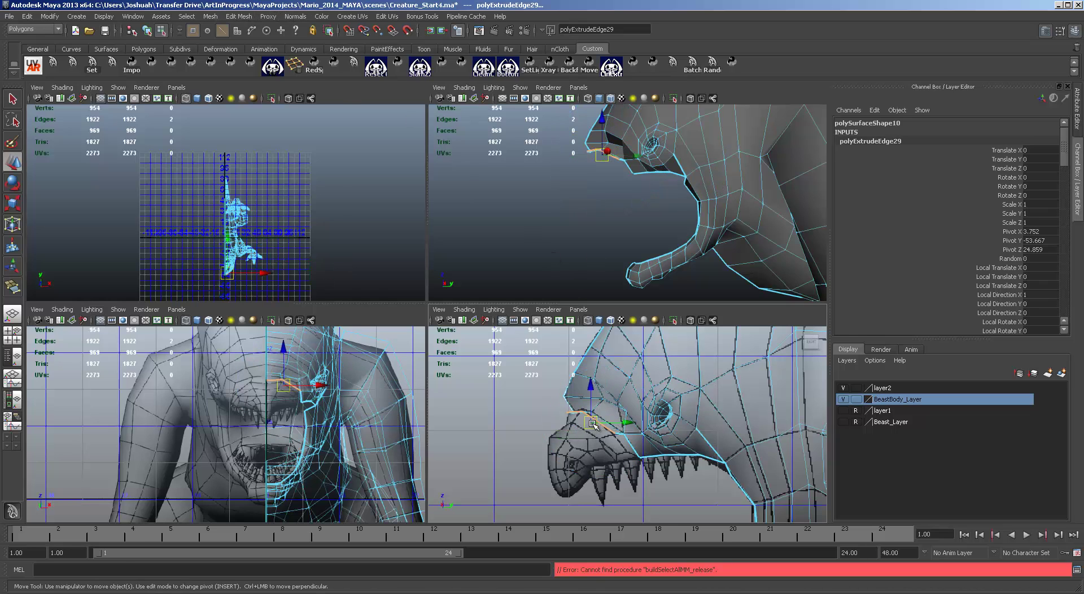
{"action": "left_click_drag", "start_coordinate": [596, 425], "coordinate": [584, 435]}
{"action": "key", "text": "w"}
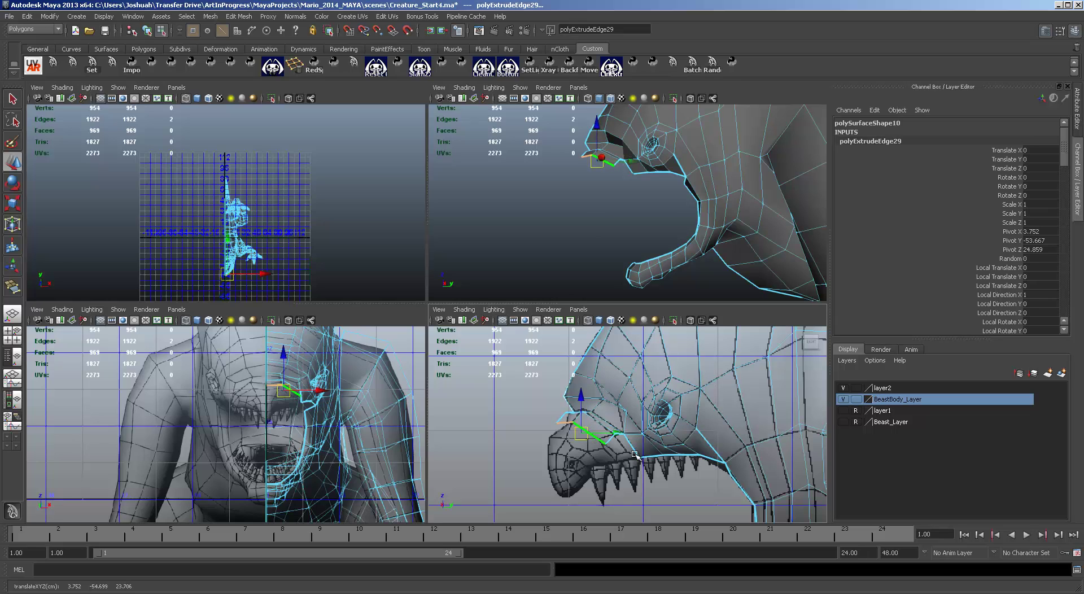
Adjust the rear and front vertices of the new snout strips in the side view to follow the top of the reference's nose.
{"action": "scroll", "coordinate": [613, 452], "scroll_direction": "up", "scroll_amount": 2}
{"action": "scroll", "coordinate": [613, 452], "scroll_direction": "up", "scroll_amount": 1}
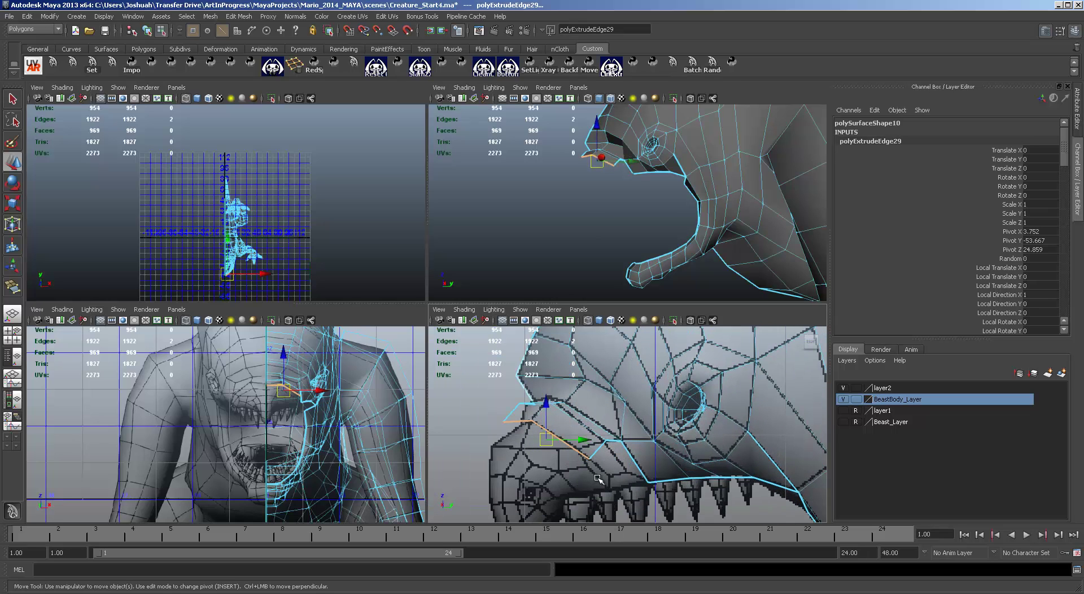
{"action": "key", "text": "F9"}
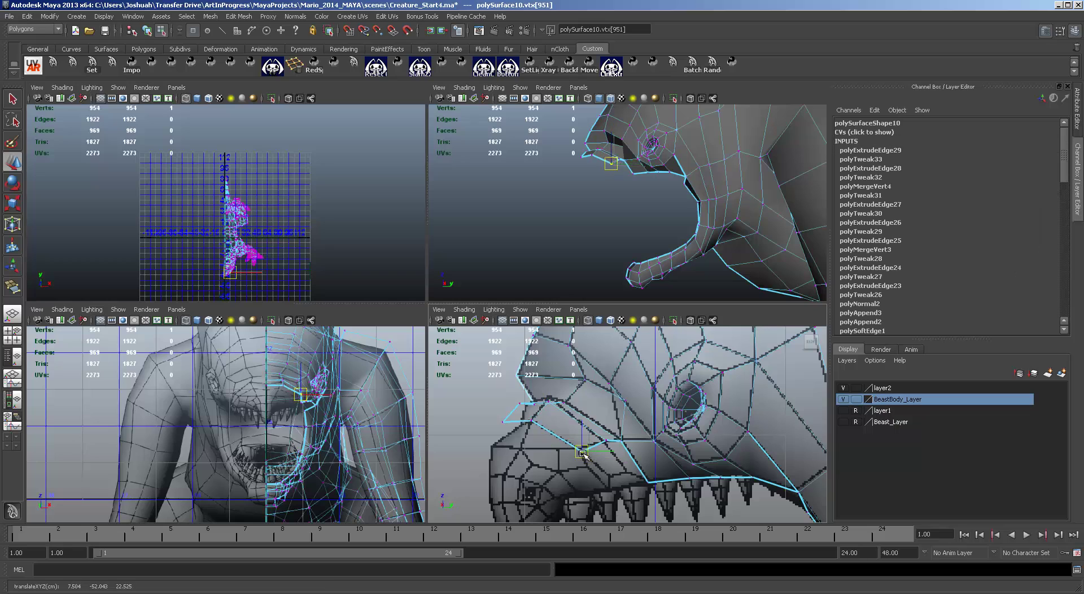
{"action": "left_click", "coordinate": [577, 450]}
{"action": "left_click", "coordinate": [503, 422]}
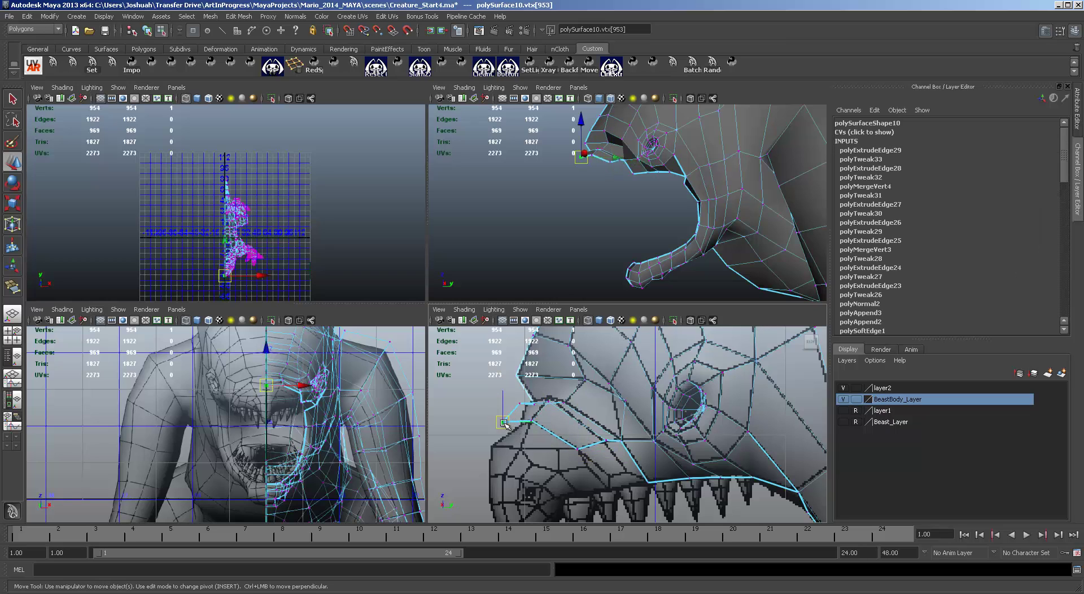
{"action": "left_click_drag", "start_coordinate": [503, 422], "coordinate": [526, 408]}
{"action": "left_click", "coordinate": [520, 403]}
{"action": "left_click_drag", "start_coordinate": [689, 196], "coordinate": [661, 219], "text": "alt"}
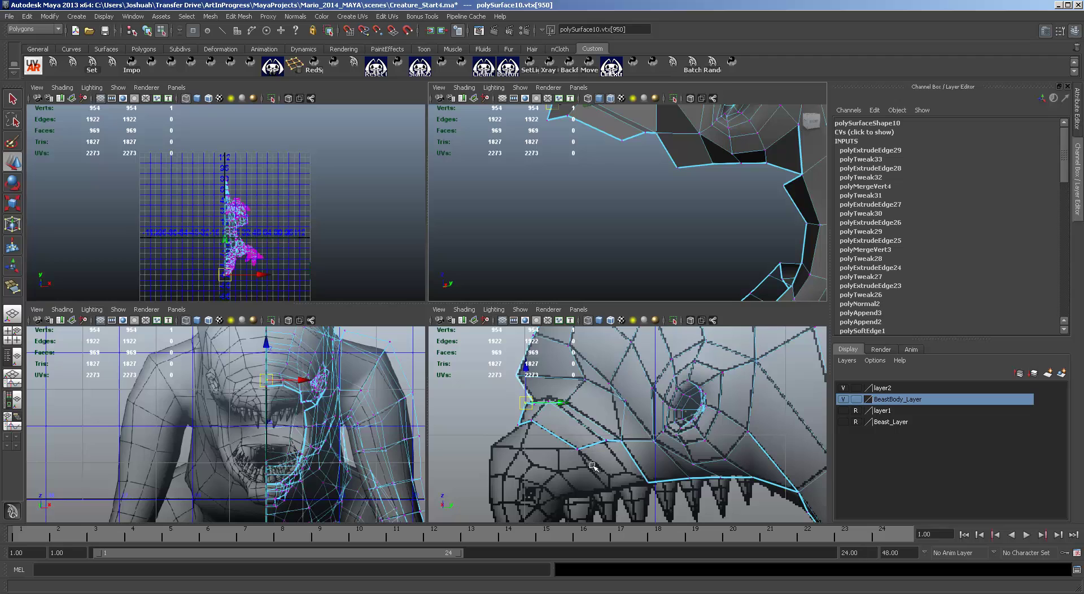
{"action": "left_click_drag", "start_coordinate": [566, 450], "coordinate": [659, 412], "text": "alt"}
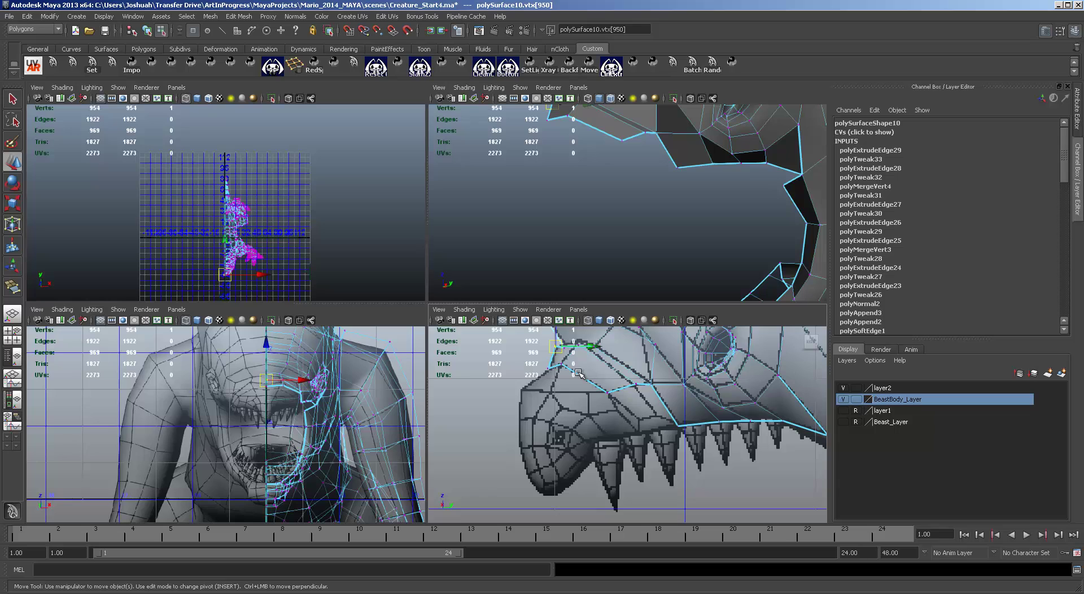
Extrude the two lower border edges at the front of the snout and move the new edges forward and down.
{"action": "key", "text": "F10"}
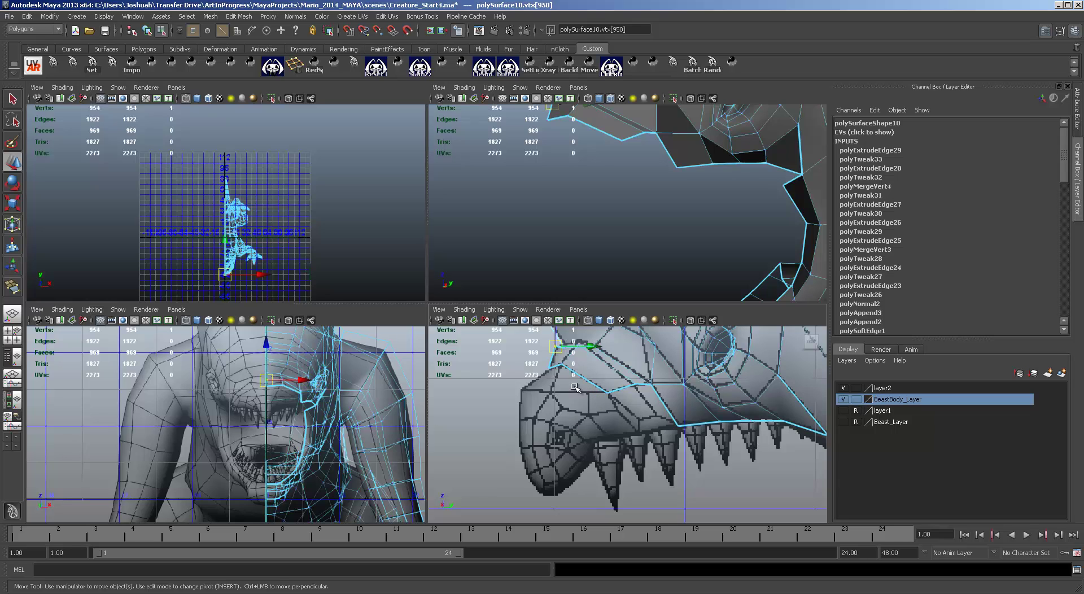
{"action": "left_click", "coordinate": [575, 373]}
{"action": "left_click", "coordinate": [556, 367], "text": "shift"}
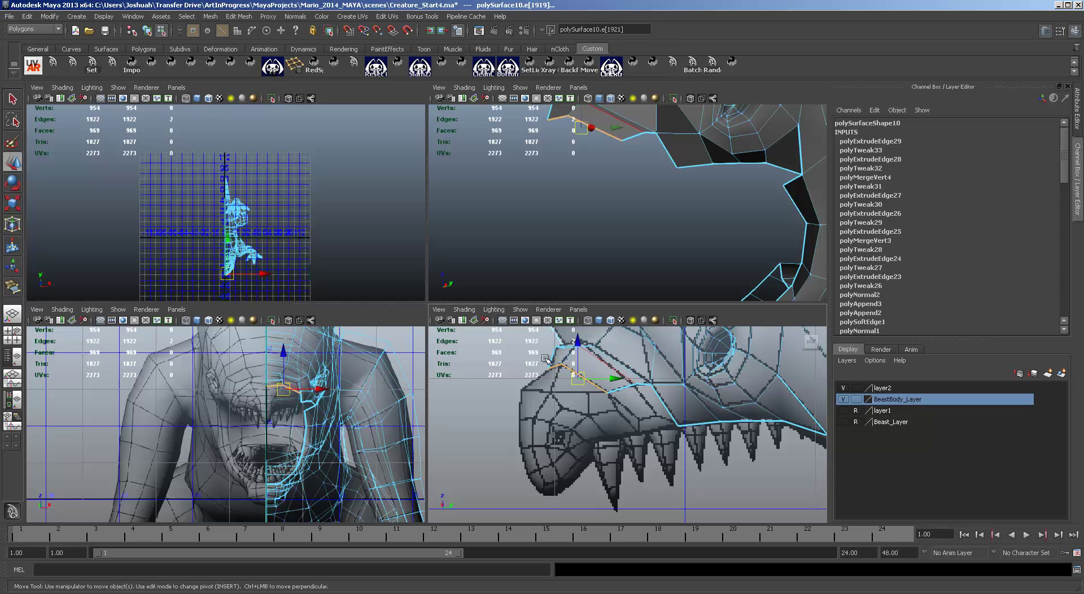
{"action": "scroll", "coordinate": [649, 234], "scroll_direction": "down", "scroll_amount": 5}
{"action": "left_click_drag", "start_coordinate": [659, 226], "coordinate": [691, 194], "text": "alt"}
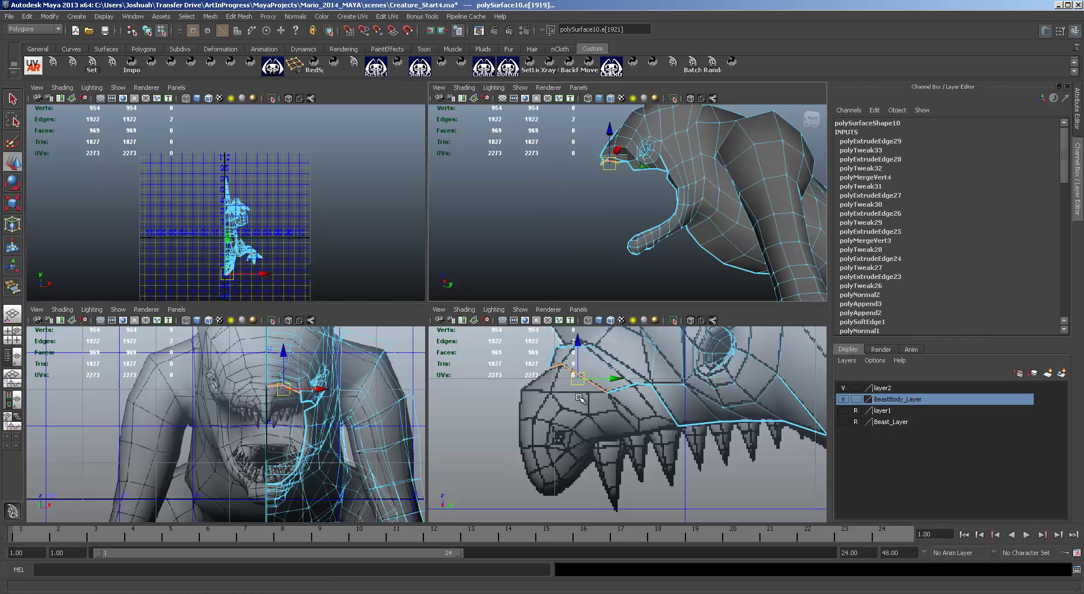
{"action": "key", "text": "ctrl+e"}
{"action": "key", "text": "w"}
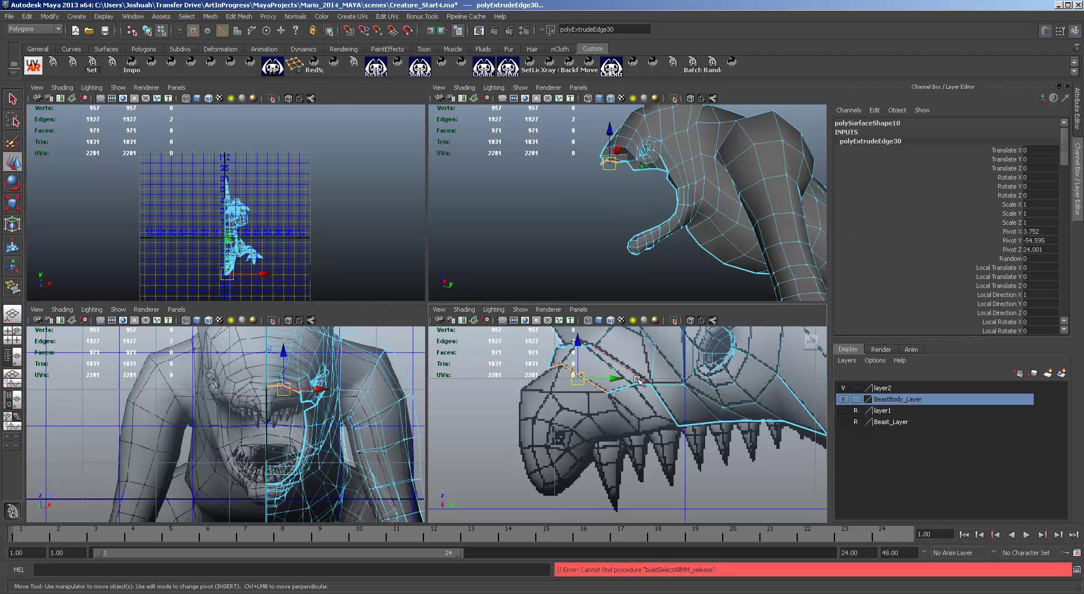
{"action": "left_click_drag", "start_coordinate": [588, 386], "coordinate": [549, 393]}
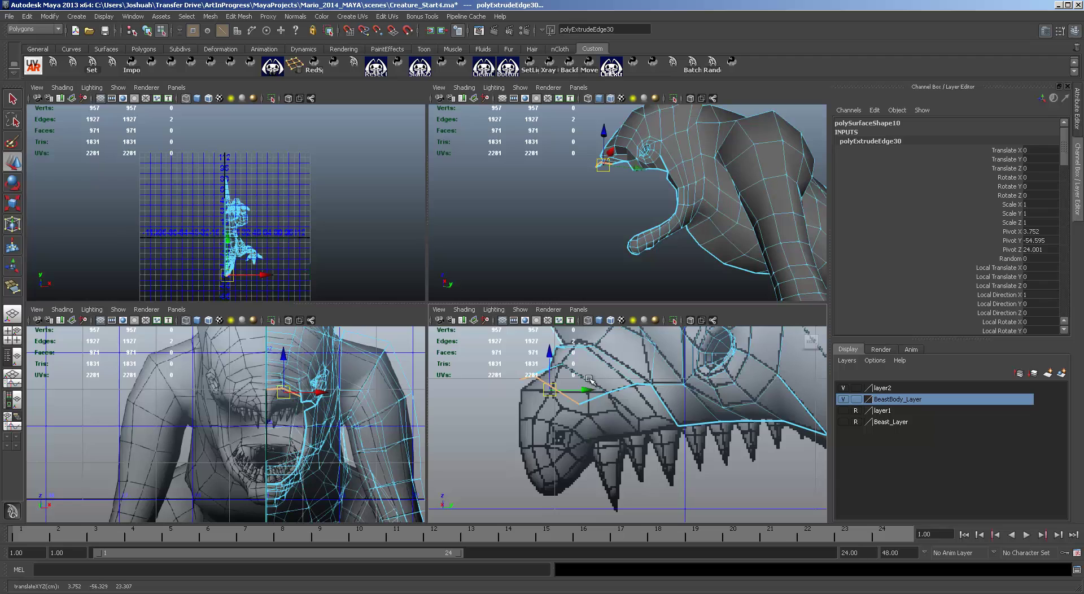
Move the end vertices of the new snout strip in the side view to match the reference's line above the nose.
{"action": "key", "text": "F9"}
{"action": "left_click_drag", "start_coordinate": [589, 417], "coordinate": [569, 397]}
{"action": "left_click_drag", "start_coordinate": [576, 405], "coordinate": [524, 389]}
{"action": "left_click", "coordinate": [517, 381]}
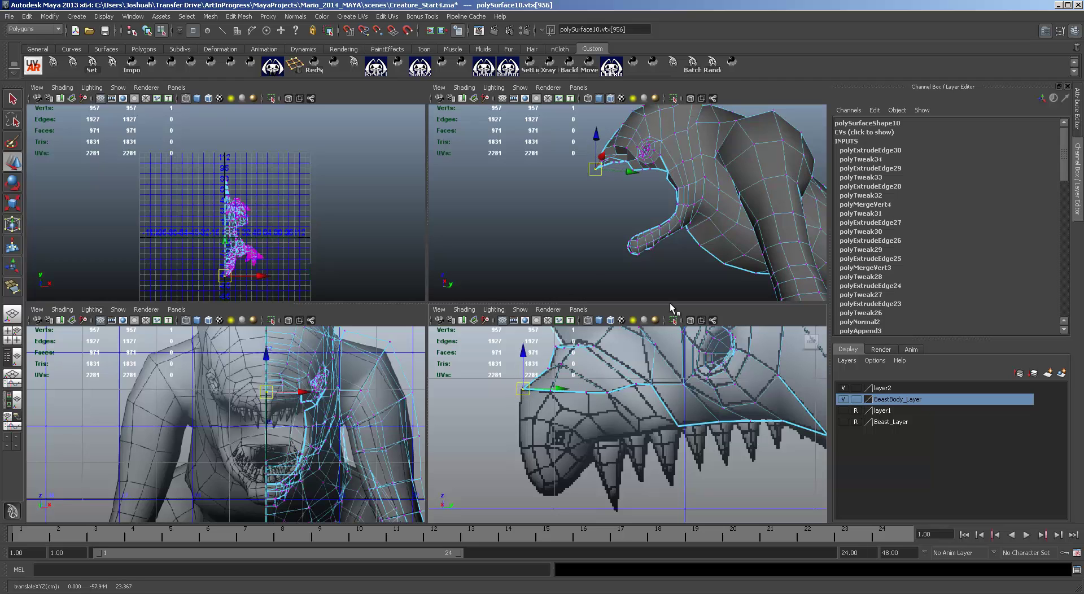
{"action": "mouse_move", "coordinate": [682, 223]}
{"action": "left_mouse_down", "text": "alt"}
{"action": "mouse_move", "coordinate": [655, 228]}
{"action": "mouse_move", "coordinate": [649, 208]}
{"action": "mouse_move", "coordinate": [677, 197]}
{"action": "mouse_move", "coordinate": [723, 217]}
{"action": "mouse_move", "coordinate": [682, 232]}
{"action": "left_mouse_up", "text": "alt"}
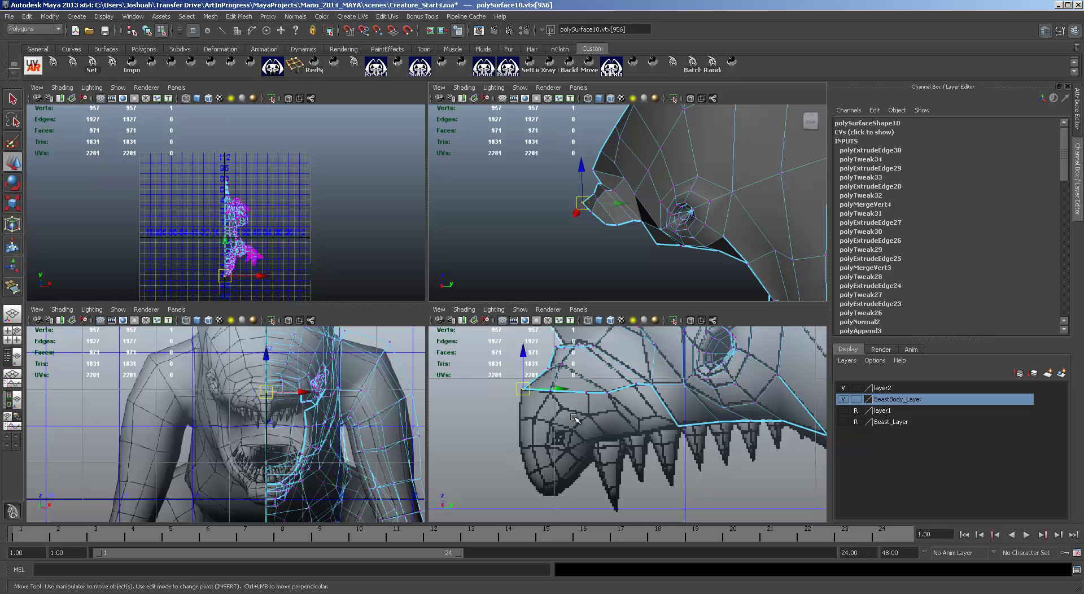
Draw a separate four-sided polygon around the reference's nostril in the side view with the Create Polygon Tool.
{"action": "key", "text": "space"}
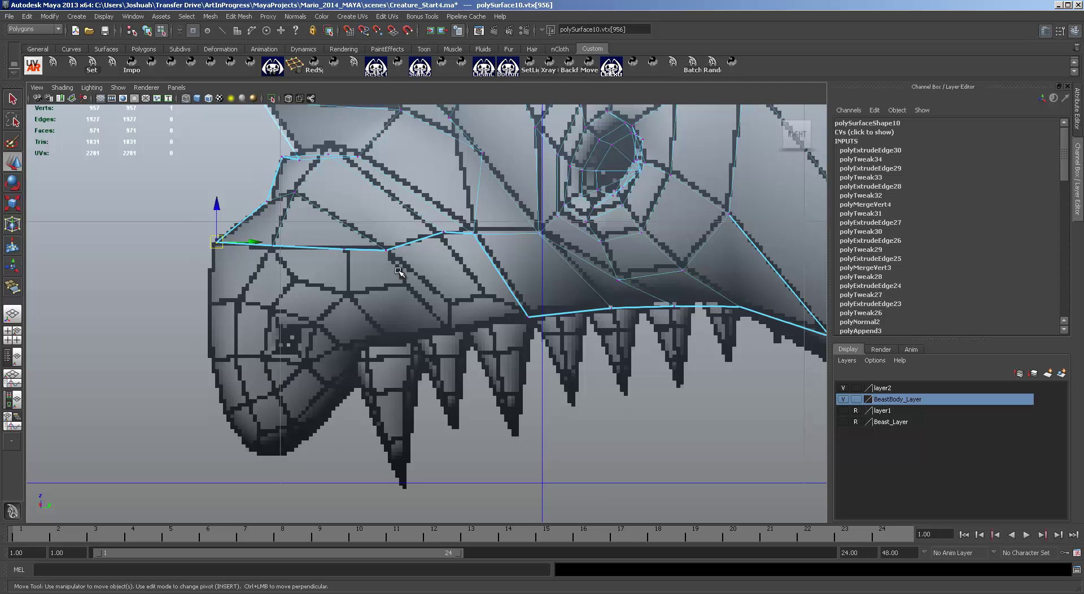
{"action": "left_click", "coordinate": [239, 16]}
{"action": "mouse_move", "coordinate": [215, 17]}
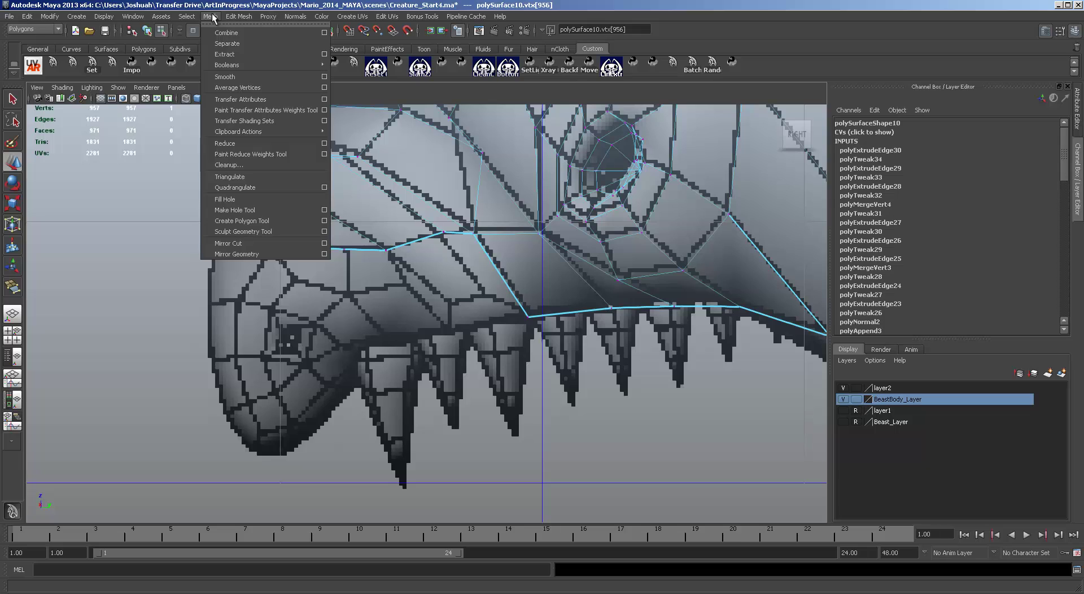
{"action": "left_click", "coordinate": [240, 220]}
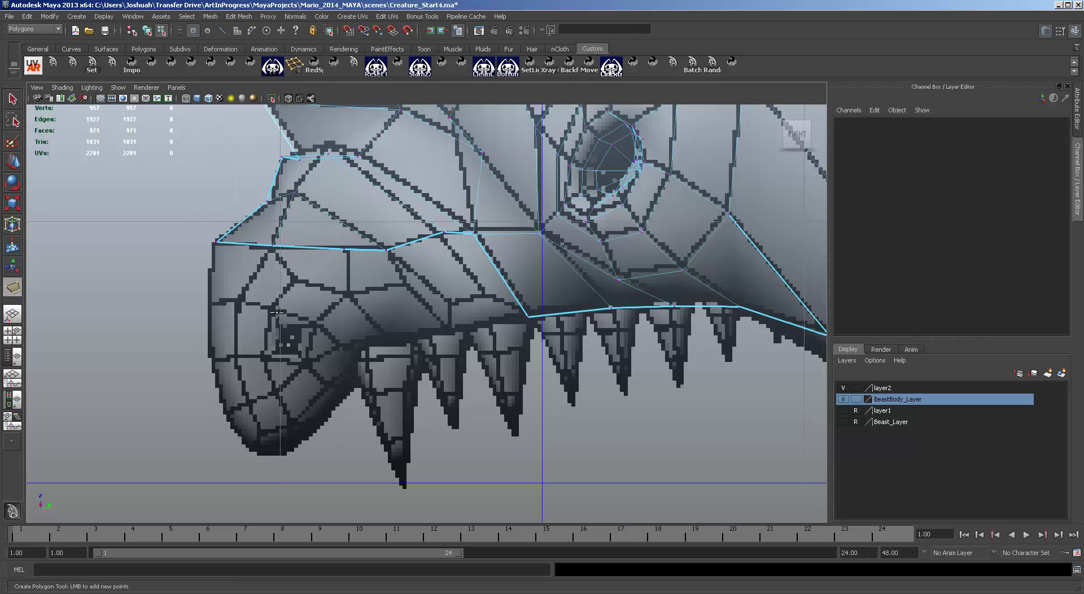
{"action": "left_click", "coordinate": [275, 309]}
{"action": "key", "text": "Return"}
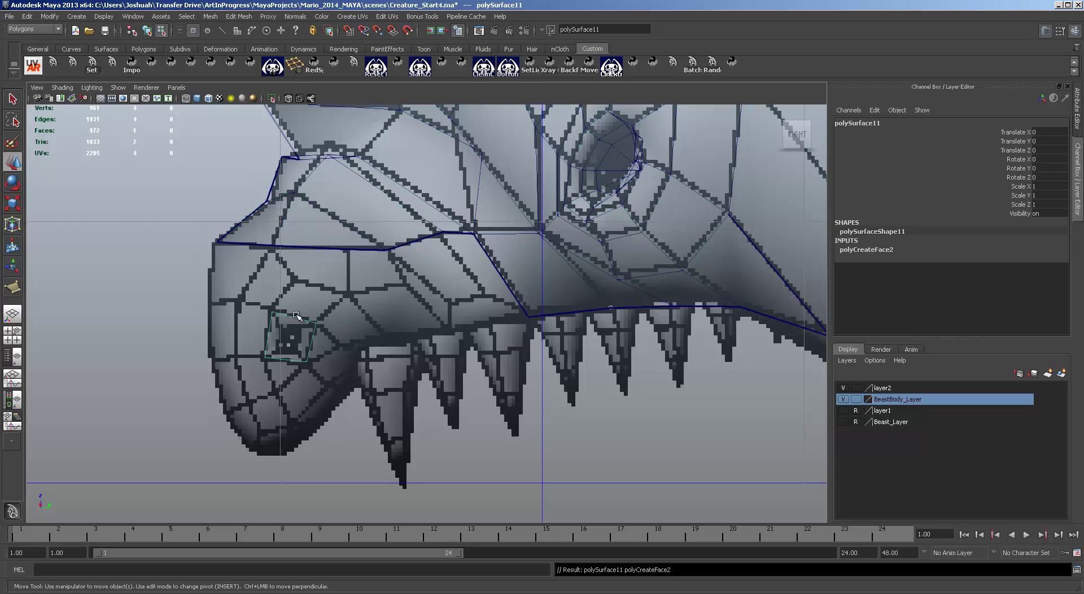
Reverse the normals of the new nostril polygon.
{"action": "key", "text": "space"}
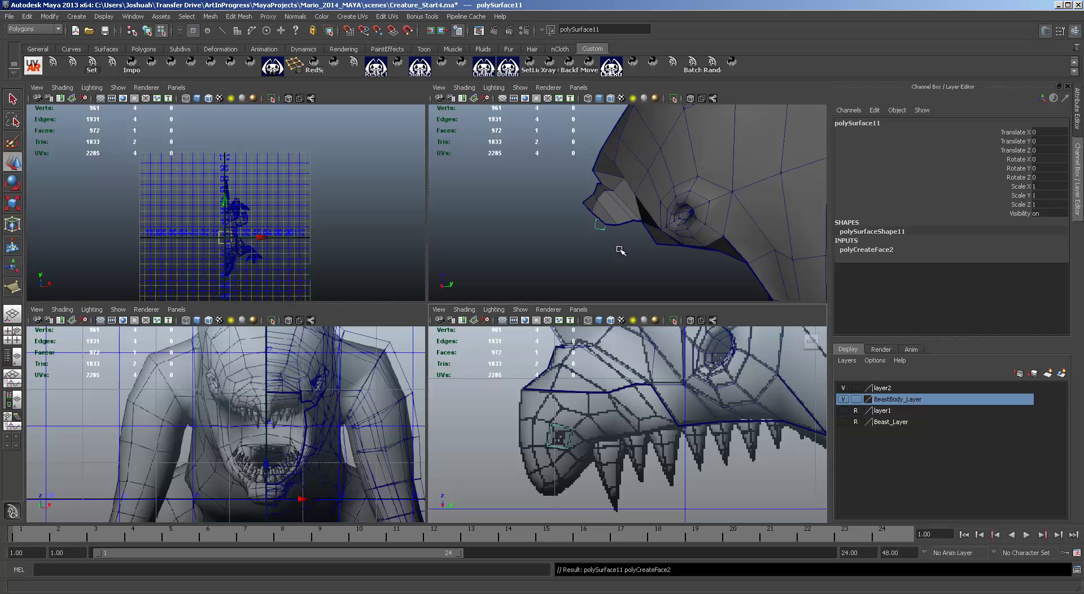
{"action": "left_click_drag", "start_coordinate": [640, 227], "coordinate": [676, 215], "text": "alt"}
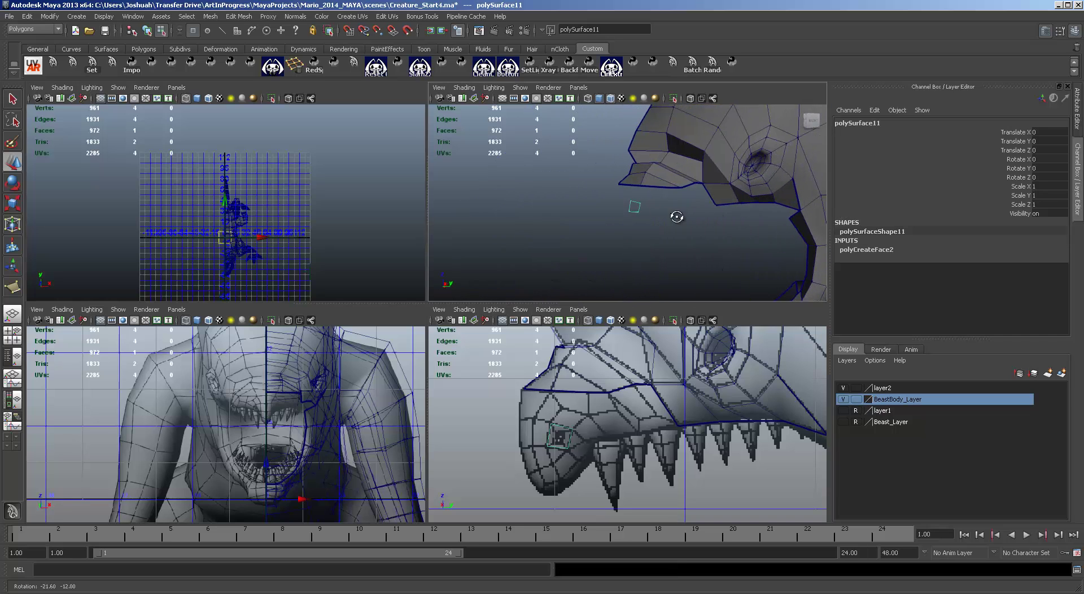
{"action": "left_click", "coordinate": [293, 16]}
{"action": "left_click", "coordinate": [315, 104]}
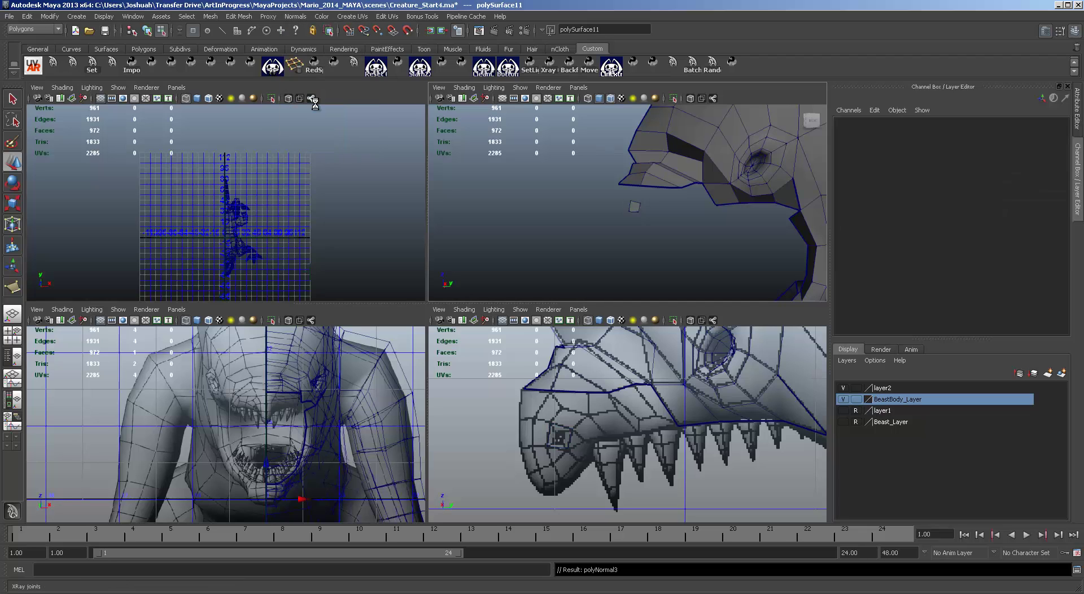
{"action": "left_click_drag", "start_coordinate": [629, 212], "coordinate": [602, 199], "text": "alt"}
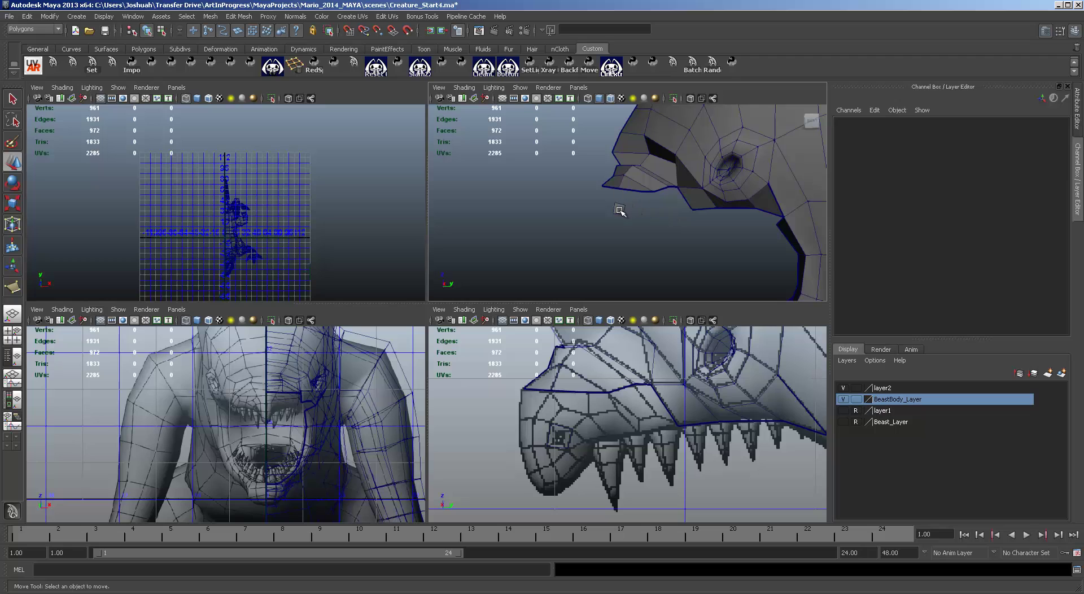
Center the nostril polygon's pivot and move the polygon about 1.13 units along X away from the centre line.
{"action": "left_click", "coordinate": [619, 209]}
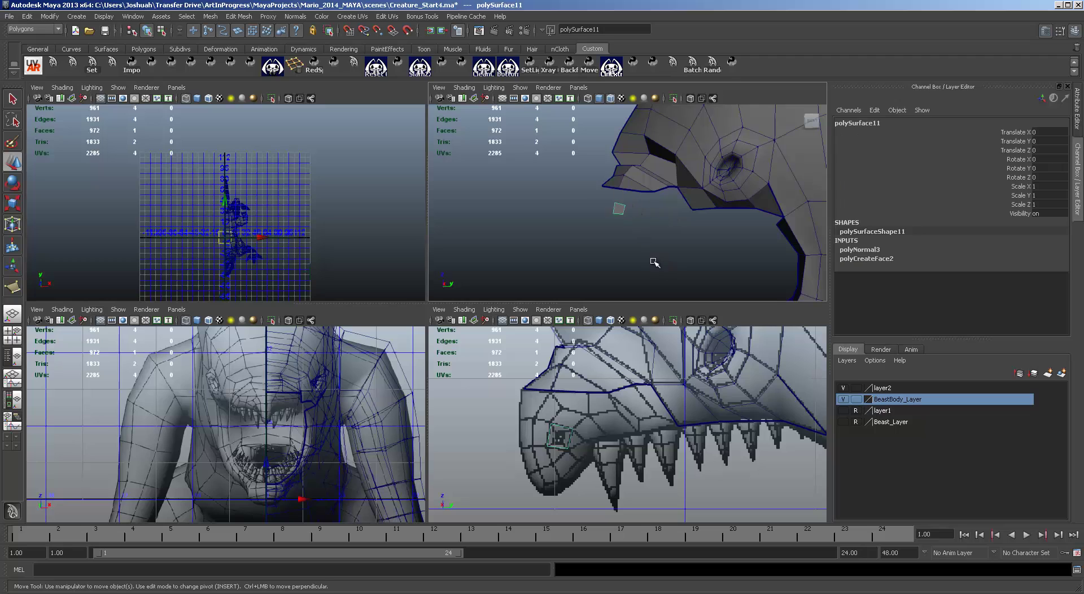
{"action": "left_click", "coordinate": [51, 17]}
{"action": "left_click", "coordinate": [85, 122]}
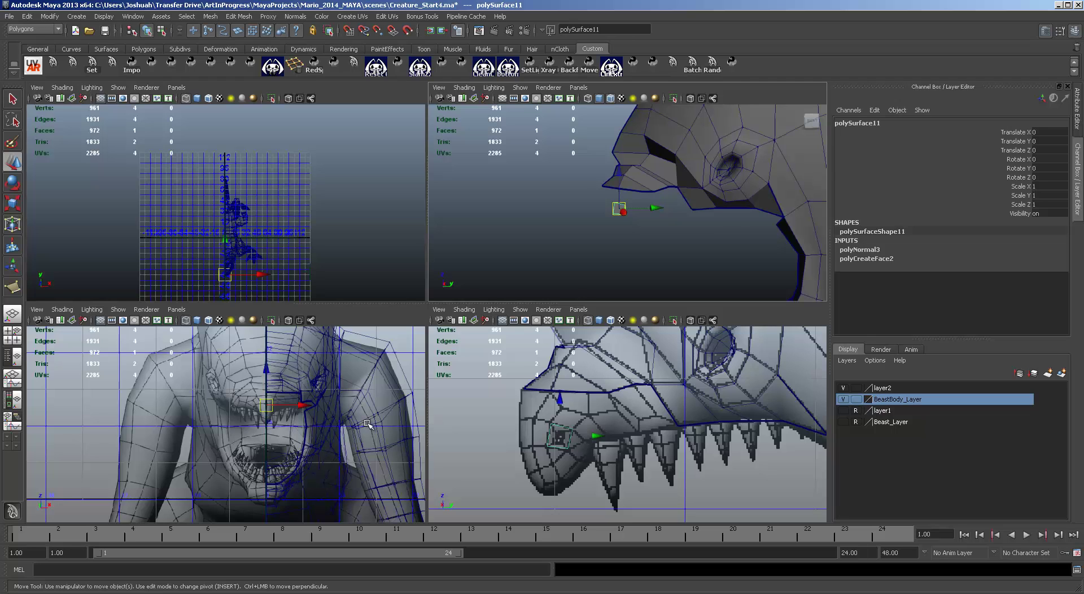
{"action": "scroll", "coordinate": [337, 402], "scroll_direction": "up", "scroll_amount": 3}
{"action": "left_click_drag", "start_coordinate": [336, 392], "coordinate": [360, 396]}
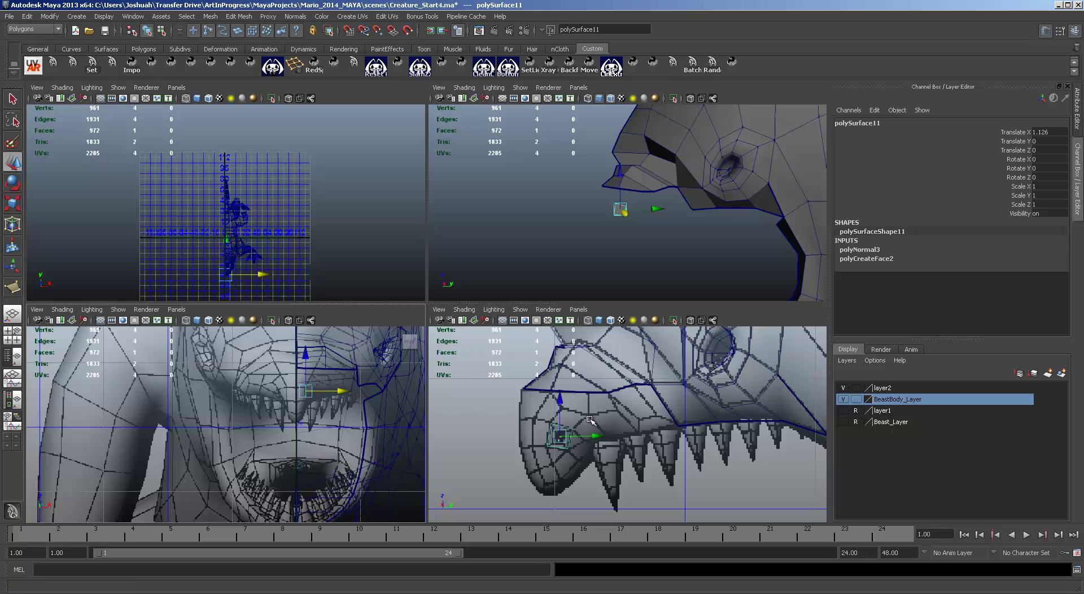
Extrude all four border edges of the nostril polygon and scale them outward into a surrounding ring of faces.
{"action": "key", "text": "space"}
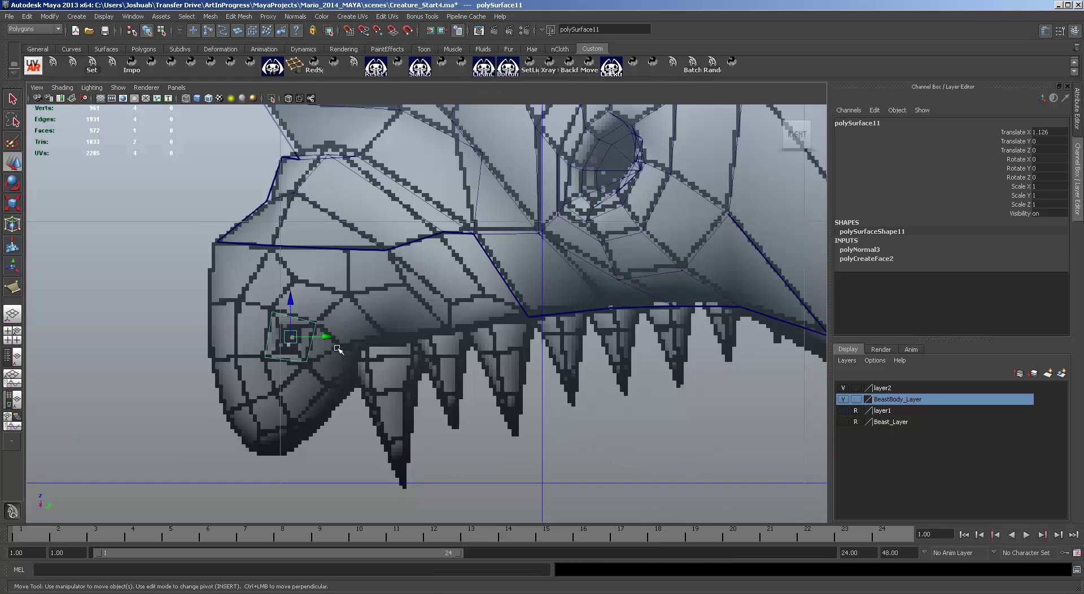
{"action": "scroll", "coordinate": [341, 356], "scroll_direction": "up", "scroll_amount": 3}
{"action": "scroll", "coordinate": [341, 356], "scroll_direction": "up", "scroll_amount": 2}
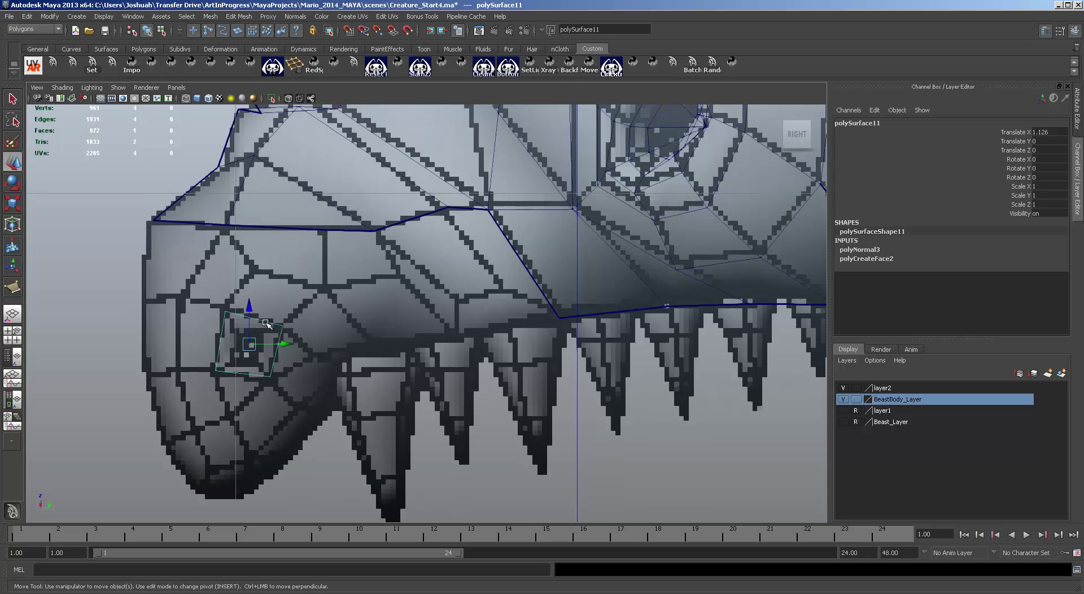
{"action": "key", "text": "ctrl+F10"}
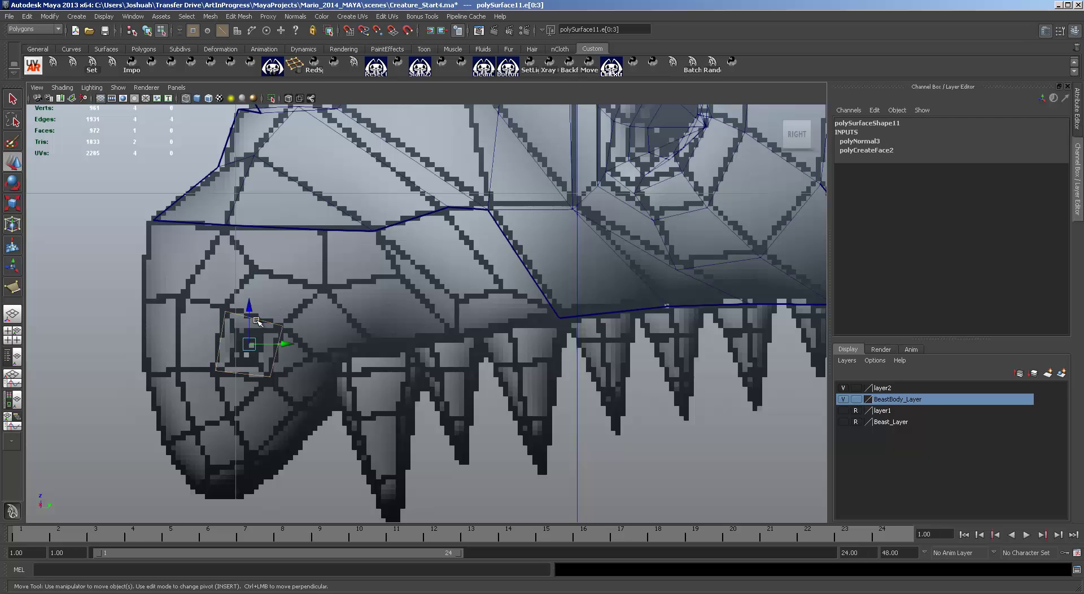
{"action": "key", "text": "ctrl+e"}
{"action": "left_click", "coordinate": [289, 327]}
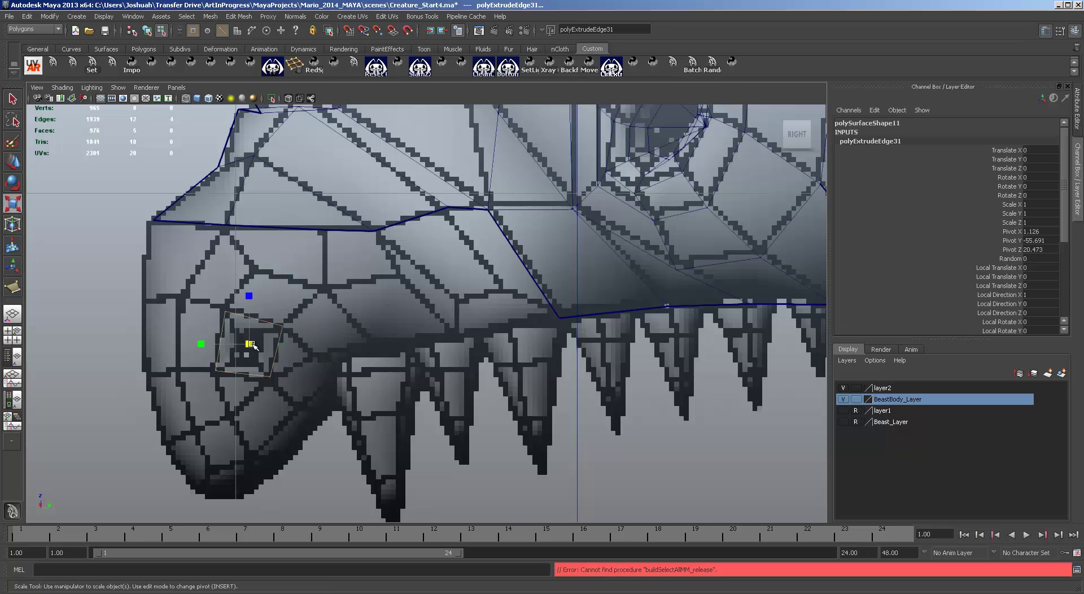
{"action": "left_click_drag", "start_coordinate": [249, 343], "coordinate": [300, 343]}
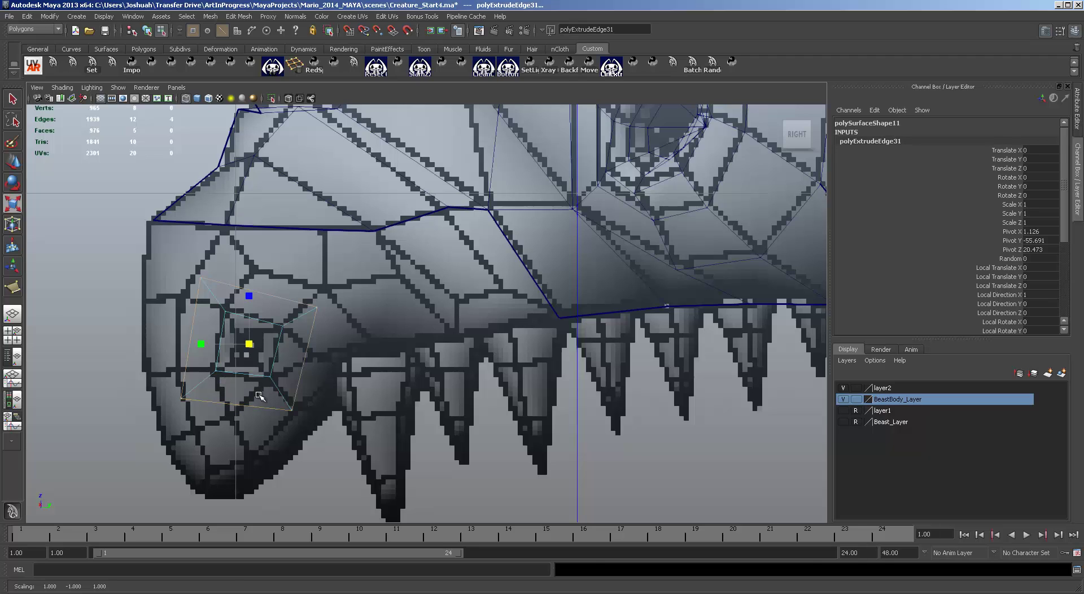
Move the two upper vertices and the lower rear vertex of the nostril's outer ring onto the reference's wireframe.
{"action": "key", "text": "F9"}
{"action": "left_click", "coordinate": [201, 279]}
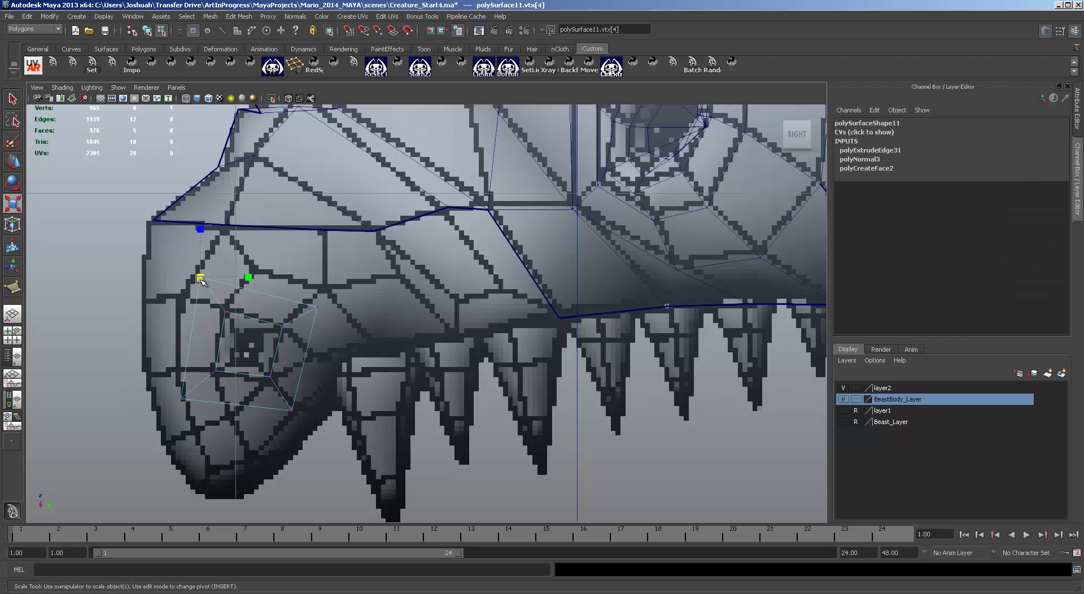
{"action": "left_click_drag", "start_coordinate": [201, 279], "coordinate": [210, 280]}
{"action": "key", "text": "w"}
{"action": "middle_click_drag", "start_coordinate": [210, 279], "coordinate": [260, 269]}
{"action": "left_click", "coordinate": [317, 308]}
{"action": "left_click_drag", "start_coordinate": [318, 308], "coordinate": [320, 285]}
{"action": "left_click", "coordinate": [292, 411]}
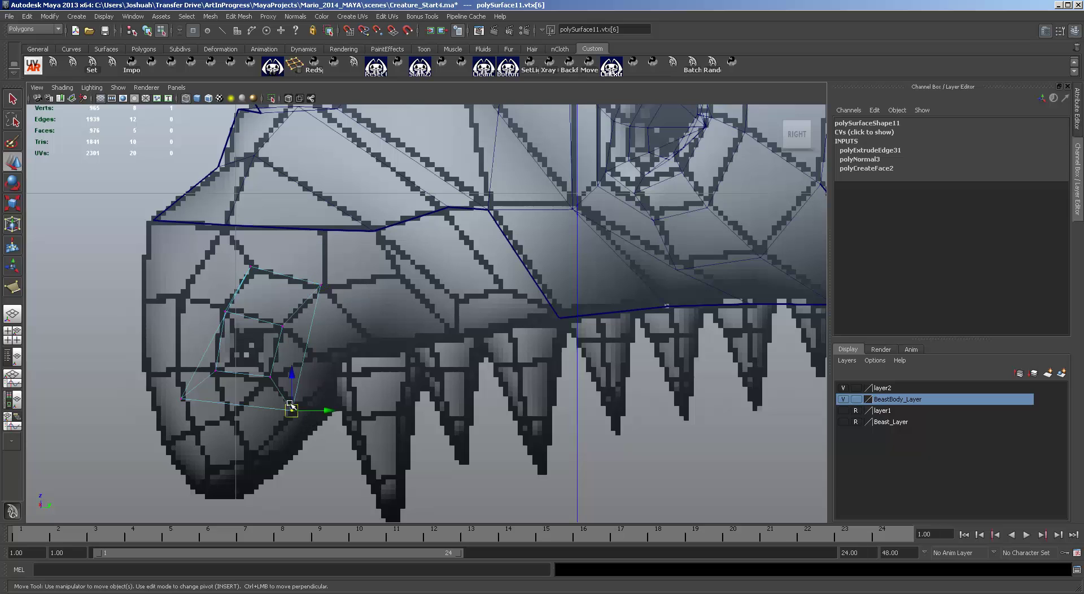
{"action": "left_click_drag", "start_coordinate": [285, 411], "coordinate": [310, 404]}
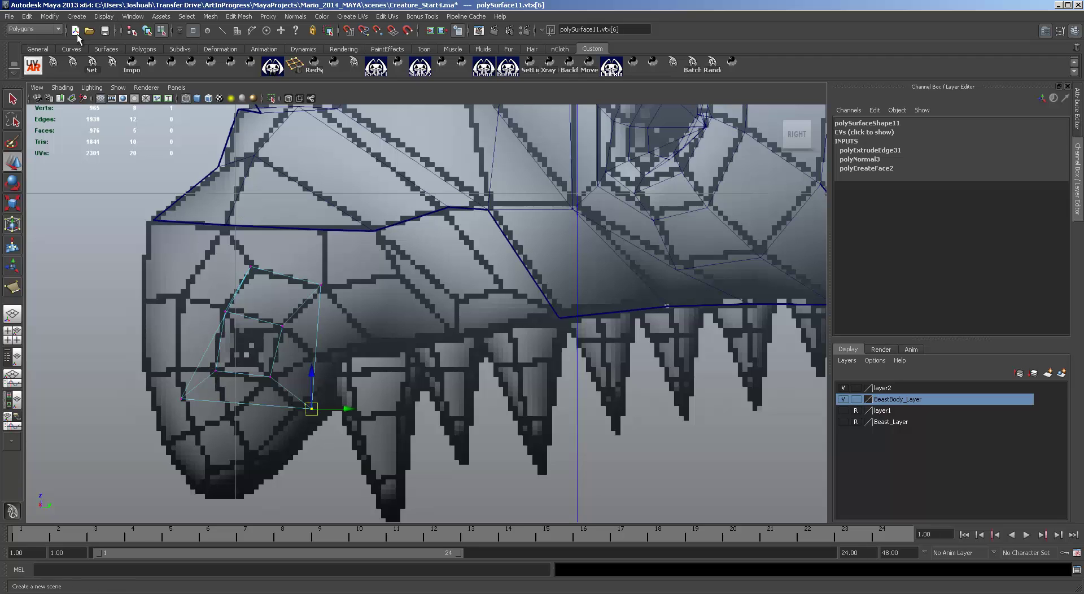
Split the ring face below the nostril from its inner front corner to the lower outer edge with the Interactive Split Tool.
{"action": "left_click", "coordinate": [295, 17]}
{"action": "left_click", "coordinate": [238, 16]}
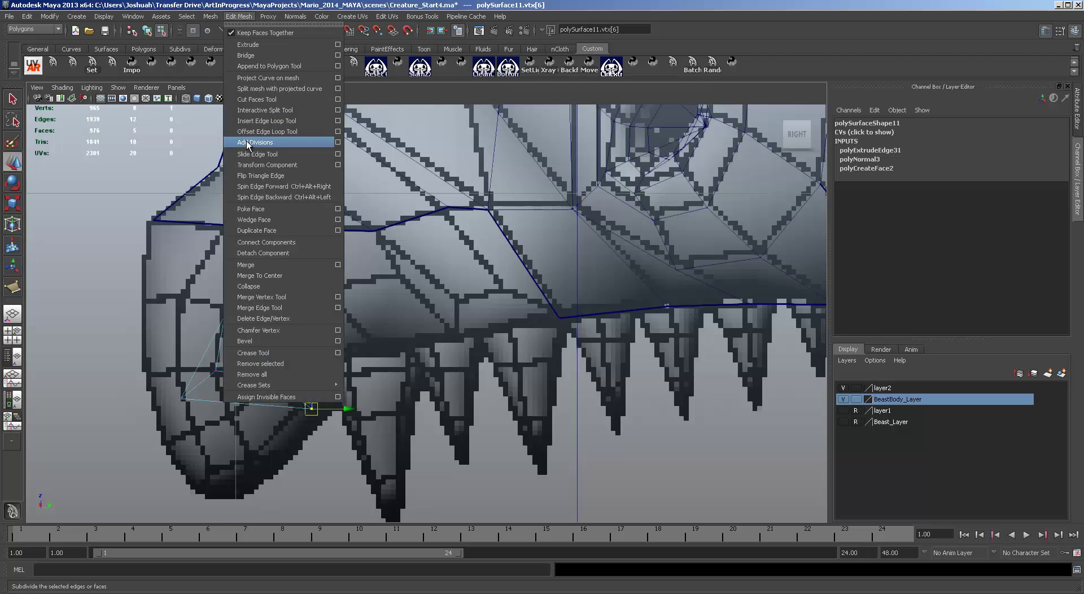
{"action": "left_click", "coordinate": [263, 110]}
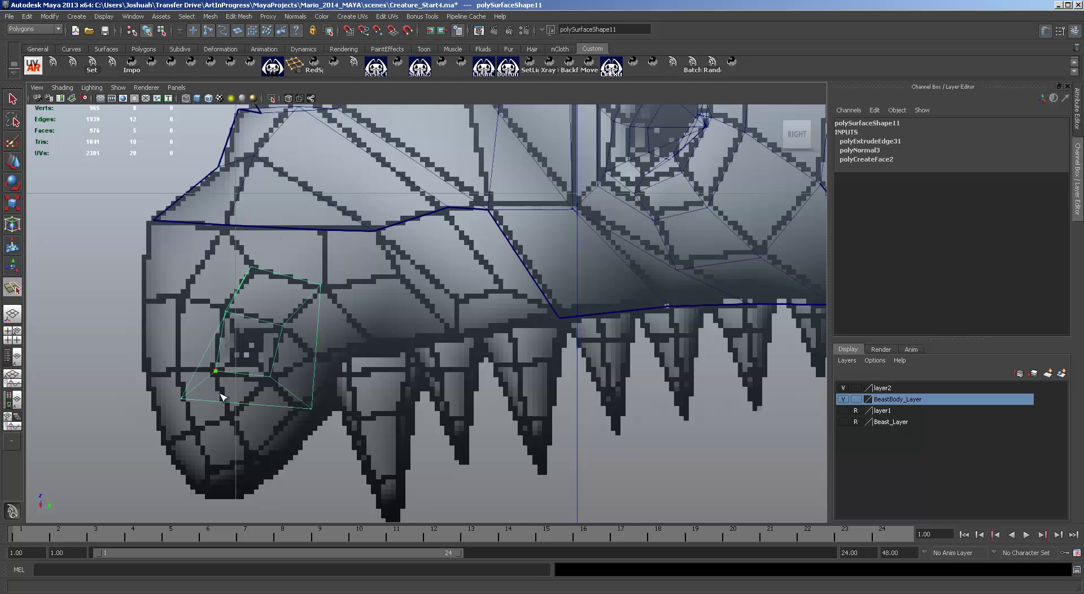
{"action": "left_click", "coordinate": [247, 404]}
{"action": "left_click", "coordinate": [266, 385]}
{"action": "key", "text": "w"}
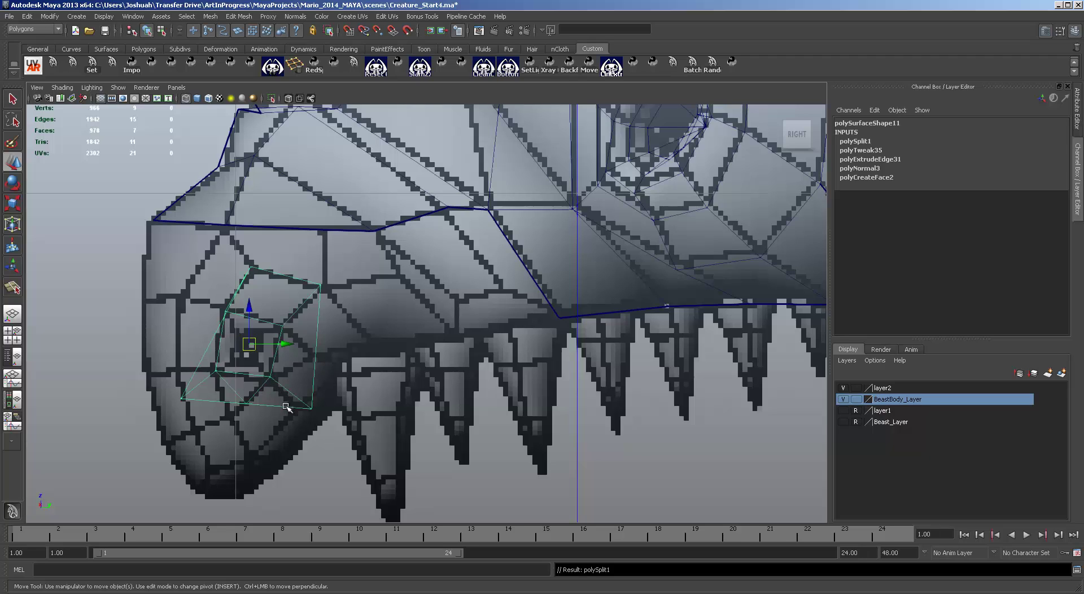
Move the new lower edge vertex and the ring's front lower corner onto the matching reference wireframe points.
{"action": "key", "text": "F9"}
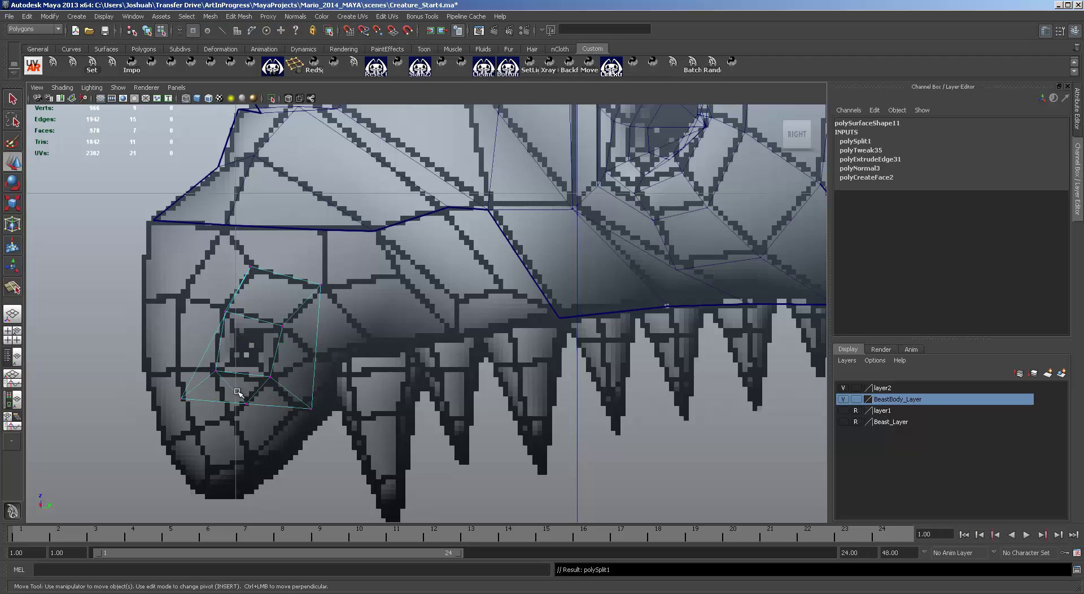
{"action": "left_click", "coordinate": [227, 417]}
{"action": "left_click_drag", "start_coordinate": [229, 419], "coordinate": [178, 370]}
{"action": "left_click", "coordinate": [182, 399]}
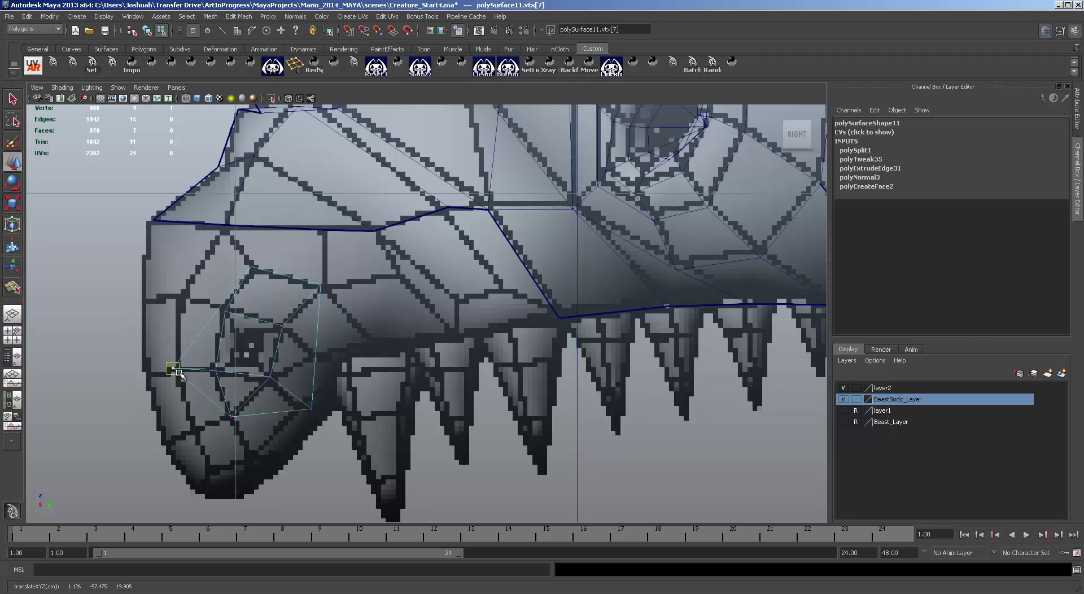
{"action": "left_click_drag", "start_coordinate": [173, 368], "coordinate": [177, 370]}
Insert a vertex on the ring's lower front edge and move it down to the reference's wireframe corner.
{"action": "key", "text": "y"}
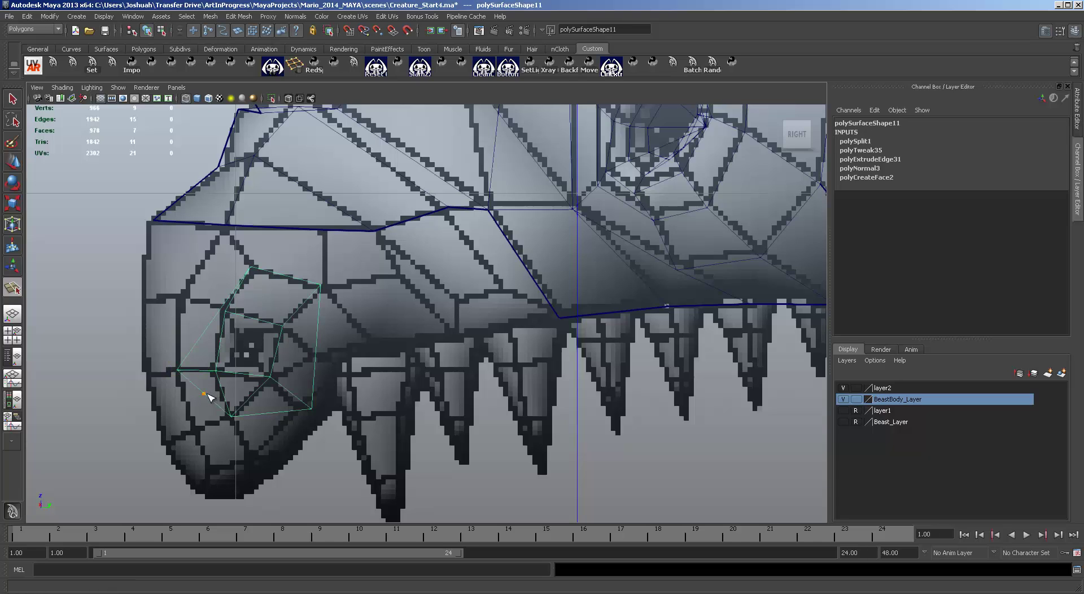
{"action": "left_click", "coordinate": [208, 394]}
{"action": "key", "text": "w"}
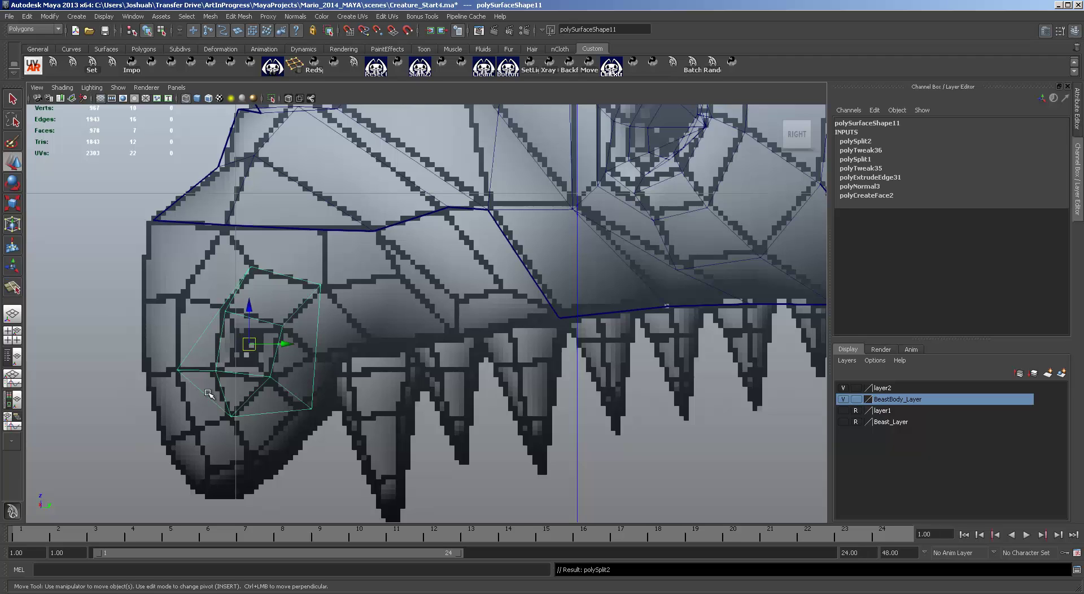
{"action": "key", "text": "F9"}
{"action": "left_click", "coordinate": [205, 394]}
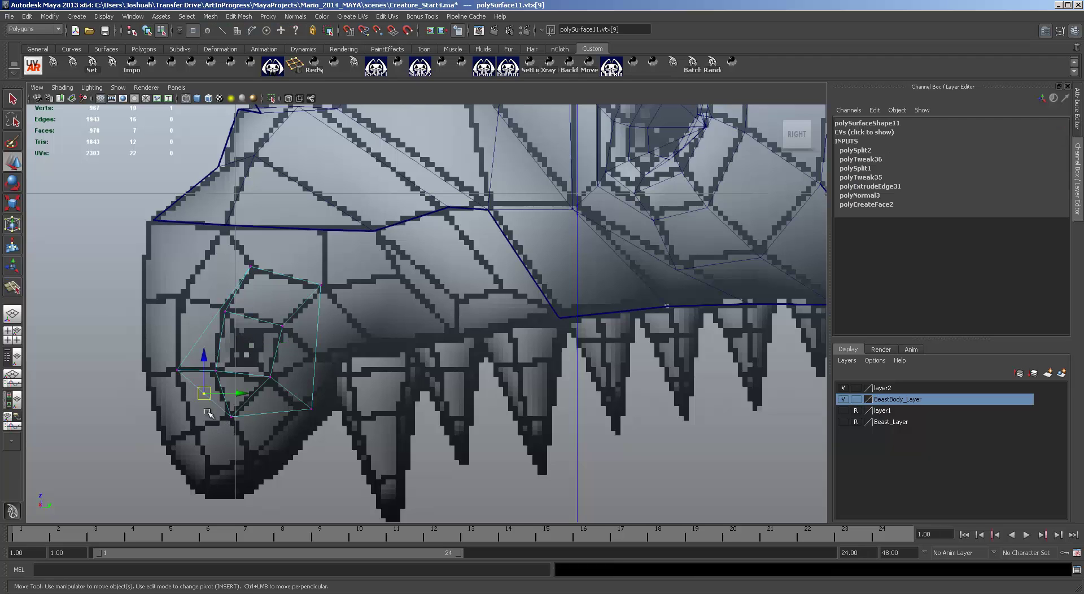
{"action": "left_click_drag", "start_coordinate": [204, 394], "coordinate": [191, 429]}
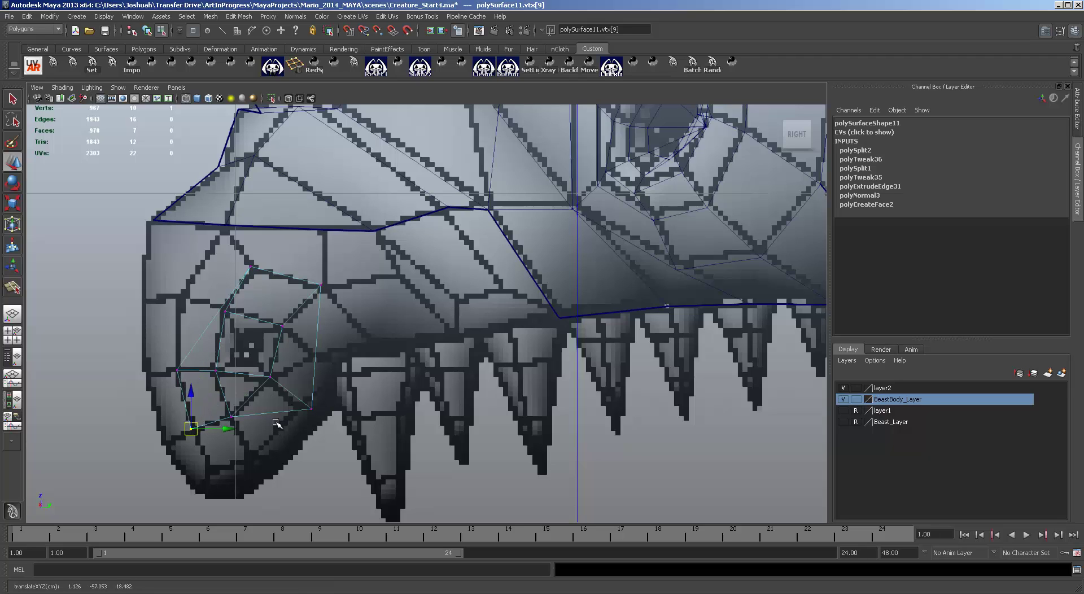
Insert a vertex on the lower rear outer edge of the nostril ring with the Interactive Split Tool.
{"action": "key", "text": "y"}
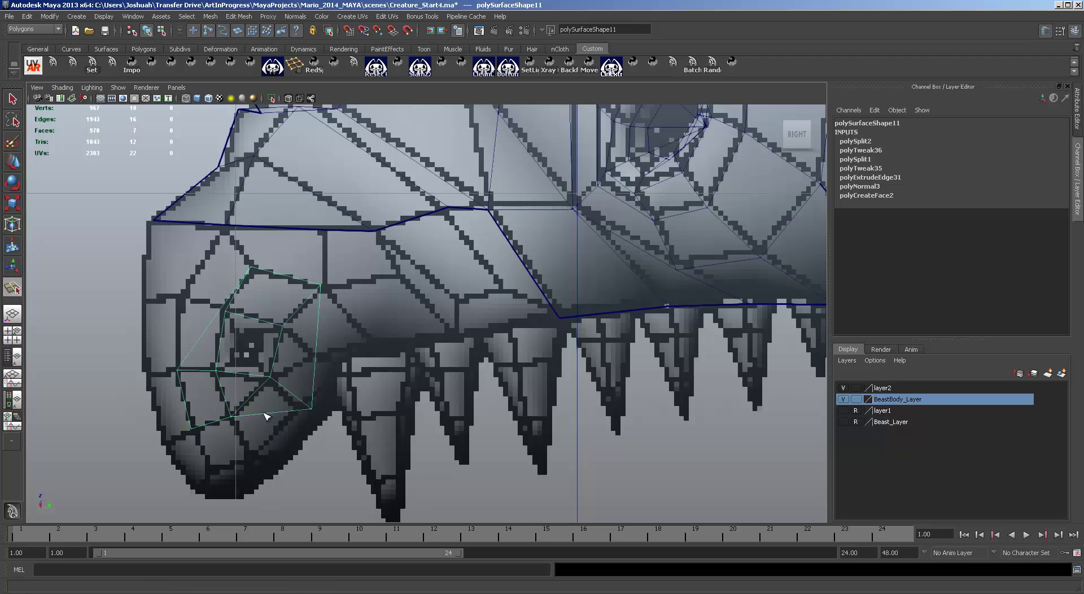
{"action": "key", "text": "Return"}
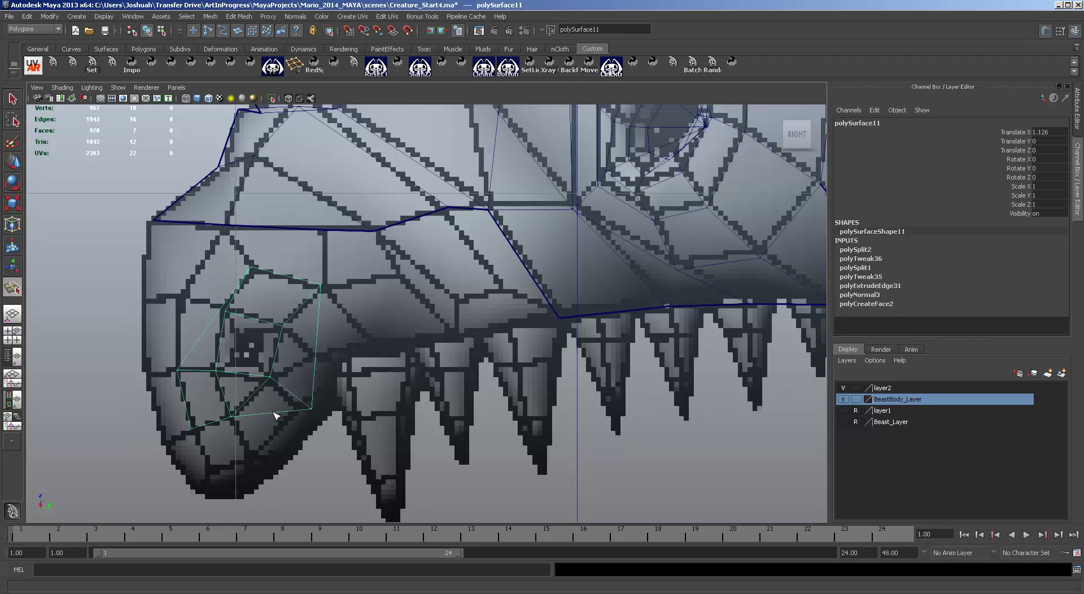
{"action": "key", "text": "w"}
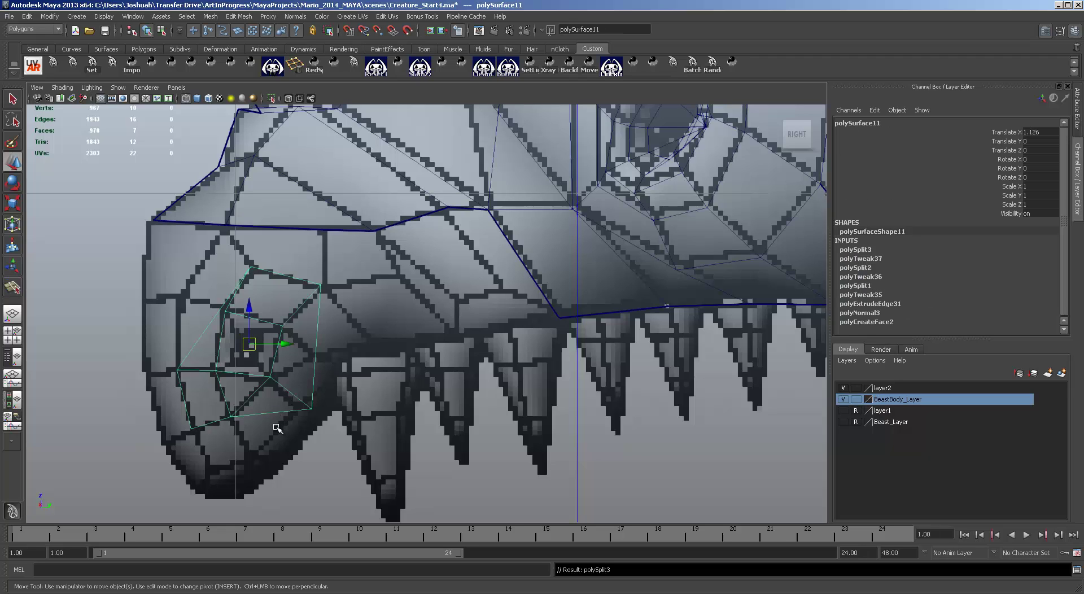
{"action": "key", "text": "F8"}
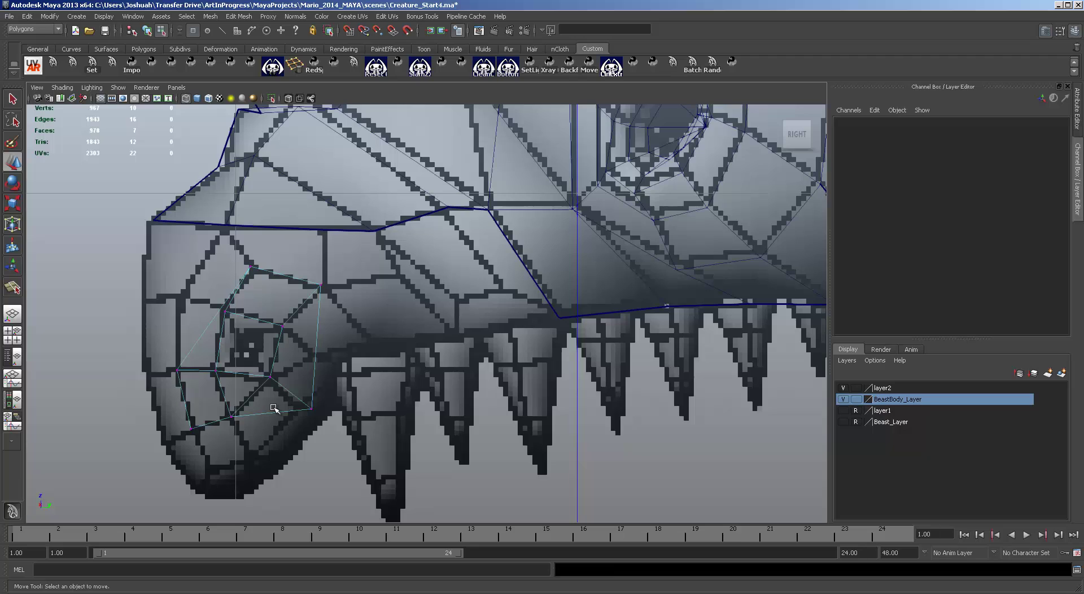
{"action": "key", "text": "F8"}
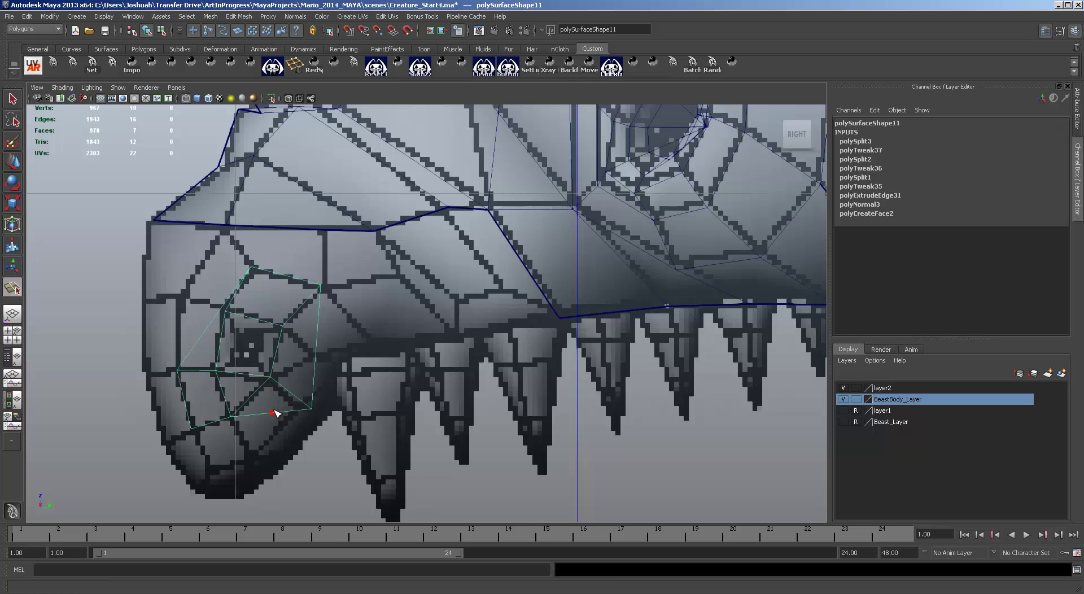
{"action": "key", "text": "w"}
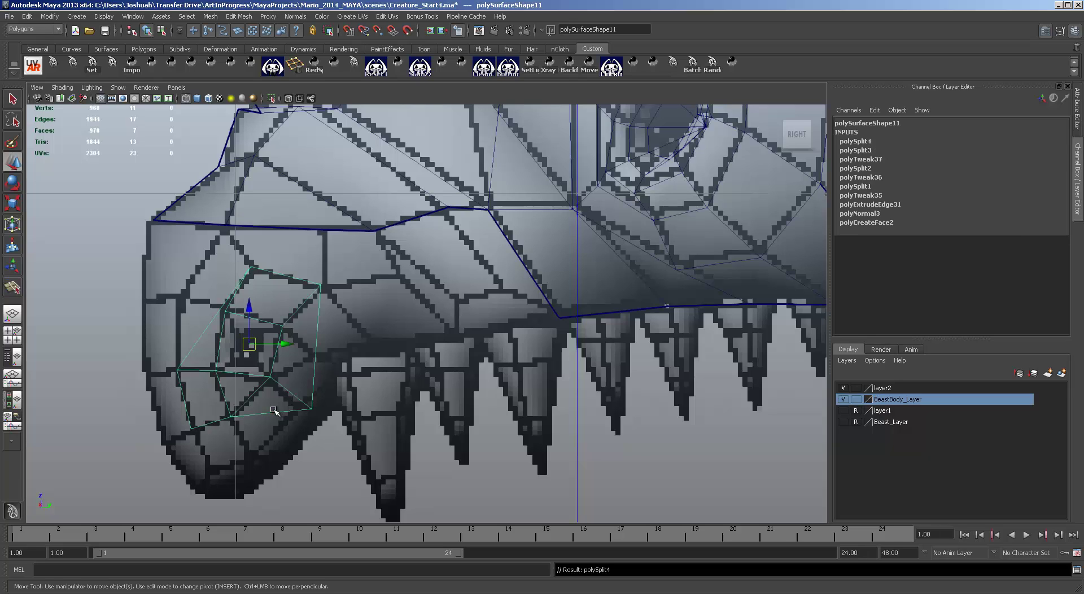
Move the new lower edge vertex and the ring's lower rear corner onto the reference's wireframe points.
{"action": "left_click", "coordinate": [275, 410]}
{"action": "left_click", "coordinate": [272, 413]}
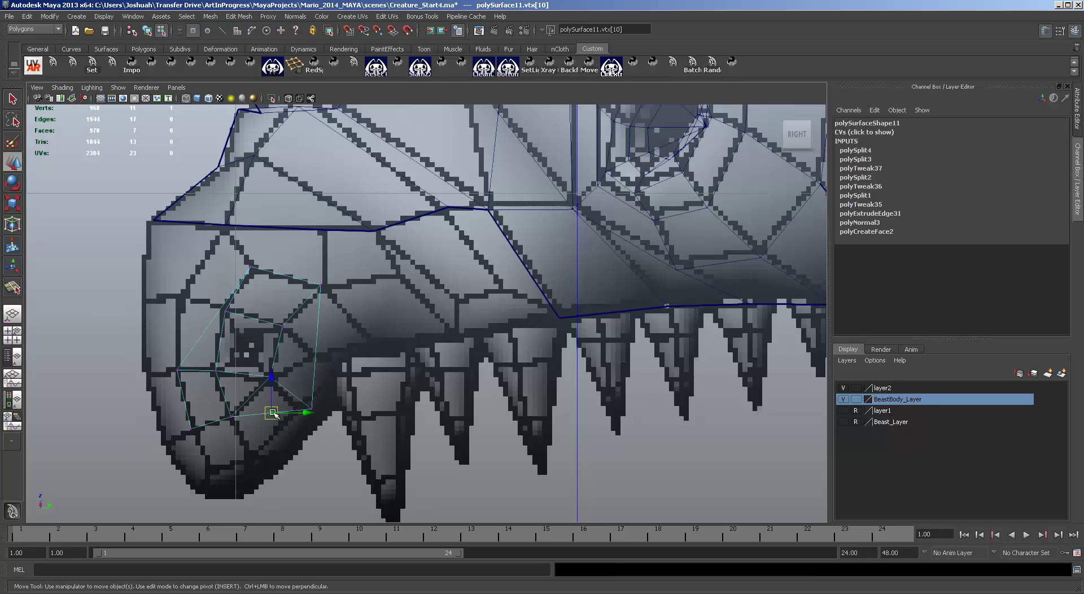
{"action": "left_click_drag", "start_coordinate": [272, 413], "coordinate": [253, 457]}
{"action": "left_click", "coordinate": [311, 409]}
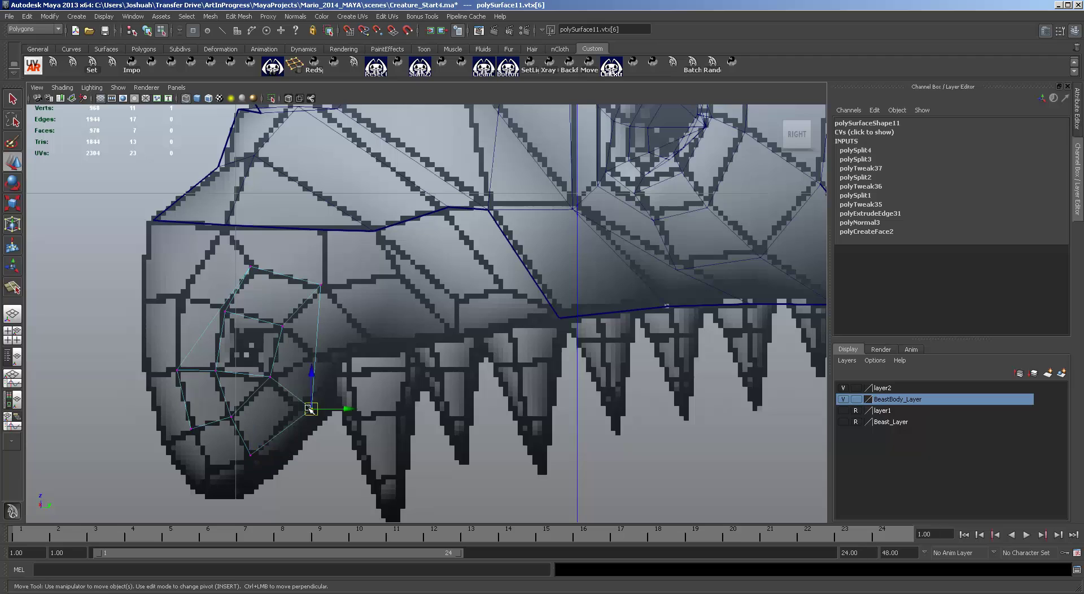
{"action": "left_click_drag", "start_coordinate": [311, 408], "coordinate": [296, 406]}
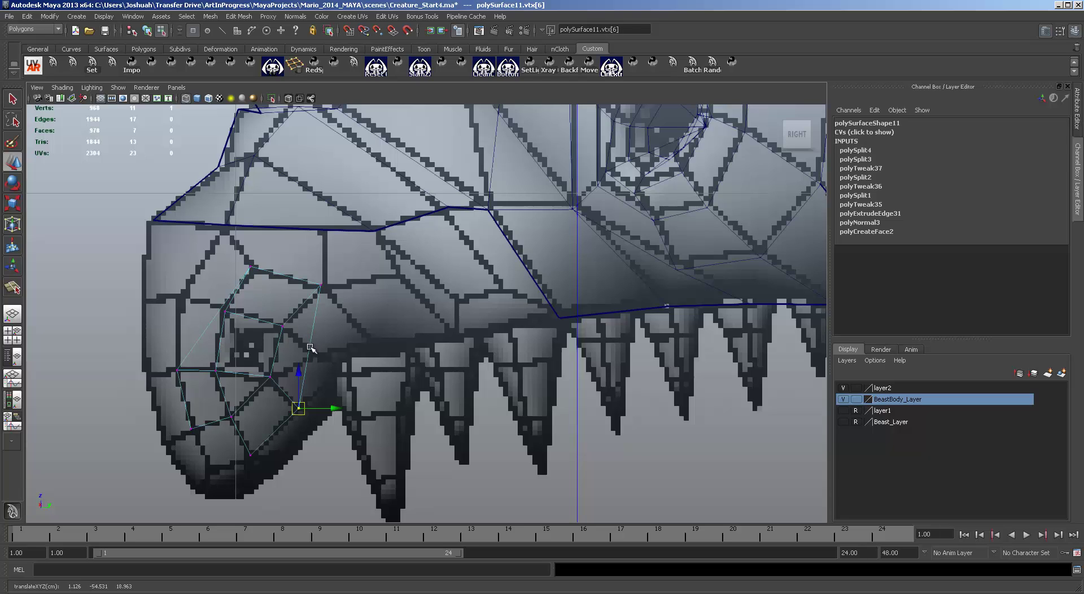
Split the ring face behind the nostril from its lower rear inner corner to the rear outer edge.
{"action": "key", "text": "F8"}
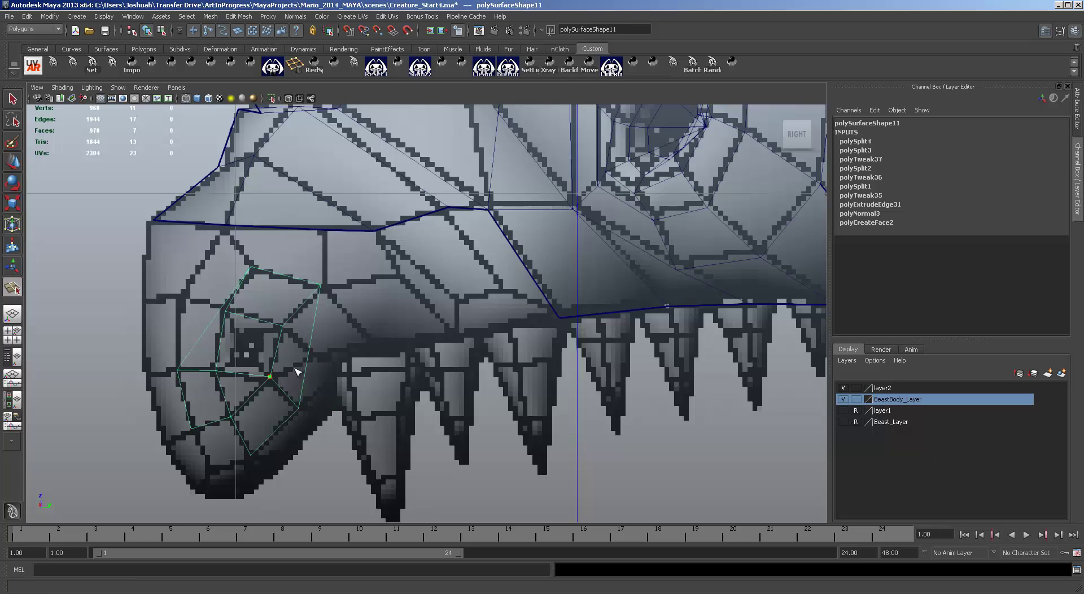
{"action": "left_click", "coordinate": [308, 348]}
{"action": "key", "text": "Return"}
{"action": "key", "text": "w"}
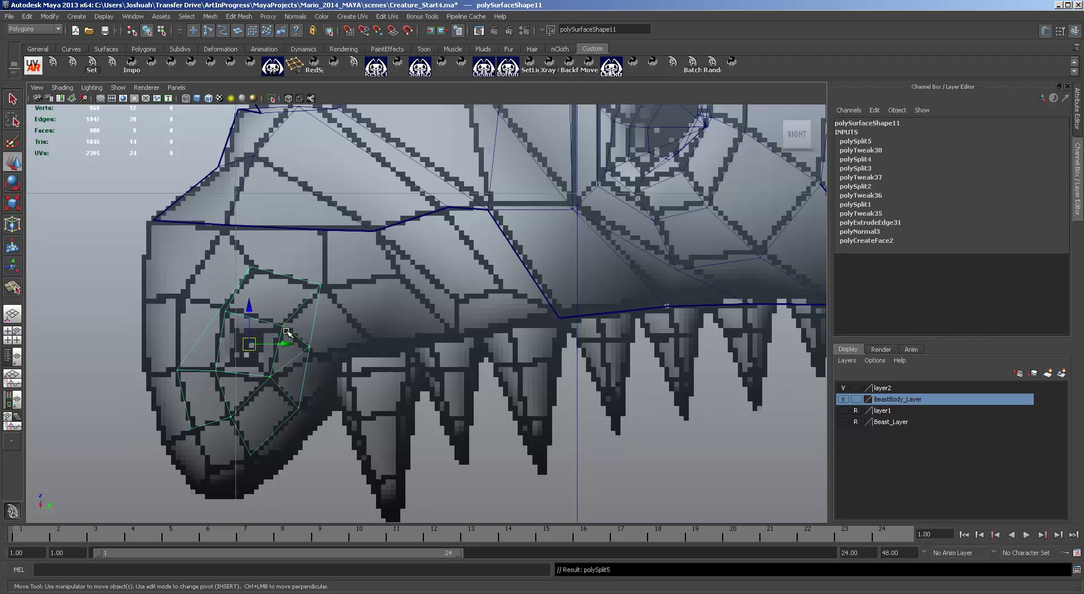
Insert one vertex above and one below the new split on the ring's rear outer edge.
{"action": "key", "text": "y"}
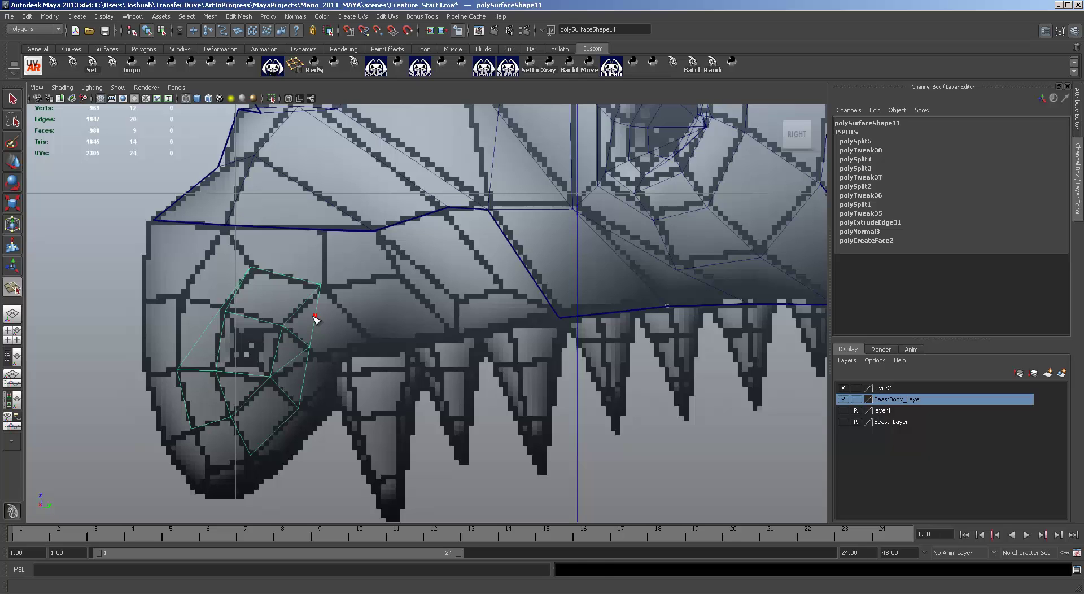
{"action": "key", "text": "Return"}
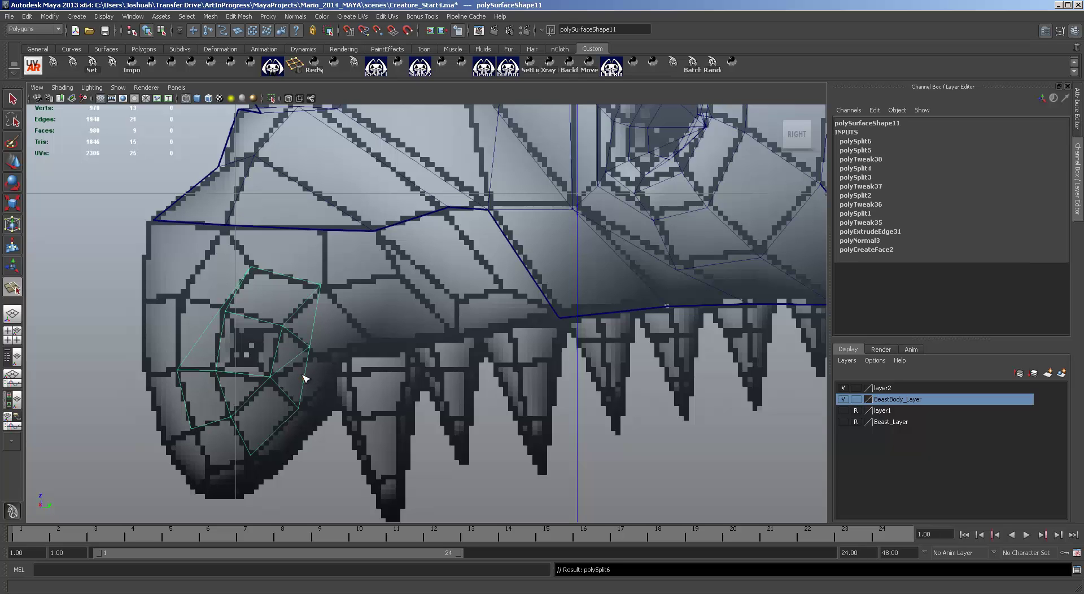
{"action": "left_click", "coordinate": [303, 376]}
{"action": "key", "text": "Return"}
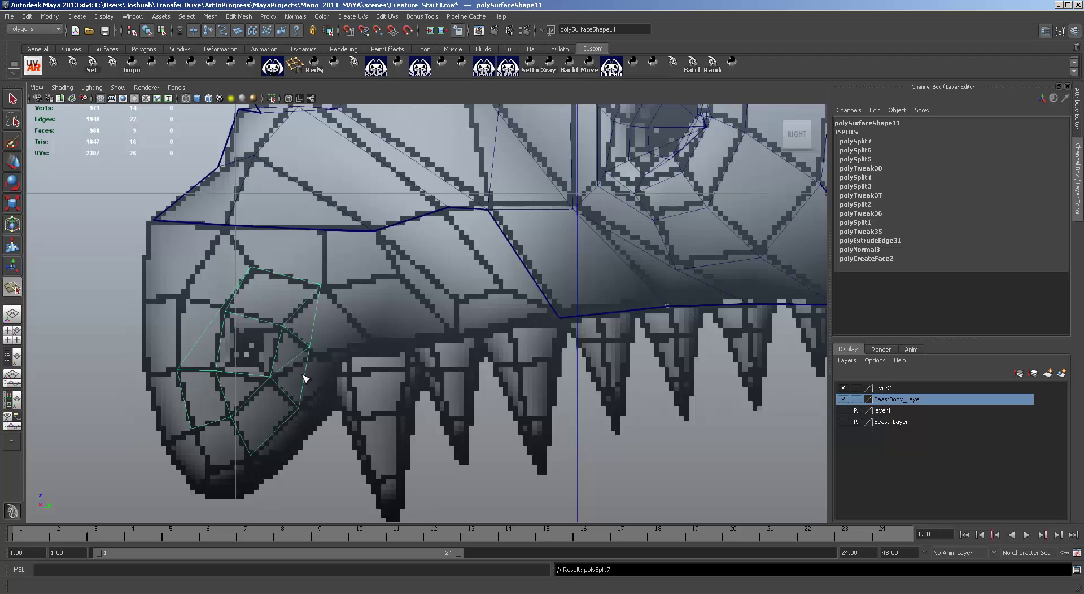
Move the three rear edge vertices of the nostril ring backward onto the reference's wireframe near the first tooth and lip line.
{"action": "key", "text": "F8"}
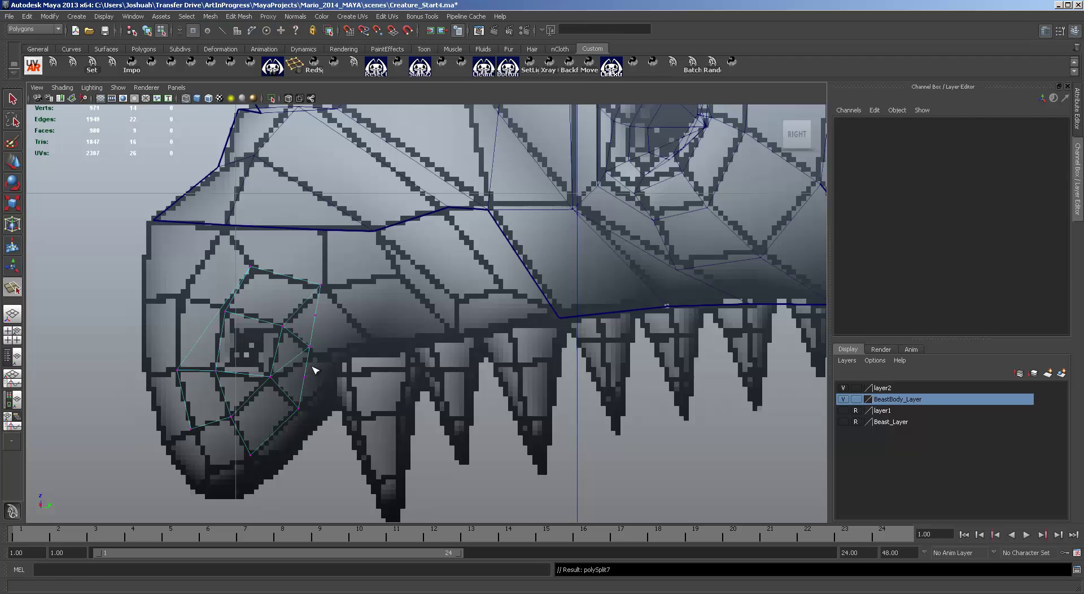
{"action": "key", "text": "q"}
{"action": "left_click_drag", "start_coordinate": [299, 370], "coordinate": [336, 374]}
{"action": "key", "text": "w"}
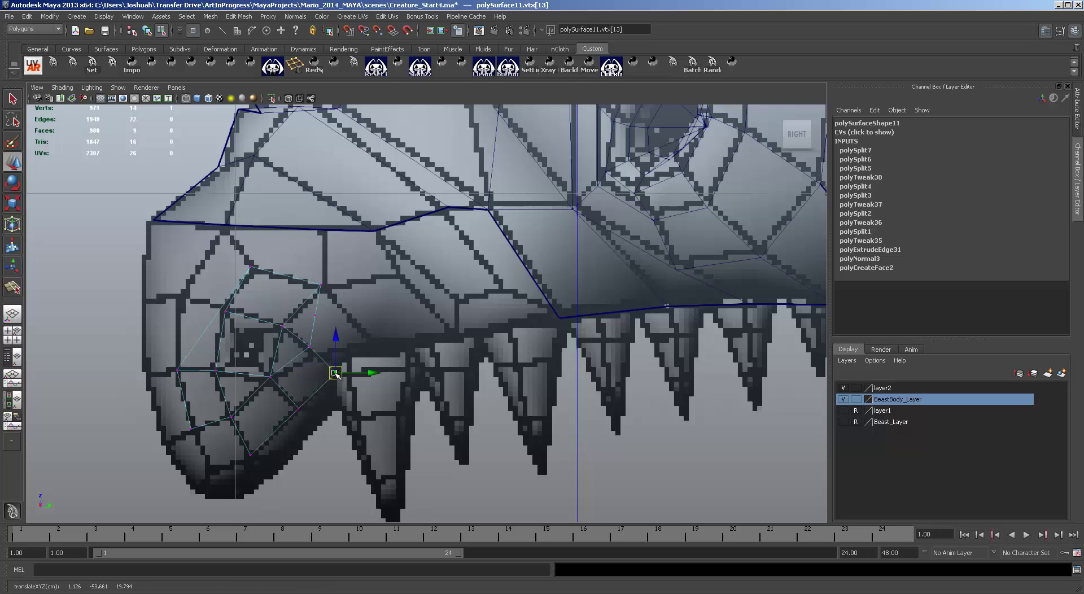
{"action": "left_click", "coordinate": [314, 311]}
{"action": "left_click_drag", "start_coordinate": [314, 310], "coordinate": [311, 357]}
{"action": "left_click", "coordinate": [309, 345]}
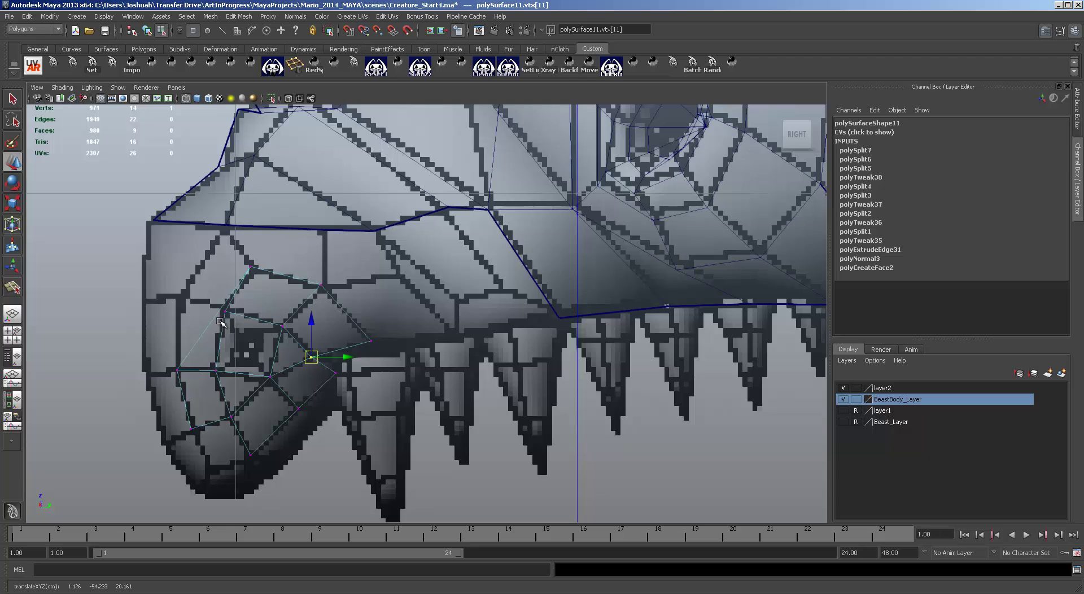
Split the front ring face from its upper inner corner to the outer edge and move the new vertex onto the reference wireframe.
{"action": "key", "text": "F8"}
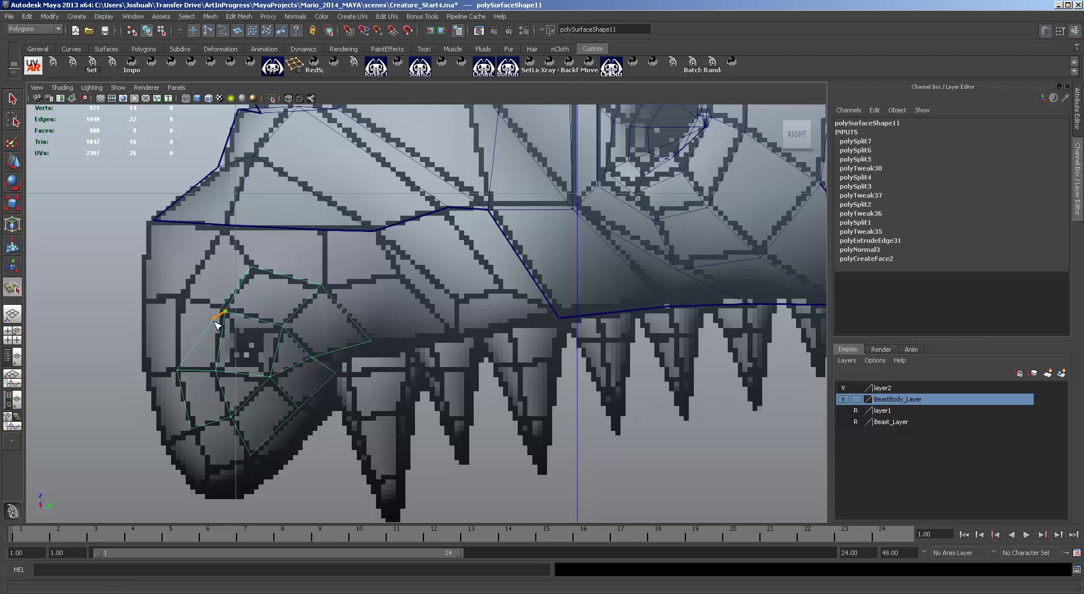
{"action": "key", "text": "w"}
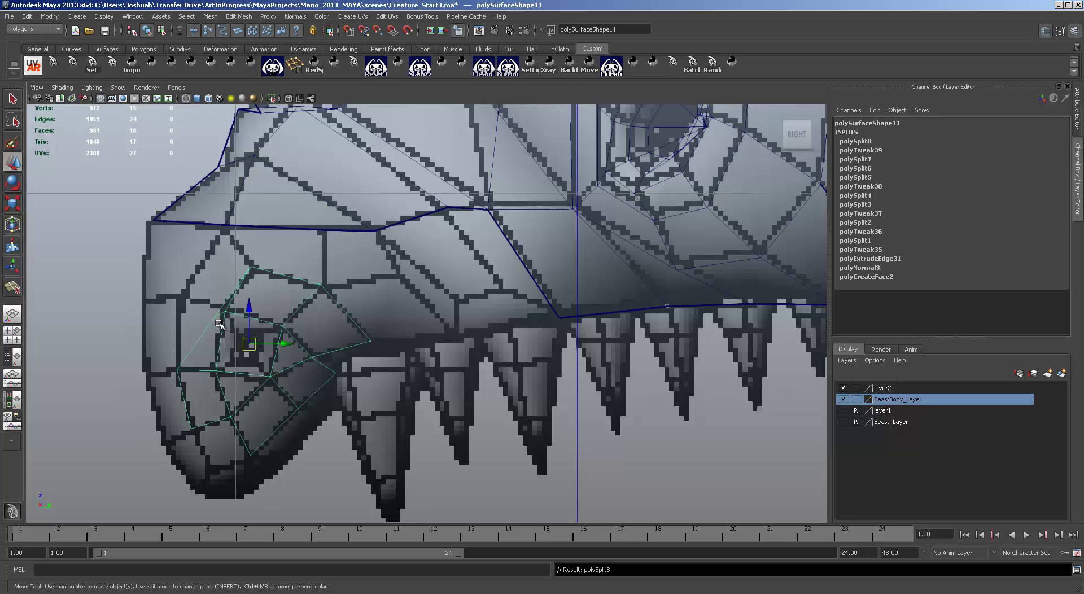
{"action": "key", "text": "F8"}
{"action": "left_click", "coordinate": [181, 297]}
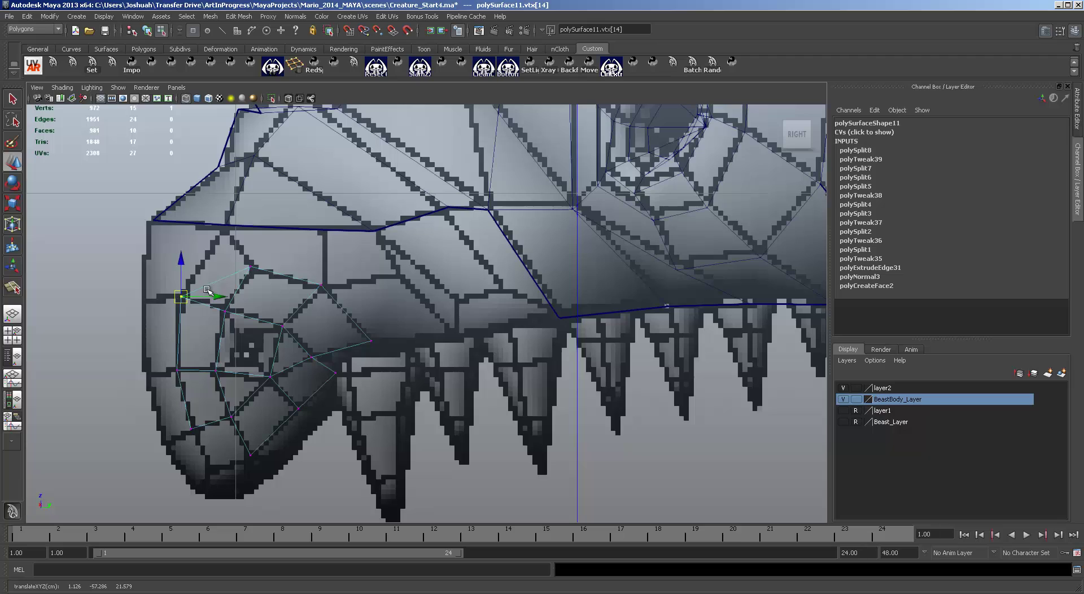
Insert a vertex on the ring's upper front edge and move it up onto the snout's lower border vertex.
{"action": "key", "text": "y"}
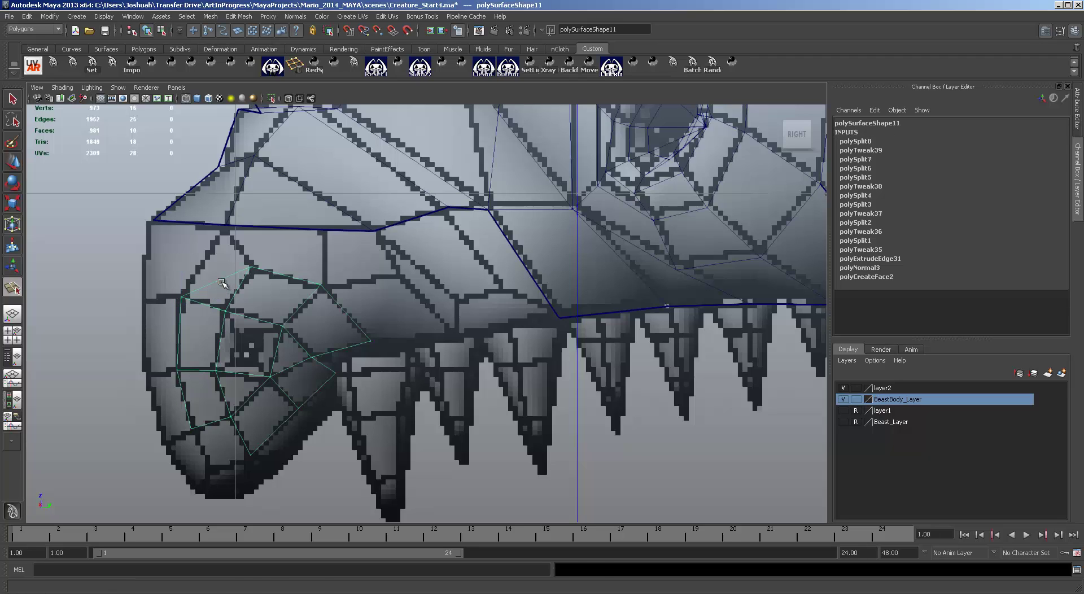
{"action": "key", "text": "w"}
{"action": "key", "text": "F9"}
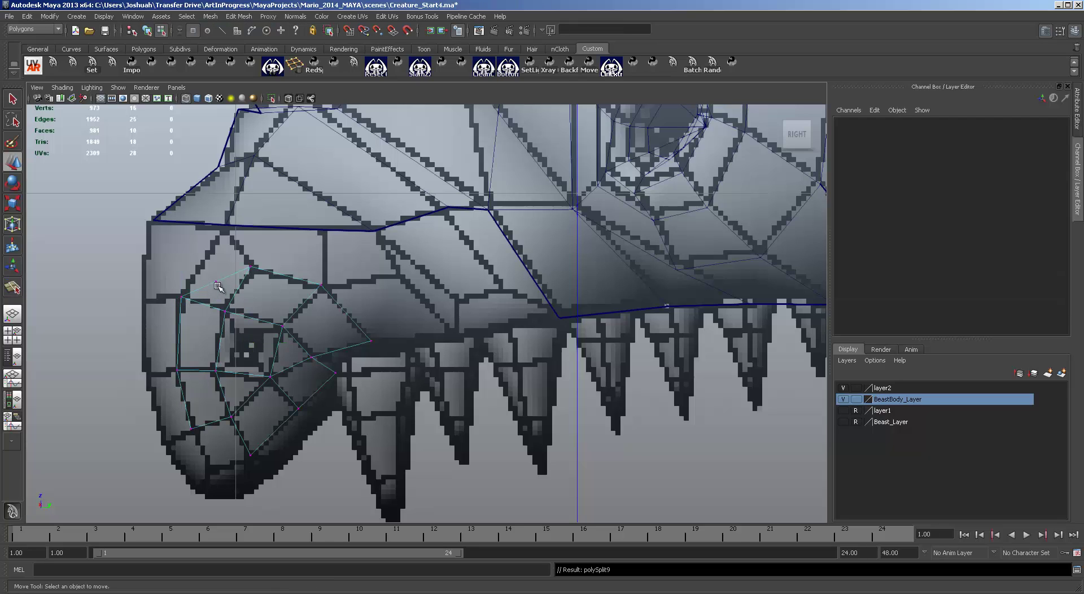
{"action": "left_click_drag", "start_coordinate": [205, 274], "coordinate": [227, 227]}
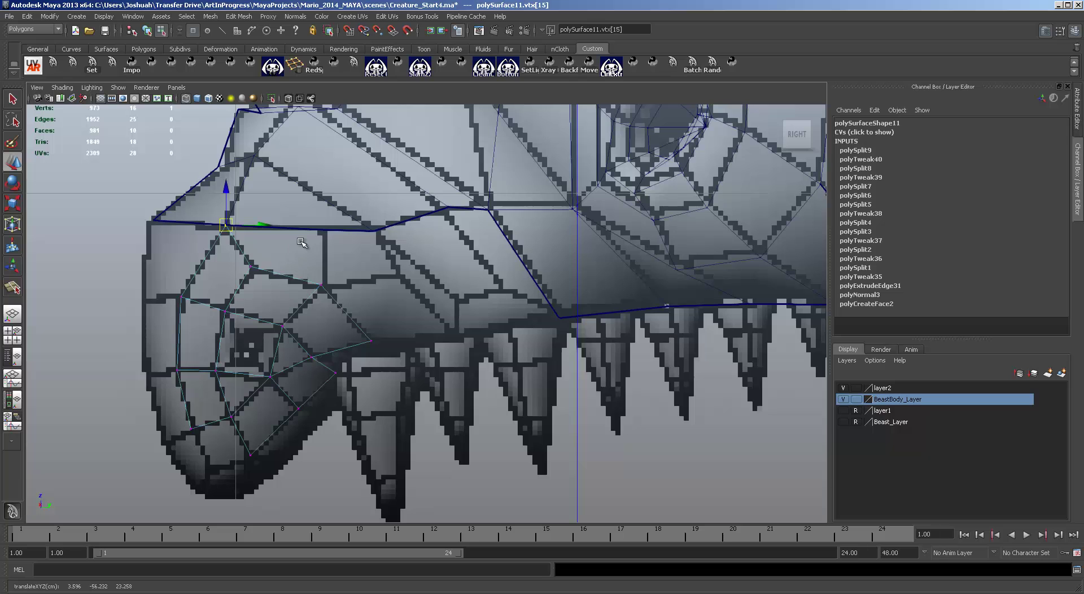
Examine how the nostril piece lines up with the snout's lower border in the perspective view.
{"action": "key", "text": "space"}
{"action": "key", "text": "space"}
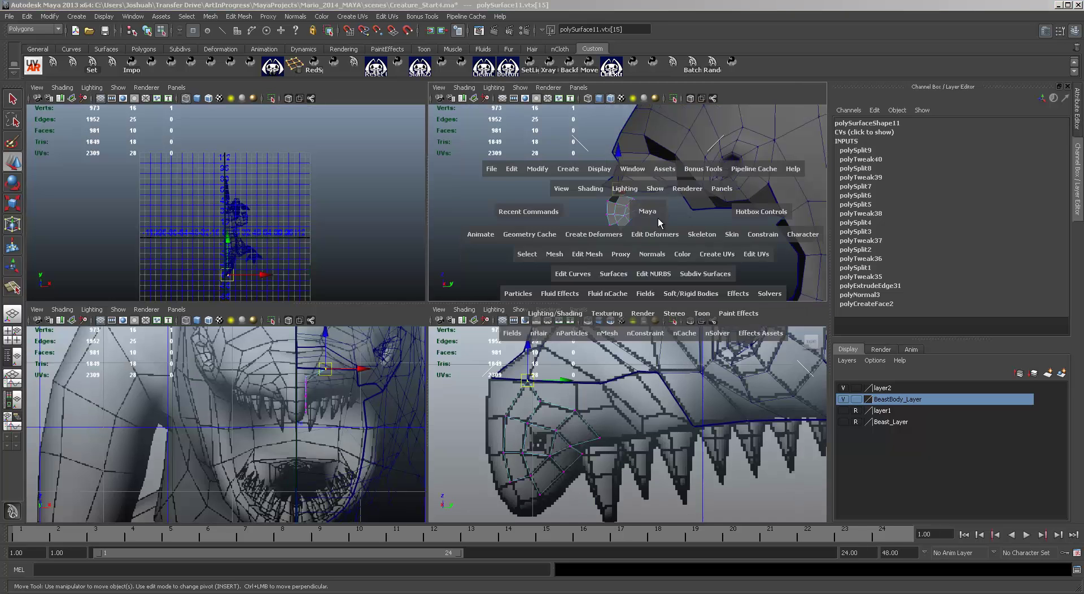
{"action": "left_click_drag", "start_coordinate": [476, 372], "coordinate": [521, 363], "text": "alt"}
{"action": "key", "text": "space"}
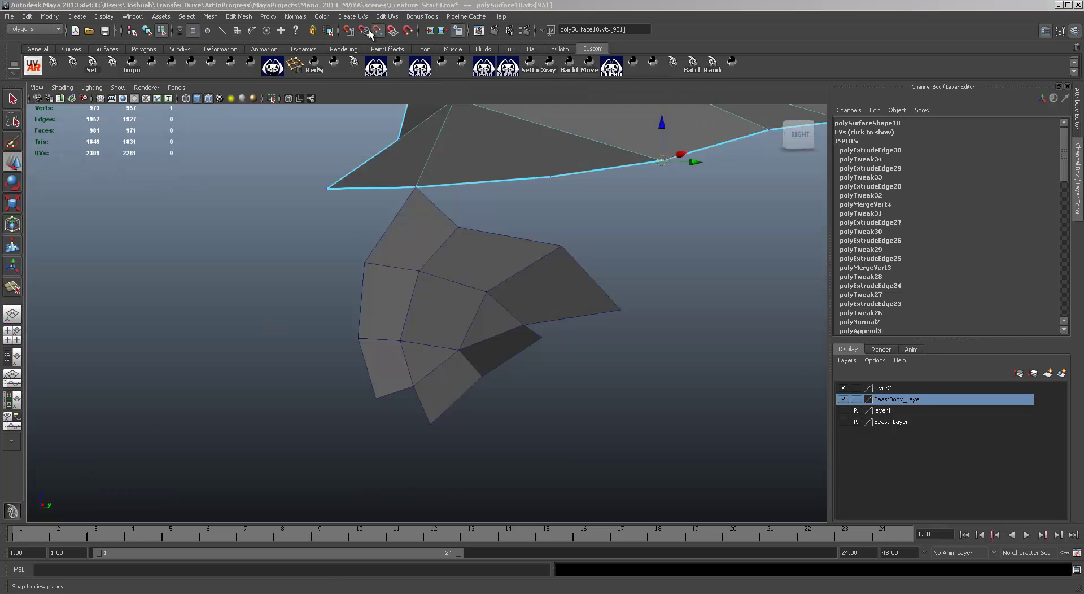
{"action": "left_click_drag", "start_coordinate": [609, 280], "coordinate": [622, 287], "text": "alt"}
{"action": "key", "text": "space"}
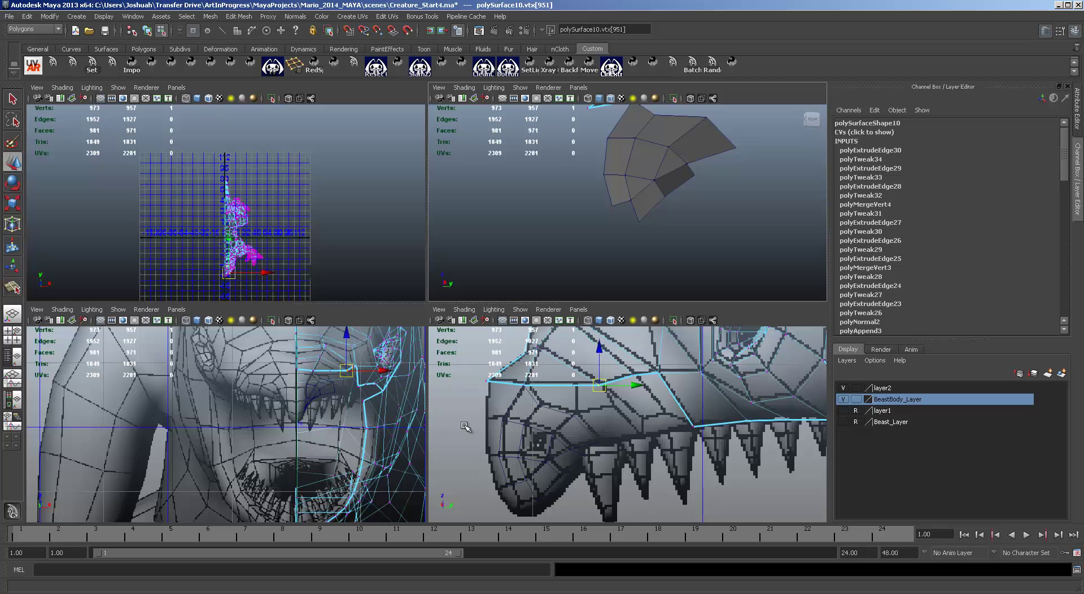
{"action": "left_click", "coordinate": [684, 158]}
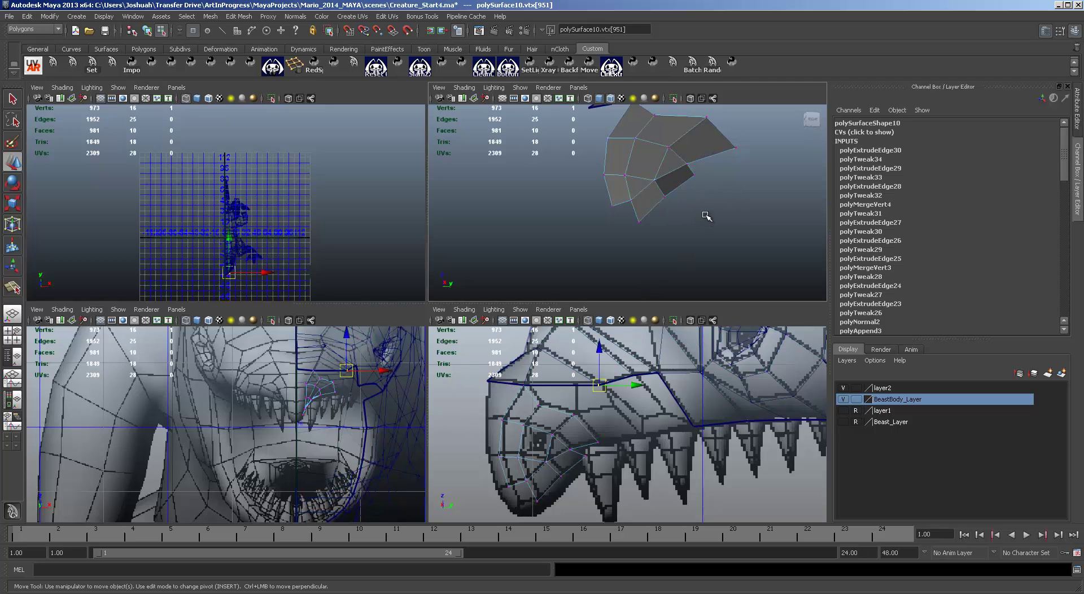
{"action": "left_click_drag", "start_coordinate": [705, 215], "coordinate": [685, 214], "text": "alt"}
{"action": "middle_click_drag", "start_coordinate": [685, 213], "coordinate": [702, 217], "text": "alt"}
{"action": "left_click_drag", "start_coordinate": [701, 217], "coordinate": [704, 230], "text": "alt"}
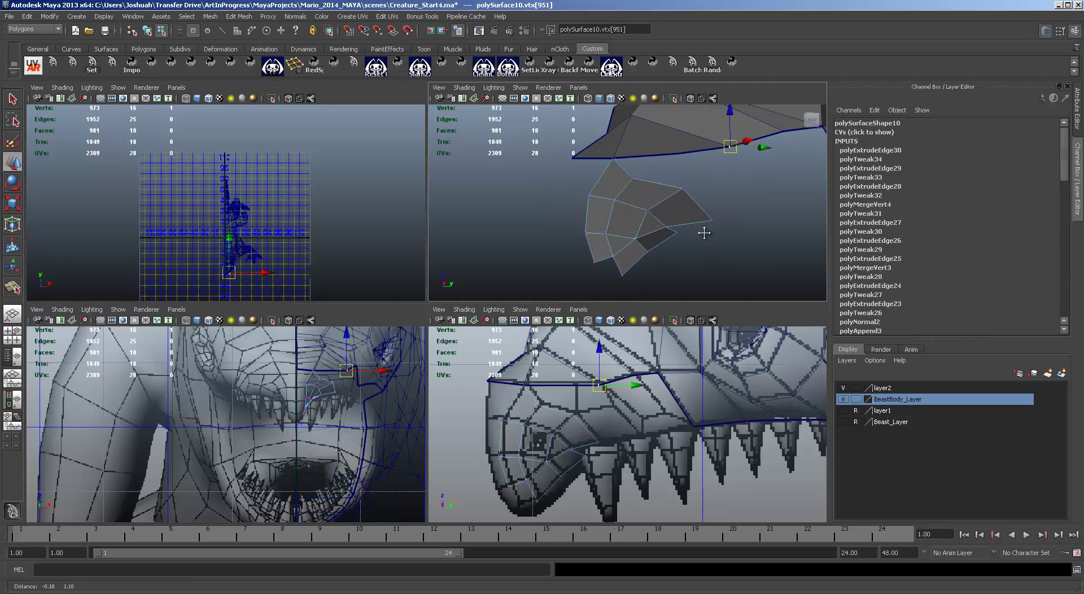
{"action": "middle_click_drag", "start_coordinate": [704, 230], "coordinate": [702, 243], "text": "alt"}
Combine the head mesh and the nostril piece into one object and center its pivot.
{"action": "left_click", "coordinate": [673, 158]}
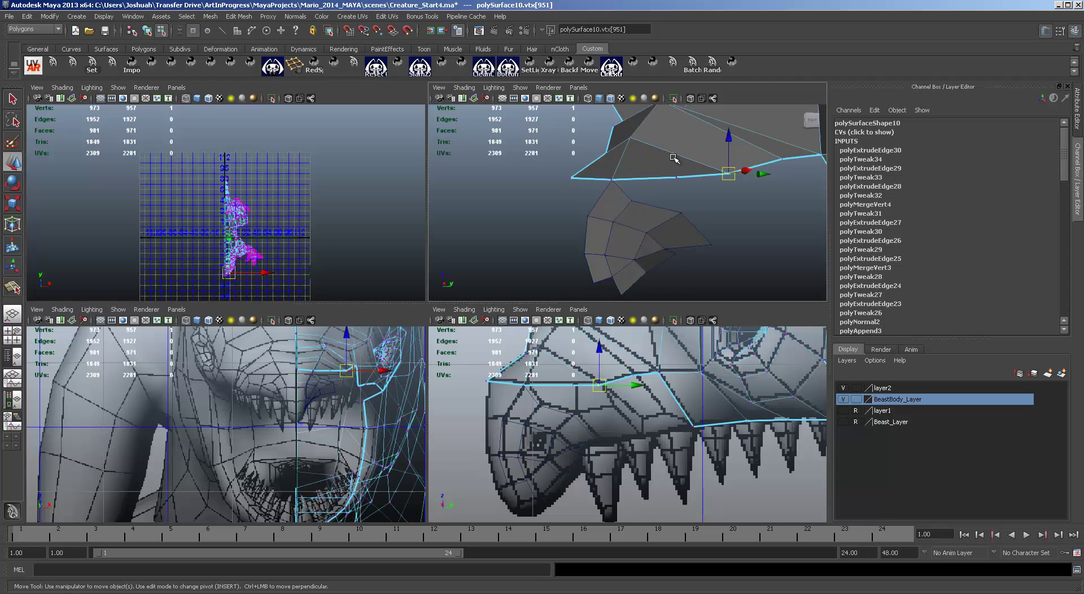
{"action": "key", "text": "F8"}
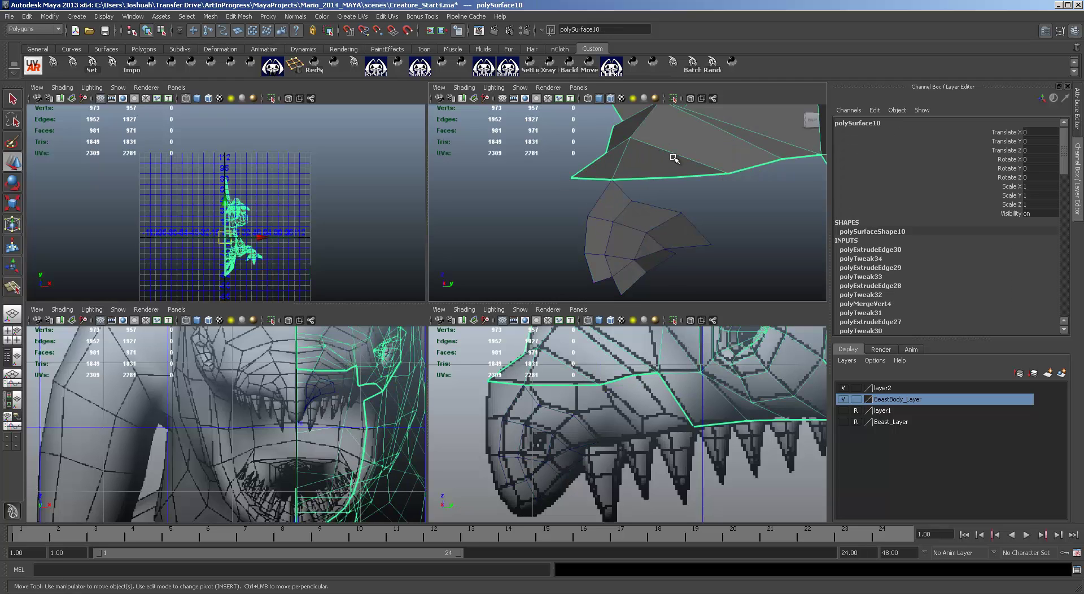
{"action": "left_click", "coordinate": [648, 225], "text": "shift"}
{"action": "scroll", "coordinate": [701, 238], "scroll_direction": "down", "scroll_amount": 5}
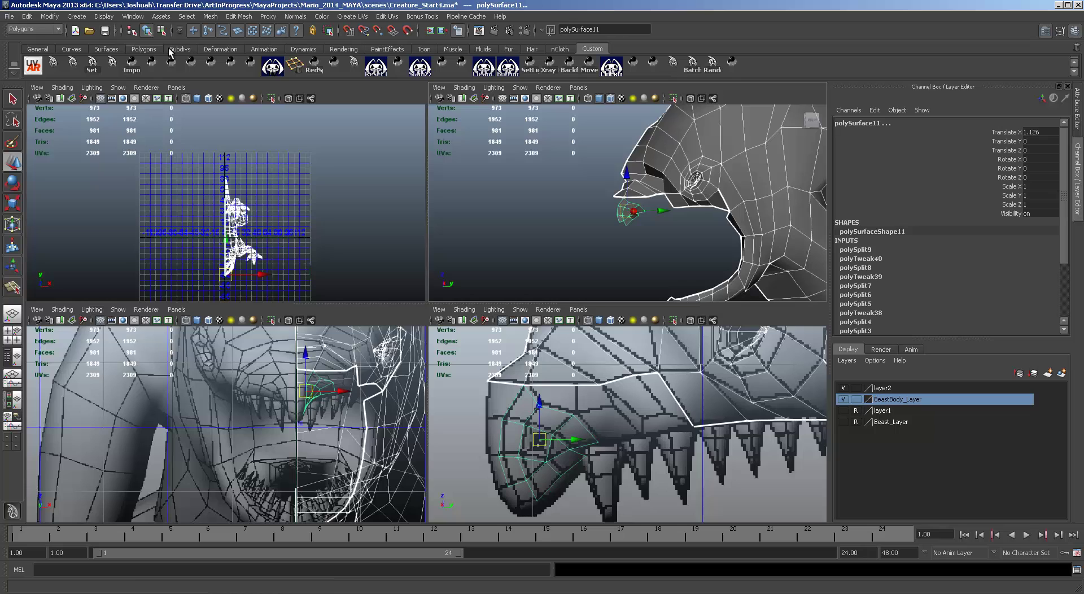
{"action": "left_click", "coordinate": [210, 17]}
{"action": "left_click", "coordinate": [226, 33]}
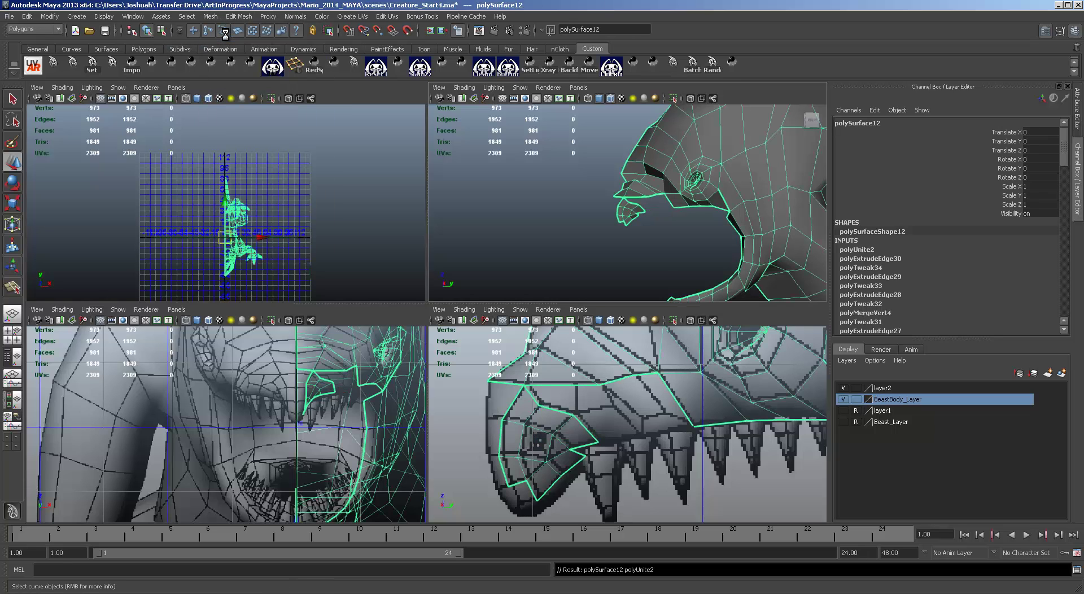
{"action": "left_click", "coordinate": [50, 17]}
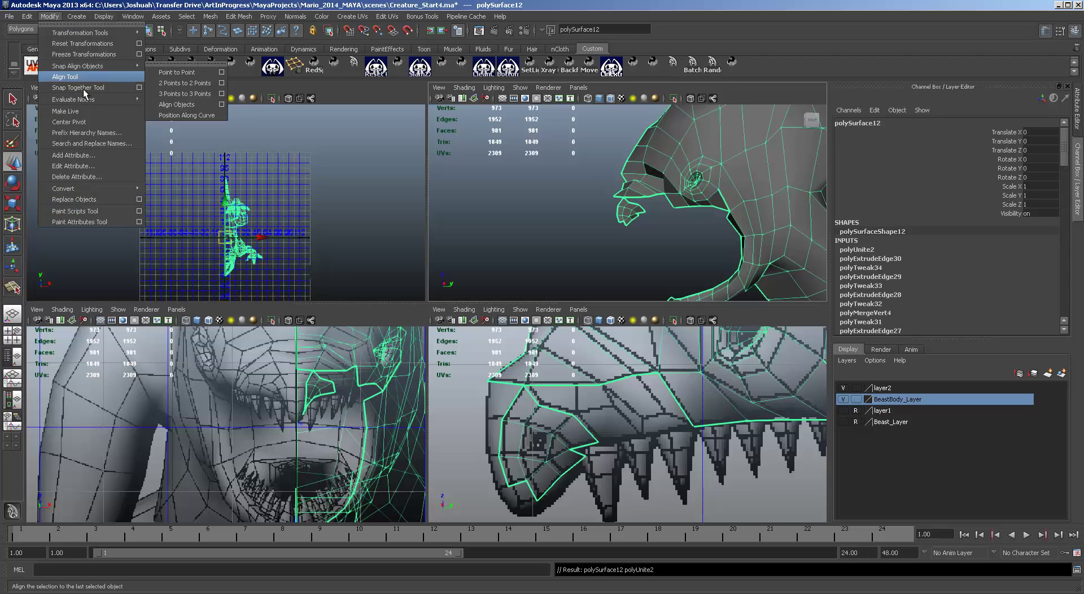
{"action": "left_click", "coordinate": [72, 122]}
Append a polygon bridging the snout's lower border edge and the nostril ring's upper rear edge.
{"action": "scroll", "coordinate": [633, 189], "scroll_direction": "up", "scroll_amount": 5}
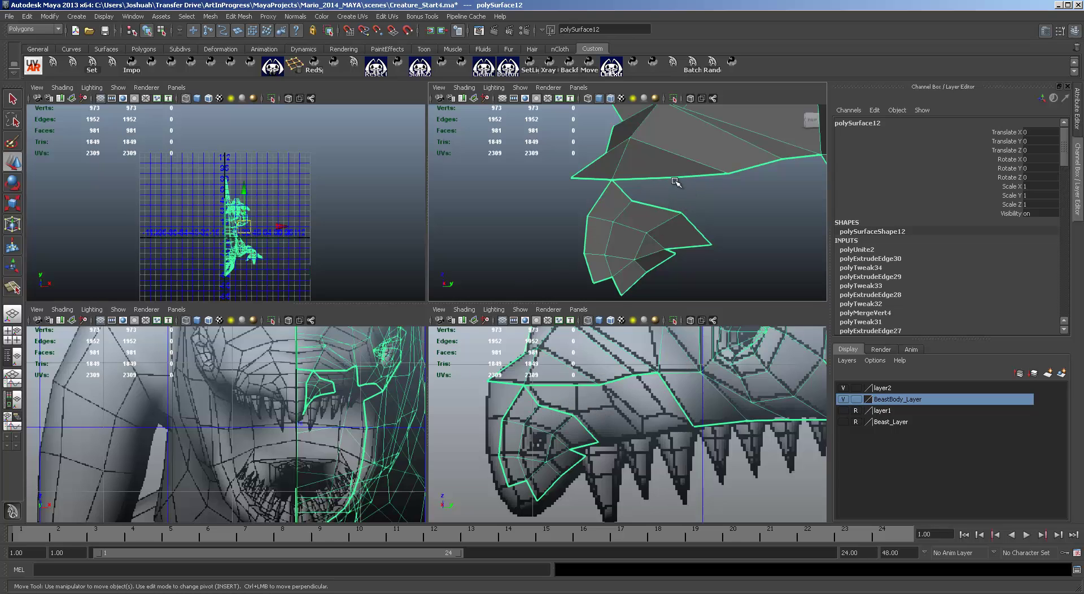
{"action": "left_click", "coordinate": [229, 17]}
{"action": "left_click", "coordinate": [260, 68]}
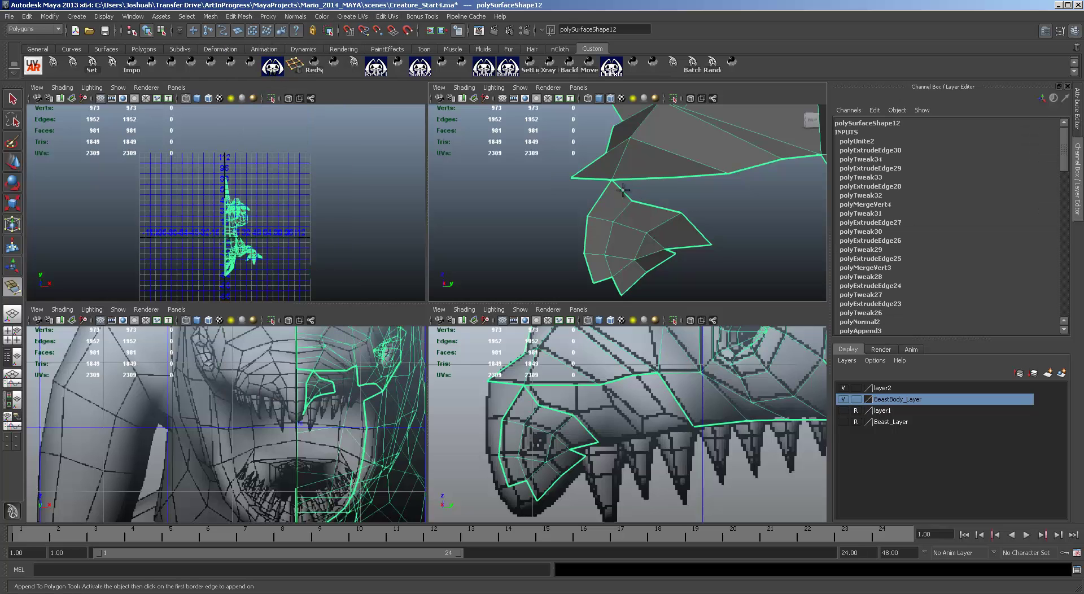
{"action": "left_click", "coordinate": [658, 181]}
{"action": "left_click", "coordinate": [654, 178]}
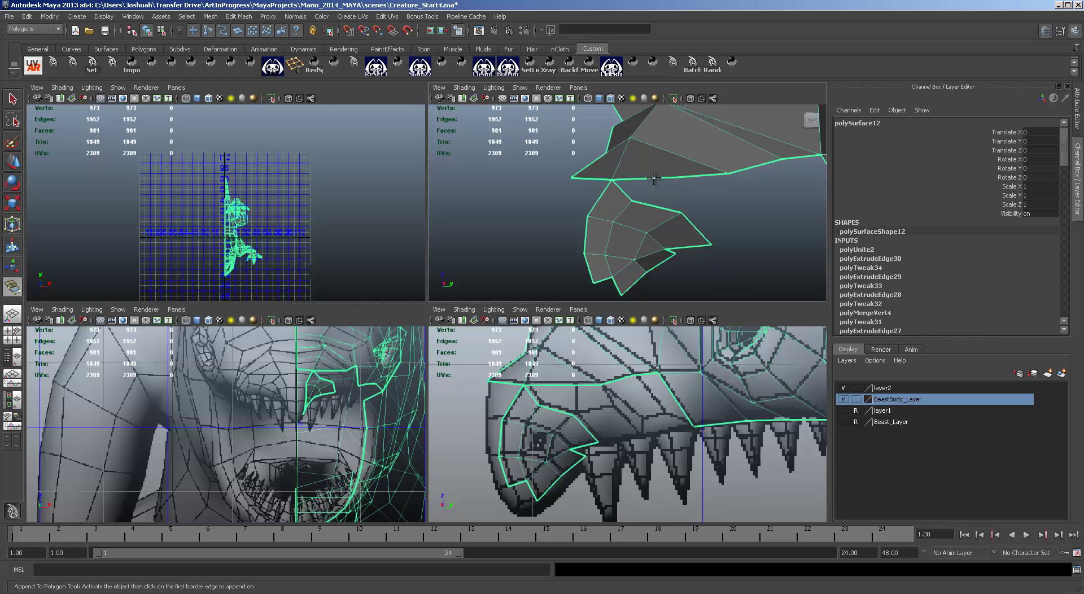
{"action": "left_click", "coordinate": [653, 179]}
{"action": "left_click", "coordinate": [660, 208]}
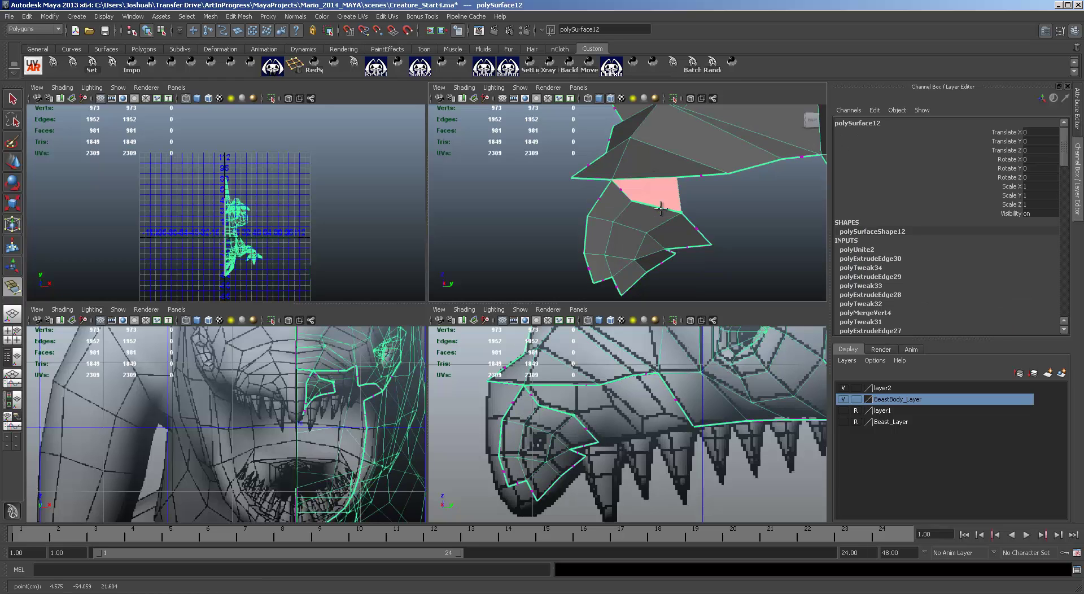
{"action": "key", "text": "Return"}
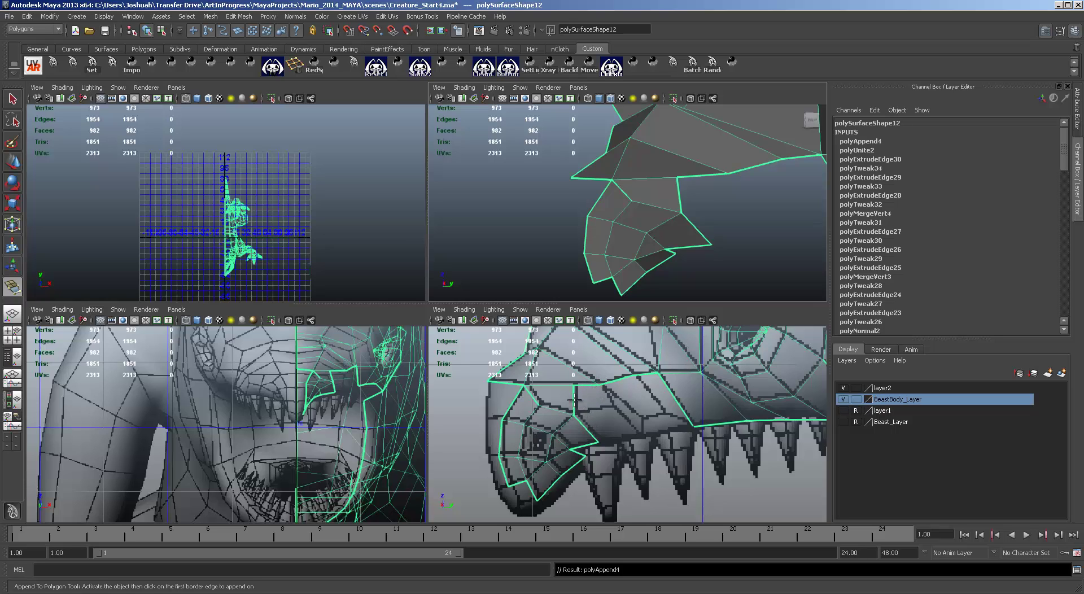
{"action": "key", "text": "q"}
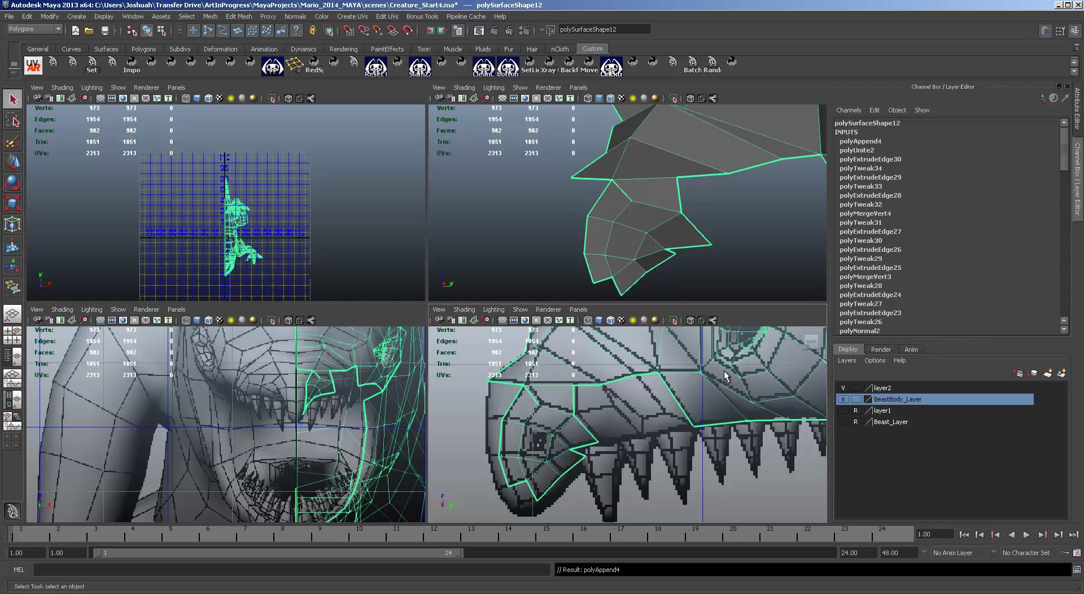
Extrude the bridging face's rear edge and the adjoining ring edge, and move them back along the upper lip.
{"action": "key", "text": "F10"}
{"action": "left_click", "coordinate": [574, 402]}
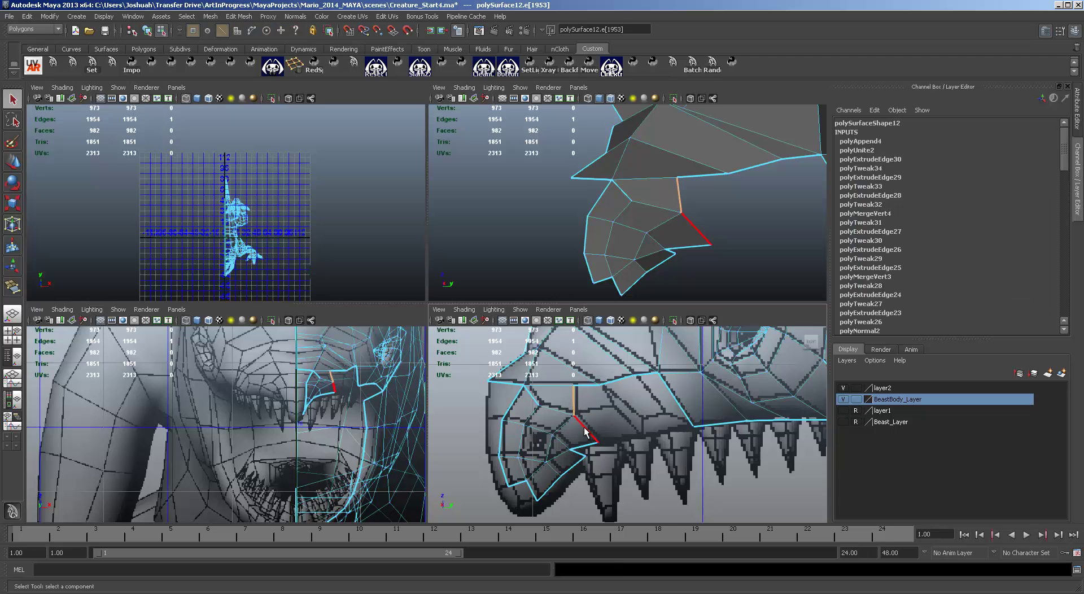
{"action": "left_click", "coordinate": [584, 432], "text": "shift"}
{"action": "key", "text": "ctrl+e"}
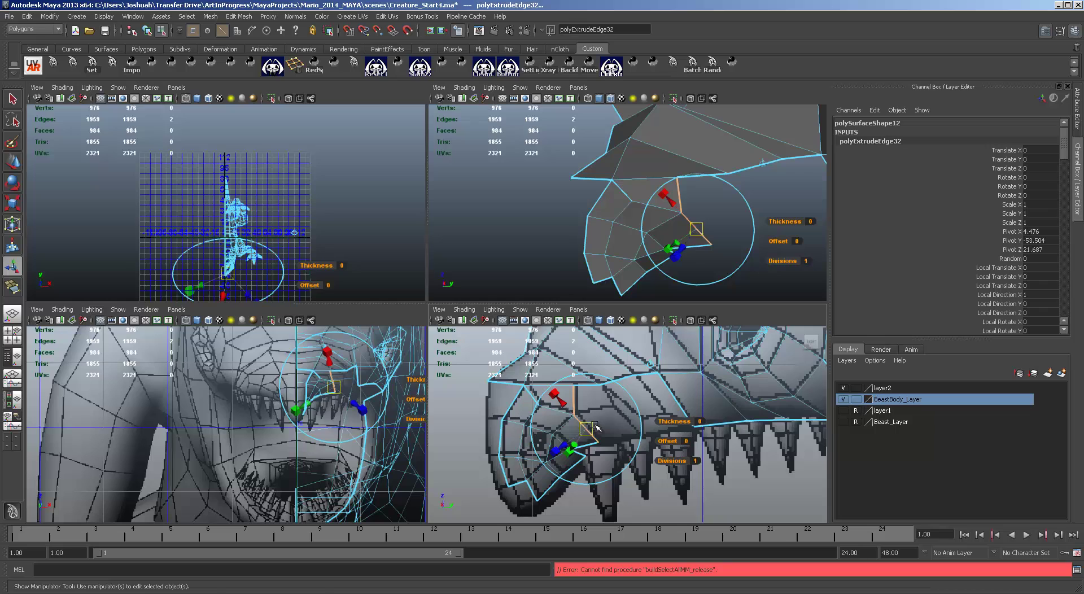
{"action": "key", "text": "w"}
{"action": "left_click_drag", "start_coordinate": [585, 413], "coordinate": [621, 413]}
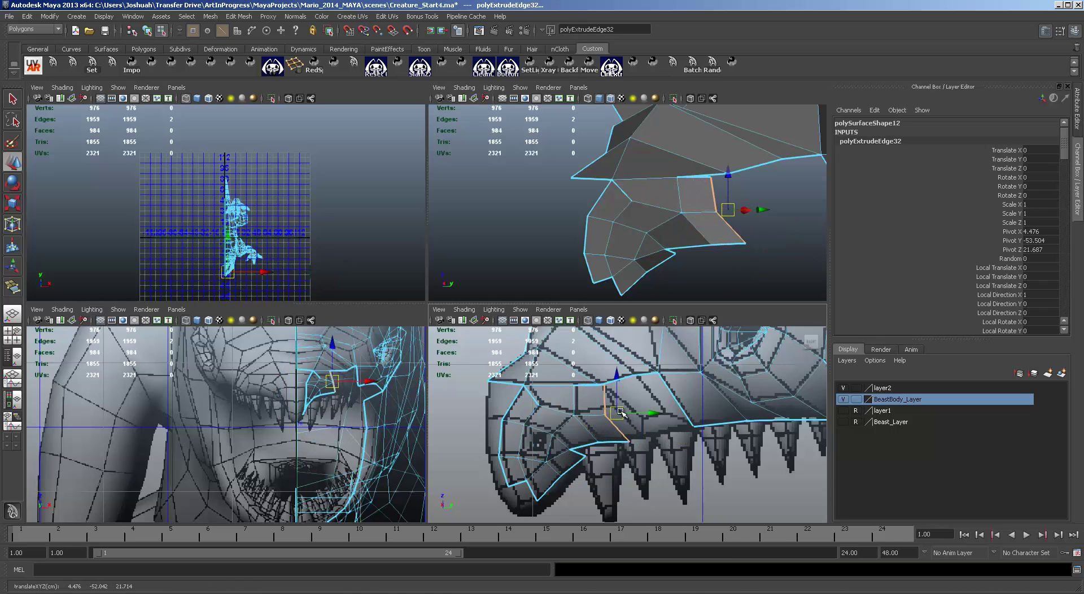
Move the extruded strip's rear vertices onto the reference wireframe and the gum line above the teeth.
{"action": "key", "text": "F9"}
{"action": "left_click", "coordinate": [607, 391]}
{"action": "left_click_drag", "start_coordinate": [609, 394], "coordinate": [614, 403]}
{"action": "left_click", "coordinate": [604, 412]}
{"action": "left_click", "coordinate": [631, 440]}
{"action": "left_click_drag", "start_coordinate": [633, 439], "coordinate": [643, 434]}
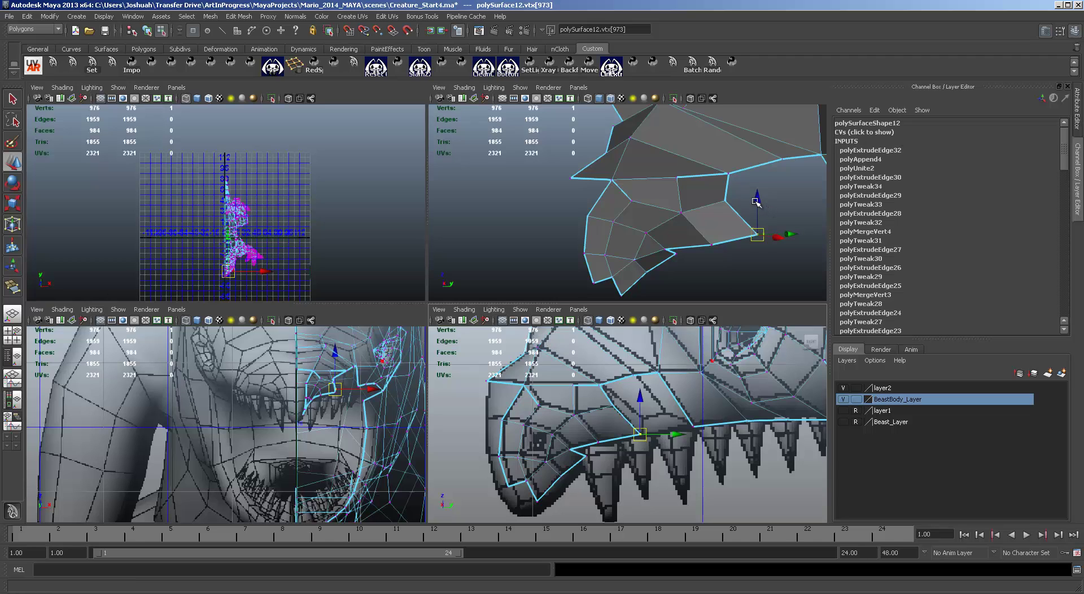
Try extending the lip strip by extruding its two slanted rear edges and moving them further back.
{"action": "left_click_drag", "start_coordinate": [766, 215], "coordinate": [590, 187], "text": "alt"}
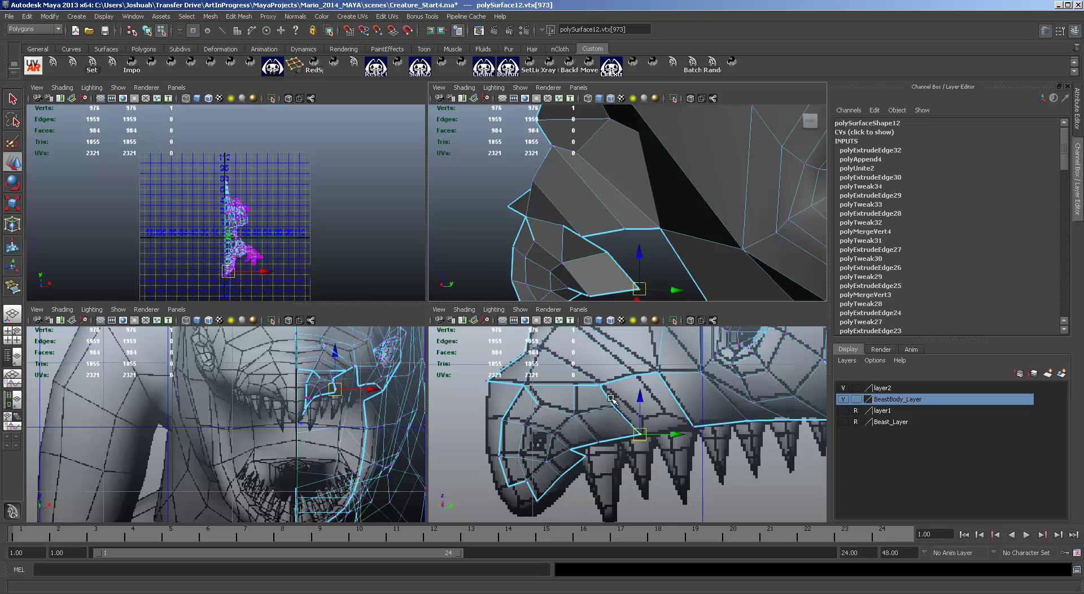
{"action": "key", "text": "F10"}
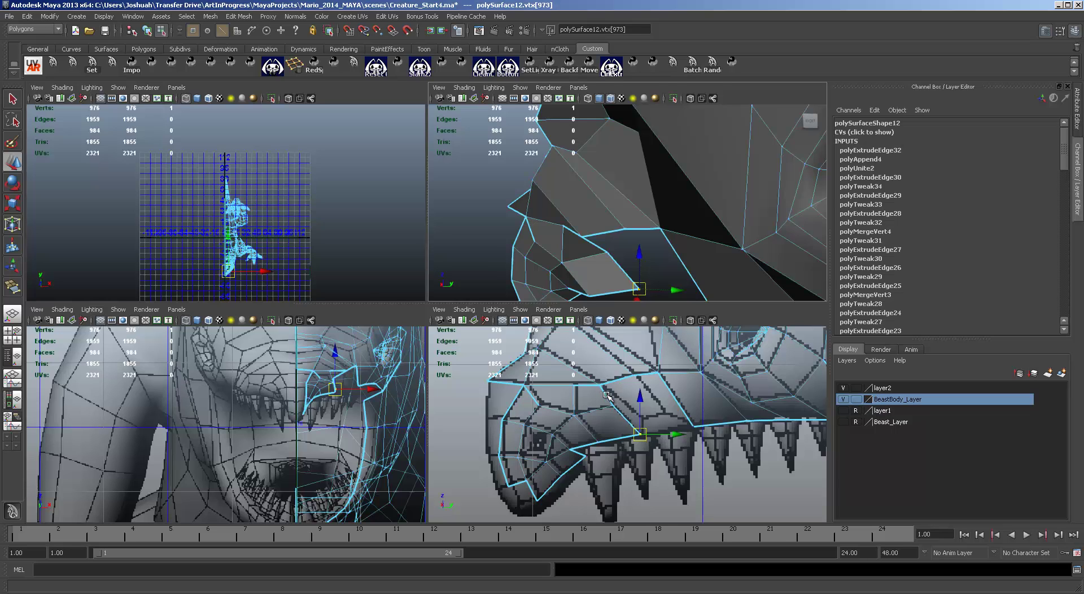
{"action": "left_click", "coordinate": [615, 406]}
{"action": "double_click", "coordinate": [628, 421]}
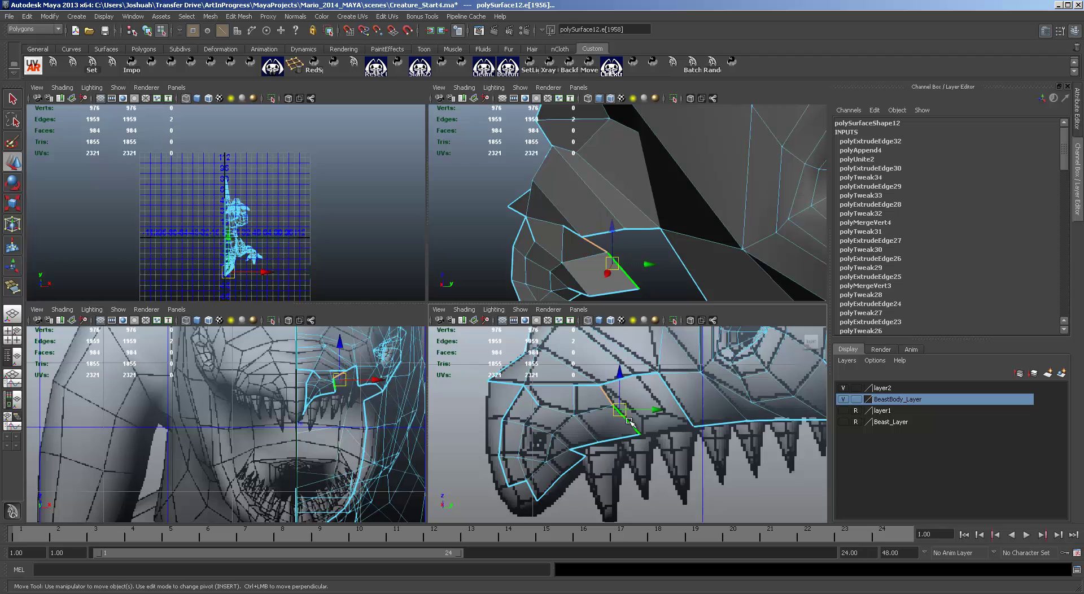
{"action": "key", "text": "ctrl+e"}
{"action": "key", "text": "w"}
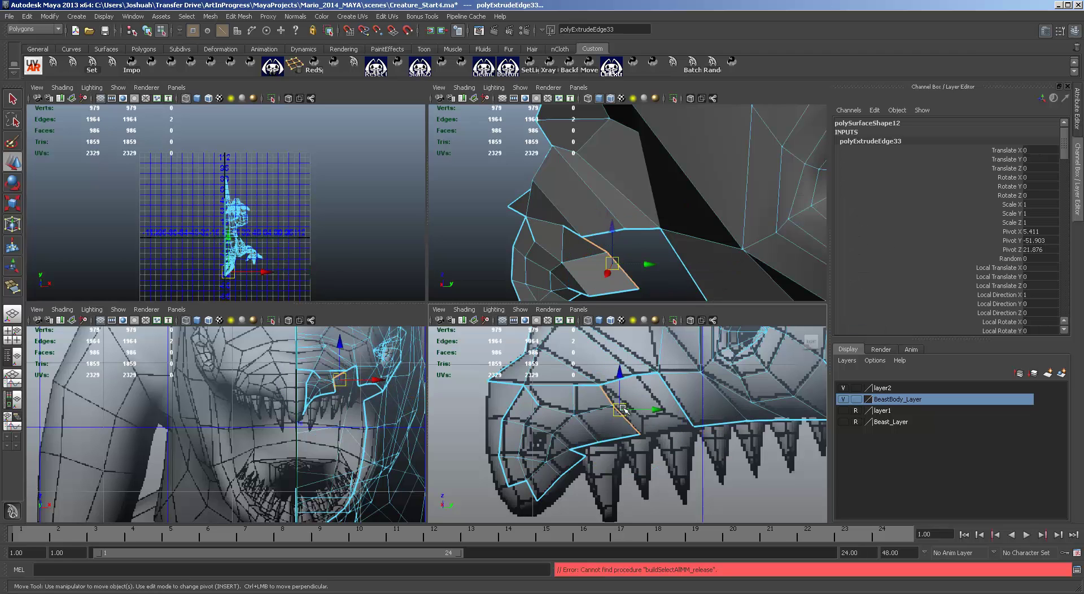
{"action": "left_click_drag", "start_coordinate": [620, 411], "coordinate": [648, 410]}
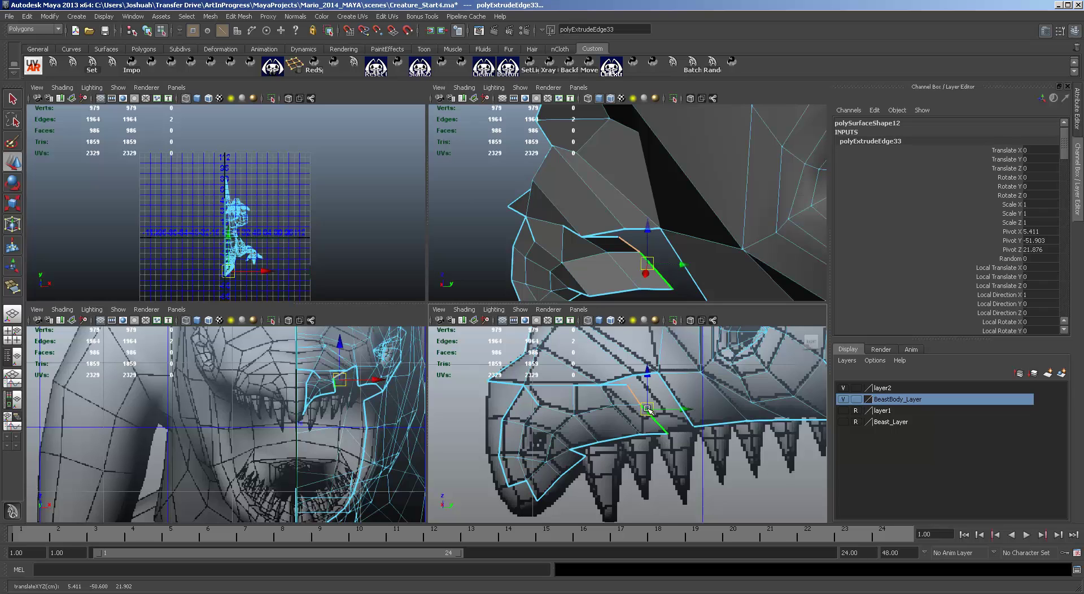
Try raising the strip's middle rear vertex toward the snout border, and undo the last vertex and edge moves.
{"action": "key", "text": "F9"}
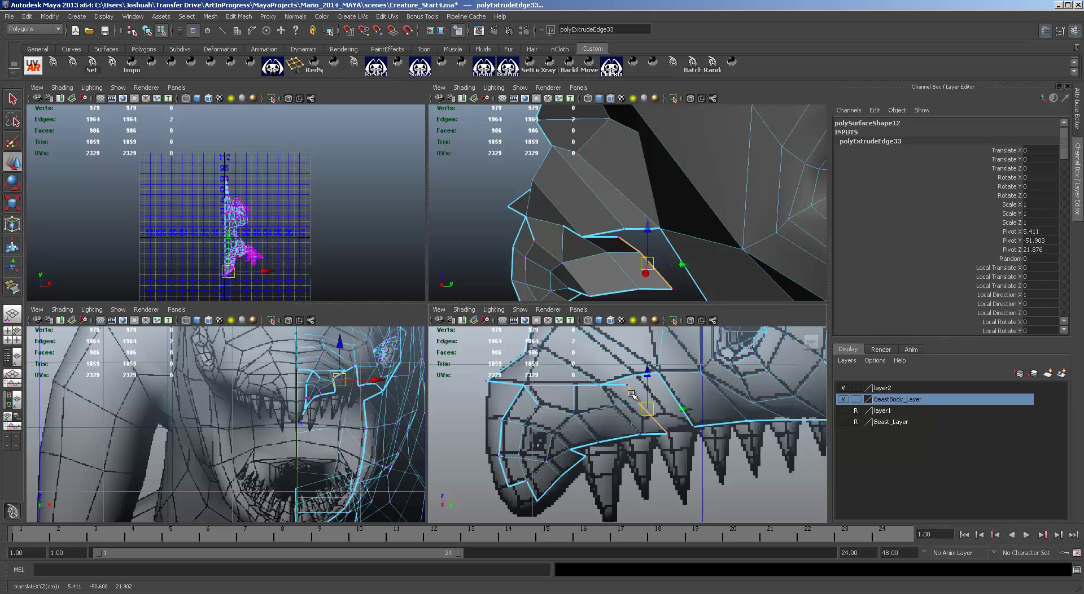
{"action": "left_click", "coordinate": [639, 407]}
{"action": "mouse_move", "coordinate": [638, 408]}
{"action": "left_mouse_down"}
{"action": "mouse_move", "coordinate": [619, 395]}
{"action": "mouse_move", "coordinate": [645, 395]}
{"action": "left_mouse_up"}
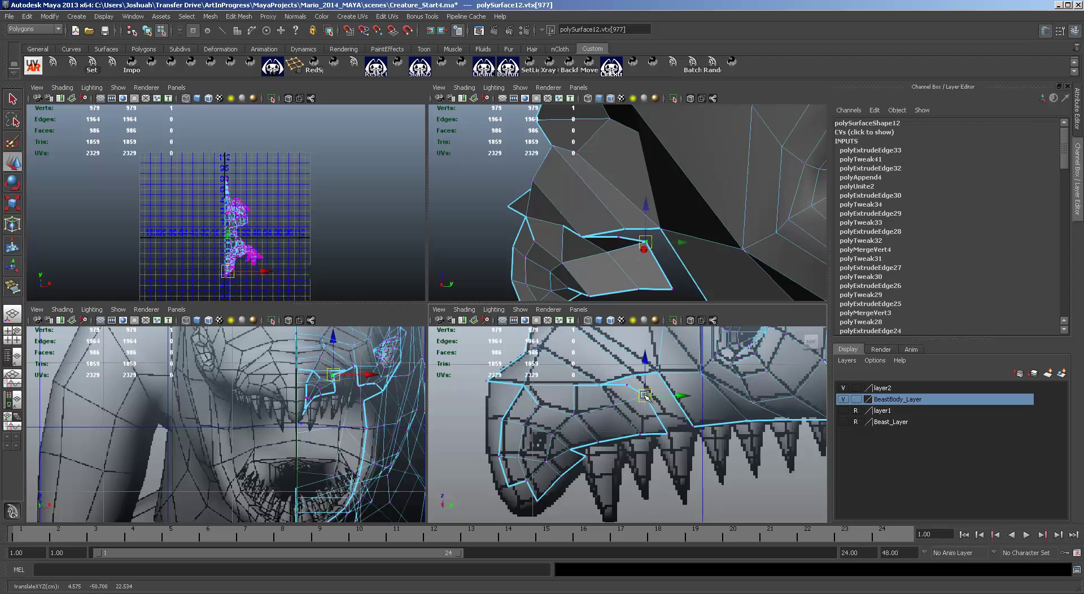
{"action": "key", "text": "ctrl+z"}
{"action": "key", "text": "ctrl+z"}
{"action": "key", "text": "ctrl+z"}
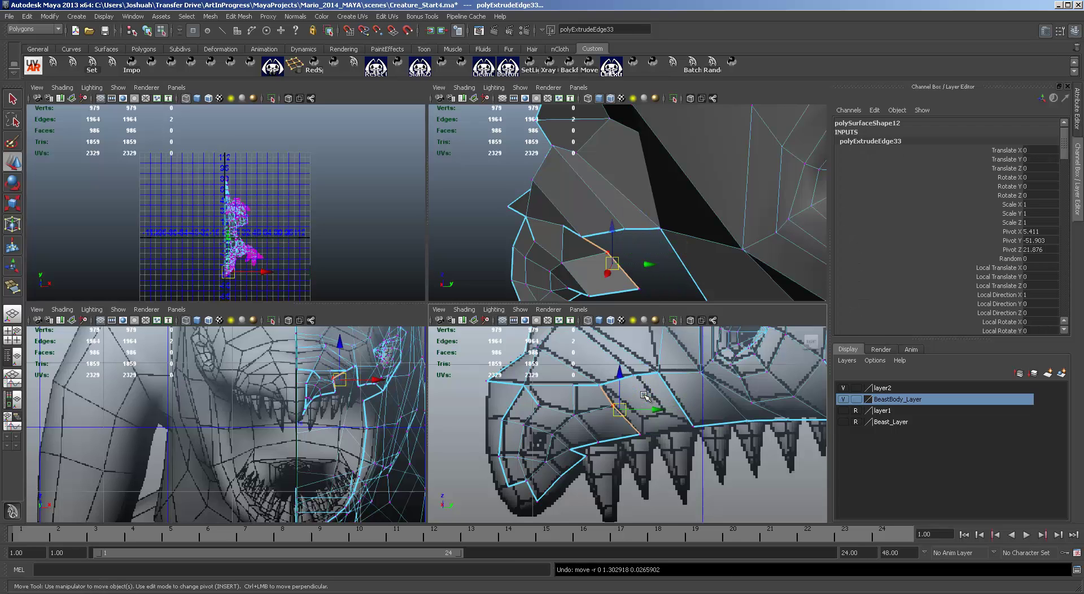
Extrude the two snout border edges behind the nostril strip and move them down toward the upper lip line.
{"action": "scroll", "coordinate": [645, 393], "scroll_direction": "up", "scroll_amount": 1}
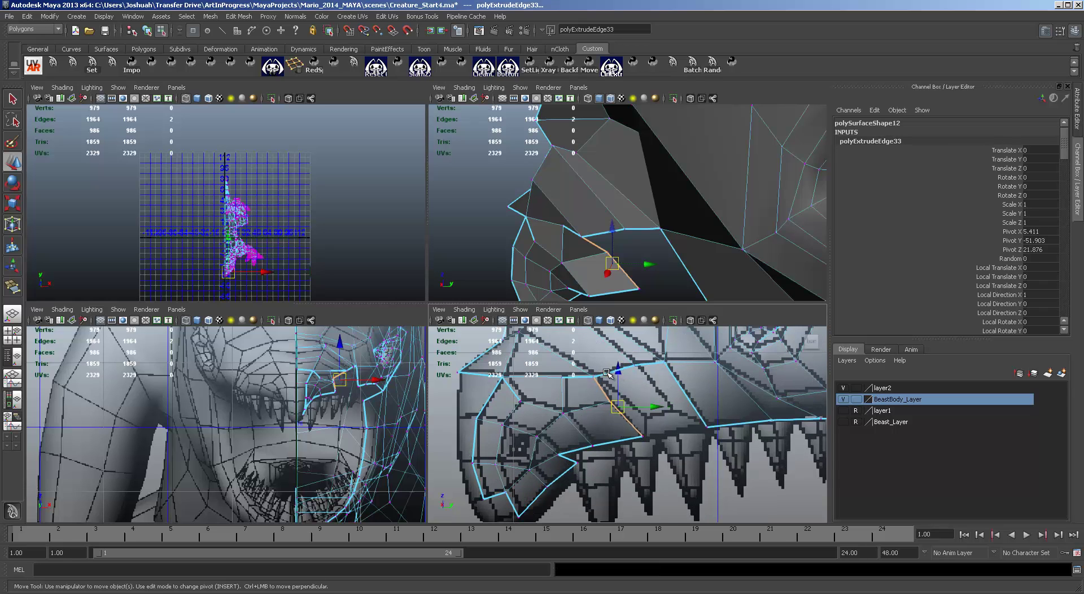
{"action": "left_click", "coordinate": [652, 367]}
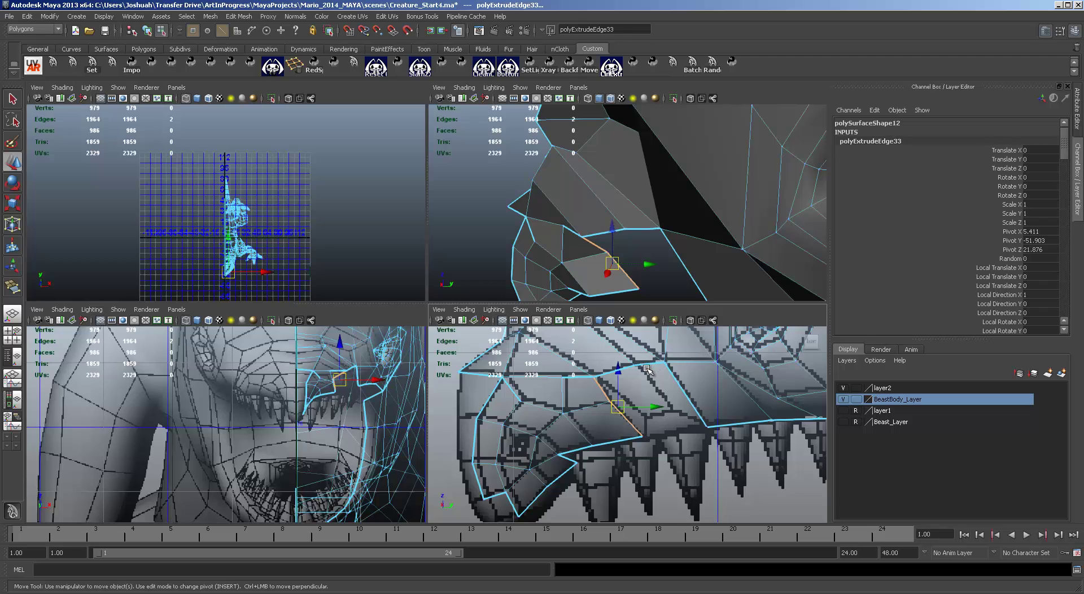
{"action": "left_click", "coordinate": [619, 370], "text": "shift"}
{"action": "key", "text": "shift+q"}
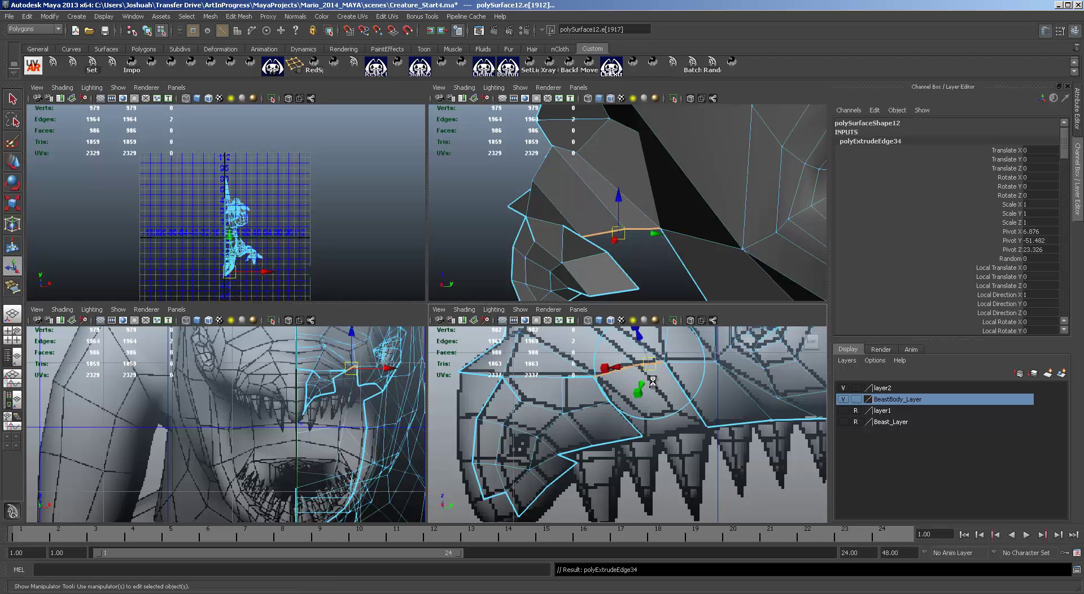
{"action": "key", "text": "w"}
{"action": "left_click_drag", "start_coordinate": [644, 375], "coordinate": [705, 426]}
Snap the new faces' rear vertex to the existing lip corner and move their front vertex back onto the reference wireframe.
{"action": "key", "text": "F9"}
{"action": "key", "text": "v"}
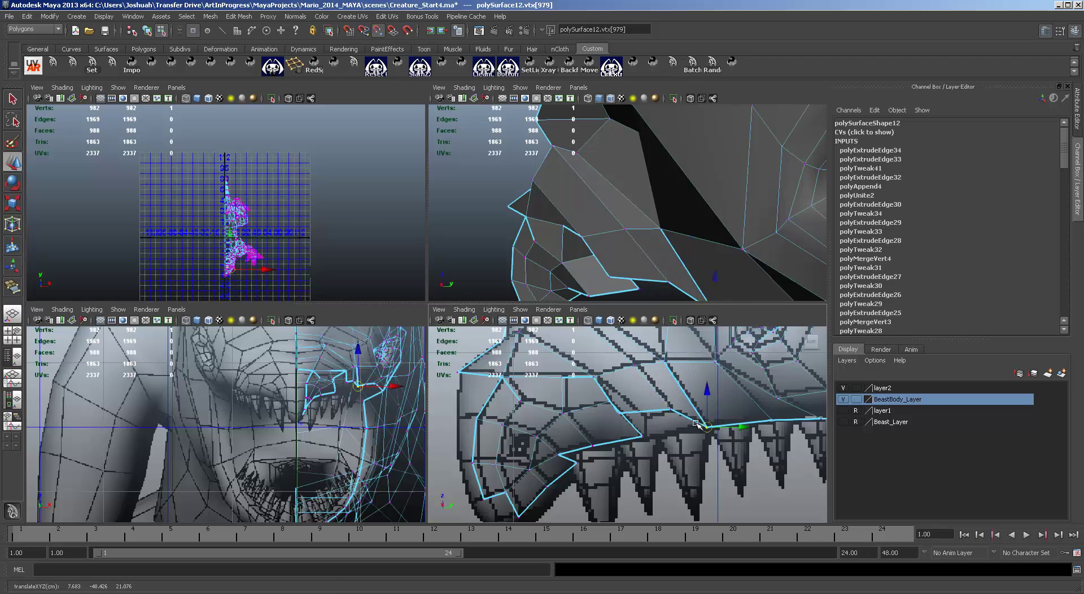
{"action": "left_click", "coordinate": [618, 413]}
{"action": "left_click_drag", "start_coordinate": [619, 414], "coordinate": [646, 415]}
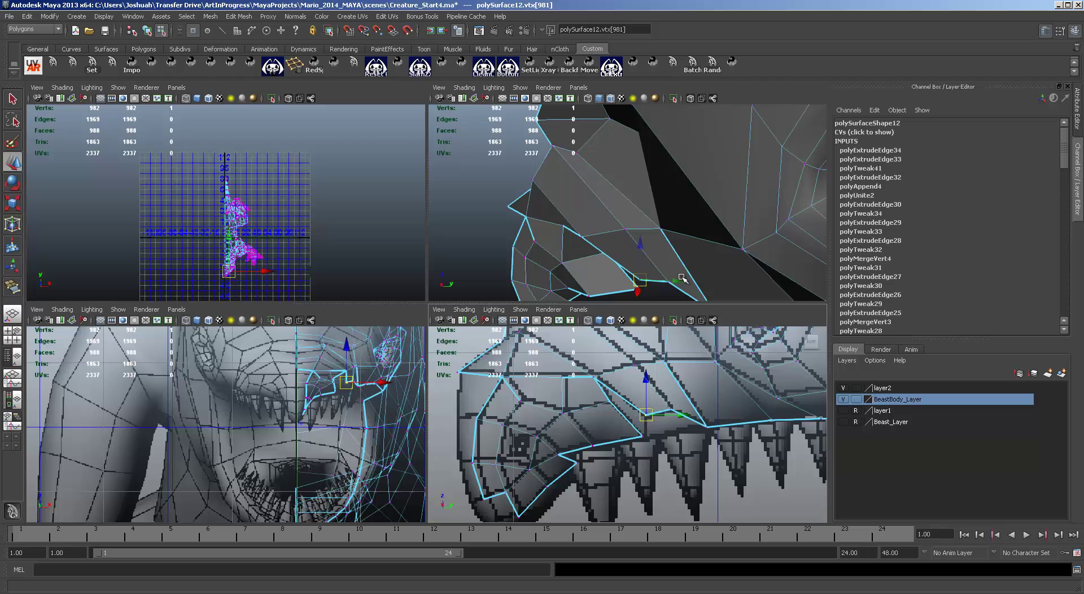
Append two polygons between the nostril strip and the new snout faces, closing the gap down to the upper lip edge.
{"action": "left_click_drag", "start_coordinate": [681, 277], "coordinate": [722, 244], "text": "alt"}
{"action": "key", "text": "y"}
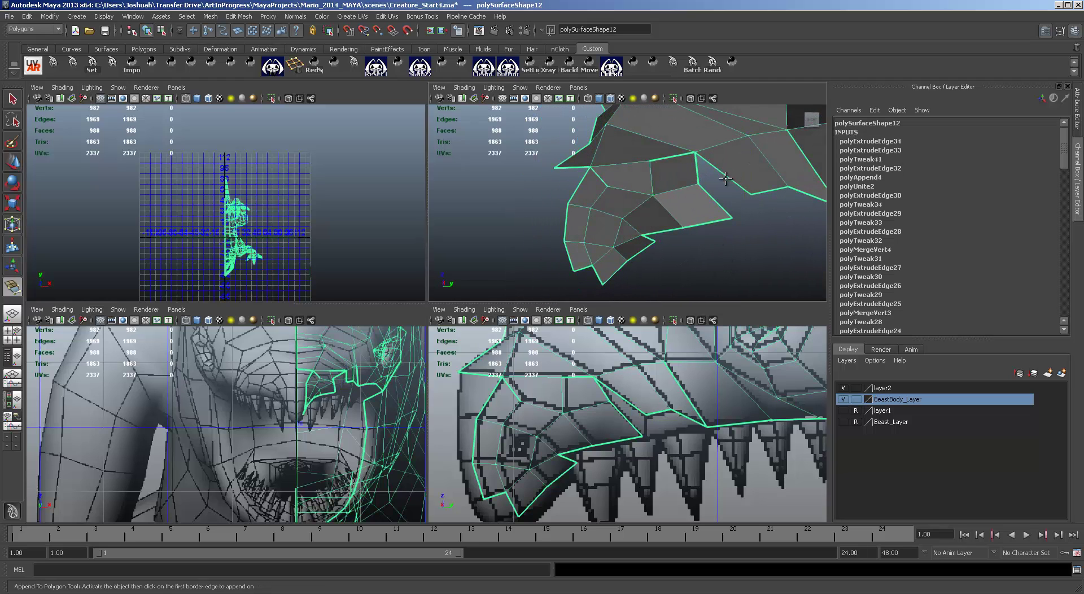
{"action": "left_click", "coordinate": [236, 16]}
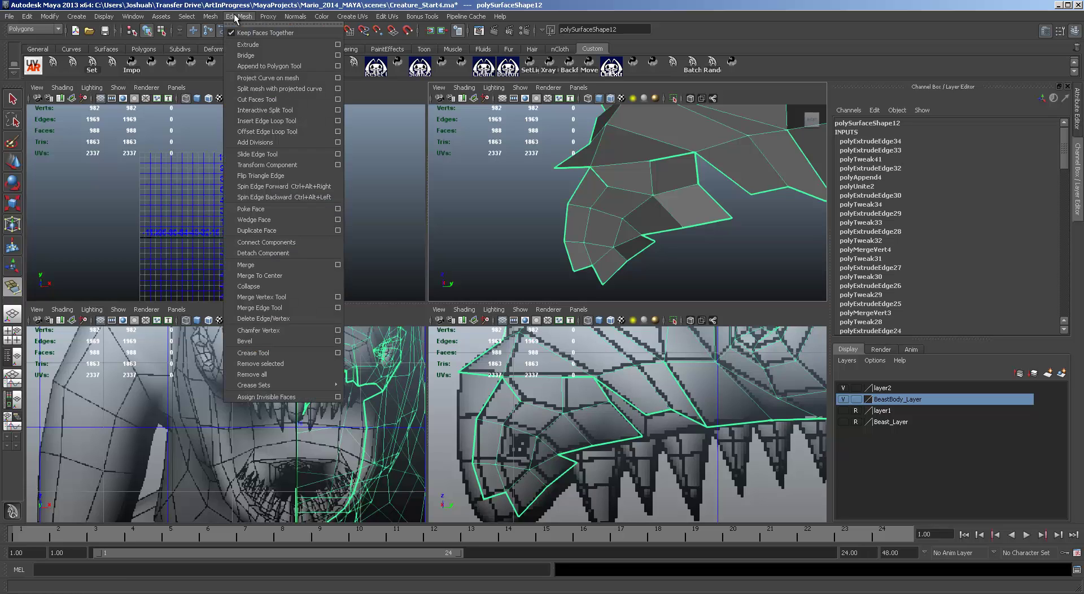
{"action": "left_click", "coordinate": [269, 66]}
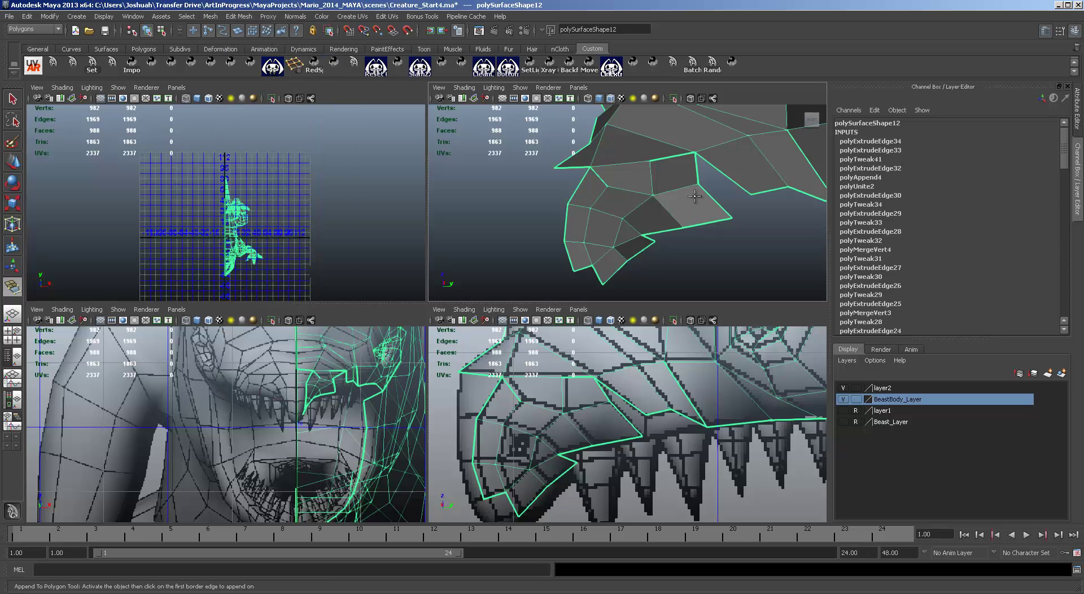
{"action": "left_click", "coordinate": [707, 193]}
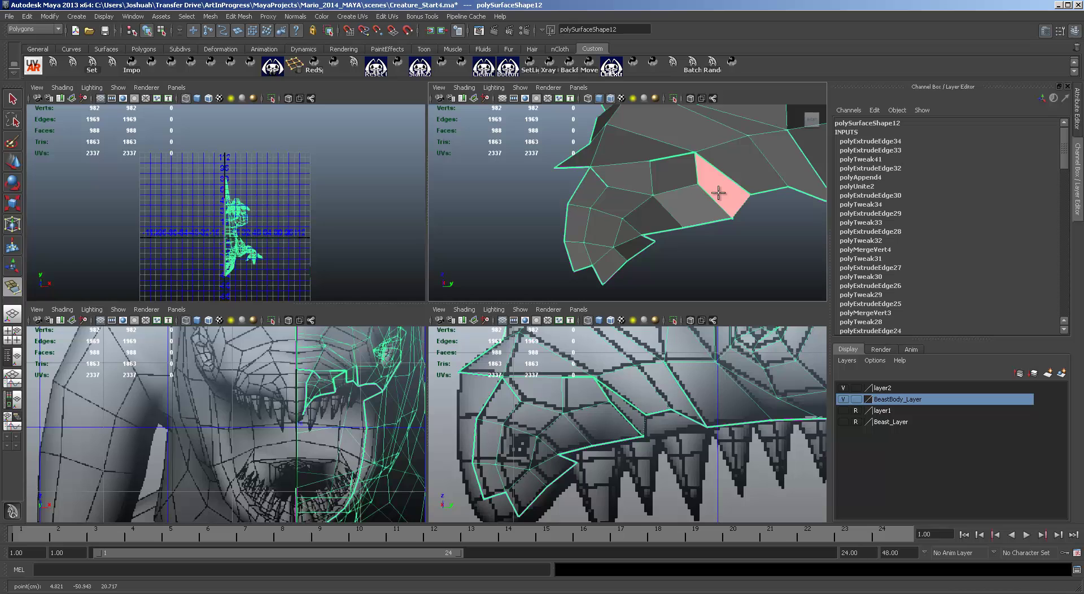
{"action": "key", "text": "Return"}
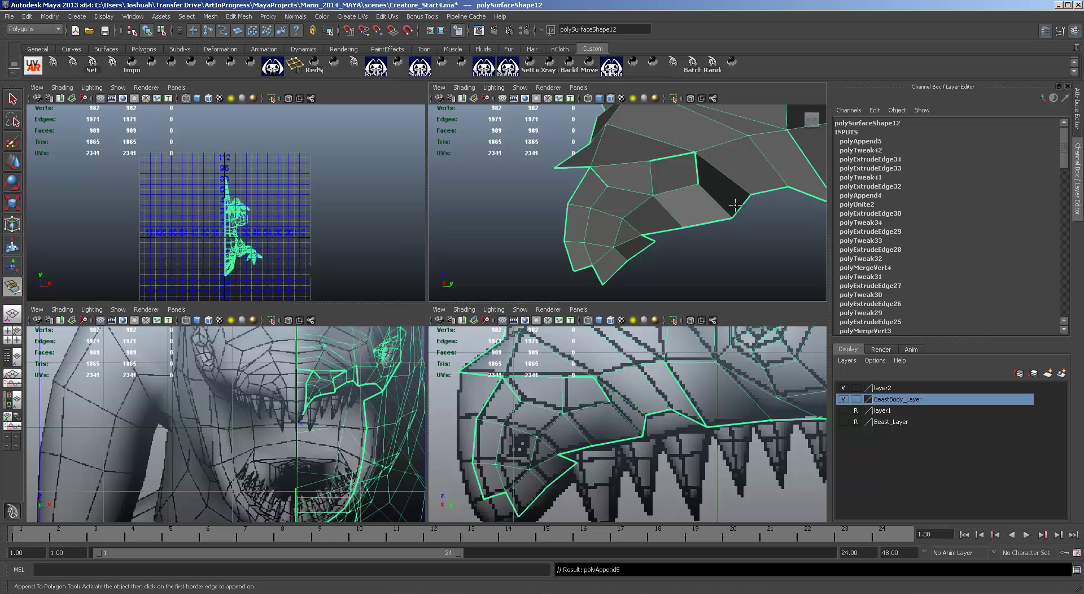
{"action": "left_click", "coordinate": [808, 195]}
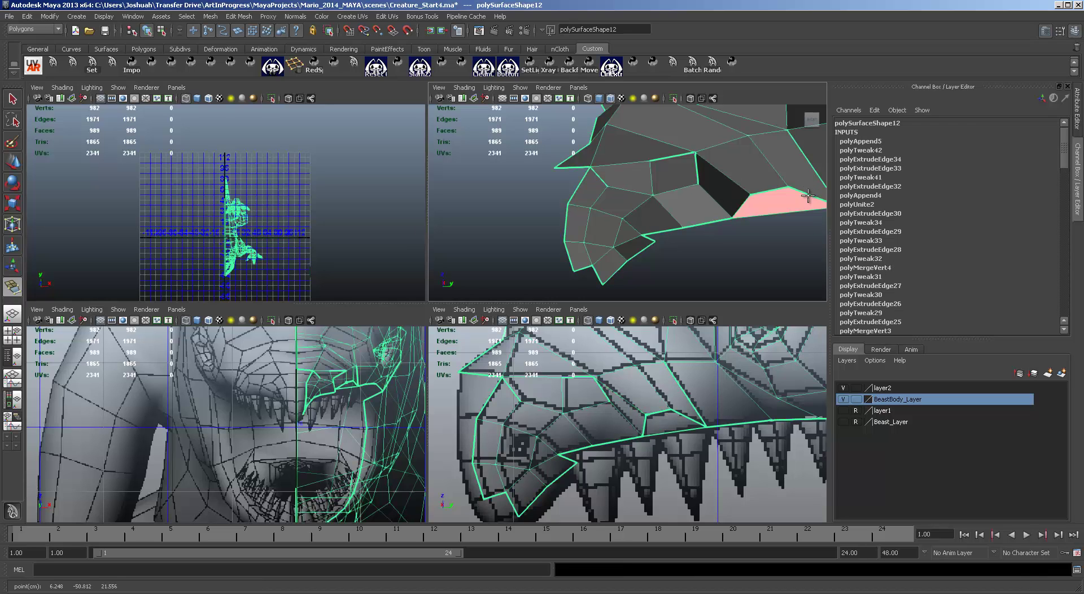
{"action": "key", "text": "w"}
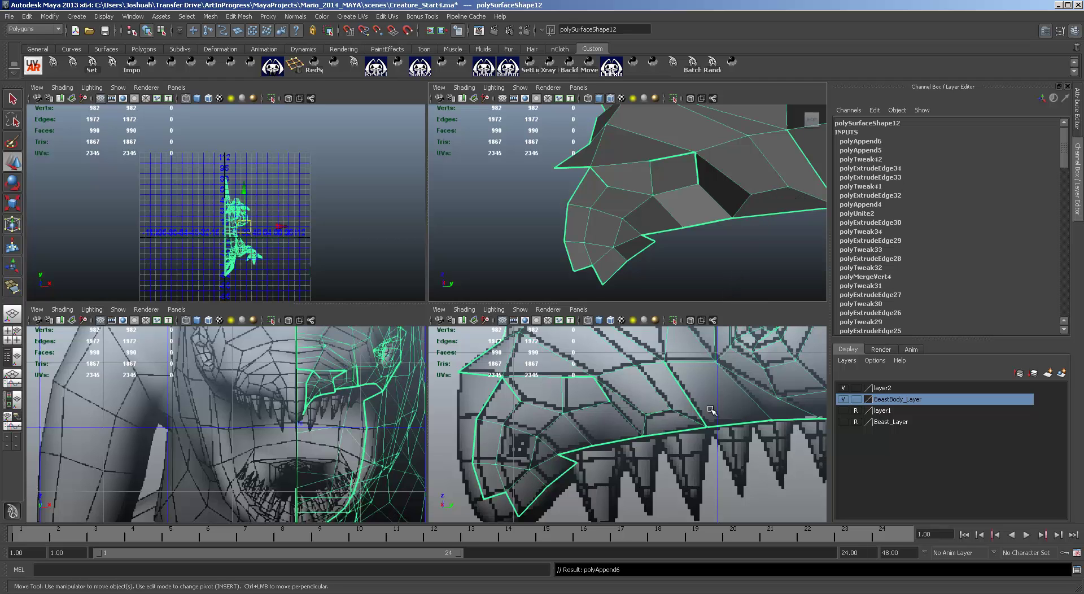
Merge the overlapping vertices where the nostril strip's upper rear corner meets the snout border.
{"action": "left_click_drag", "start_coordinate": [756, 242], "coordinate": [727, 179], "text": "alt"}
{"action": "key", "text": "F9"}
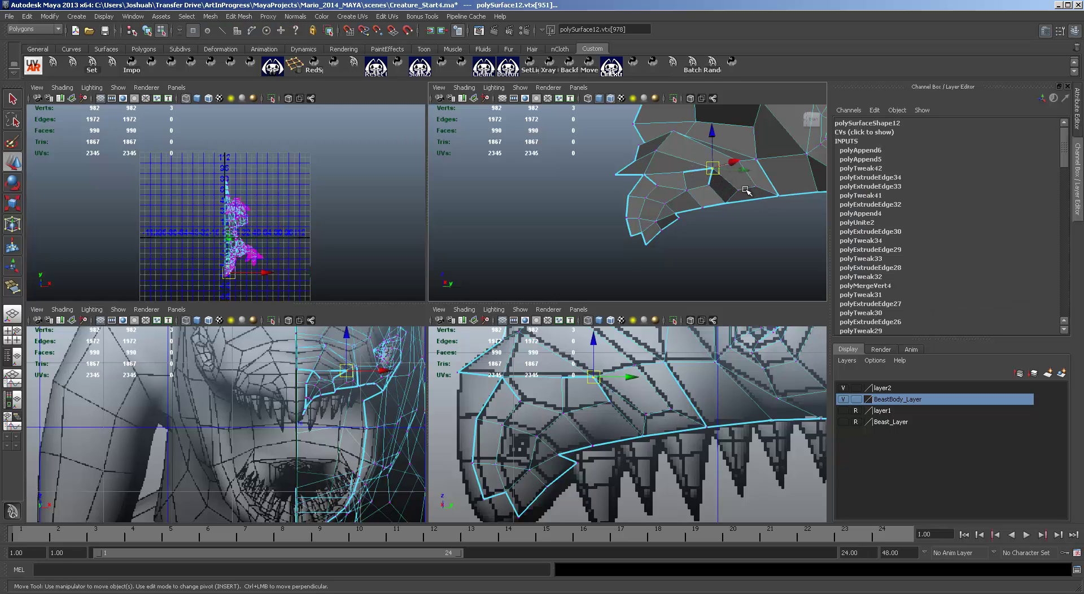
{"action": "key", "text": "f"}
{"action": "left_click_drag", "start_coordinate": [656, 260], "coordinate": [680, 244], "text": "alt"}
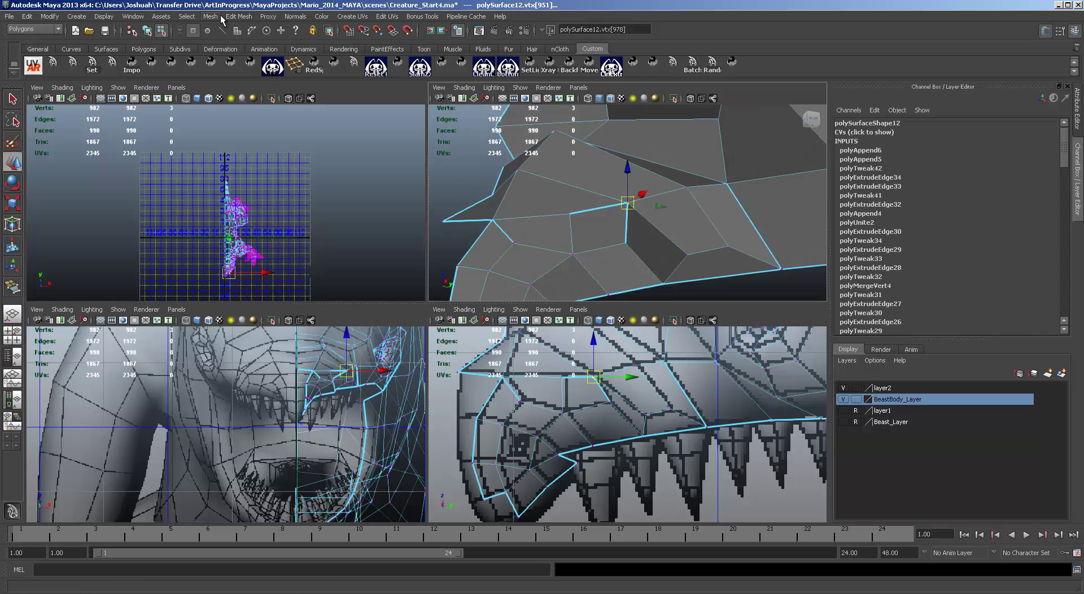
{"action": "left_click", "coordinate": [239, 17]}
{"action": "left_click", "coordinate": [297, 269]}
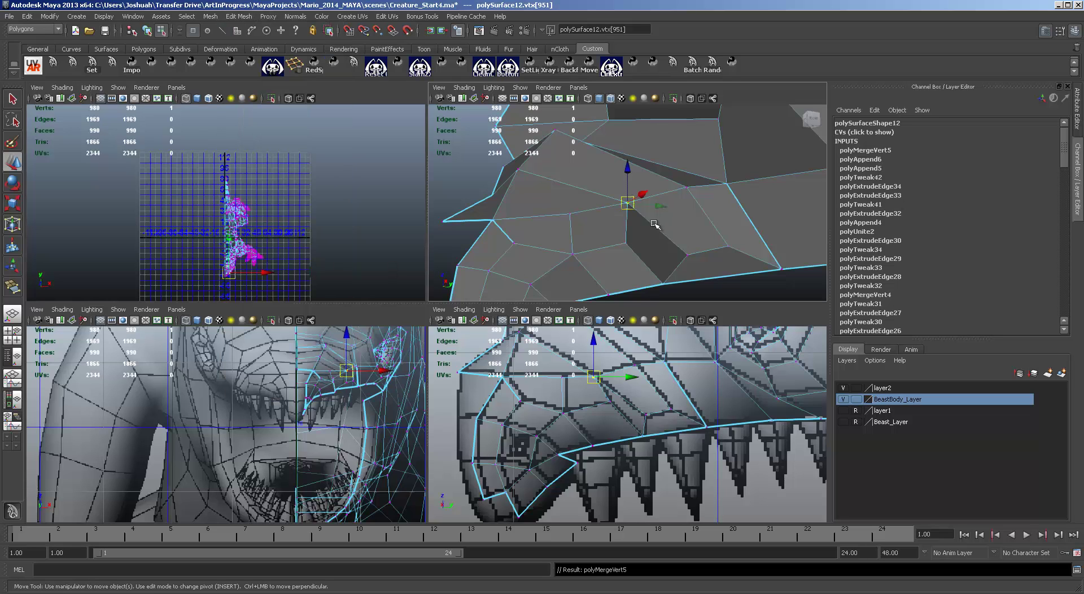
Merge the overlapping vertices where the nostril ring's front upper corner meets the snout border.
{"action": "left_click_drag", "start_coordinate": [603, 270], "coordinate": [557, 230], "text": "alt"}
{"action": "left_click_drag", "start_coordinate": [513, 203], "coordinate": [530, 218], "text": "shift"}
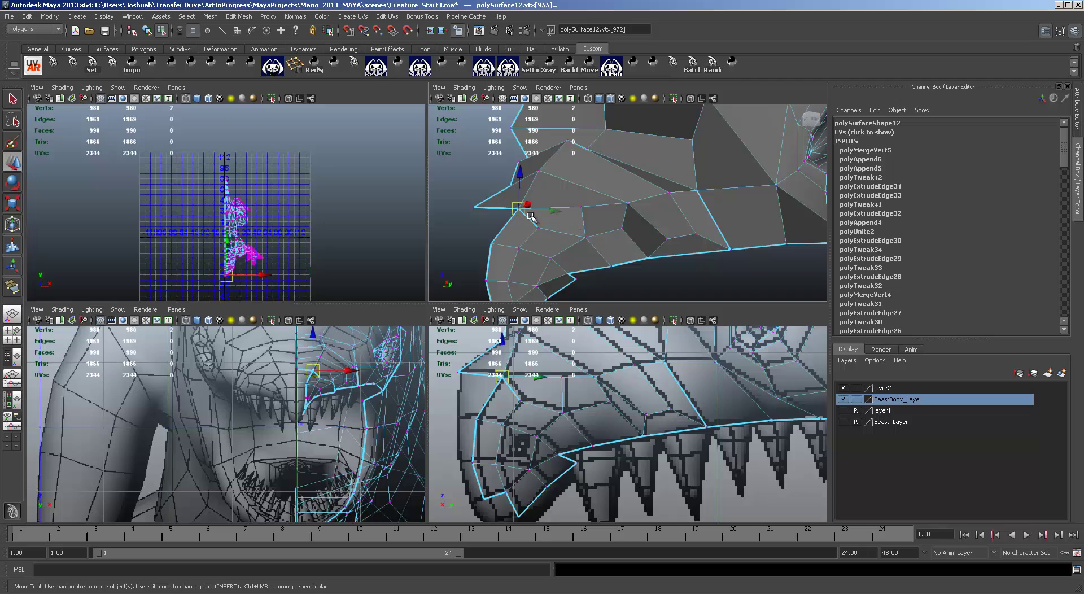
{"action": "key", "text": "g"}
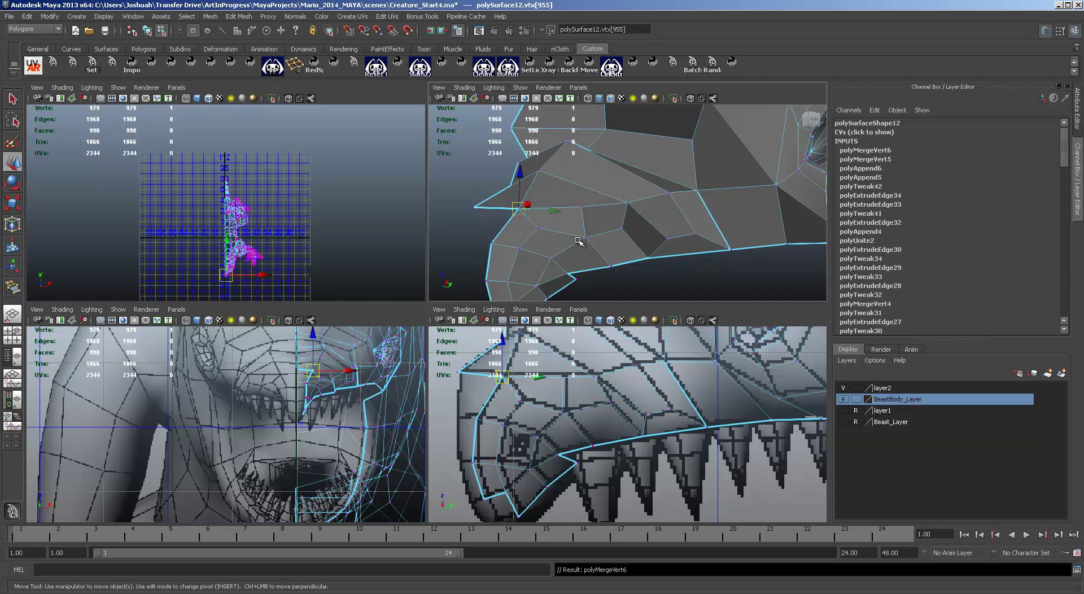
Select all the vertices of the half head and merge the overlapping ones.
{"action": "scroll", "coordinate": [603, 255], "scroll_direction": "down", "scroll_amount": 10}
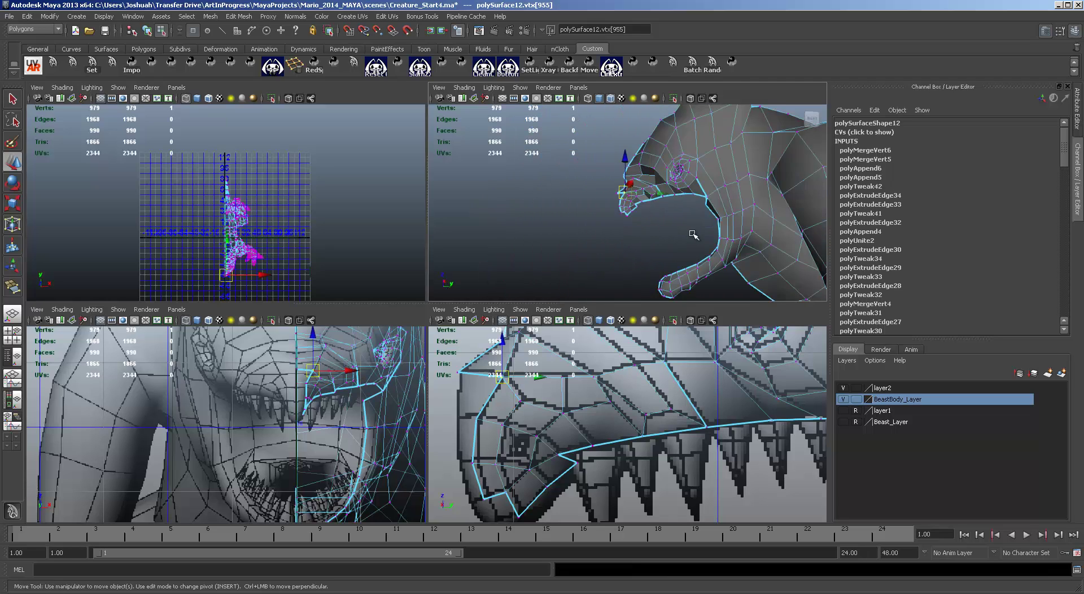
{"action": "left_click_drag", "start_coordinate": [596, 155], "coordinate": [709, 278]}
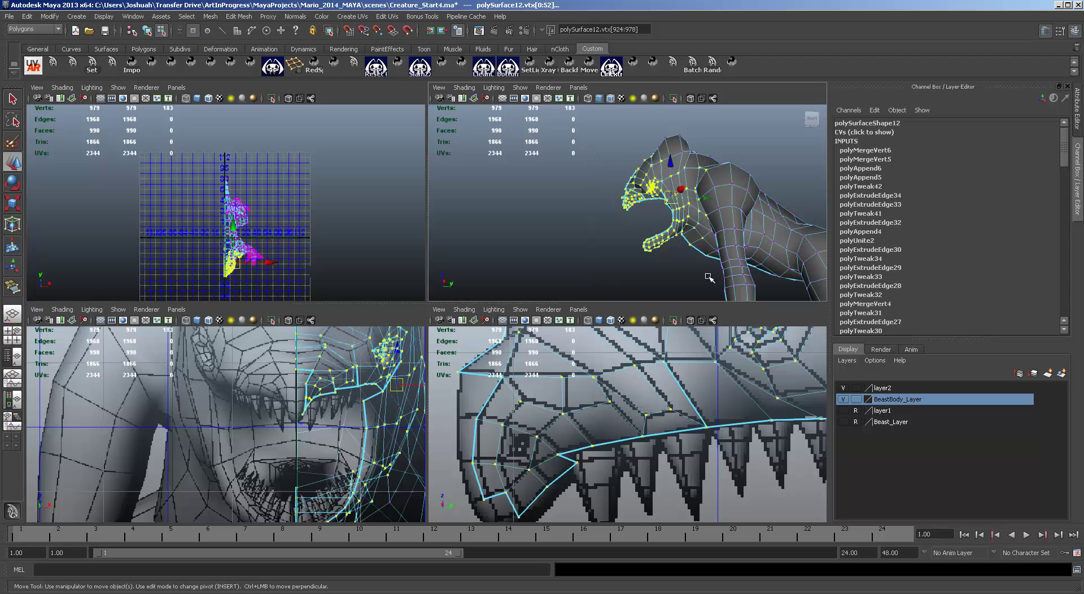
{"action": "scroll", "coordinate": [706, 274], "scroll_direction": "up", "scroll_amount": 5}
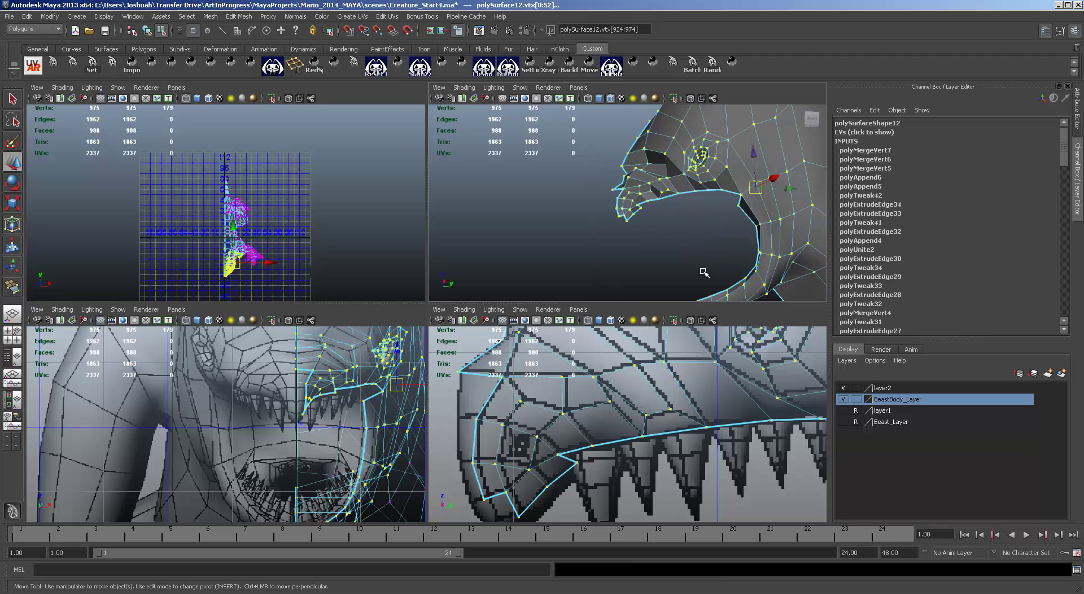
{"action": "left_click_drag", "start_coordinate": [720, 240], "coordinate": [713, 295], "text": "alt"}
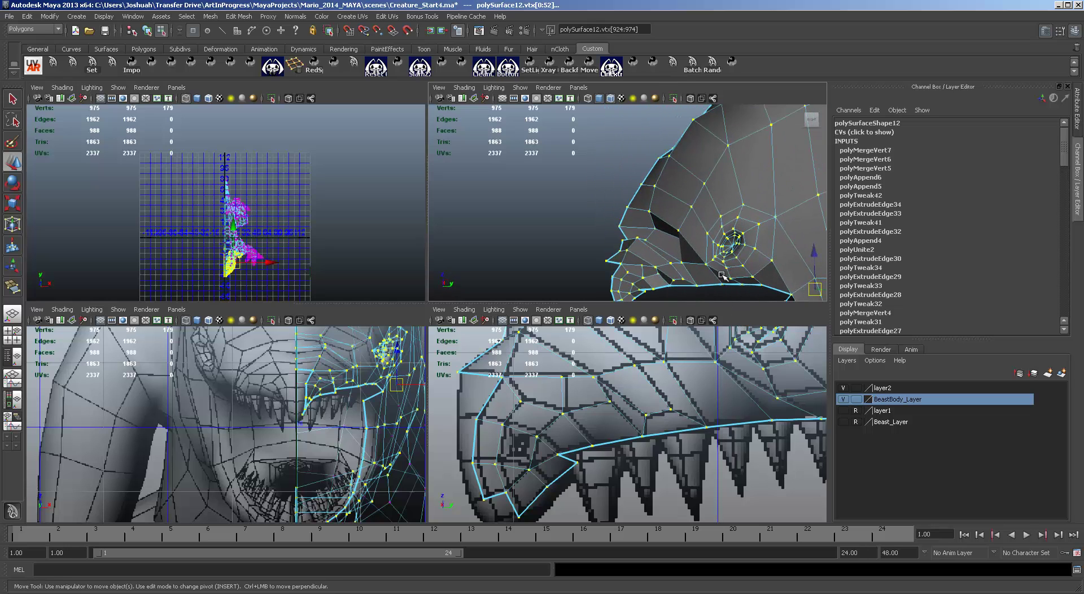
{"action": "scroll", "coordinate": [721, 275], "scroll_direction": "up", "scroll_amount": 5}
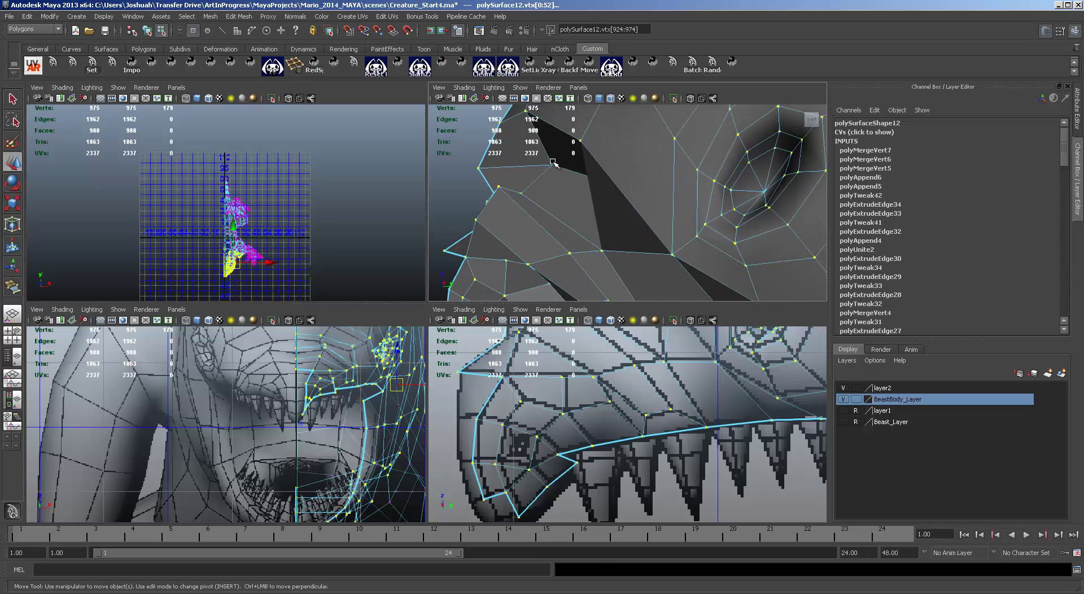
{"action": "key", "text": "ctrl+z"}
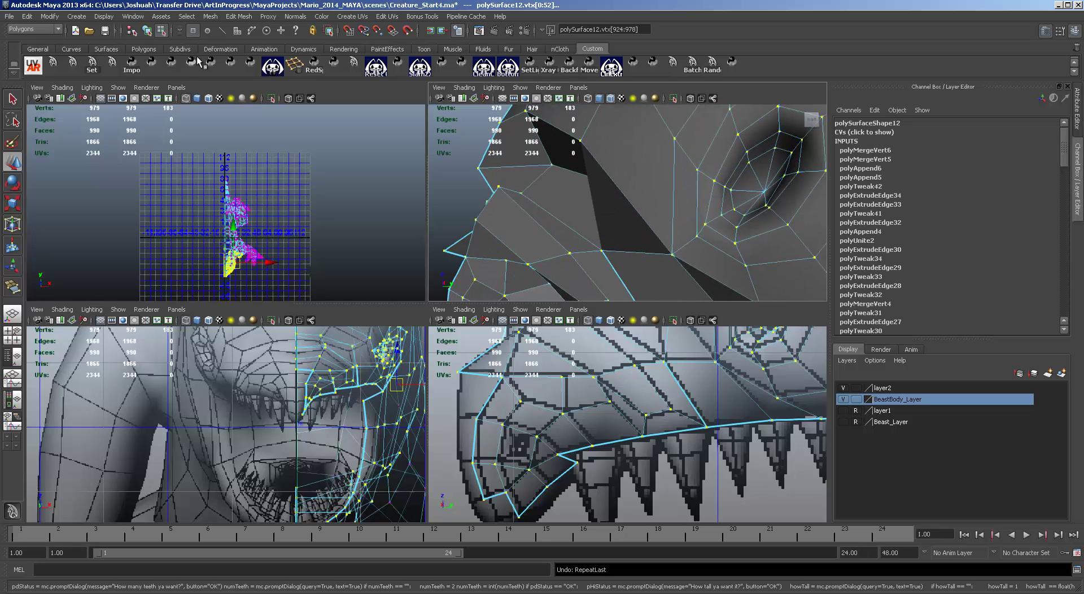
{"action": "left_click", "coordinate": [239, 17]}
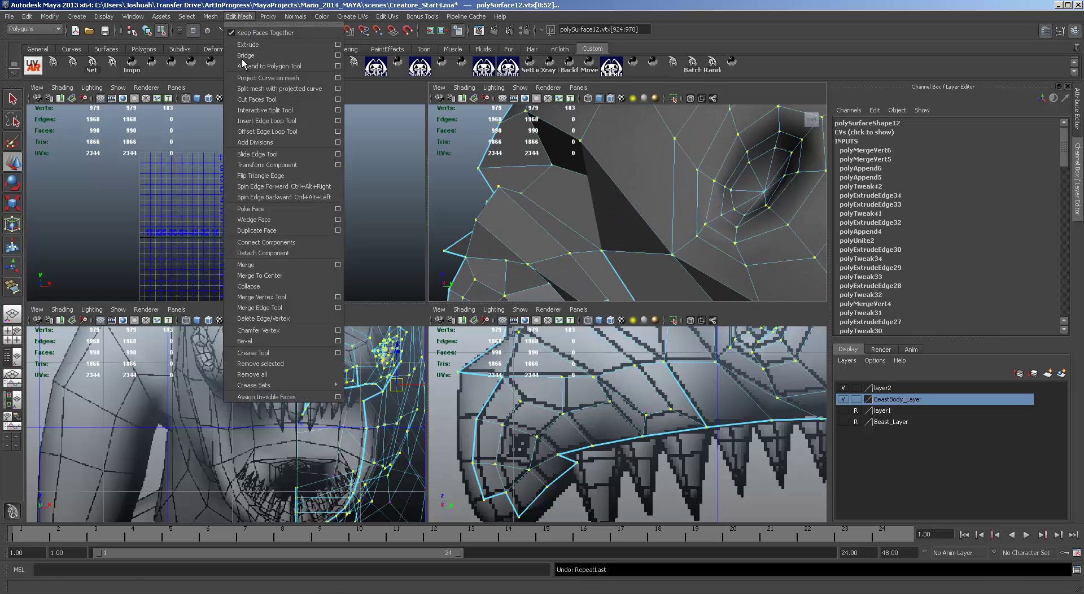
{"action": "left_click", "coordinate": [276, 265]}
{"action": "scroll", "coordinate": [585, 234], "scroll_direction": "down", "scroll_amount": 3}
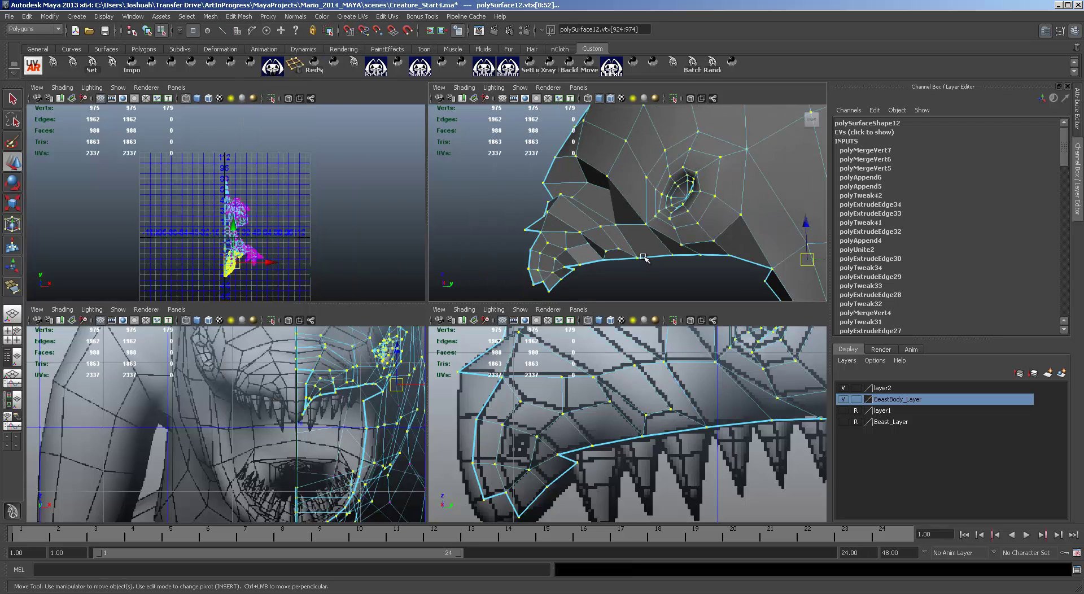
Extrude the three front border edges of the upper lip and pull the new strip forward past the reference outline.
{"action": "key", "text": "space"}
{"action": "left_click_drag", "start_coordinate": [501, 396], "coordinate": [546, 318], "text": "alt"}
{"action": "key", "text": "space"}
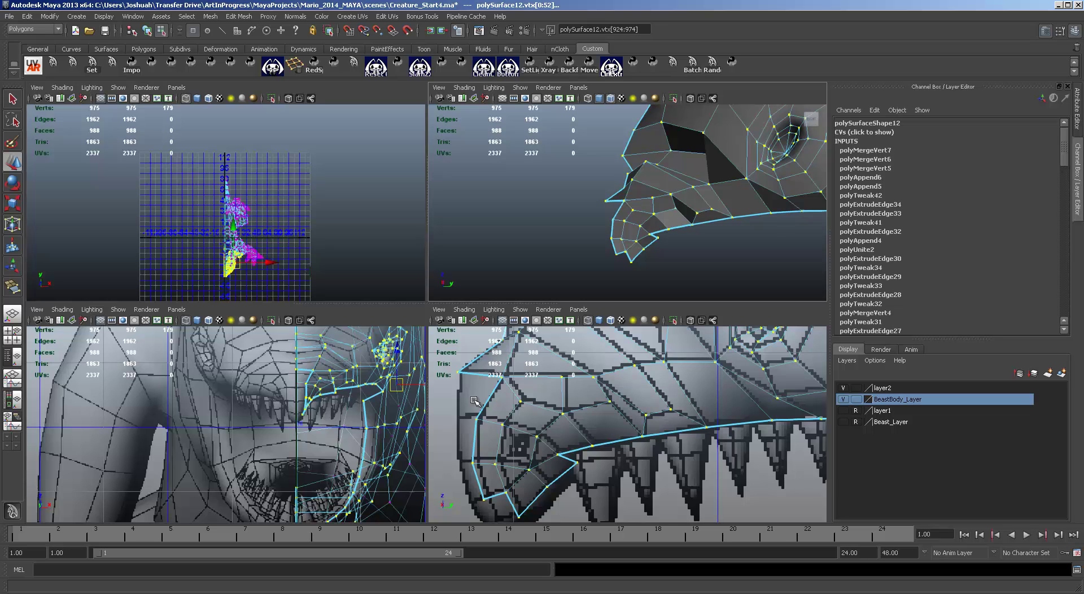
{"action": "key", "text": "F10"}
{"action": "key", "text": "w"}
{"action": "left_click", "coordinate": [489, 396]}
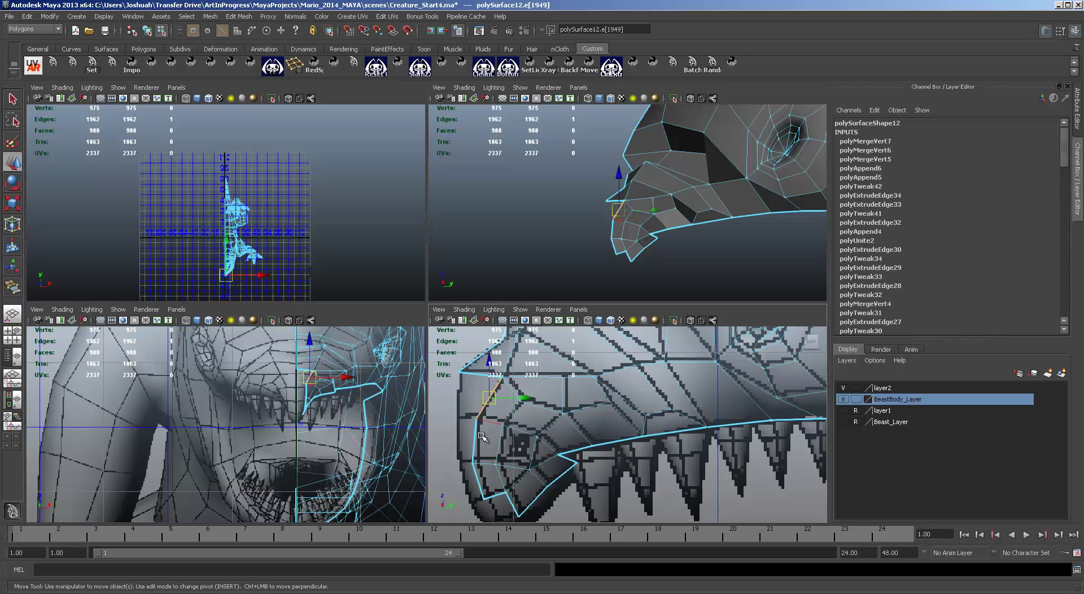
{"action": "double_click", "coordinate": [479, 482]}
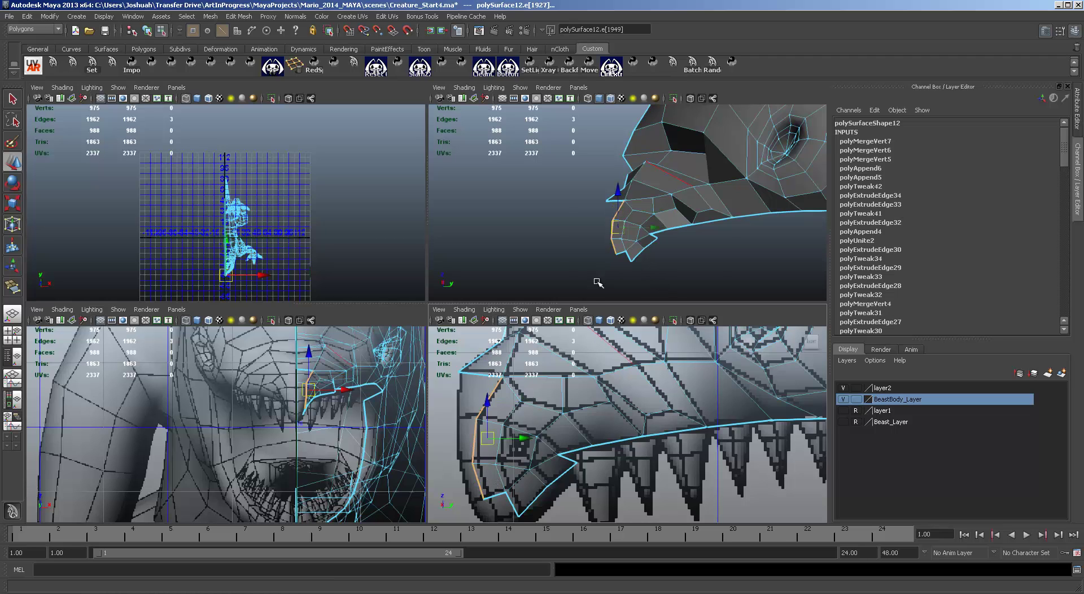
{"action": "key", "text": "ctrl+e"}
{"action": "key", "text": "w"}
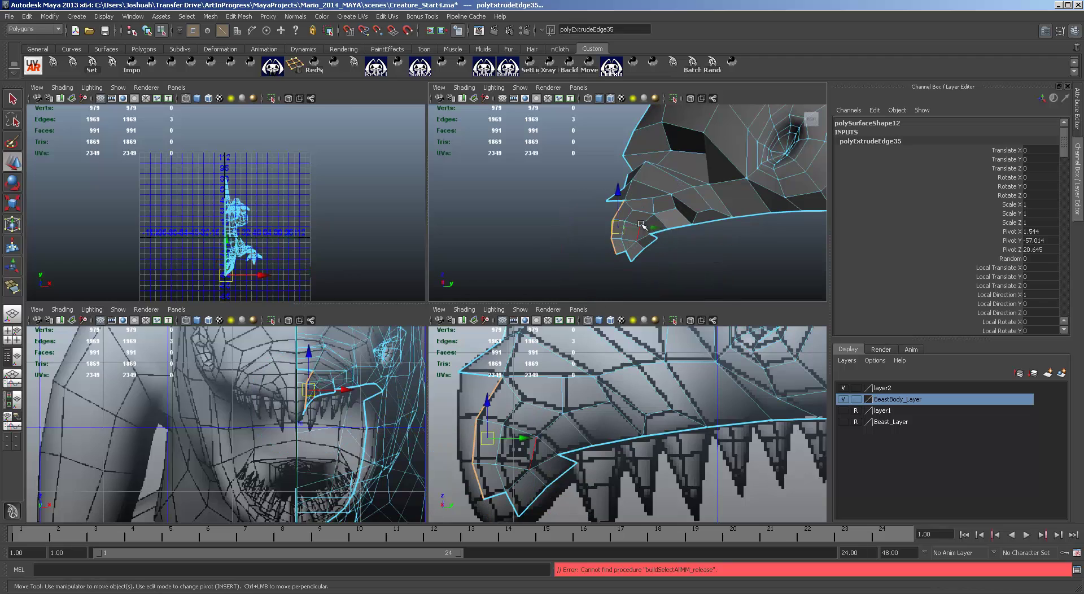
{"action": "left_click_drag", "start_coordinate": [653, 227], "coordinate": [635, 227]}
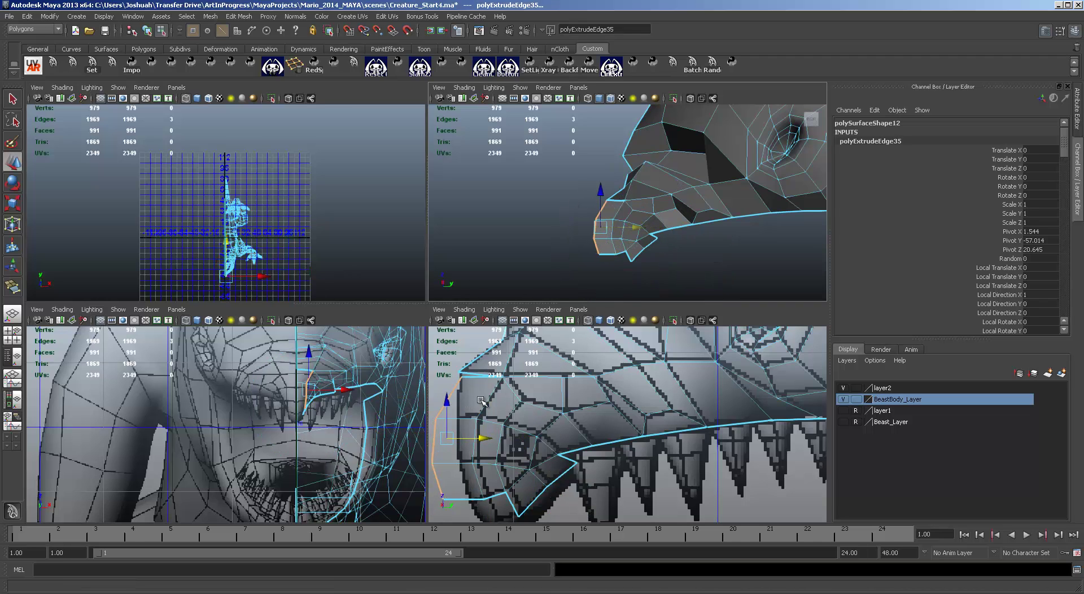
Snap the extruded strip's top vertex onto the pointed front corner of the snout.
{"action": "key", "text": "F9"}
{"action": "left_click_drag", "start_coordinate": [432, 369], "coordinate": [471, 381]}
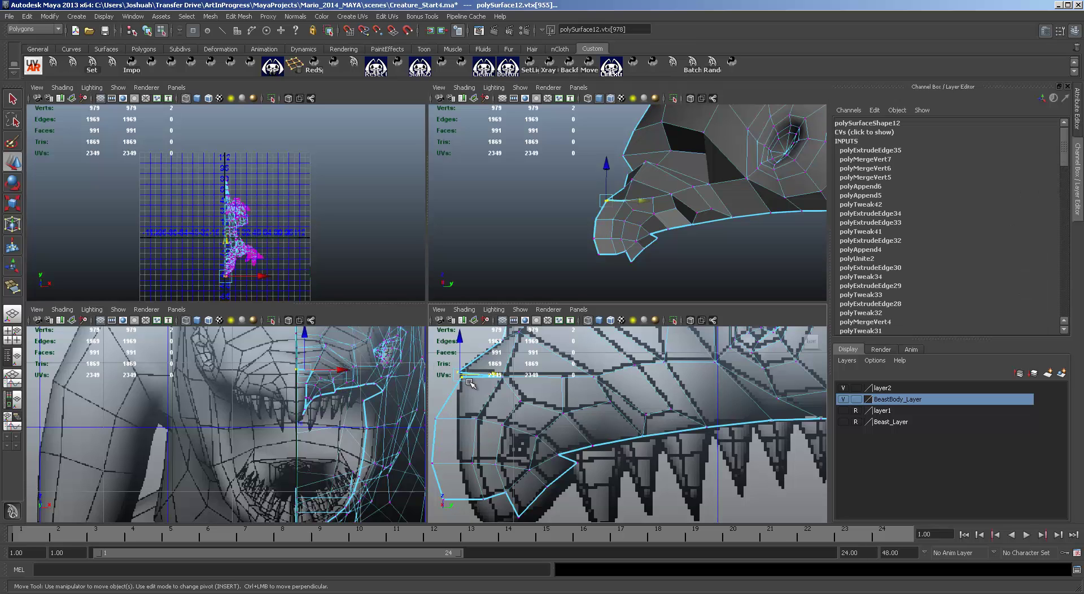
{"action": "left_click", "coordinate": [471, 385]}
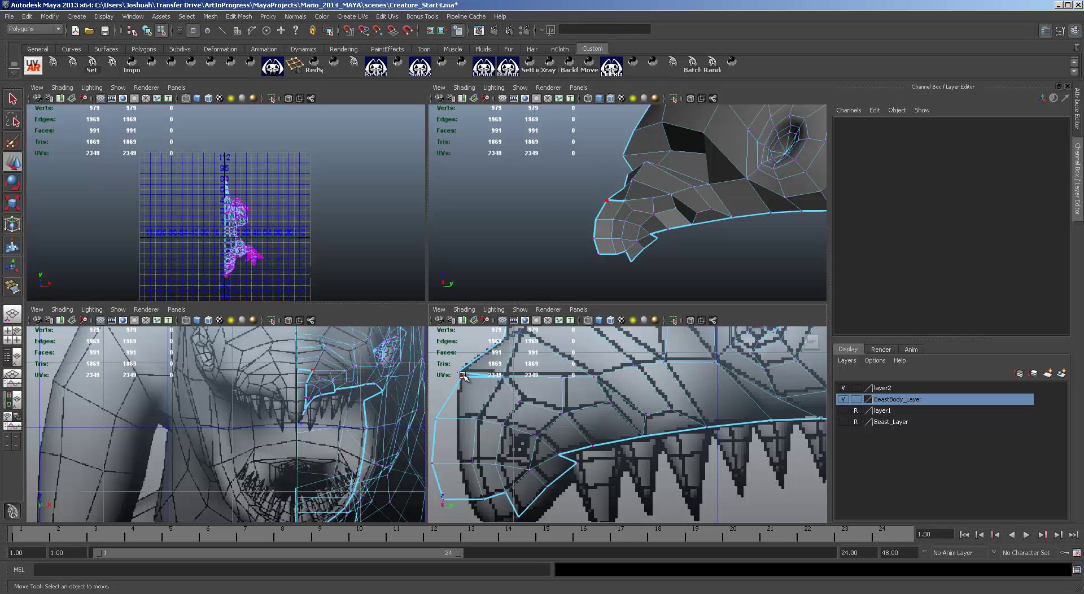
{"action": "left_click_drag", "start_coordinate": [463, 376], "coordinate": [458, 373]}
{"action": "key", "text": "v"}
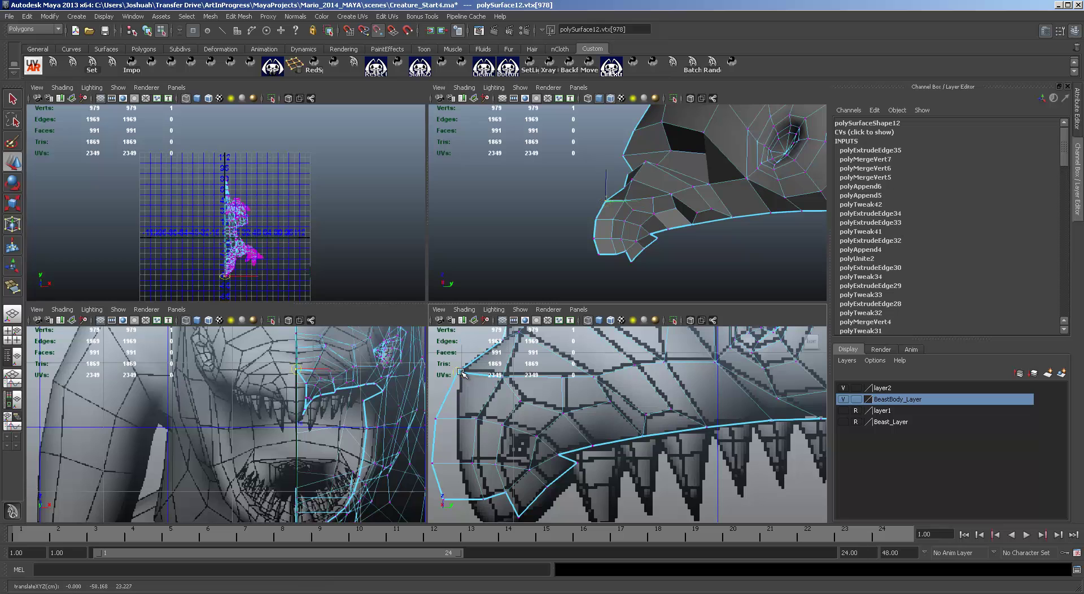
Move the extruded strip's remaining front vertices back onto the reference outline, undoing the last excess adjustments.
{"action": "left_click_drag", "start_coordinate": [435, 408], "coordinate": [451, 430]}
{"action": "left_click_drag", "start_coordinate": [437, 419], "coordinate": [457, 419]}
{"action": "left_click_drag", "start_coordinate": [427, 455], "coordinate": [477, 499]}
{"action": "mouse_move", "coordinate": [454, 458]}
{"action": "left_mouse_down"}
{"action": "mouse_move", "coordinate": [468, 473]}
{"action": "mouse_move", "coordinate": [460, 461]}
{"action": "left_mouse_up"}
{"action": "key", "text": "ctrl+z"}
{"action": "key", "text": "ctrl+z"}
{"action": "key", "text": "ctrl+z"}
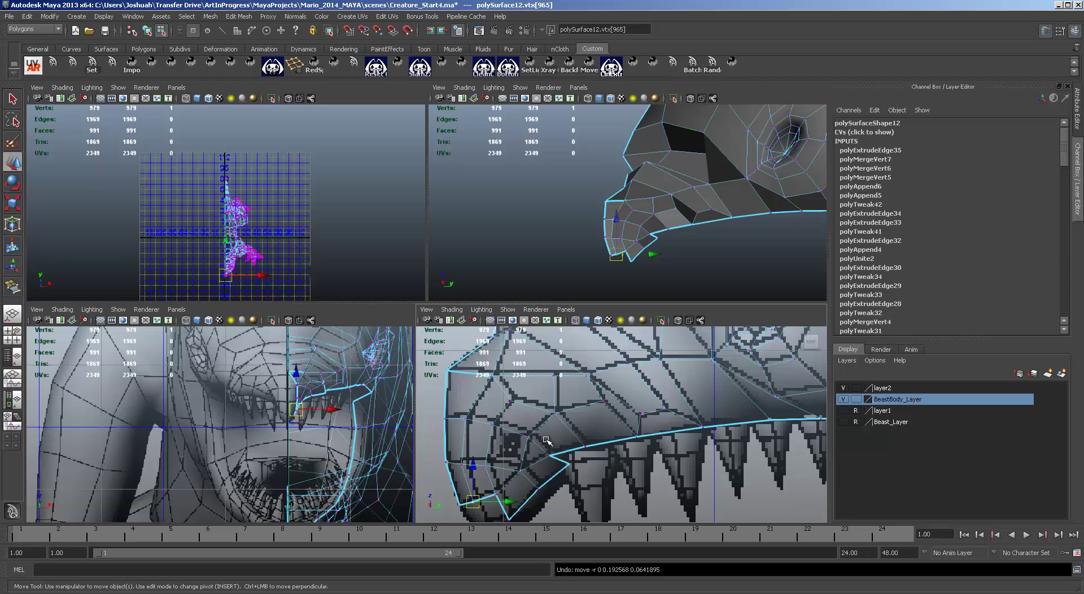
Select the upper lip's border edge just behind the notch of the front lip piece.
{"action": "scroll", "coordinate": [546, 440], "scroll_direction": "down", "scroll_amount": 2}
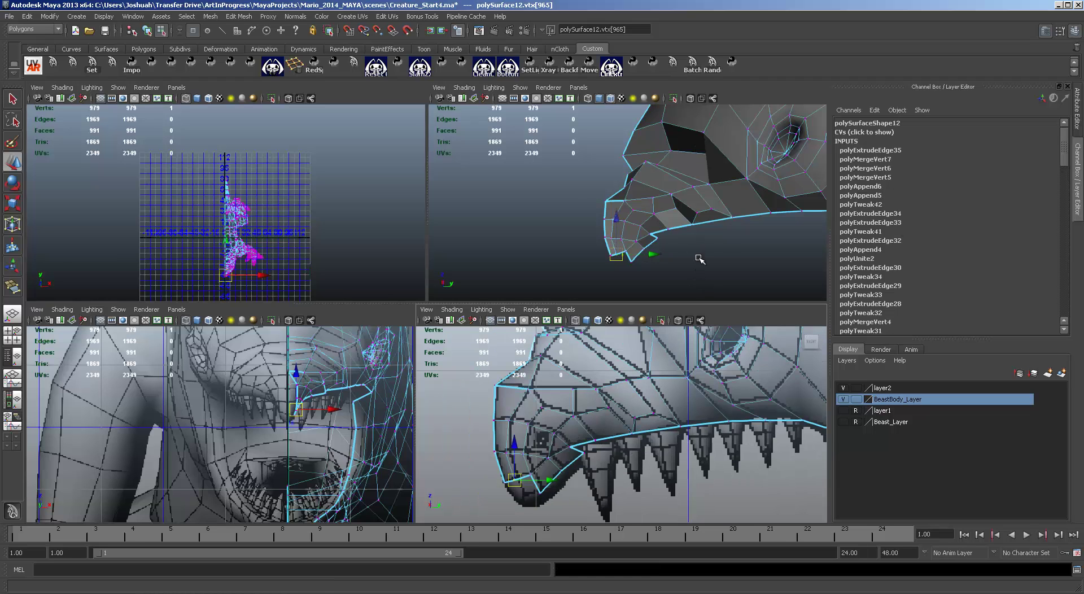
{"action": "left_click_drag", "start_coordinate": [700, 259], "coordinate": [759, 247], "text": "alt"}
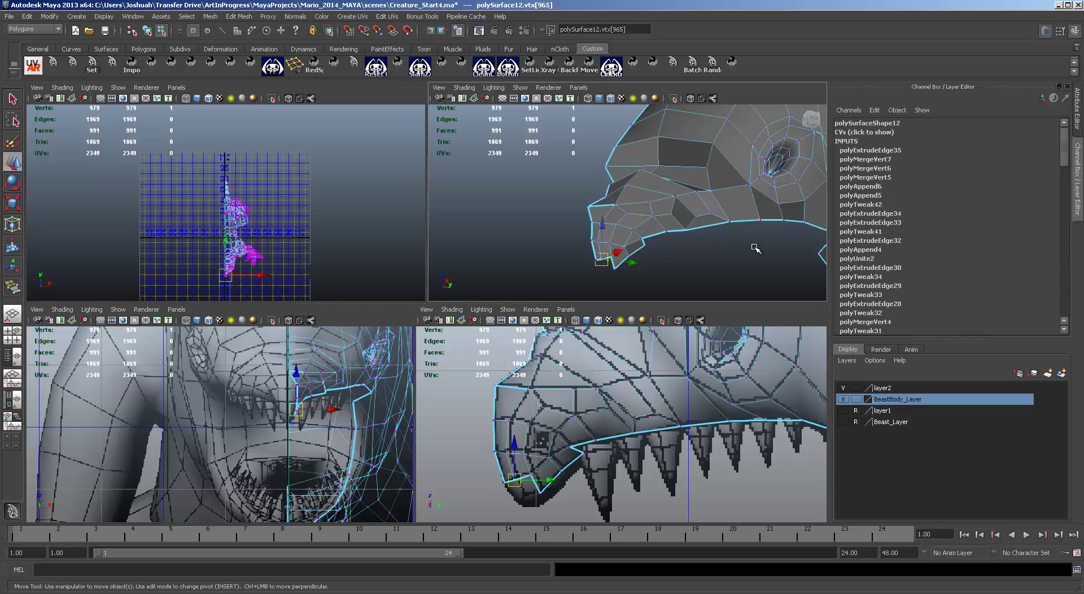
{"action": "middle_click_drag", "start_coordinate": [755, 249], "coordinate": [533, 197], "text": "alt"}
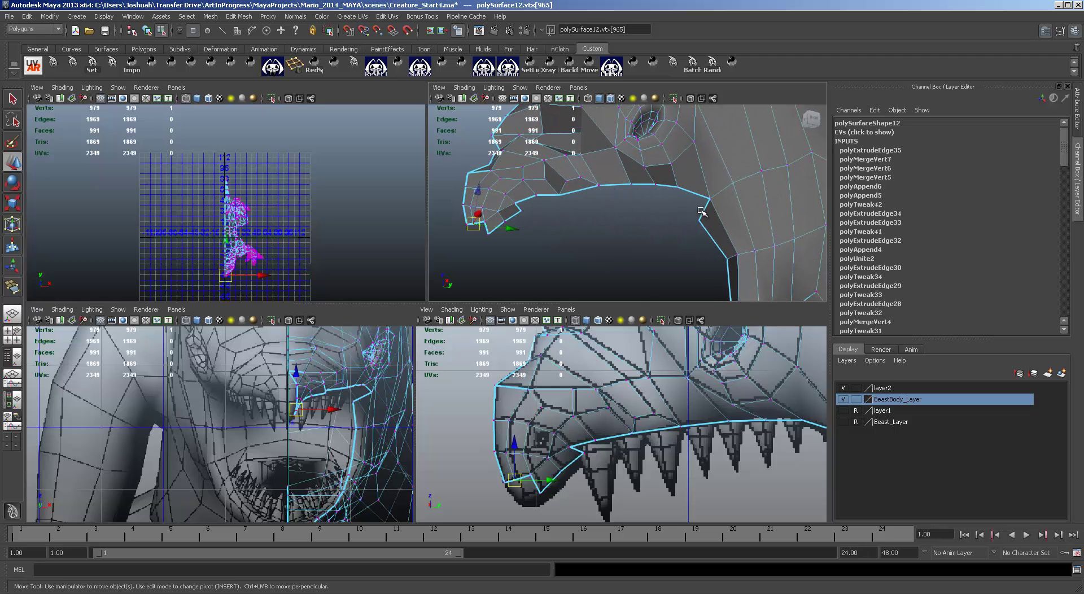
{"action": "key", "text": "F10"}
{"action": "left_click", "coordinate": [524, 201]}
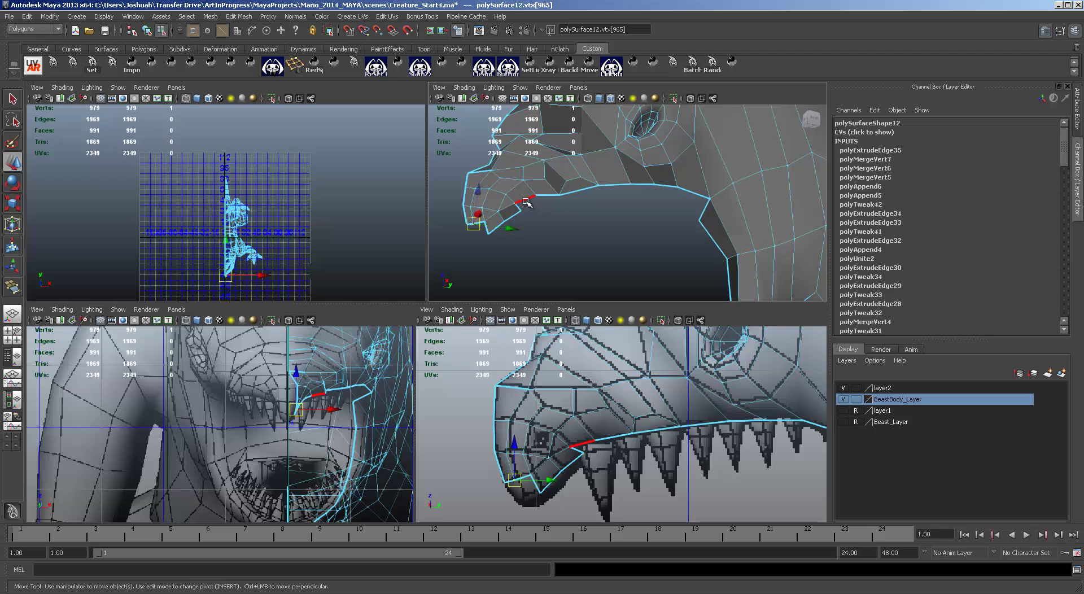
Extrude the upper lip's open border edges and offset the new edges inward and vertically to form the lip's thickness.
{"action": "double_click", "coordinate": [694, 193], "text": "shift"}
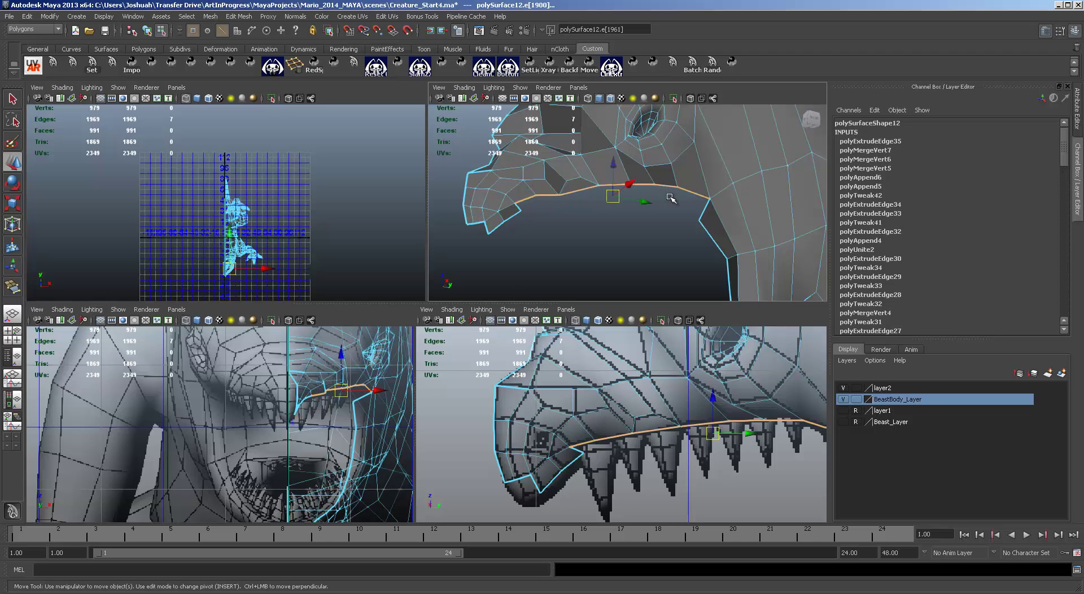
{"action": "key", "text": "ctrl+e"}
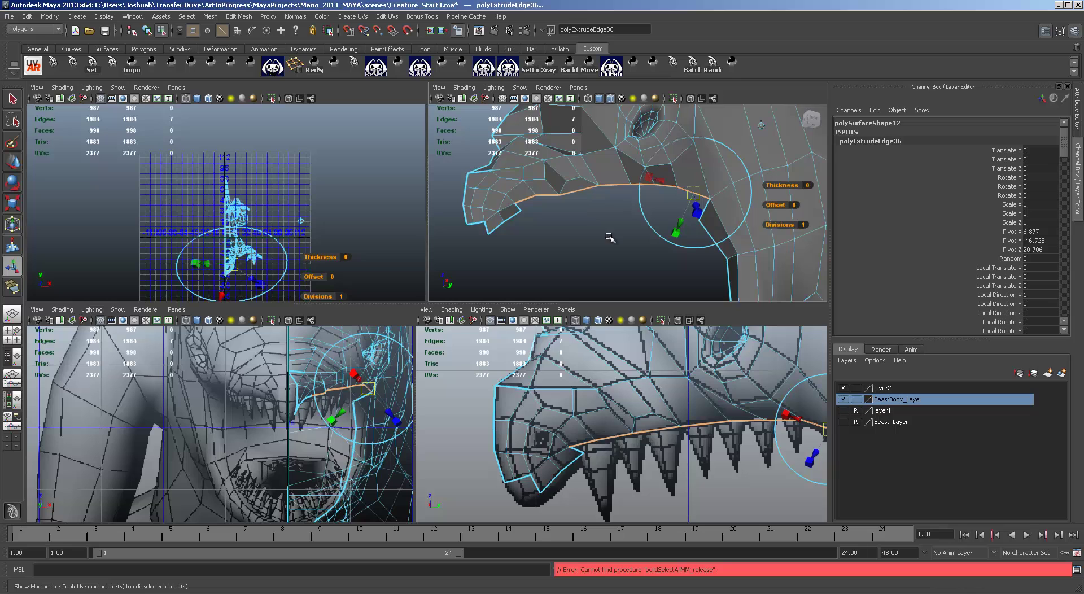
{"action": "left_click_drag", "start_coordinate": [610, 238], "coordinate": [654, 247], "text": "alt"}
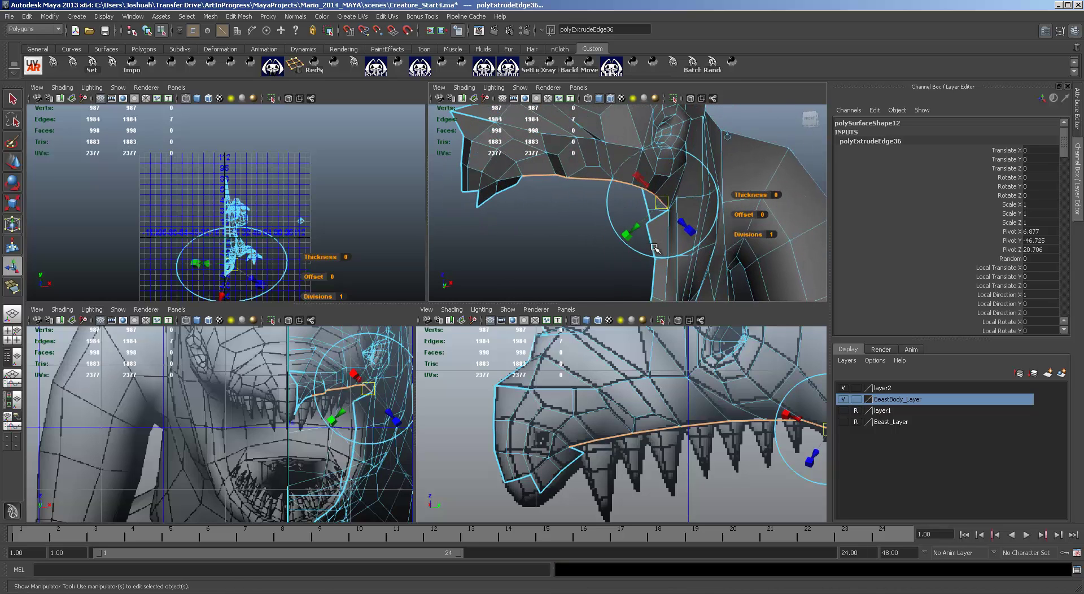
{"action": "key", "text": "w"}
{"action": "left_click_drag", "start_coordinate": [646, 187], "coordinate": [641, 187]}
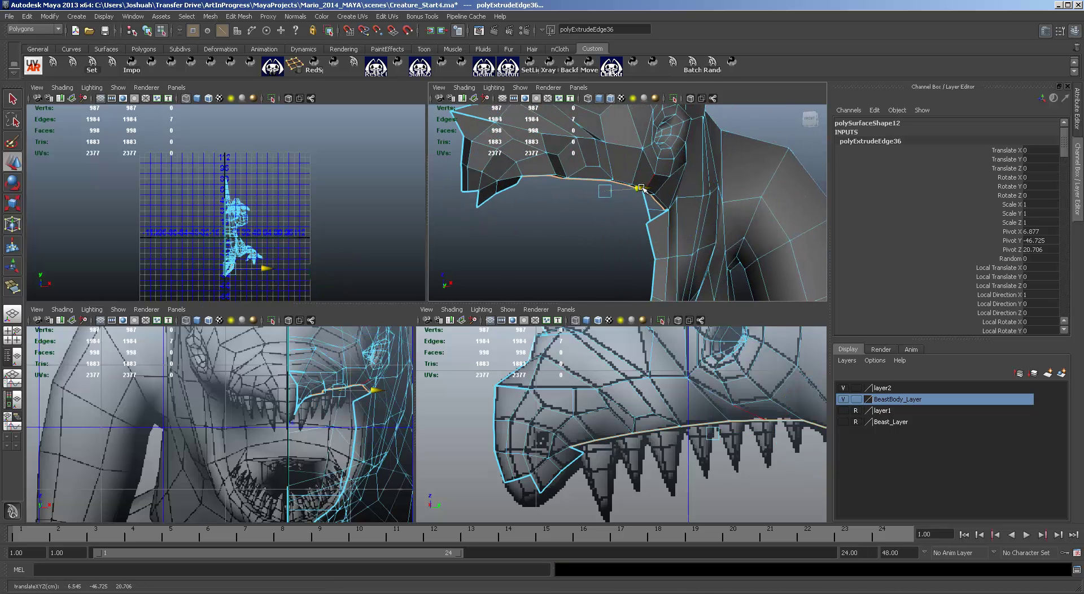
{"action": "left_click_drag", "start_coordinate": [604, 155], "coordinate": [600, 167]}
{"action": "left_click_drag", "start_coordinate": [634, 199], "coordinate": [631, 201]}
{"action": "middle_click_drag", "start_coordinate": [706, 455], "coordinate": [549, 405], "text": "alt"}
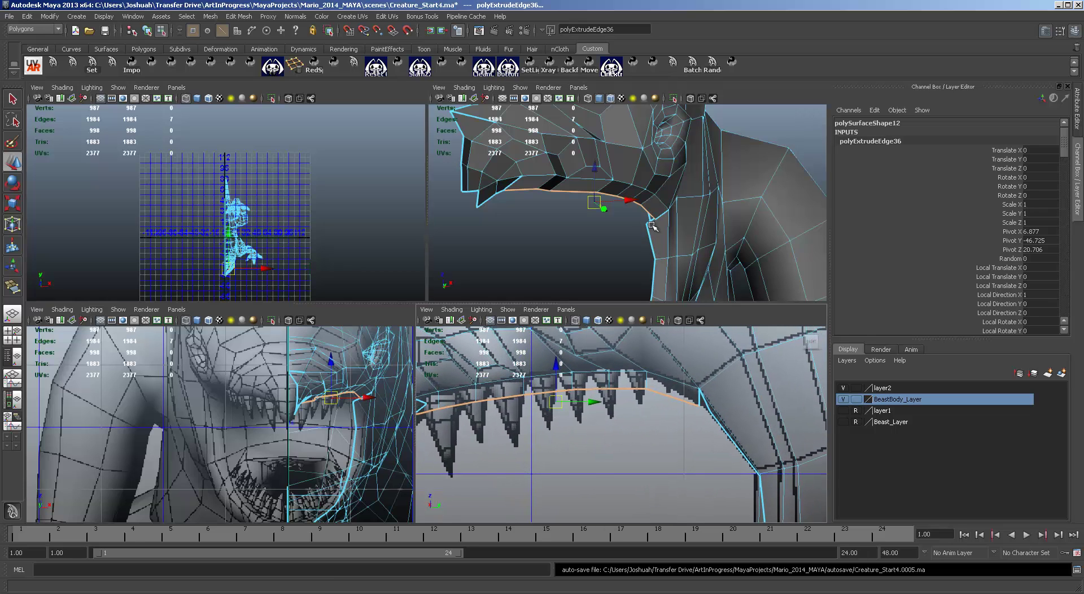
{"action": "left_click_drag", "start_coordinate": [587, 167], "coordinate": [591, 164]}
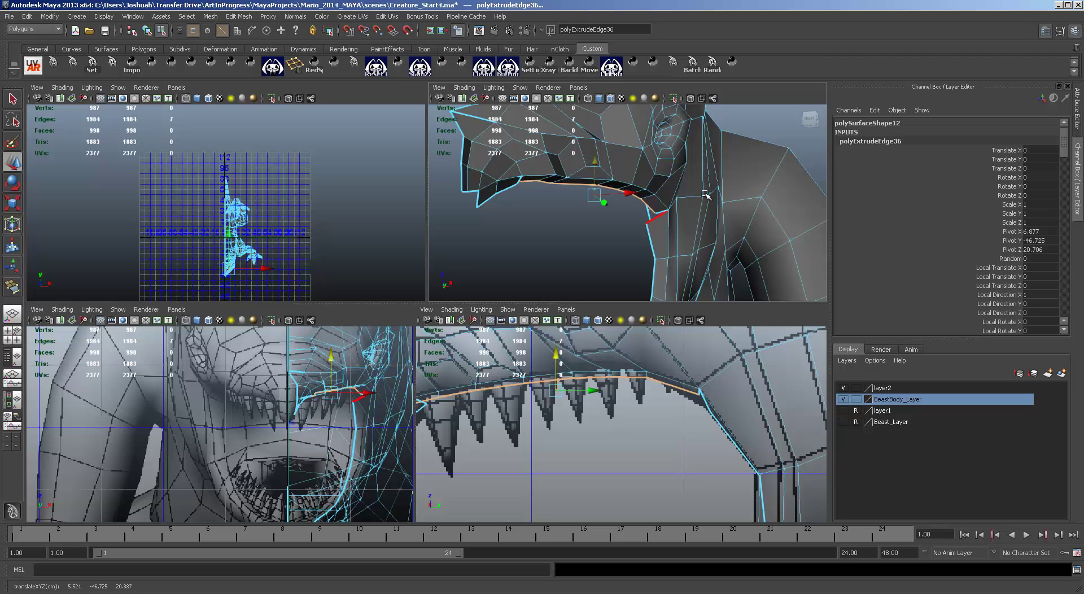
Snap the end vertices of the extruded lip strip onto the neighbouring border vertices at the mouth corner and the snout.
{"action": "key", "text": "F9"}
{"action": "left_click", "coordinate": [659, 215]}
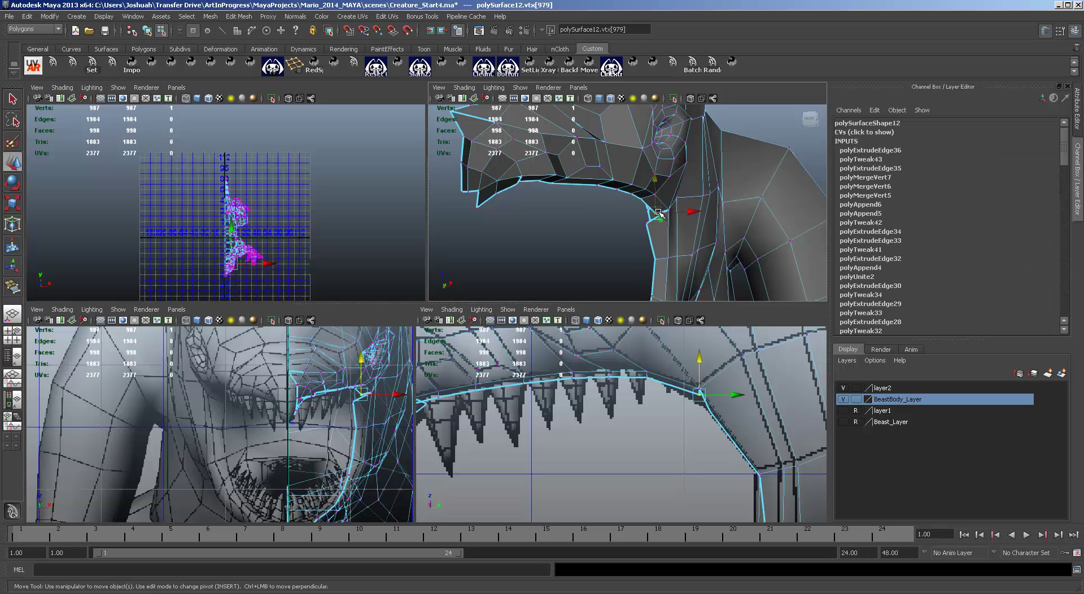
{"action": "key", "text": "v"}
{"action": "left_click_drag", "start_coordinate": [653, 213], "coordinate": [598, 232]}
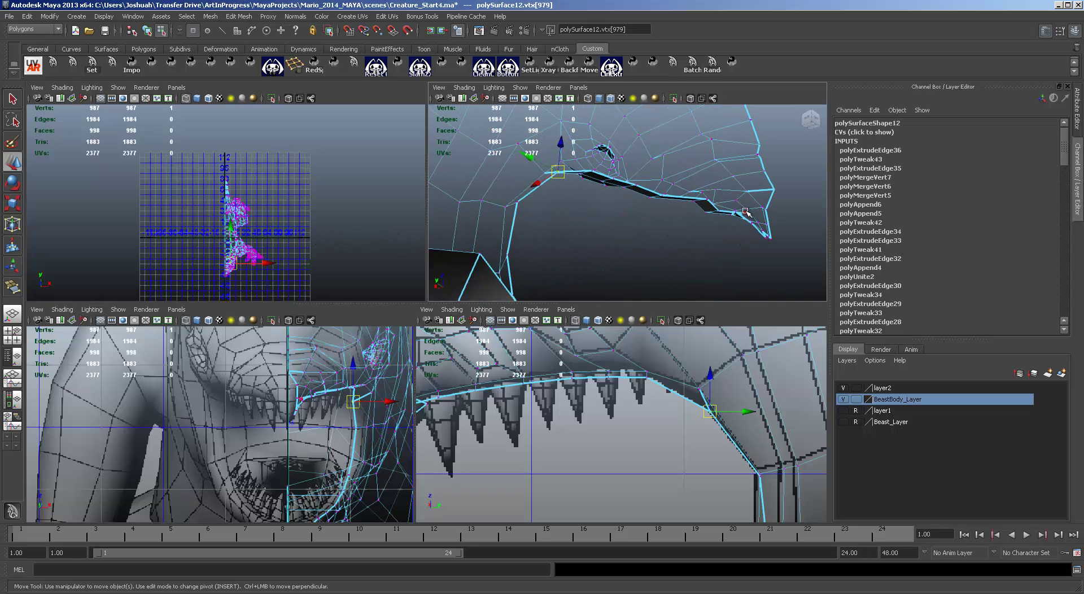
{"action": "left_click", "coordinate": [745, 213]}
{"action": "left_click_drag", "start_coordinate": [751, 221], "coordinate": [742, 220]}
{"action": "left_click_drag", "start_coordinate": [609, 240], "coordinate": [847, 249], "text": "alt"}
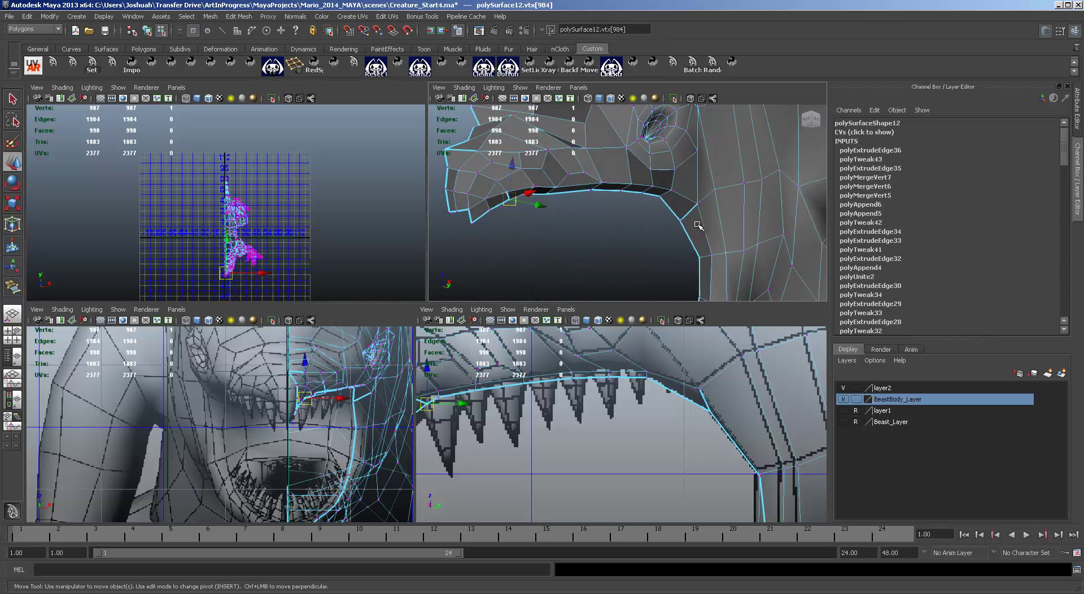
Merge the overlapping vertices across the head and jaw selection.
{"action": "scroll", "coordinate": [646, 274], "scroll_direction": "down", "scroll_amount": 7}
{"action": "left_click_drag", "start_coordinate": [667, 270], "coordinate": [532, 123]}
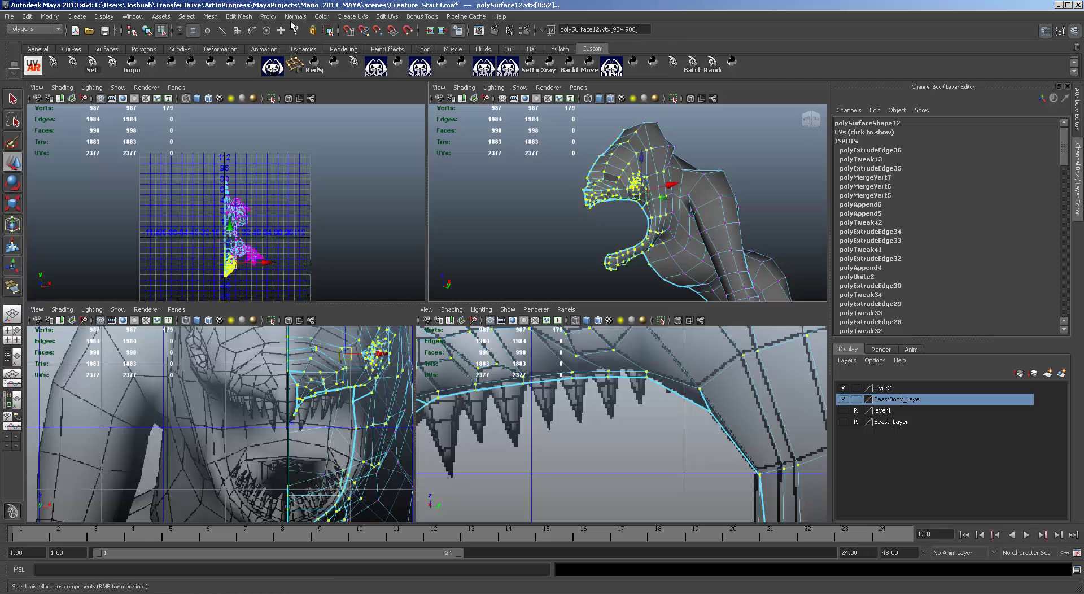
{"action": "left_click", "coordinate": [233, 18]}
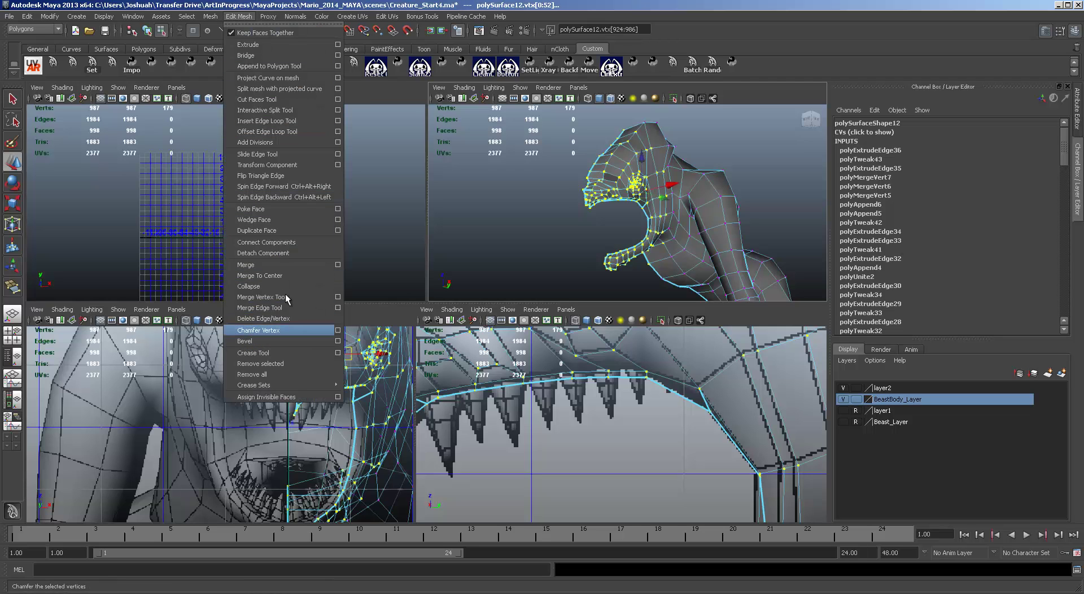
{"action": "left_click", "coordinate": [266, 264]}
{"action": "scroll", "coordinate": [657, 270], "scroll_direction": "up", "scroll_amount": 5}
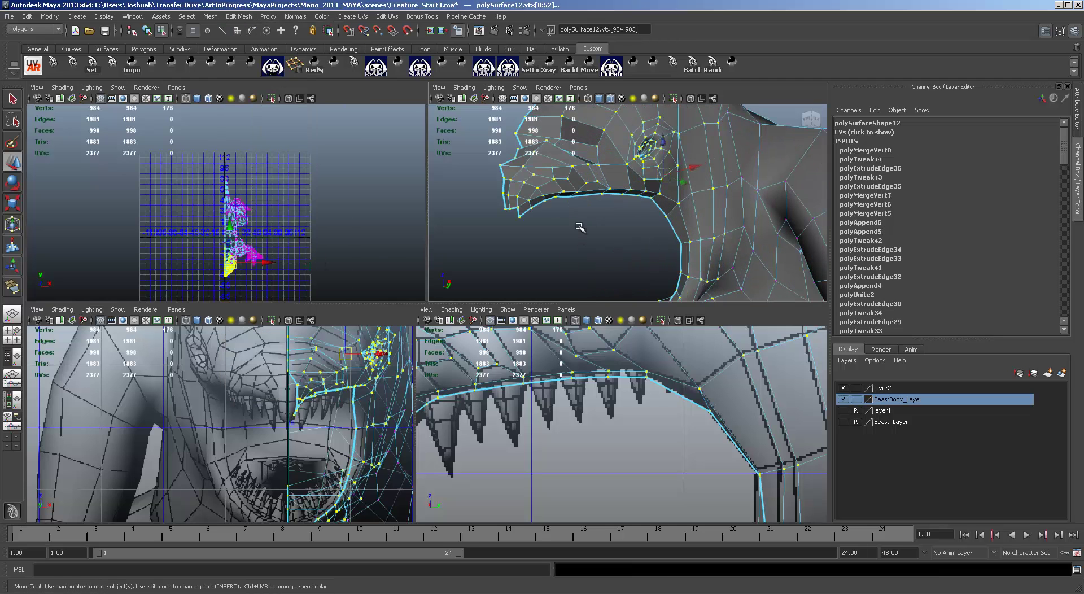
{"action": "mouse_move", "coordinate": [580, 227]}
{"action": "left_mouse_down", "text": "alt"}
{"action": "mouse_move", "coordinate": [604, 235]}
{"action": "mouse_move", "coordinate": [569, 278]}
{"action": "mouse_move", "coordinate": [601, 271]}
{"action": "mouse_move", "coordinate": [578, 246]}
{"action": "left_mouse_up", "text": "alt"}
Extrude the two open border edges under the snout tip downward in the side view, following the reference.
{"action": "key", "text": "space"}
{"action": "scroll", "coordinate": [494, 398], "scroll_direction": "down", "scroll_amount": 3}
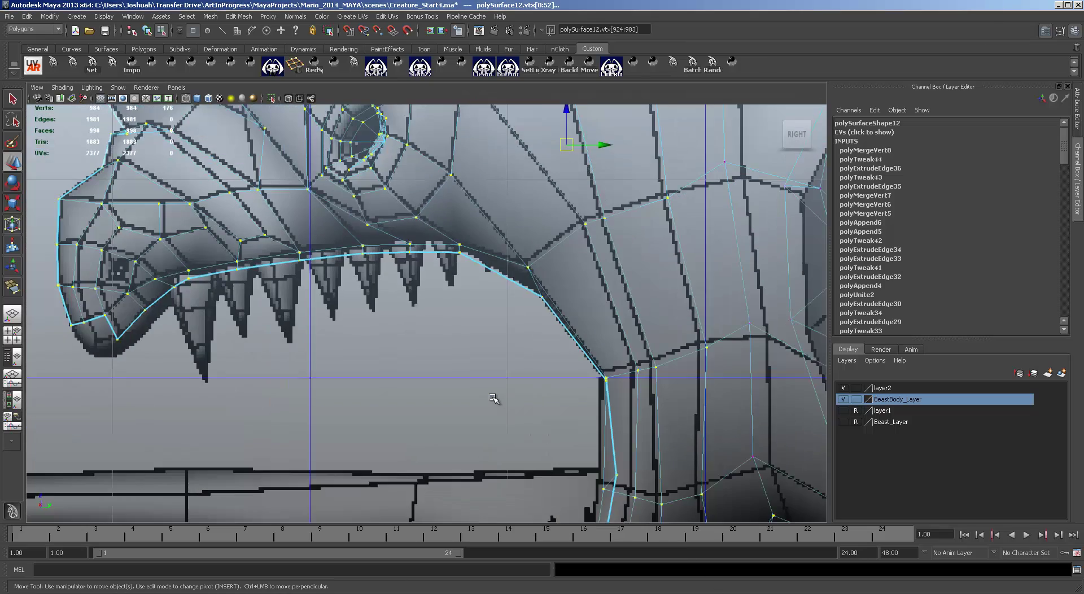
{"action": "scroll", "coordinate": [494, 399], "scroll_direction": "down", "scroll_amount": 1}
{"action": "middle_click_drag", "start_coordinate": [314, 356], "coordinate": [585, 388], "text": "alt"}
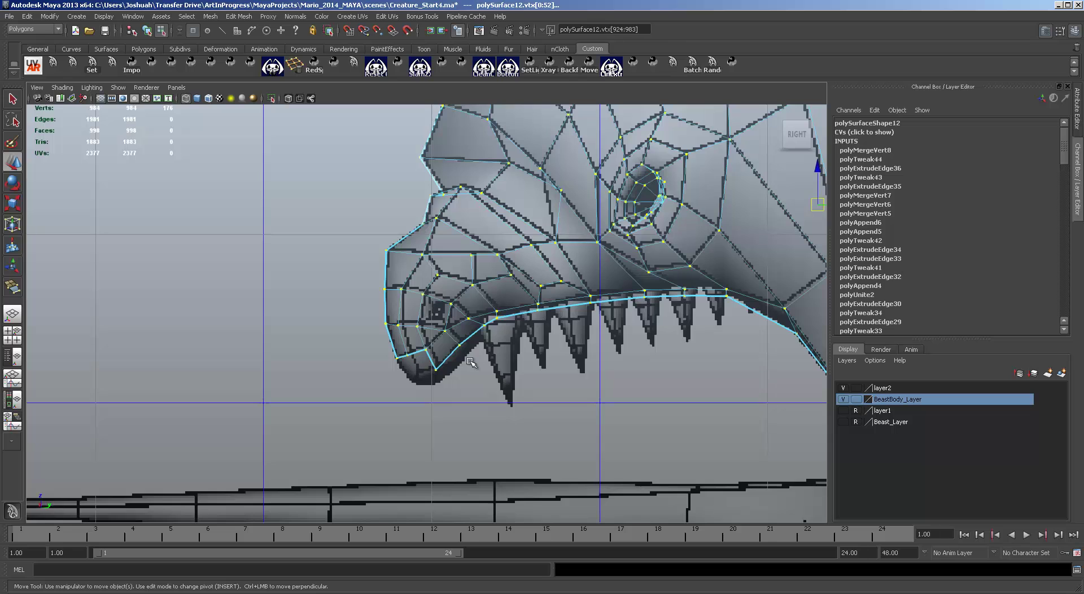
{"action": "scroll", "coordinate": [470, 362], "scroll_direction": "up", "scroll_amount": 3}
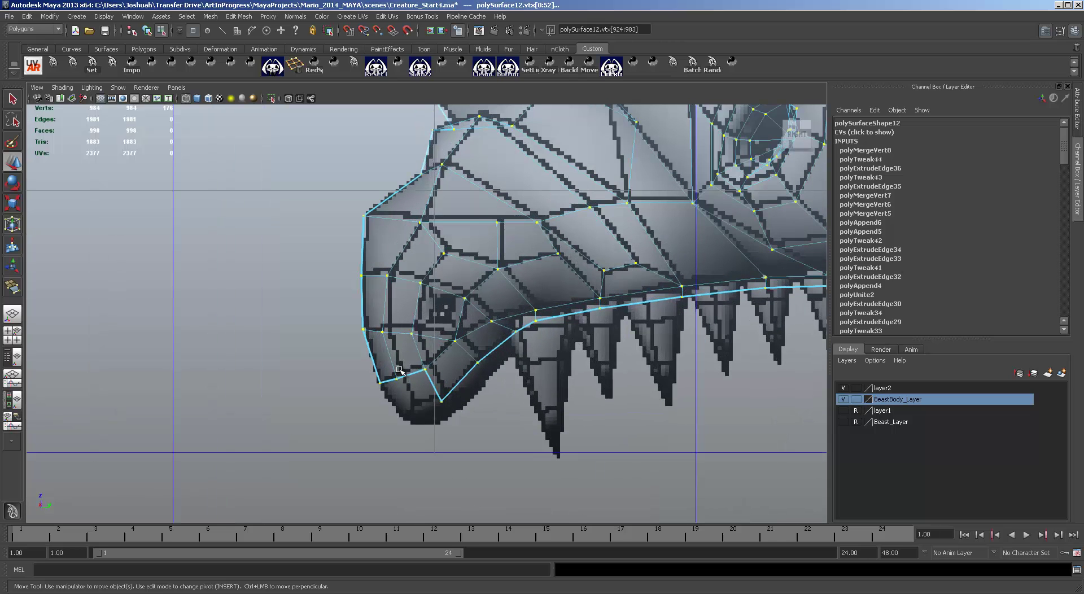
{"action": "scroll", "coordinate": [602, 370], "scroll_direction": "down", "scroll_amount": 5}
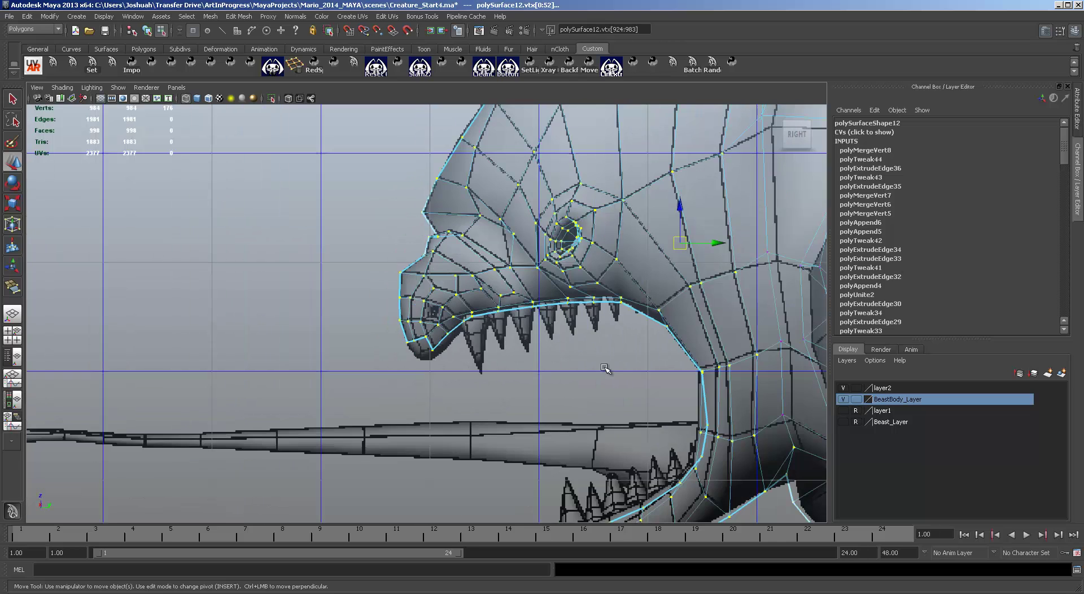
{"action": "middle_click_drag", "start_coordinate": [656, 339], "coordinate": [590, 350], "text": "alt"}
{"action": "scroll", "coordinate": [589, 350], "scroll_direction": "up", "scroll_amount": 4}
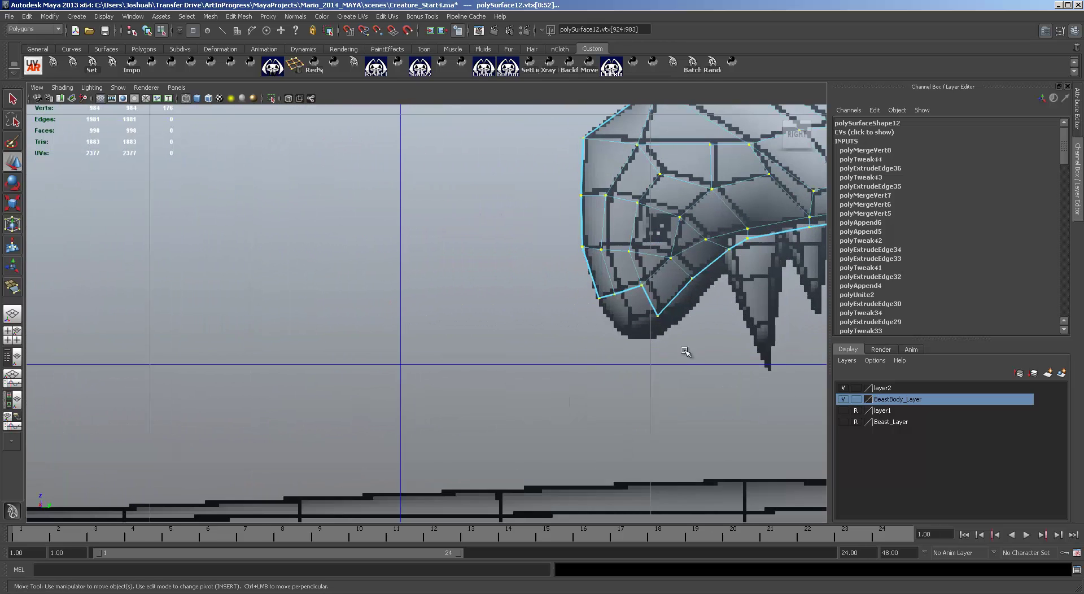
{"action": "key", "text": "F10"}
{"action": "left_click", "coordinate": [623, 291]}
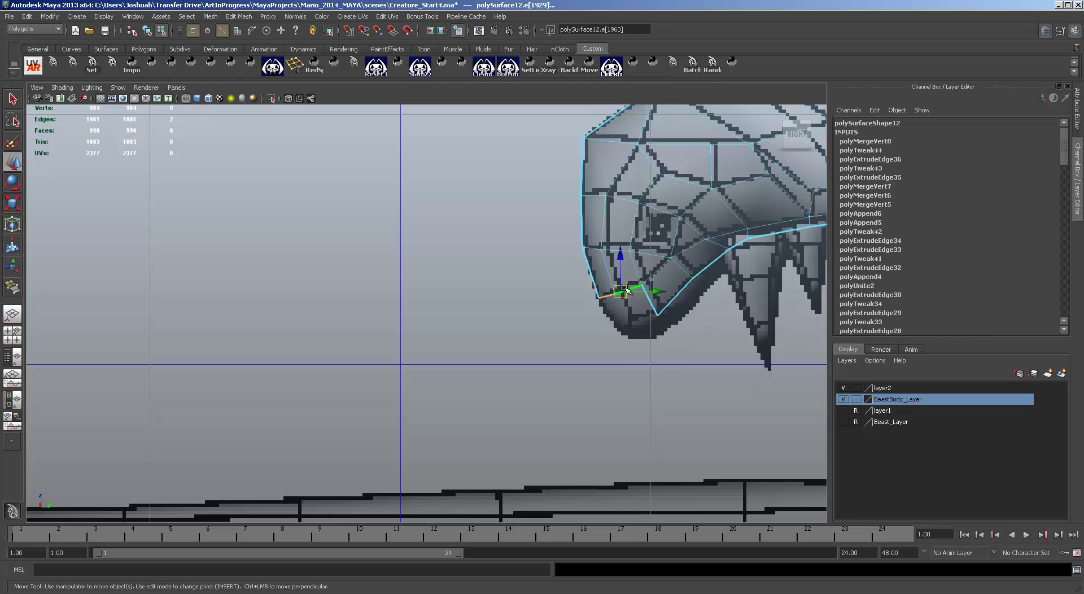
{"action": "right_click_drag", "start_coordinate": [625, 289], "coordinate": [615, 260], "text": "shift"}
{"action": "key", "text": "w"}
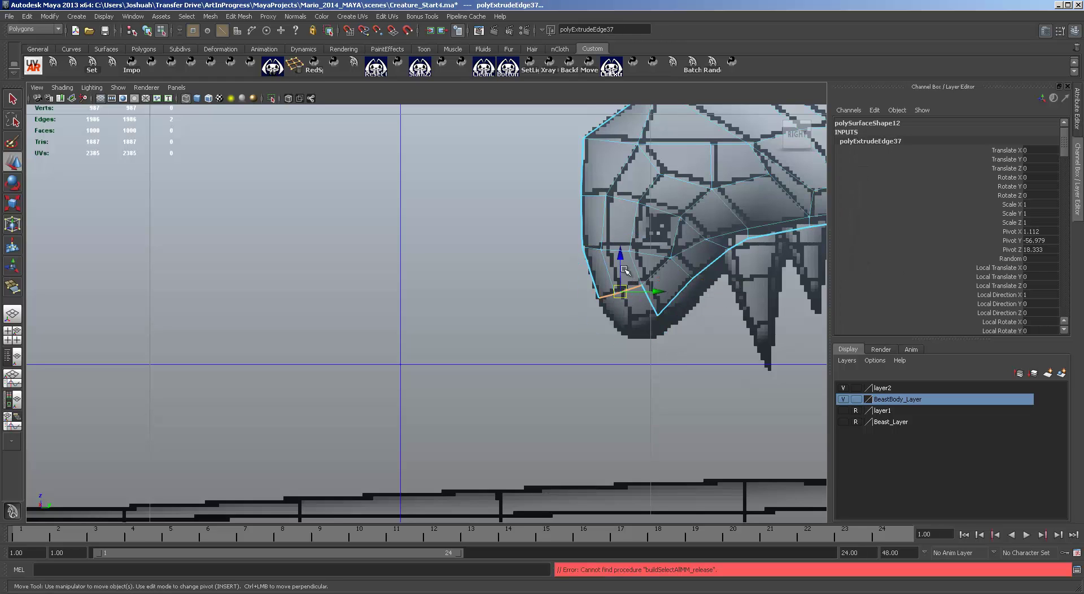
{"action": "left_click_drag", "start_coordinate": [618, 264], "coordinate": [651, 329]}
Reposition the vertices of the new snout-tip strip to fit the rounded outline of the reference.
{"action": "key", "text": "F9"}
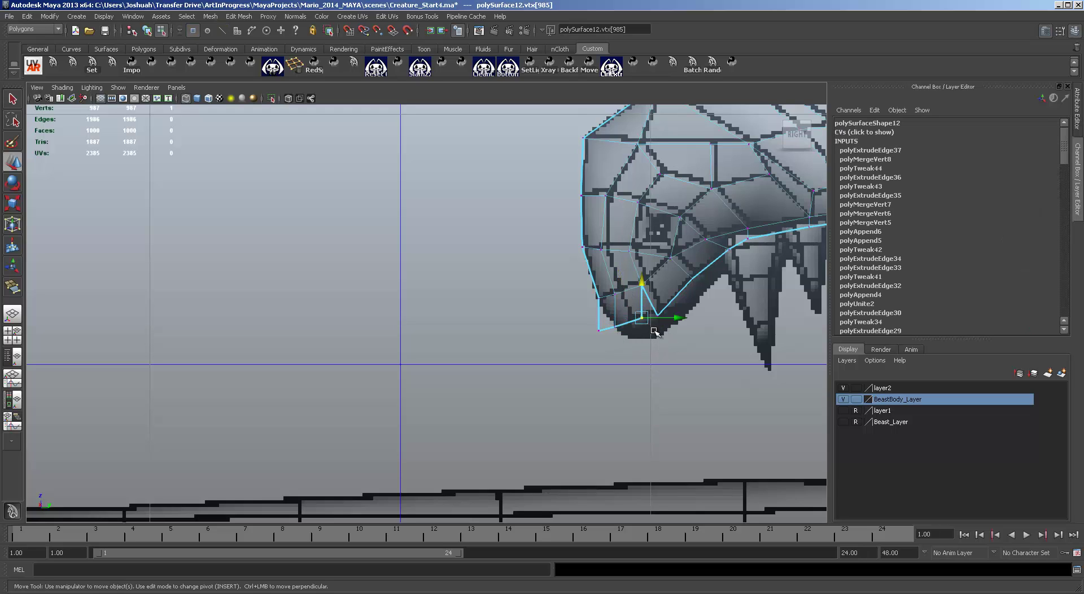
{"action": "left_click", "coordinate": [617, 327]}
{"action": "mouse_move", "coordinate": [619, 327]}
{"action": "left_mouse_down"}
{"action": "mouse_move", "coordinate": [638, 315]}
{"action": "mouse_move", "coordinate": [613, 339]}
{"action": "mouse_move", "coordinate": [623, 334]}
{"action": "left_mouse_up"}
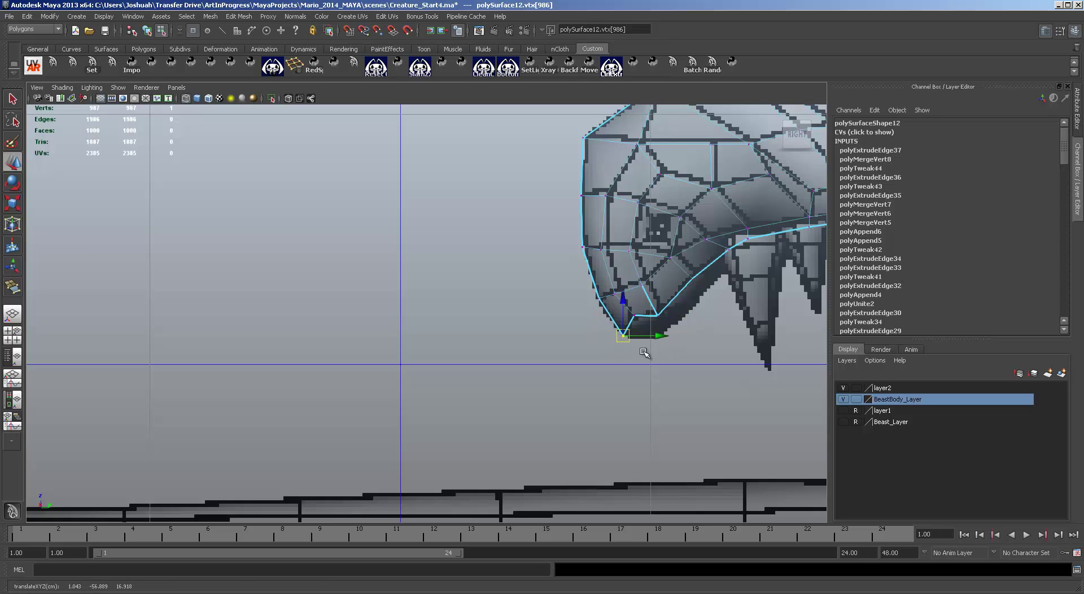
Examine the snout tip and open mouth in the perspective and front views against the reference.
{"action": "key", "text": "space"}
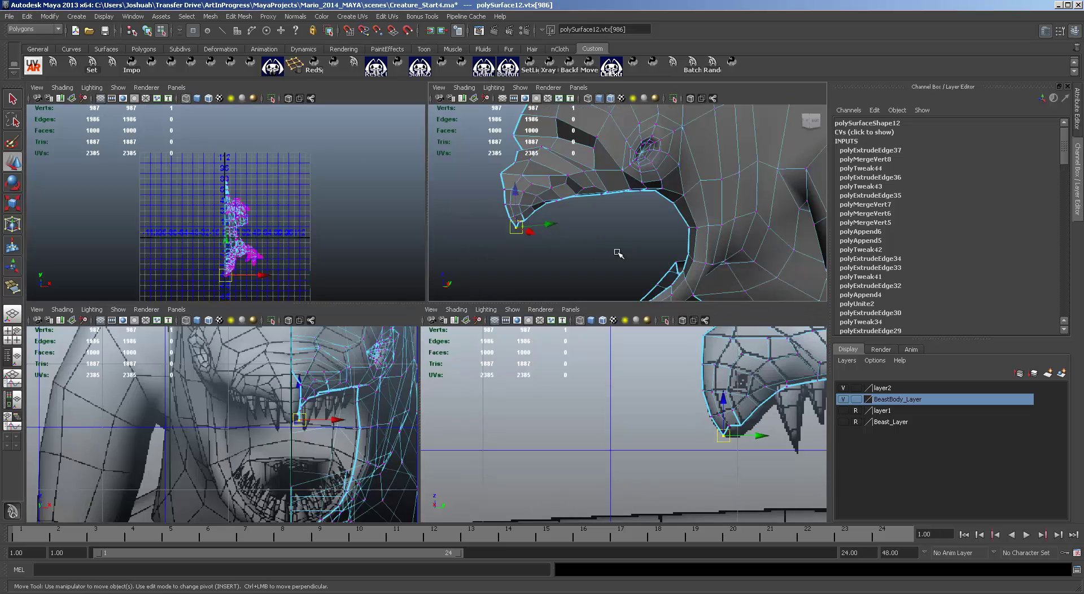
{"action": "key", "text": "space"}
{"action": "left_click_drag", "start_coordinate": [612, 254], "coordinate": [666, 221], "text": "alt"}
{"action": "scroll", "coordinate": [525, 395], "scroll_direction": "down", "scroll_amount": 5}
{"action": "middle_click_drag", "start_coordinate": [534, 394], "coordinate": [677, 303], "text": "alt"}
{"action": "left_click_drag", "start_coordinate": [678, 303], "coordinate": [619, 346], "text": "alt"}
{"action": "key", "text": "space"}
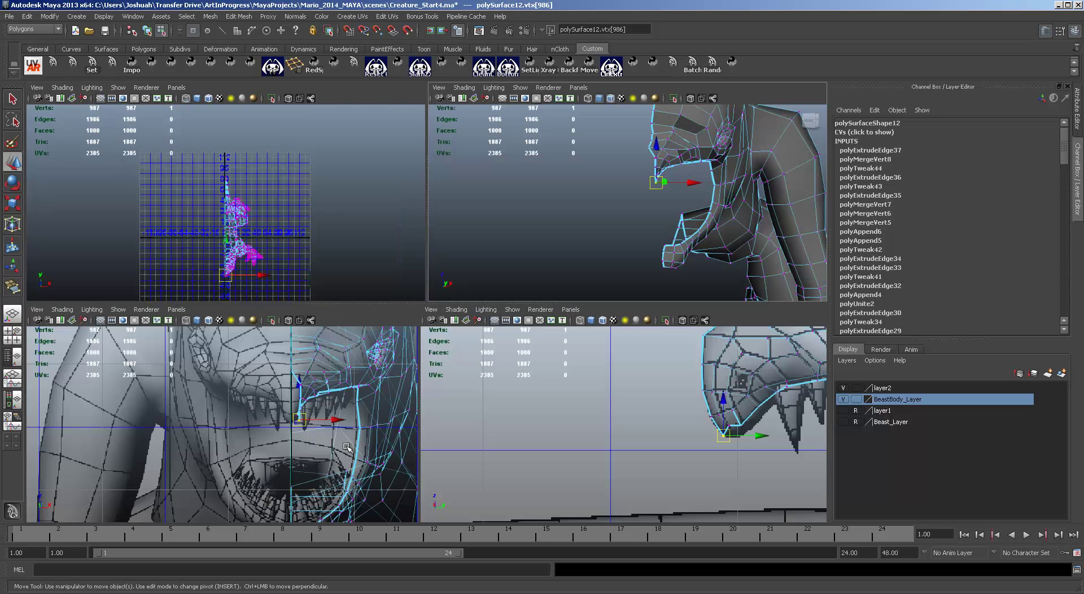
{"action": "key", "text": "space"}
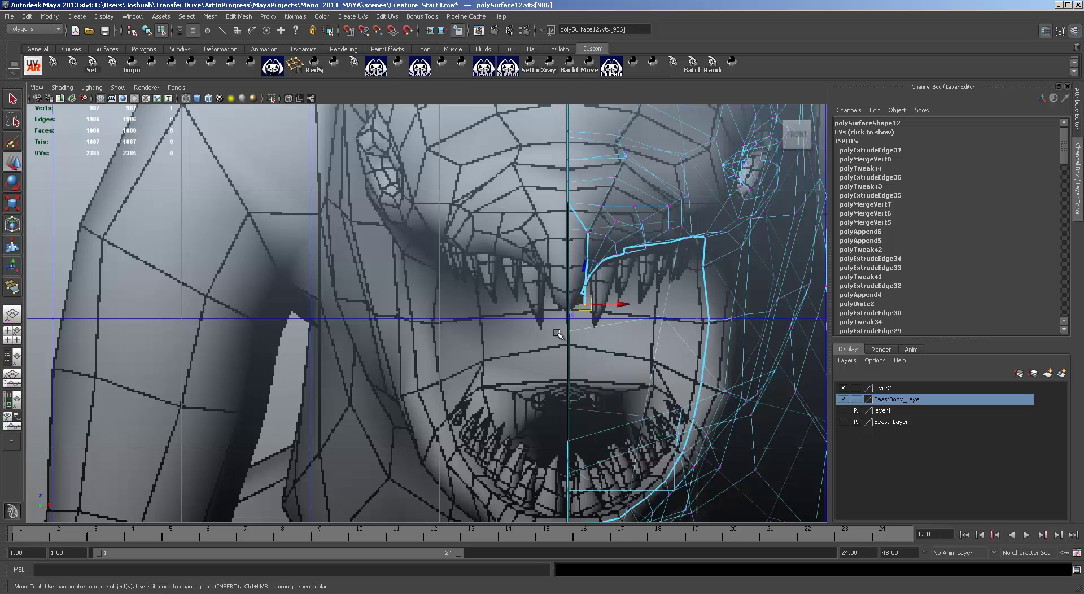
{"action": "key", "text": "space"}
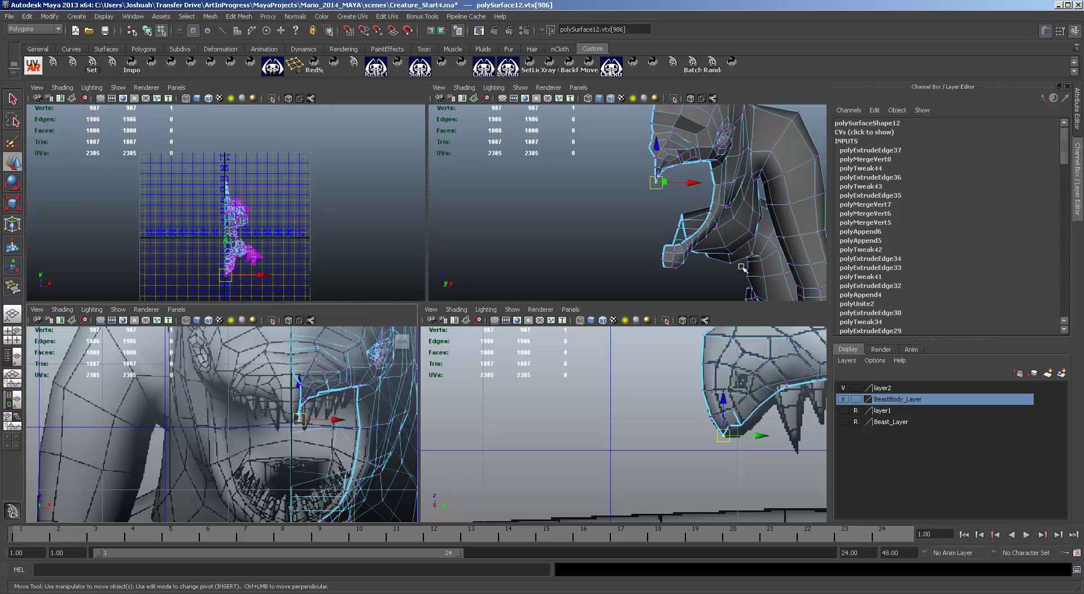
Try to extrude the whole open border edge run around the inside of the mouth.
{"action": "key", "text": "F10"}
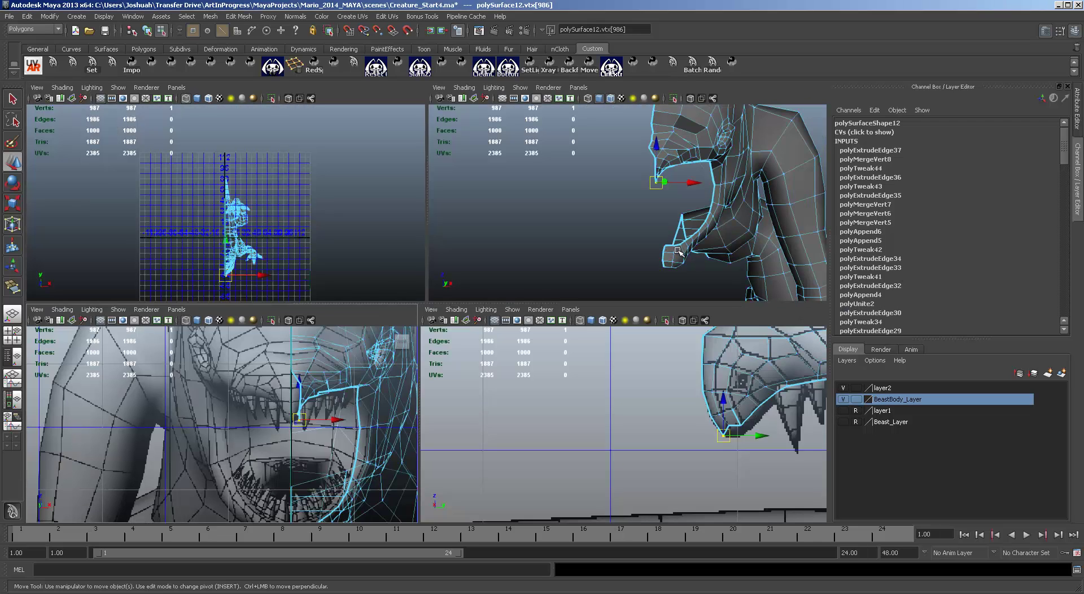
{"action": "left_click", "coordinate": [679, 245]}
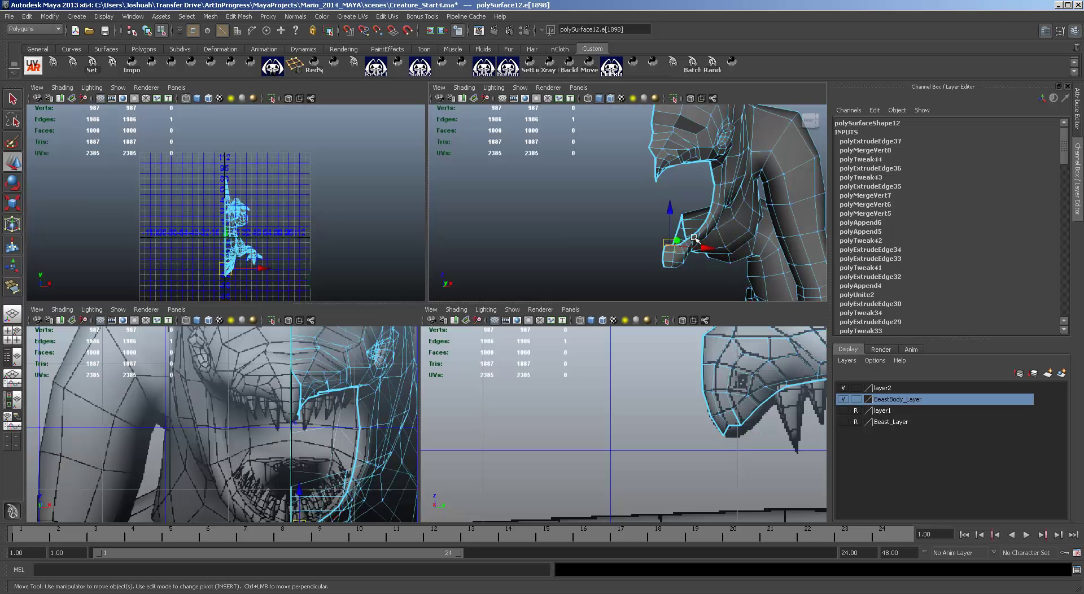
{"action": "left_click_drag", "start_coordinate": [703, 231], "coordinate": [618, 150], "text": "alt"}
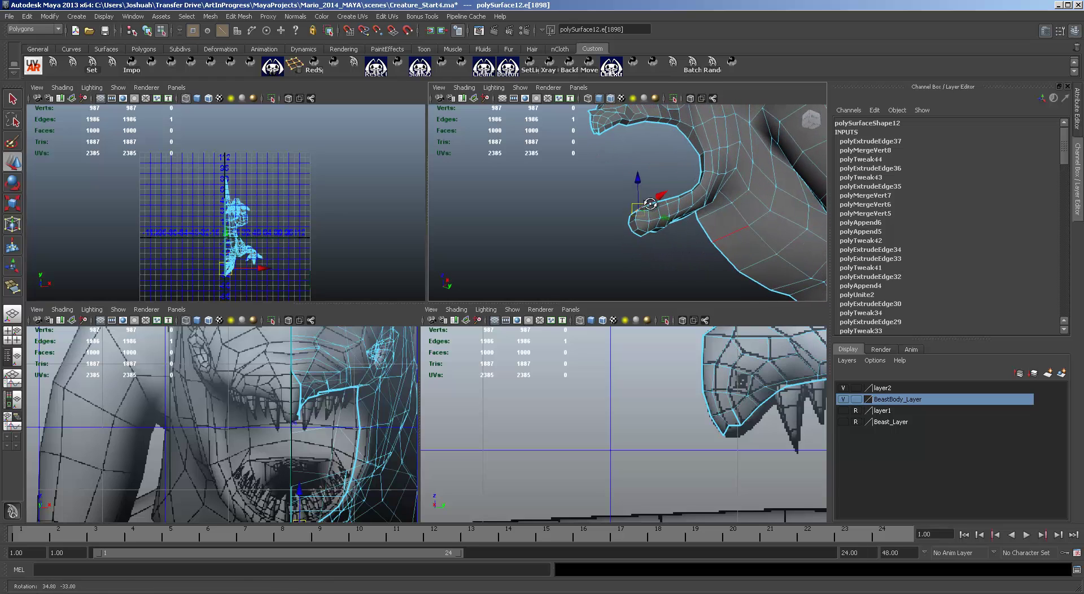
{"action": "double_click", "coordinate": [603, 134]}
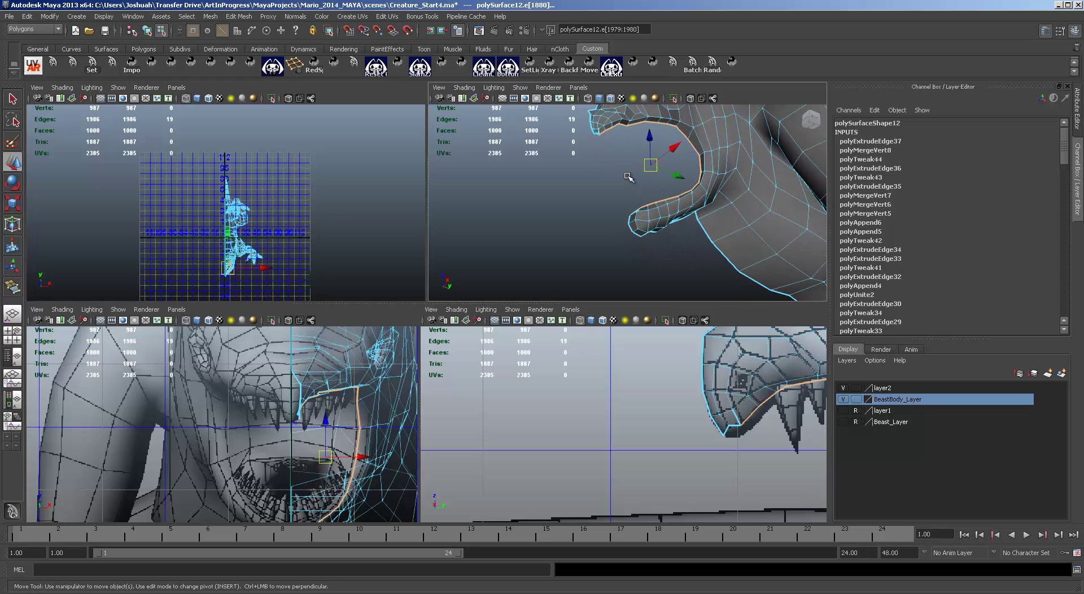
{"action": "key", "text": "ctrl+e"}
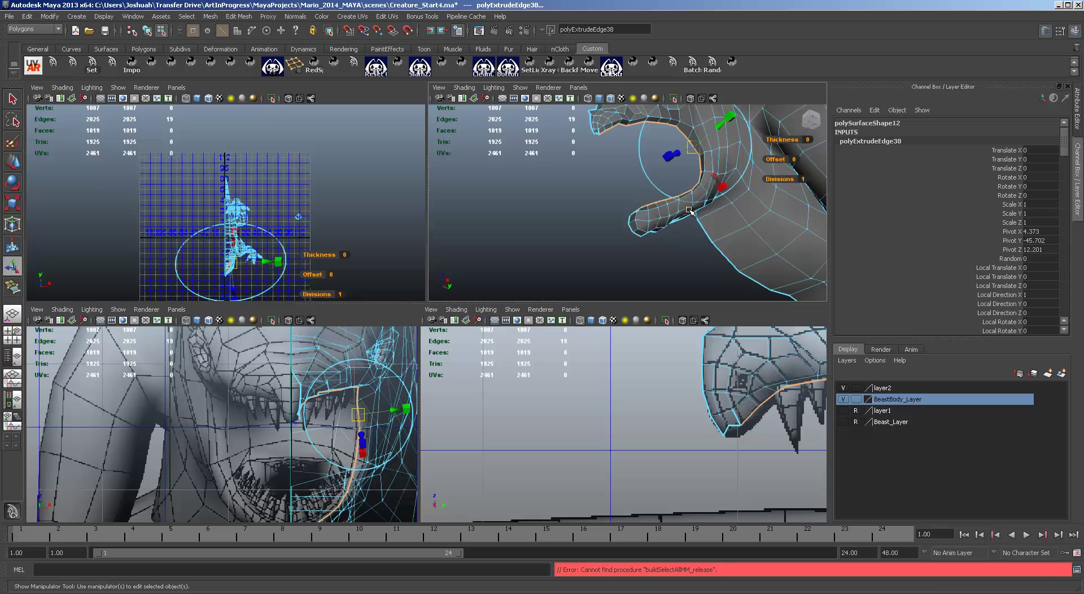
{"action": "key", "text": "w"}
{"action": "left_click_drag", "start_coordinate": [624, 278], "coordinate": [627, 306], "text": "alt"}
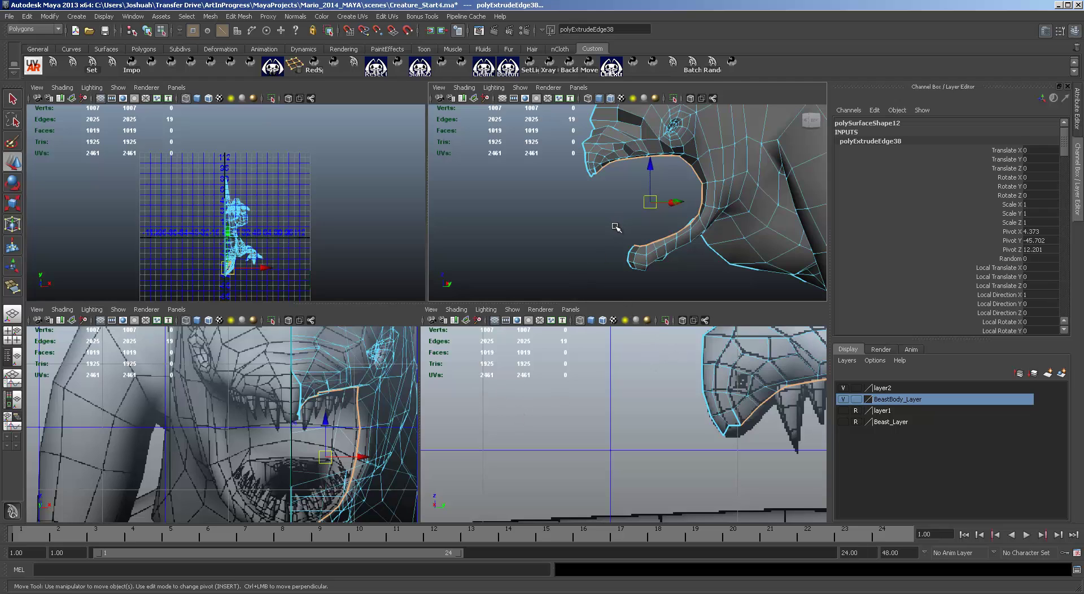
{"action": "key", "text": "ctrl+z"}
{"action": "key", "text": "ctrl+z"}
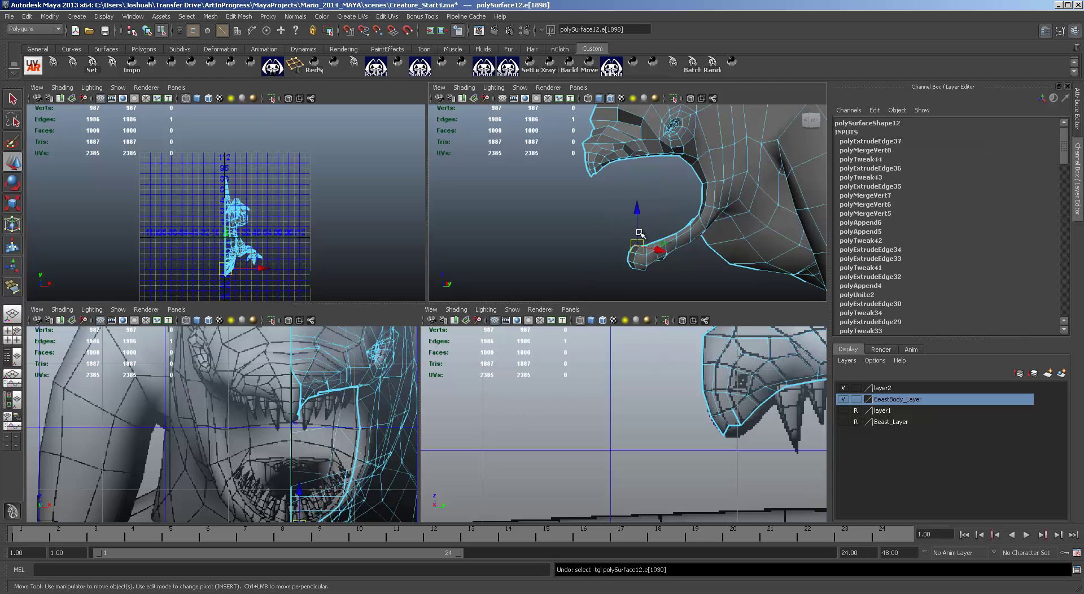
Select the open border edges from the upper lip around to the lower jaw and extrude them inward toward the centre line.
{"action": "left_click_drag", "start_coordinate": [712, 225], "coordinate": [726, 206], "text": "alt"}
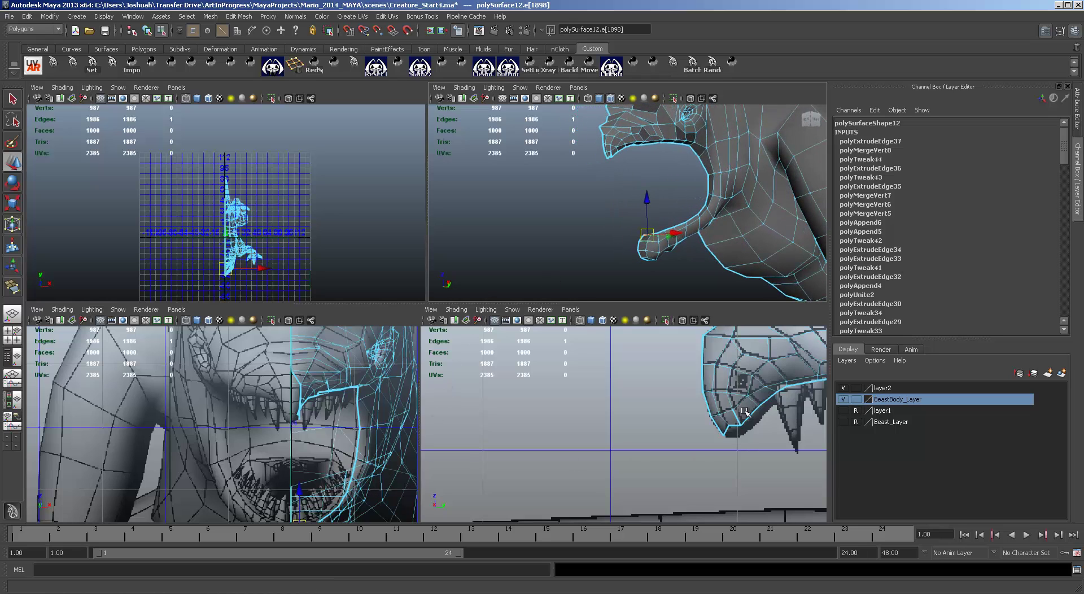
{"action": "left_click_drag", "start_coordinate": [695, 192], "coordinate": [639, 134], "text": "alt"}
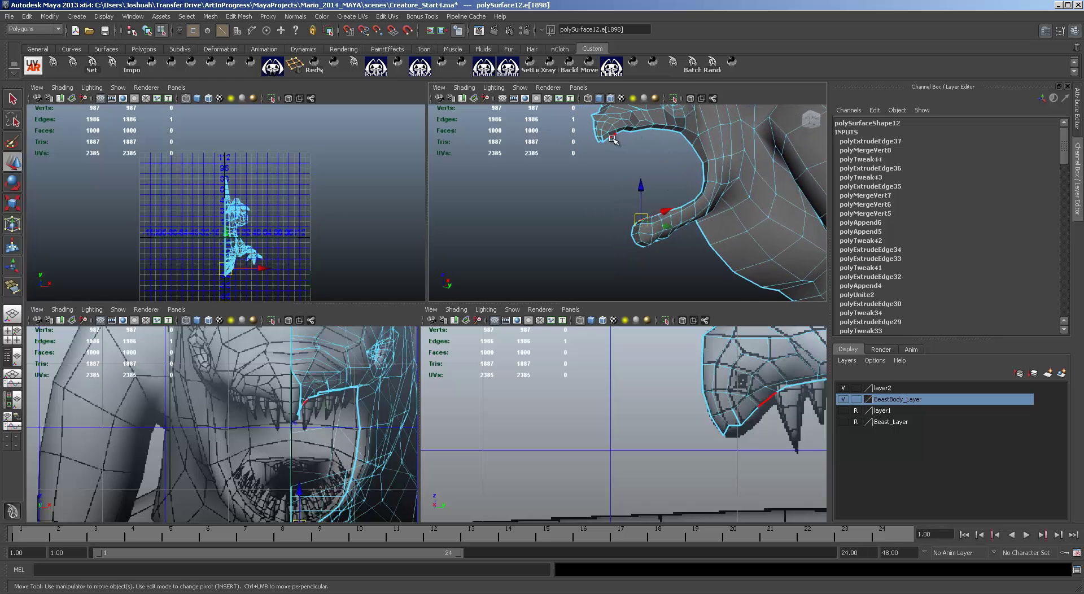
{"action": "left_click", "coordinate": [612, 138]}
{"action": "left_click_drag", "start_coordinate": [680, 224], "coordinate": [654, 247], "text": "alt"}
{"action": "double_click", "coordinate": [654, 241]}
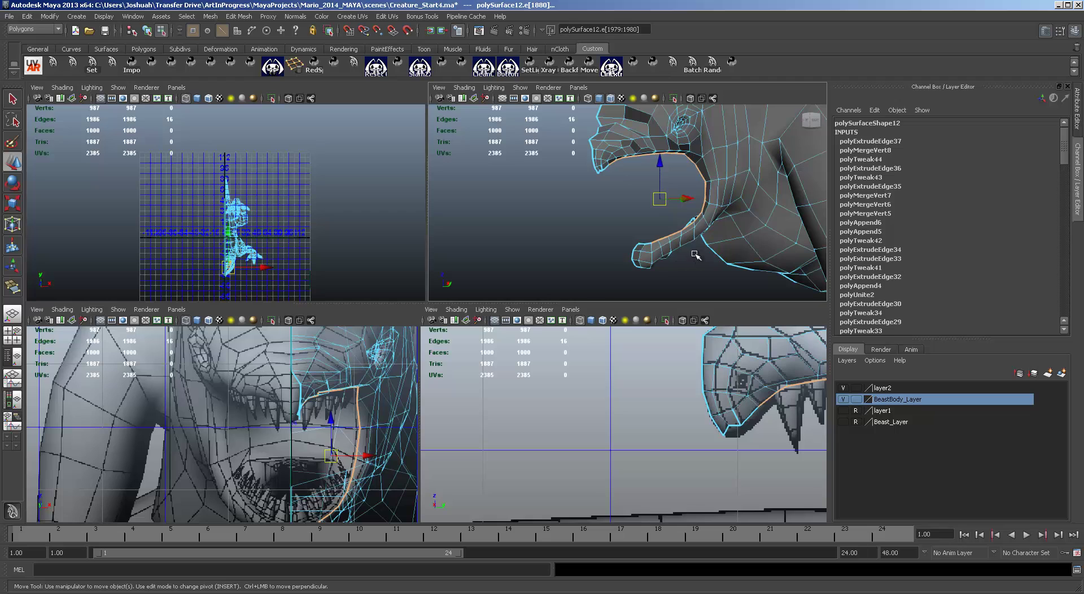
{"action": "left_click_drag", "start_coordinate": [656, 246], "coordinate": [706, 150], "text": "alt"}
{"action": "key", "text": "w"}
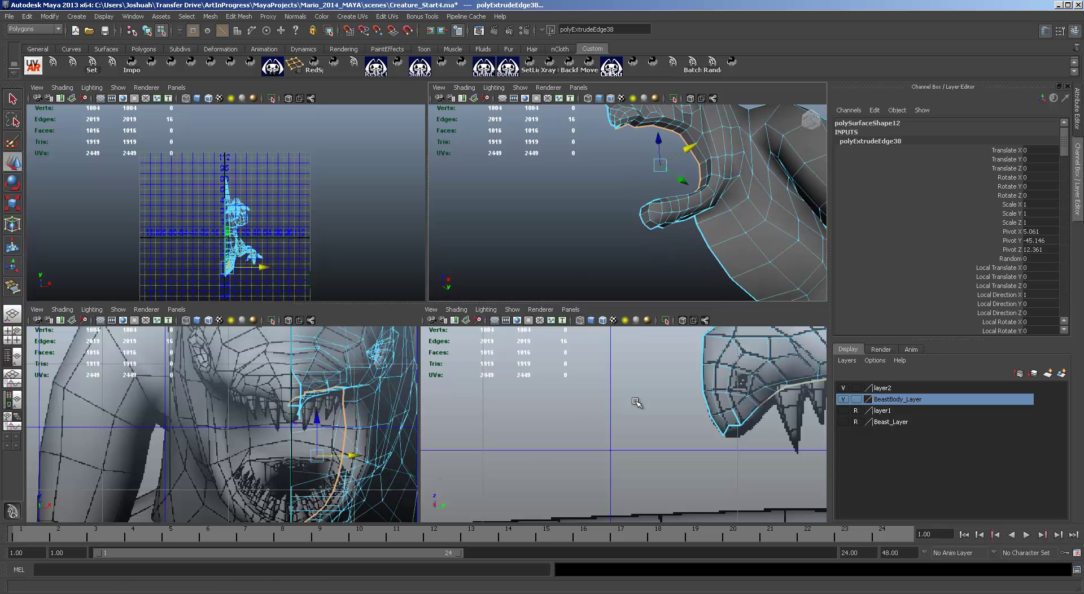
Extrude the inner mouth border again in the front view and flatten the new edges onto the centre line at X 0.
{"action": "key", "text": "space"}
{"action": "scroll", "coordinate": [669, 408], "scroll_direction": "down", "scroll_amount": 6}
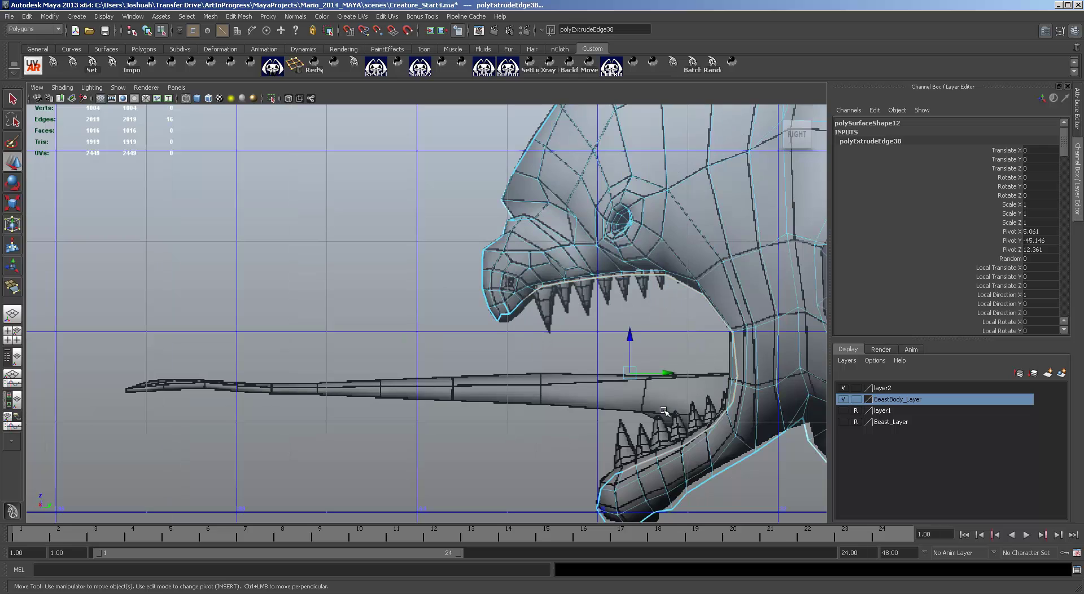
{"action": "key", "text": "space"}
{"action": "key", "text": "space"}
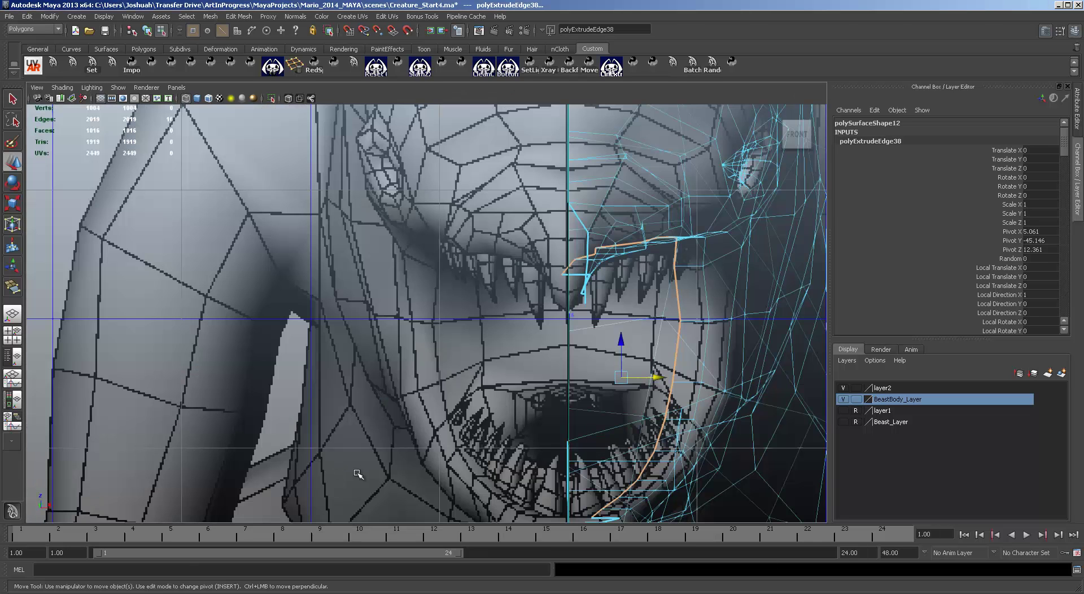
{"action": "middle_click_drag", "start_coordinate": [644, 440], "coordinate": [652, 346], "text": "alt"}
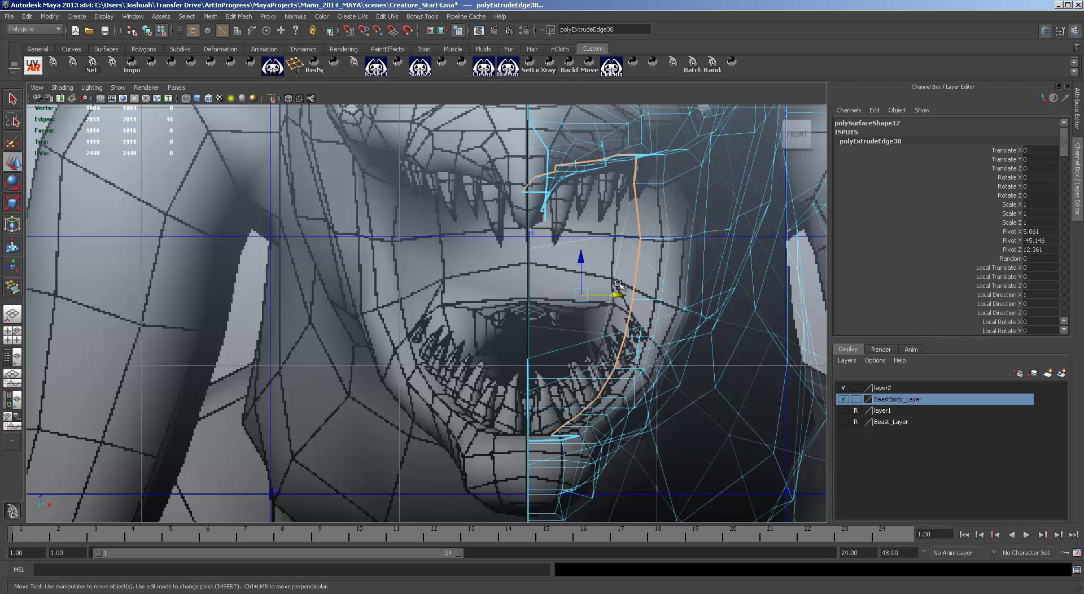
{"action": "key", "text": "ctrl+e"}
{"action": "key", "text": "w"}
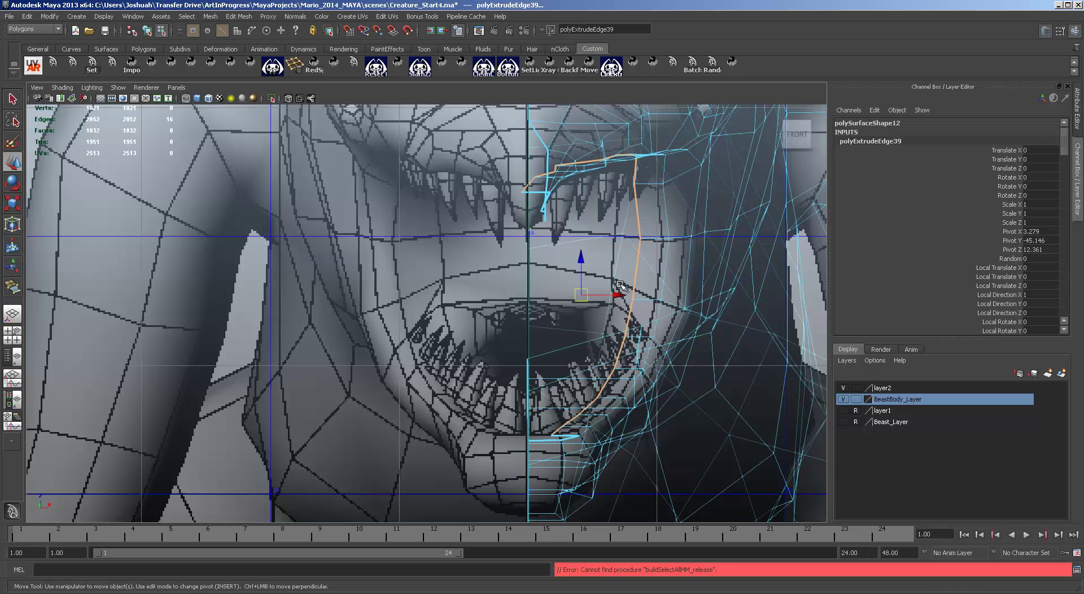
{"action": "left_click_drag", "start_coordinate": [619, 293], "coordinate": [569, 299]}
{"action": "key", "text": "r"}
{"action": "key", "text": "w"}
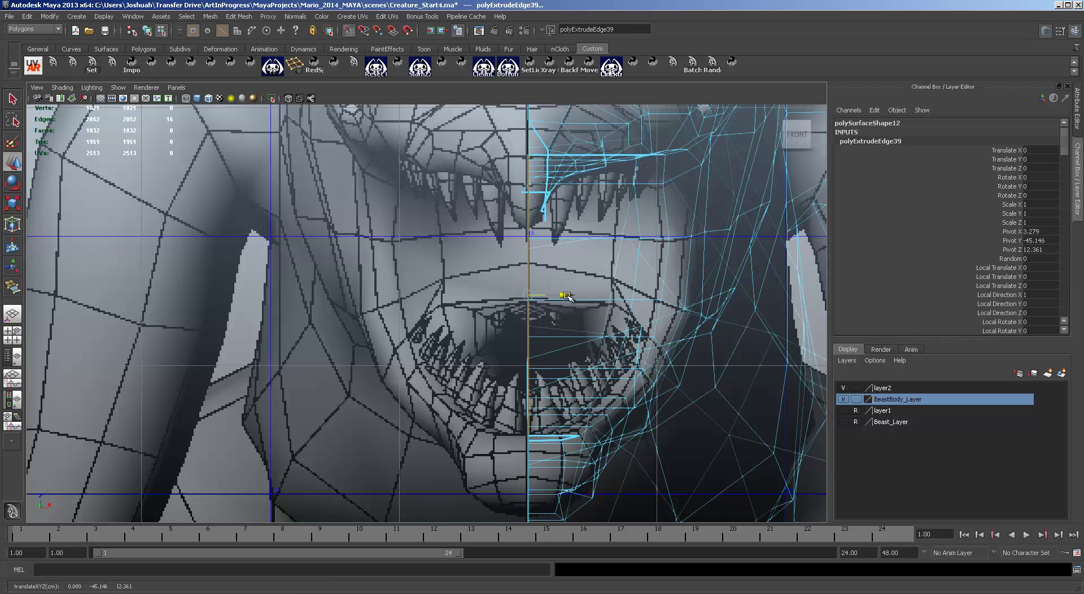
{"action": "key", "text": "space"}
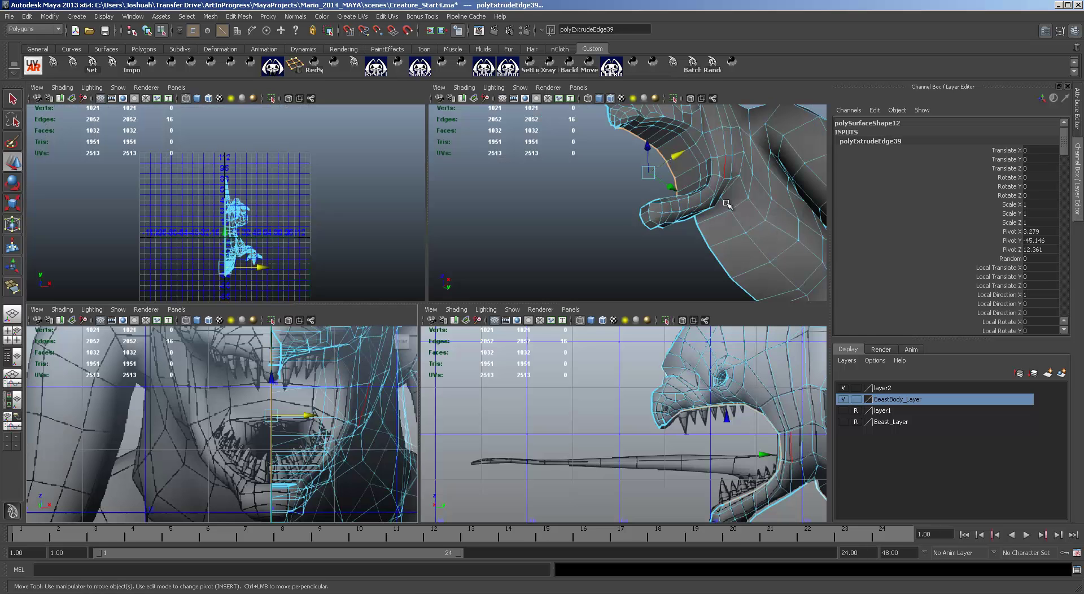
Flatten the middle edge loop of the new mouth interior across its width, tilt it and shift it slightly outward.
{"action": "left_click_drag", "start_coordinate": [704, 194], "coordinate": [689, 234], "text": "alt"}
{"action": "left_click", "coordinate": [695, 225]}
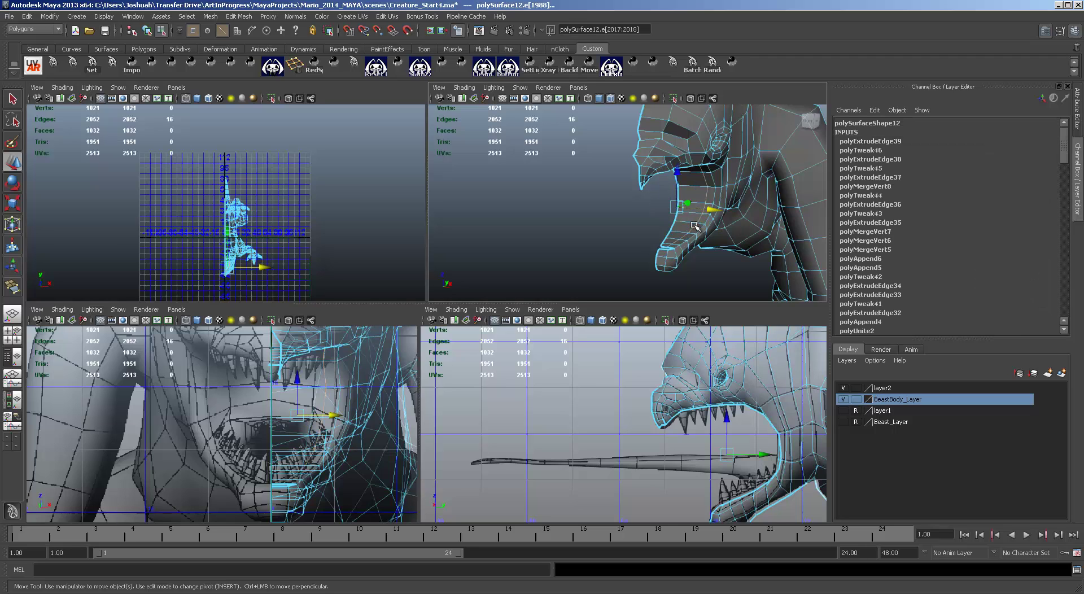
{"action": "left_click_drag", "start_coordinate": [331, 413], "coordinate": [287, 411]}
{"action": "key", "text": "r"}
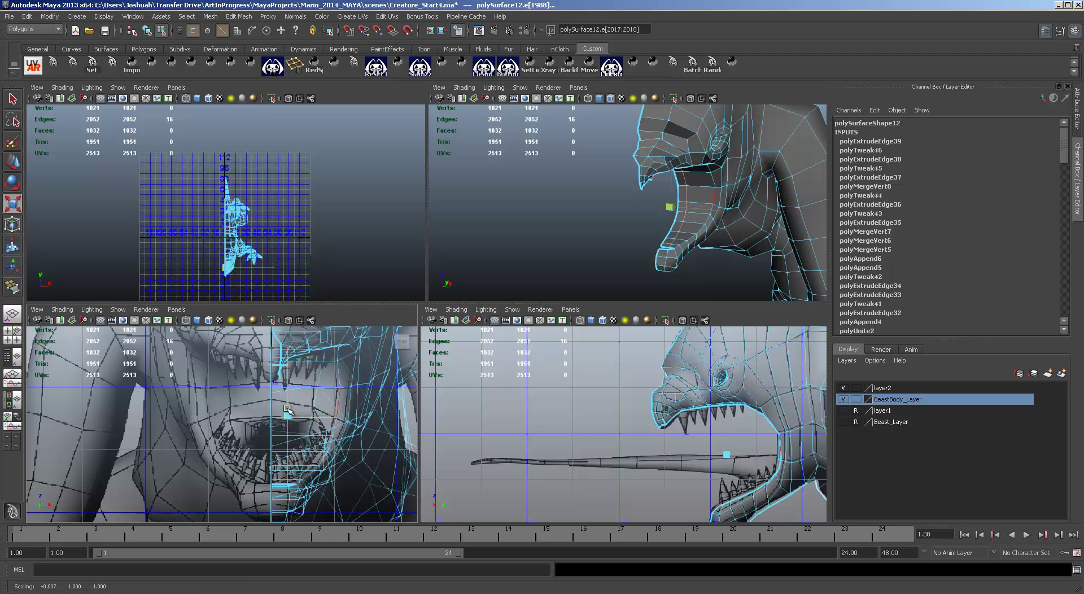
{"action": "key", "text": "e"}
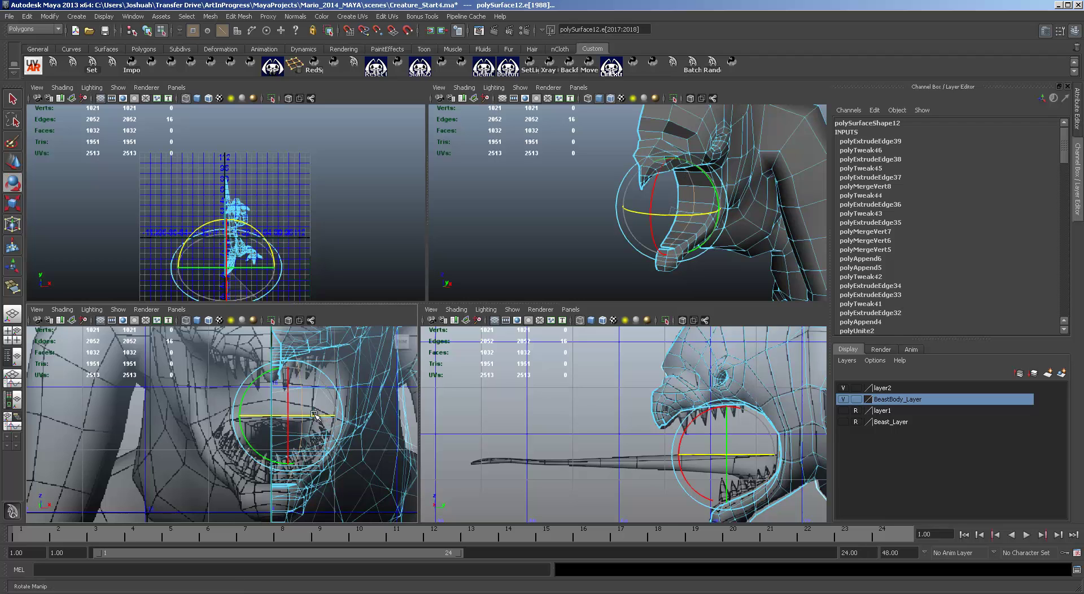
{"action": "key", "text": "w"}
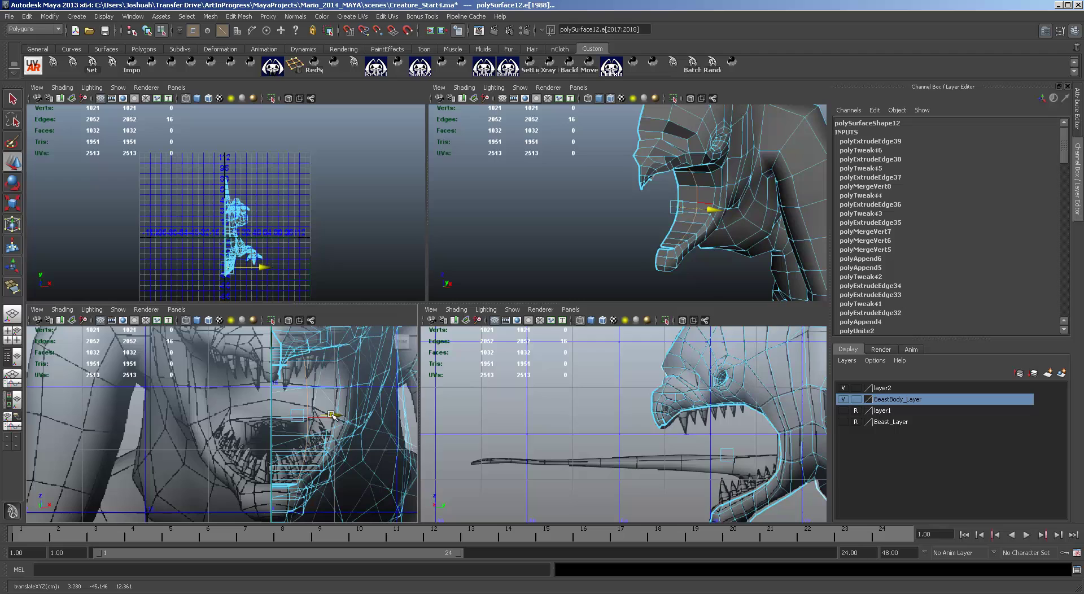
{"action": "key", "text": "e"}
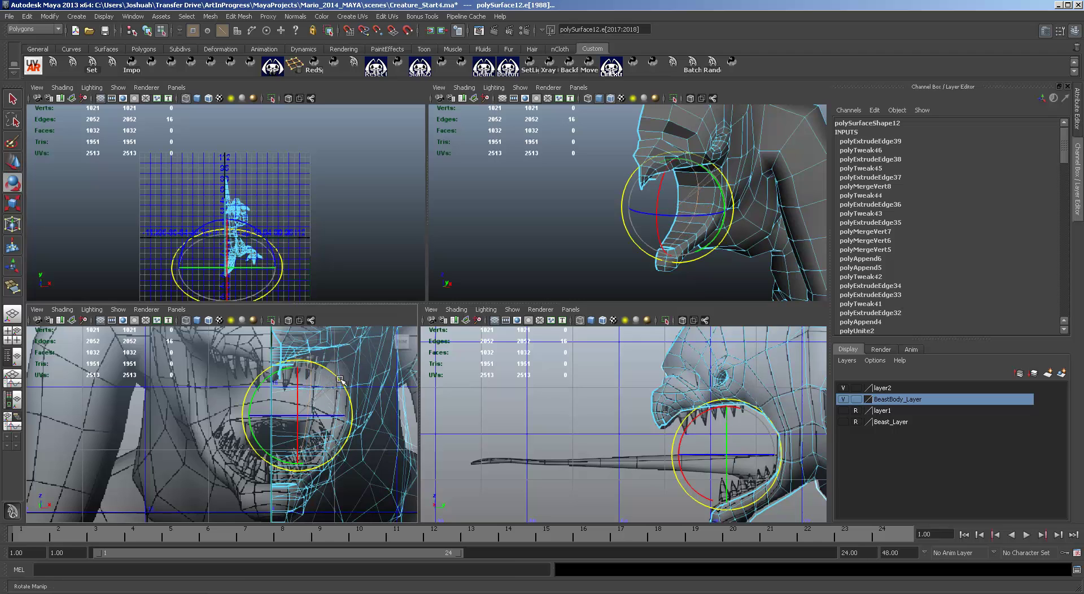
{"action": "key", "text": "w"}
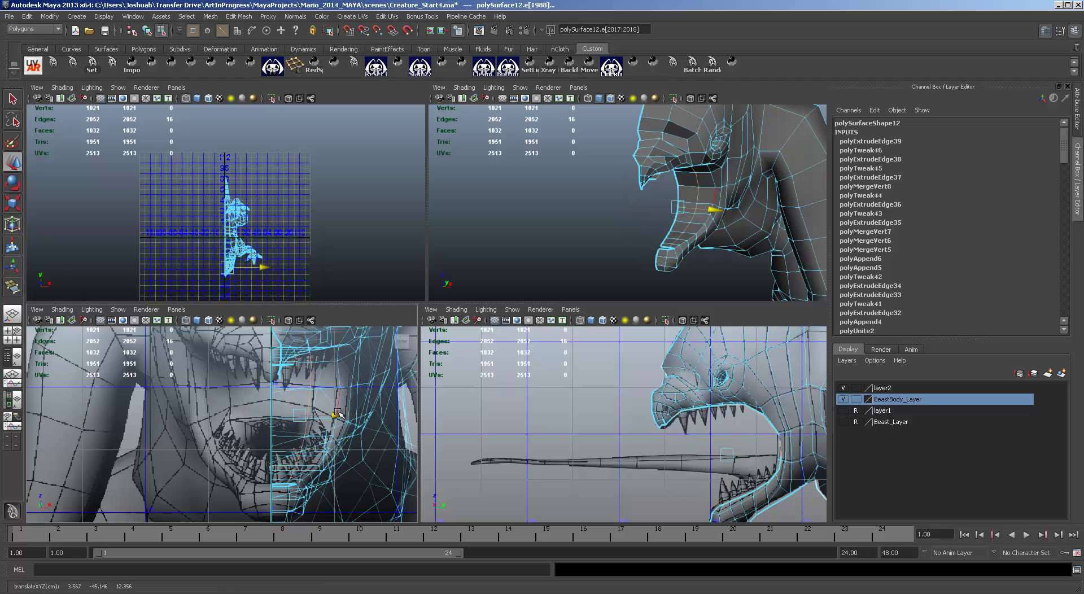
Move the middle-loop vertices near the upper snout tip inward one by one to even out the palate strip.
{"action": "key", "text": "space"}
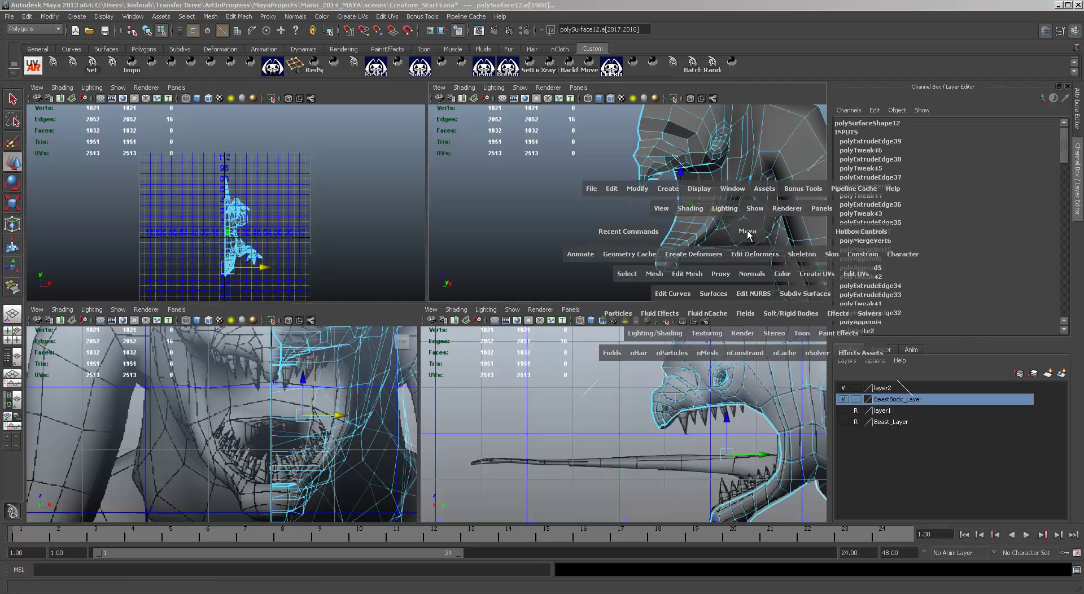
{"action": "left_click_drag", "start_coordinate": [620, 373], "coordinate": [564, 312], "text": "alt"}
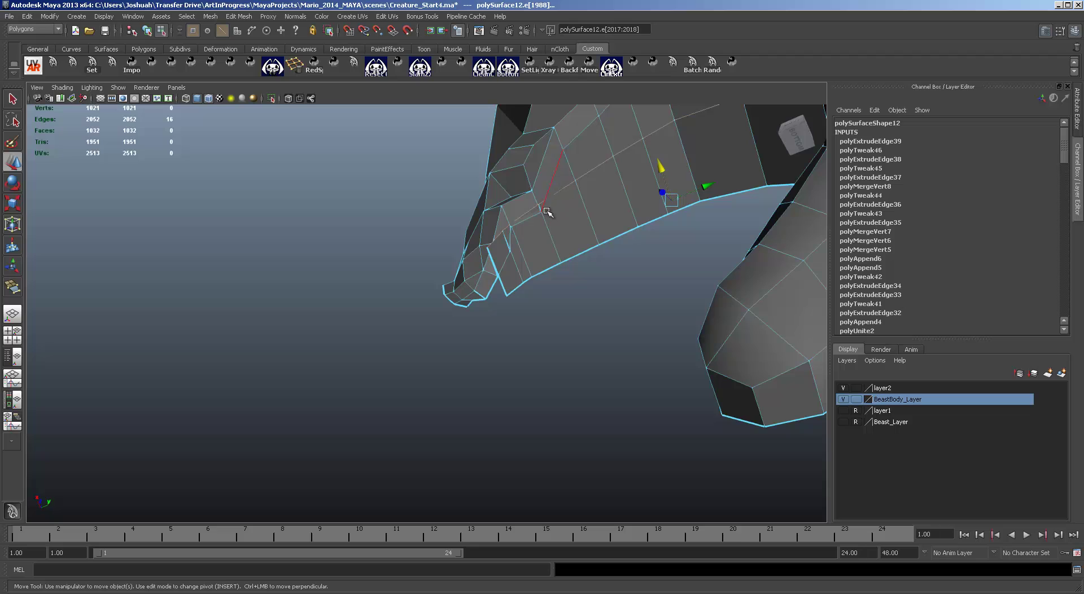
{"action": "key", "text": "F9"}
{"action": "left_click", "coordinate": [538, 205]}
{"action": "left_click_drag", "start_coordinate": [527, 180], "coordinate": [538, 208]}
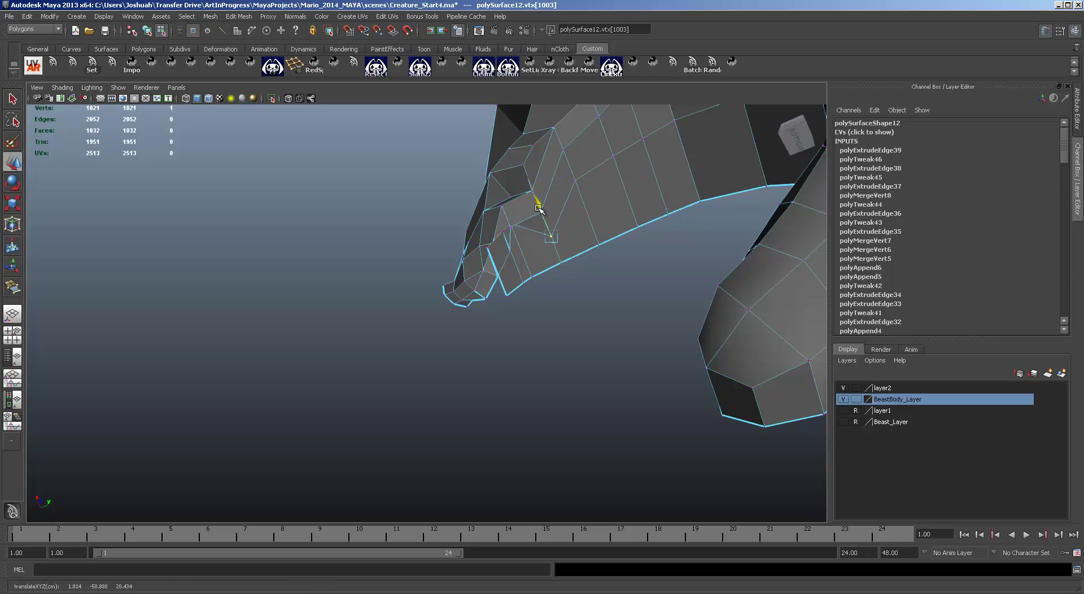
{"action": "left_click", "coordinate": [510, 222]}
{"action": "left_click_drag", "start_coordinate": [497, 198], "coordinate": [490, 245]}
{"action": "left_click", "coordinate": [505, 231]}
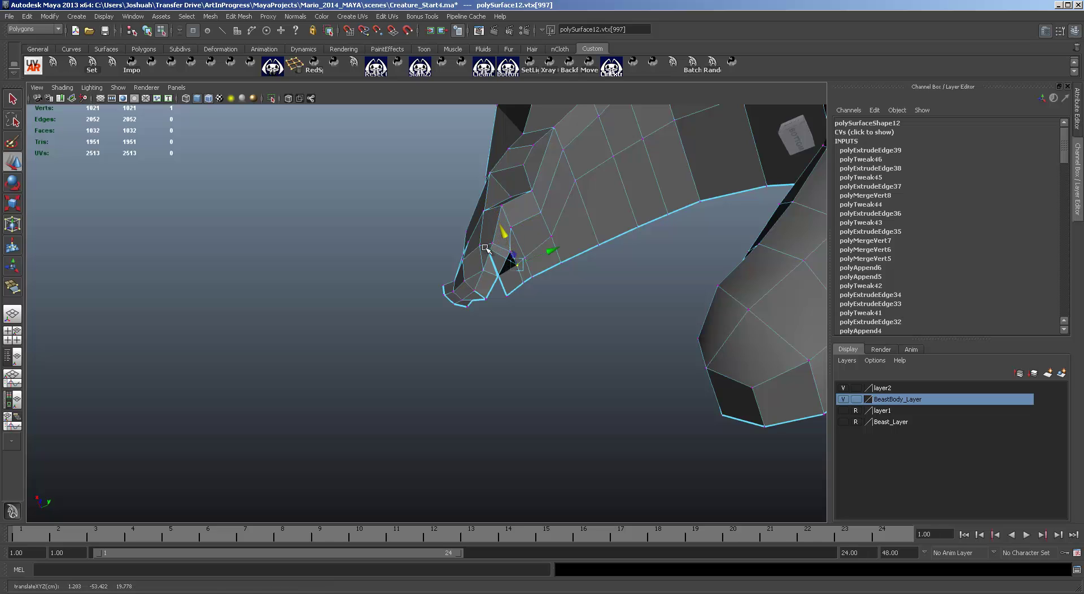
{"action": "left_click", "coordinate": [485, 247]}
{"action": "left_click_drag", "start_coordinate": [471, 211], "coordinate": [486, 249]}
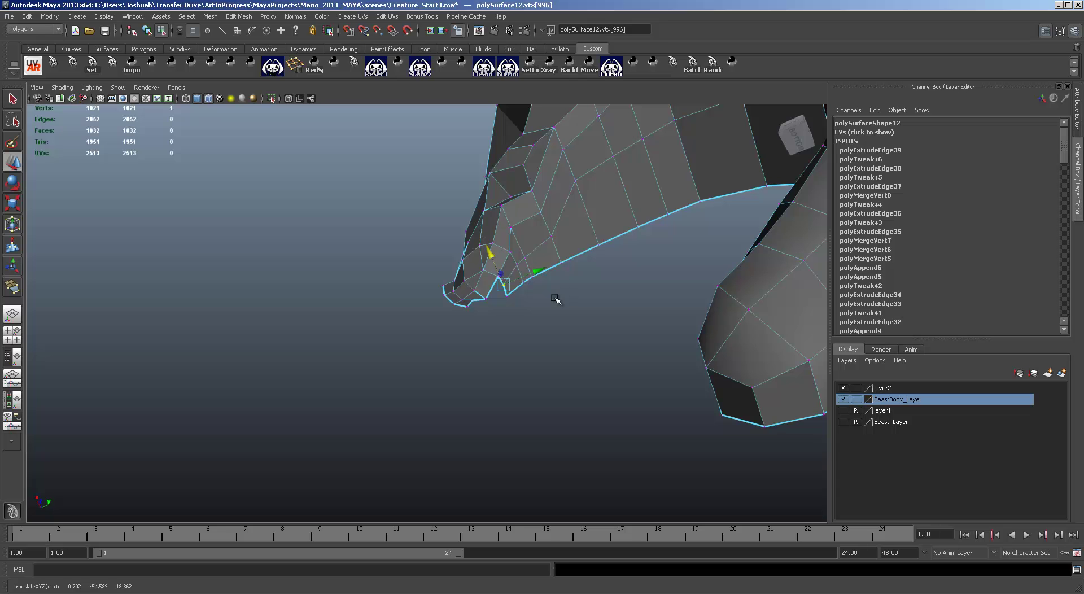
Adjust the middle-loop vertices along the palate sideways so the rows of faces are evenly spaced.
{"action": "left_click_drag", "start_coordinate": [508, 316], "coordinate": [531, 331], "text": "alt"}
{"action": "left_click_drag", "start_coordinate": [526, 328], "coordinate": [584, 263], "text": "alt"}
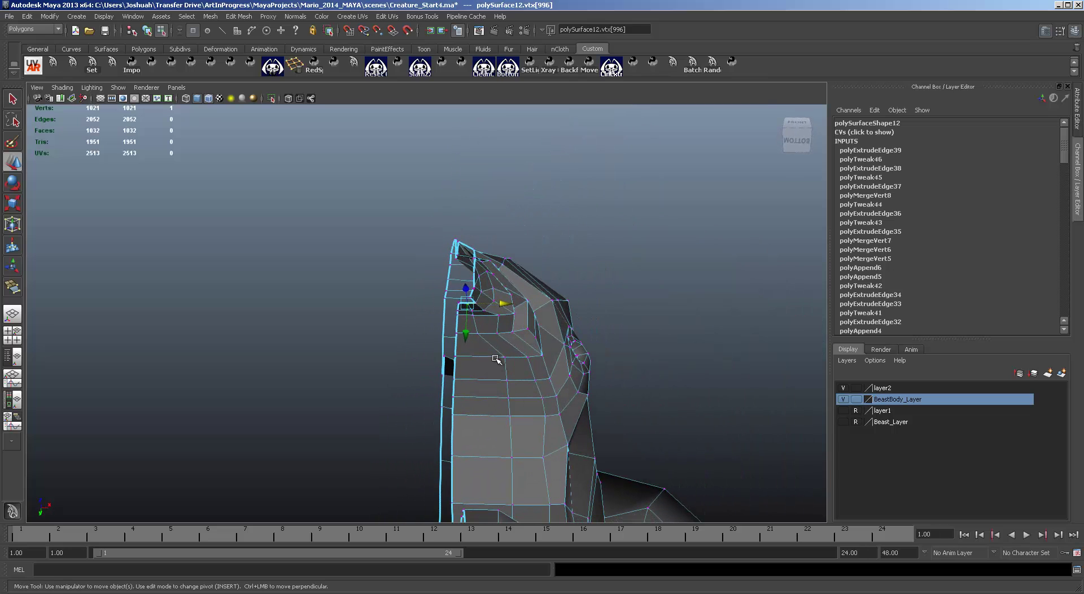
{"action": "left_click", "coordinate": [505, 358]}
{"action": "left_click_drag", "start_coordinate": [538, 358], "coordinate": [559, 343]}
{"action": "left_click", "coordinate": [507, 382]}
{"action": "left_click", "coordinate": [509, 399]}
{"action": "left_click", "coordinate": [511, 418]}
Reposition the middle-loop vertices down the back wall of the mouth to smooth the loop's curve.
{"action": "left_click", "coordinate": [534, 343]}
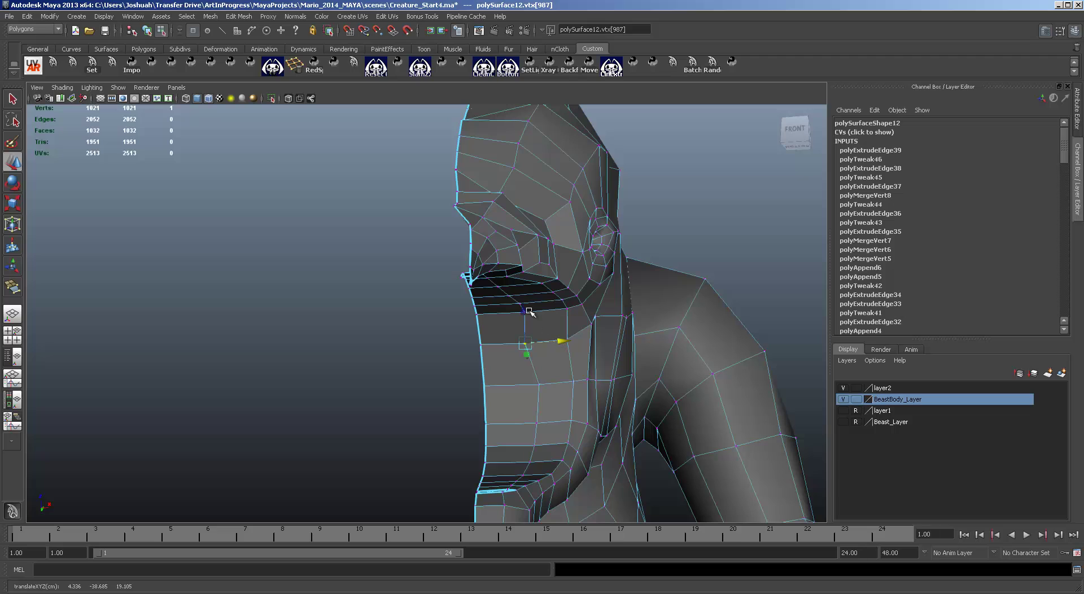
{"action": "left_click", "coordinate": [539, 385]}
{"action": "left_click", "coordinate": [531, 424]}
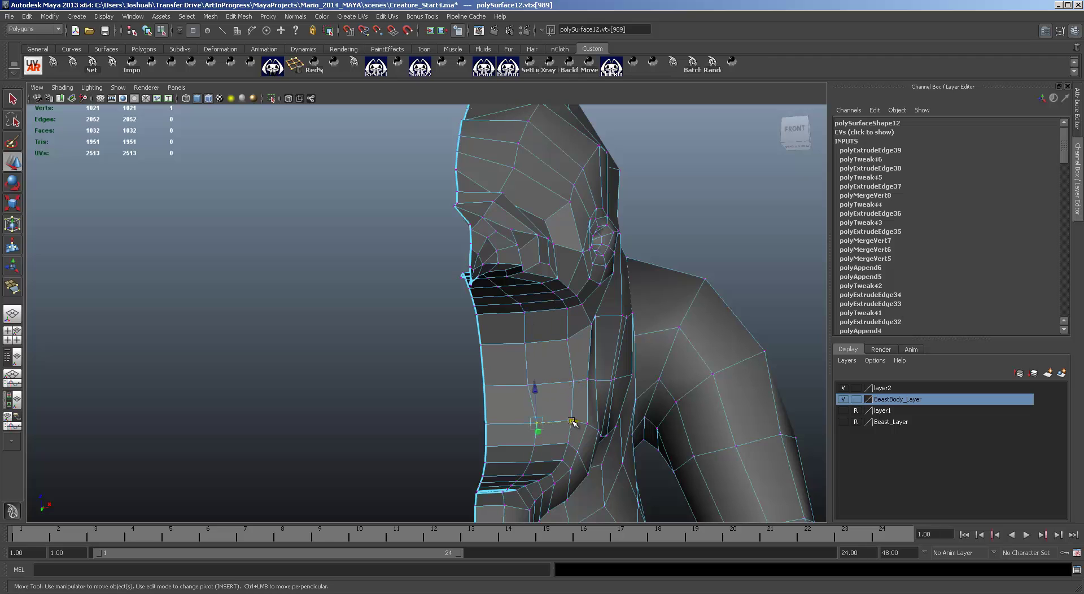
{"action": "mouse_move", "coordinate": [564, 422]}
{"action": "left_mouse_down"}
{"action": "mouse_move", "coordinate": [564, 462]}
{"action": "mouse_move", "coordinate": [617, 467]}
{"action": "mouse_move", "coordinate": [604, 496]}
{"action": "mouse_move", "coordinate": [550, 417]}
{"action": "left_mouse_up"}
{"action": "left_click", "coordinate": [533, 446]}
{"action": "left_click", "coordinate": [531, 461]}
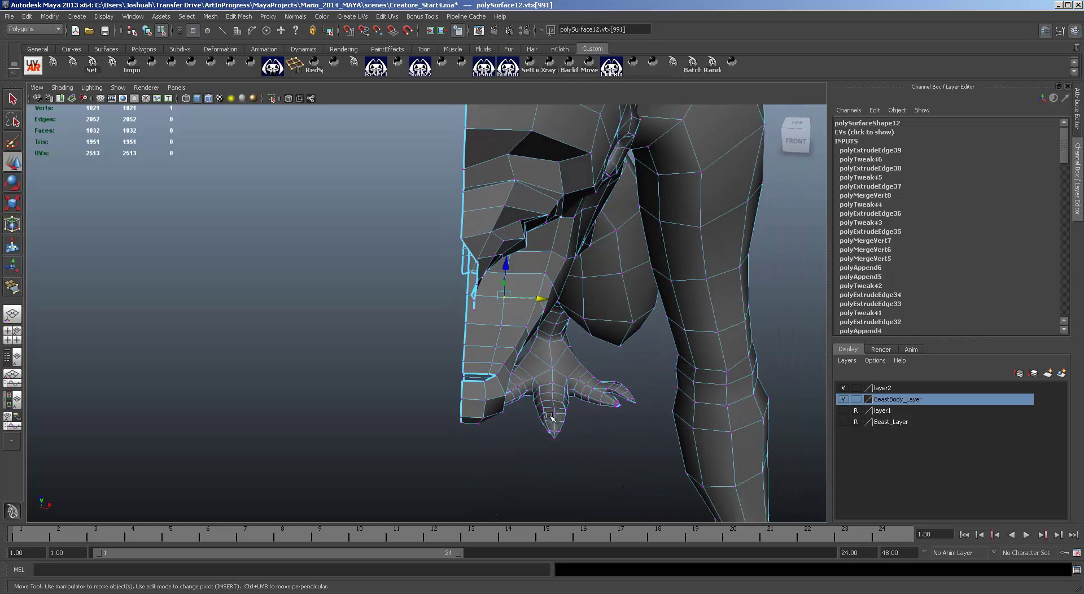
Shift the middle-loop vertices on the inside of the lower jaw toward the centre line as the jaw narrows.
{"action": "left_click", "coordinate": [491, 363]}
{"action": "left_click", "coordinate": [524, 345], "text": "shift"}
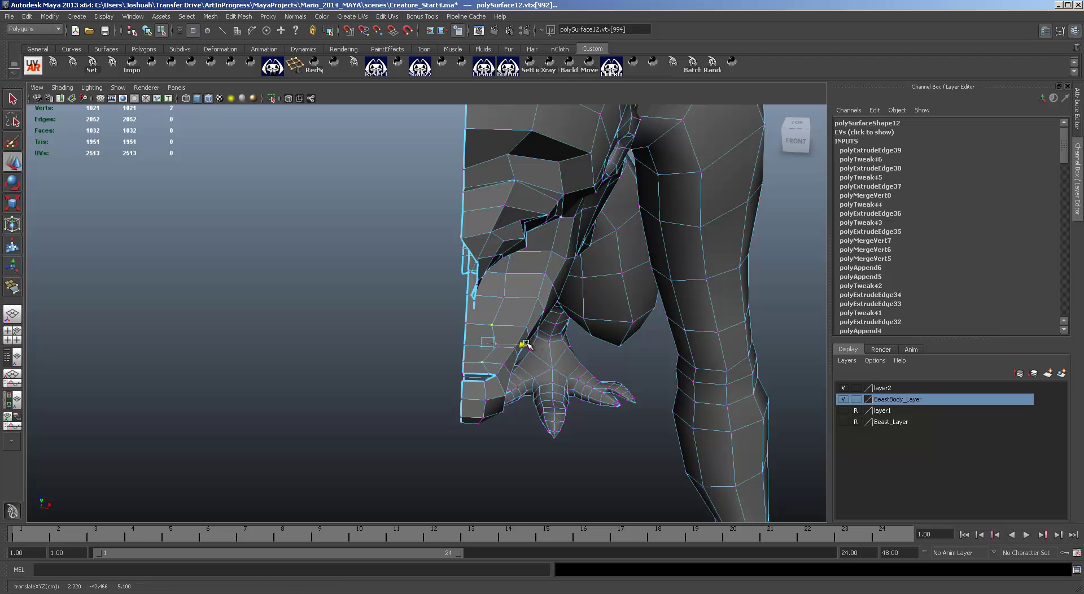
{"action": "left_click", "coordinate": [402, 339]}
{"action": "left_click", "coordinate": [496, 346]}
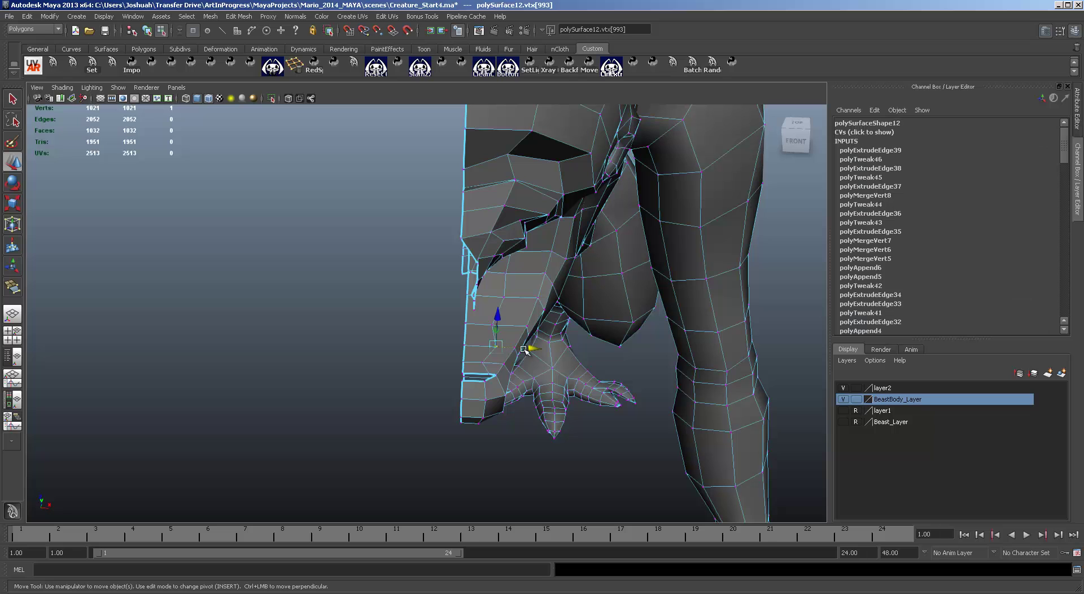
{"action": "left_click_drag", "start_coordinate": [530, 348], "coordinate": [523, 348]}
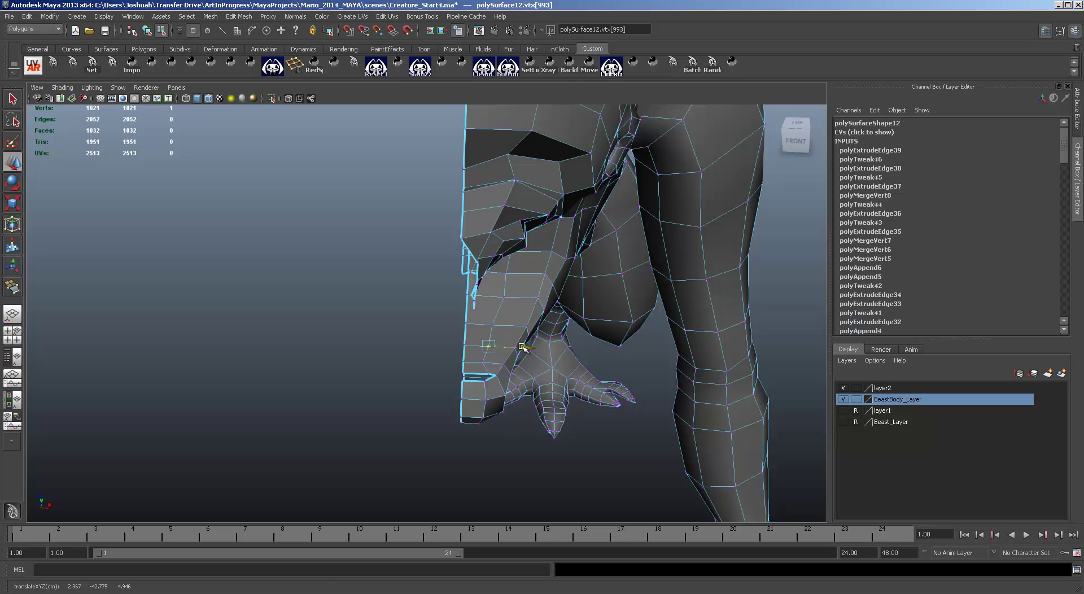
{"action": "left_click", "coordinate": [504, 297]}
Adjust the middle vertex on the front edge of the lower jaw's inner strip beside the gap, and check it in the side view.
{"action": "left_click_drag", "start_coordinate": [534, 299], "coordinate": [508, 352], "text": "alt"}
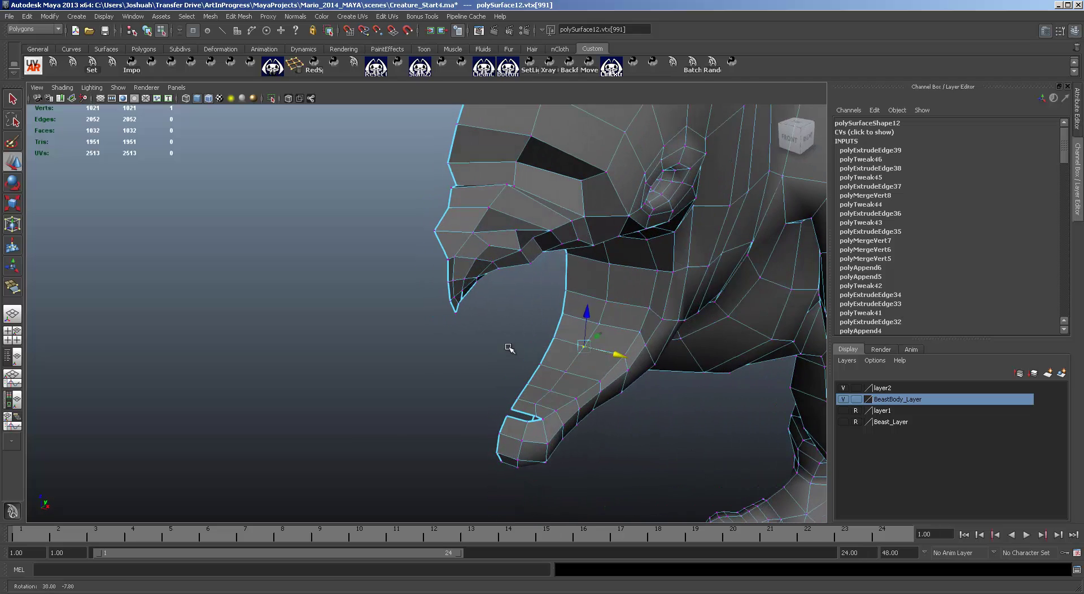
{"action": "left_click", "coordinate": [535, 417]}
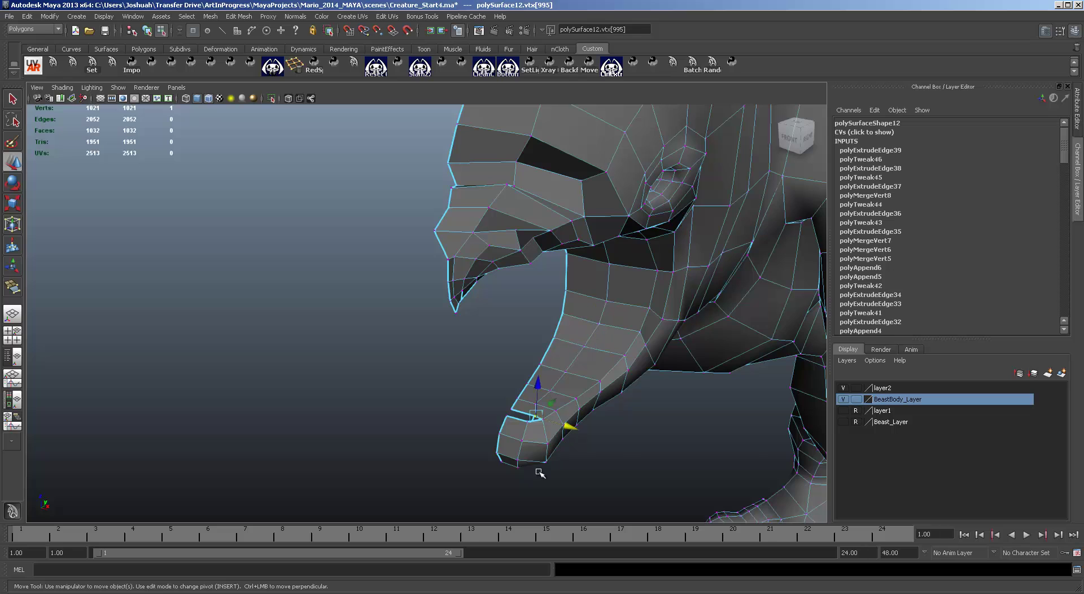
{"action": "left_click_drag", "start_coordinate": [537, 472], "coordinate": [548, 439], "text": "alt"}
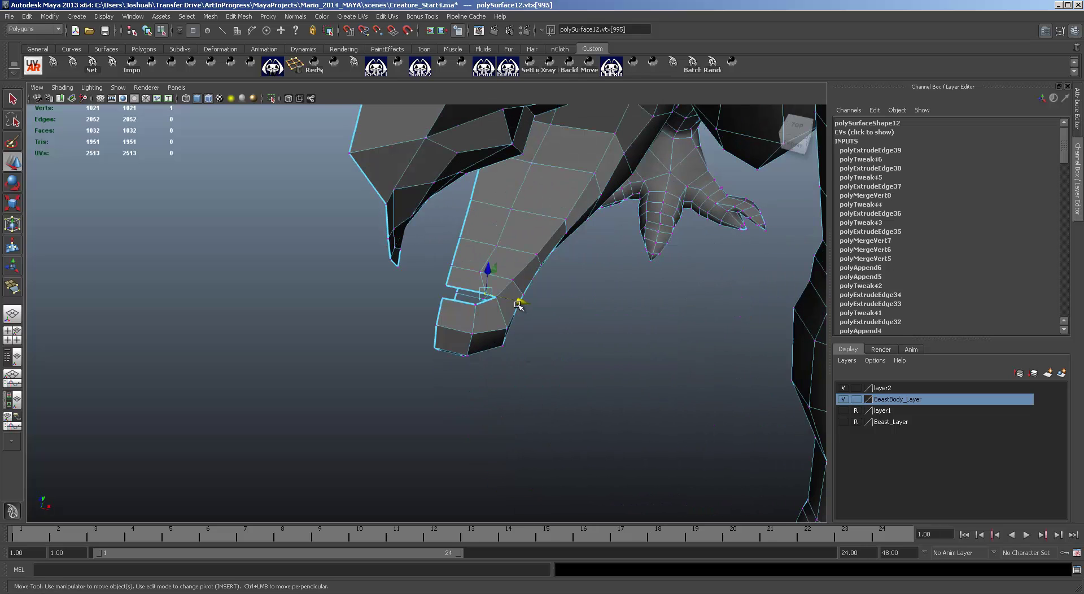
{"action": "left_click_drag", "start_coordinate": [517, 301], "coordinate": [556, 369]}
{"action": "right_click_drag", "start_coordinate": [556, 369], "coordinate": [642, 400], "text": "alt"}
{"action": "middle_click_drag", "start_coordinate": [637, 370], "coordinate": [515, 357], "text": "alt"}
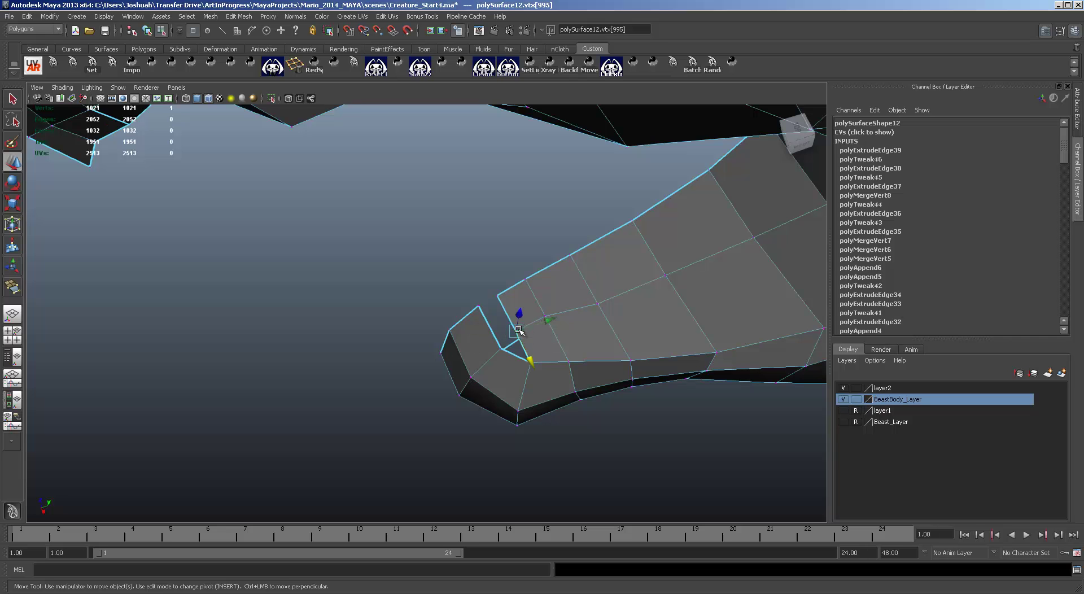
{"action": "left_click_drag", "start_coordinate": [573, 360], "coordinate": [583, 353], "text": "alt"}
{"action": "key", "text": "space"}
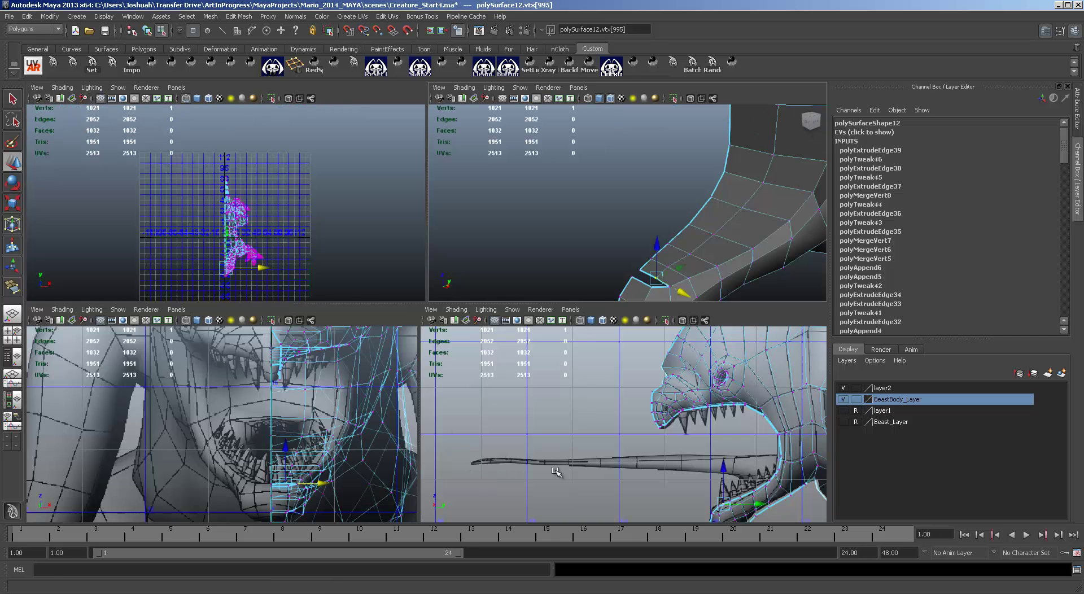
{"action": "key", "text": "space"}
{"action": "scroll", "coordinate": [584, 511], "scroll_direction": "up", "scroll_amount": 4}
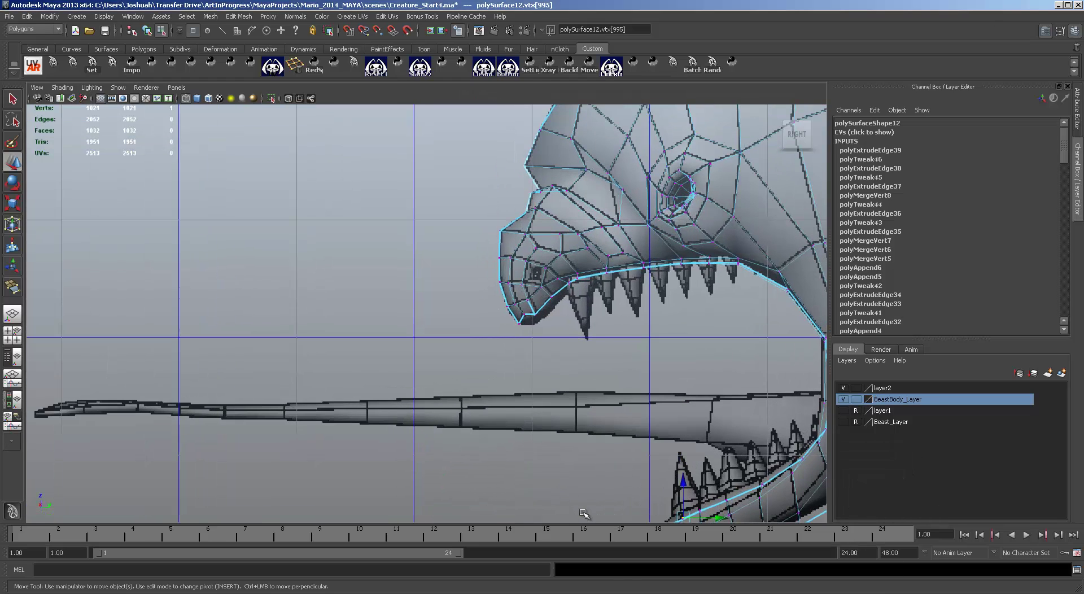
{"action": "key", "text": "space"}
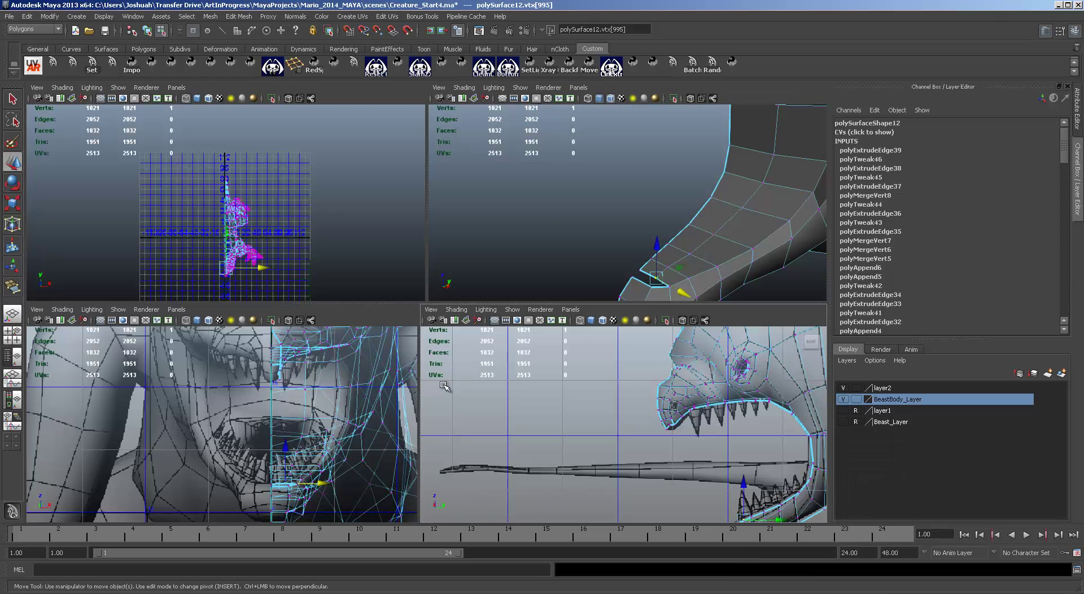
Snap the inner strip's front vertices onto the lip border to close the gap at the lower jaw tip, and merge the overlapping vertices.
{"action": "key", "text": "space"}
{"action": "key", "text": "space"}
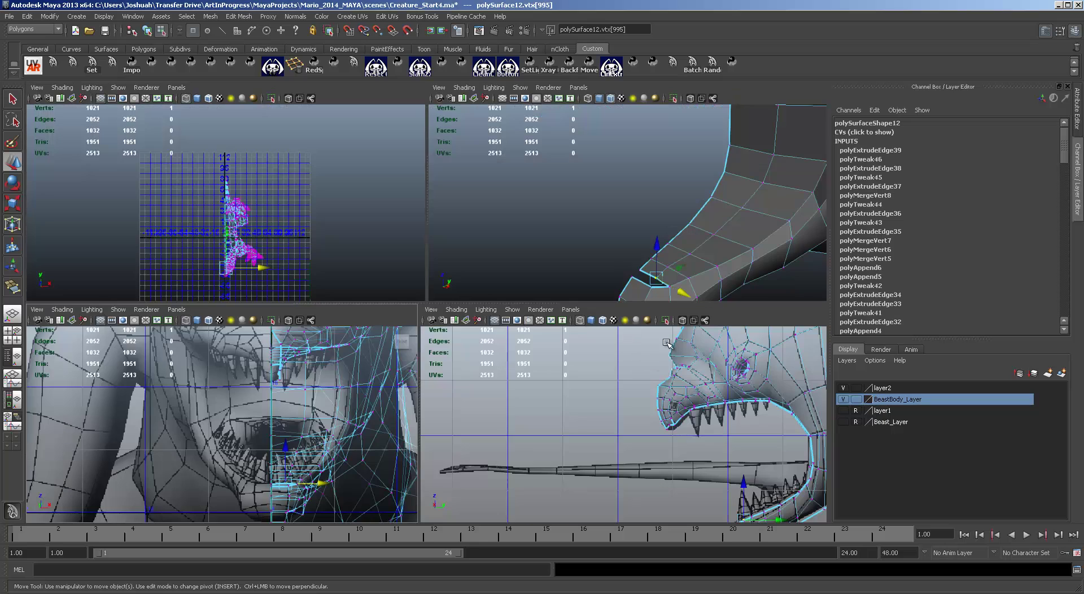
{"action": "key", "text": "space"}
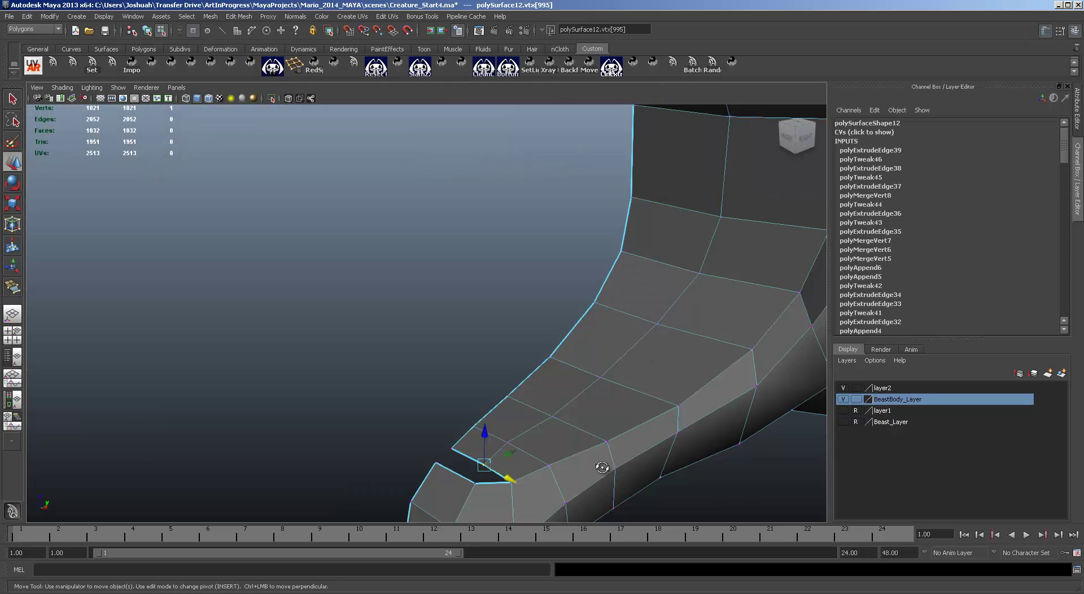
{"action": "left_click_drag", "start_coordinate": [604, 467], "coordinate": [353, 313], "text": "alt"}
{"action": "left_click", "coordinate": [368, 303]}
{"action": "key", "text": "v"}
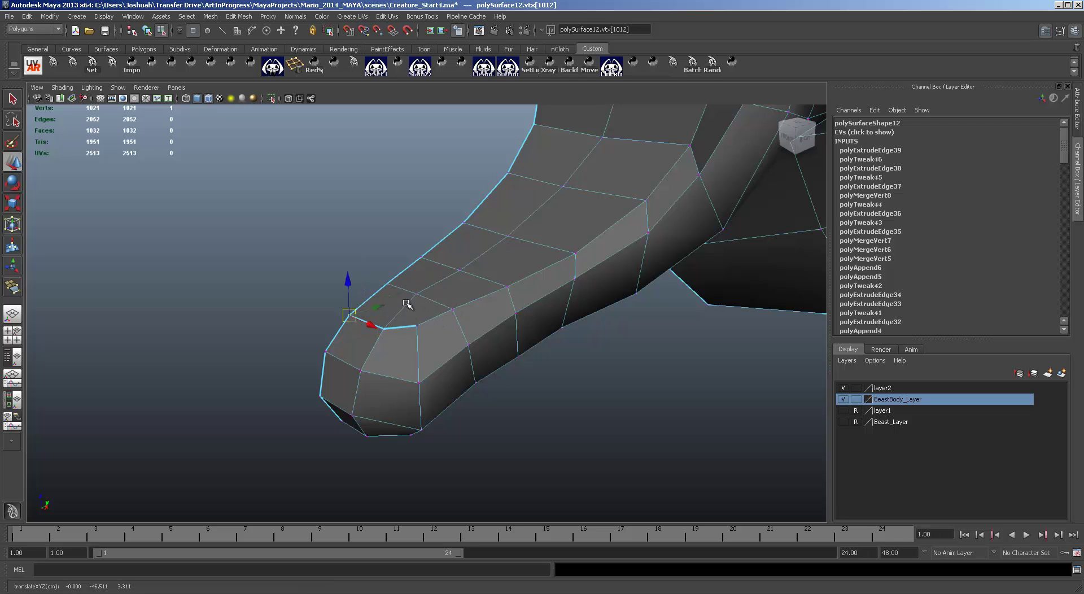
{"action": "left_click_drag", "start_coordinate": [304, 282], "coordinate": [467, 335]}
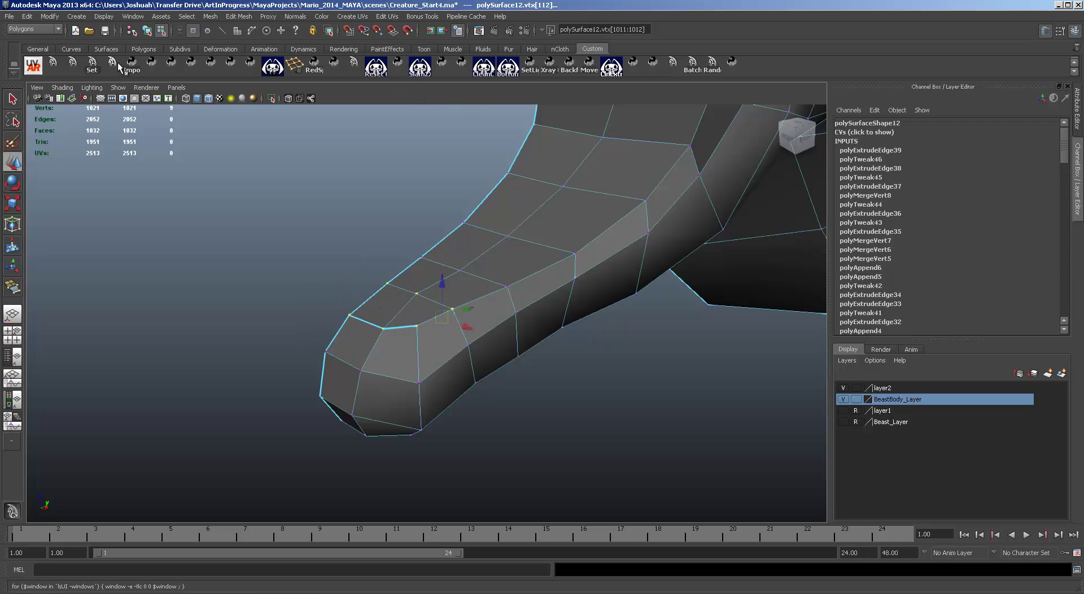
{"action": "left_click", "coordinate": [241, 17]}
{"action": "left_click", "coordinate": [271, 264]}
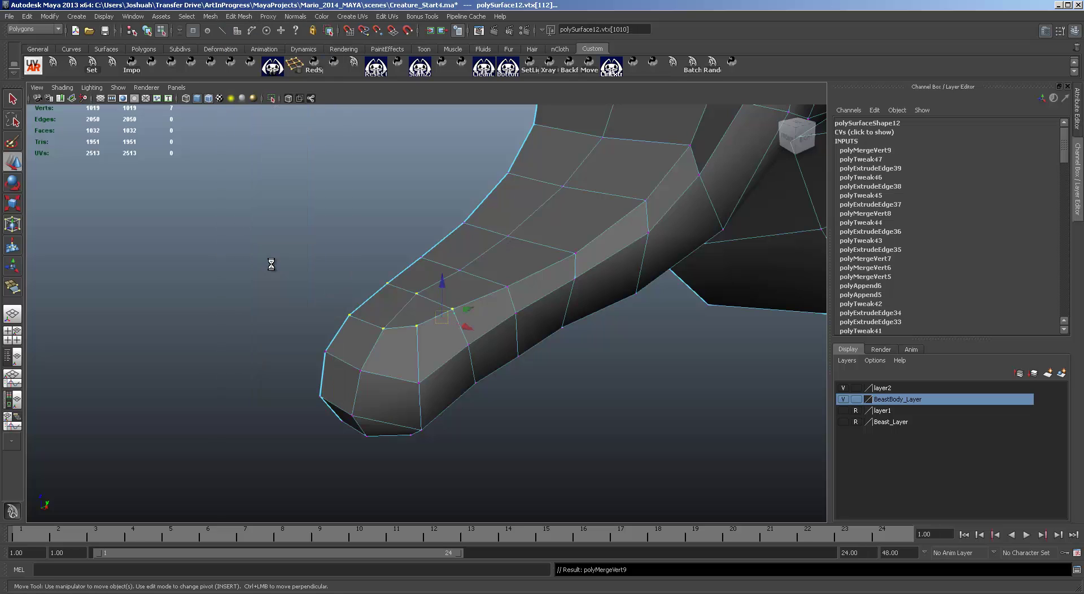
Merge the overlapping vertices at the two open corners beneath the front tip of the upper jaw.
{"action": "left_click_drag", "start_coordinate": [616, 415], "coordinate": [445, 356], "text": "alt"}
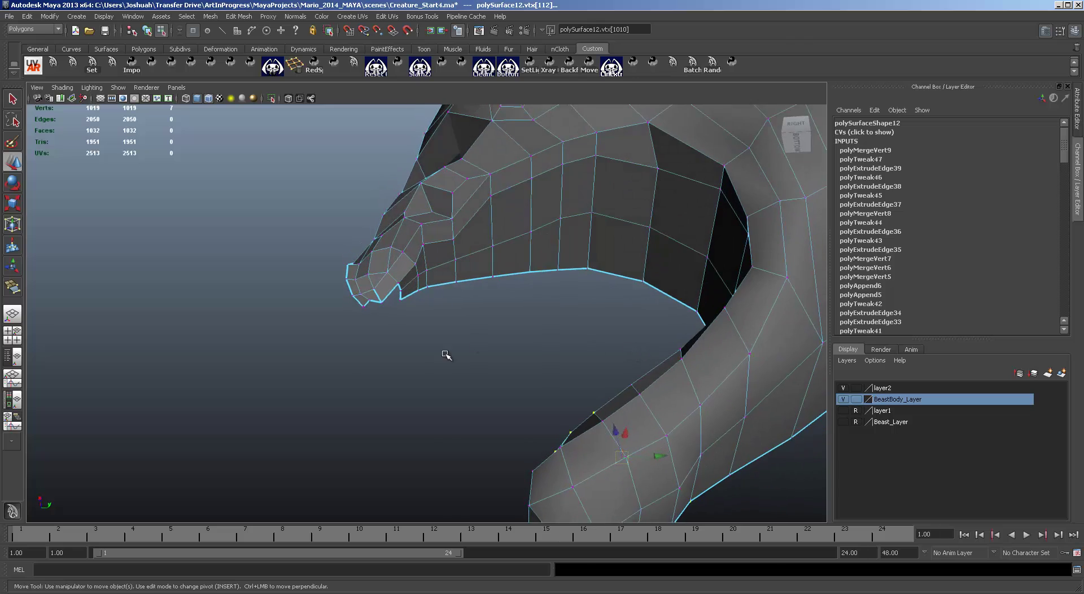
{"action": "scroll", "coordinate": [321, 271], "scroll_direction": "up", "scroll_amount": 3}
{"action": "left_click", "coordinate": [332, 270]}
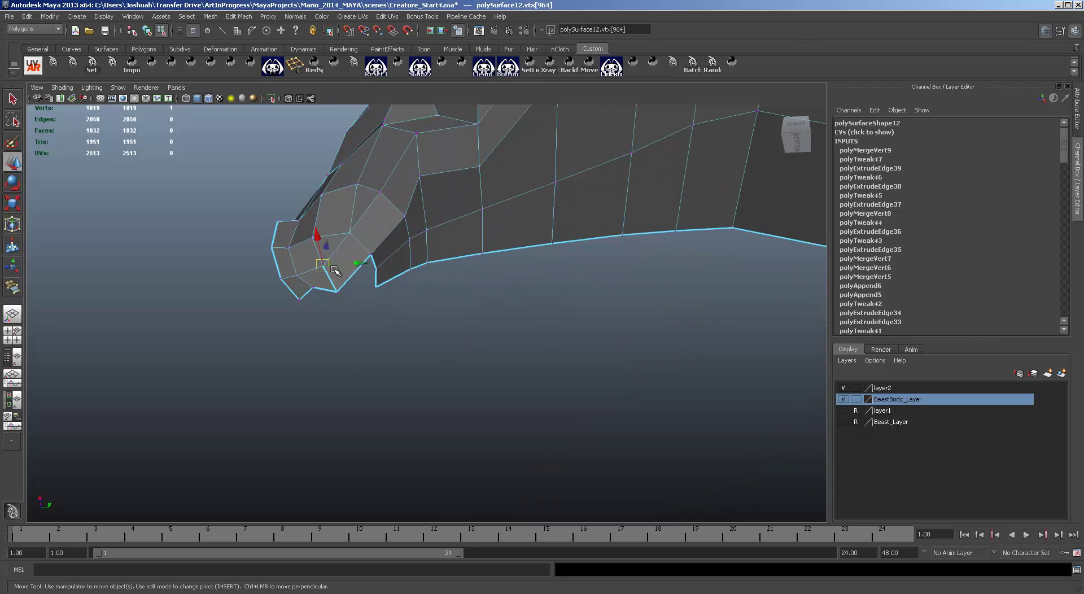
{"action": "key", "text": "g"}
{"action": "left_click_drag", "start_coordinate": [324, 280], "coordinate": [351, 304]}
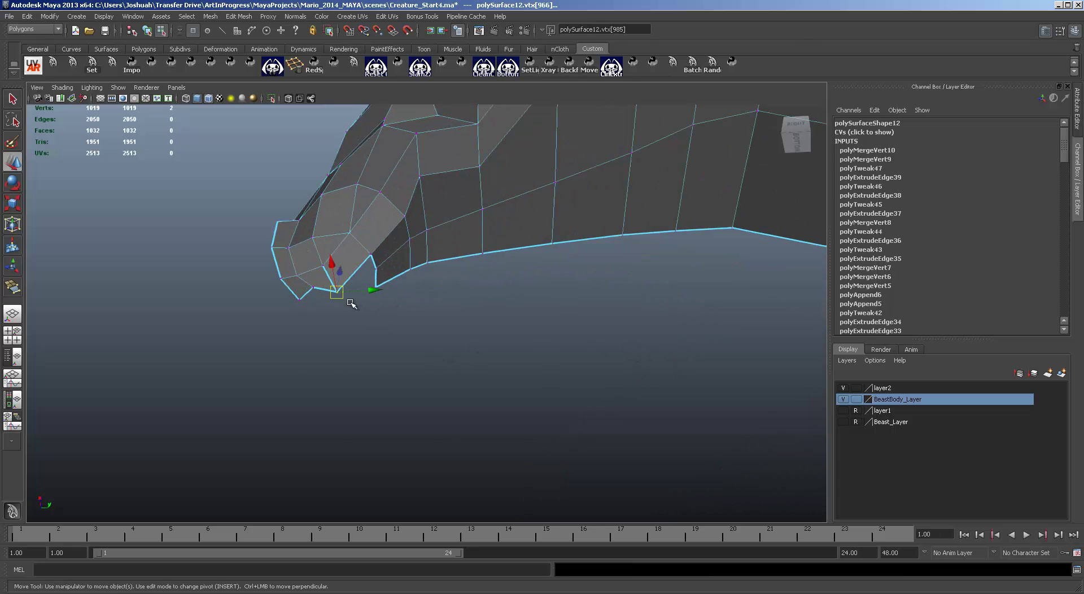
{"action": "key", "text": "g"}
Examine the upper jaw tip and lower jaw from several angles and in the side view.
{"action": "left_click_drag", "start_coordinate": [416, 347], "coordinate": [511, 352], "text": "alt"}
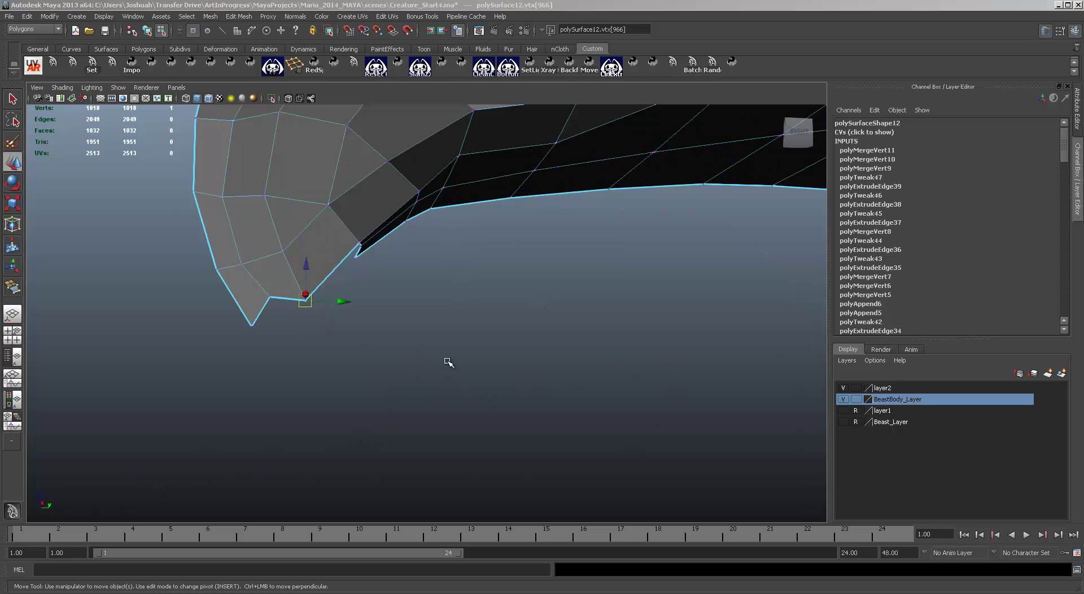
{"action": "left_click_drag", "start_coordinate": [392, 351], "coordinate": [416, 360], "text": "alt"}
{"action": "scroll", "coordinate": [426, 359], "scroll_direction": "down", "scroll_amount": 5}
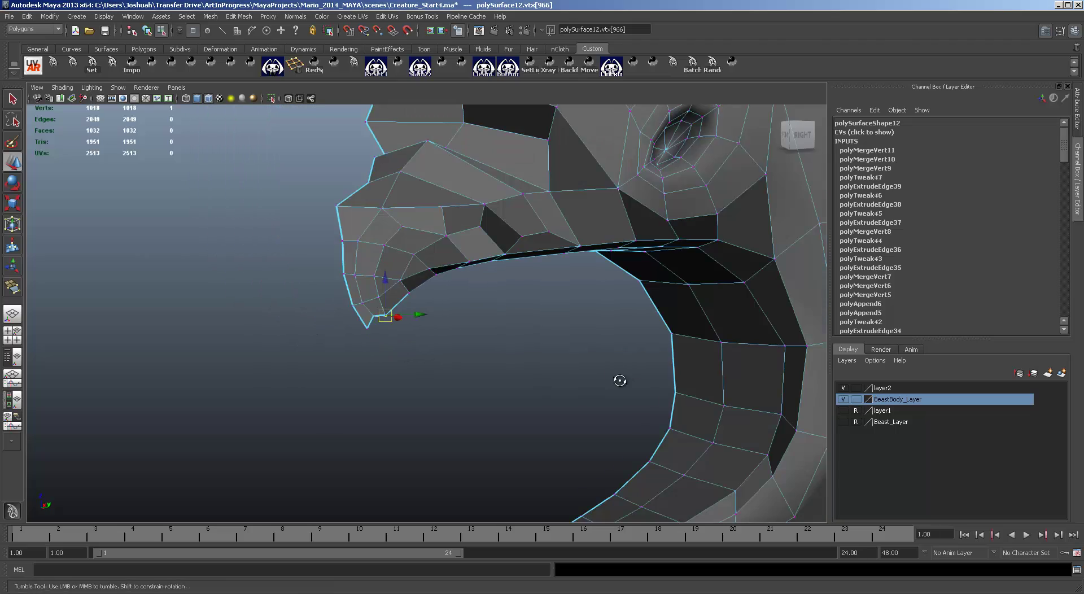
{"action": "left_click_drag", "start_coordinate": [619, 380], "coordinate": [621, 335], "text": "alt"}
{"action": "key", "text": "space"}
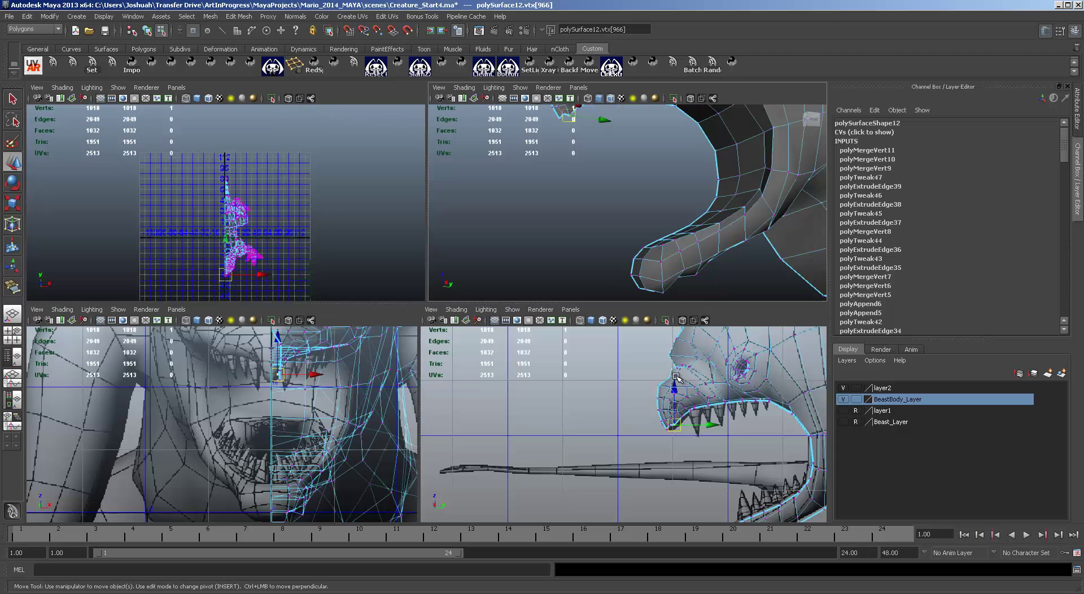
{"action": "left_click_drag", "start_coordinate": [727, 468], "coordinate": [681, 398], "text": "alt"}
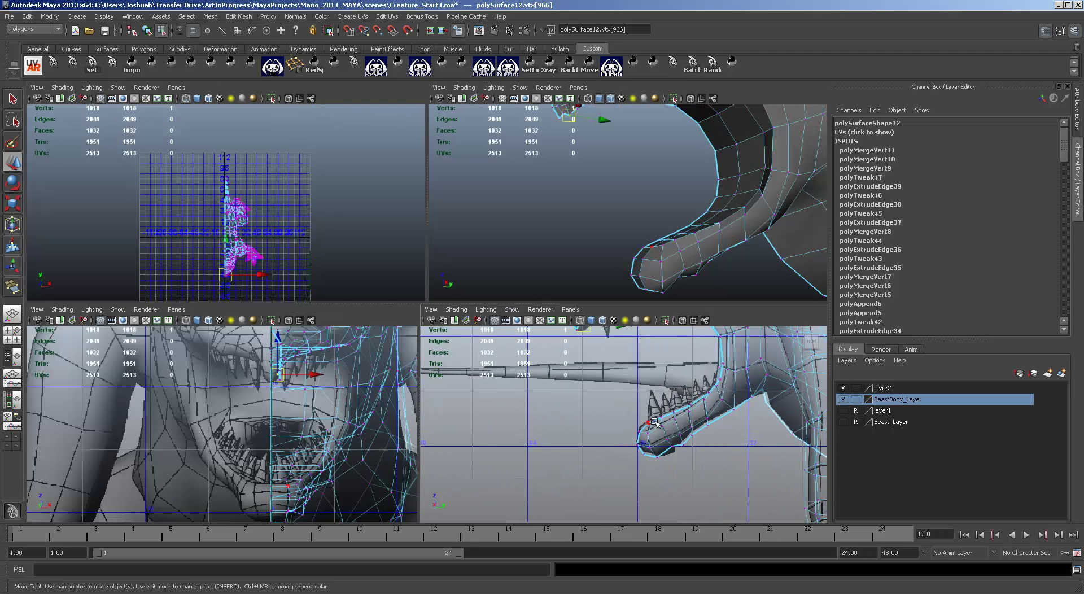
{"action": "key", "text": "space"}
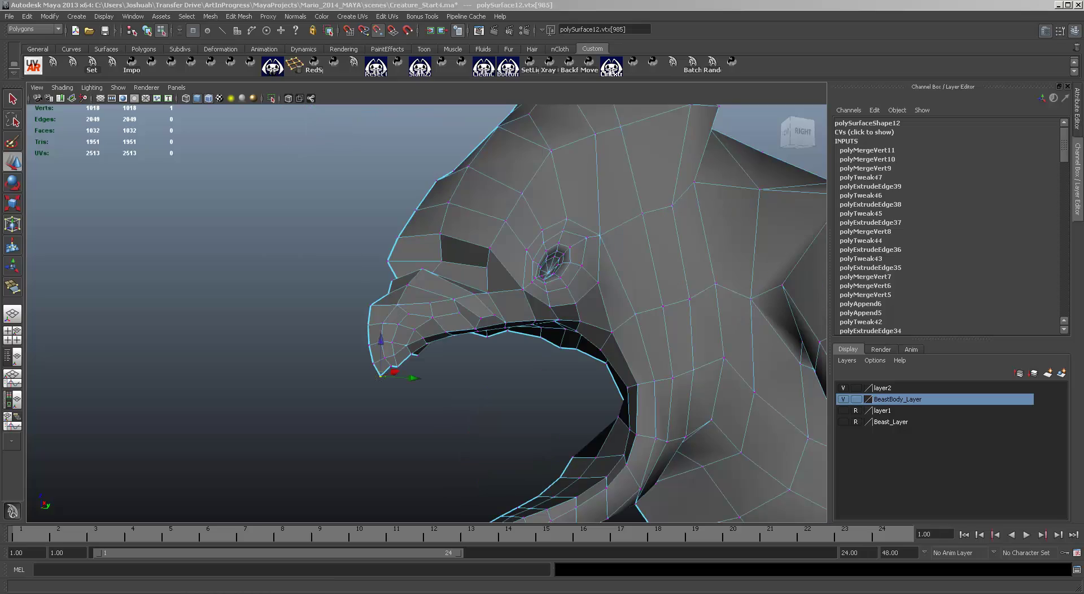
Extrude the border edge in the notch beneath the front of the upper jaw into a new face toward the centre line.
{"action": "left_click_drag", "start_coordinate": [503, 327], "coordinate": [346, 306], "text": "alt"}
{"action": "key", "text": "F10"}
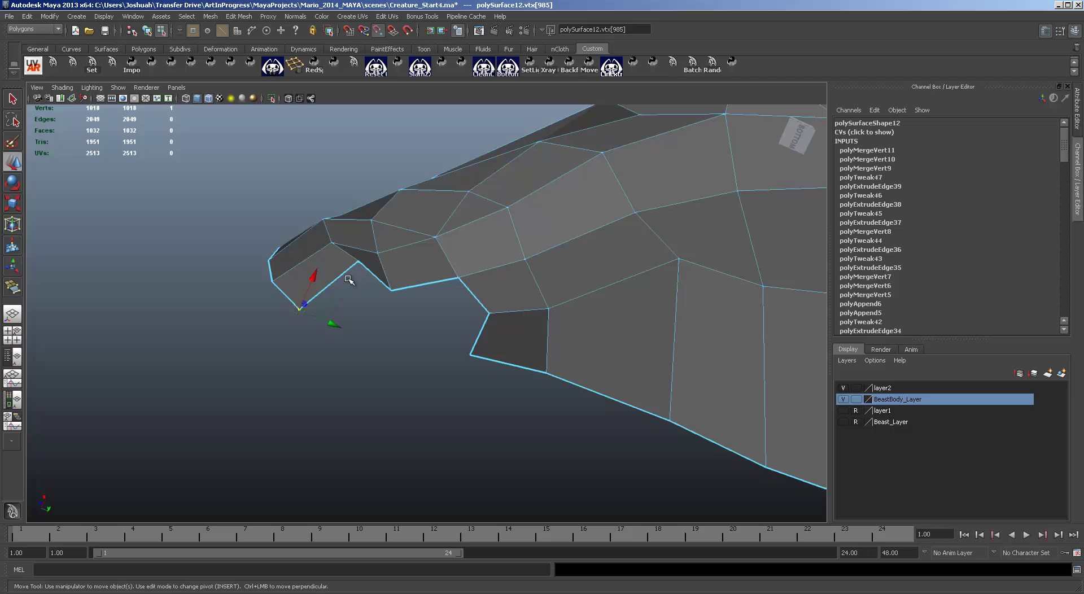
{"action": "left_click", "coordinate": [434, 283]}
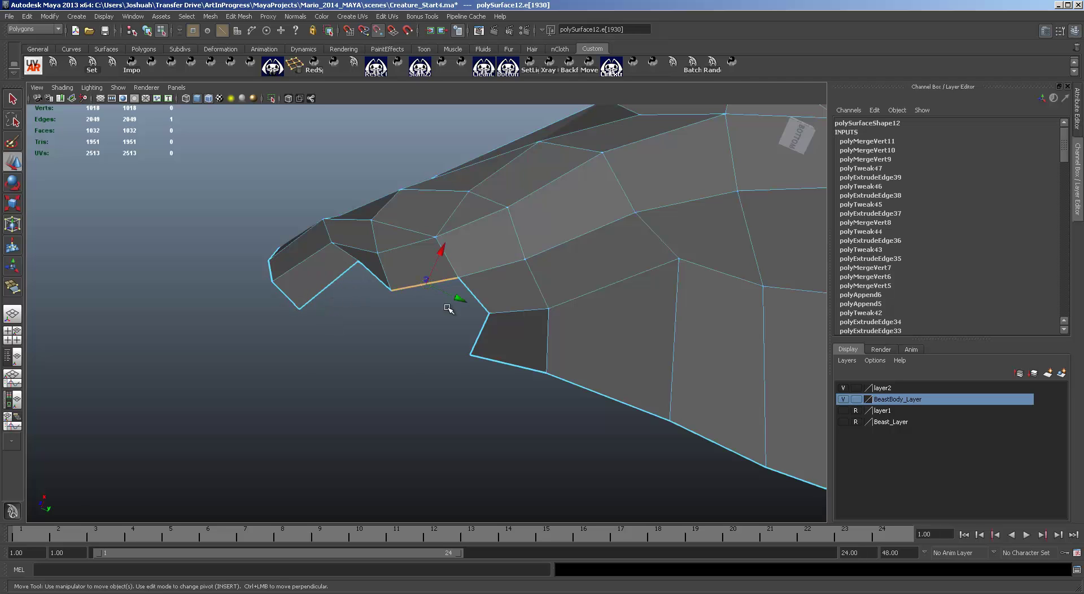
{"action": "right_click_drag", "start_coordinate": [428, 314], "coordinate": [435, 343], "text": "shift"}
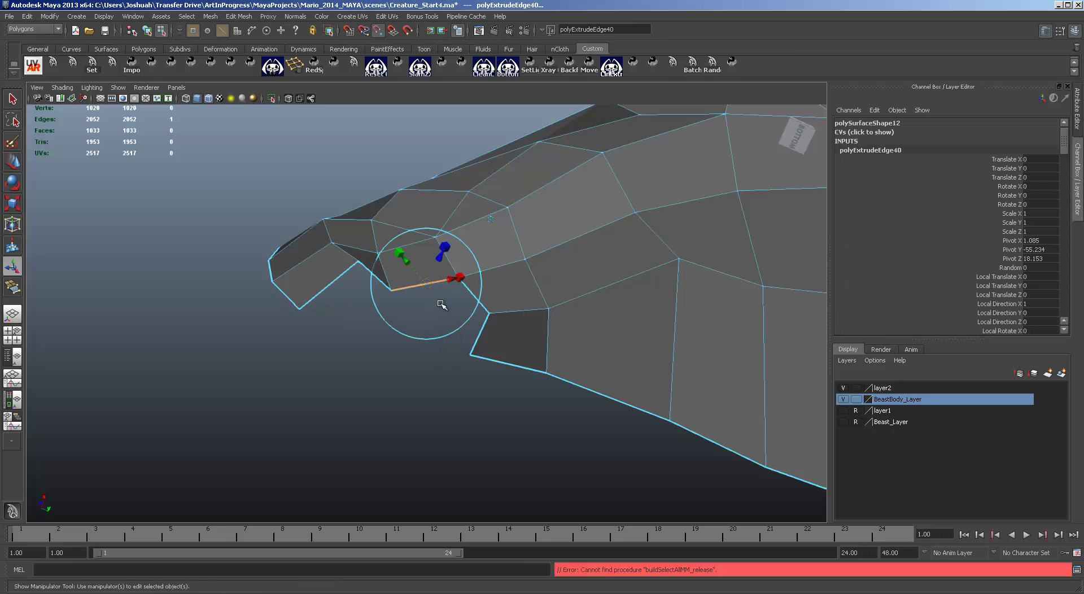
{"action": "key", "text": "w"}
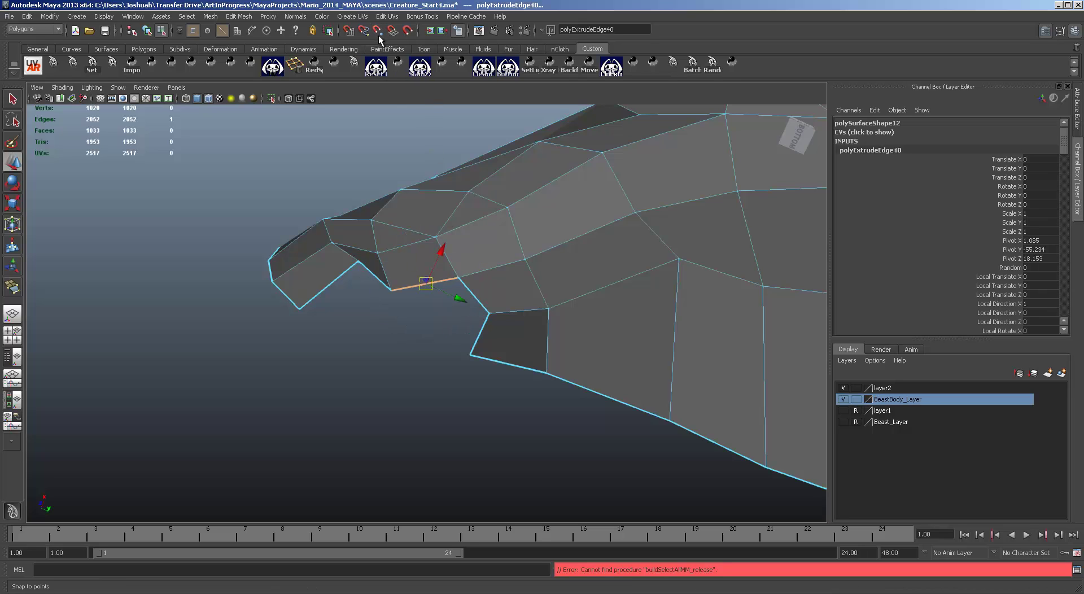
{"action": "left_click_drag", "start_coordinate": [426, 283], "coordinate": [442, 330]}
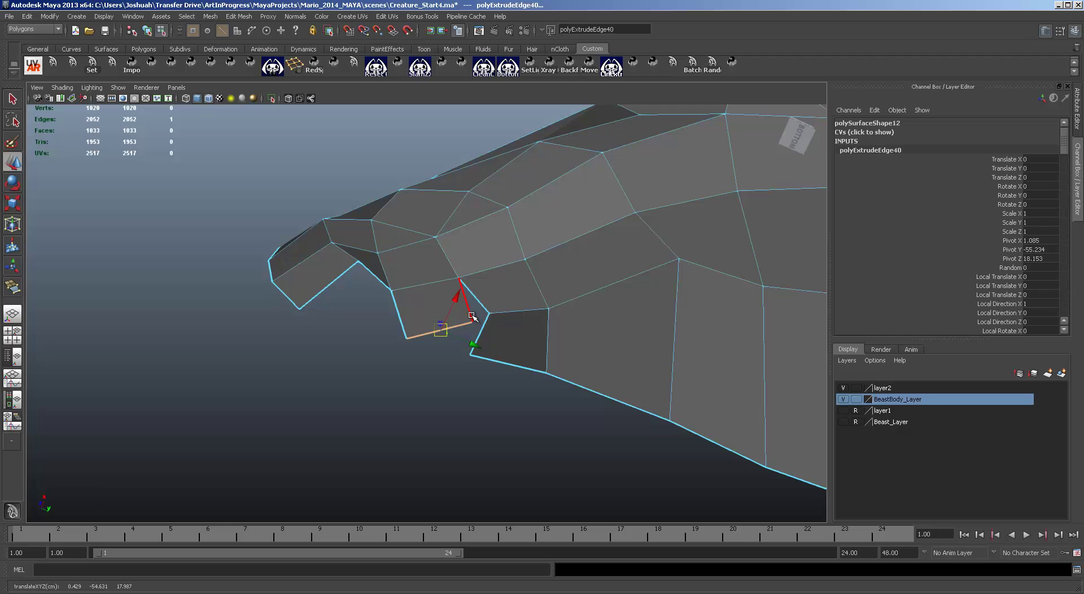
Snap the new face's rear corner vertex to the adjacent palate border vertex and reposition its front corner vertex to follow the lip.
{"action": "key", "text": "F9"}
{"action": "left_click", "coordinate": [474, 322]}
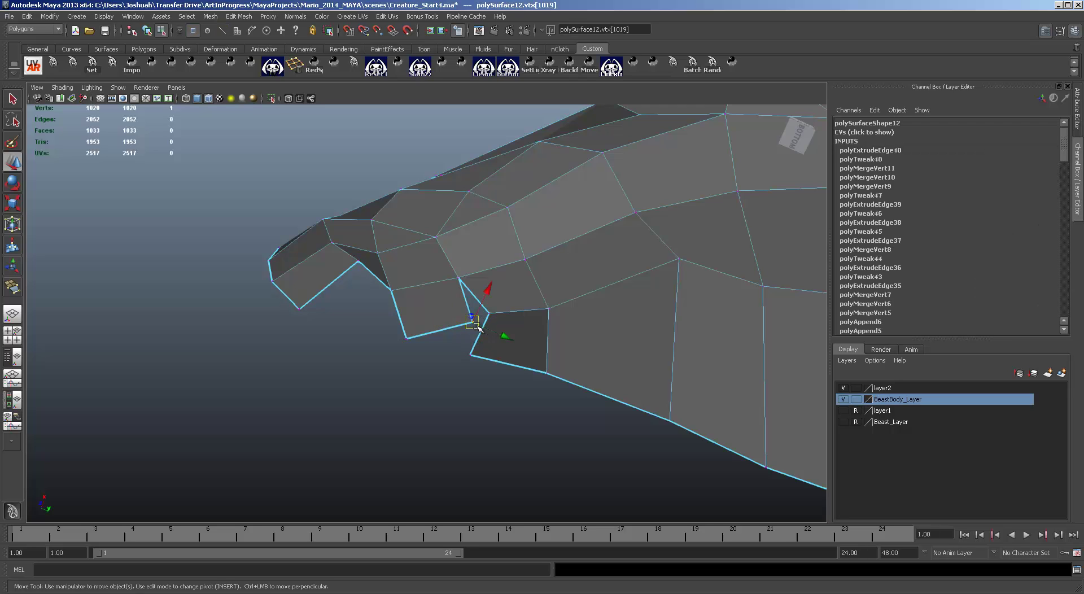
{"action": "left_click_drag", "start_coordinate": [475, 327], "coordinate": [490, 315]}
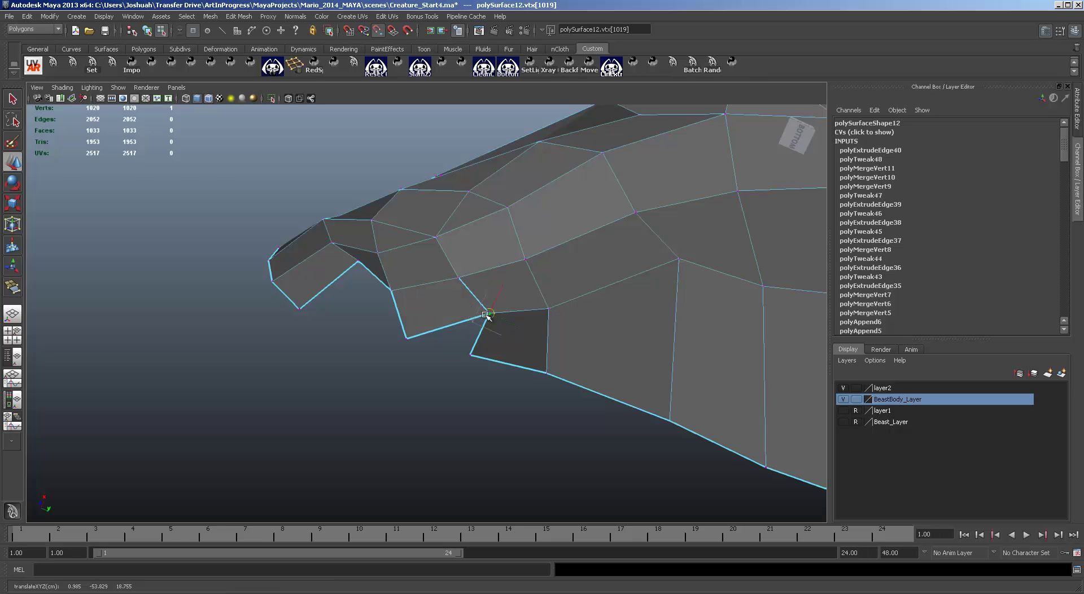
{"action": "left_click", "coordinate": [406, 338]}
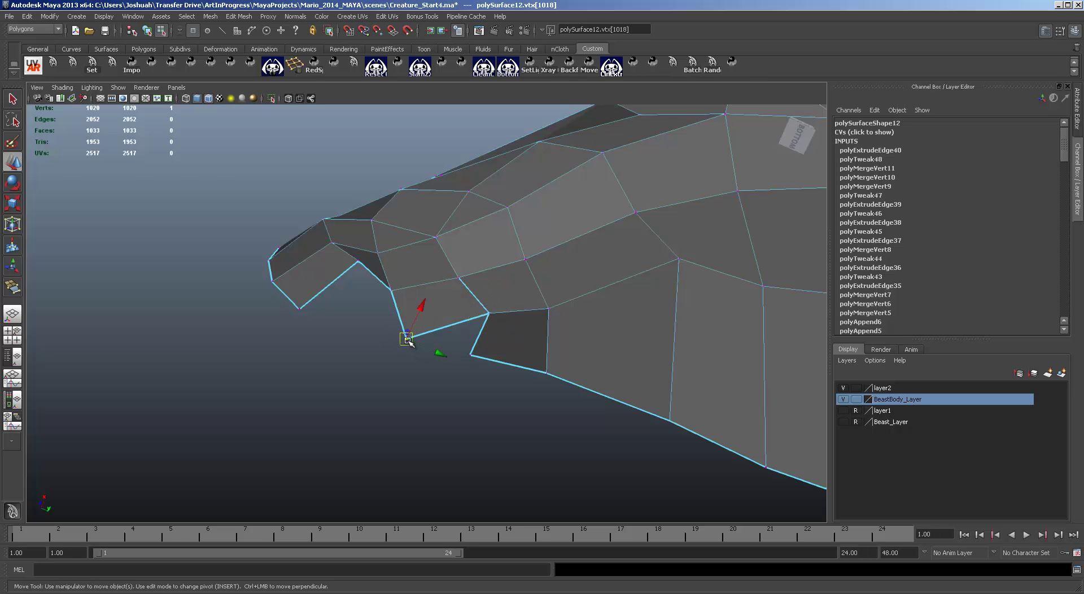
{"action": "left_click_drag", "start_coordinate": [408, 340], "coordinate": [404, 317]}
{"action": "left_click_drag", "start_coordinate": [481, 341], "coordinate": [550, 370], "text": "alt"}
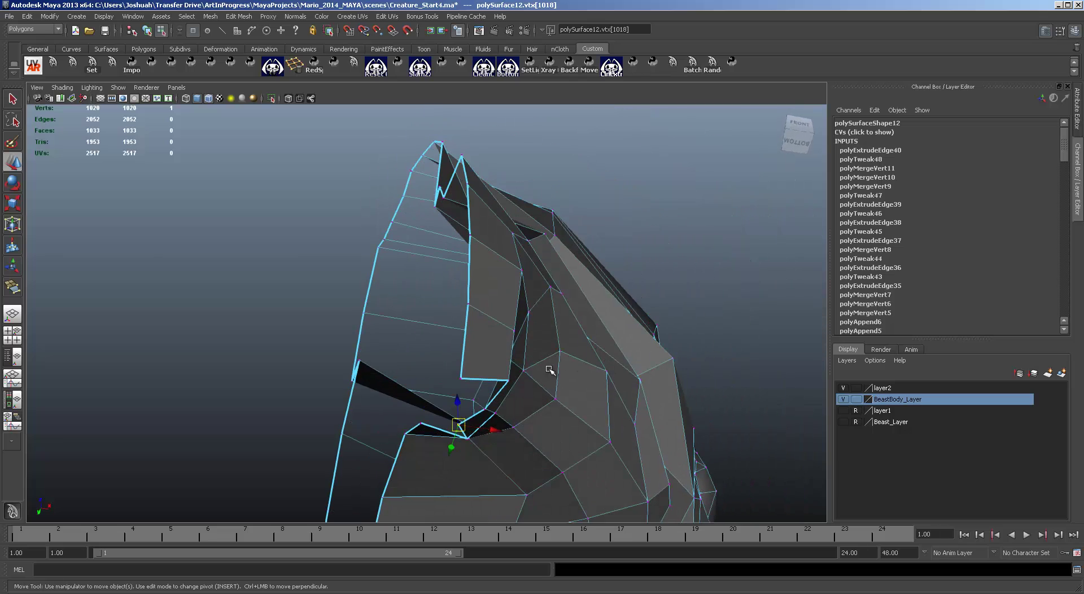
{"action": "left_click_drag", "start_coordinate": [459, 423], "coordinate": [506, 365], "text": "alt"}
{"action": "left_click_drag", "start_coordinate": [482, 274], "coordinate": [485, 272]}
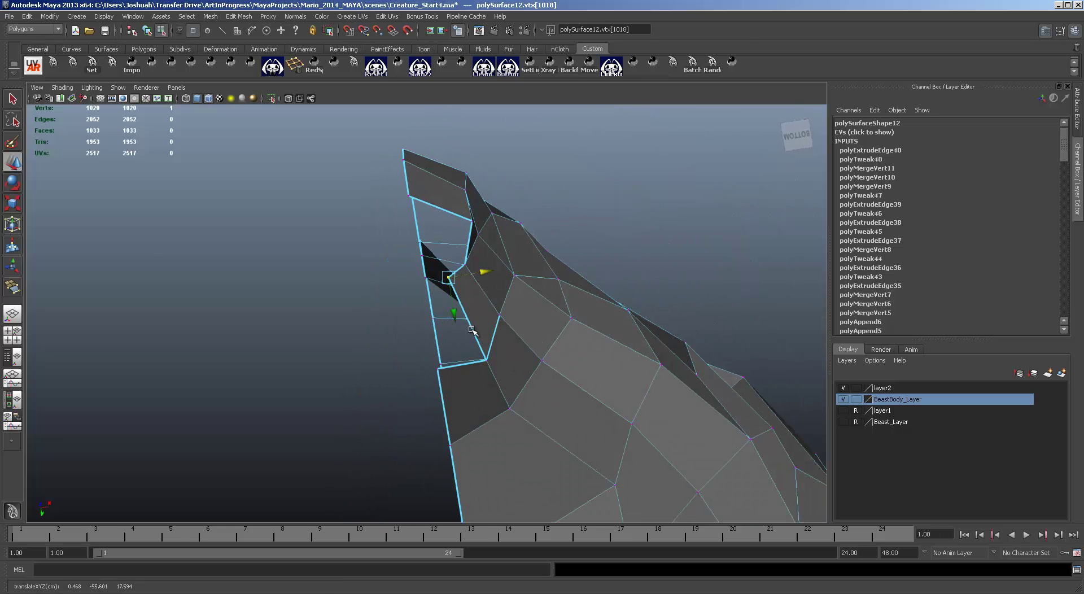
{"action": "left_click_drag", "start_coordinate": [471, 329], "coordinate": [454, 348], "text": "alt"}
{"action": "key", "text": "ctrl+e"}
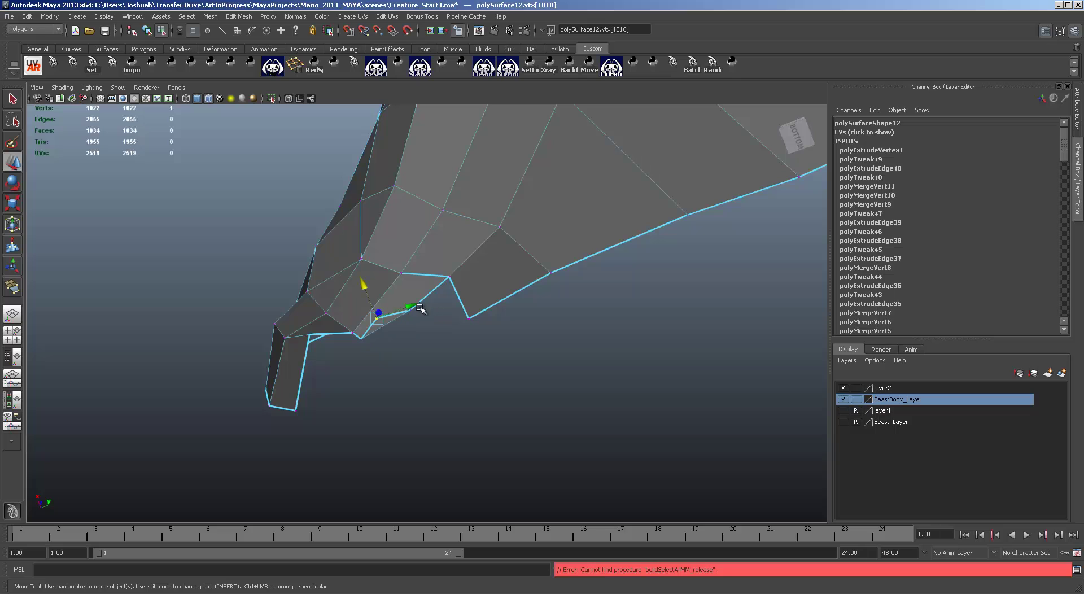
{"action": "key", "text": "ctrl+z"}
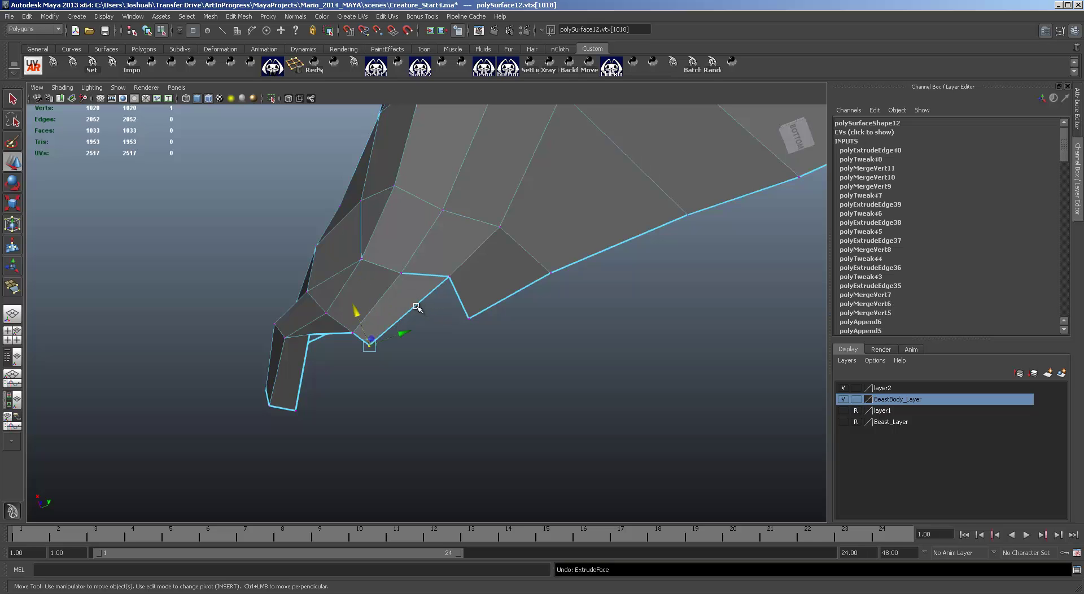
Extrude the new face's open inner edge into a second face toward the centre line of the palate.
{"action": "key", "text": "F10"}
{"action": "left_click", "coordinate": [417, 308]}
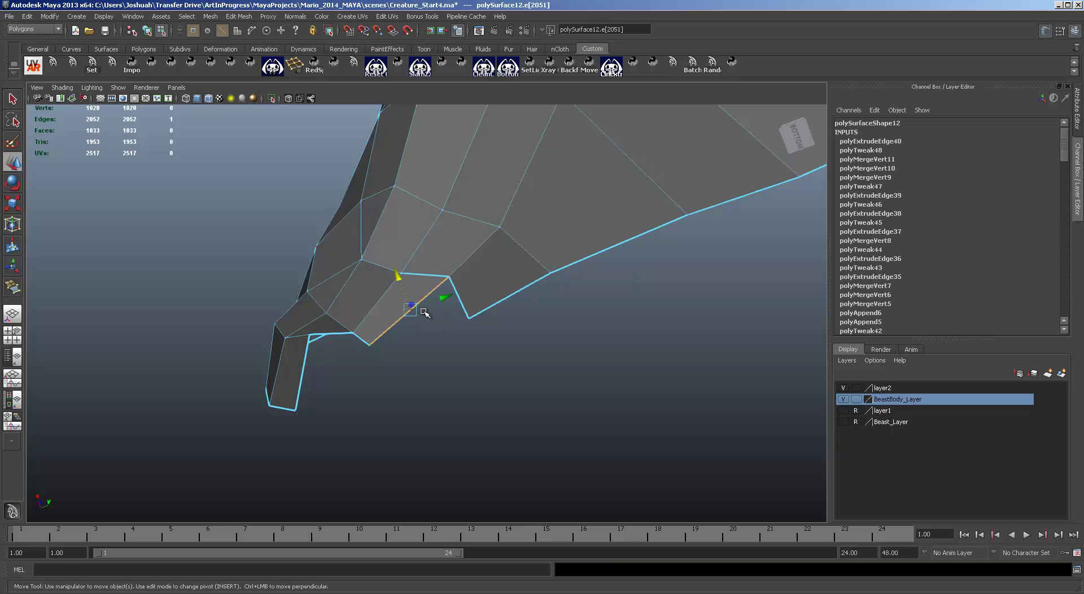
{"action": "key", "text": "ctrl+e"}
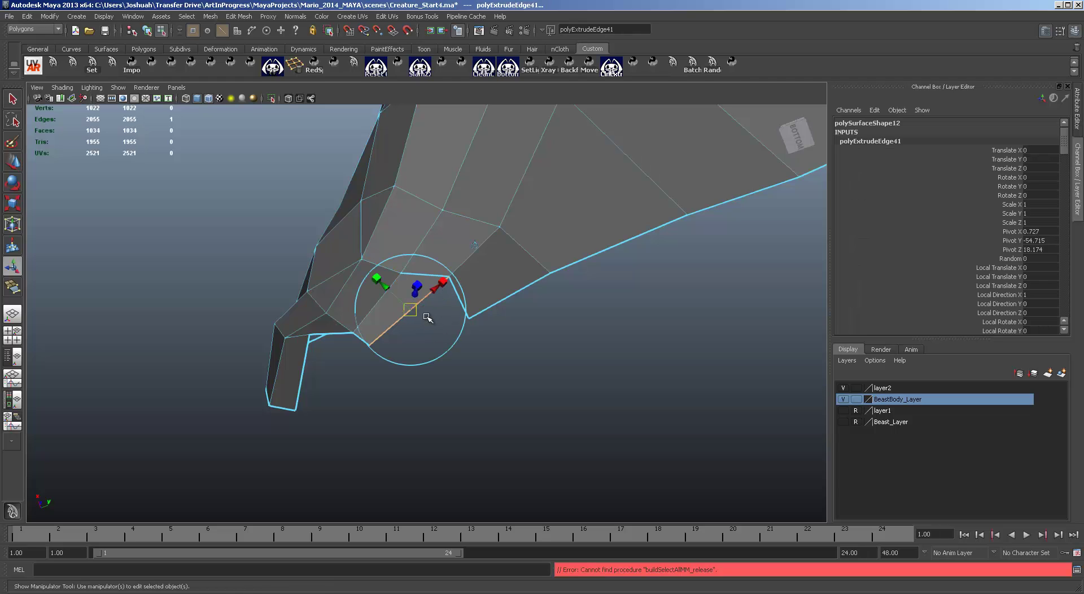
{"action": "key", "text": "w"}
{"action": "left_click_drag", "start_coordinate": [411, 310], "coordinate": [425, 352]}
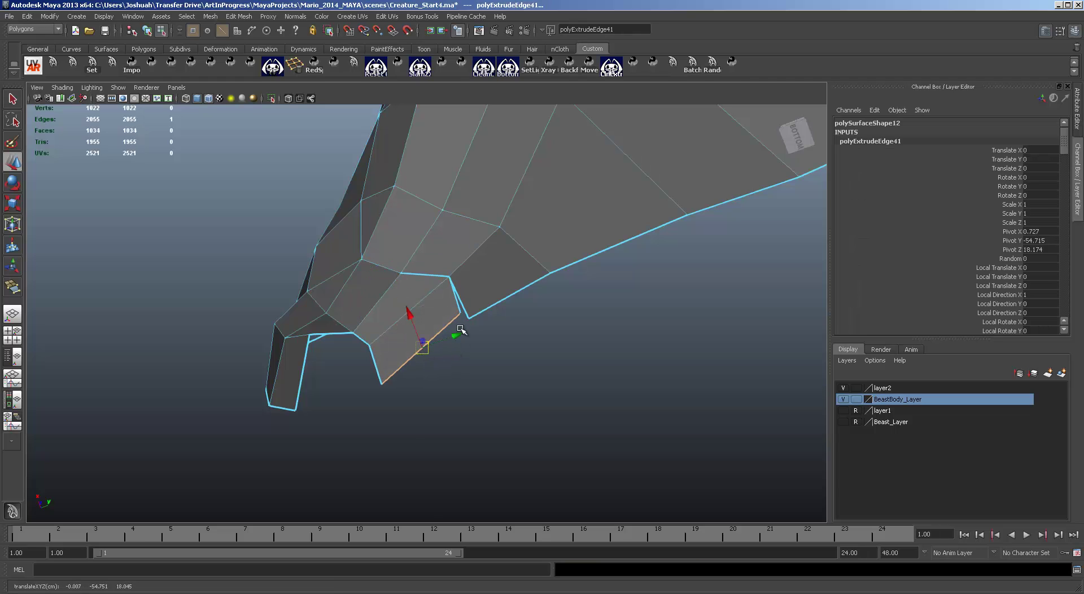
Snap the second face's rear corner vertex to the palate border's front corner on the centre line.
{"action": "key", "text": "F9"}
{"action": "left_click", "coordinate": [459, 312]}
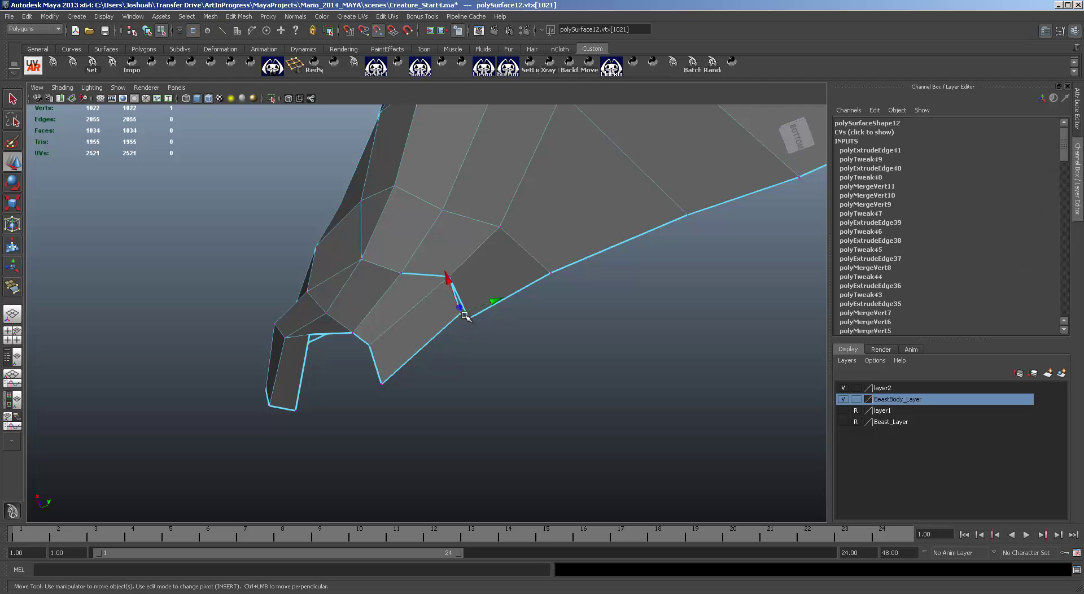
{"action": "left_click_drag", "start_coordinate": [461, 311], "coordinate": [469, 317]}
Snap the second face's front corner vertex sideways onto the centre line in the front view, and check it from below.
{"action": "left_click_drag", "start_coordinate": [371, 370], "coordinate": [404, 398]}
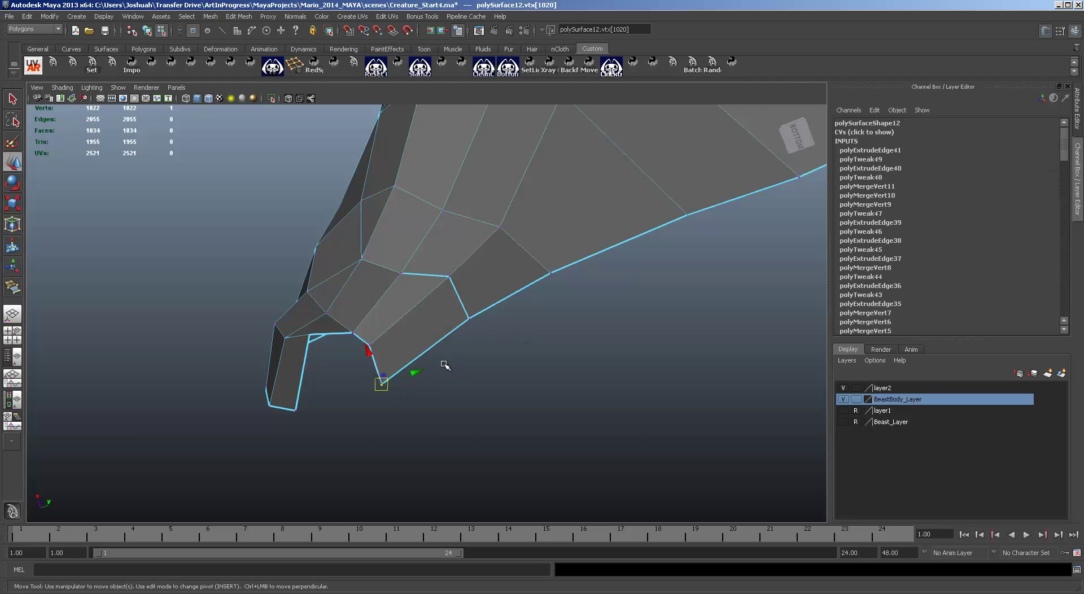
{"action": "key", "text": "space"}
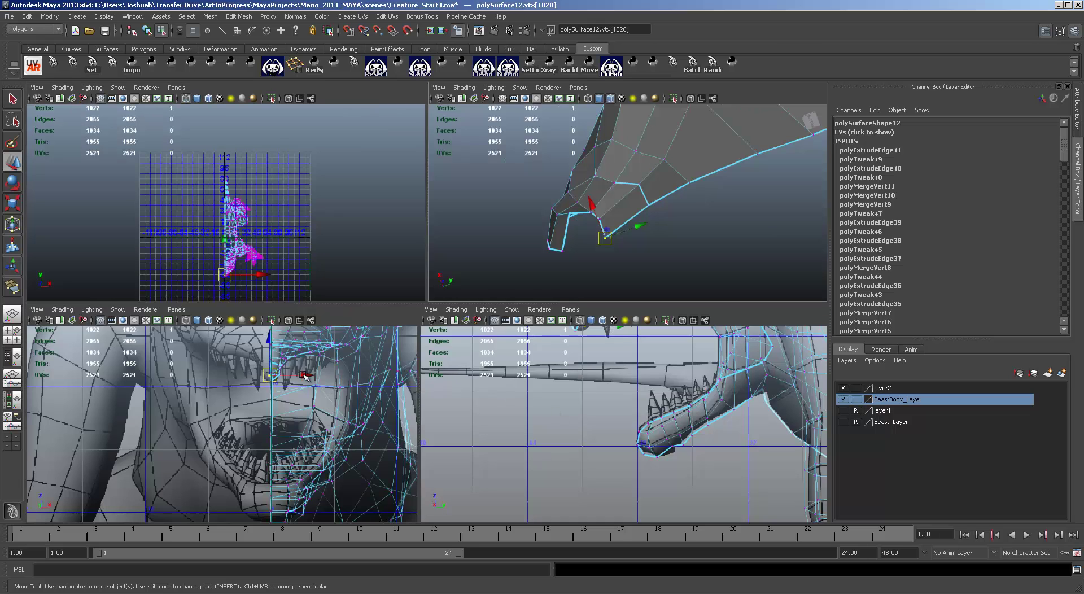
{"action": "scroll", "coordinate": [304, 390], "scroll_direction": "up", "scroll_amount": 2}
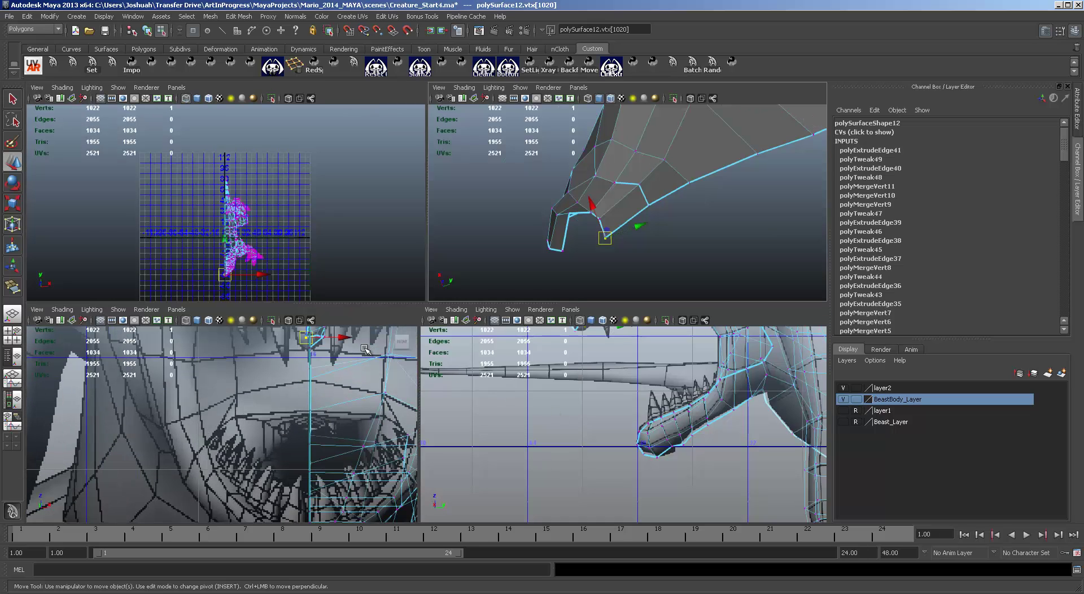
{"action": "key", "text": "x"}
{"action": "left_click_drag", "start_coordinate": [336, 338], "coordinate": [321, 338]}
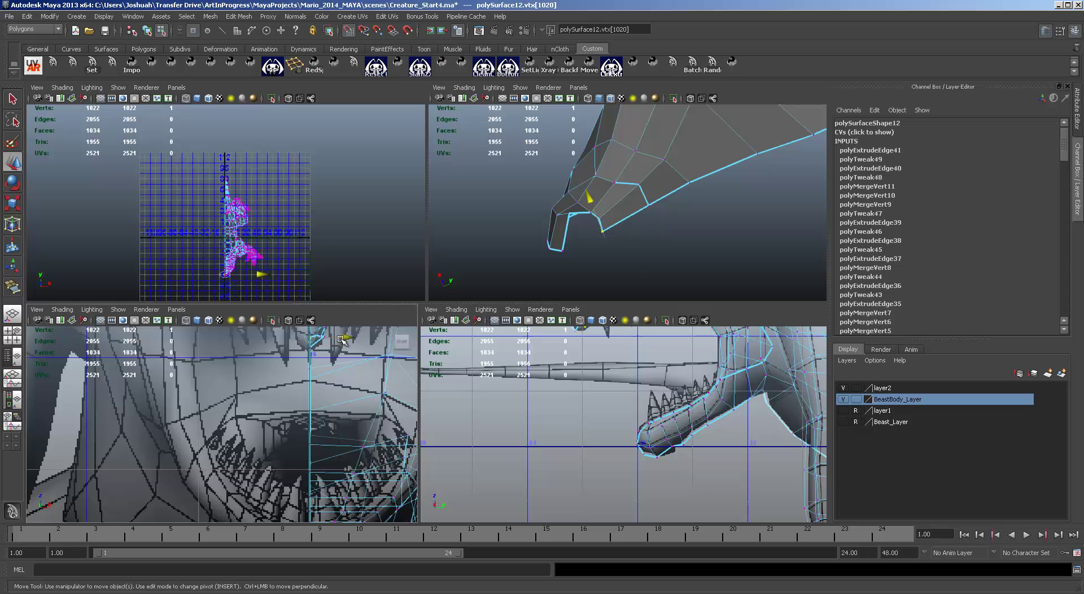
{"action": "left_click_drag", "start_coordinate": [663, 214], "coordinate": [803, 219], "text": "alt"}
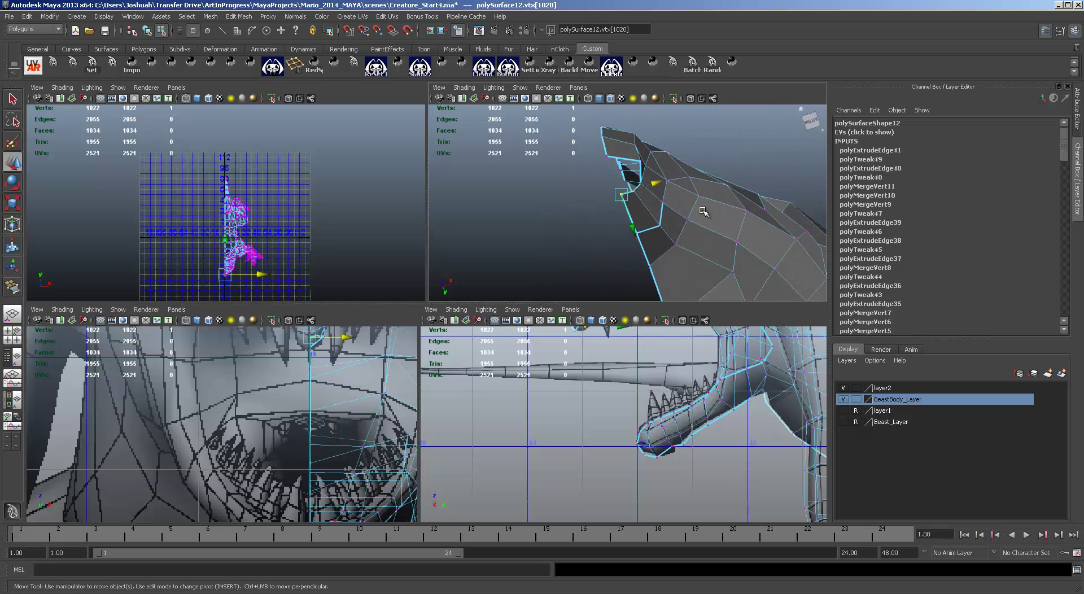
{"action": "scroll", "coordinate": [668, 241], "scroll_direction": "up", "scroll_amount": 3}
{"action": "middle_click_drag", "start_coordinate": [682, 208], "coordinate": [684, 254], "text": "alt"}
{"action": "left_click_drag", "start_coordinate": [685, 255], "coordinate": [711, 266], "text": "alt"}
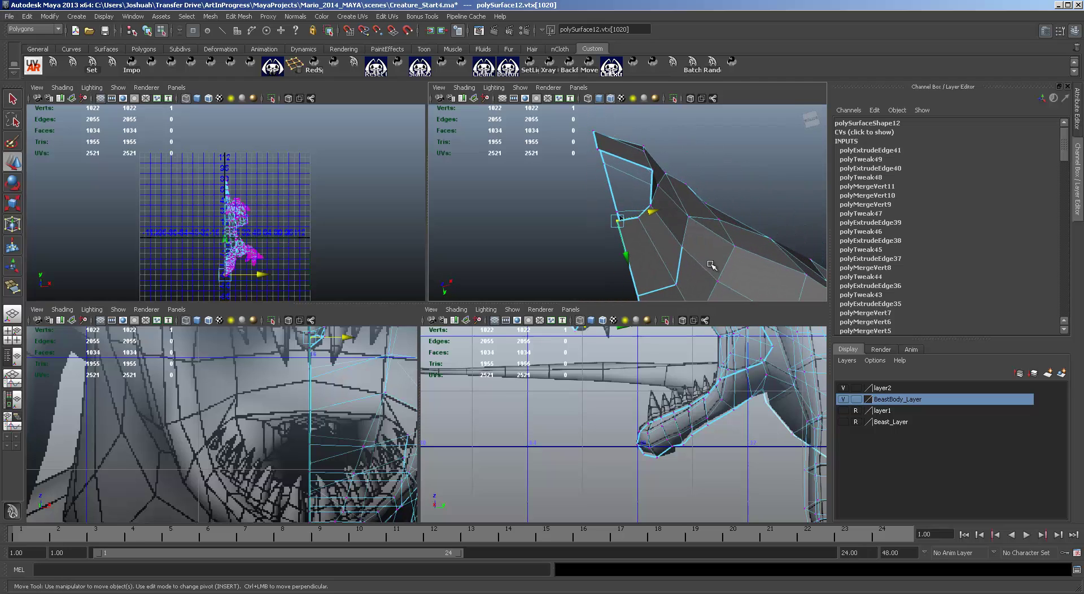
Extrude the open edge behind the upper lip tip toward the front palate faces and adjust its height in the side view.
{"action": "key", "text": "F10"}
{"action": "left_click", "coordinate": [631, 162]}
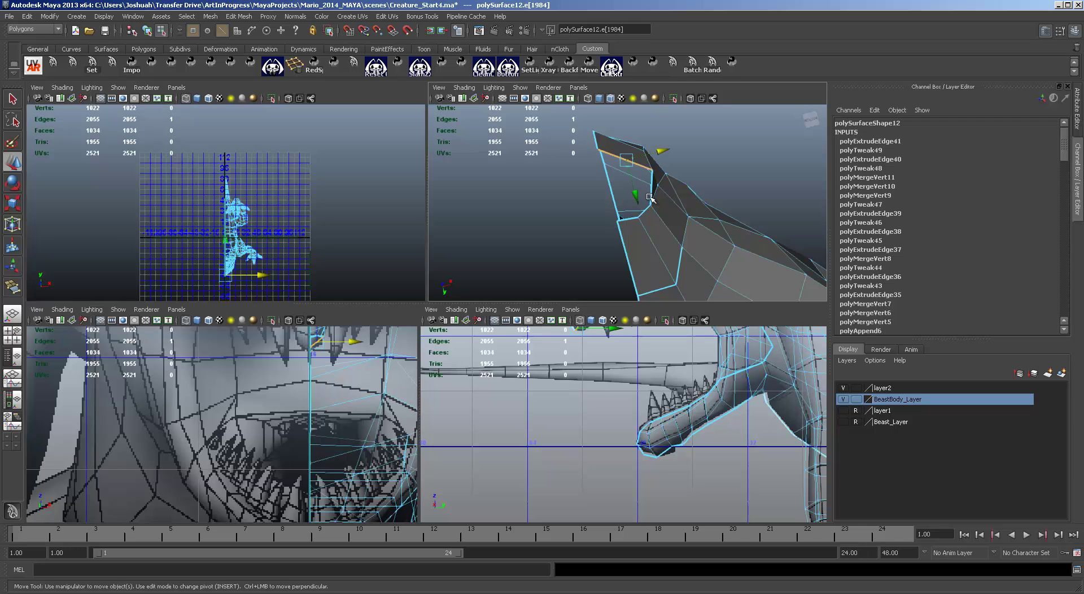
{"action": "key", "text": "ctrl+e"}
{"action": "key", "text": "w"}
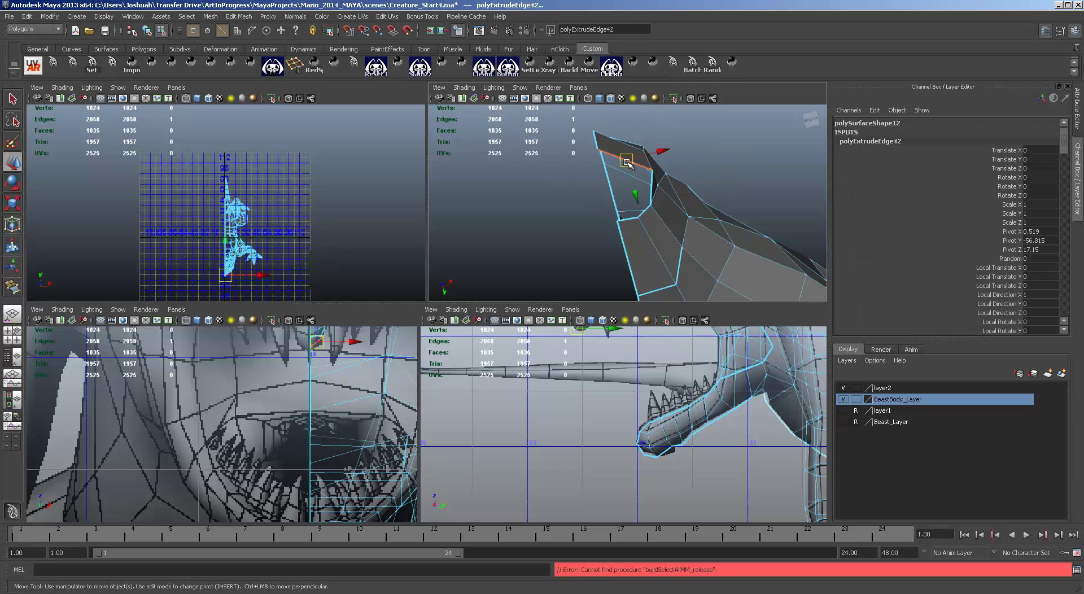
{"action": "left_click_drag", "start_coordinate": [641, 209], "coordinate": [642, 229]}
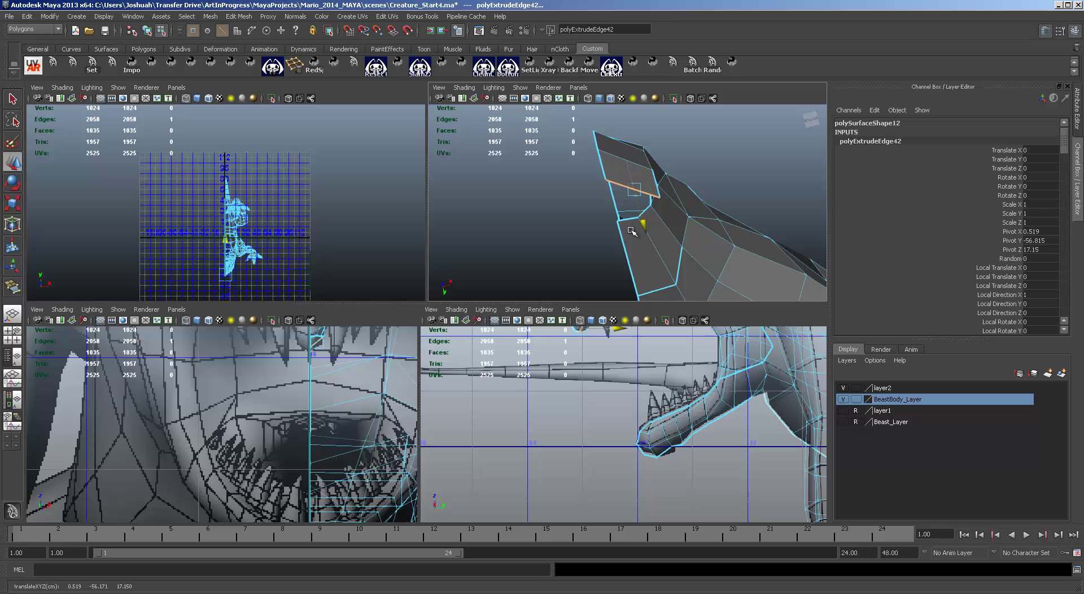
{"action": "middle_click_drag", "start_coordinate": [660, 376], "coordinate": [652, 473], "text": "alt"}
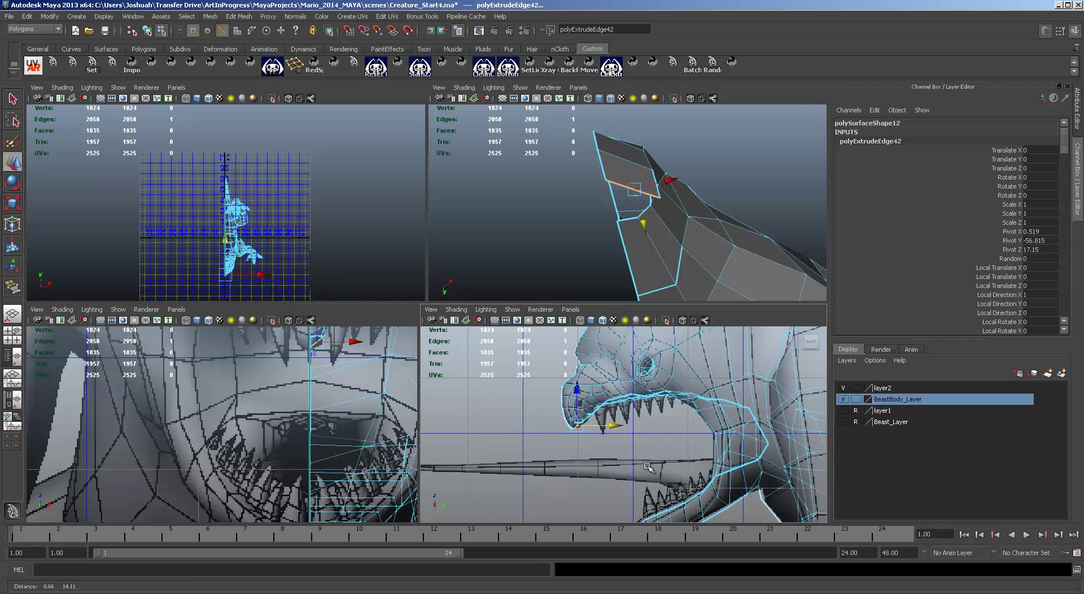
{"action": "scroll", "coordinate": [599, 446], "scroll_direction": "up", "scroll_amount": 5}
{"action": "left_click_drag", "start_coordinate": [502, 430], "coordinate": [509, 427]}
{"action": "left_click_drag", "start_coordinate": [678, 231], "coordinate": [699, 220], "text": "alt"}
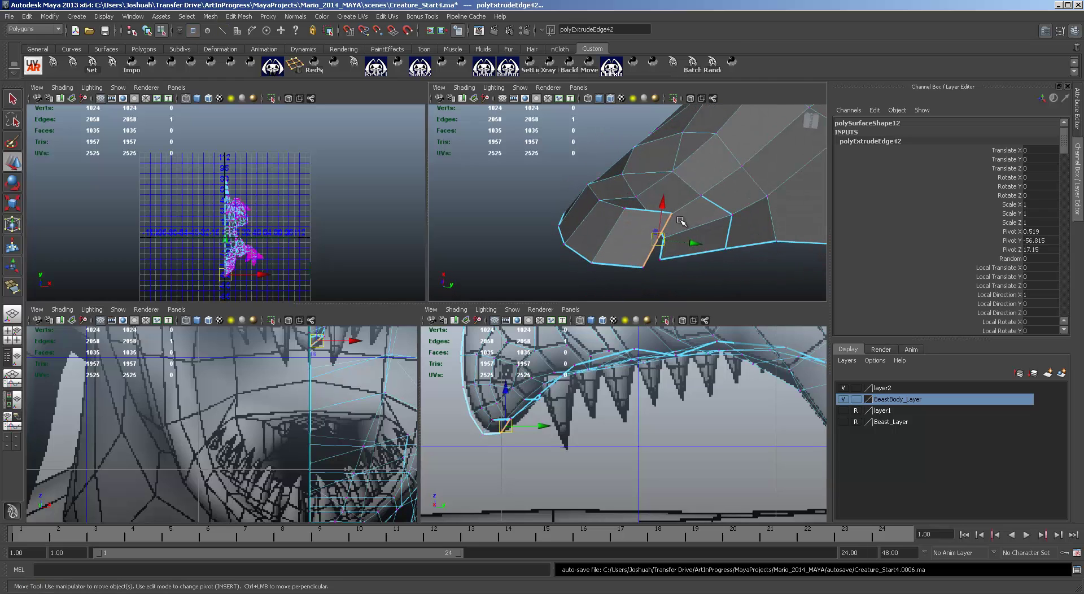
Move the extruded edge's outer vertex onto the neighbouring palate border vertex and merge the two.
{"action": "left_click", "coordinate": [671, 213]}
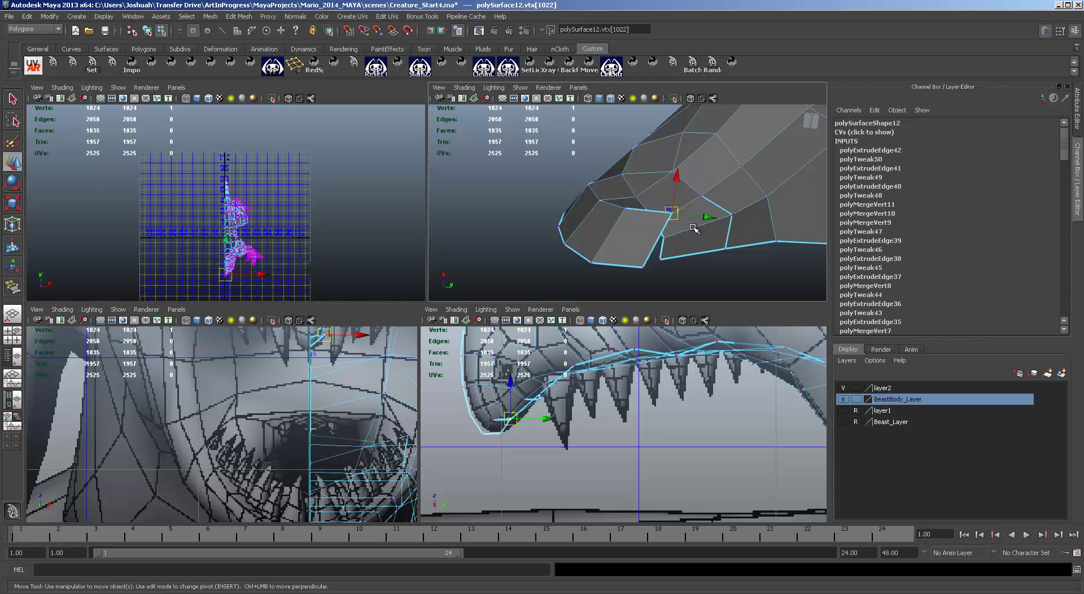
{"action": "middle_click_drag", "start_coordinate": [693, 228], "coordinate": [638, 228]}
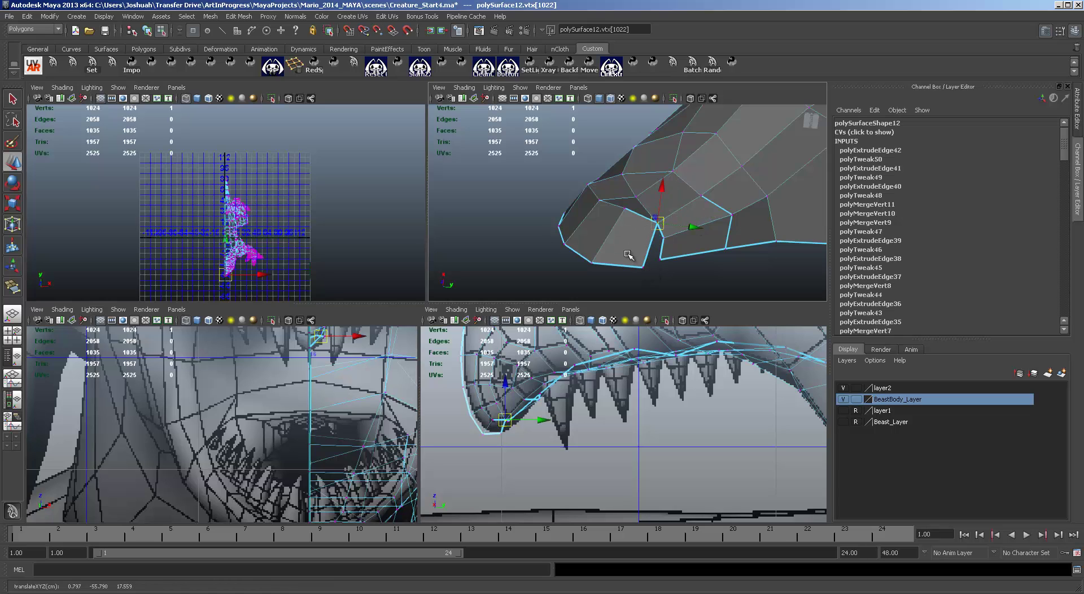
{"action": "left_click", "coordinate": [654, 217], "text": "shift"}
{"action": "left_click", "coordinate": [226, 18]}
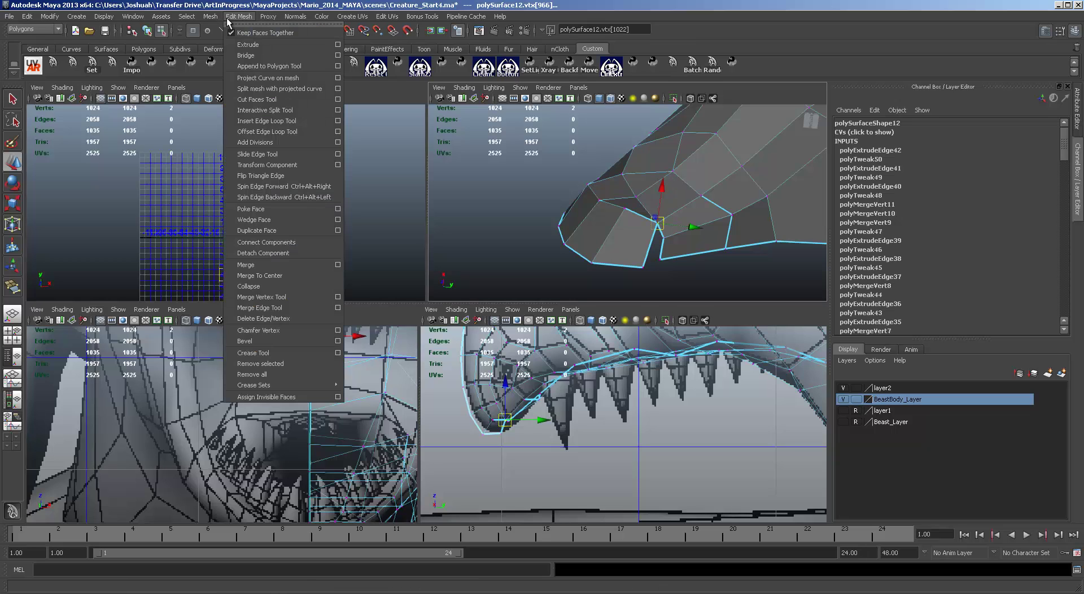
{"action": "left_click", "coordinate": [284, 264]}
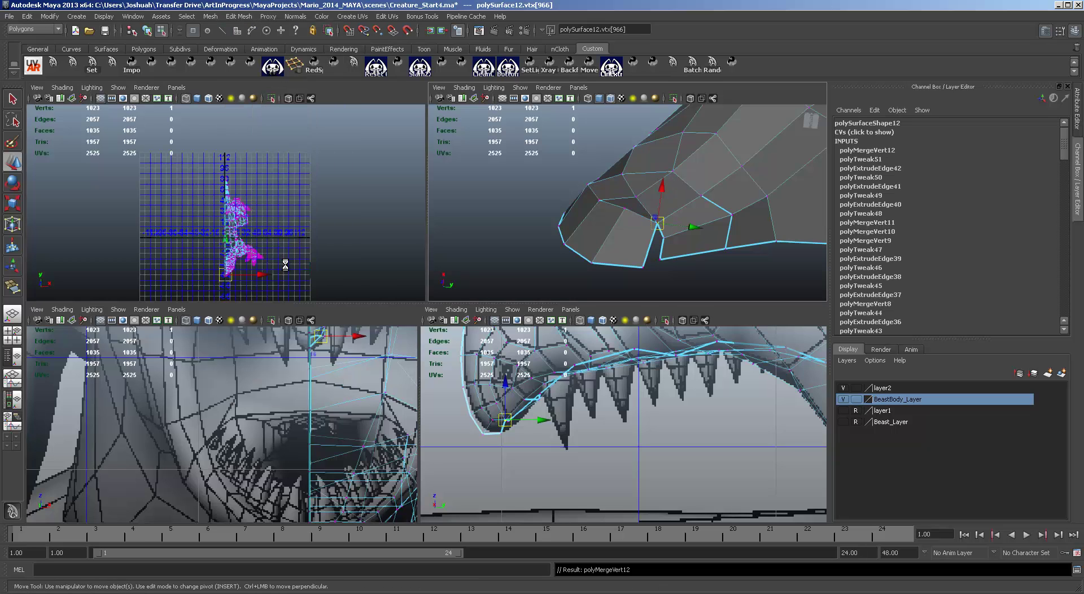
Fill the remaining gap between the new lip face and the palate border using the Append to Polygon tool.
{"action": "left_click", "coordinate": [238, 16]}
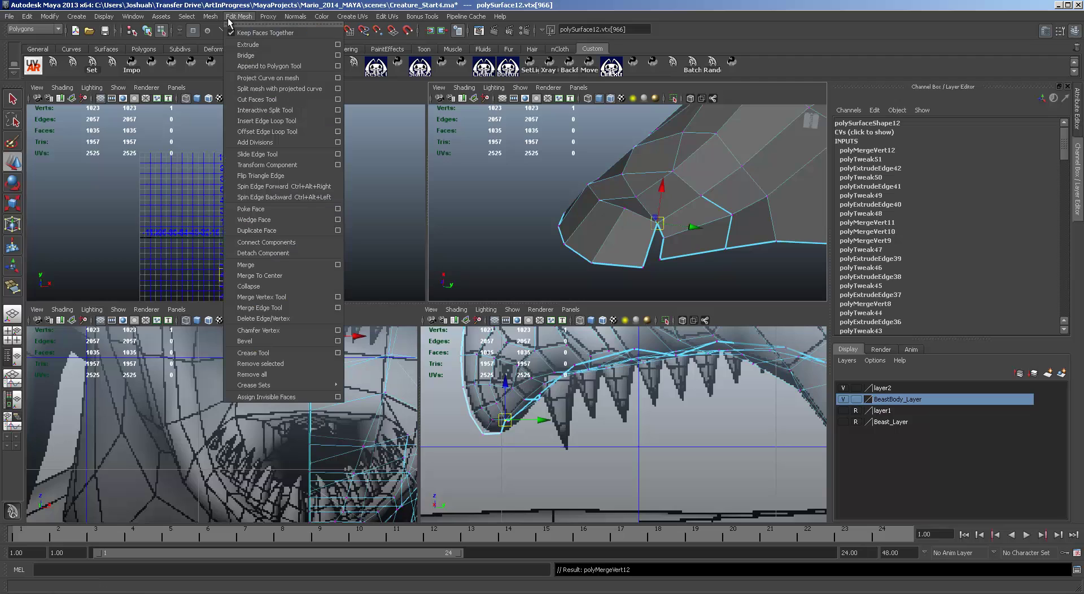
{"action": "left_click", "coordinate": [264, 66]}
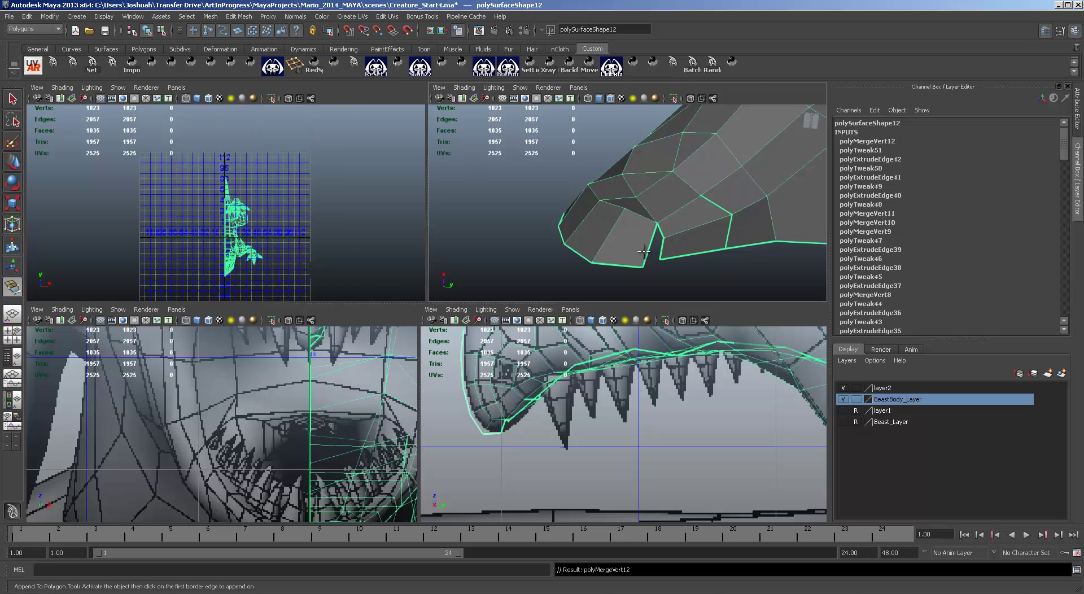
{"action": "left_click", "coordinate": [648, 248]}
{"action": "left_click", "coordinate": [659, 248]}
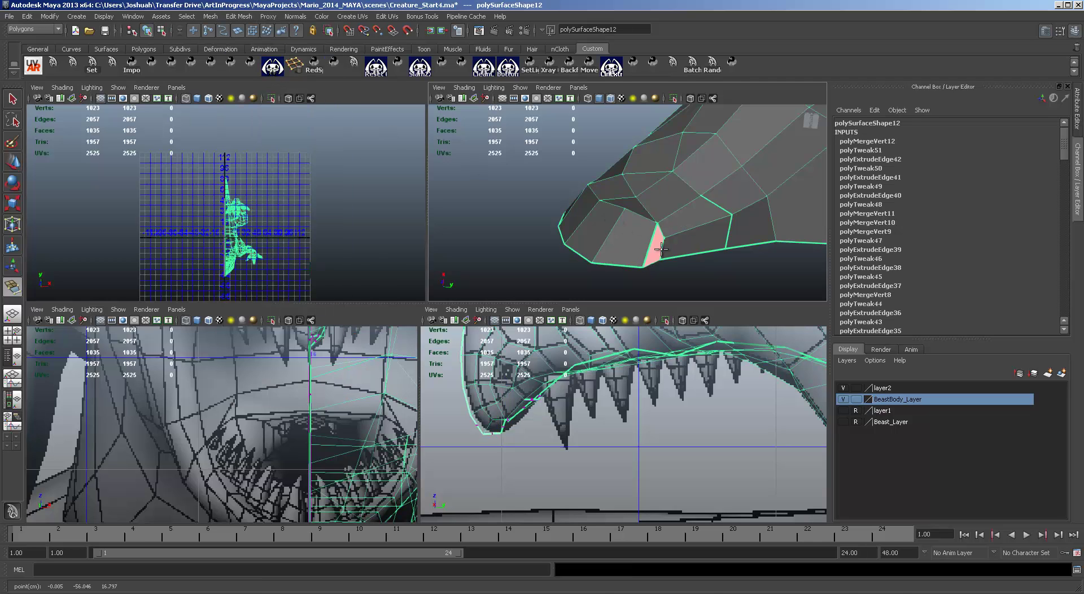
{"action": "key", "text": "w"}
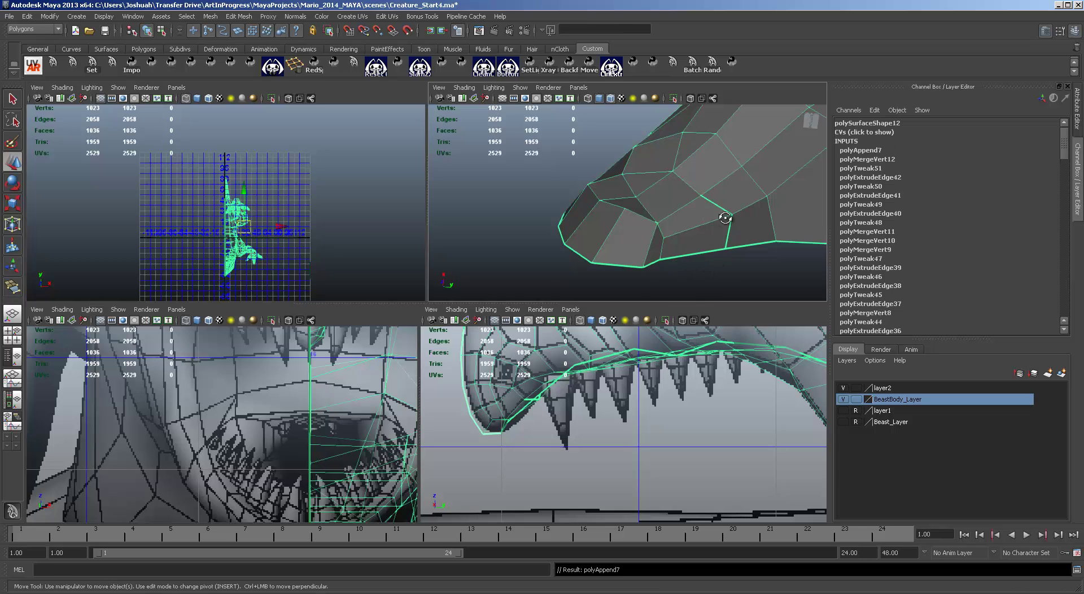
Select the overlapping vertices where the front palate faces meet the inner lip and merge them.
{"action": "left_click_drag", "start_coordinate": [725, 218], "coordinate": [551, 223], "text": "alt"}
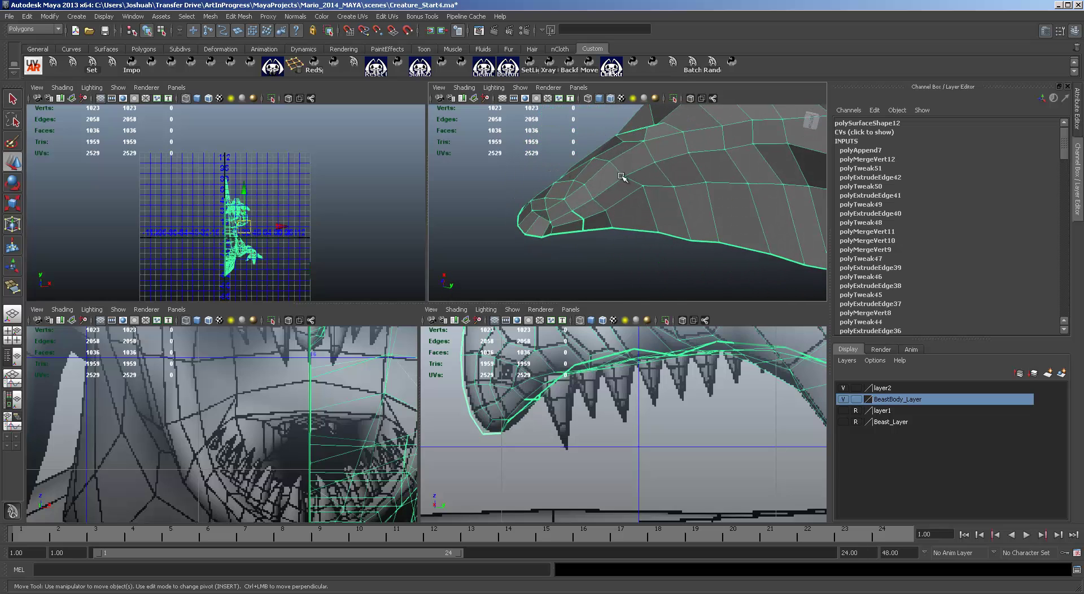
{"action": "left_click_drag", "start_coordinate": [621, 177], "coordinate": [581, 207], "text": "alt"}
{"action": "key", "text": "F8"}
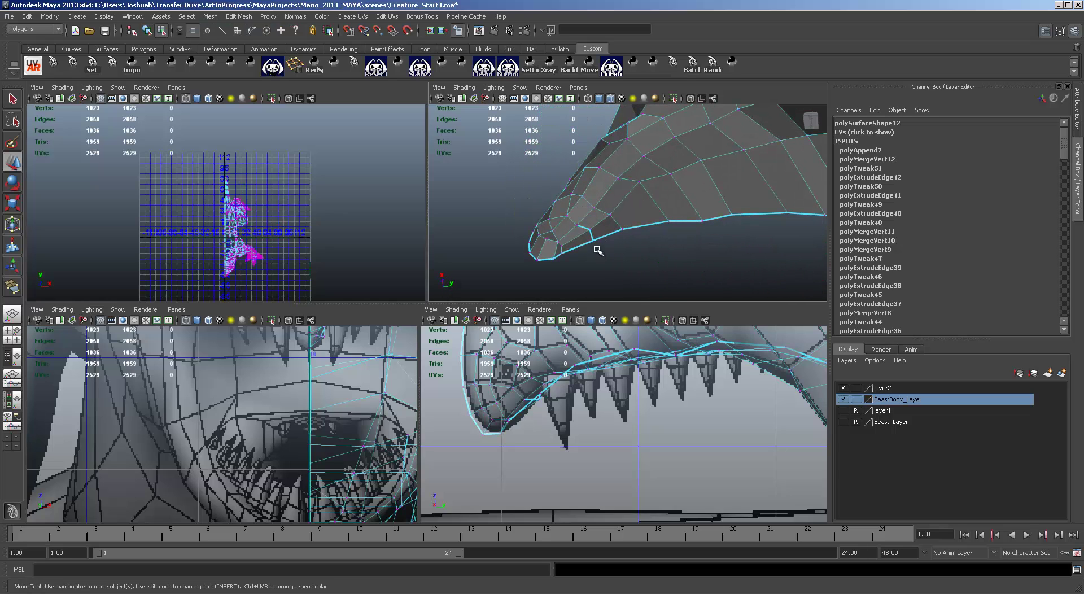
{"action": "left_click", "coordinate": [569, 224]}
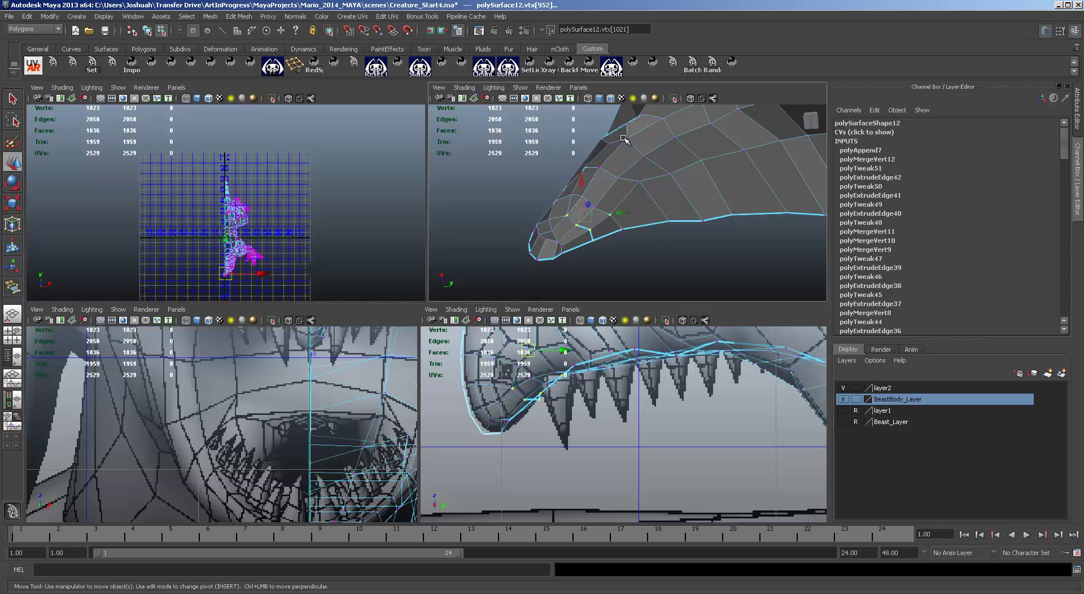
{"action": "left_click", "coordinate": [215, 19]}
{"action": "mouse_move", "coordinate": [232, 18]}
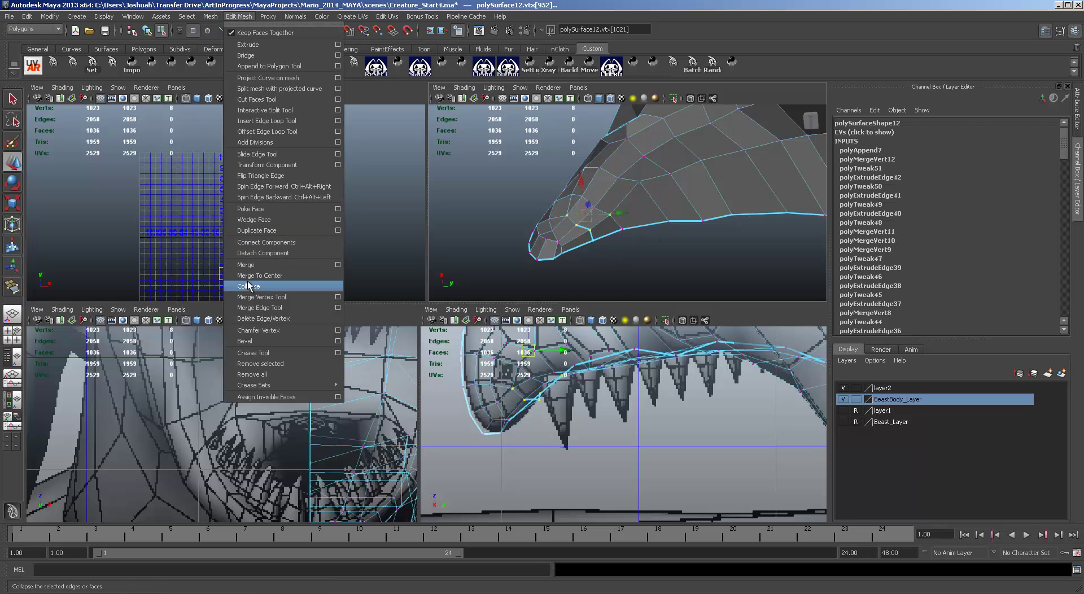
{"action": "left_click", "coordinate": [256, 265]}
Examine the head's mouth opening, upper palate border and jaw corner from the side and up close.
{"action": "left_click_drag", "start_coordinate": [656, 262], "coordinate": [680, 219], "text": "alt"}
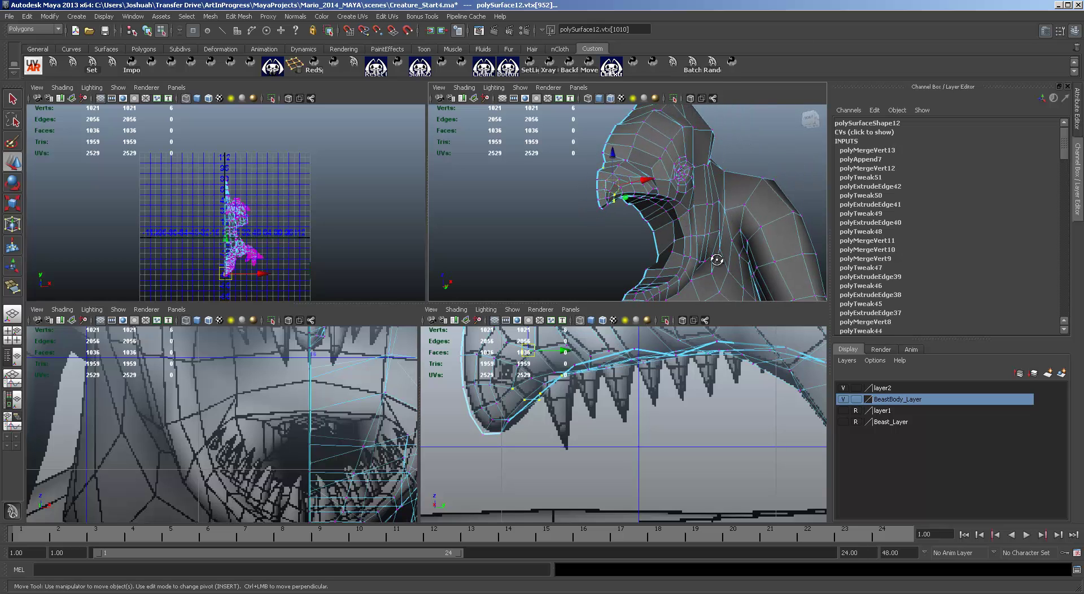
{"action": "mouse_move", "coordinate": [717, 260]}
{"action": "left_mouse_down", "text": "alt"}
{"action": "mouse_move", "coordinate": [686, 241]}
{"action": "mouse_move", "coordinate": [741, 242]}
{"action": "mouse_move", "coordinate": [704, 253]}
{"action": "mouse_move", "coordinate": [745, 253]}
{"action": "mouse_move", "coordinate": [726, 250]}
{"action": "left_mouse_up", "text": "alt"}
{"action": "left_click", "coordinate": [687, 241]}
{"action": "left_click", "coordinate": [709, 255]}
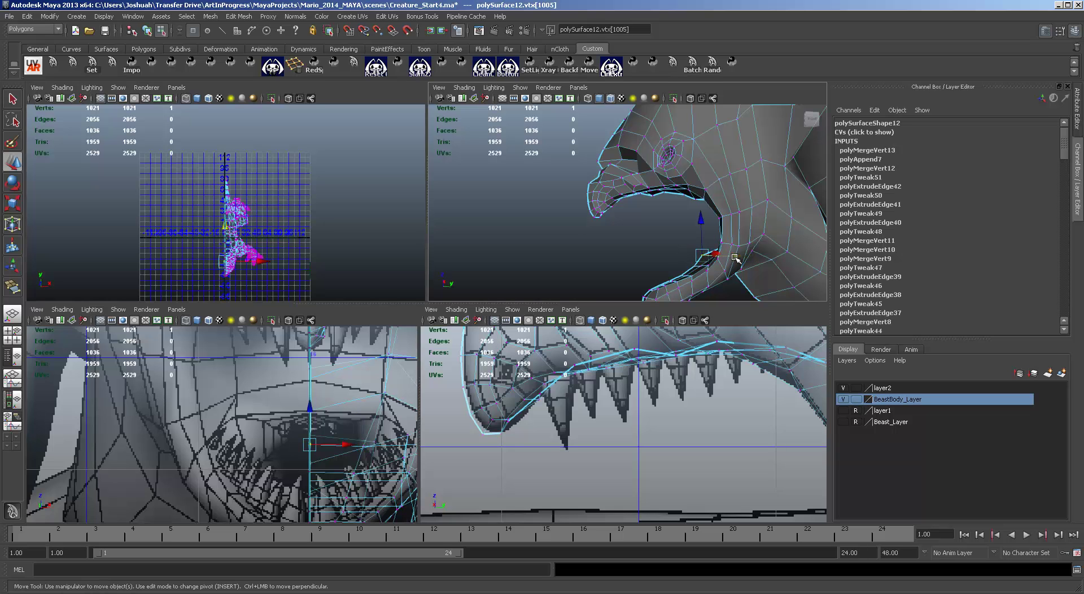
{"action": "left_click", "coordinate": [738, 257]}
{"action": "mouse_move", "coordinate": [745, 258]}
{"action": "left_mouse_down", "text": "alt"}
{"action": "mouse_move", "coordinate": [832, 273]}
{"action": "mouse_move", "coordinate": [748, 266]}
{"action": "left_mouse_up", "text": "alt"}
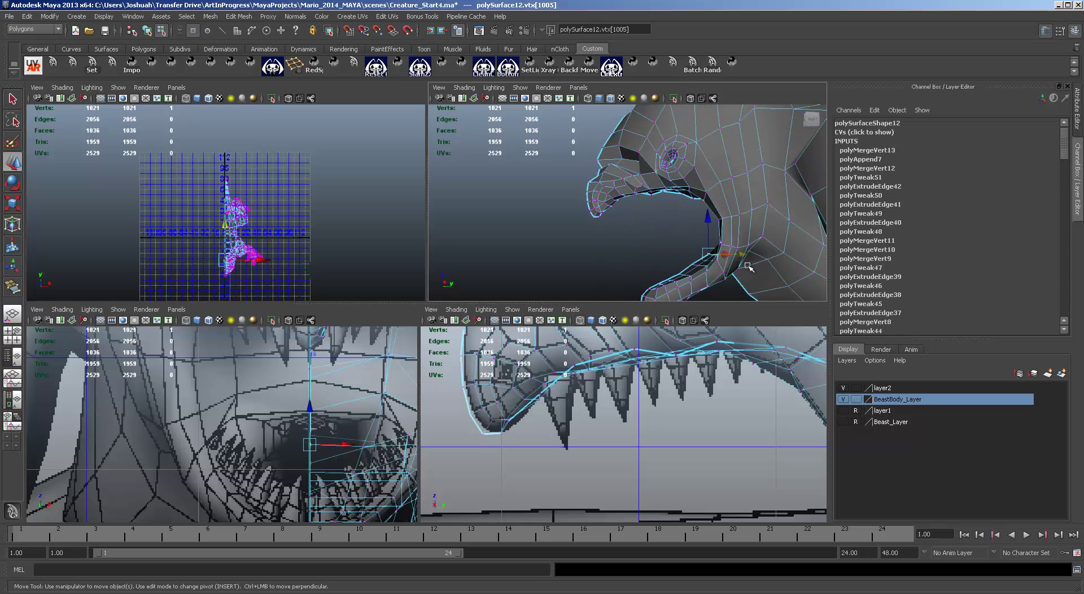
{"action": "key", "text": "space"}
{"action": "scroll", "coordinate": [443, 426], "scroll_direction": "up", "scroll_amount": 3}
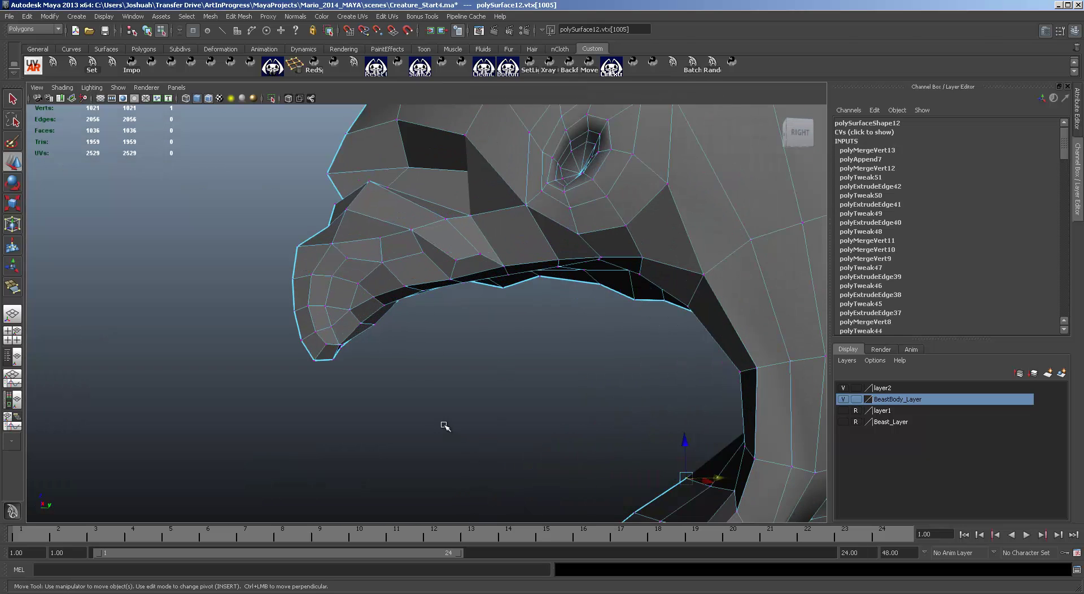
{"action": "key", "text": "space"}
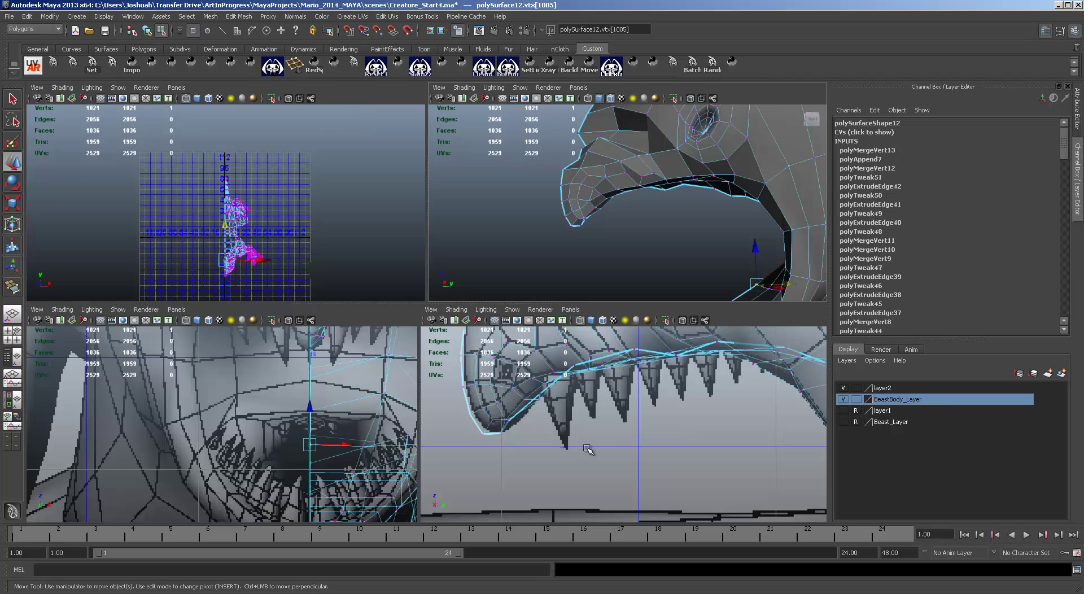
Extrude the nostril face on the snout, scale the inner face down and adjust its rotation in the side view.
{"action": "middle_click_drag", "start_coordinate": [578, 427], "coordinate": [657, 481], "text": "alt"}
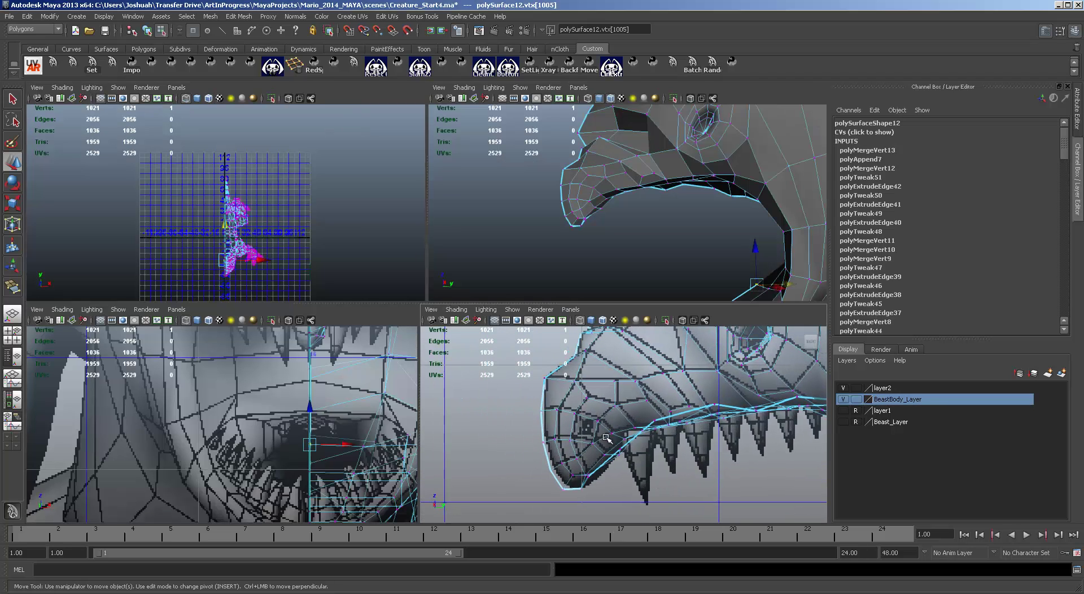
{"action": "key", "text": "F11"}
{"action": "left_click", "coordinate": [587, 429]}
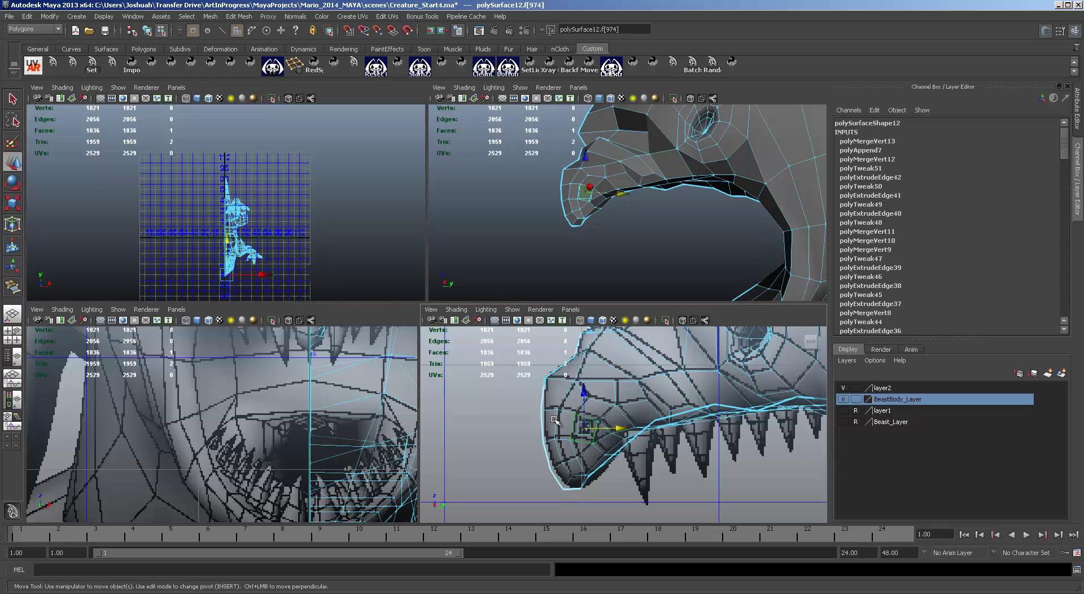
{"action": "key", "text": "ctrl+e"}
{"action": "scroll", "coordinate": [620, 449], "scroll_direction": "up", "scroll_amount": 3}
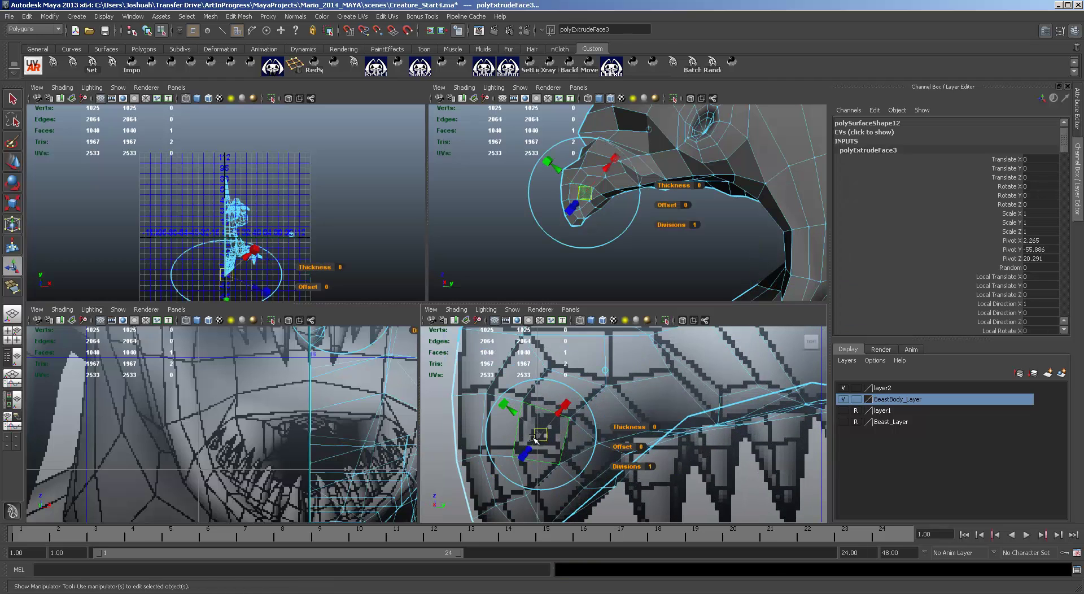
{"action": "key", "text": "r"}
{"action": "left_click_drag", "start_coordinate": [543, 434], "coordinate": [520, 436]}
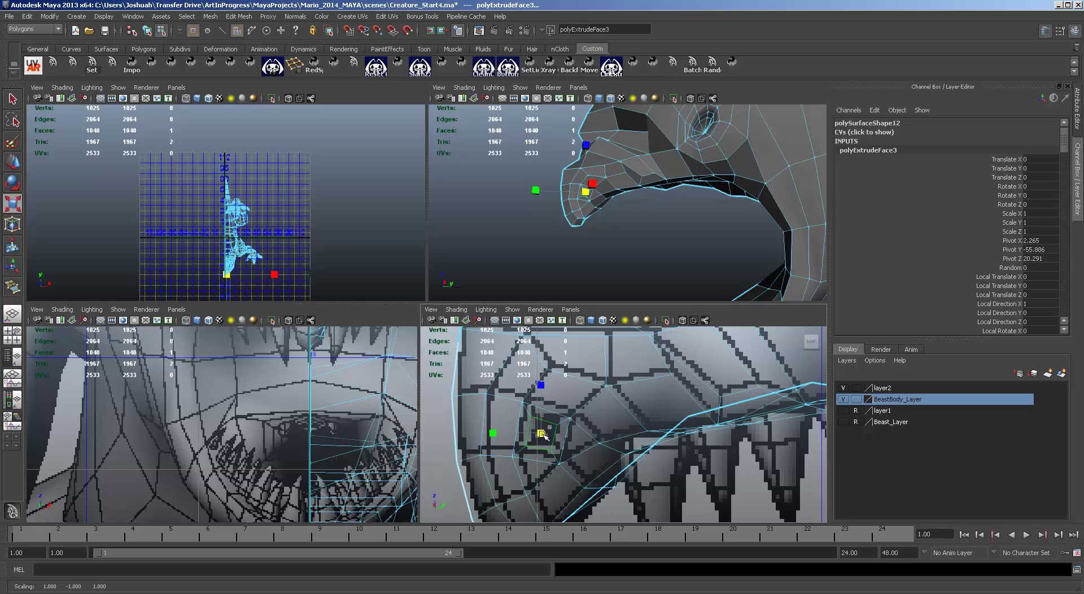
{"action": "key", "text": "e"}
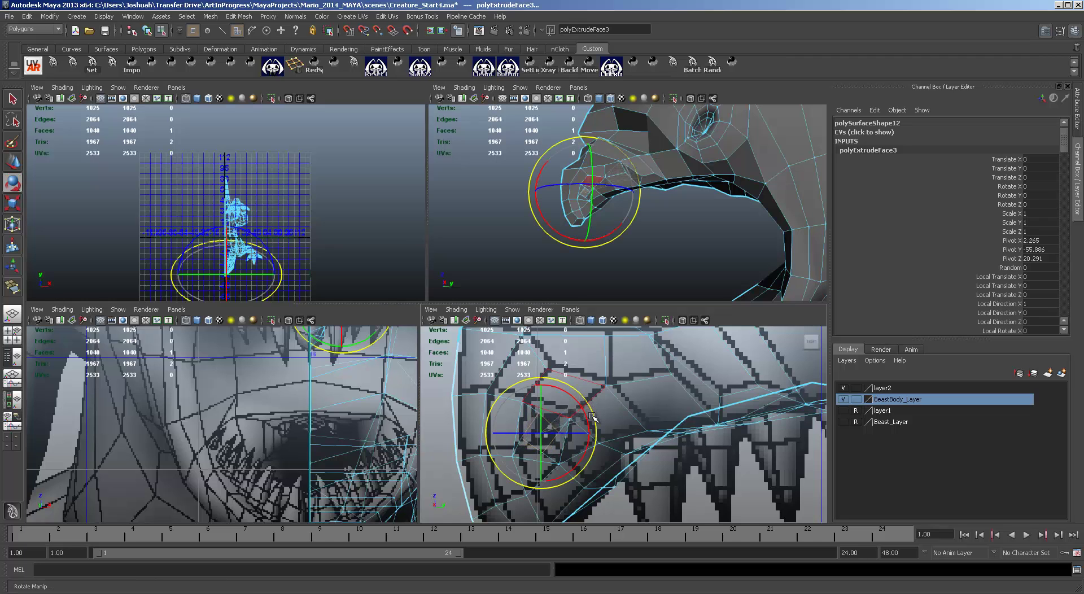
{"action": "left_click_drag", "start_coordinate": [591, 411], "coordinate": [580, 427]}
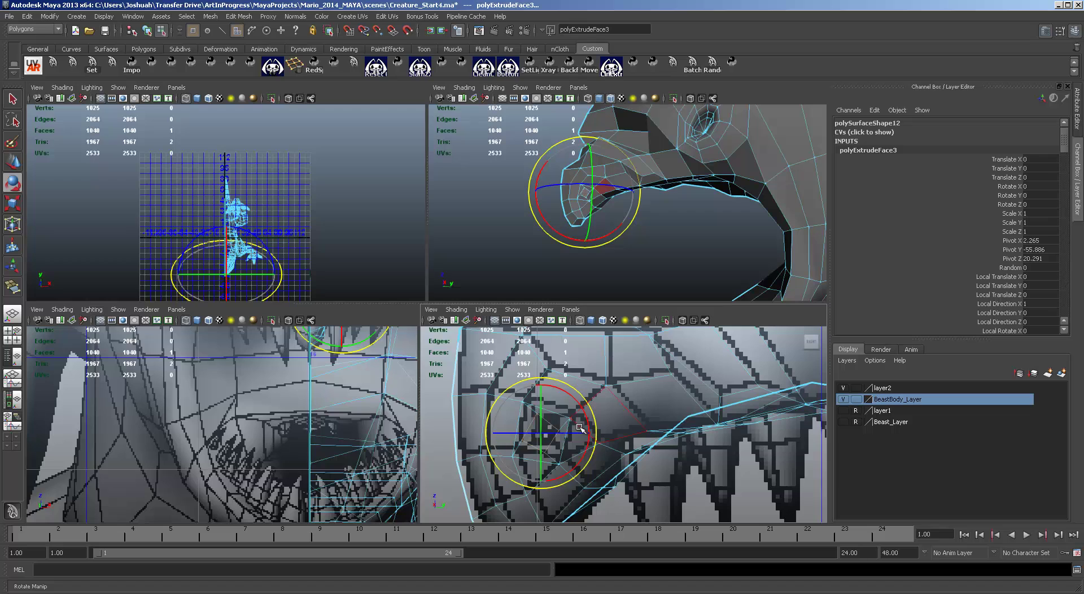
Reposition the inner nostril face's corner vertices to follow the reference nostril in the side view, and check them in perspective.
{"action": "key", "text": "F9"}
{"action": "left_click", "coordinate": [538, 416]}
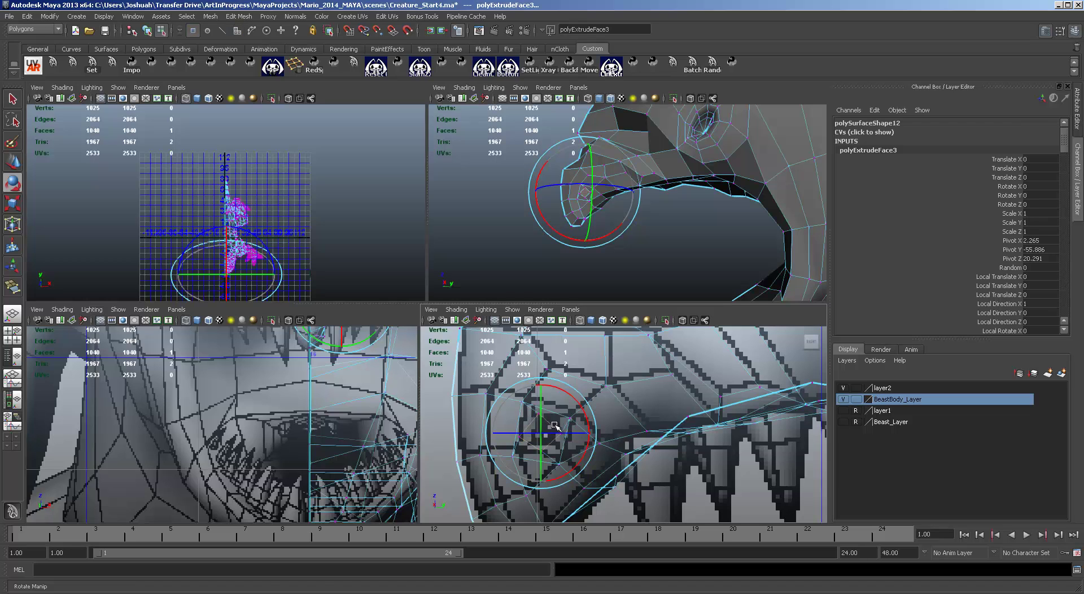
{"action": "key", "text": "w"}
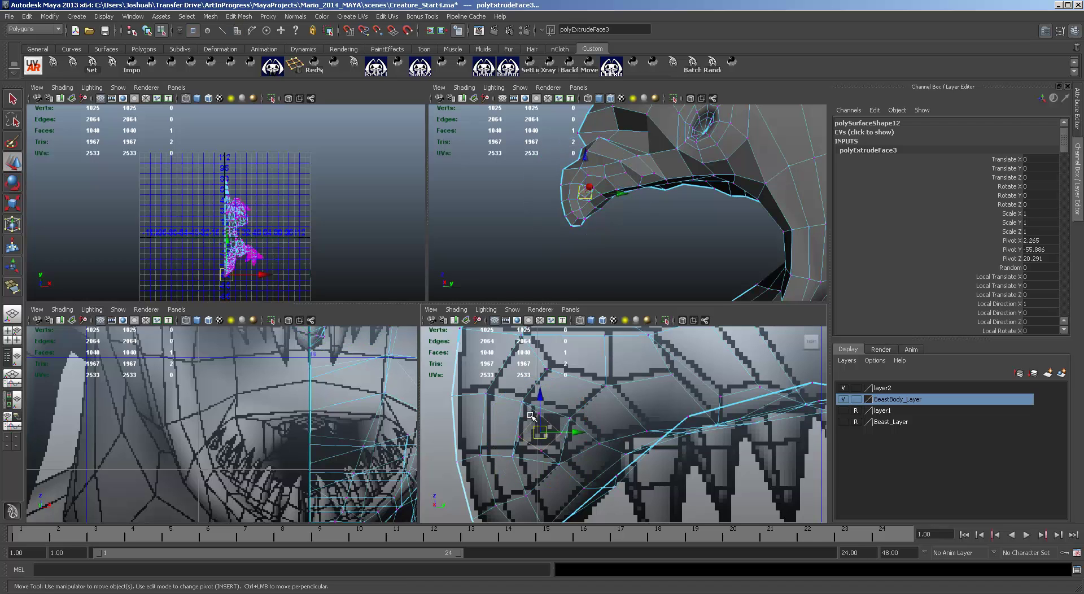
{"action": "left_click", "coordinate": [536, 414]}
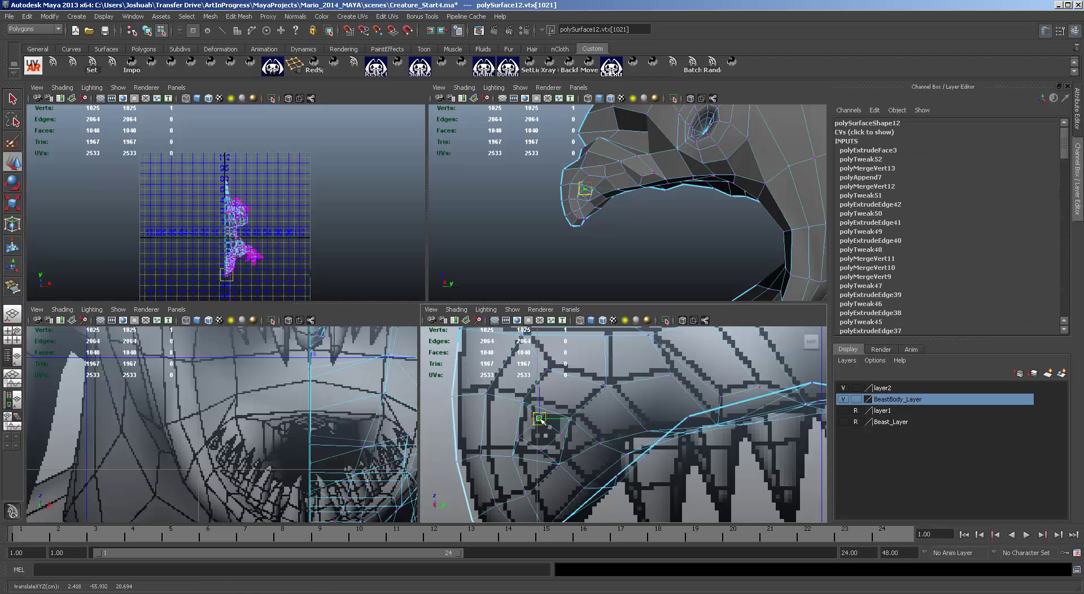
{"action": "left_click", "coordinate": [560, 437]}
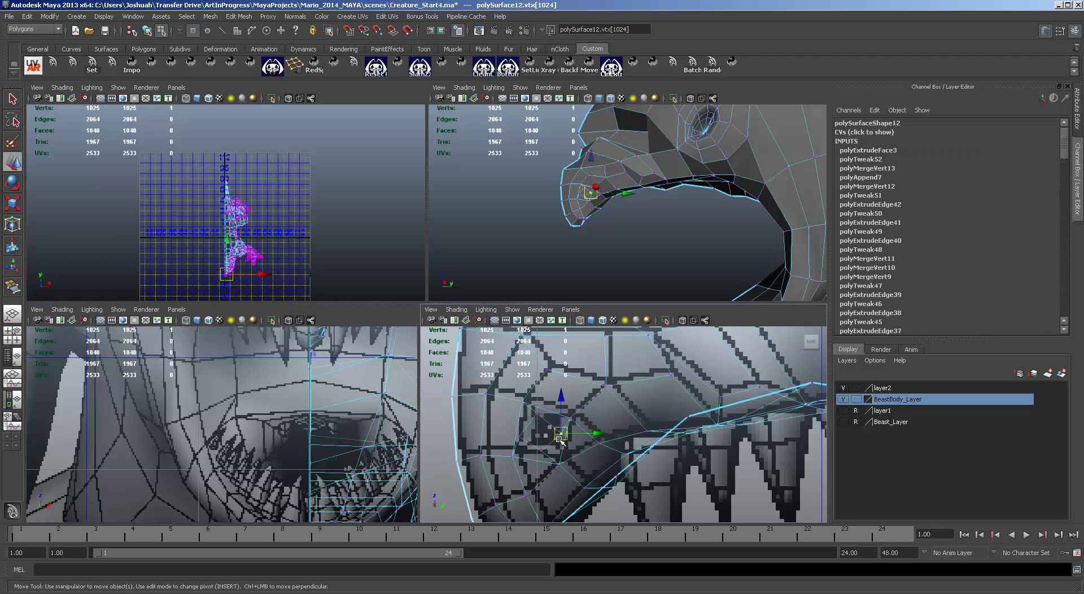
{"action": "left_click", "coordinate": [551, 446]}
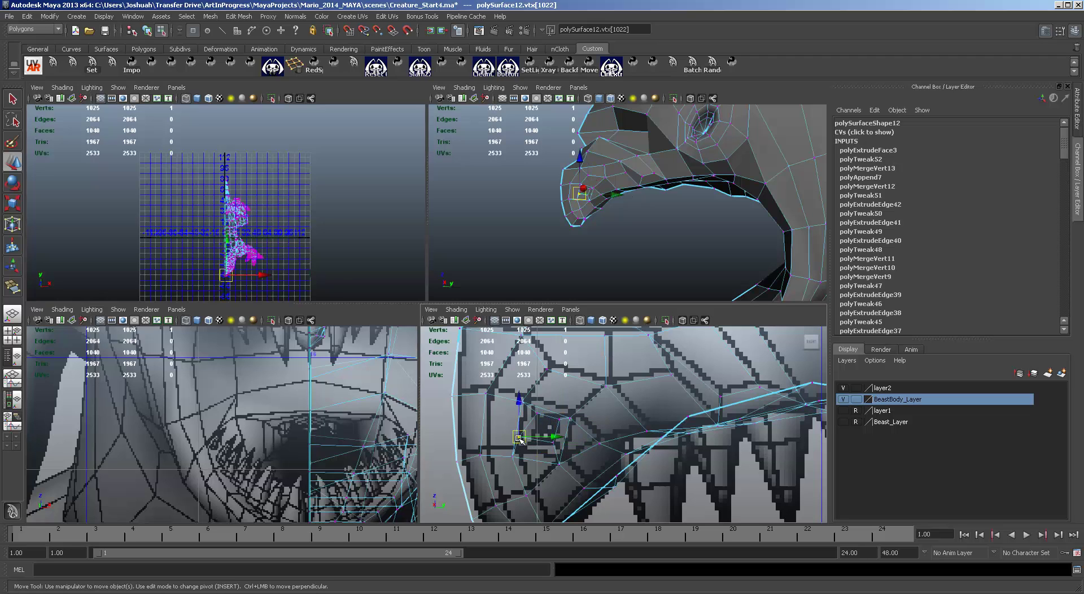
{"action": "left_click", "coordinate": [533, 444]}
{"action": "left_click_drag", "start_coordinate": [533, 444], "coordinate": [531, 445]}
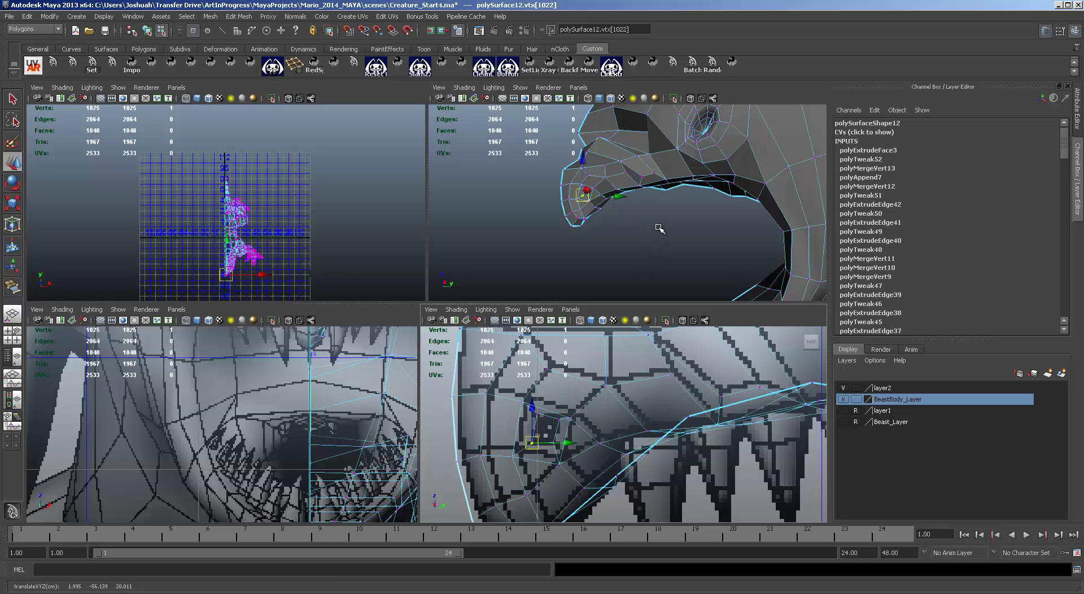
{"action": "left_click_drag", "start_coordinate": [659, 228], "coordinate": [621, 192], "text": "alt"}
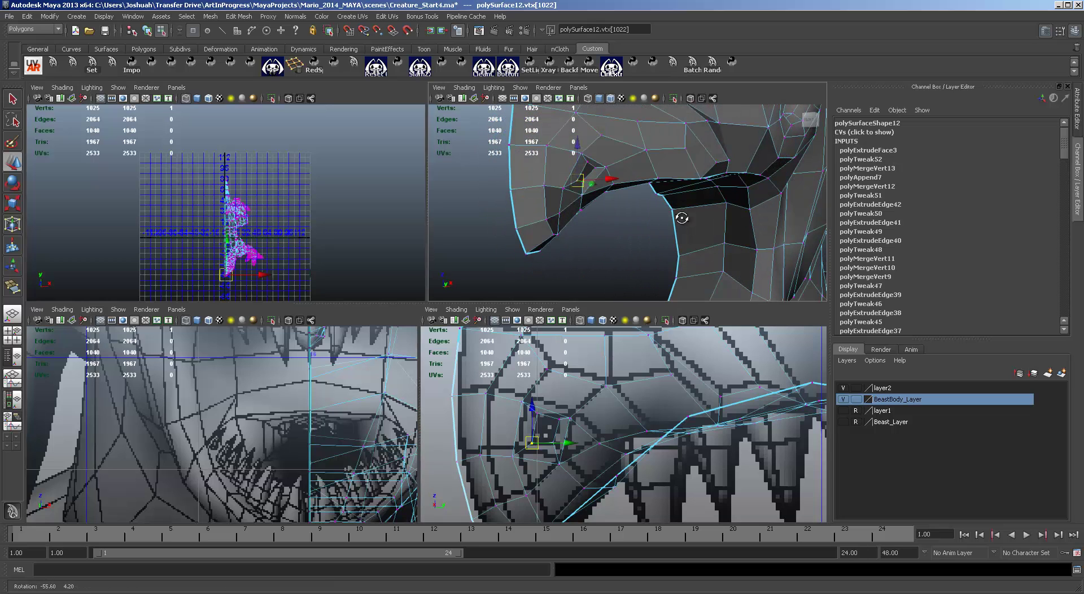
Extrude the inner nostril face on the snout again and push the new face deeper into the head.
{"action": "key", "text": "F11"}
{"action": "left_click", "coordinate": [613, 172]}
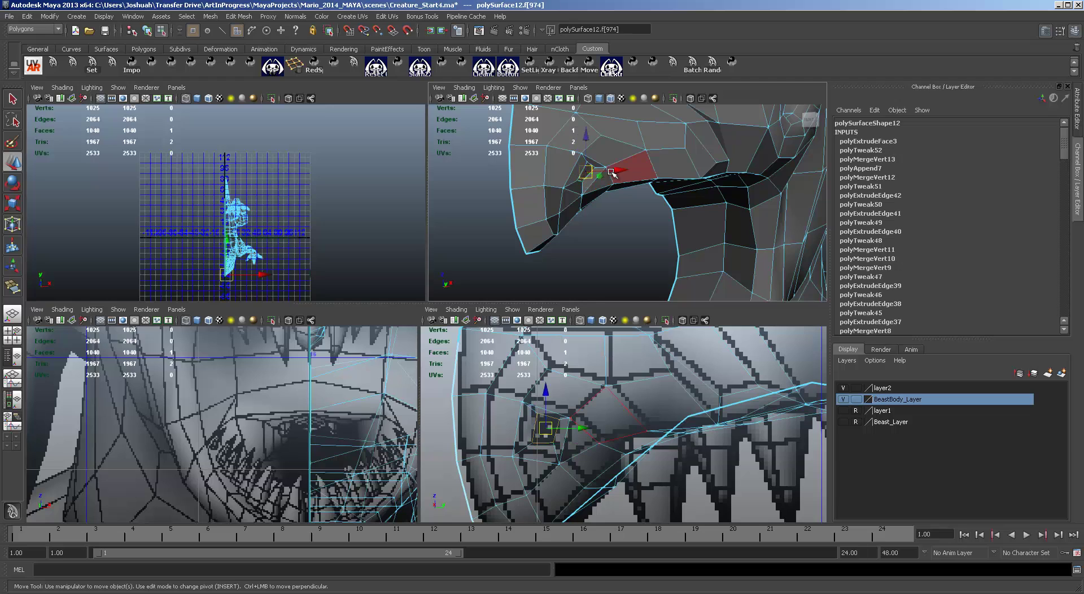
{"action": "left_click_drag", "start_coordinate": [612, 173], "coordinate": [601, 166]}
{"action": "left_click_drag", "start_coordinate": [641, 238], "coordinate": [597, 251], "text": "alt"}
{"action": "key", "text": "ctrl+e"}
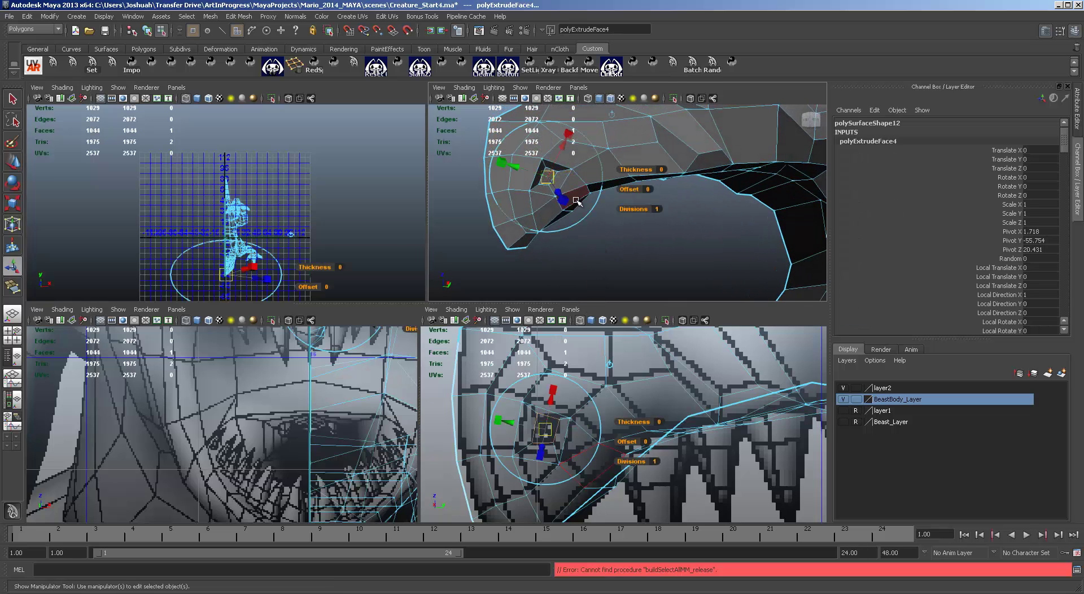
{"action": "mouse_move", "coordinate": [556, 190]}
{"action": "left_mouse_down"}
{"action": "mouse_move", "coordinate": [514, 161]}
{"action": "mouse_move", "coordinate": [547, 175]}
{"action": "left_mouse_up"}
{"action": "key", "text": "r"}
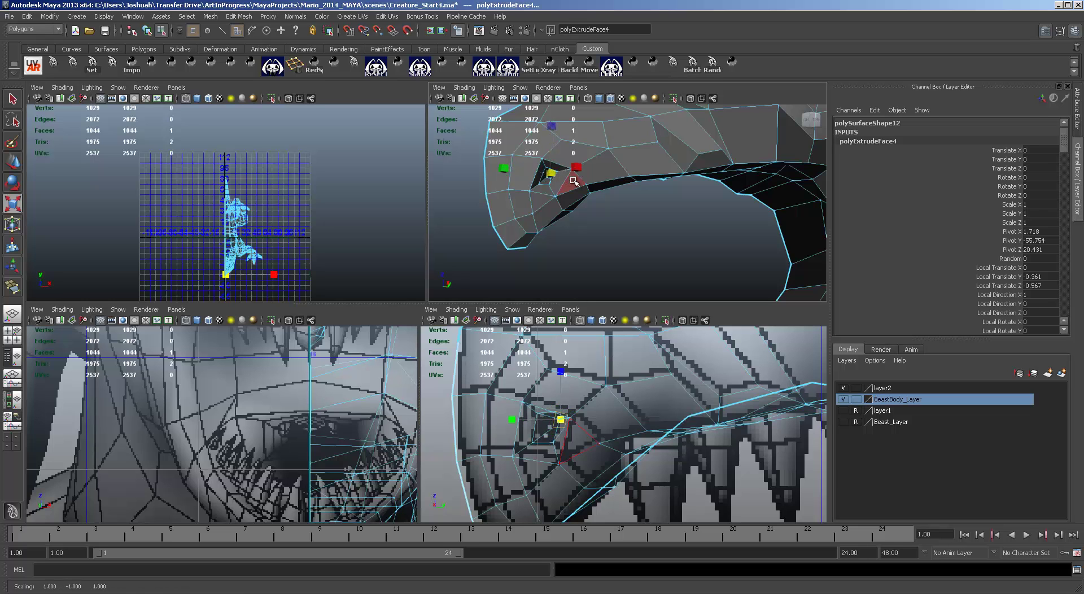
{"action": "key", "text": "f"}
{"action": "left_click_drag", "start_coordinate": [608, 205], "coordinate": [645, 206], "text": "alt"}
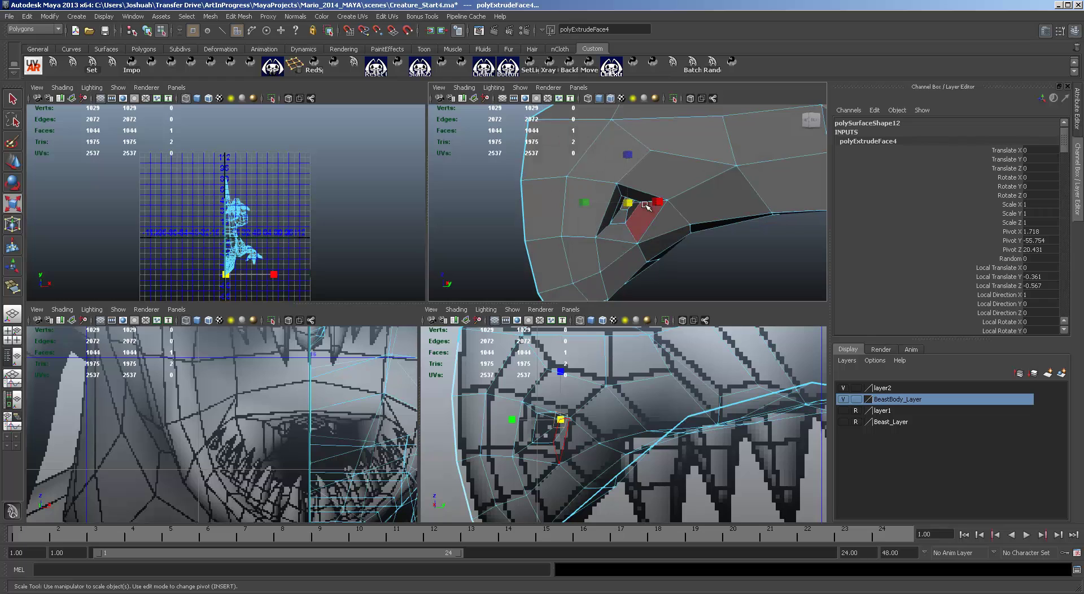
Return to object mode with nothing selected and turn off Wireframe on Shaded in the perspective view.
{"action": "right_click_drag", "start_coordinate": [644, 203], "coordinate": [689, 173]}
{"action": "left_click", "coordinate": [705, 244]}
{"action": "scroll", "coordinate": [705, 244], "scroll_direction": "down", "scroll_amount": 6}
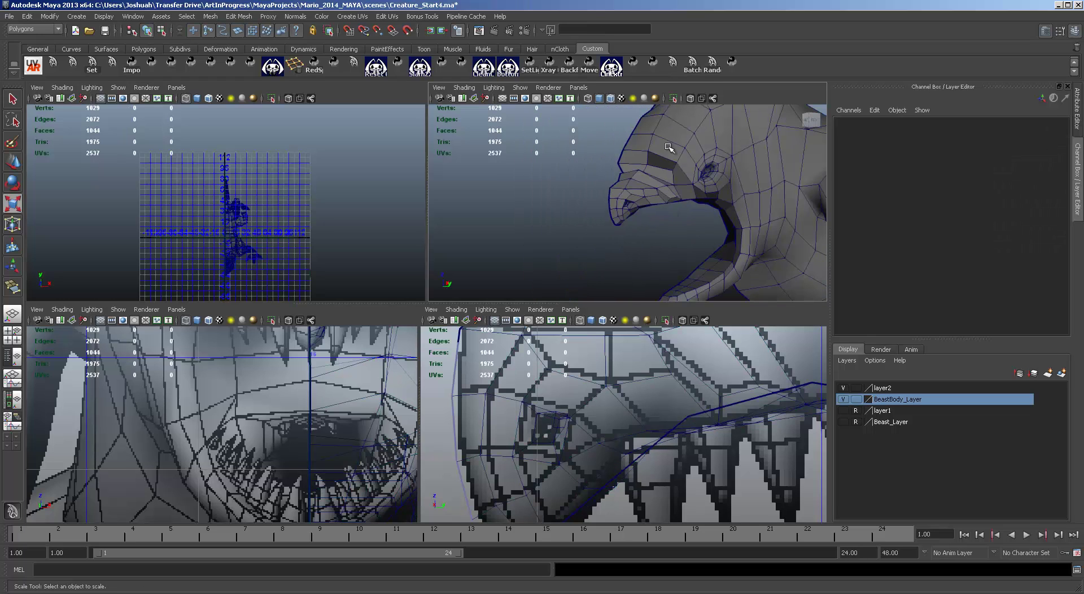
{"action": "left_click", "coordinate": [464, 88]}
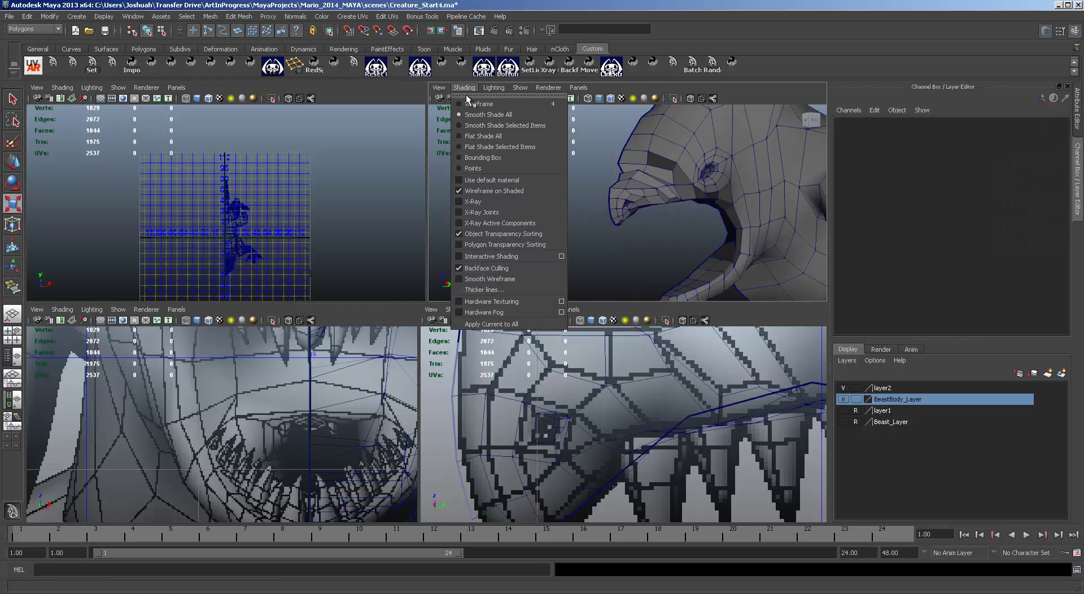
{"action": "left_click", "coordinate": [527, 191]}
{"action": "key", "text": "space"}
{"action": "left_click_drag", "start_coordinate": [598, 239], "coordinate": [589, 260], "text": "alt"}
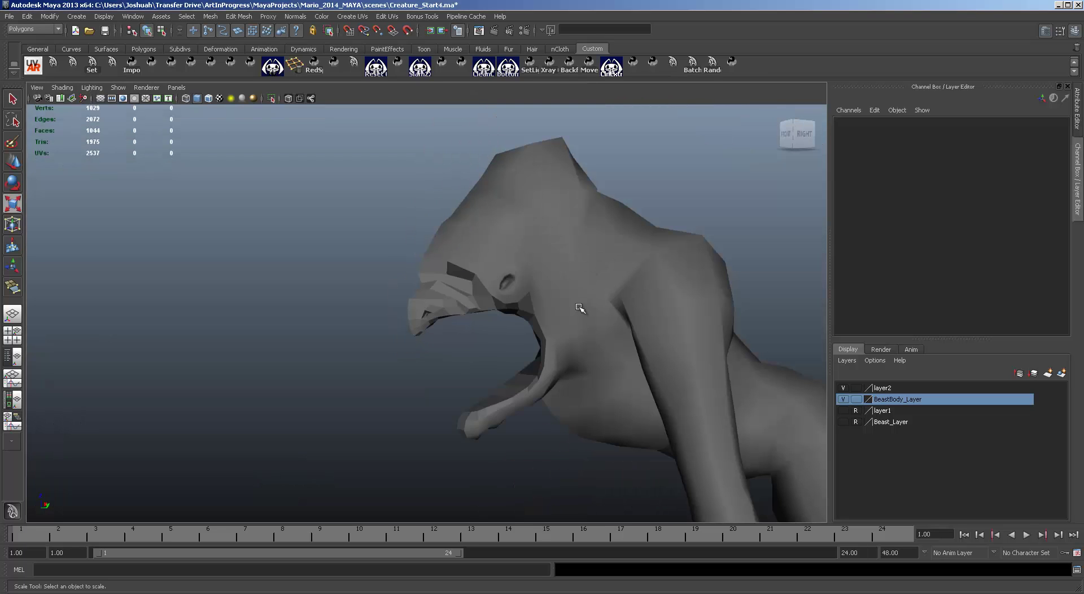
Soften the edges of the whole creature mesh and check the shading from the front.
{"action": "left_click", "coordinate": [580, 307]}
{"action": "left_click", "coordinate": [294, 17]}
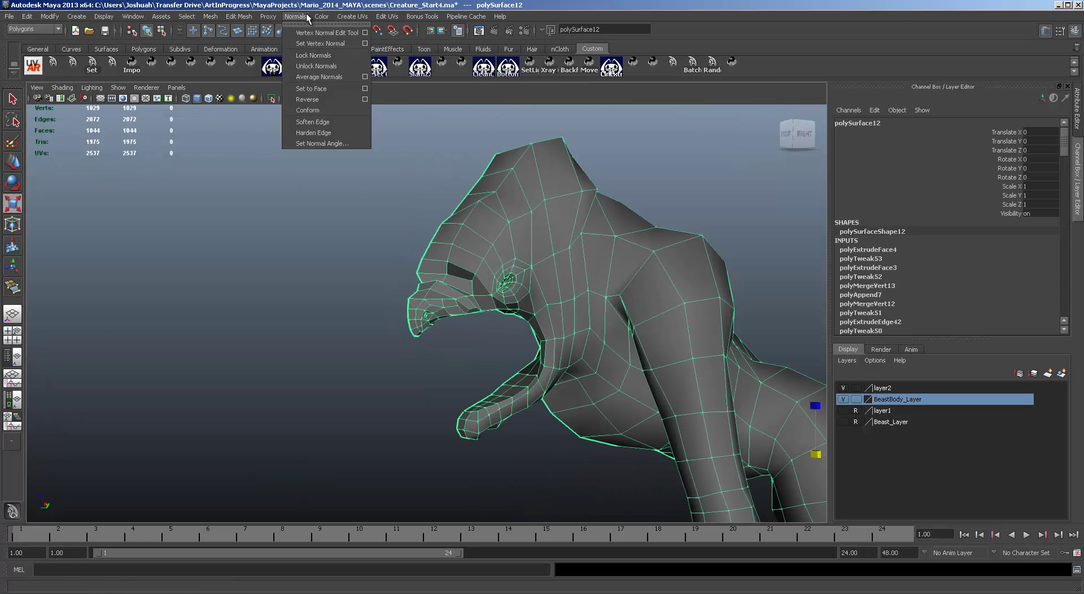
{"action": "left_click", "coordinate": [318, 121]}
{"action": "left_click", "coordinate": [441, 358]}
{"action": "left_click_drag", "start_coordinate": [508, 371], "coordinate": [538, 386], "text": "alt"}
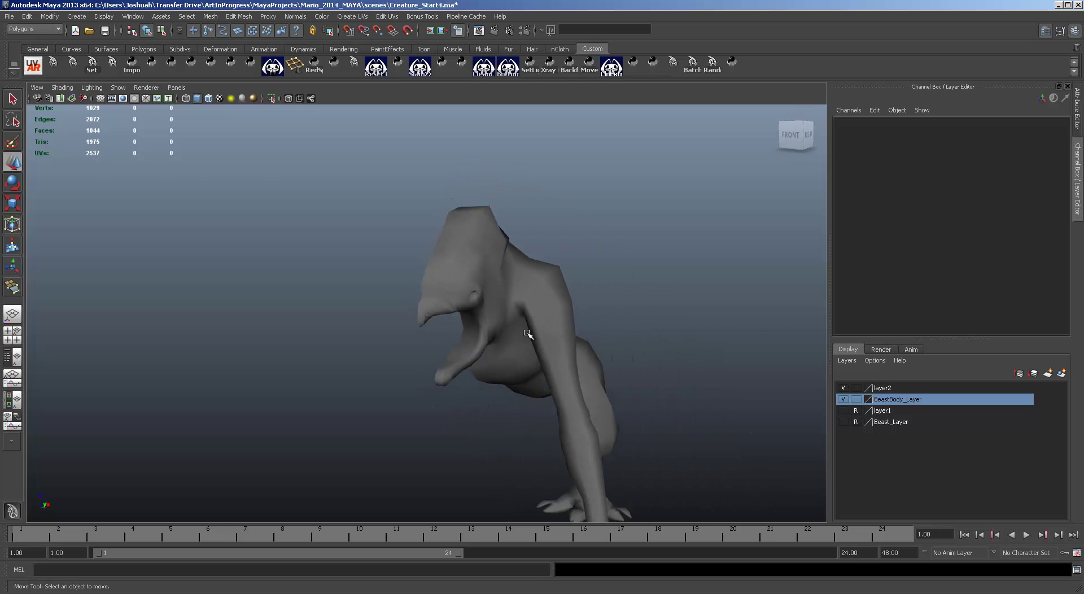
Examine the creature's jaws, back spikes and overall body against the reference in the side, front and perspective views.
{"action": "key", "text": "space"}
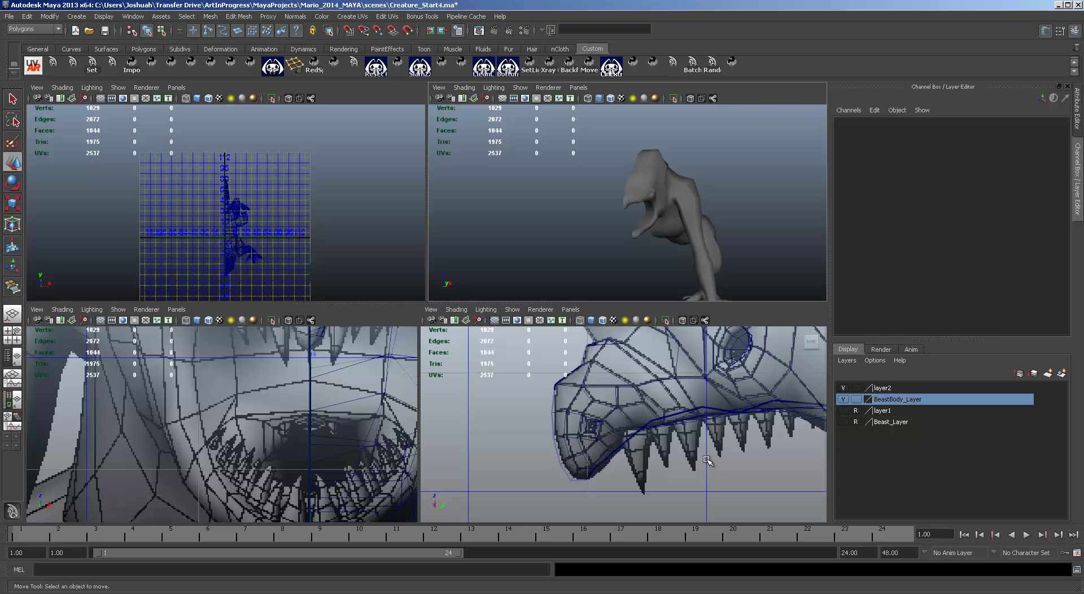
{"action": "middle_click_drag", "start_coordinate": [707, 460], "coordinate": [859, 412], "text": "alt"}
{"action": "scroll", "coordinate": [670, 408], "scroll_direction": "down", "scroll_amount": 3}
{"action": "middle_click_drag", "start_coordinate": [757, 422], "coordinate": [668, 409], "text": "alt"}
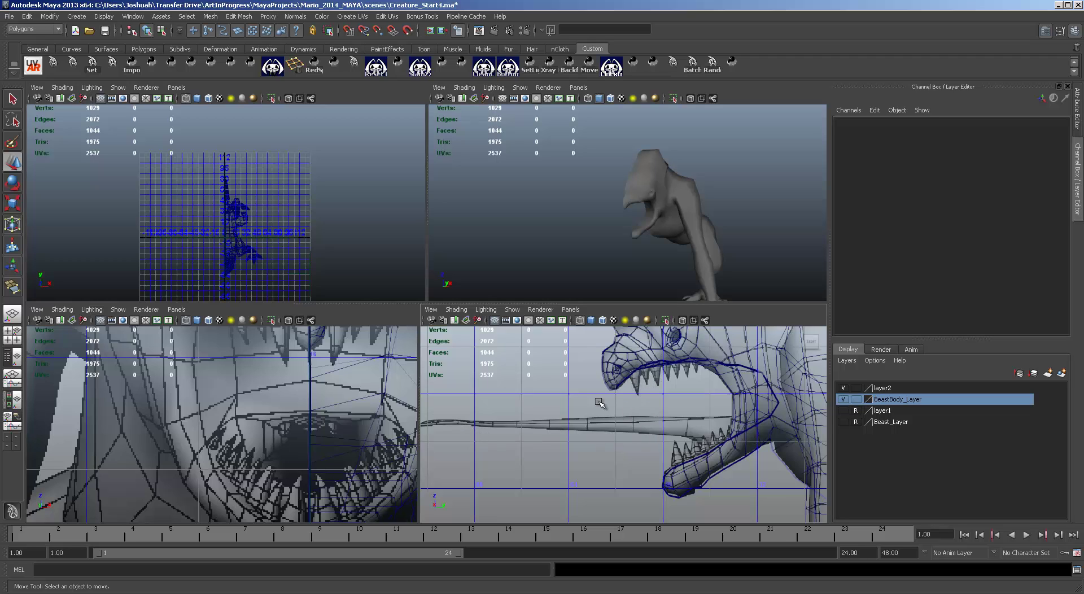
{"action": "scroll", "coordinate": [352, 425], "scroll_direction": "down", "scroll_amount": 1}
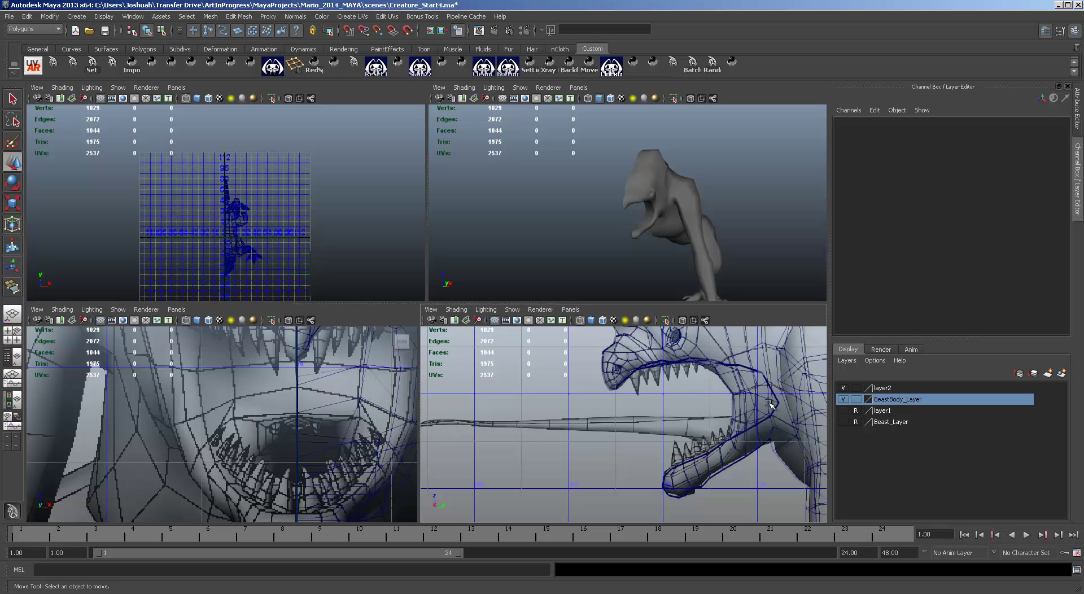
{"action": "left_click_drag", "start_coordinate": [733, 214], "coordinate": [662, 222], "text": "alt"}
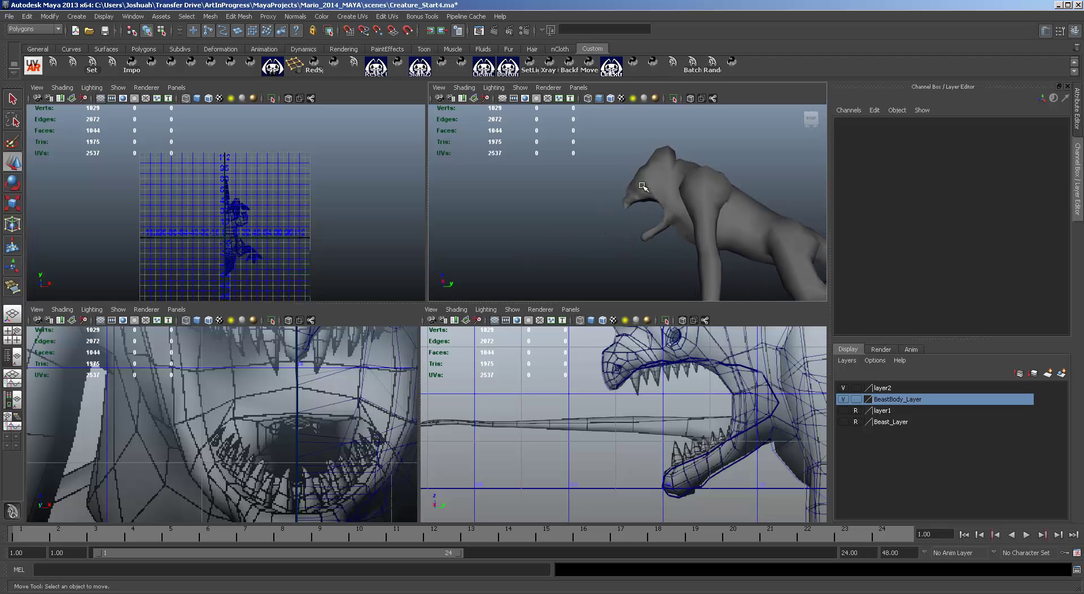
{"action": "left_click_drag", "start_coordinate": [727, 198], "coordinate": [741, 218], "text": "alt"}
{"action": "middle_click_drag", "start_coordinate": [748, 384], "coordinate": [560, 583], "text": "alt"}
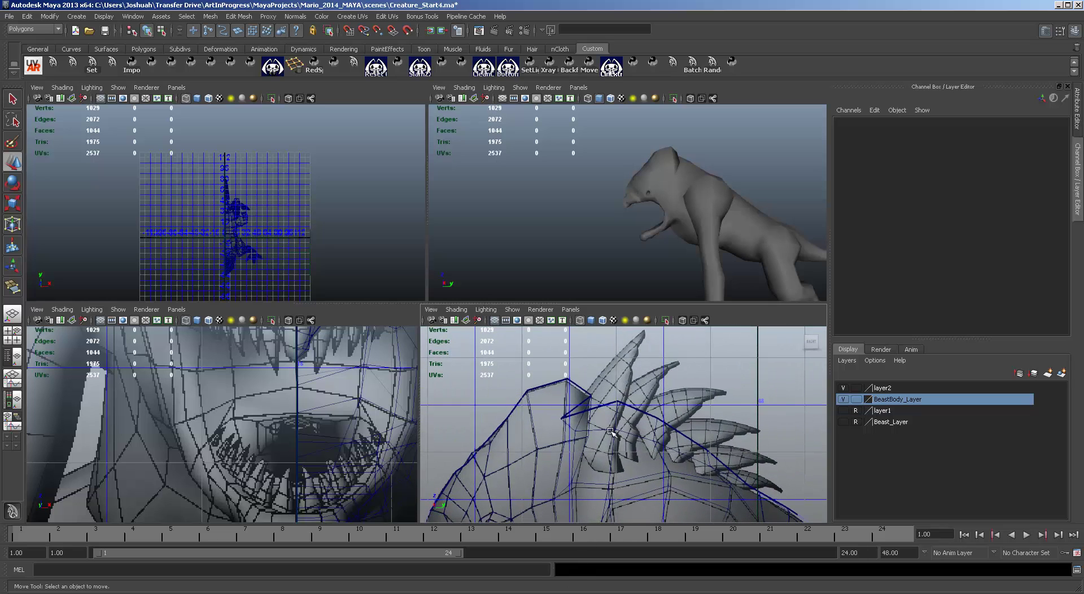
{"action": "scroll", "coordinate": [611, 432], "scroll_direction": "down", "scroll_amount": 10}
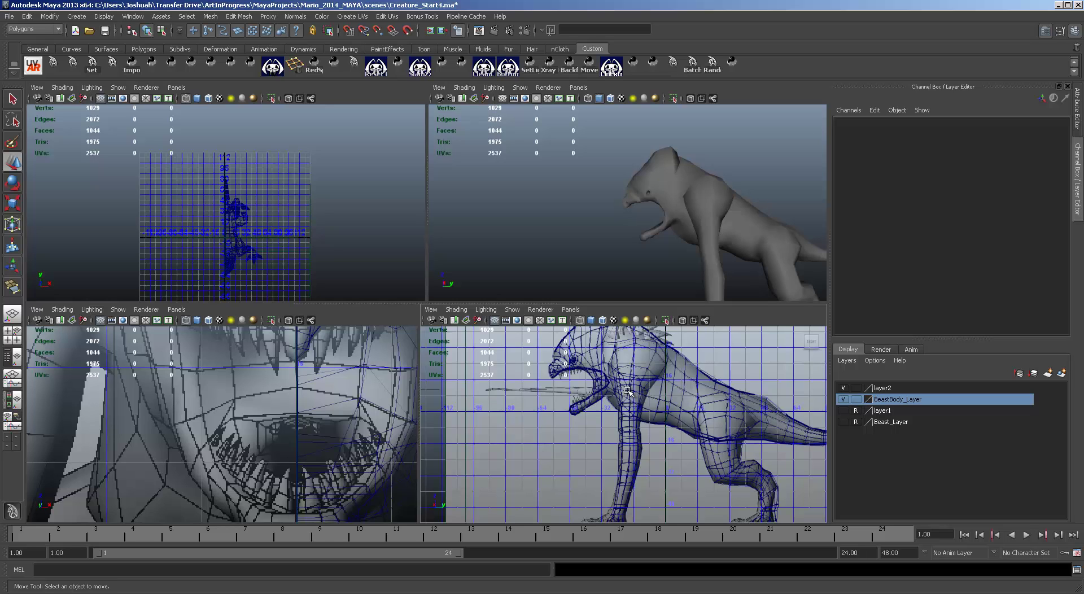
Select the half-body mesh and snap its pivot to the grid origin in the top view.
{"action": "left_click", "coordinate": [683, 204]}
{"action": "key", "text": "space"}
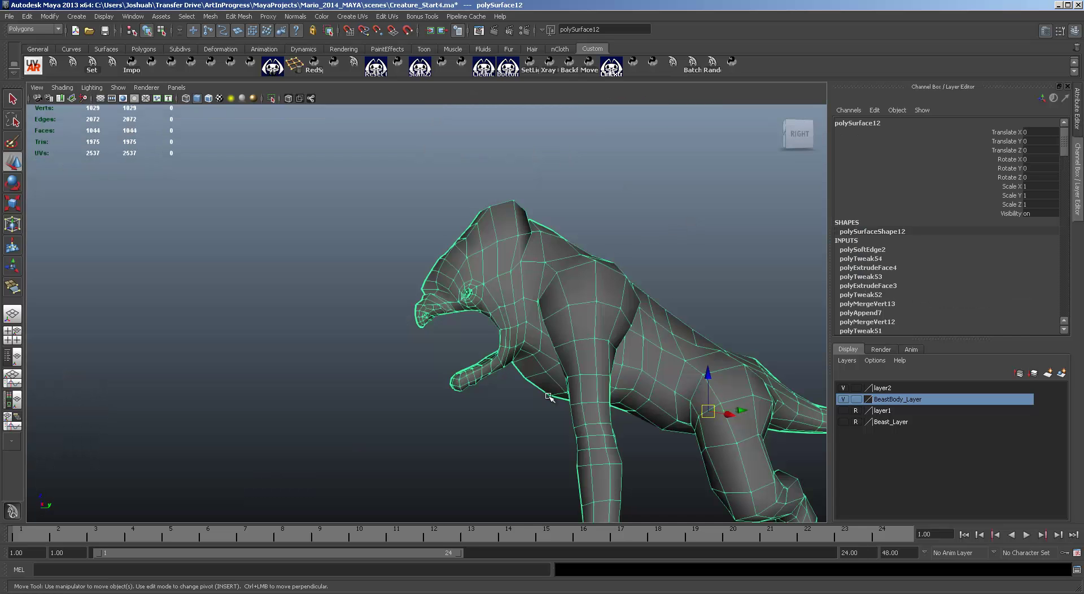
{"action": "left_click_drag", "start_coordinate": [546, 349], "coordinate": [588, 429], "text": "alt"}
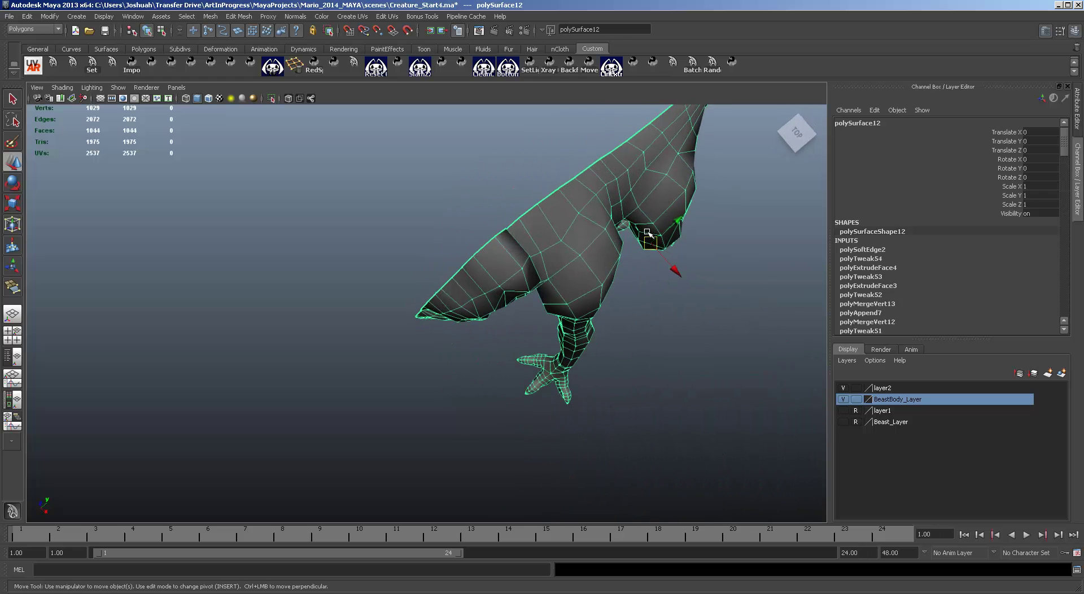
{"action": "left_click_drag", "start_coordinate": [669, 338], "coordinate": [671, 318], "text": "alt"}
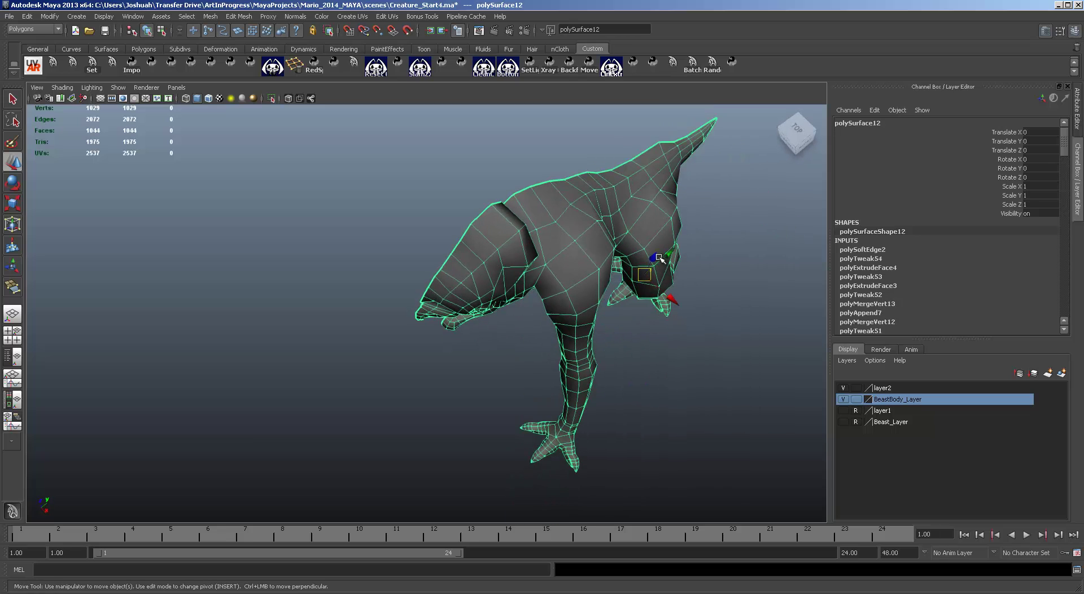
{"action": "key", "text": "space"}
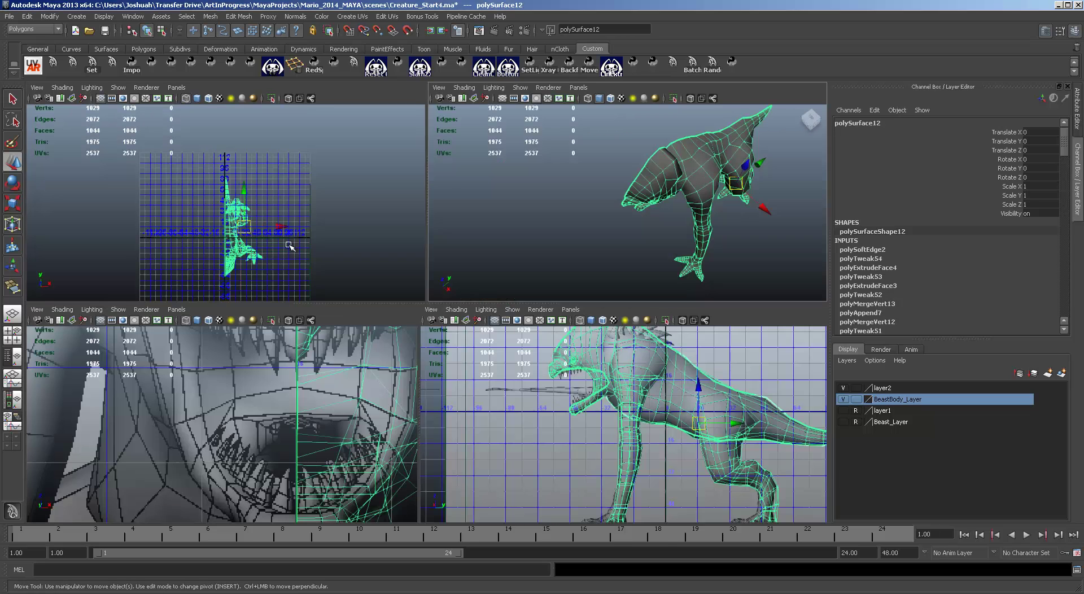
{"action": "key", "text": "space"}
{"action": "scroll", "coordinate": [582, 411], "scroll_direction": "up", "scroll_amount": 3}
{"action": "middle_click_drag", "start_coordinate": [582, 366], "coordinate": [591, 237], "text": "alt"}
{"action": "scroll", "coordinate": [574, 290], "scroll_direction": "up", "scroll_amount": 4}
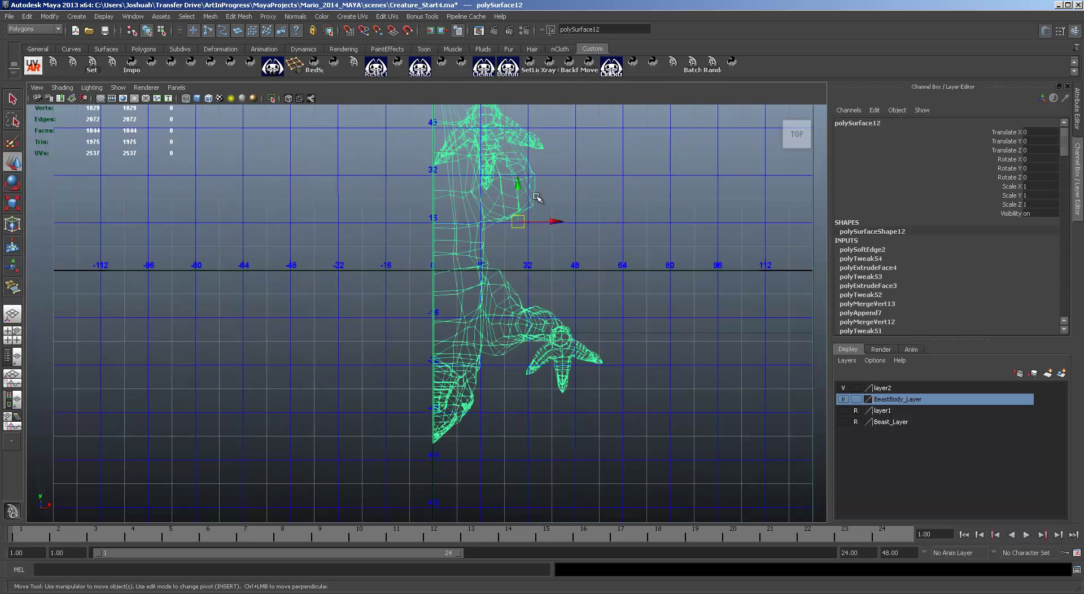
{"action": "key", "text": "Insert"}
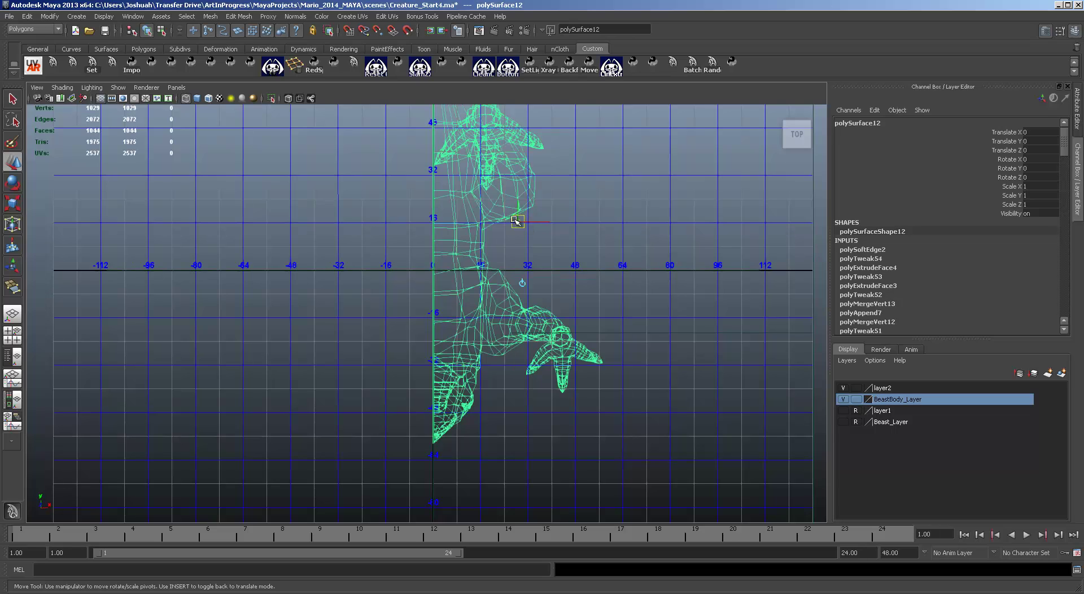
{"action": "key", "text": "x"}
{"action": "left_click_drag", "start_coordinate": [448, 266], "coordinate": [424, 281]}
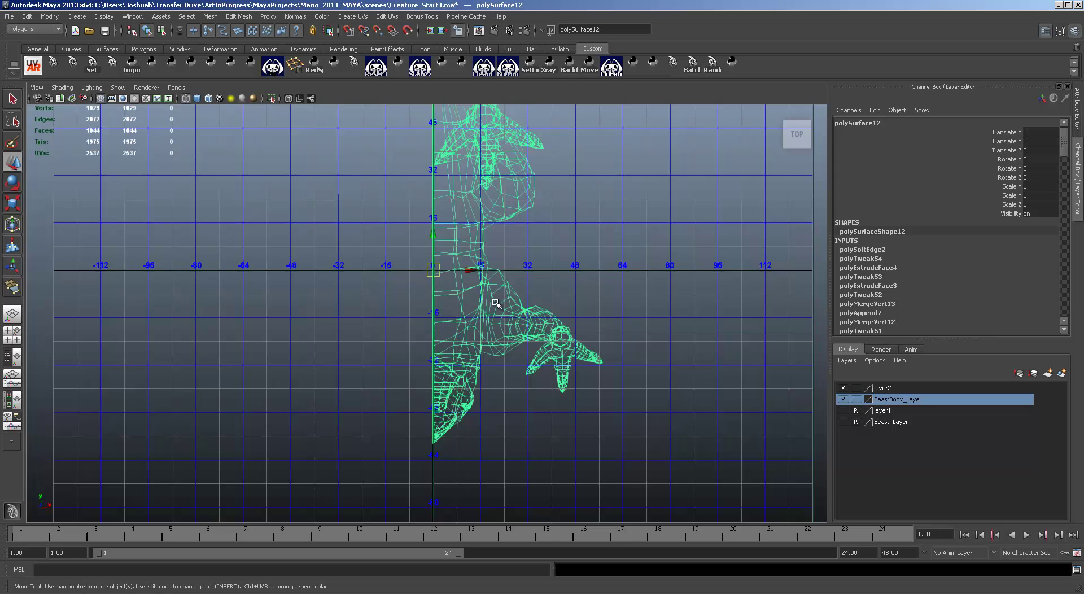
Snap the mesh's pivot vertically onto the horizontal grid line at the body's centre line in the front view.
{"action": "key", "text": "space"}
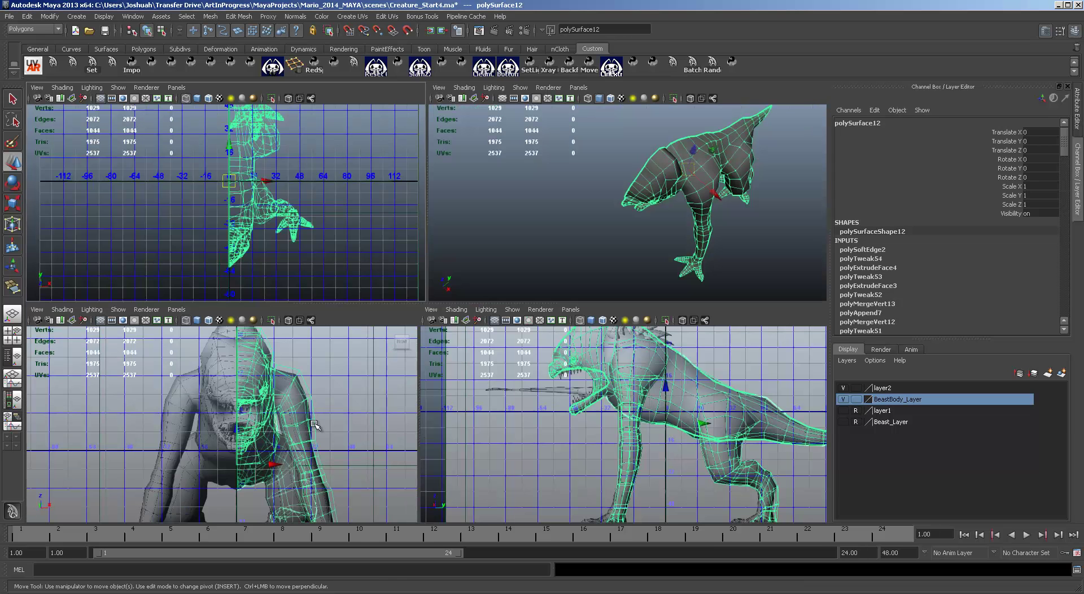
{"action": "key", "text": "space"}
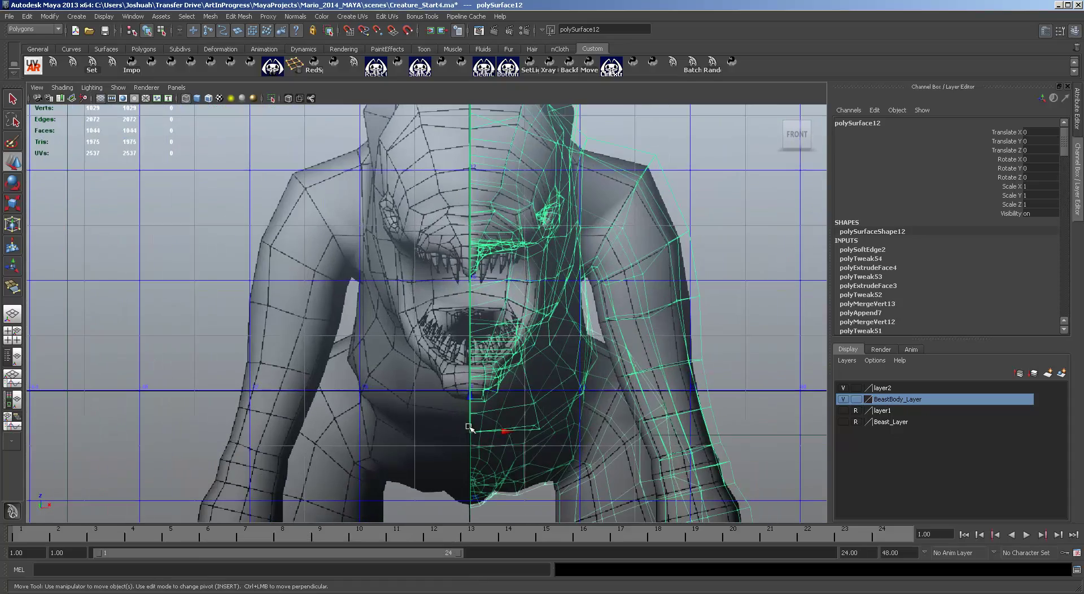
{"action": "scroll", "coordinate": [474, 438], "scroll_direction": "up", "scroll_amount": 3}
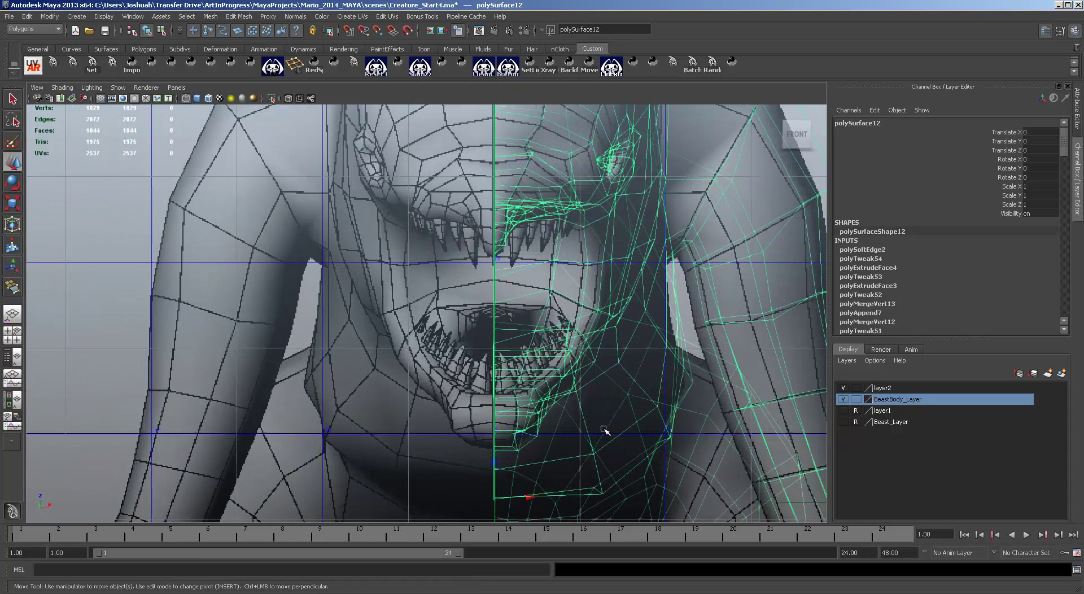
{"action": "middle_click_drag", "start_coordinate": [604, 431], "coordinate": [577, 247], "text": "alt"}
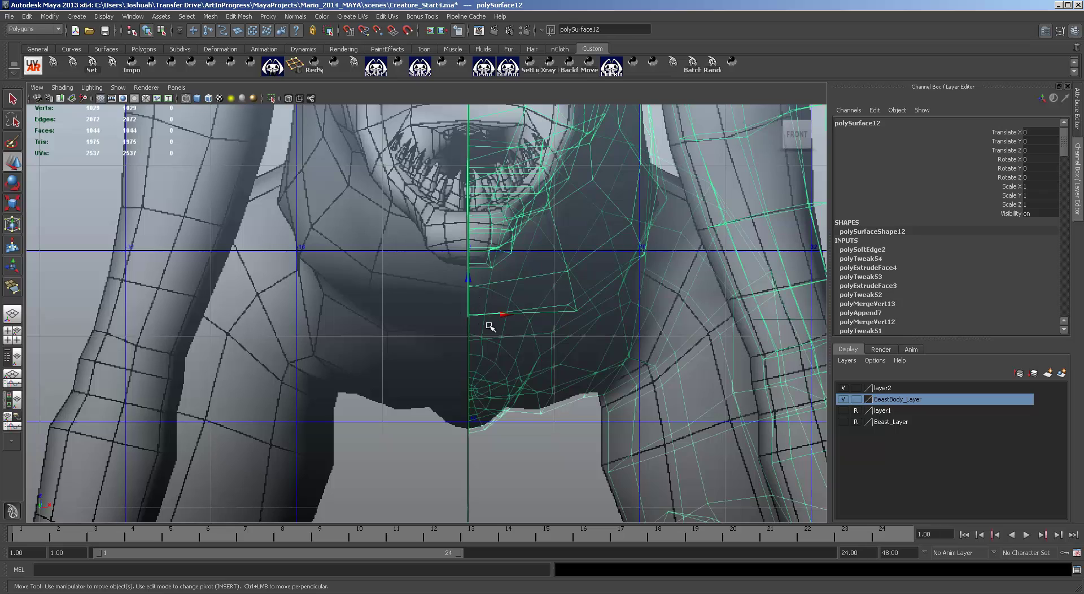
{"action": "key", "text": "Insert"}
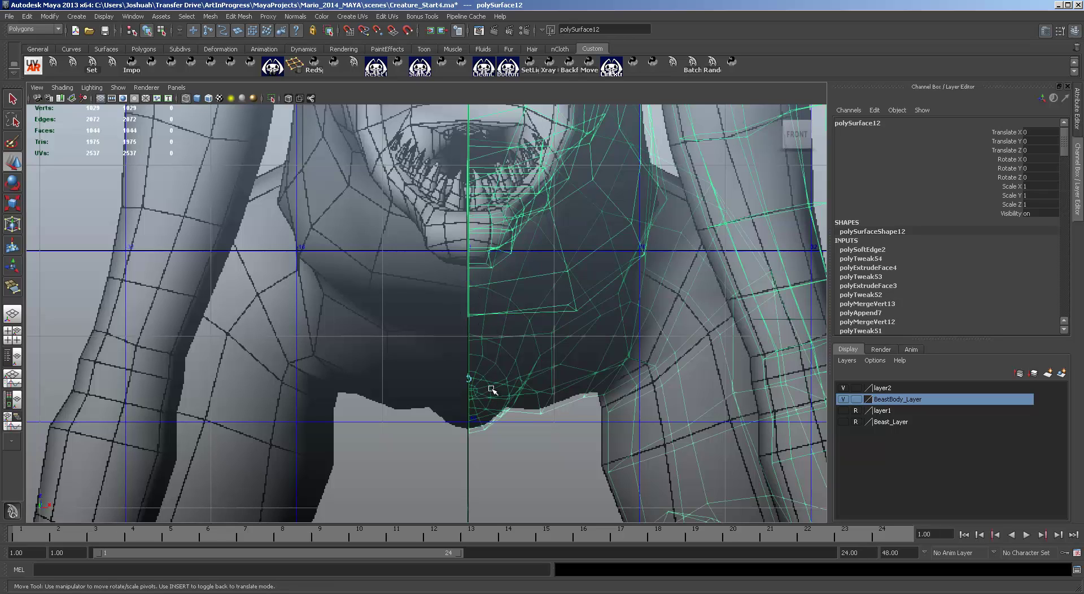
{"action": "key", "text": "x"}
{"action": "left_click_drag", "start_coordinate": [468, 313], "coordinate": [469, 252]}
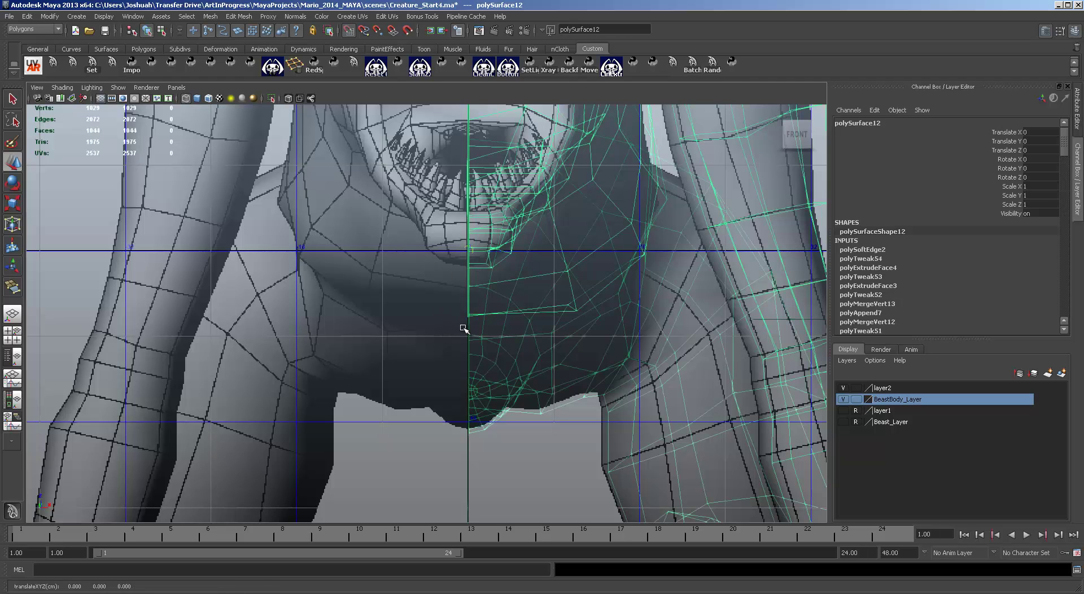
Reset the Duplicate Special options and create a mirrored copy of the half body with an X scale of -1.
{"action": "key", "text": "space"}
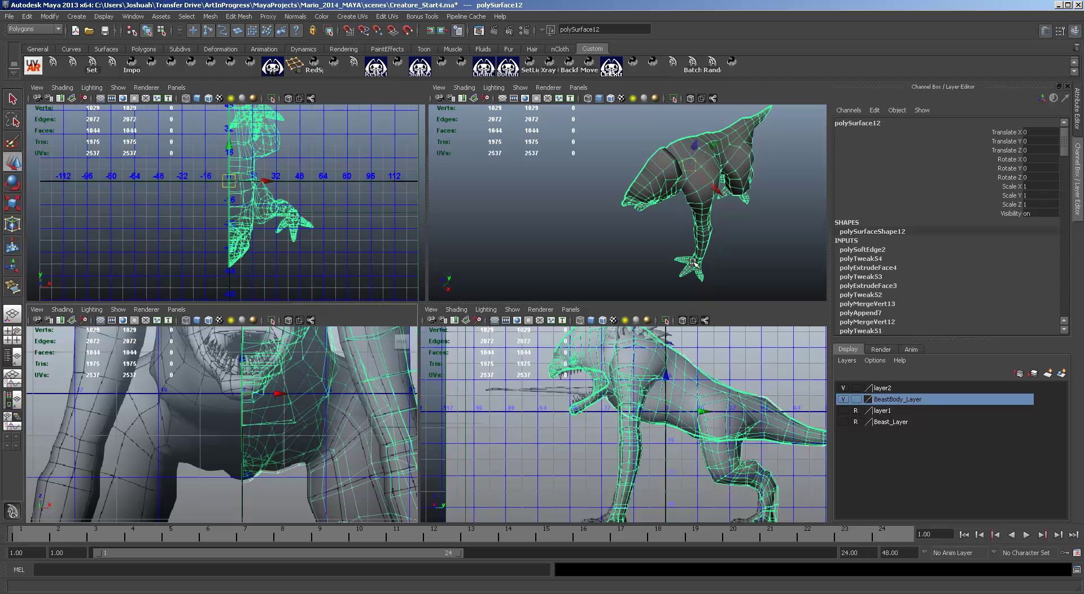
{"action": "left_click_drag", "start_coordinate": [724, 273], "coordinate": [627, 197], "text": "alt"}
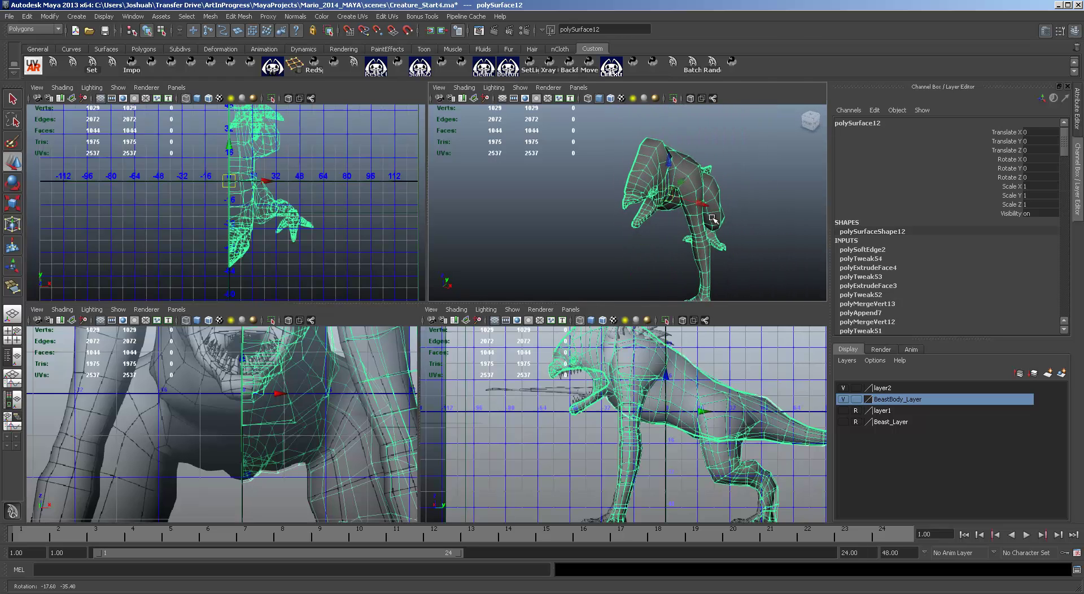
{"action": "left_click", "coordinate": [28, 16]}
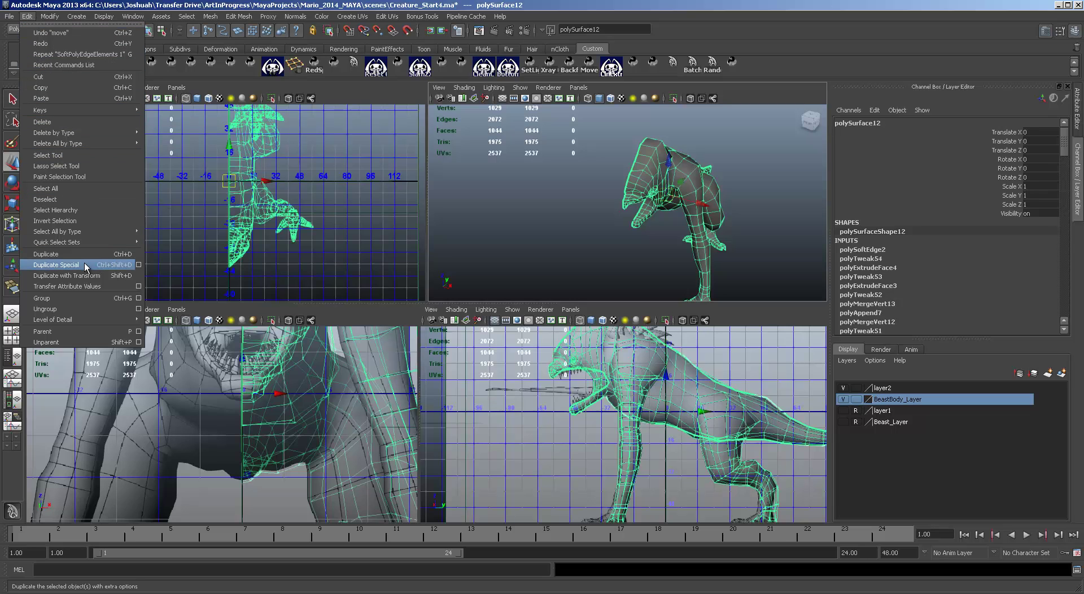
{"action": "left_click", "coordinate": [138, 265]}
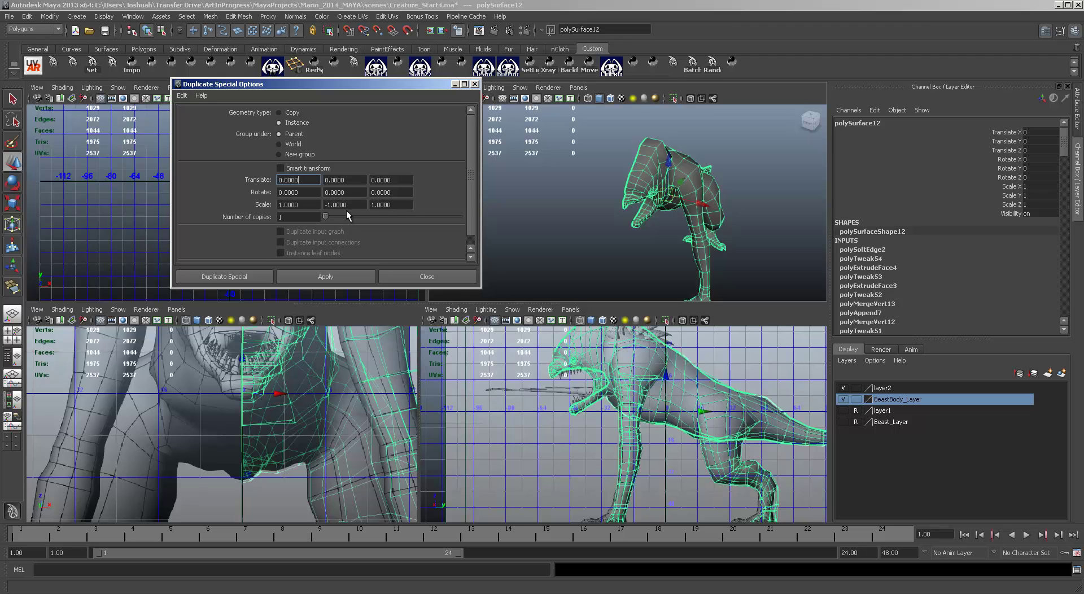
{"action": "left_click", "coordinate": [181, 95]}
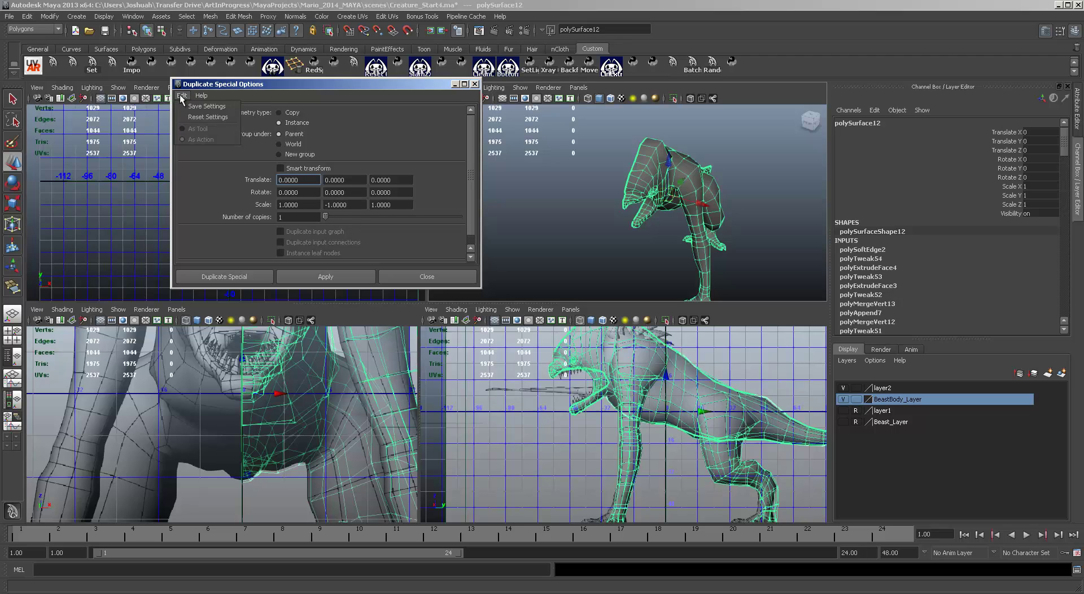
{"action": "left_click", "coordinate": [207, 118]}
{"action": "left_click", "coordinate": [280, 205]}
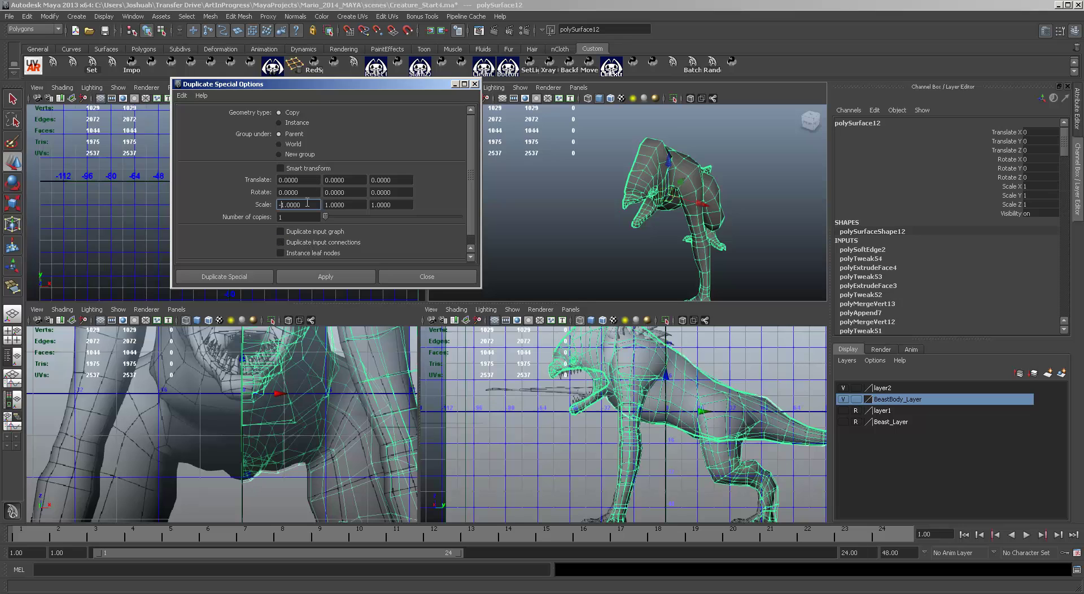
{"action": "left_click", "coordinate": [325, 276]}
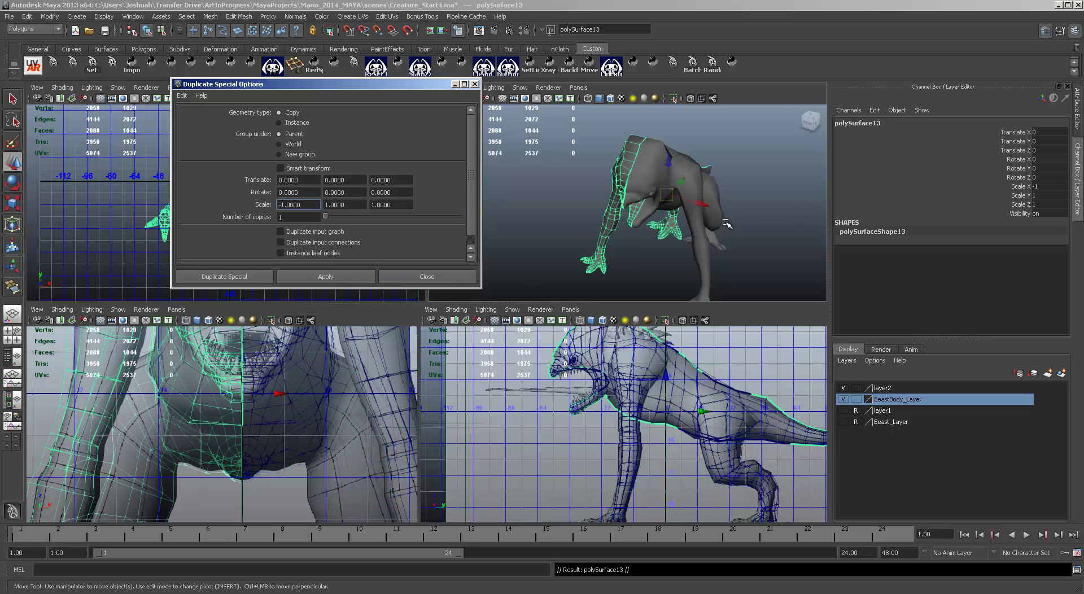
Close the duplicate options and combine the original and mirrored body halves into one mesh.
{"action": "left_click_drag", "start_coordinate": [660, 200], "coordinate": [609, 229], "text": "alt"}
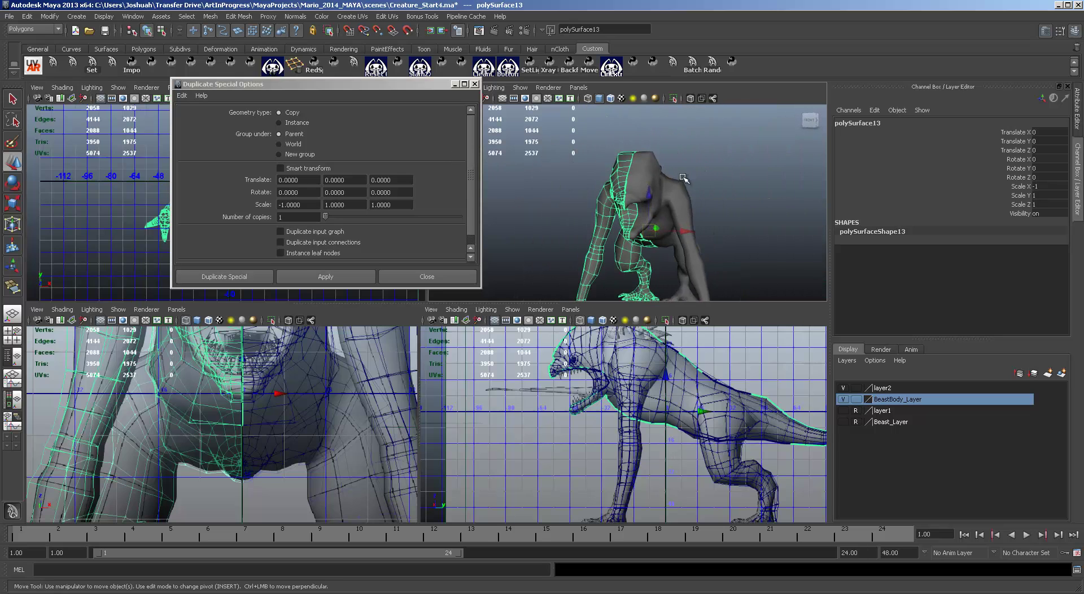
{"action": "key", "text": "space"}
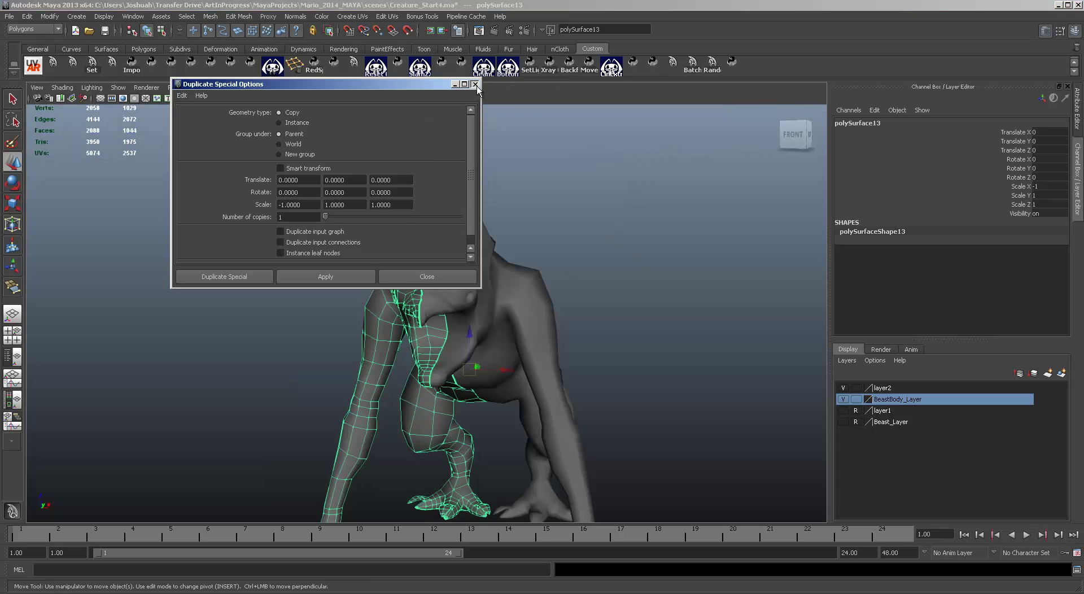
{"action": "left_click", "coordinate": [474, 84]}
{"action": "left_click_drag", "start_coordinate": [514, 307], "coordinate": [600, 337], "text": "alt"}
{"action": "left_click", "coordinate": [585, 270]}
{"action": "left_click", "coordinate": [495, 347], "text": "shift"}
{"action": "left_click", "coordinate": [214, 19]}
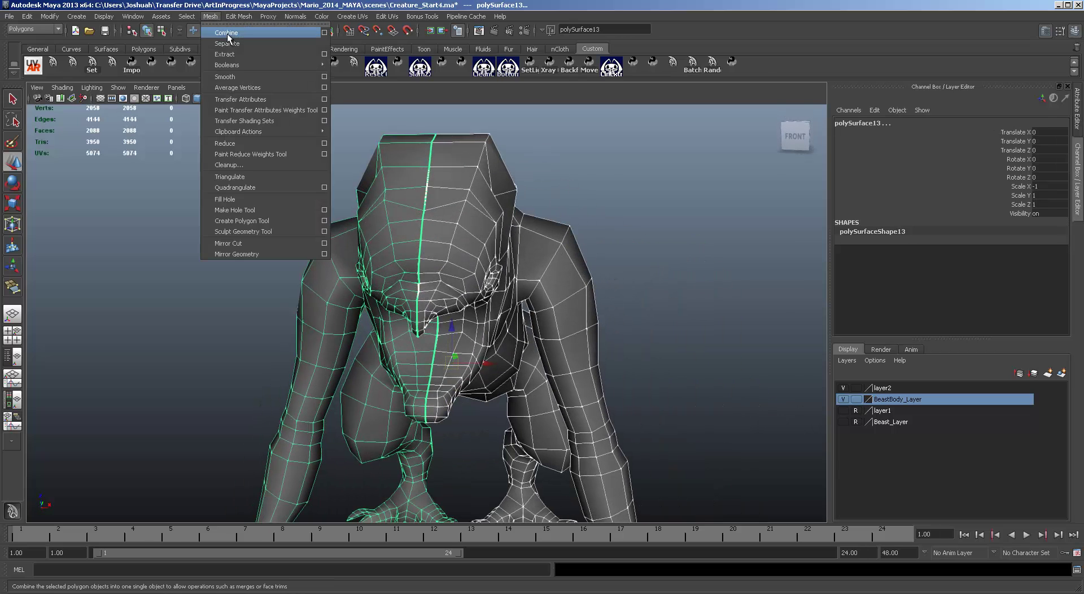
{"action": "left_click", "coordinate": [227, 33]}
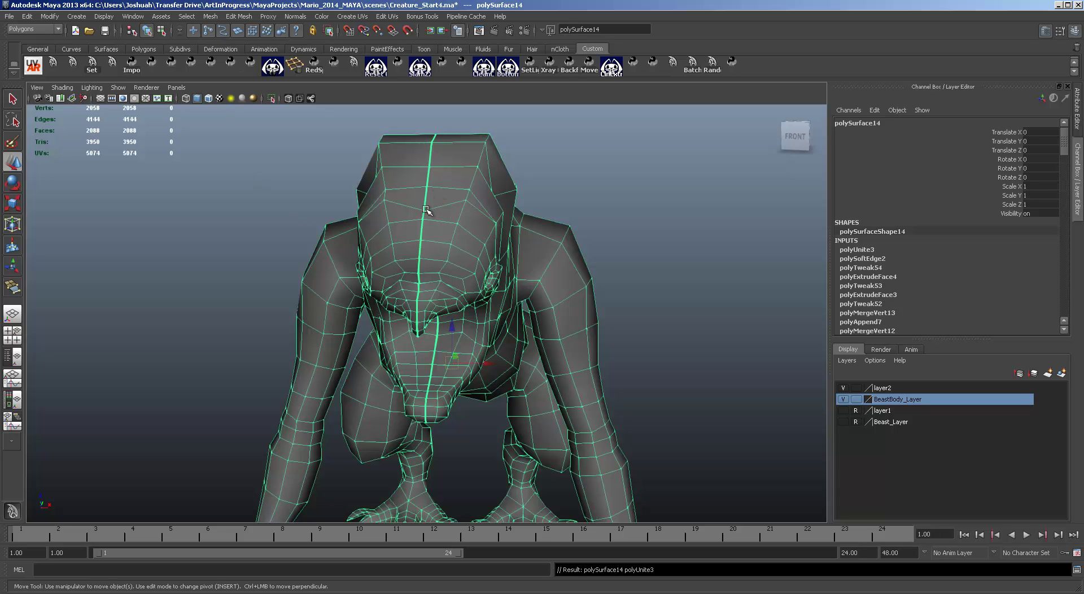
Select all vertices along the body's centre line in the front view and merge them.
{"action": "right_click_drag", "start_coordinate": [452, 276], "coordinate": [435, 317], "text": "alt"}
{"action": "mouse_move", "coordinate": [471, 338]}
{"action": "left_mouse_down", "text": "alt"}
{"action": "mouse_move", "coordinate": [479, 308]}
{"action": "mouse_move", "coordinate": [478, 332]}
{"action": "left_mouse_up", "text": "alt"}
{"action": "key", "text": "F8"}
{"action": "key", "text": "space"}
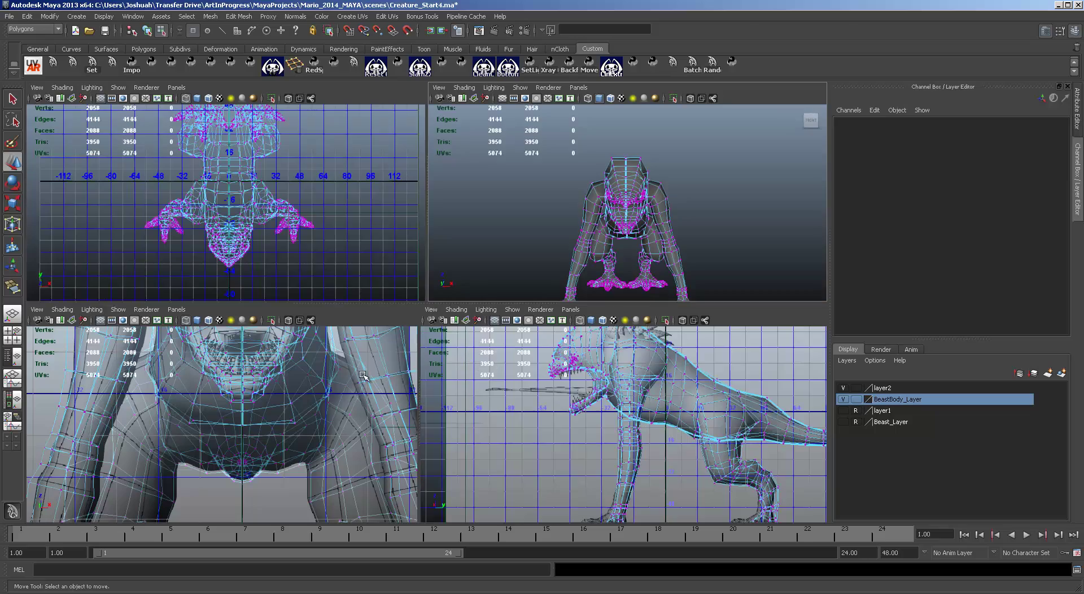
{"action": "key", "text": "space"}
{"action": "scroll", "coordinate": [438, 347], "scroll_direction": "down", "scroll_amount": 10}
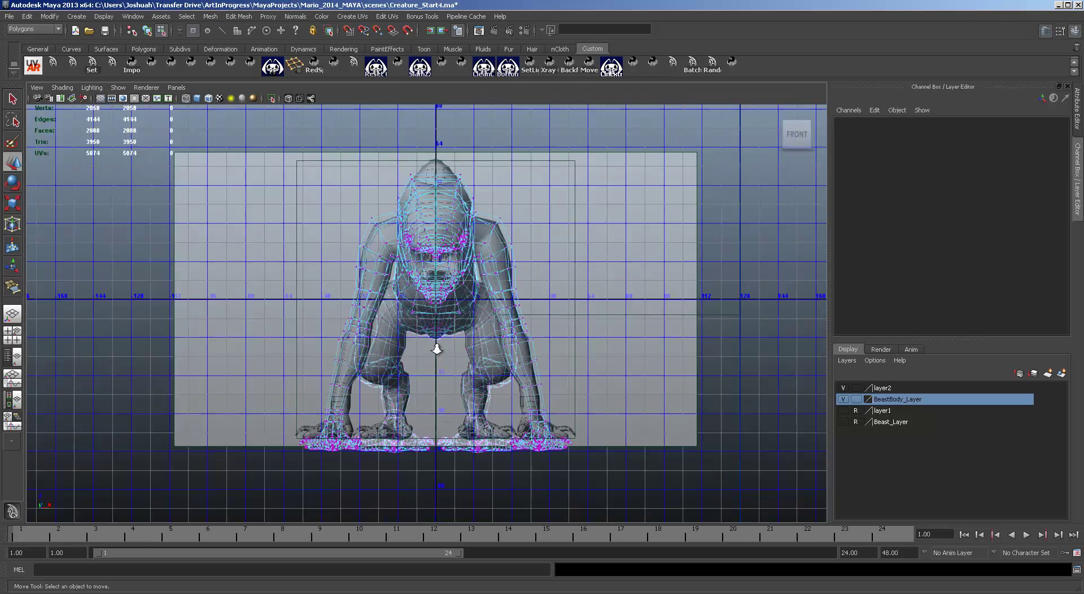
{"action": "left_click_drag", "start_coordinate": [423, 179], "coordinate": [430, 259]}
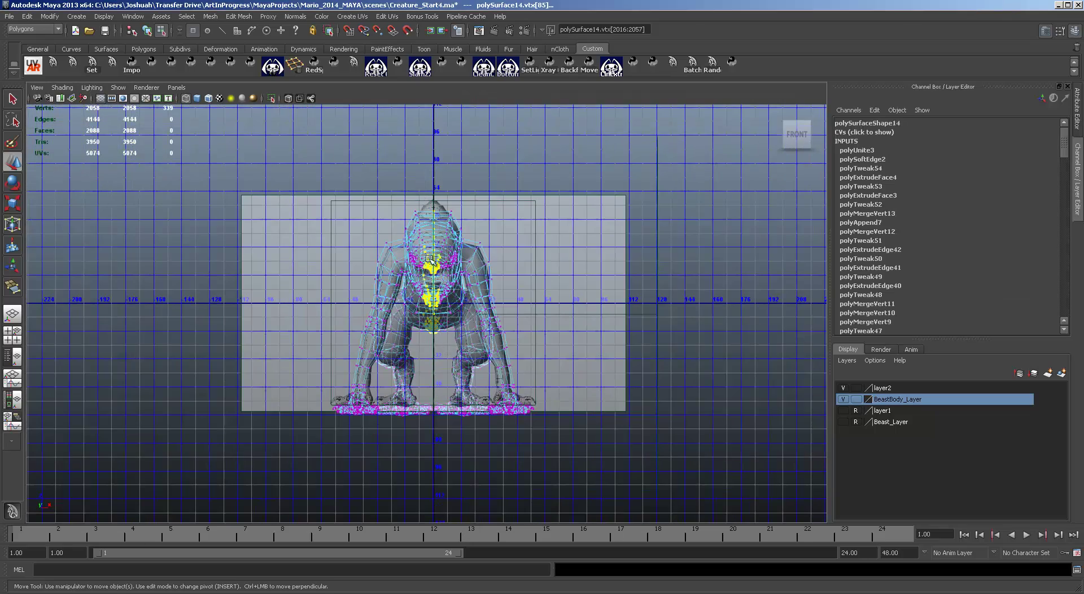
{"action": "left_click", "coordinate": [236, 17]}
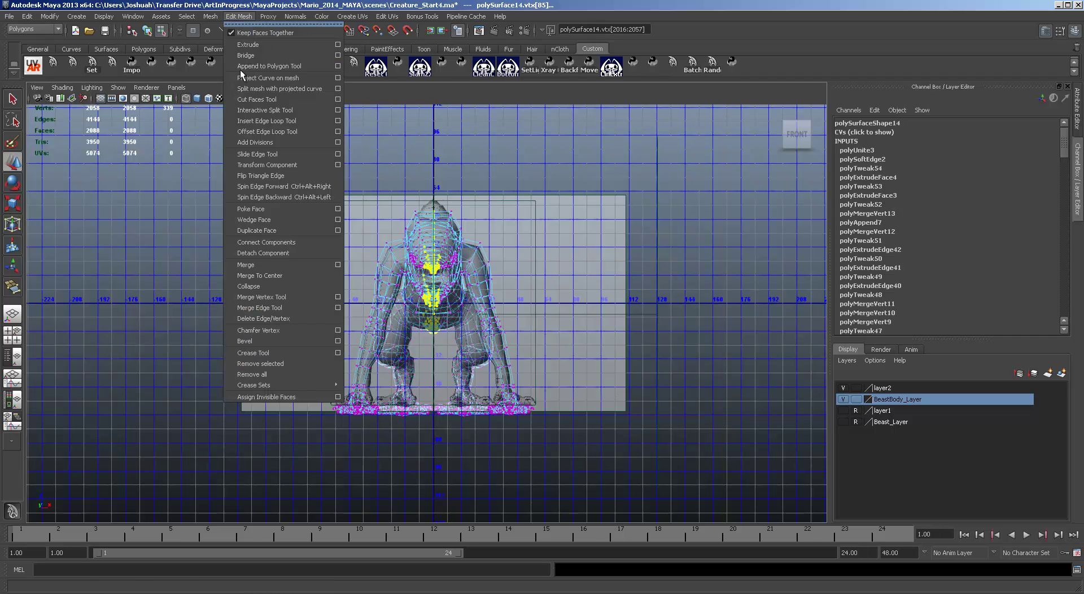
{"action": "left_click", "coordinate": [275, 264]}
Merge the two unjoined centre-line vertices at the back of the lower jaw.
{"action": "key", "text": "space"}
{"action": "key", "text": "space"}
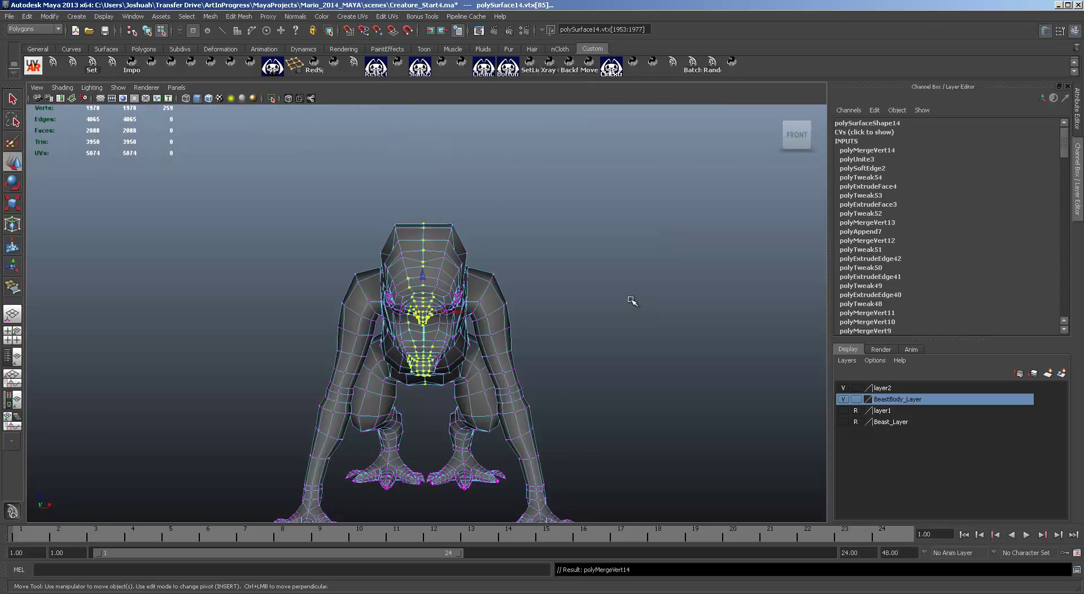
{"action": "scroll", "coordinate": [598, 302], "scroll_direction": "up", "scroll_amount": 3}
{"action": "left_click_drag", "start_coordinate": [570, 239], "coordinate": [473, 324], "text": "alt"}
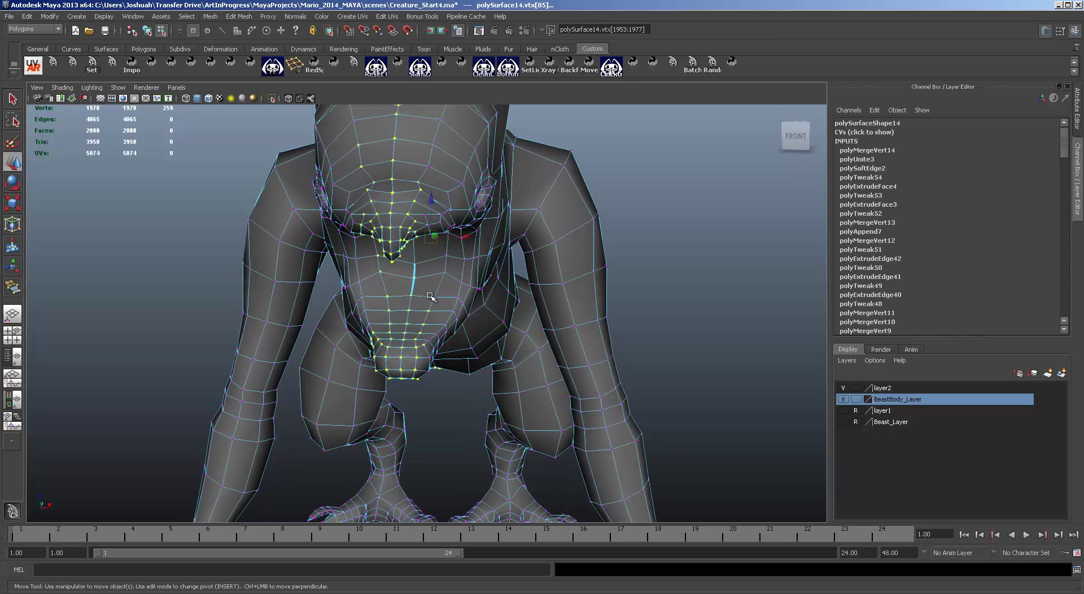
{"action": "scroll", "coordinate": [430, 296], "scroll_direction": "up", "scroll_amount": 5}
{"action": "left_click", "coordinate": [391, 225]}
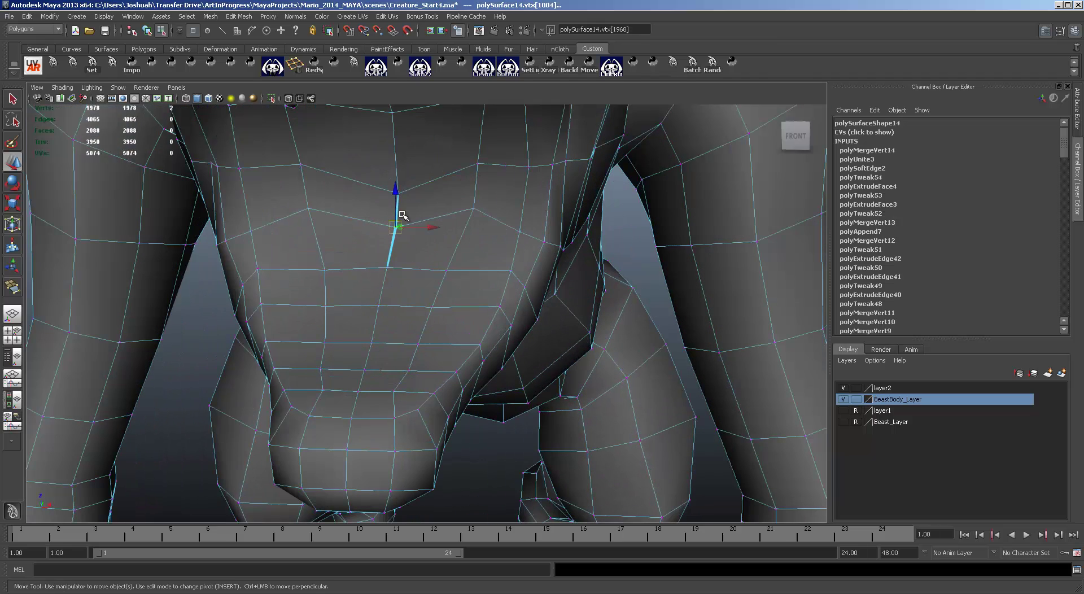
{"action": "left_click_drag", "start_coordinate": [429, 242], "coordinate": [453, 241], "text": "alt"}
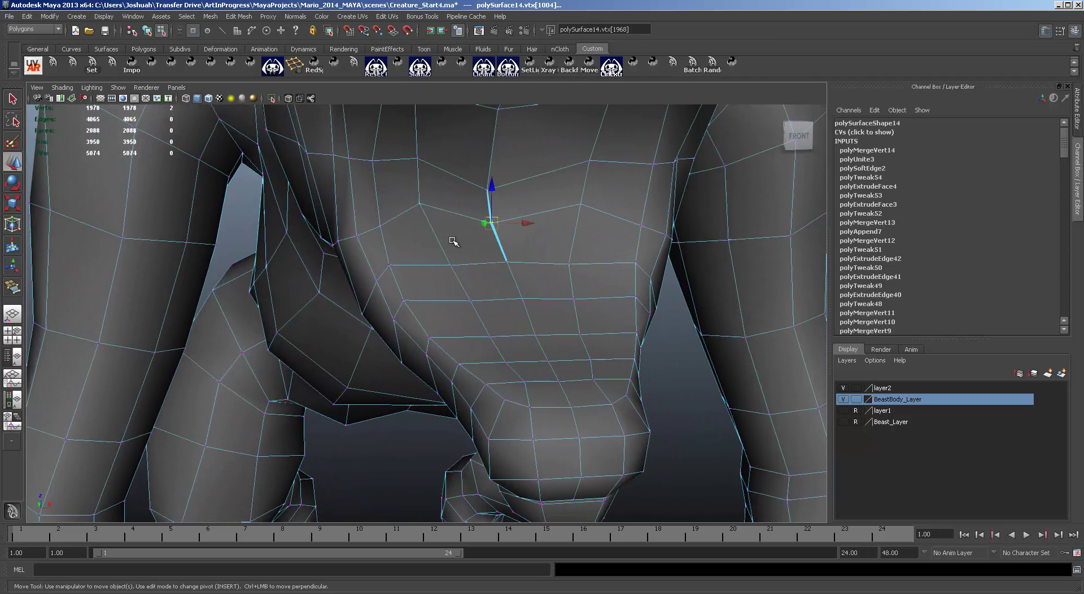
{"action": "key", "text": "g"}
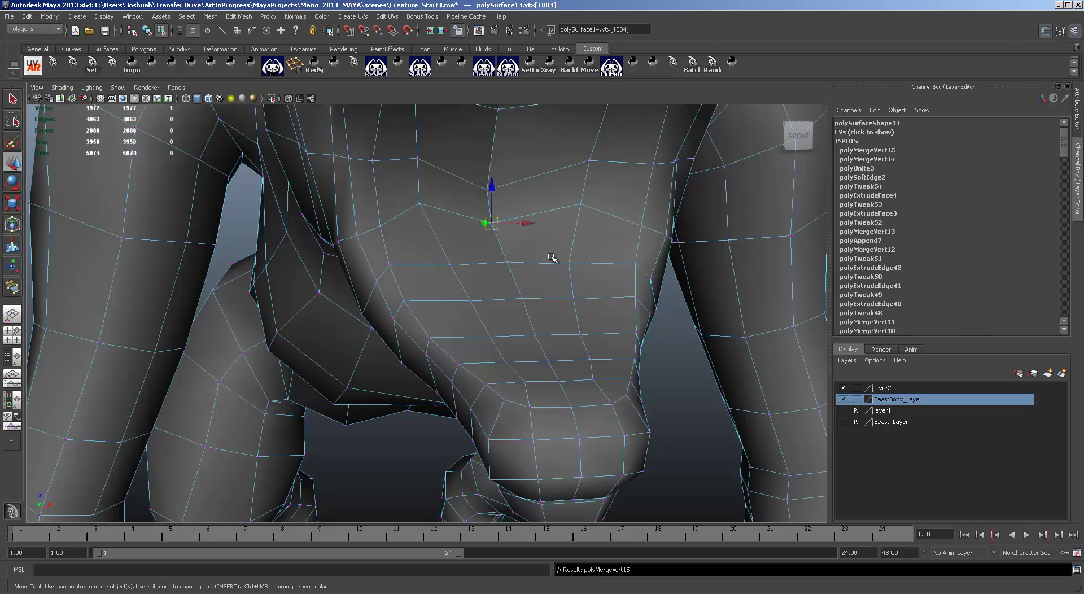
Return to object mode and examine the merged body from the side, front and underside.
{"action": "scroll", "coordinate": [537, 300], "scroll_direction": "down", "scroll_amount": 7}
{"action": "left_click_drag", "start_coordinate": [576, 320], "coordinate": [484, 331], "text": "alt"}
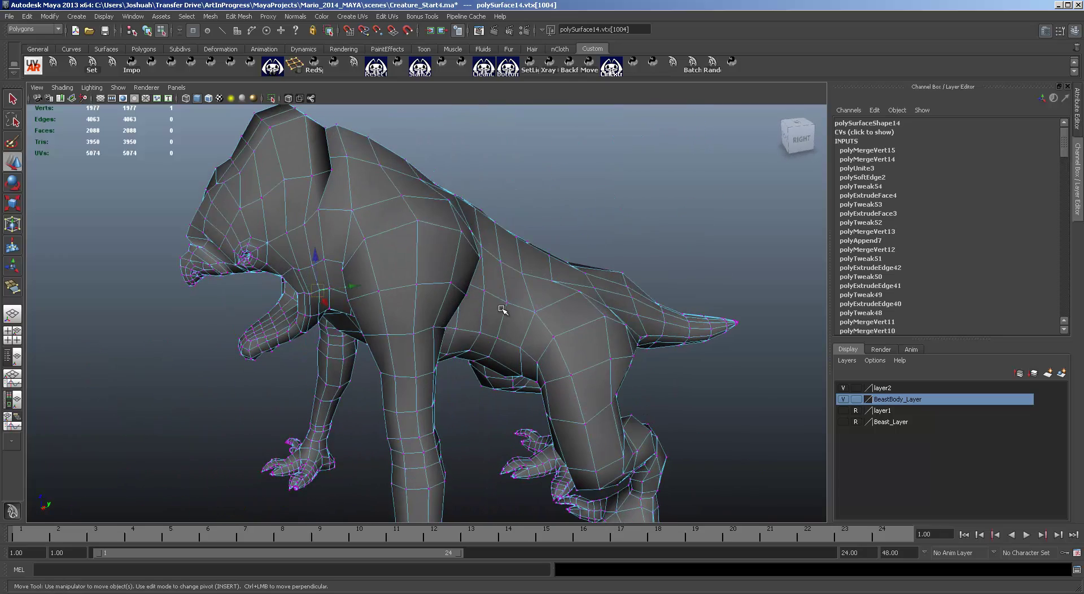
{"action": "right_click_drag", "start_coordinate": [502, 309], "coordinate": [613, 210]}
{"action": "left_click", "coordinate": [615, 208]}
{"action": "scroll", "coordinate": [526, 300], "scroll_direction": "down", "scroll_amount": 5}
{"action": "left_click_drag", "start_coordinate": [473, 314], "coordinate": [545, 295], "text": "alt"}
{"action": "mouse_move", "coordinate": [421, 235]}
{"action": "left_mouse_down", "text": "alt"}
{"action": "mouse_move", "coordinate": [442, 206]}
{"action": "mouse_move", "coordinate": [443, 175]}
{"action": "mouse_move", "coordinate": [435, 226]}
{"action": "left_mouse_up", "text": "alt"}
{"action": "scroll", "coordinate": [422, 303], "scroll_direction": "up", "scroll_amount": 5}
{"action": "left_click_drag", "start_coordinate": [422, 304], "coordinate": [465, 255], "text": "alt"}
Select the edge loop along the body's centre line and soften it.
{"action": "left_click", "coordinate": [460, 312]}
{"action": "left_click_drag", "start_coordinate": [461, 312], "coordinate": [429, 263], "text": "alt"}
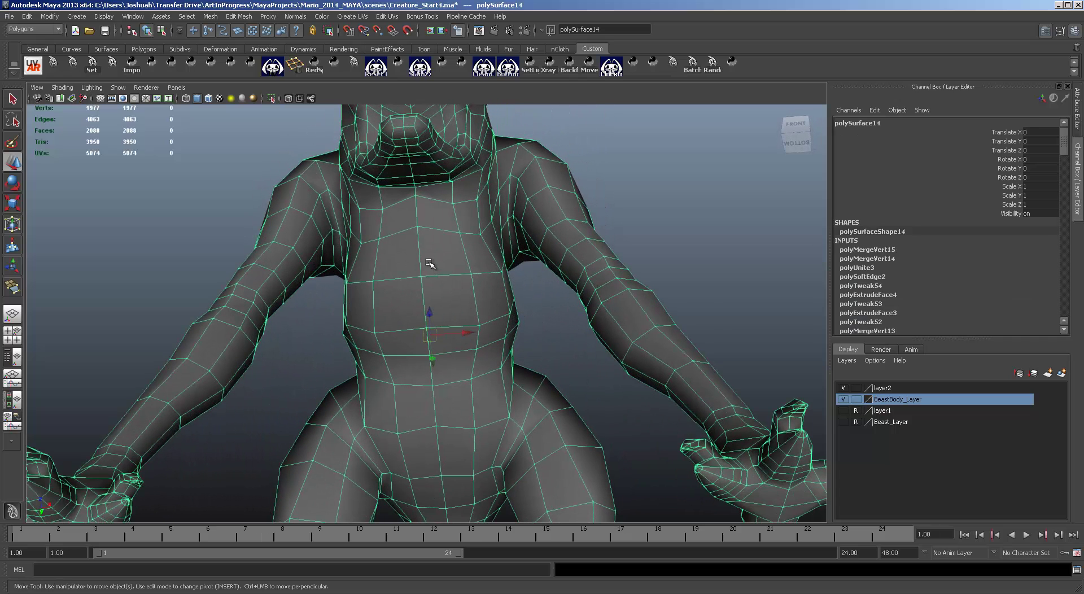
{"action": "key", "text": "F10"}
{"action": "left_click", "coordinate": [419, 254]}
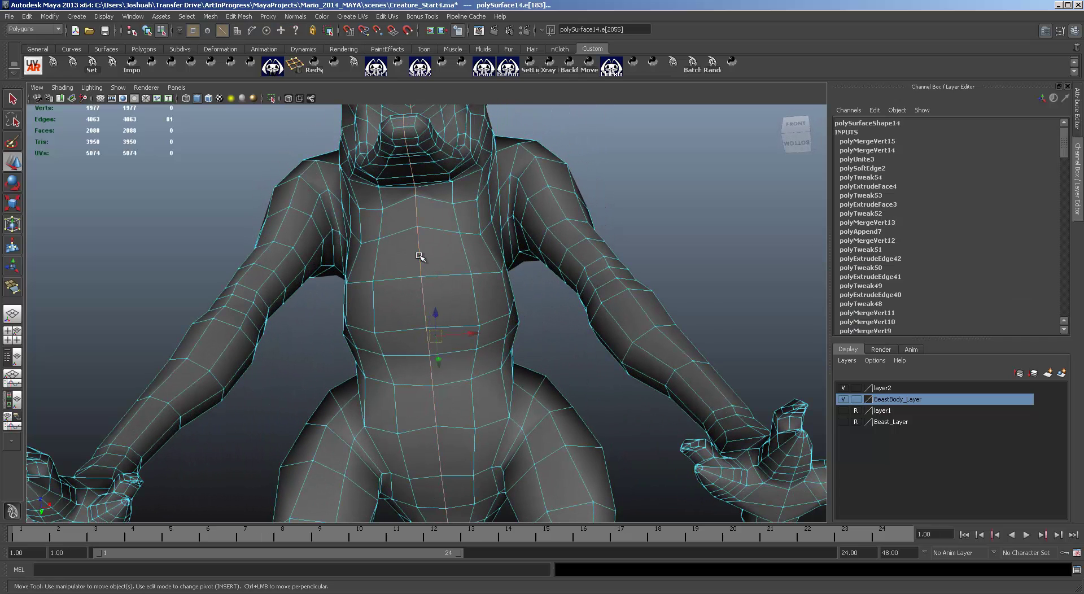
{"action": "left_click_drag", "start_coordinate": [481, 238], "coordinate": [398, 299], "text": "alt"}
{"action": "left_click", "coordinate": [295, 16]}
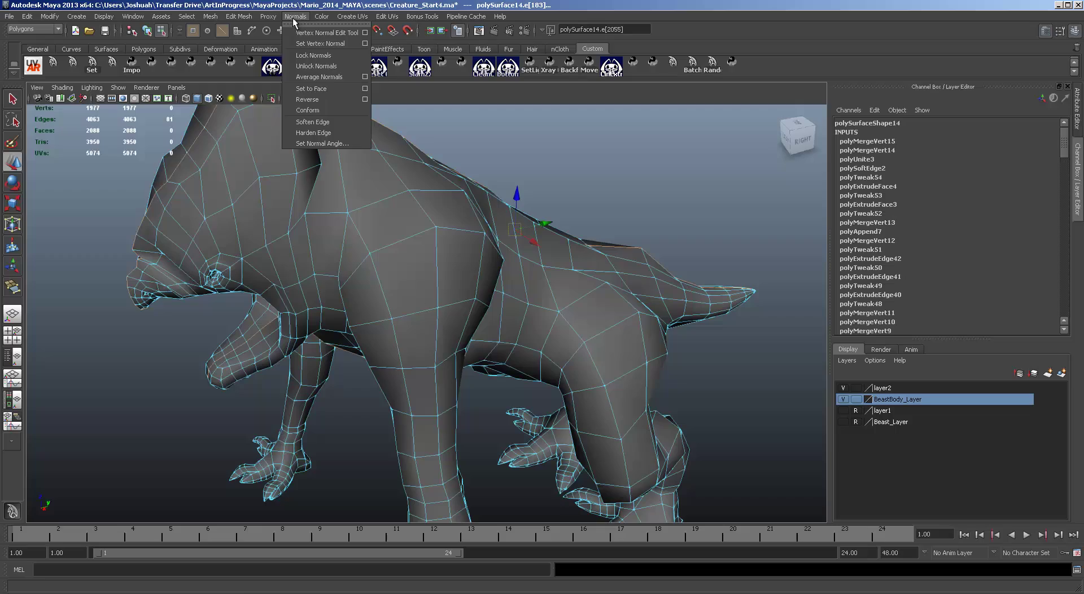
{"action": "left_click", "coordinate": [319, 122]}
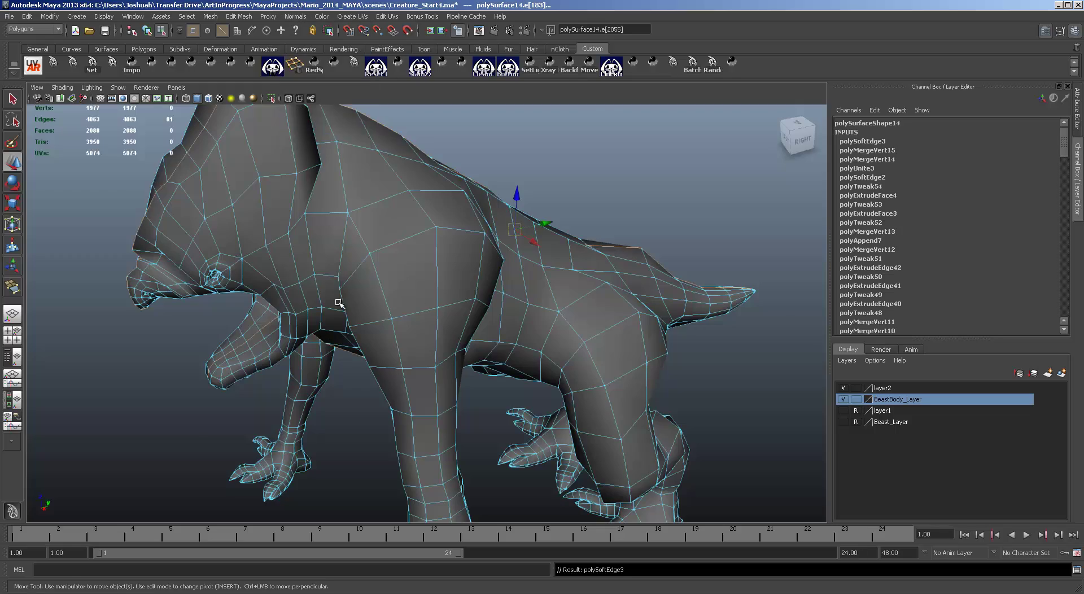
{"action": "left_click_drag", "start_coordinate": [395, 271], "coordinate": [451, 335], "text": "alt"}
{"action": "scroll", "coordinate": [450, 353], "scroll_direction": "down", "scroll_amount": 3}
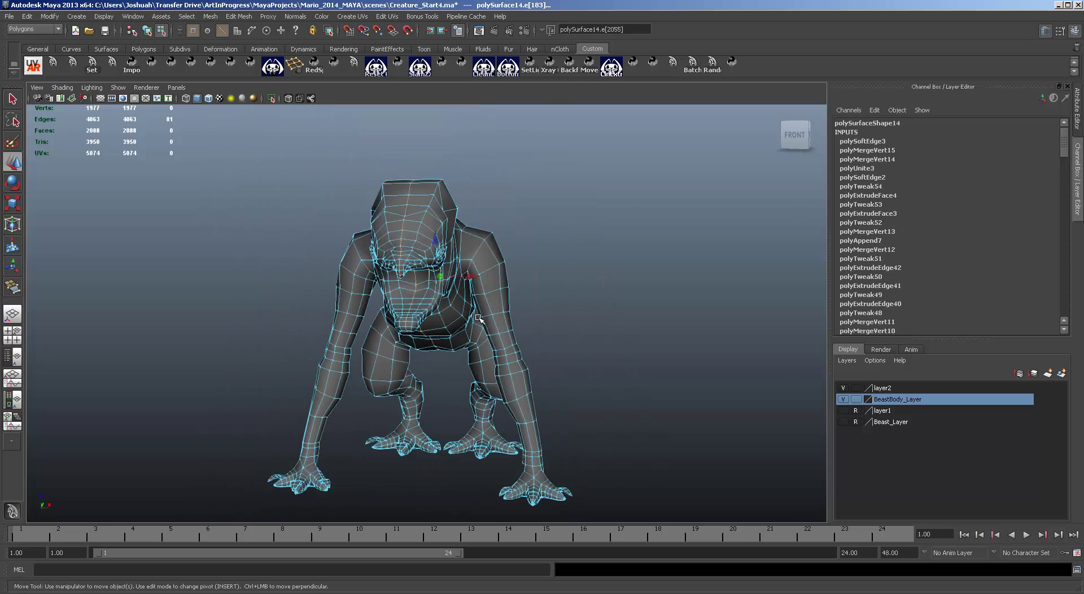
Create a polygon sphere for the eye with radius 2 and 8 axis and height divisions.
{"action": "scroll", "coordinate": [479, 324], "scroll_direction": "up", "scroll_amount": 4}
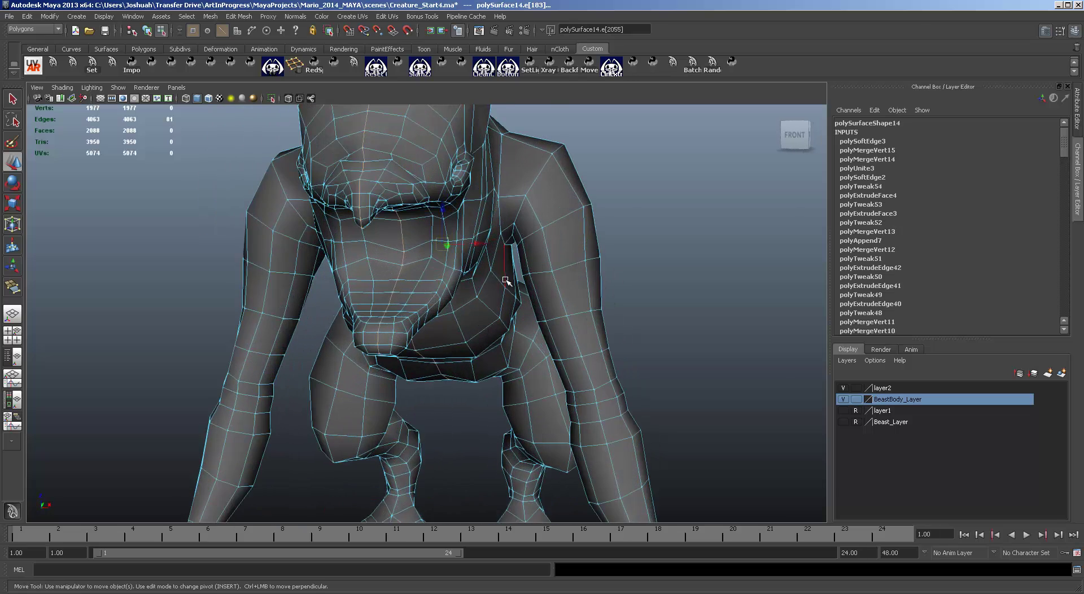
{"action": "middle_click_drag", "start_coordinate": [505, 278], "coordinate": [599, 309], "text": "alt"}
{"action": "left_click_drag", "start_coordinate": [588, 290], "coordinate": [608, 306], "text": "alt"}
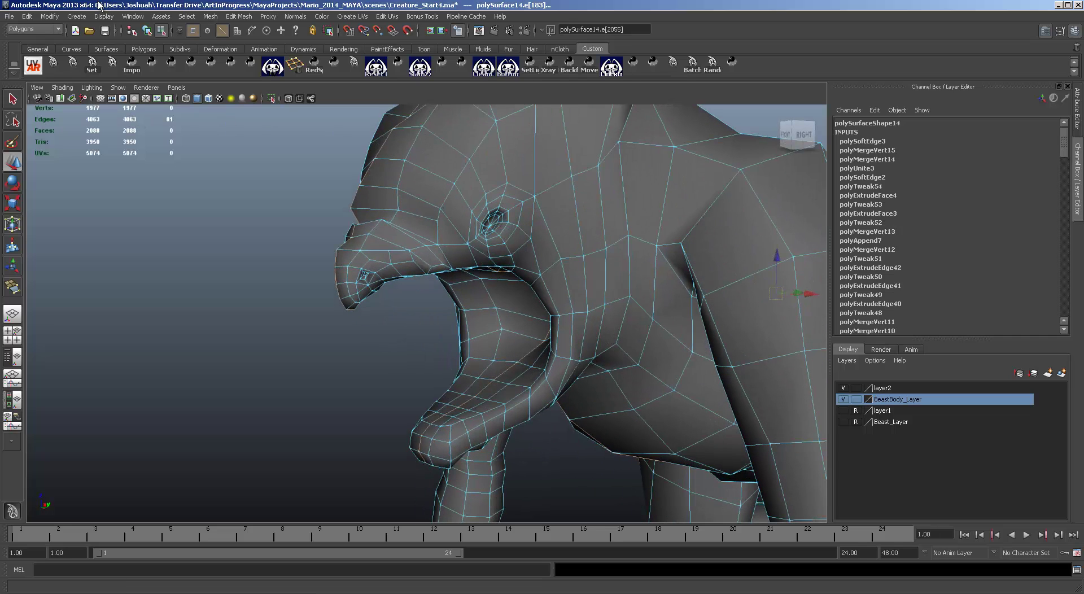
{"action": "left_click", "coordinate": [79, 16]}
{"action": "mouse_move", "coordinate": [135, 43]}
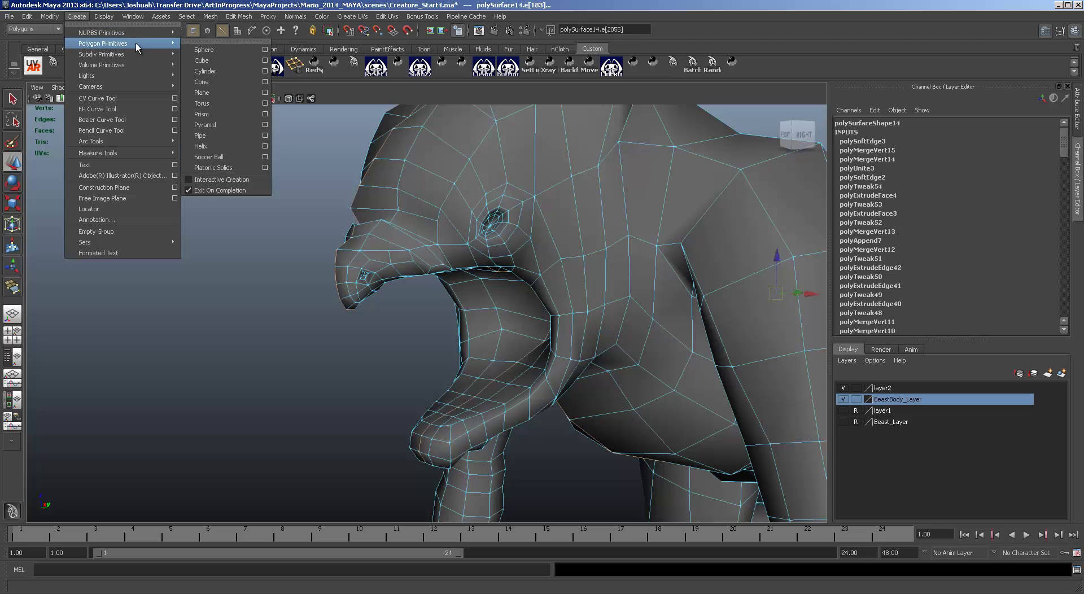
{"action": "left_click", "coordinate": [266, 50]}
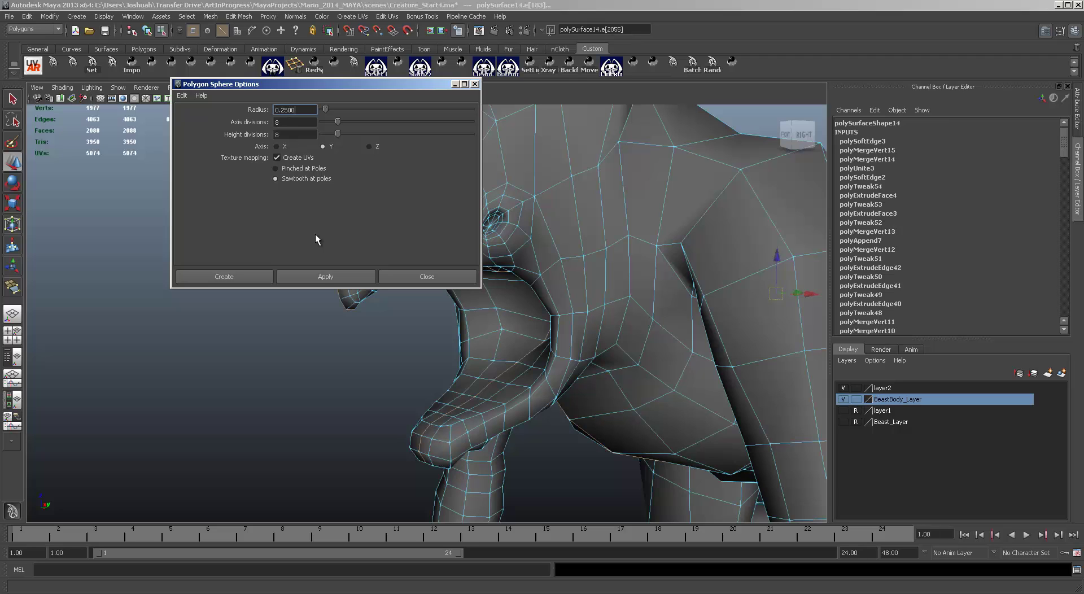
{"action": "left_click", "coordinate": [305, 110]}
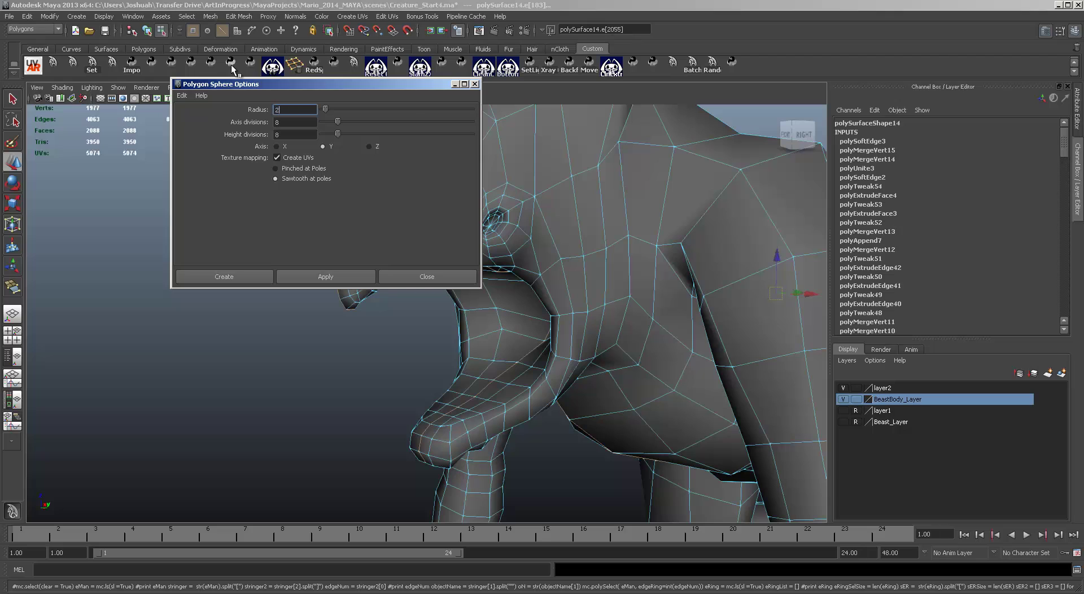
{"action": "left_click", "coordinate": [249, 278]}
Move the sphere up to the creature's head, to about X 6.4, Y -43.6, Z 25.1.
{"action": "left_click_drag", "start_coordinate": [714, 418], "coordinate": [367, 346]}
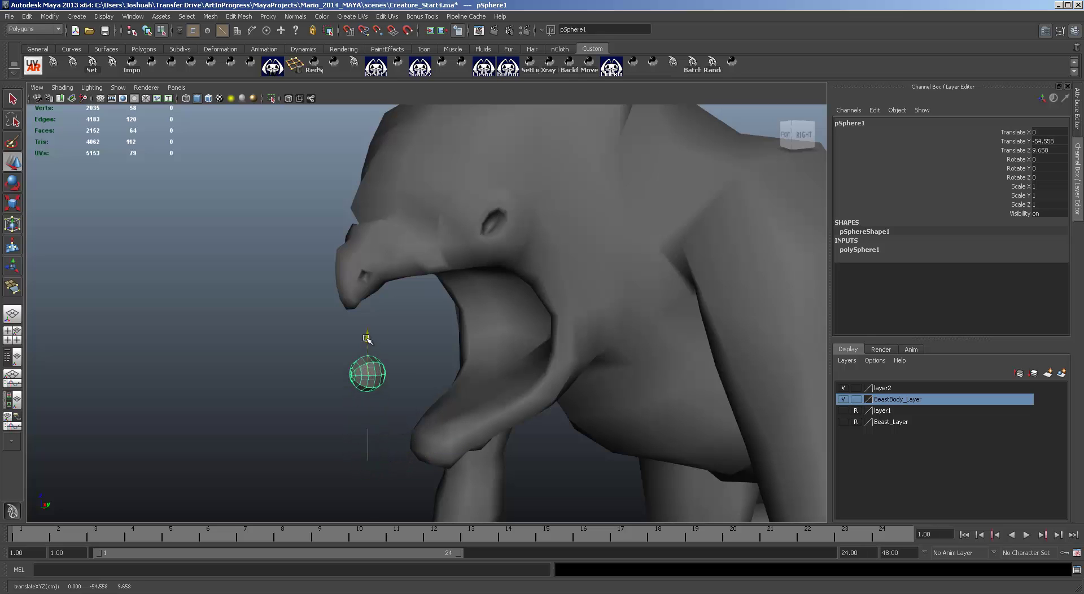
{"action": "left_click_drag", "start_coordinate": [384, 404], "coordinate": [444, 388], "text": "alt"}
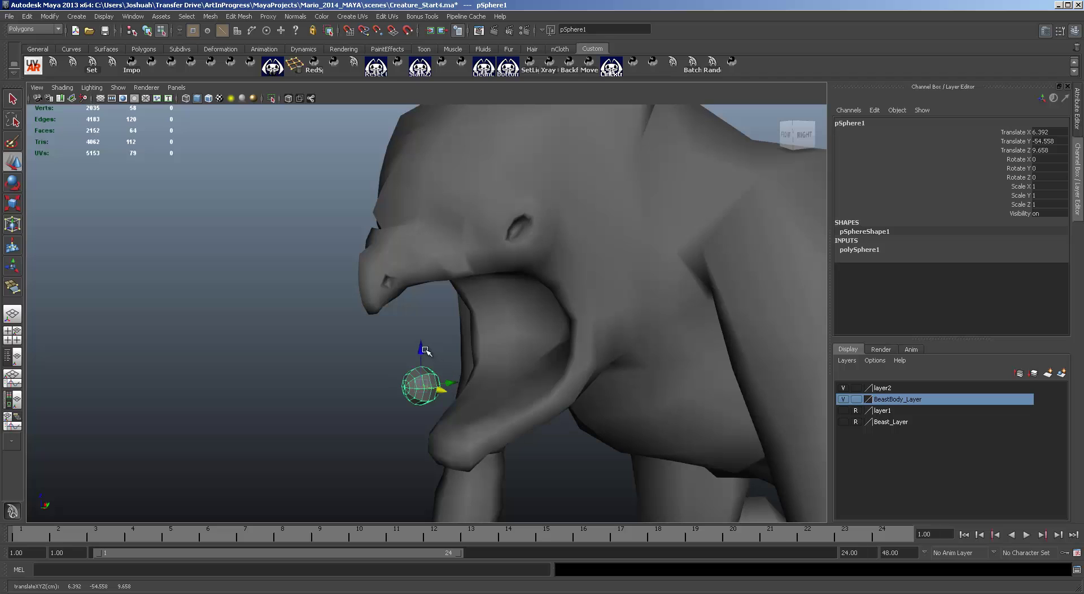
{"action": "left_click_drag", "start_coordinate": [423, 346], "coordinate": [424, 194]}
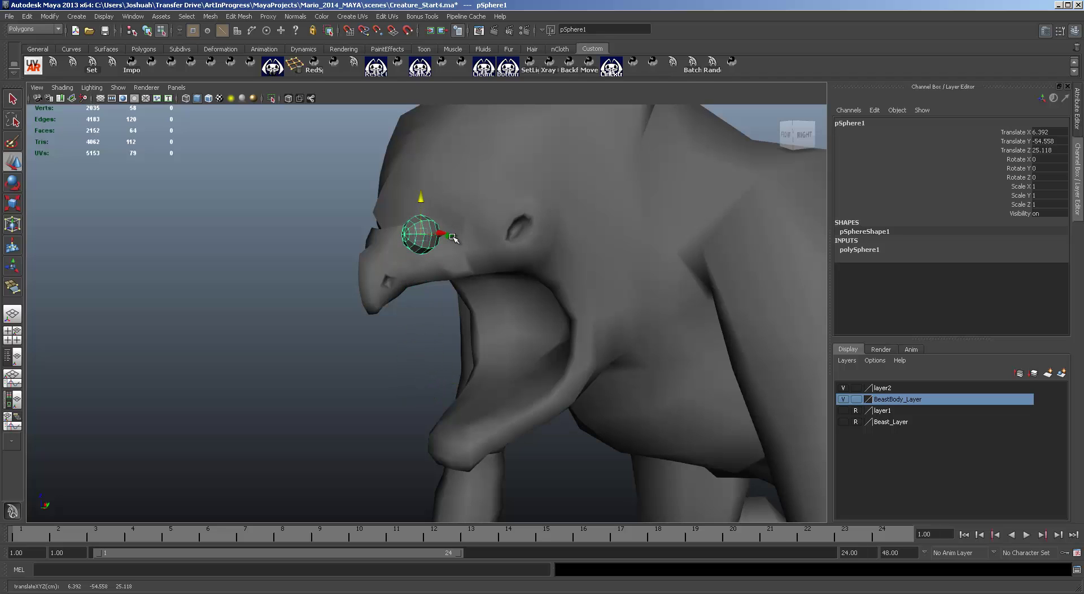
{"action": "left_click_drag", "start_coordinate": [453, 238], "coordinate": [523, 348]}
Align the sphere with the eye socket in the front view, at about X 11.2, Z 25.7.
{"action": "key", "text": "space"}
{"action": "key", "text": "space"}
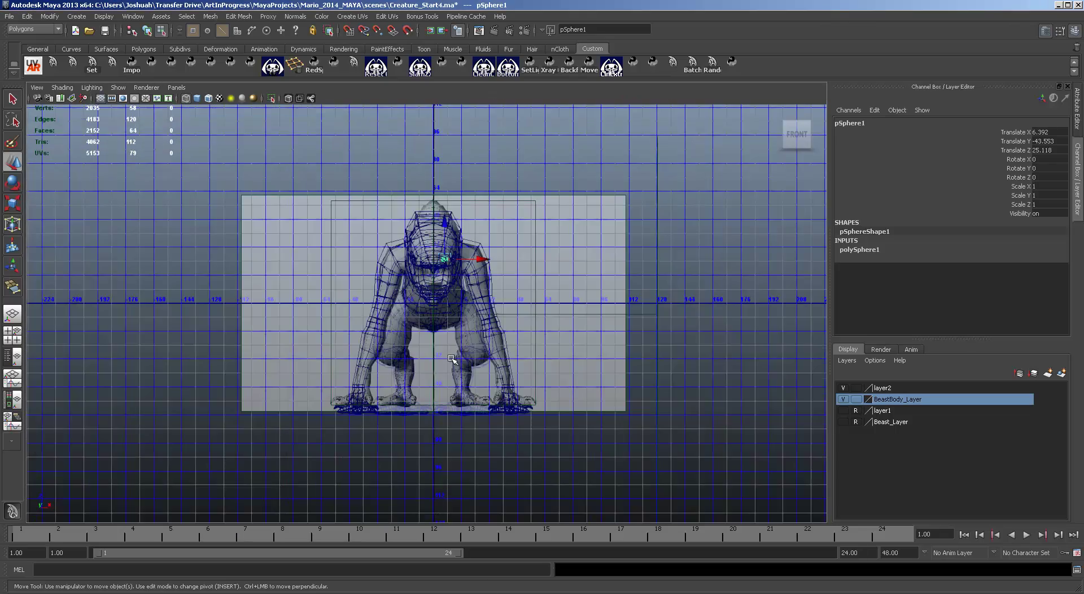
{"action": "scroll", "coordinate": [451, 357], "scroll_direction": "up", "scroll_amount": 5}
{"action": "middle_click_drag", "start_coordinate": [567, 224], "coordinate": [556, 399], "text": "alt"}
{"action": "scroll", "coordinate": [536, 333], "scroll_direction": "up", "scroll_amount": 5}
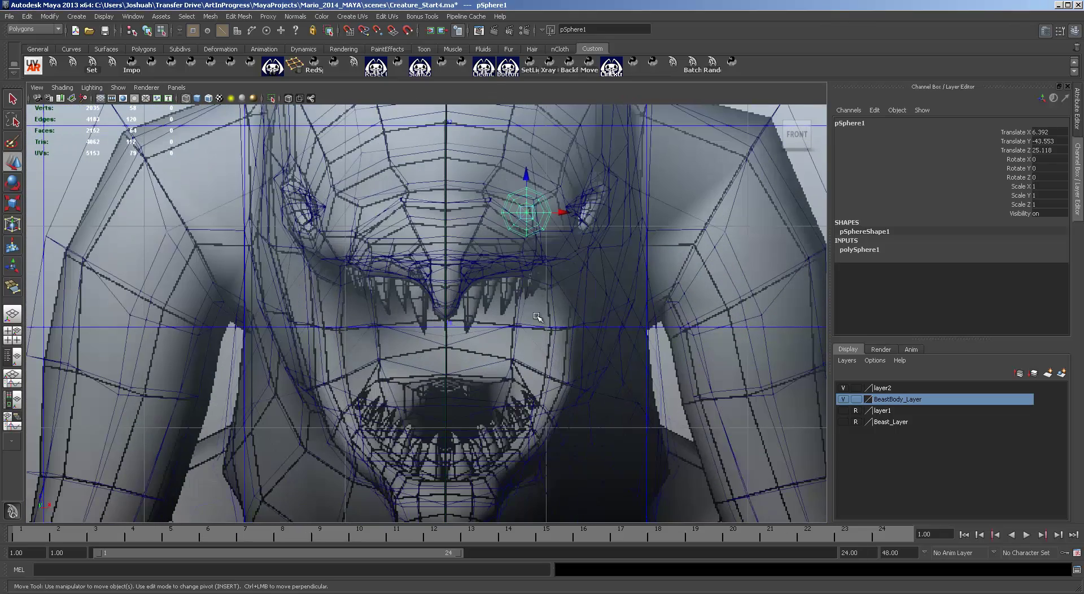
{"action": "left_click_drag", "start_coordinate": [521, 211], "coordinate": [584, 204]}
Slide the sphere forward into the eye socket in the side view, to about Y -45.4.
{"action": "key", "text": "space"}
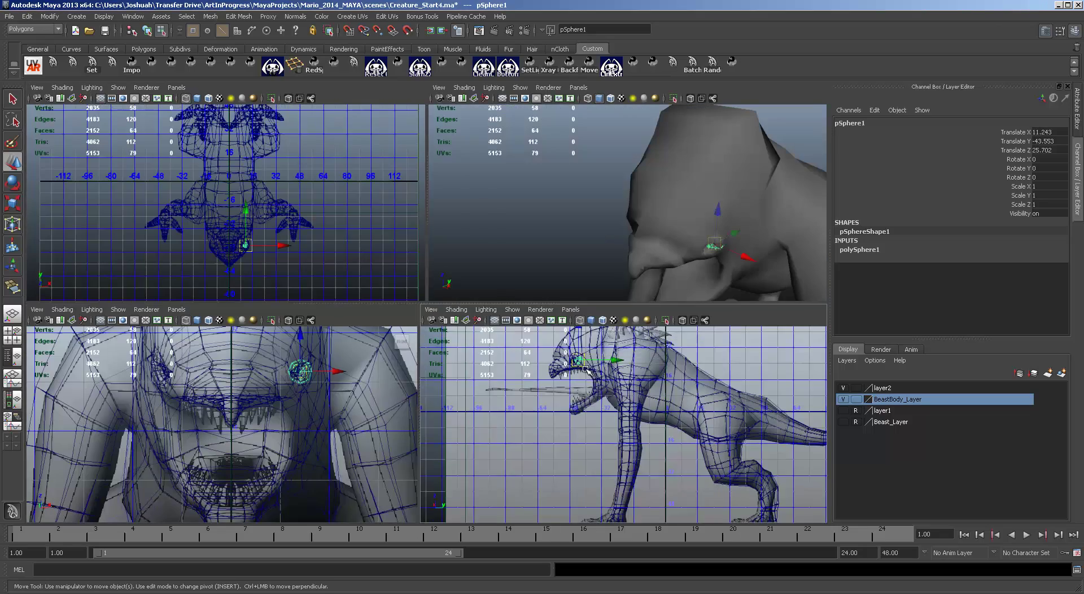
{"action": "key", "text": "space"}
{"action": "middle_click_drag", "start_coordinate": [389, 153], "coordinate": [619, 437], "text": "alt"}
{"action": "scroll", "coordinate": [553, 403], "scroll_direction": "up", "scroll_amount": 3}
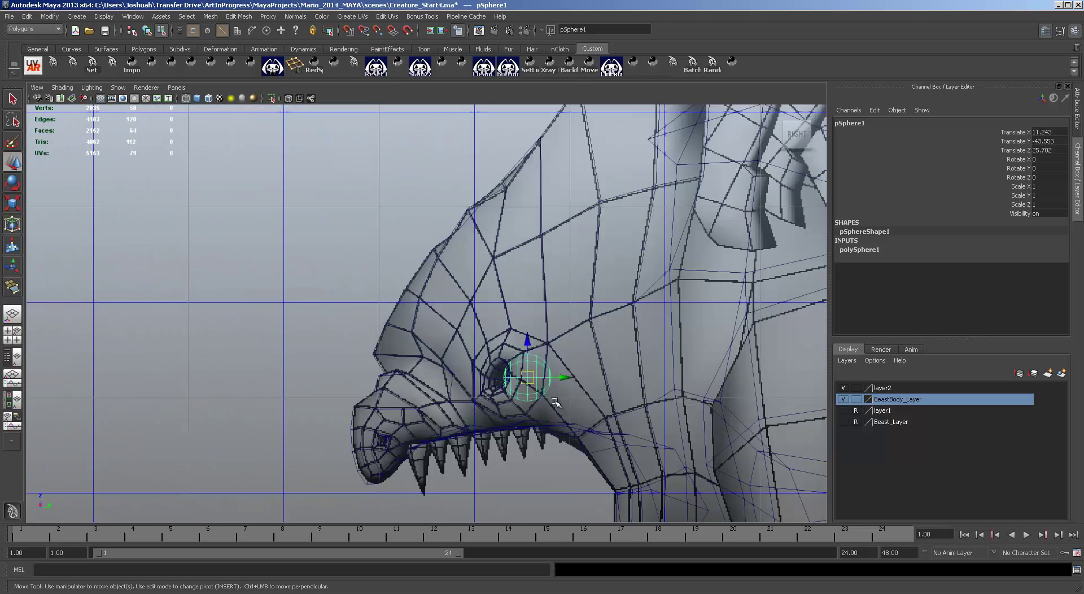
{"action": "left_click_drag", "start_coordinate": [564, 376], "coordinate": [541, 377]}
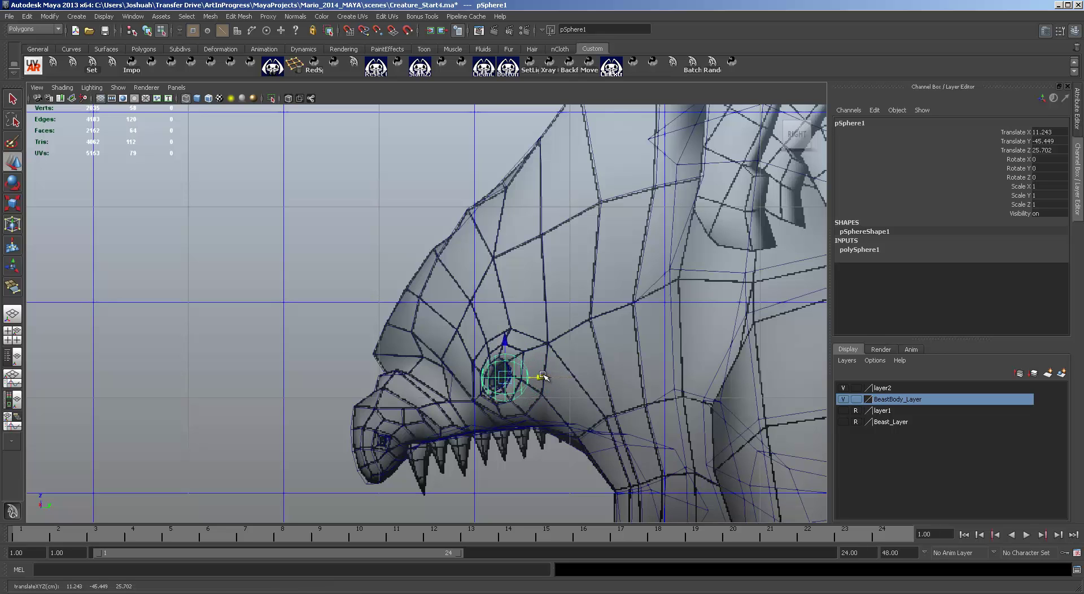
Rotate the eye sphere to fit its socket, by about 4.2, 6.5 and 32.2 degrees in X, Y and Z.
{"action": "key", "text": "space"}
{"action": "key", "text": "space"}
{"action": "scroll", "coordinate": [721, 310], "scroll_direction": "up", "scroll_amount": 6}
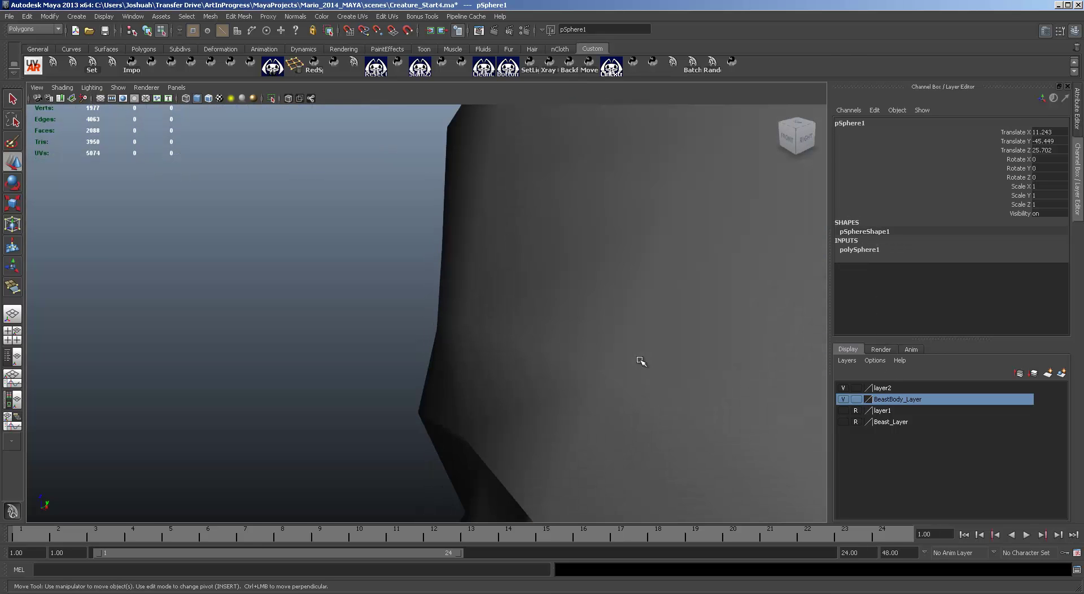
{"action": "middle_click_drag", "start_coordinate": [616, 239], "coordinate": [503, 212], "text": "alt"}
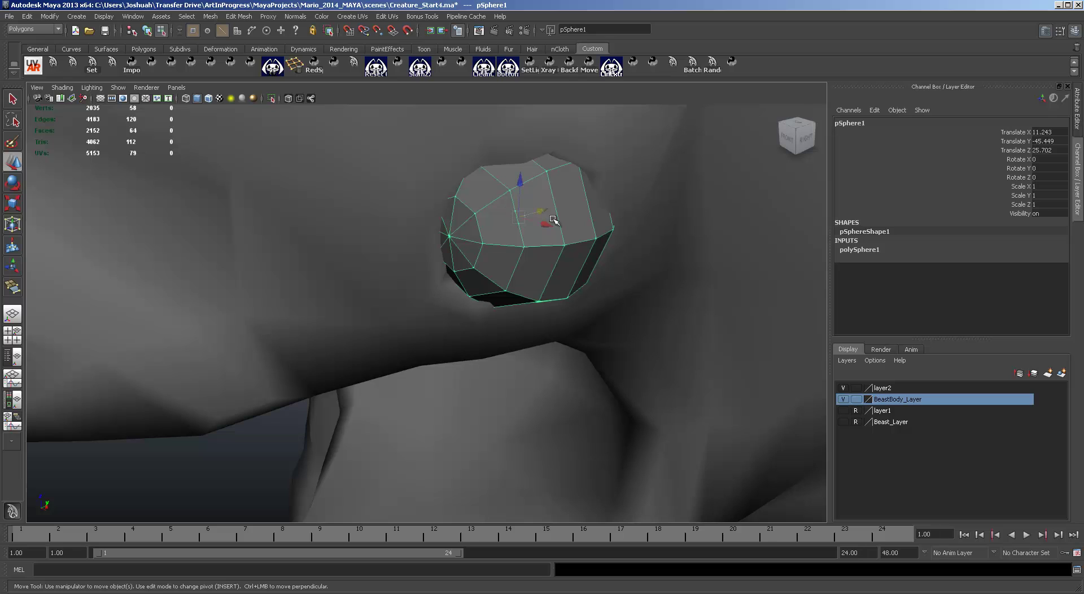
{"action": "key", "text": "e"}
{"action": "left_click_drag", "start_coordinate": [521, 229], "coordinate": [592, 269]}
{"action": "key", "text": "f"}
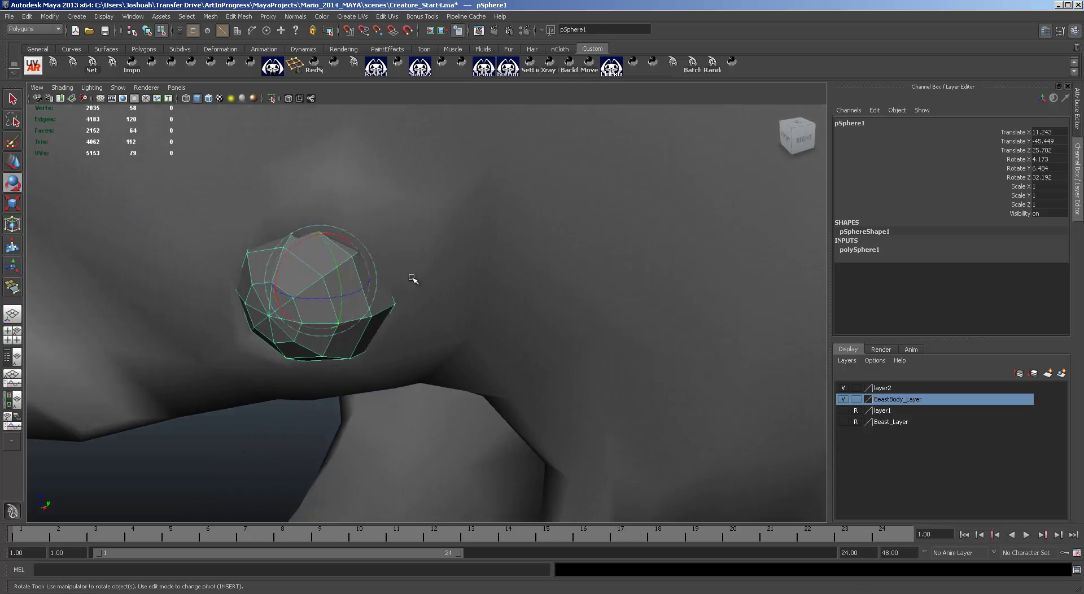
Move the eye sphere deeper into its socket, to about X 9.9, Y -44.5.
{"action": "key", "text": "w"}
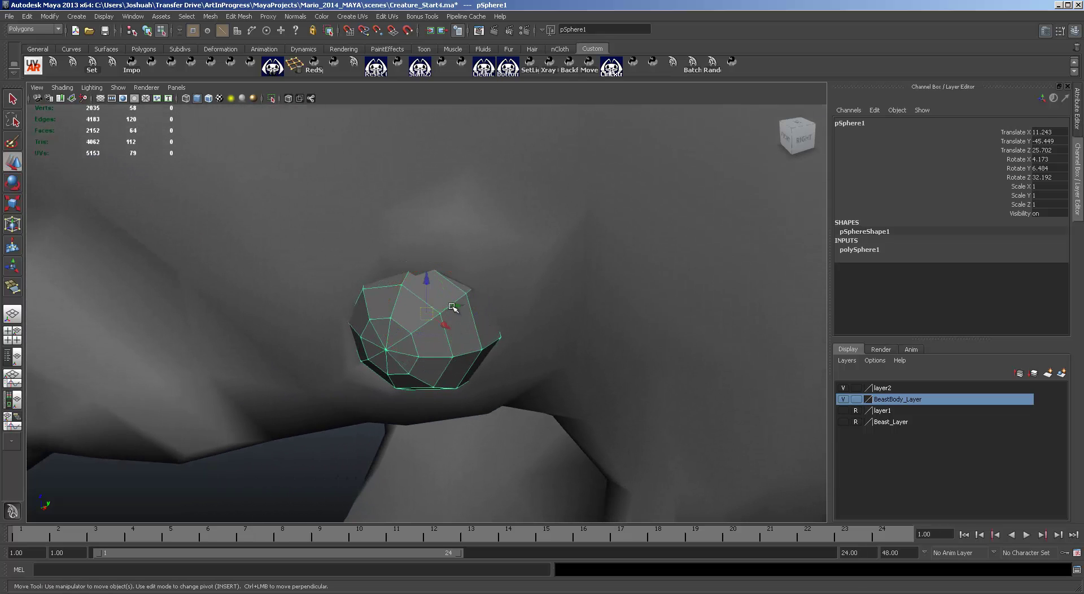
{"action": "left_click_drag", "start_coordinate": [453, 306], "coordinate": [503, 336]}
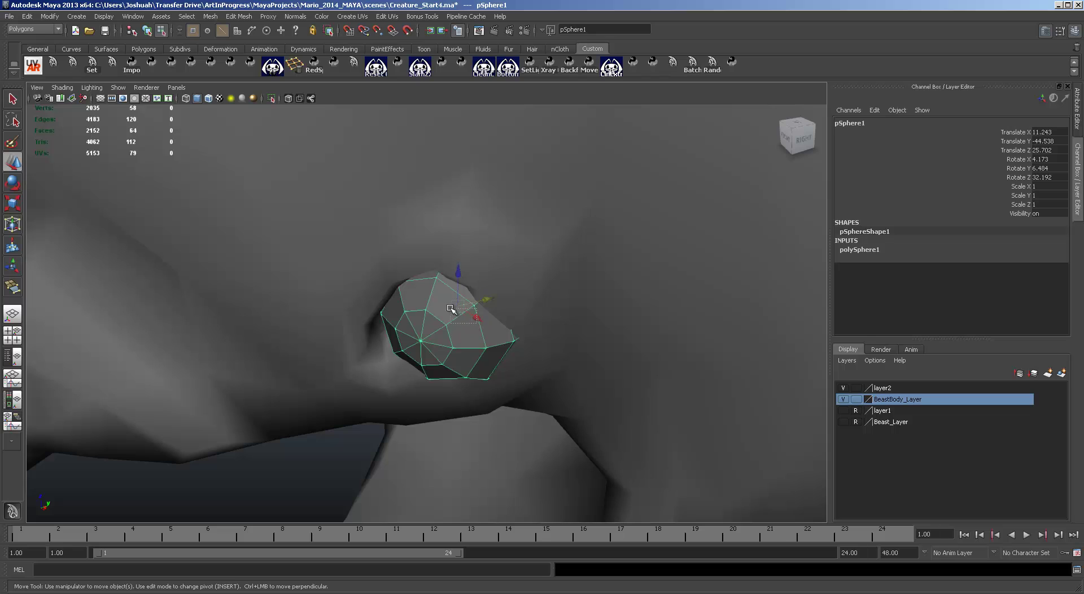
{"action": "right_click_drag", "start_coordinate": [472, 317], "coordinate": [473, 303]}
{"action": "left_click", "coordinate": [497, 338]}
{"action": "left_click", "coordinate": [480, 352]}
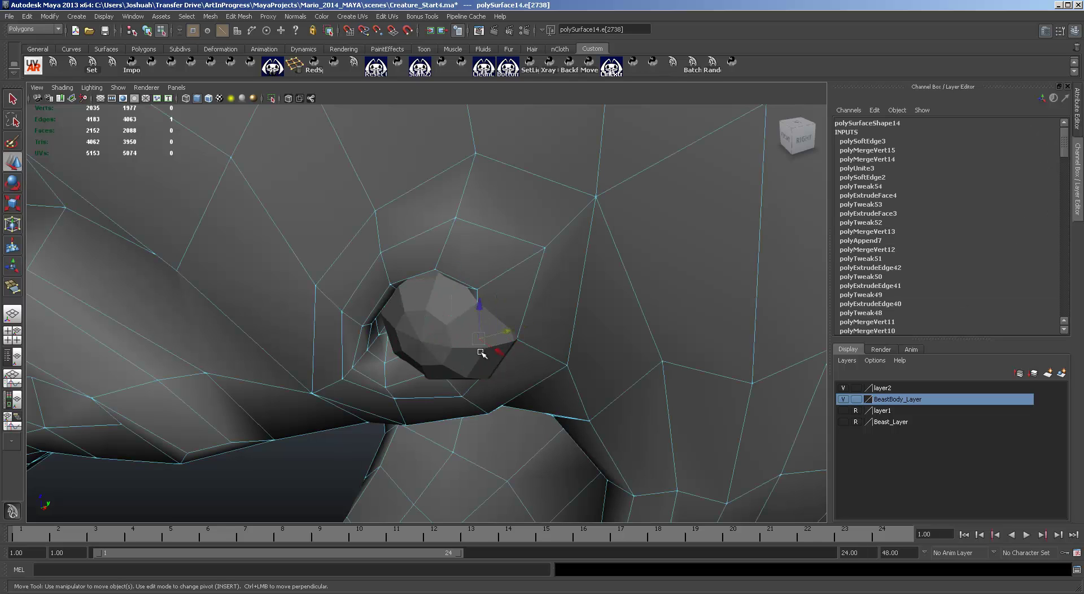
{"action": "left_click", "coordinate": [478, 335]}
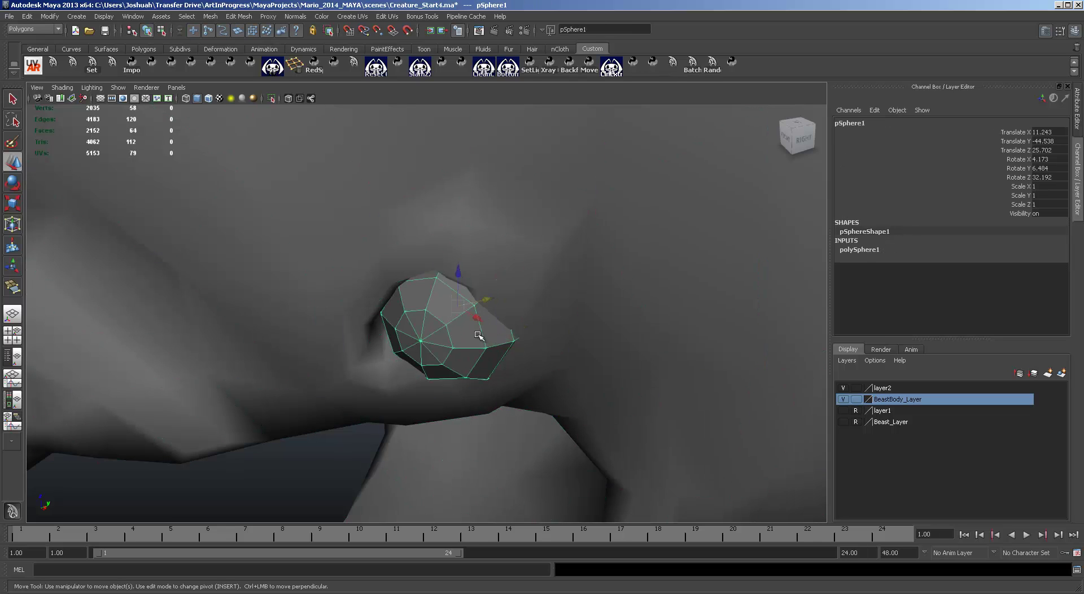
{"action": "middle_click_drag", "start_coordinate": [476, 320], "coordinate": [445, 304]}
Fine-tune the eye sphere's position within the socket, to about X 10.5, Y -44.9, Z 25.9.
{"action": "left_click_drag", "start_coordinate": [518, 346], "coordinate": [484, 313], "text": "alt"}
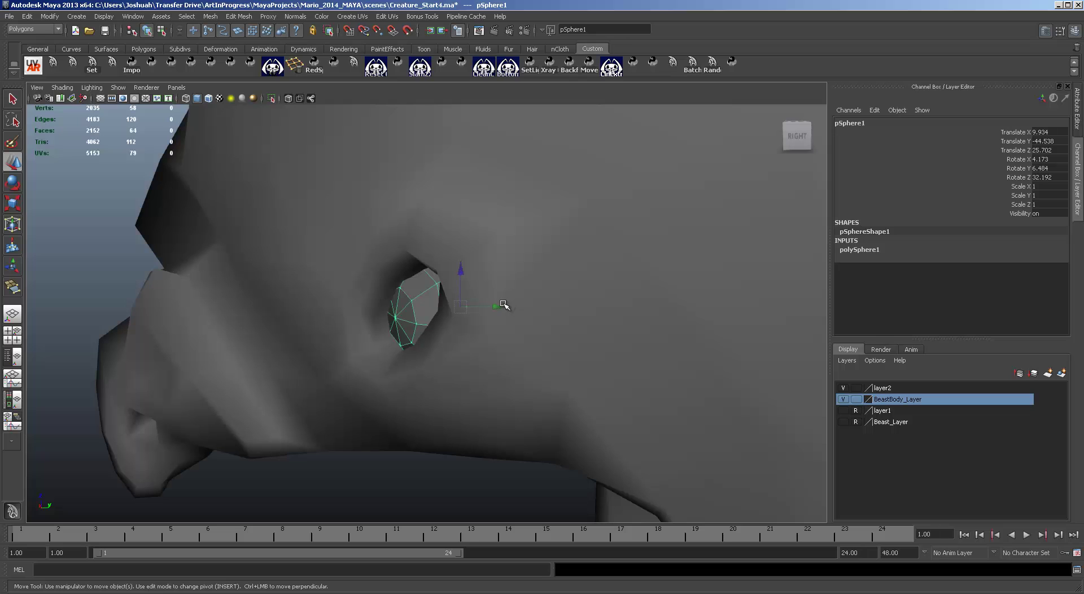
{"action": "left_click_drag", "start_coordinate": [504, 304], "coordinate": [443, 314]}
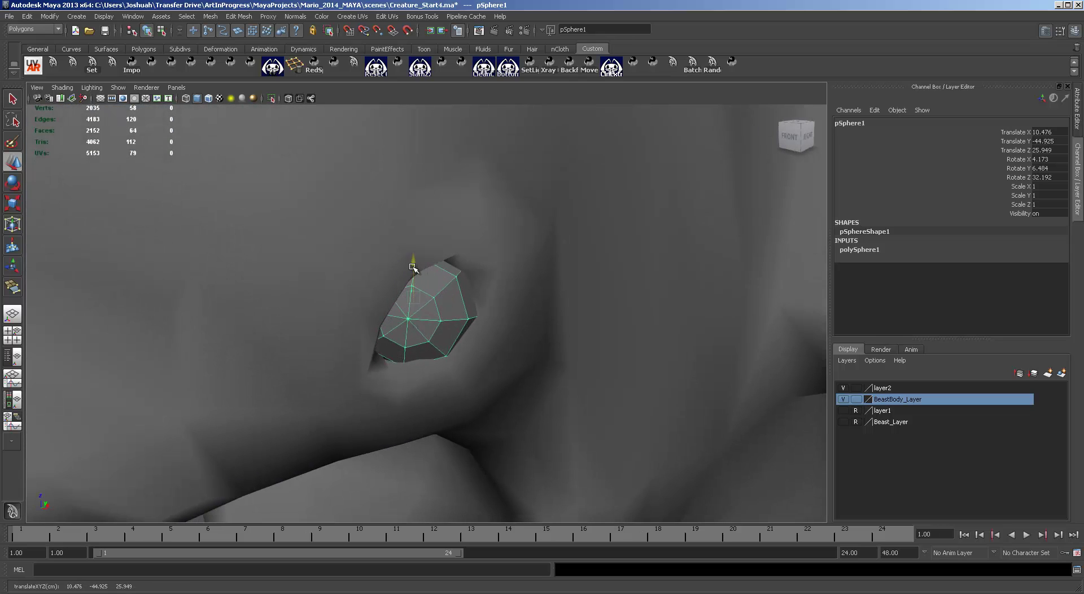
{"action": "left_click_drag", "start_coordinate": [411, 263], "coordinate": [412, 267]}
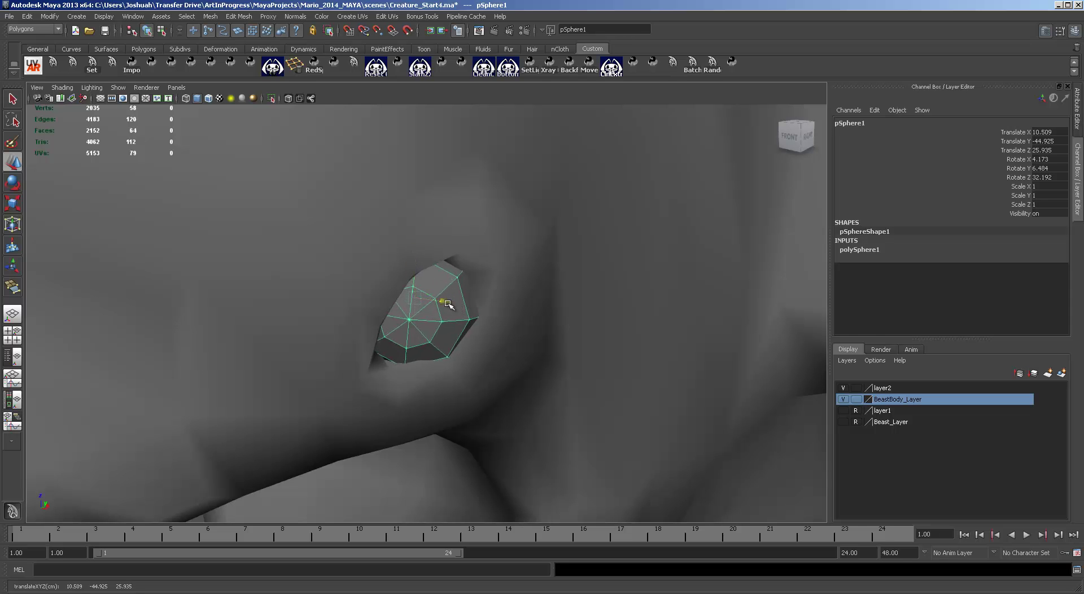
{"action": "left_click_drag", "start_coordinate": [443, 301], "coordinate": [446, 300]}
{"action": "left_click_drag", "start_coordinate": [532, 325], "coordinate": [510, 300], "text": "alt"}
{"action": "scroll", "coordinate": [510, 305], "scroll_direction": "down", "scroll_amount": 6}
{"action": "left_click_drag", "start_coordinate": [527, 358], "coordinate": [509, 377], "text": "alt"}
{"action": "scroll", "coordinate": [449, 354], "scroll_direction": "up", "scroll_amount": 6}
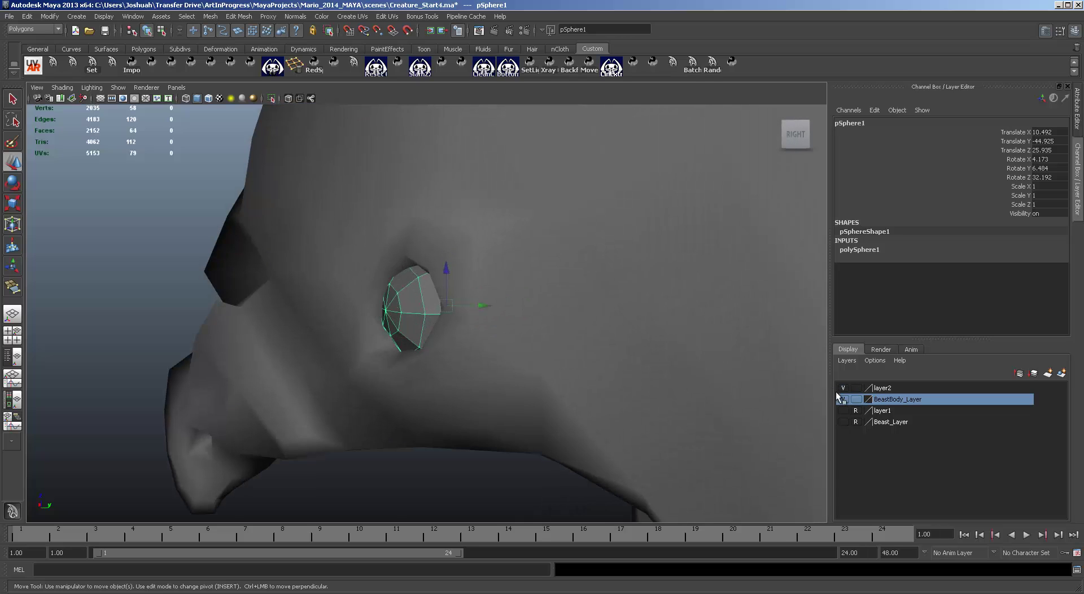
Add the creature's body mesh to BeastBody_Layer and hide that layer, leaving the eye sphere selected.
{"action": "left_click", "coordinate": [564, 316]}
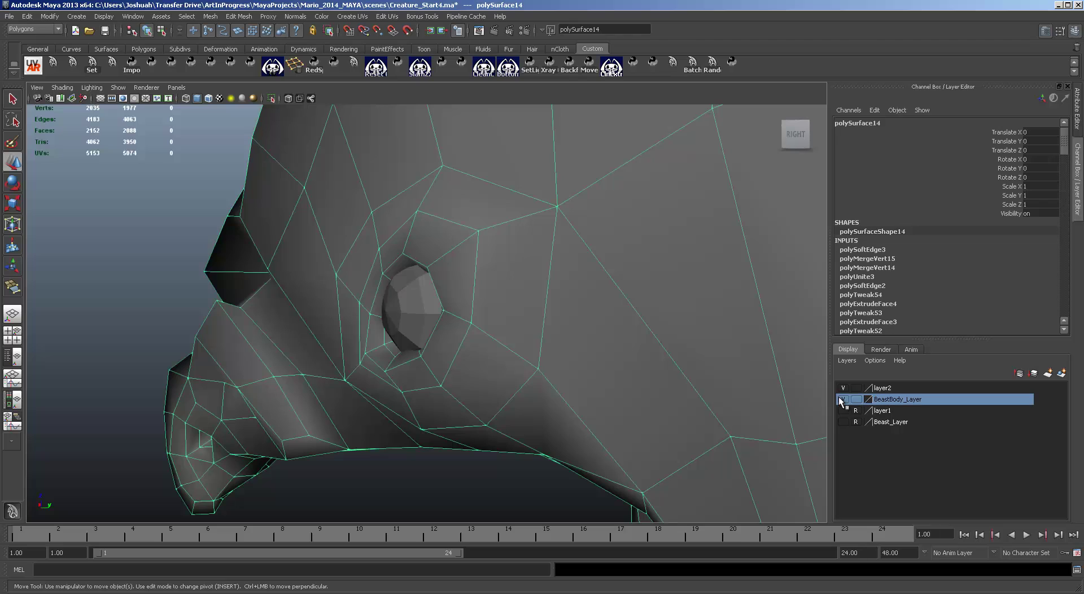
{"action": "right_click", "coordinate": [893, 399]}
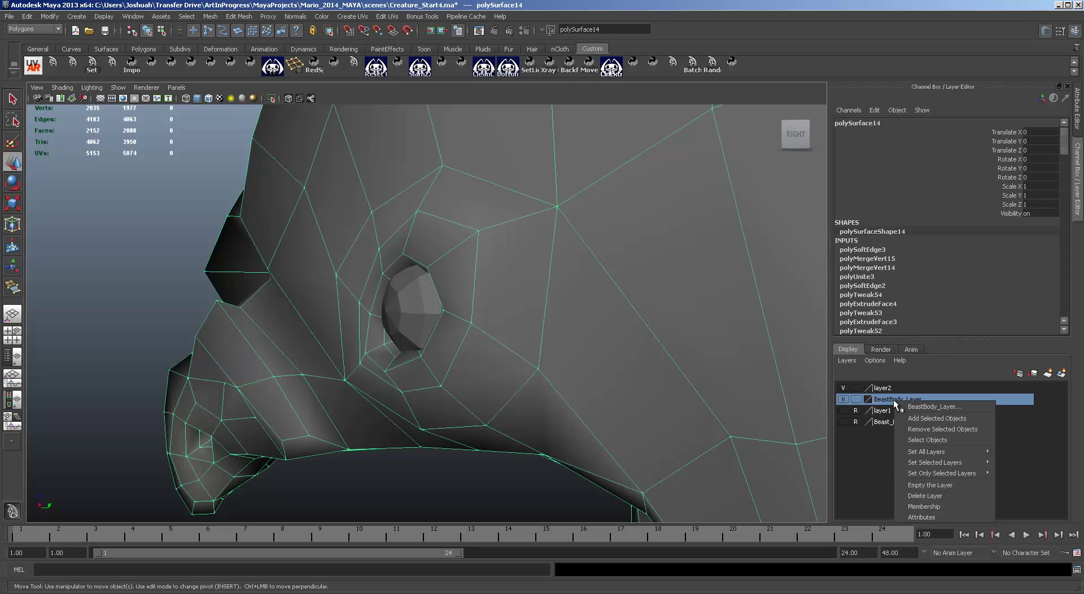
{"action": "left_click", "coordinate": [923, 418]}
{"action": "left_click", "coordinate": [844, 399]}
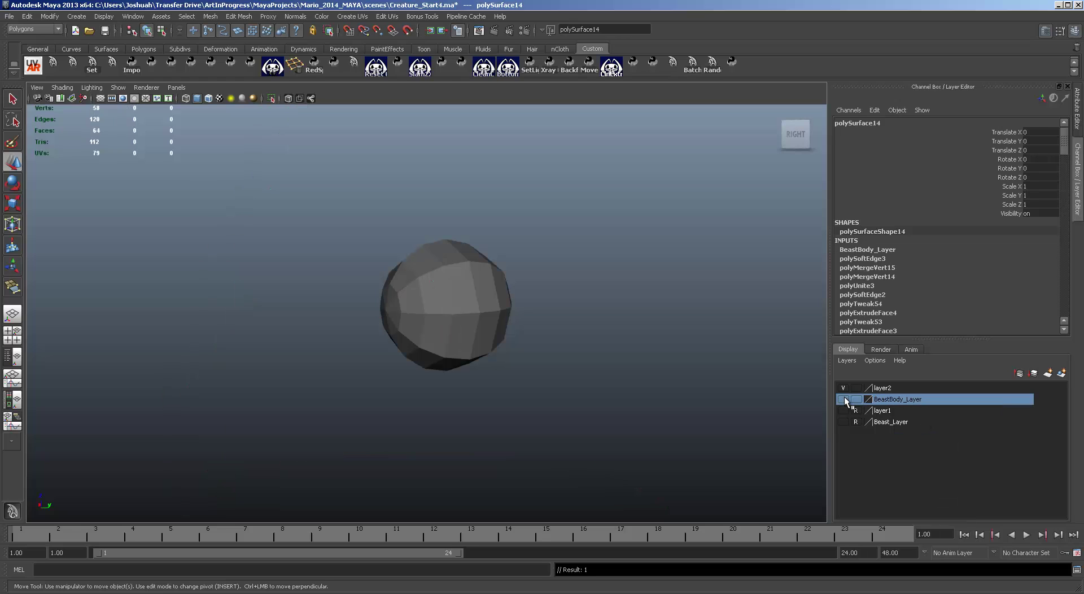
{"action": "left_click", "coordinate": [449, 281]}
{"action": "left_click_drag", "start_coordinate": [573, 300], "coordinate": [537, 345], "text": "alt"}
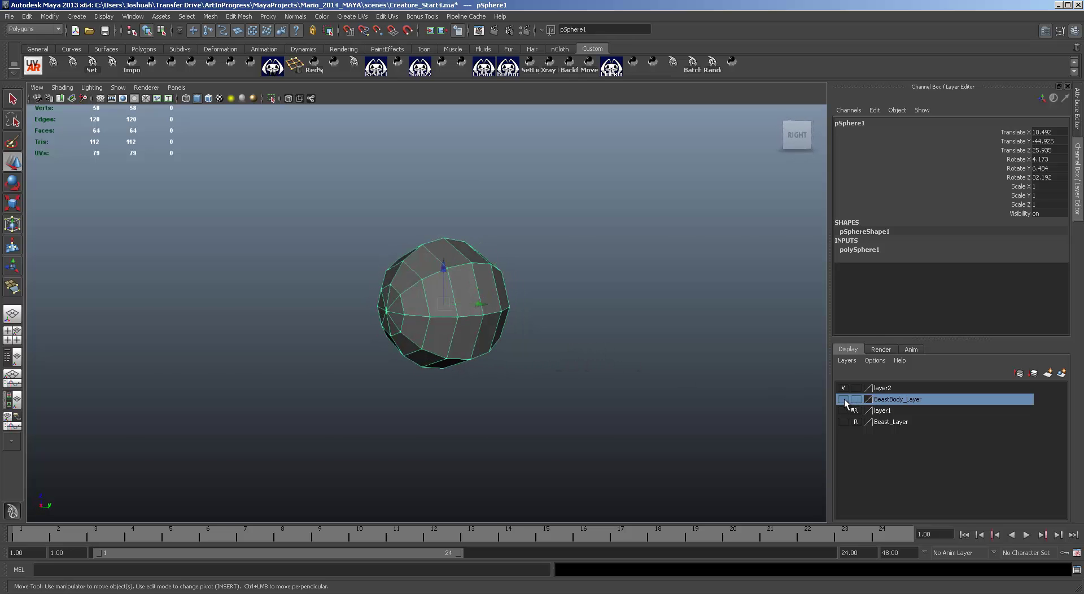
Show BeastBody_Layer and examine how the eye sphere sits in the creature's socket.
{"action": "left_click", "coordinate": [843, 399]}
{"action": "left_click_drag", "start_coordinate": [442, 320], "coordinate": [467, 354], "text": "alt"}
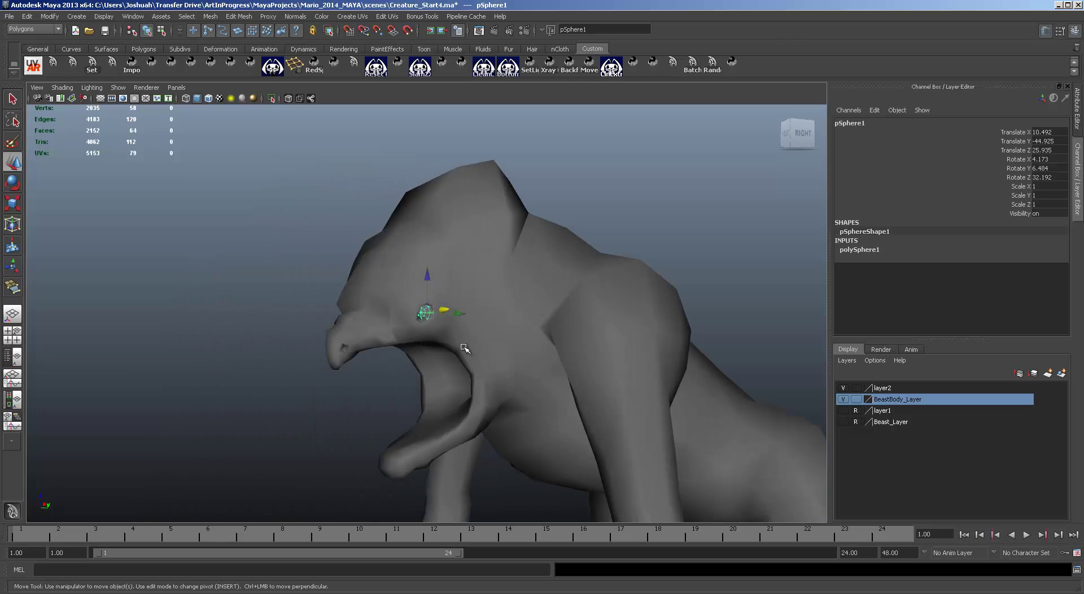
{"action": "scroll", "coordinate": [467, 350], "scroll_direction": "up", "scroll_amount": 5}
{"action": "scroll", "coordinate": [542, 363], "scroll_direction": "up", "scroll_amount": 4}
{"action": "left_click_drag", "start_coordinate": [541, 363], "coordinate": [552, 379], "text": "alt"}
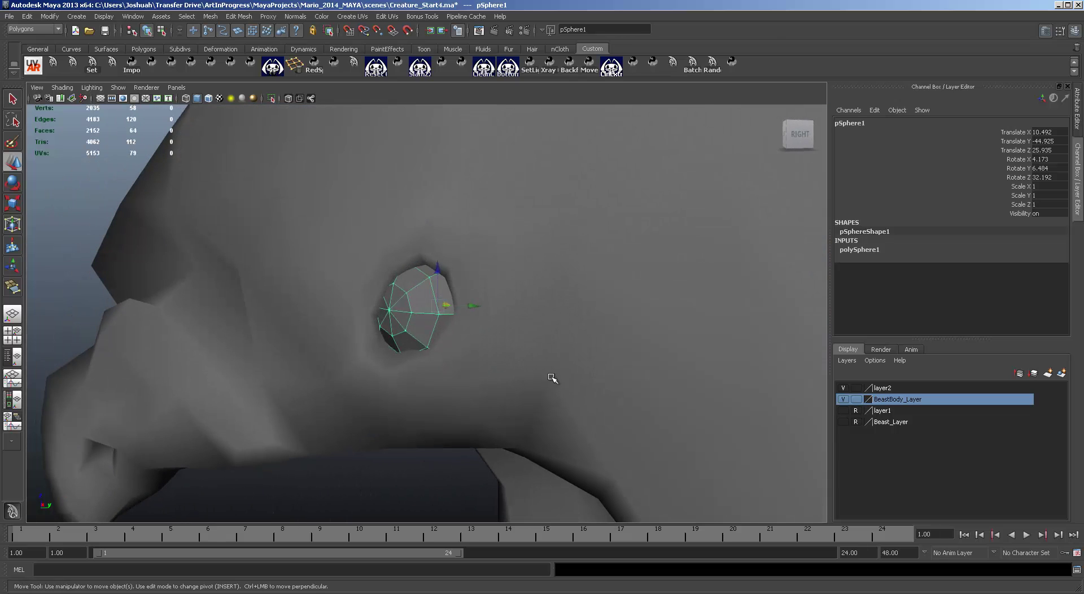
Hide BeastBody_Layer and delete the rear half of the eye sphere, keeping the half that faces out of the socket.
{"action": "left_click", "coordinate": [844, 400]}
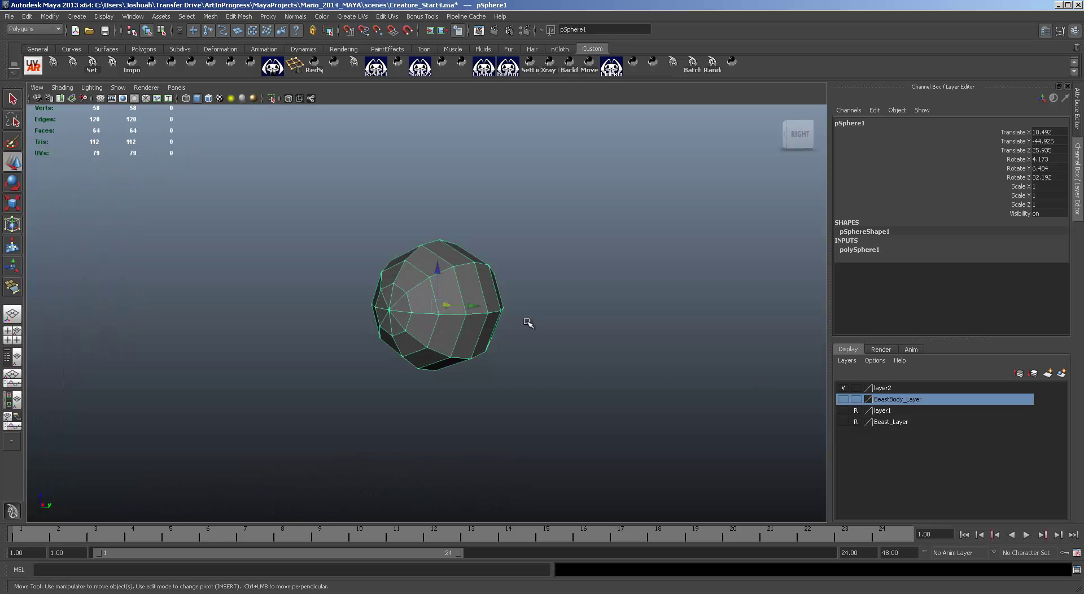
{"action": "left_click_drag", "start_coordinate": [527, 322], "coordinate": [412, 272], "text": "alt"}
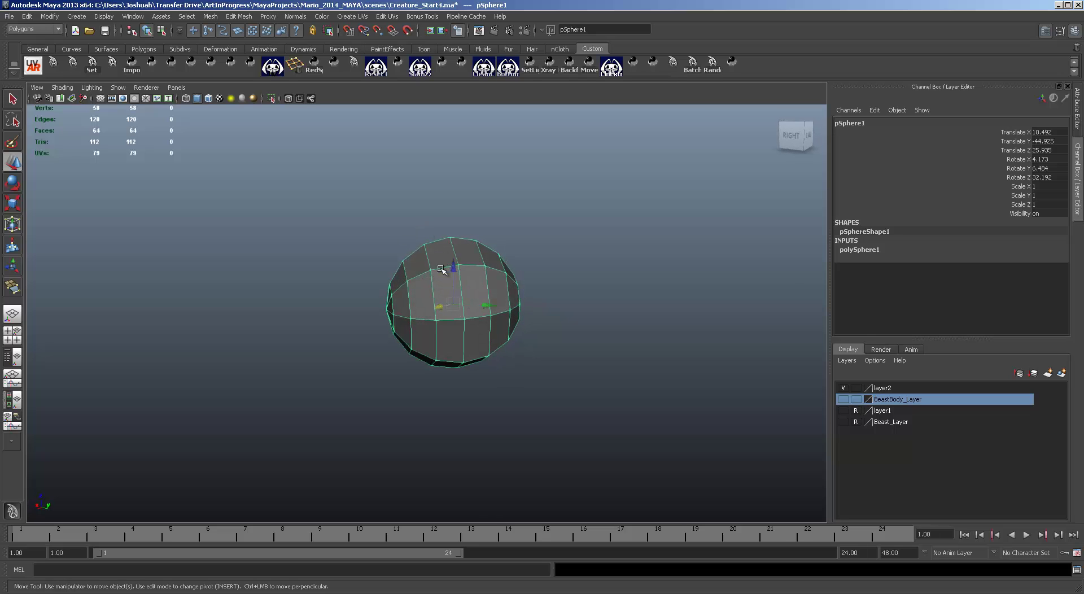
{"action": "left_click_drag", "start_coordinate": [582, 350], "coordinate": [561, 341], "text": "alt"}
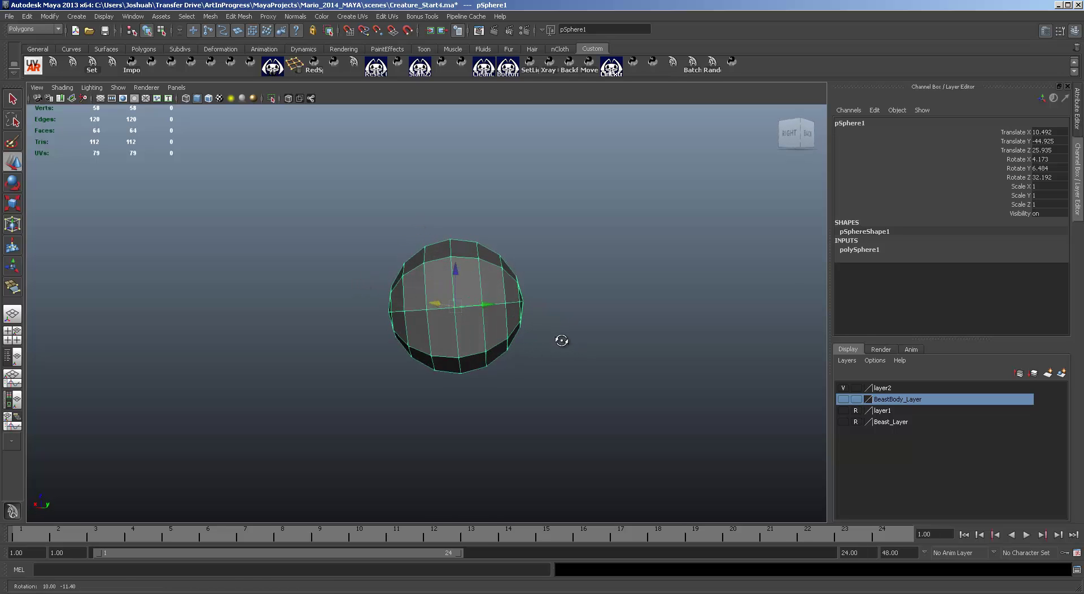
{"action": "left_click", "coordinate": [557, 339]}
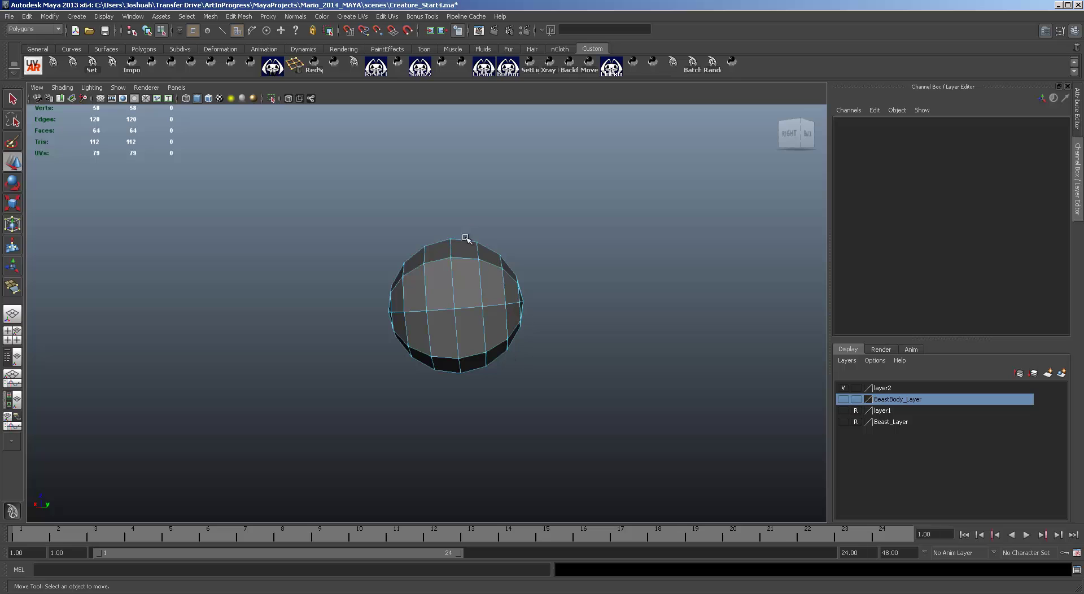
{"action": "left_click_drag", "start_coordinate": [597, 382], "coordinate": [473, 236]}
{"action": "key", "text": "Delete"}
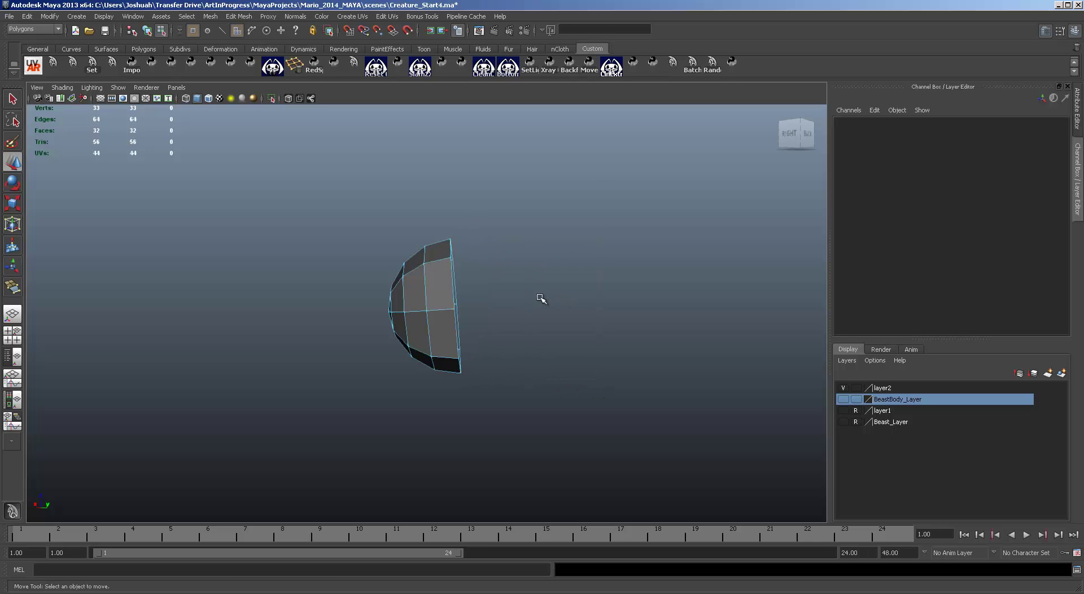
{"action": "left_click_drag", "start_coordinate": [541, 299], "coordinate": [673, 309], "text": "alt"}
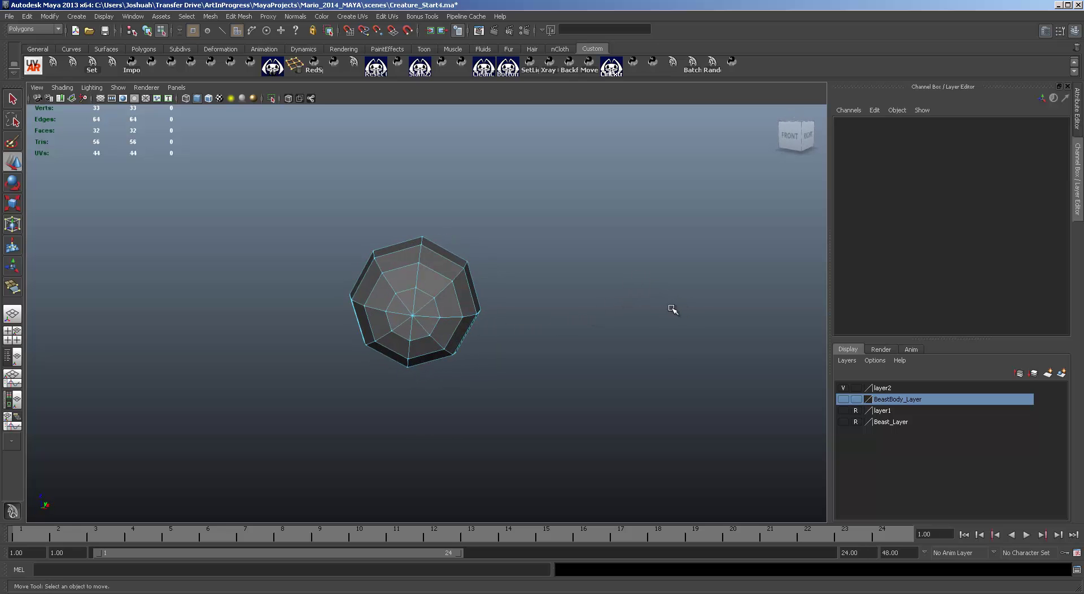
Set the Scale tool's axis to Object and flatten the half sphere to a Y scale of 0.86.
{"action": "key", "text": "F8"}
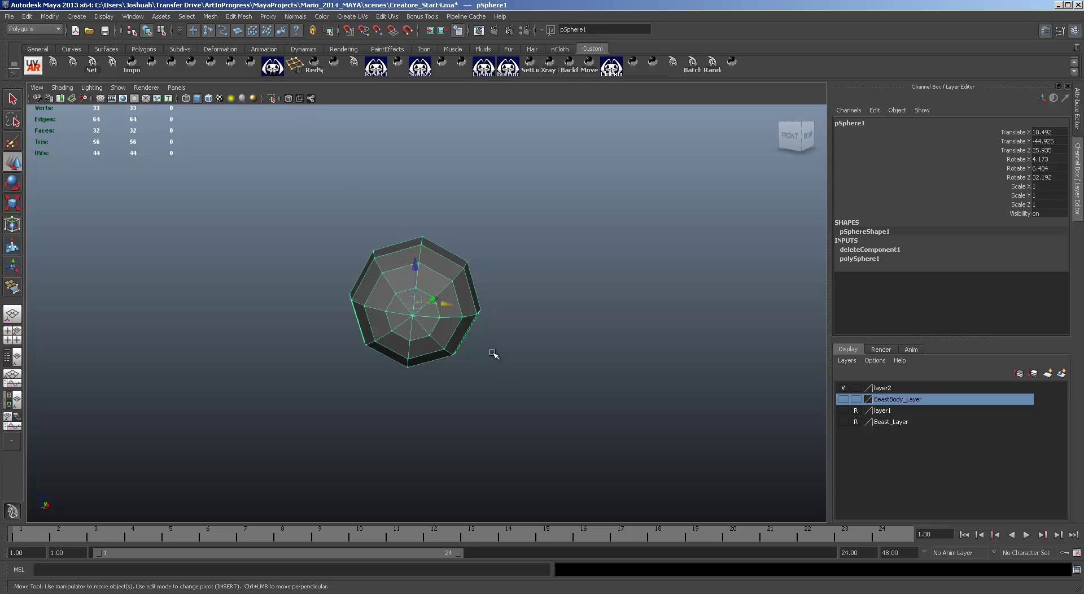
{"action": "left_click_drag", "start_coordinate": [494, 354], "coordinate": [587, 351], "text": "alt"}
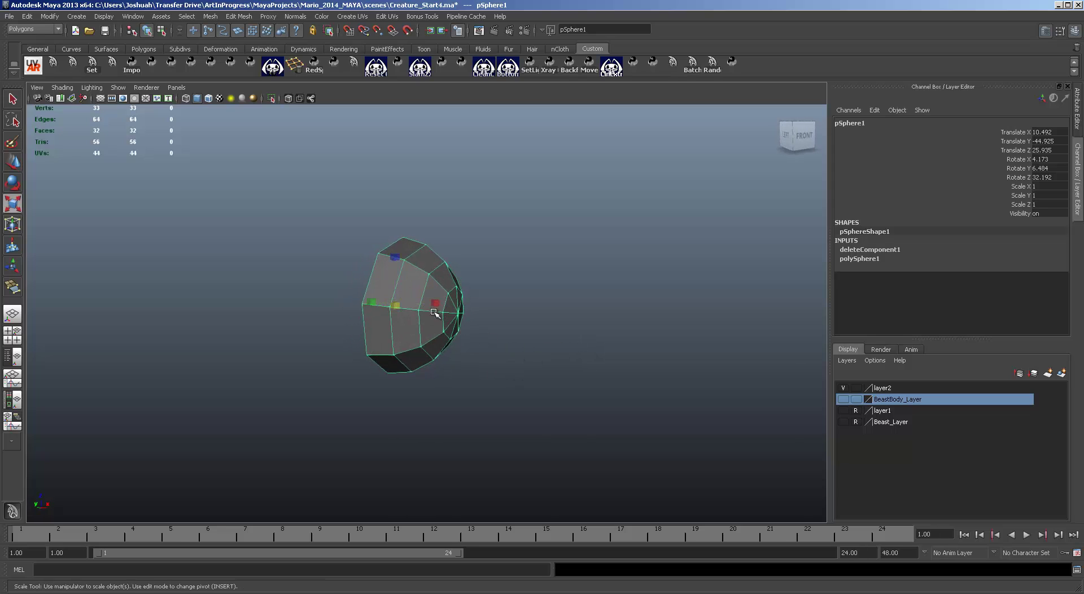
{"action": "left_click_drag", "start_coordinate": [452, 360], "coordinate": [470, 402], "text": "alt"}
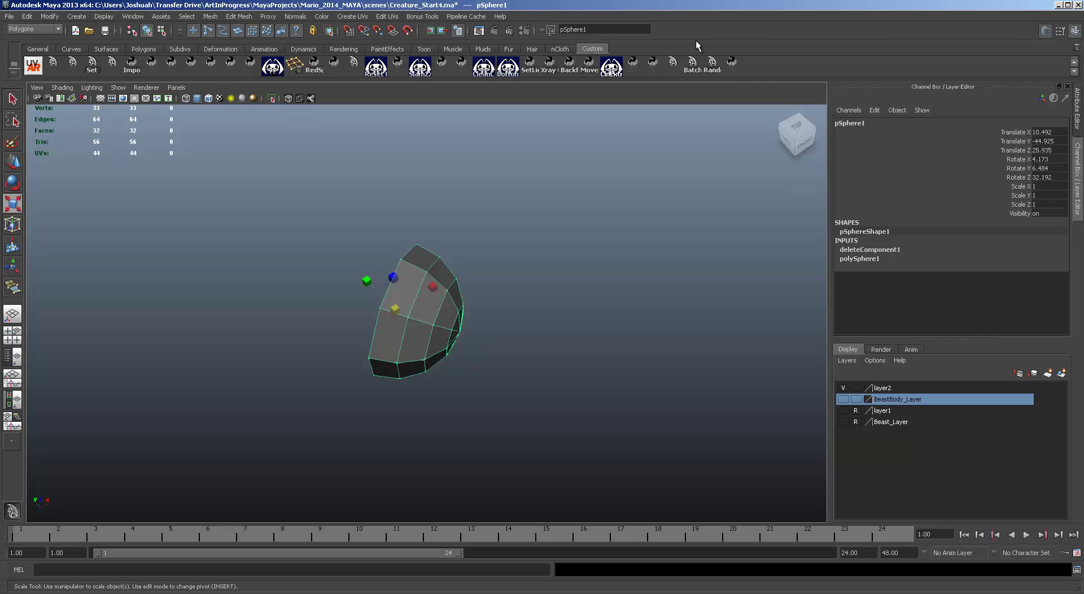
{"action": "left_click", "coordinate": [1059, 30]}
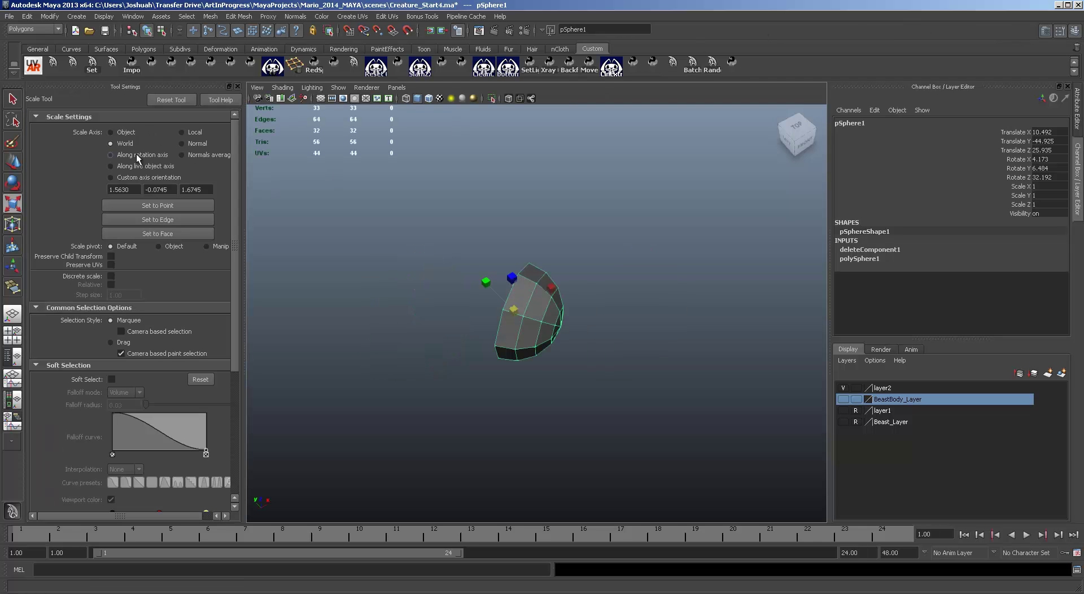
{"action": "left_click", "coordinate": [130, 132]}
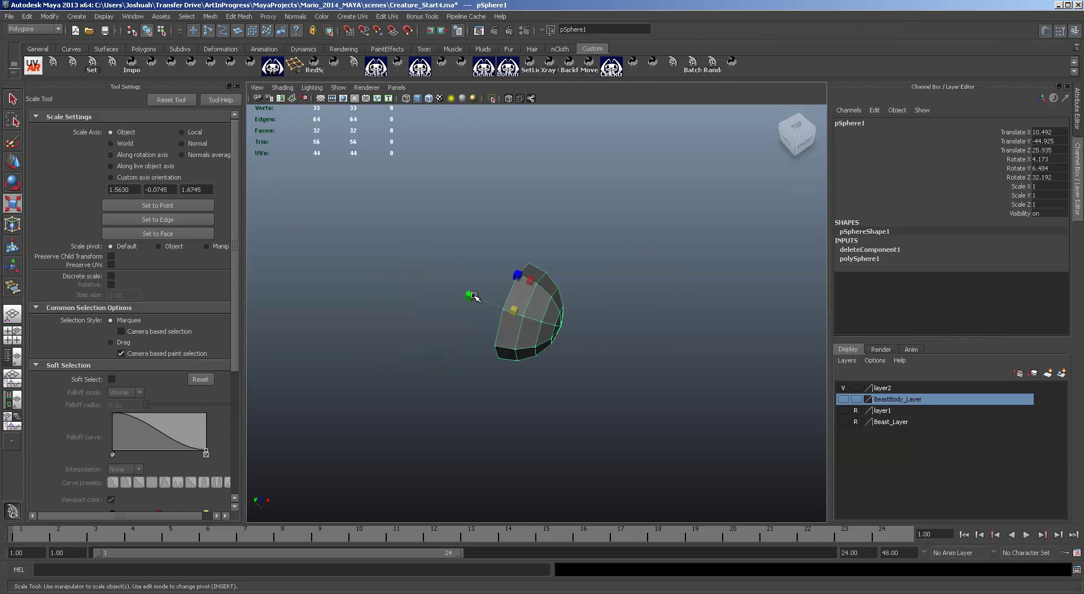
{"action": "left_click_drag", "start_coordinate": [473, 296], "coordinate": [475, 296]}
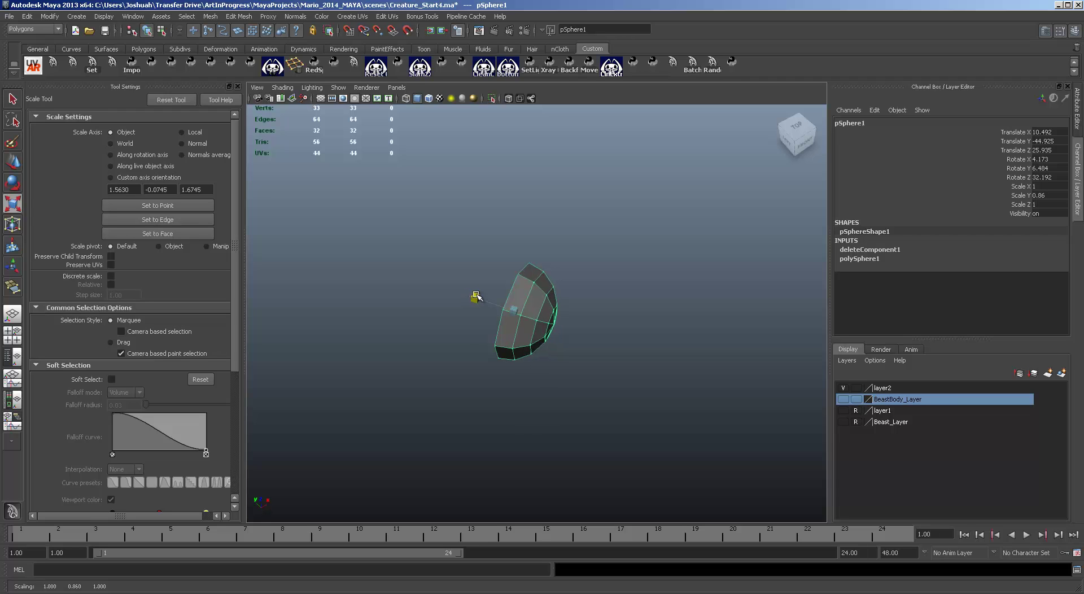
Extrude the two innermost rings of faces on the eyeball's front, scale them inward and flatten them slightly along the eye's axis.
{"action": "left_click_drag", "start_coordinate": [568, 322], "coordinate": [524, 295], "text": "alt"}
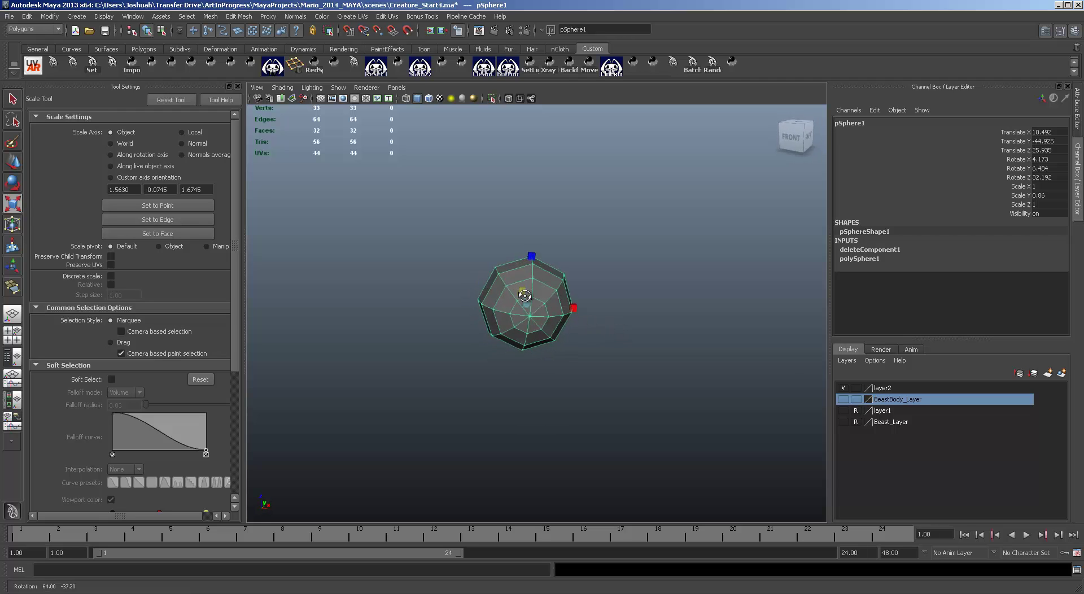
{"action": "scroll", "coordinate": [573, 332], "scroll_direction": "up", "scroll_amount": 5}
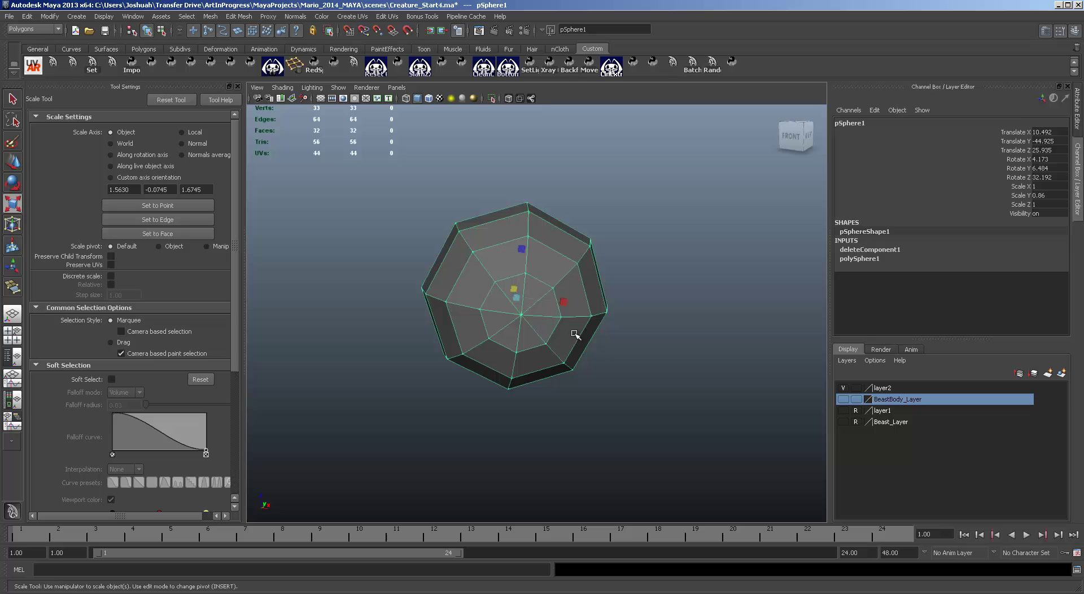
{"action": "key", "text": "F11"}
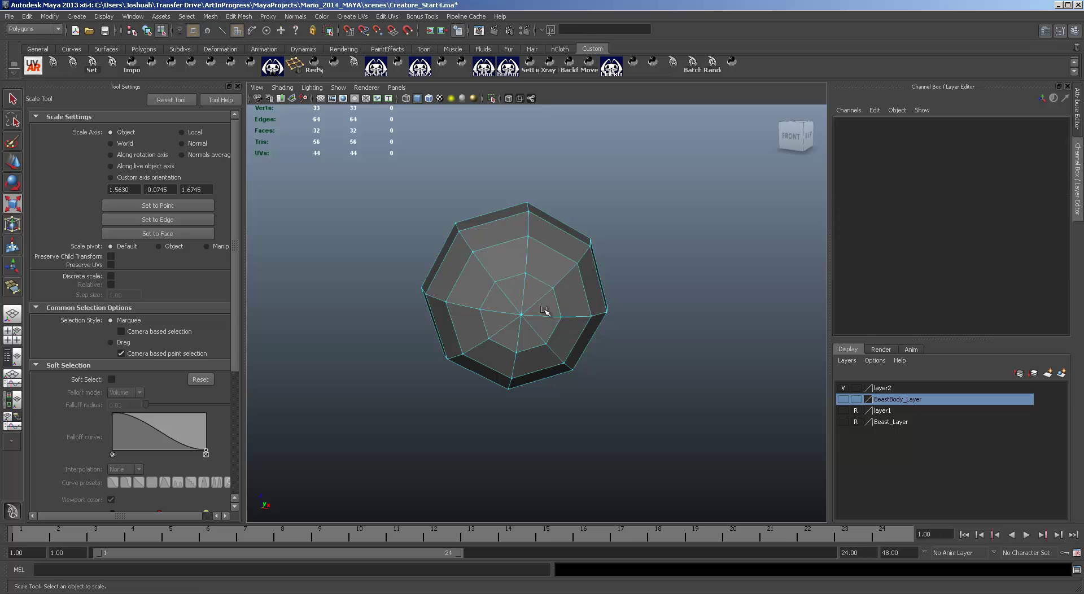
{"action": "left_click_drag", "start_coordinate": [547, 338], "coordinate": [568, 342]}
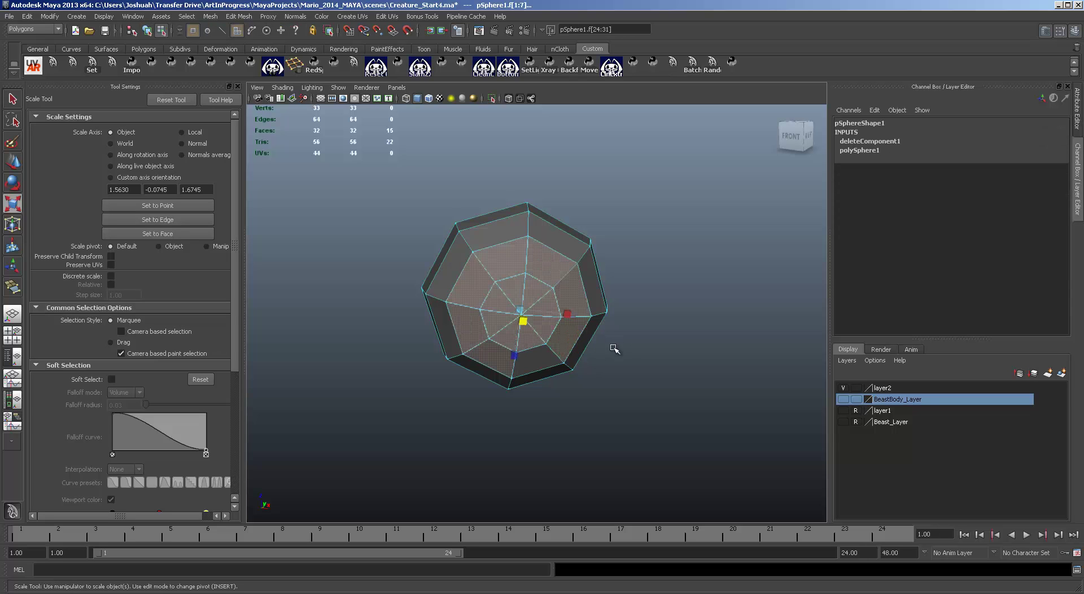
{"action": "left_click", "coordinate": [531, 360], "text": "shift"}
{"action": "left_click_drag", "start_coordinate": [602, 377], "coordinate": [636, 370], "text": "alt"}
{"action": "key", "text": "ctrl+e"}
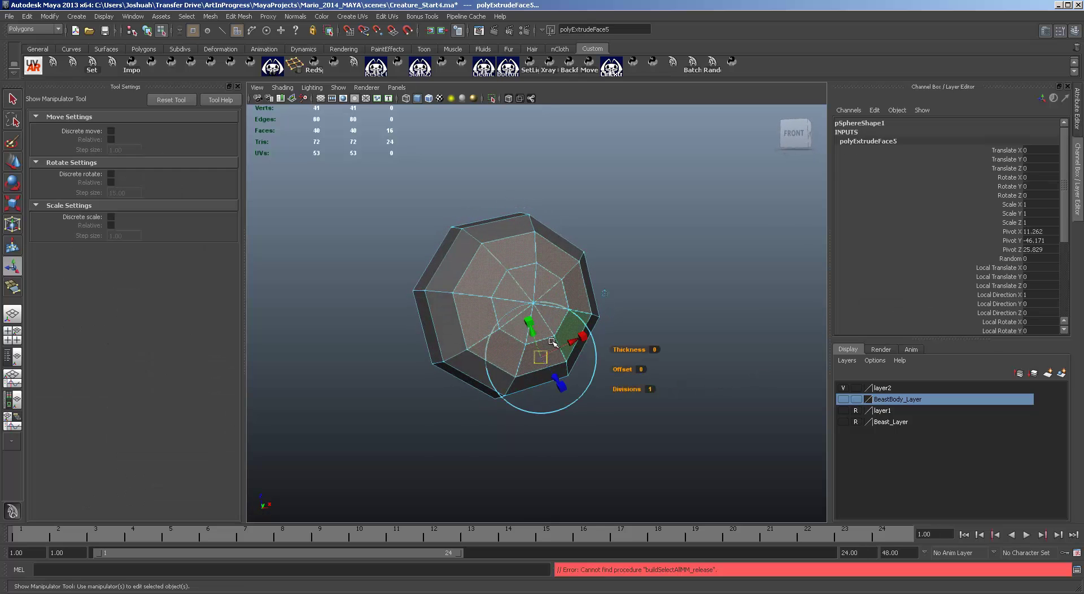
{"action": "key", "text": "r"}
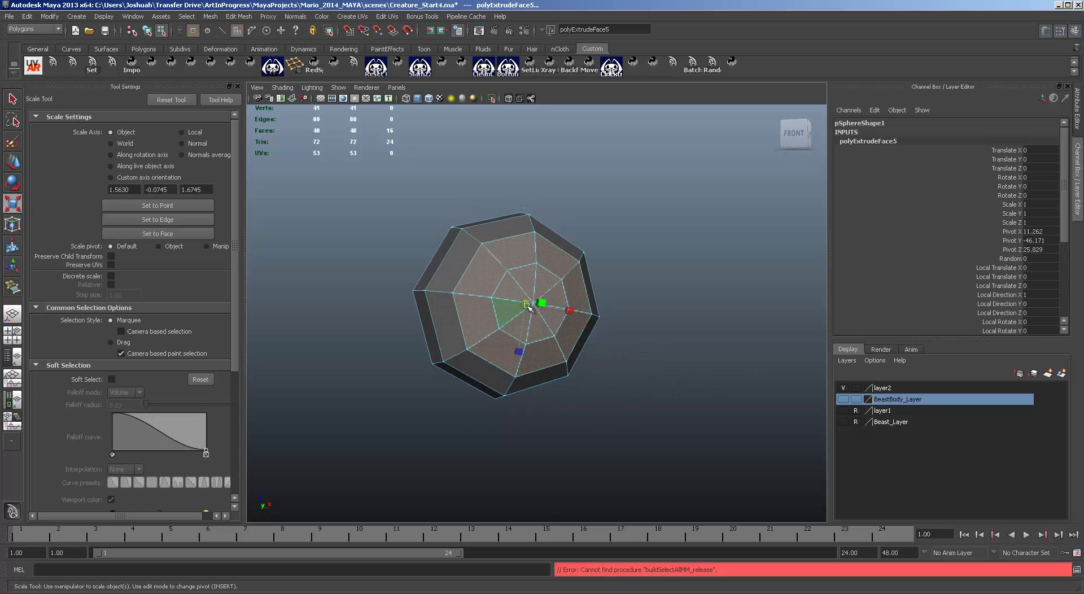
{"action": "left_click_drag", "start_coordinate": [528, 306], "coordinate": [517, 308]}
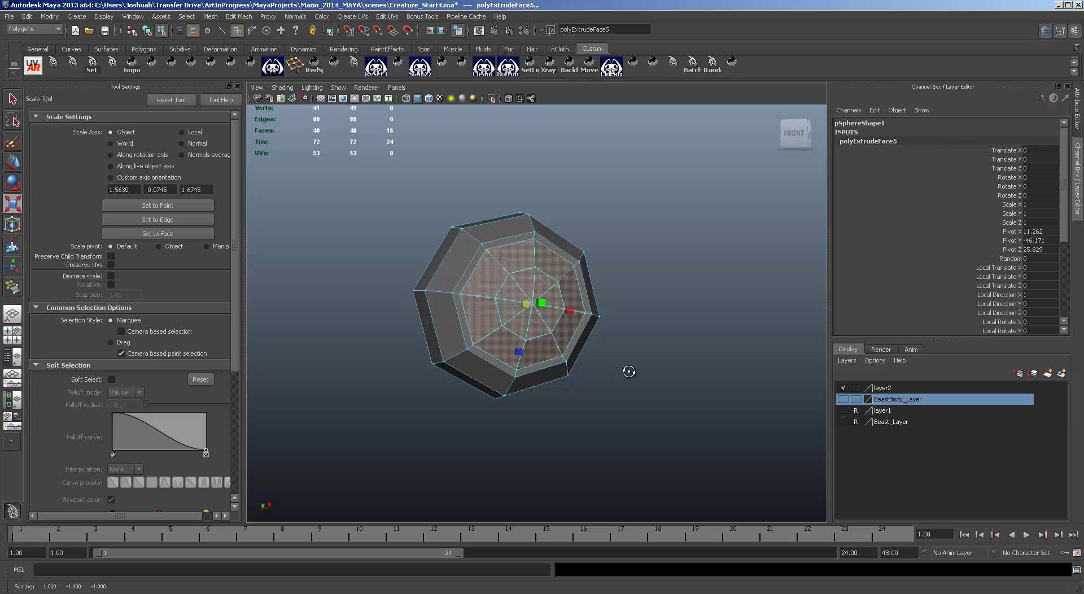
{"action": "left_click_drag", "start_coordinate": [628, 372], "coordinate": [669, 384], "text": "alt"}
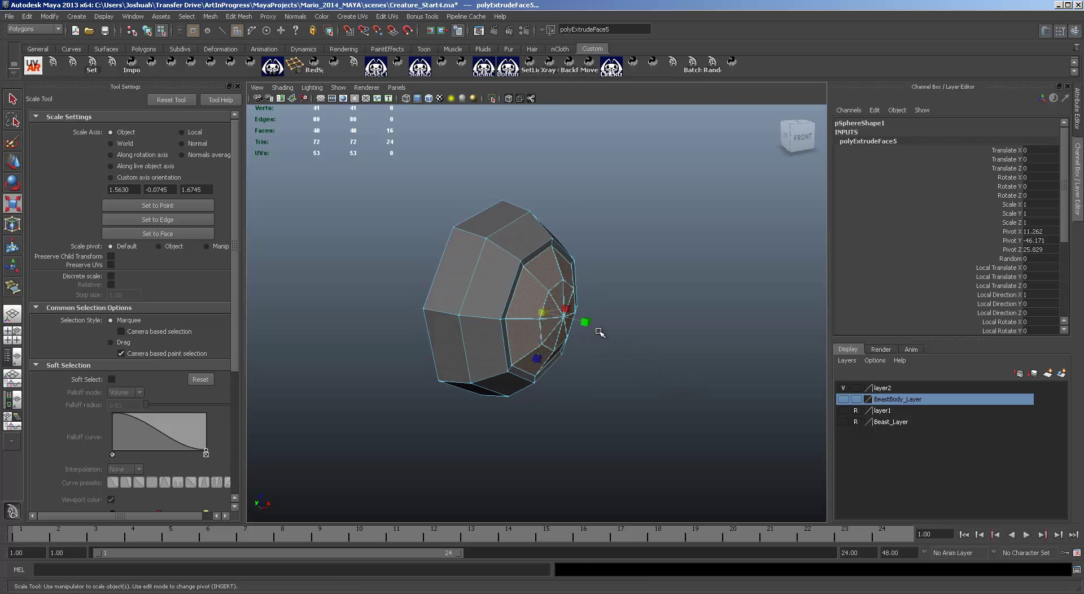
{"action": "left_click_drag", "start_coordinate": [587, 322], "coordinate": [583, 321]}
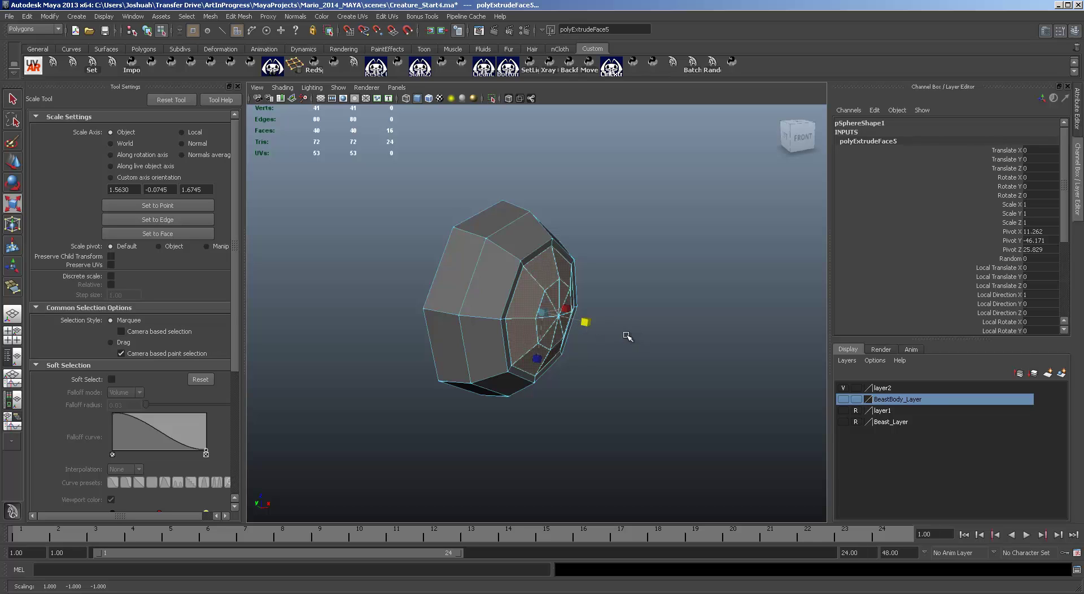
Extrude the innermost ring of faces on the eyeball's front and sink them inward with a local Z translation of -0.218.
{"action": "left_click_drag", "start_coordinate": [628, 336], "coordinate": [682, 249], "text": "alt"}
{"action": "left_click", "coordinate": [682, 249]}
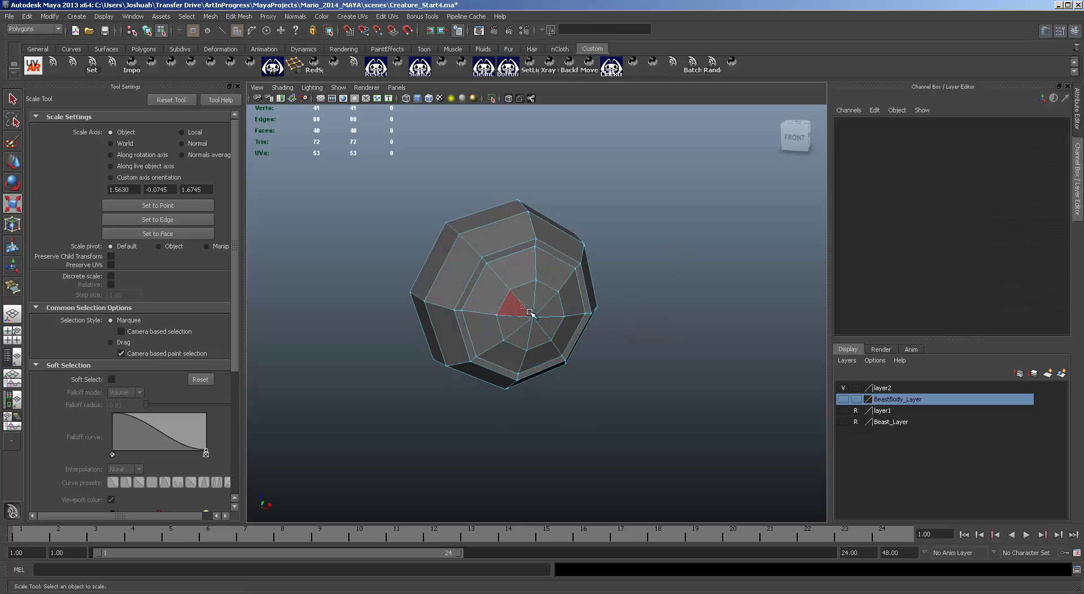
{"action": "left_click", "coordinate": [529, 312]}
{"action": "left_click_drag", "start_coordinate": [630, 325], "coordinate": [649, 325], "text": "alt"}
{"action": "key", "text": "ctrl+e"}
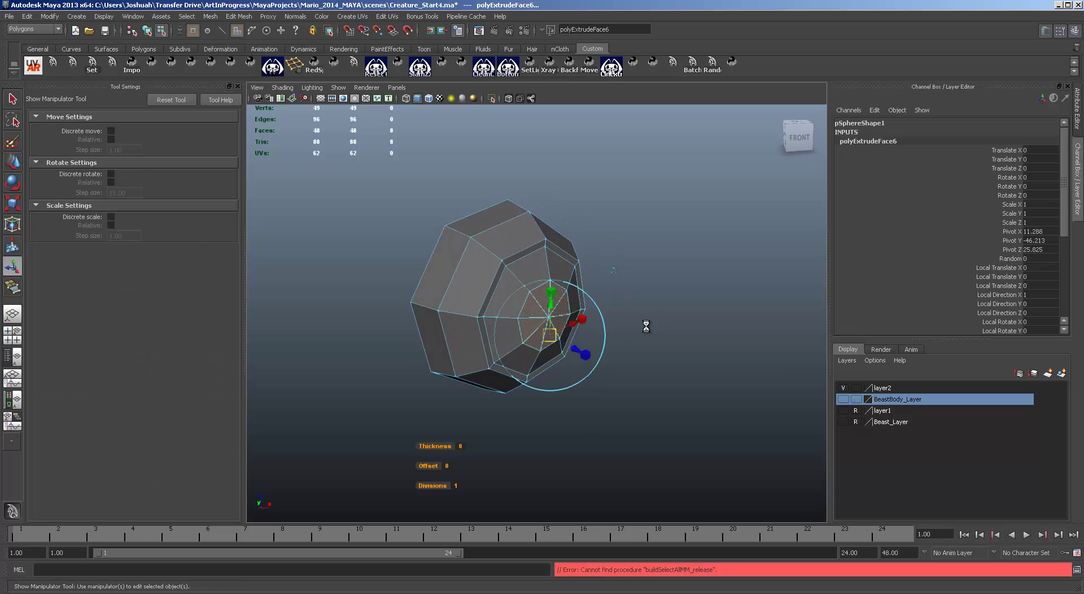
{"action": "left_click_drag", "start_coordinate": [575, 348], "coordinate": [531, 312]}
{"action": "key", "text": "r"}
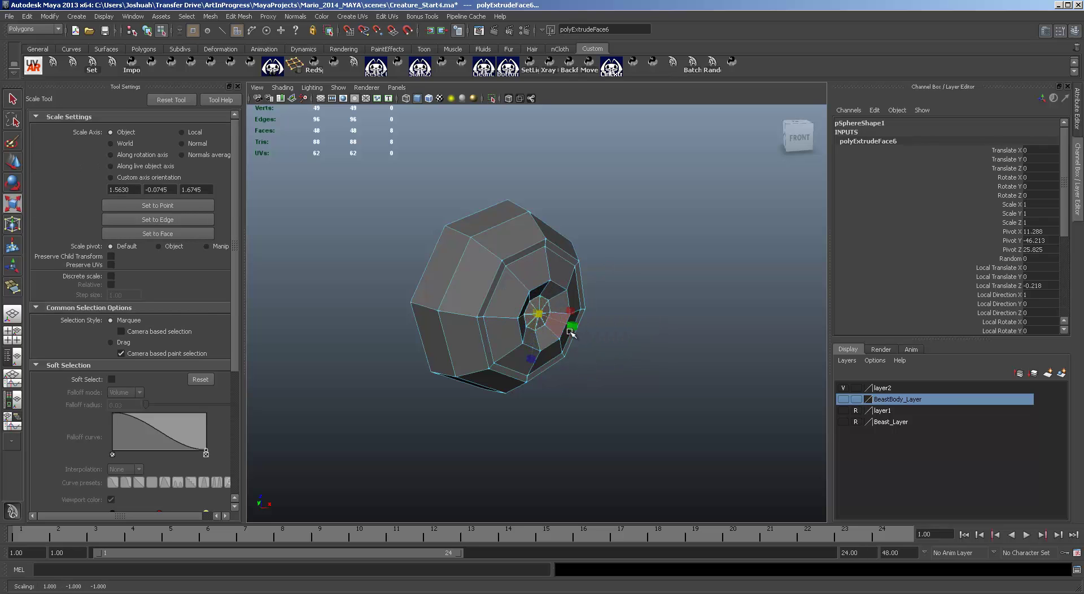
Shift the recessed pupil faces slightly along the eyeball's own axis.
{"action": "mouse_move", "coordinate": [642, 335]}
{"action": "left_mouse_down", "text": "alt"}
{"action": "mouse_move", "coordinate": [672, 316]}
{"action": "mouse_move", "coordinate": [624, 324]}
{"action": "mouse_move", "coordinate": [654, 337]}
{"action": "left_mouse_up", "text": "alt"}
{"action": "key", "text": "w"}
{"action": "left_click_drag", "start_coordinate": [531, 309], "coordinate": [535, 355], "text": "alt"}
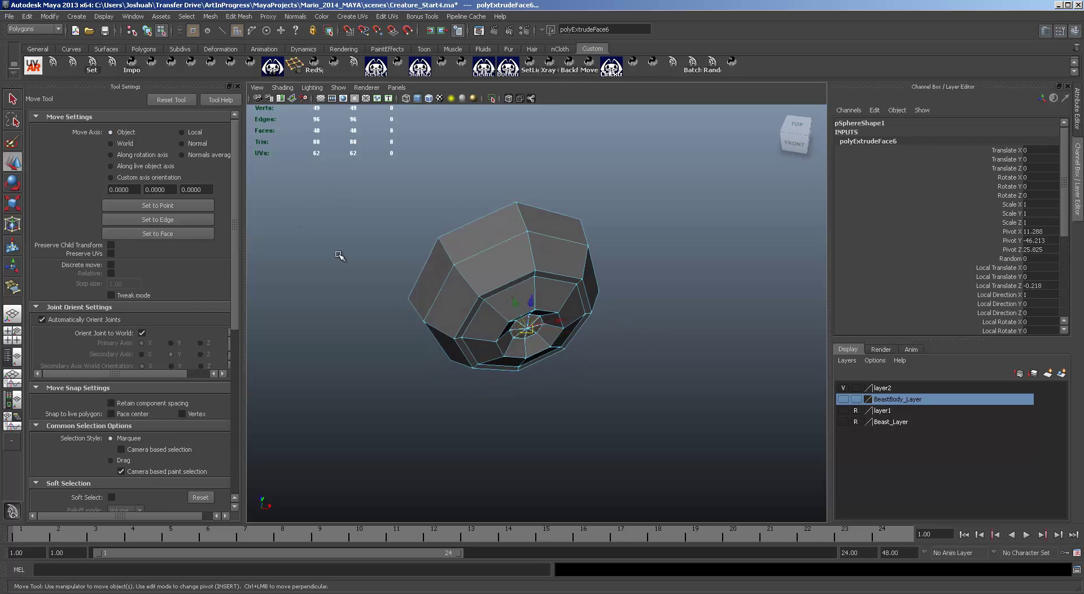
{"action": "middle_click_drag", "start_coordinate": [512, 299], "coordinate": [516, 303]}
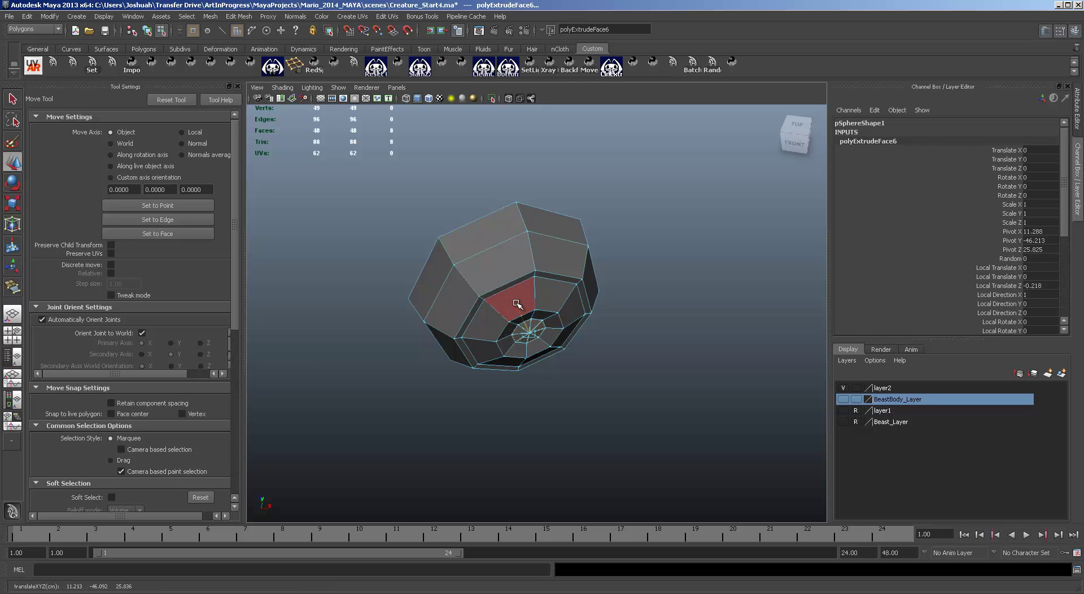
{"action": "left_click_drag", "start_coordinate": [587, 349], "coordinate": [621, 308], "text": "alt"}
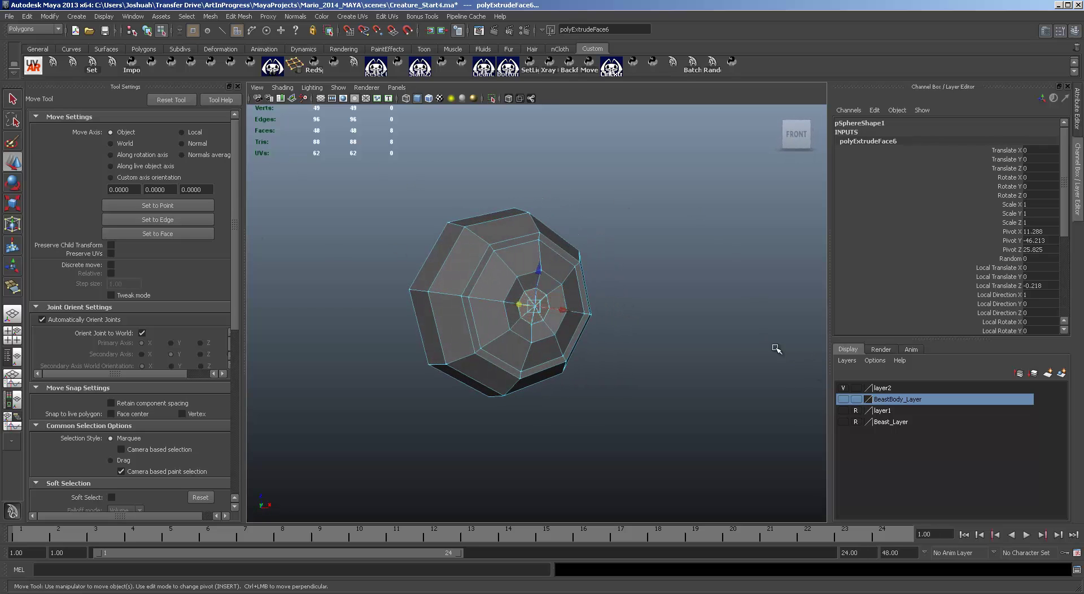
Return the eyeball to object mode and apply Soften Edge to it.
{"action": "key", "text": "F8"}
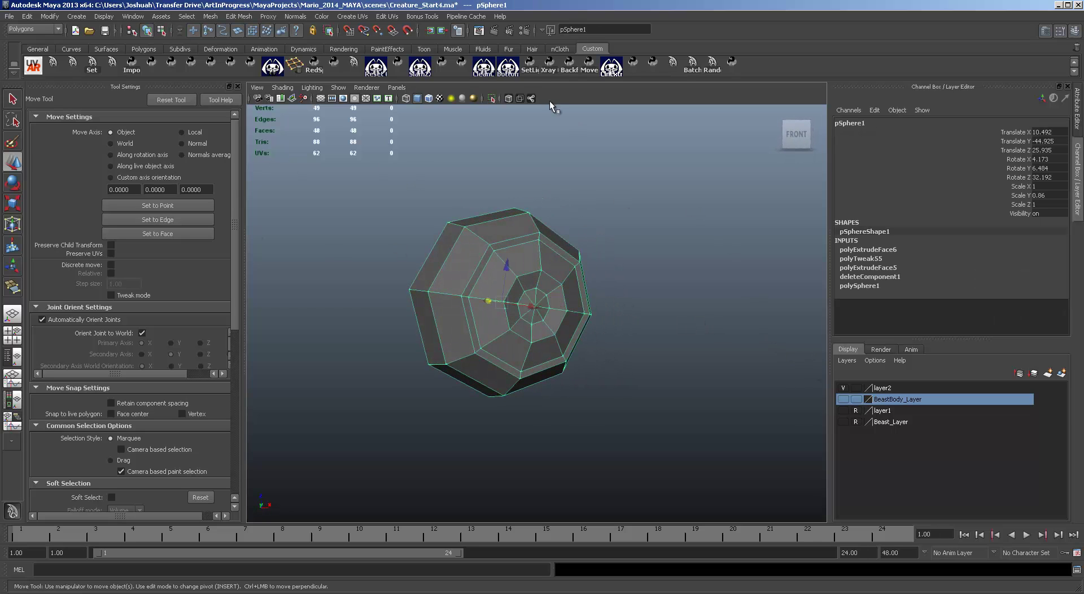
{"action": "left_click", "coordinate": [293, 17]}
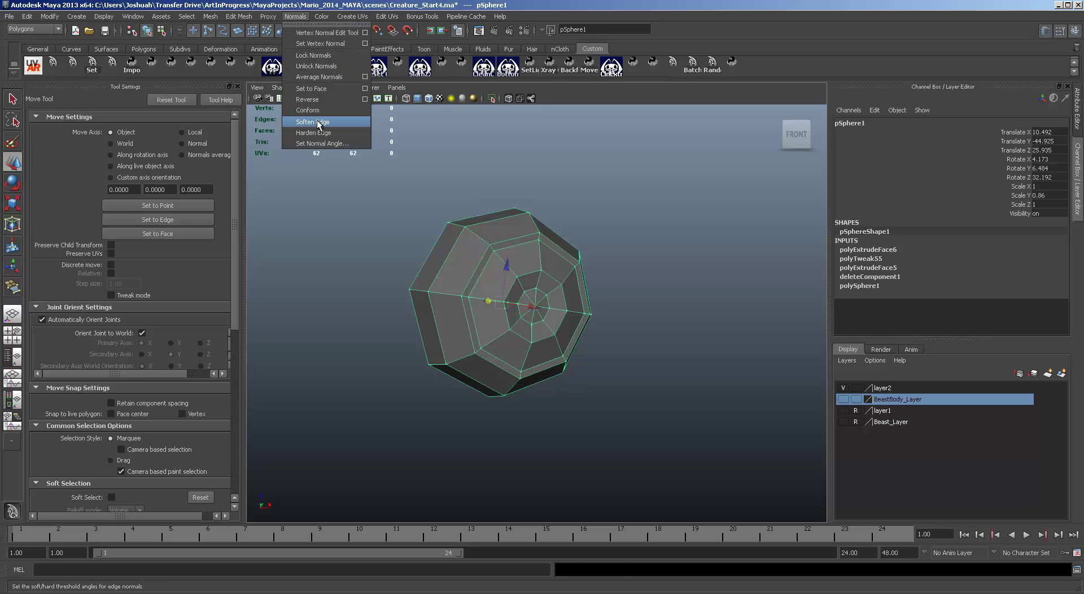
{"action": "left_click", "coordinate": [314, 121]}
{"action": "key", "text": "r"}
{"action": "left_click", "coordinate": [654, 264]}
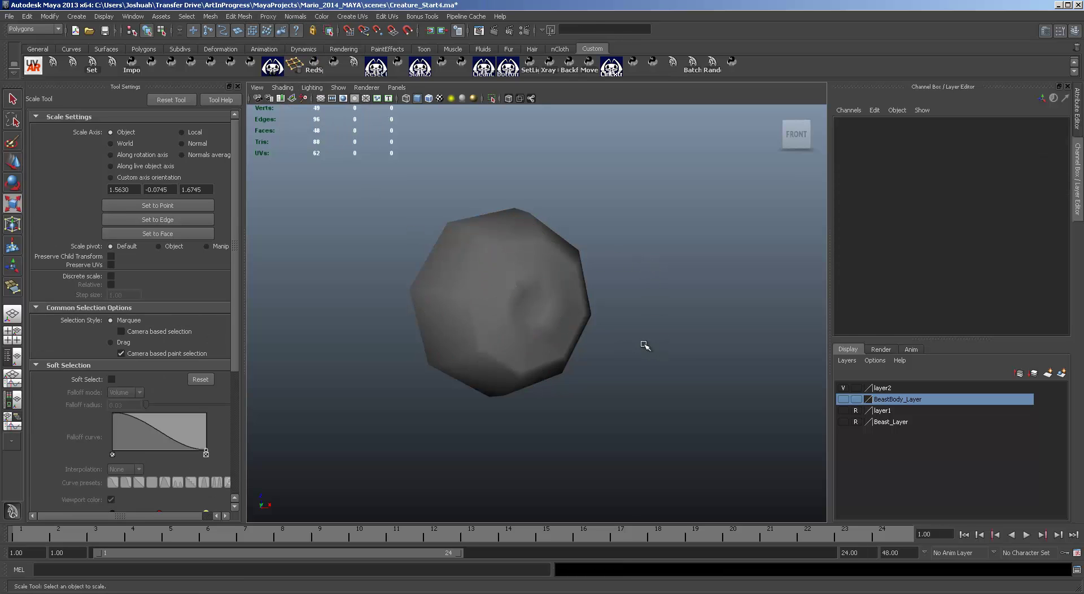
Preview the eyeball smoothed and examine its front dimple and side profile, then restore the unsmoothed display.
{"action": "left_click_drag", "start_coordinate": [644, 345], "coordinate": [557, 295], "text": "alt"}
{"action": "left_click", "coordinate": [556, 293]}
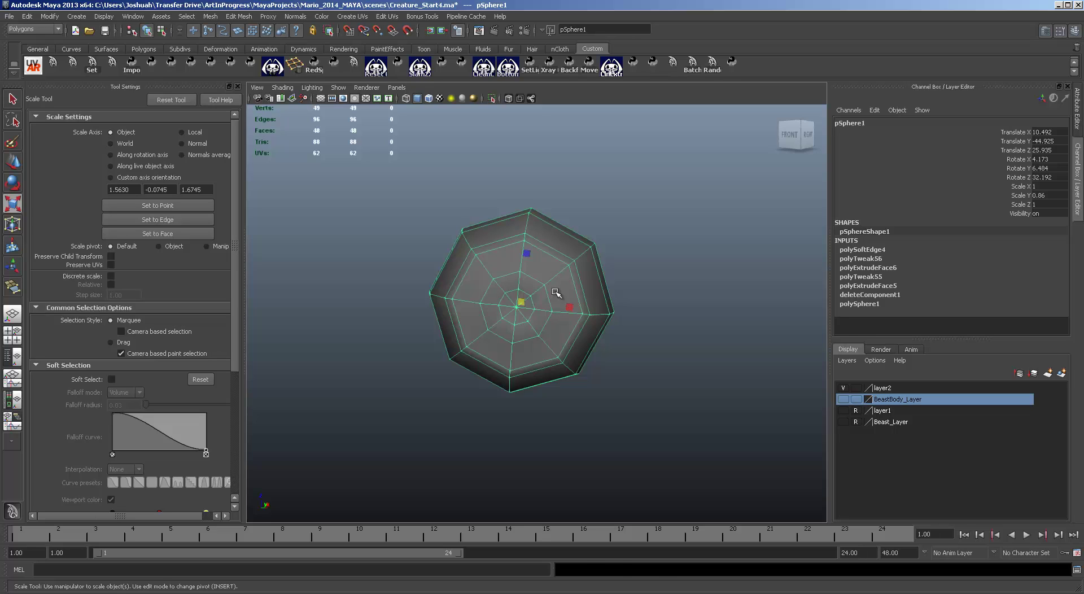
{"action": "key", "text": "3"}
{"action": "left_click", "coordinate": [617, 358]}
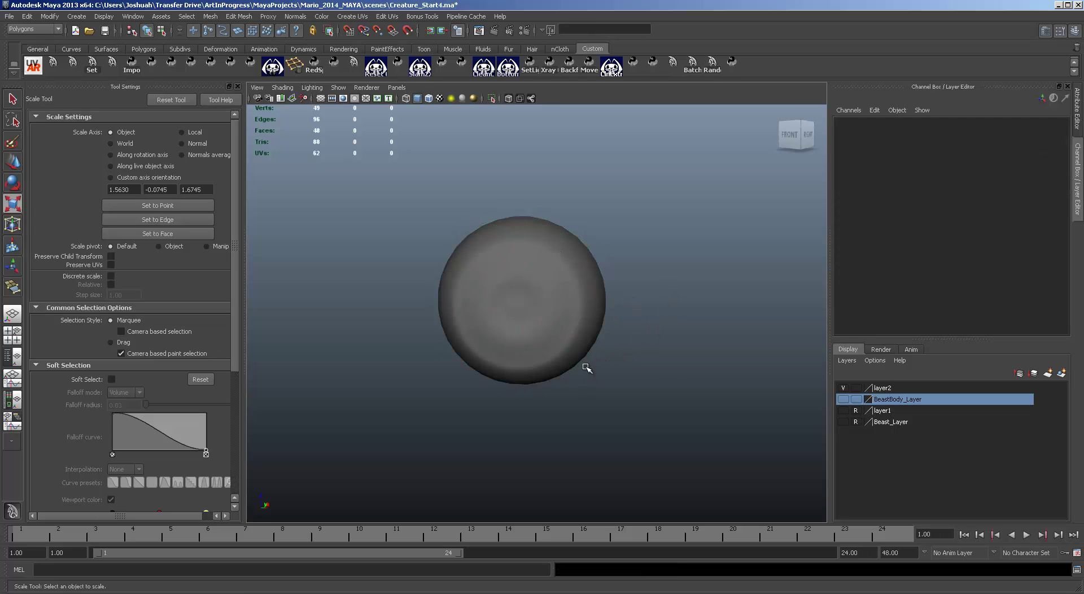
{"action": "left_click_drag", "start_coordinate": [587, 367], "coordinate": [514, 352], "text": "alt"}
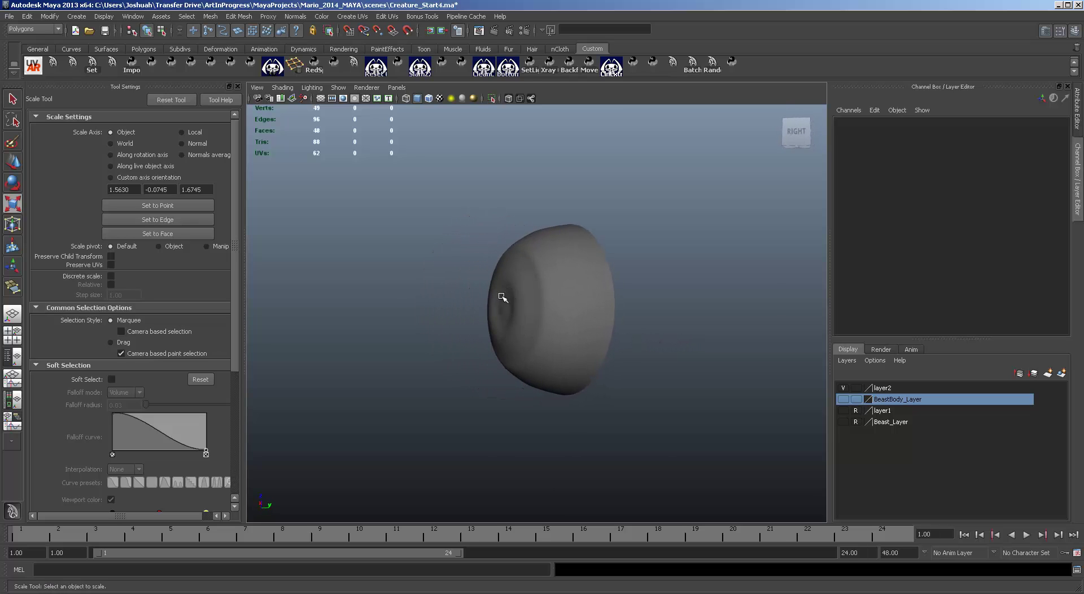
{"action": "left_click_drag", "start_coordinate": [535, 310], "coordinate": [500, 310], "text": "alt"}
{"action": "mouse_move", "coordinate": [507, 269]}
{"action": "left_mouse_down", "text": "alt"}
{"action": "mouse_move", "coordinate": [530, 315]}
{"action": "mouse_move", "coordinate": [689, 318]}
{"action": "mouse_move", "coordinate": [720, 292]}
{"action": "mouse_move", "coordinate": [639, 281]}
{"action": "mouse_move", "coordinate": [605, 324]}
{"action": "mouse_move", "coordinate": [604, 375]}
{"action": "mouse_move", "coordinate": [704, 290]}
{"action": "mouse_move", "coordinate": [696, 316]}
{"action": "mouse_move", "coordinate": [598, 316]}
{"action": "mouse_move", "coordinate": [628, 320]}
{"action": "mouse_move", "coordinate": [612, 320]}
{"action": "left_mouse_up", "text": "alt"}
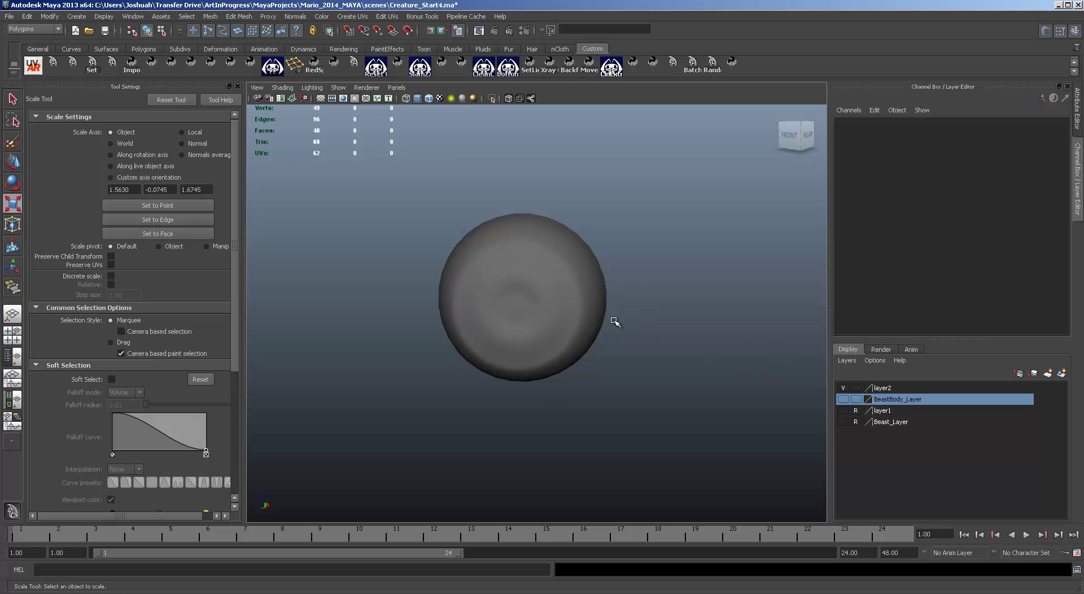
{"action": "left_click", "coordinate": [575, 320]}
{"action": "key", "text": "1"}
{"action": "left_click", "coordinate": [673, 372]}
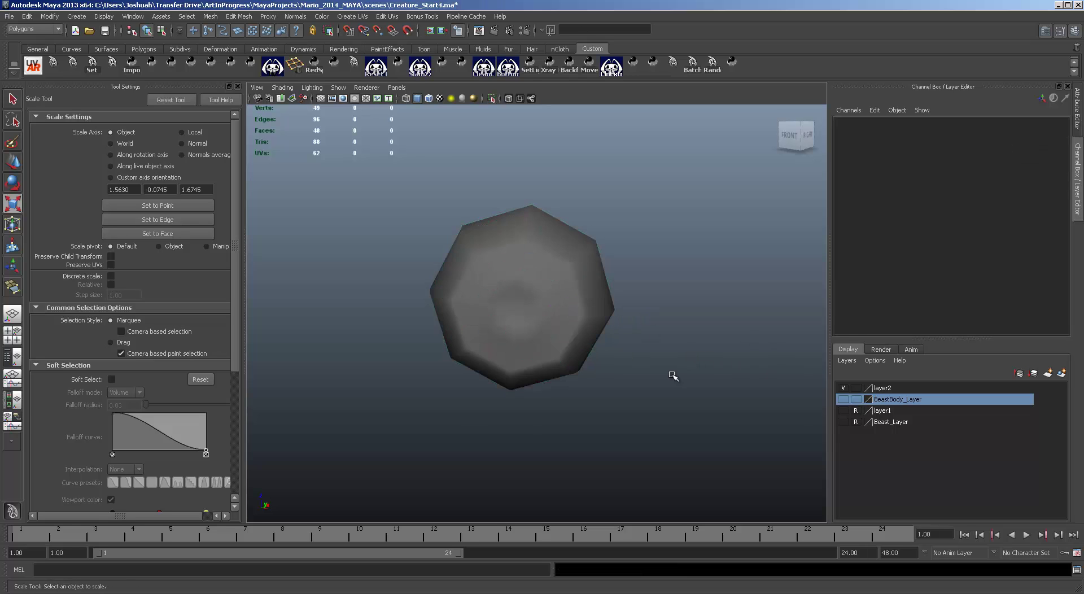
{"action": "mouse_move", "coordinate": [586, 401]}
{"action": "left_mouse_down", "text": "alt"}
{"action": "mouse_move", "coordinate": [608, 384]}
{"action": "mouse_move", "coordinate": [576, 285]}
{"action": "left_mouse_up", "text": "alt"}
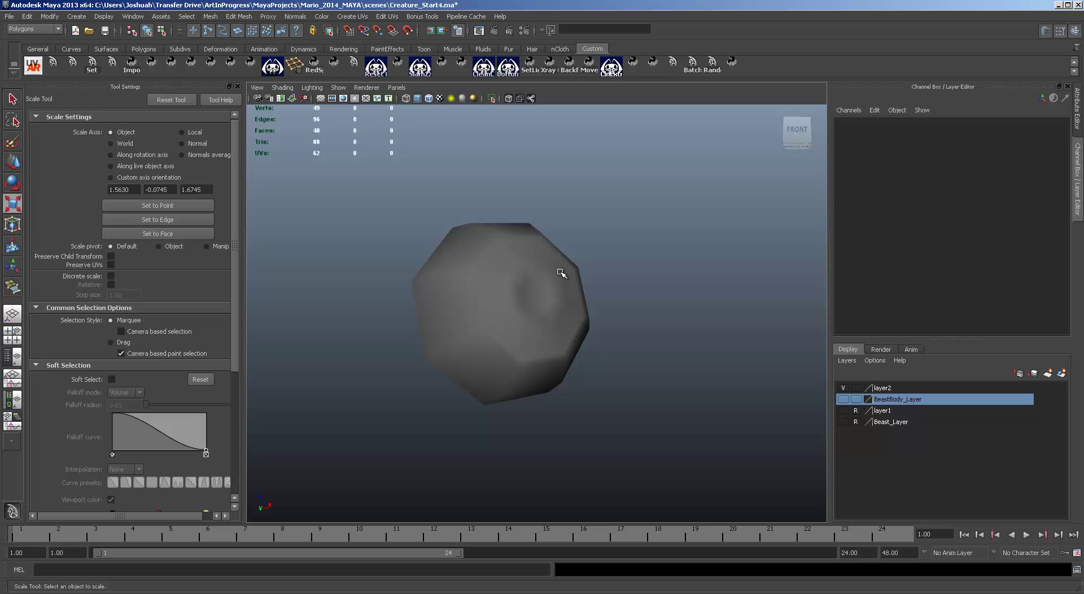
Show BeastBody_Layer, set the Rotate tool's mode to Local and turn the eyeball in its socket to a Rotate Z of about 39.5.
{"action": "left_click", "coordinate": [843, 399]}
{"action": "left_click_drag", "start_coordinate": [633, 354], "coordinate": [570, 322], "text": "alt"}
{"action": "left_click", "coordinate": [559, 328]}
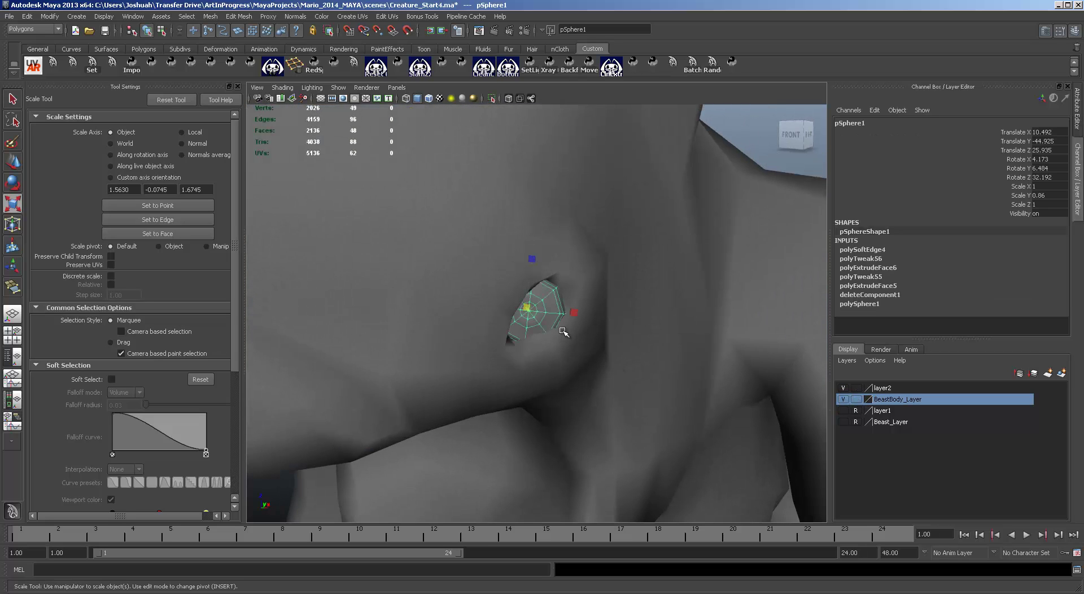
{"action": "key", "text": "e"}
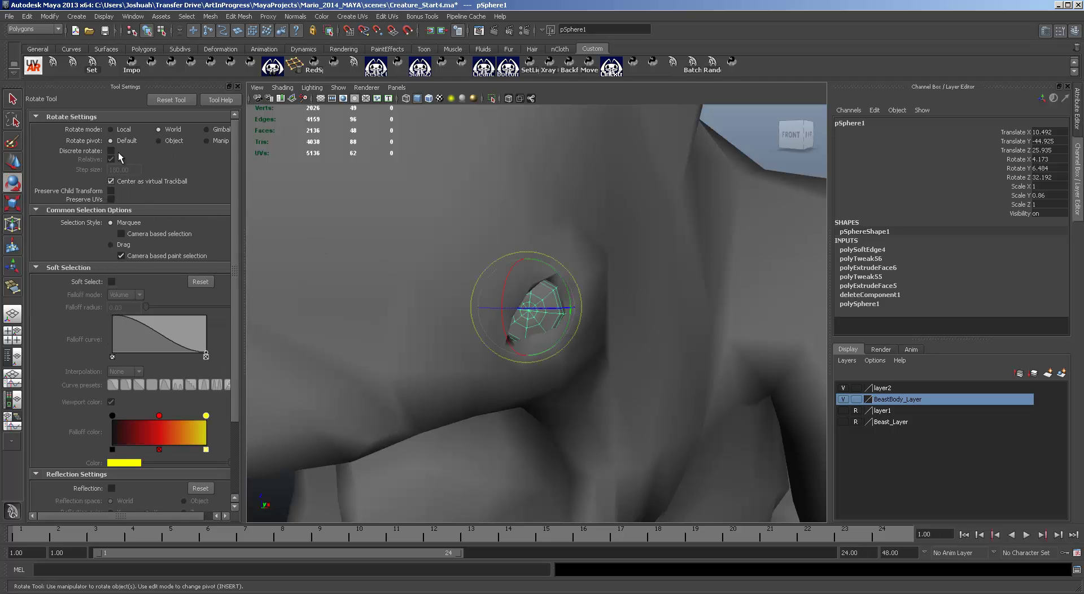
{"action": "left_click", "coordinate": [125, 129]}
{"action": "left_click_drag", "start_coordinate": [541, 312], "coordinate": [491, 372]}
Move the eyeball outward in its socket and turn it further to a Rotate Z of about 45.8.
{"action": "key", "text": "w"}
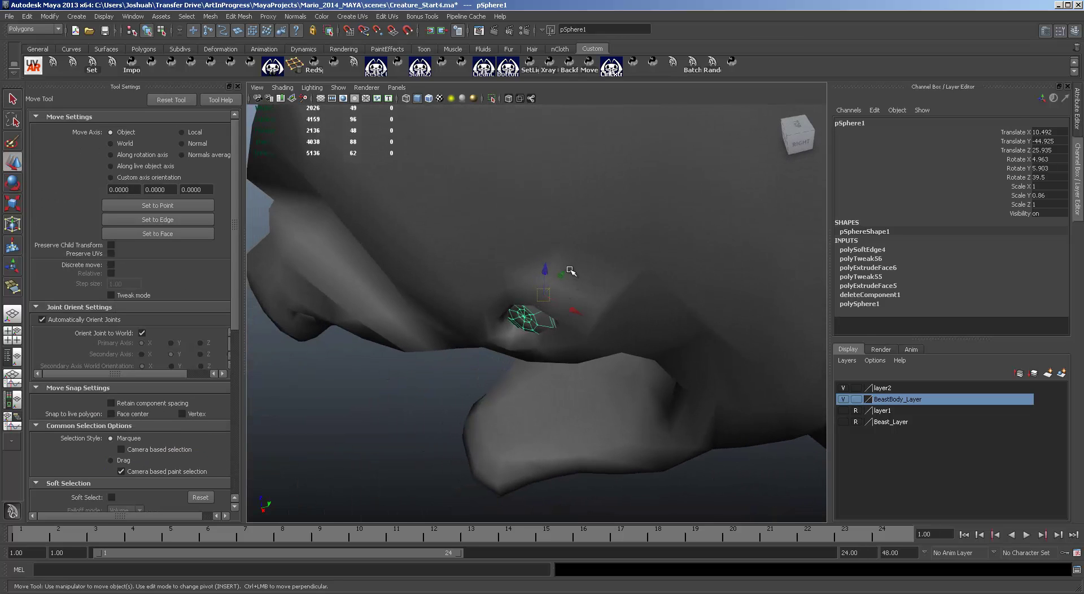
{"action": "middle_click_drag", "start_coordinate": [570, 271], "coordinate": [554, 279]}
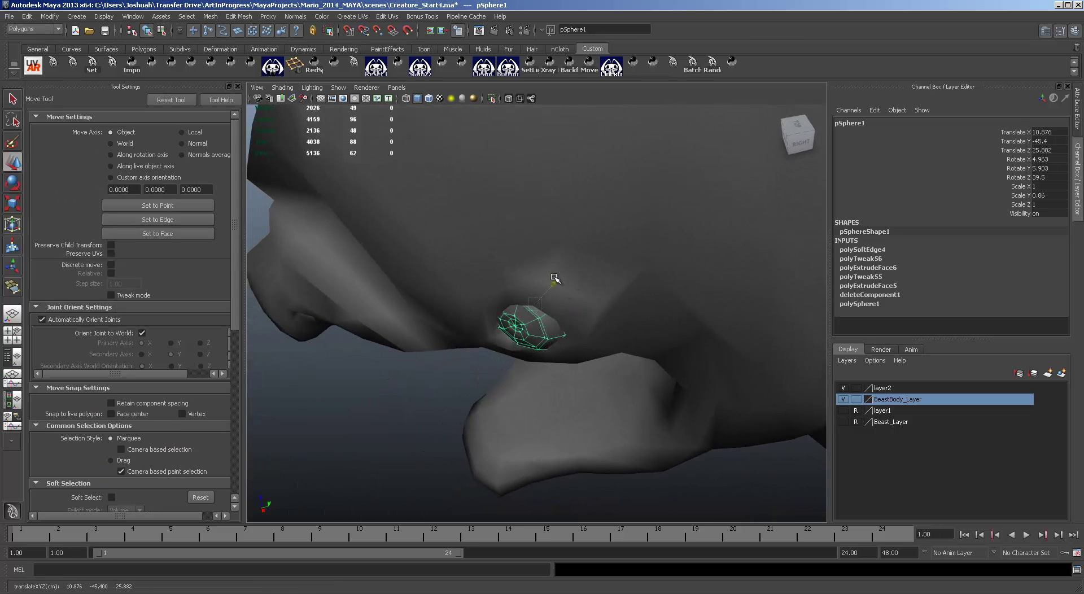
{"action": "left_click_drag", "start_coordinate": [617, 356], "coordinate": [576, 310], "text": "alt"}
{"action": "middle_click_drag", "start_coordinate": [576, 310], "coordinate": [578, 310]}
{"action": "left_click_drag", "start_coordinate": [621, 342], "coordinate": [572, 309], "text": "alt"}
{"action": "key", "text": "e"}
{"action": "key", "text": "w"}
{"action": "middle_click_drag", "start_coordinate": [560, 280], "coordinate": [559, 280]}
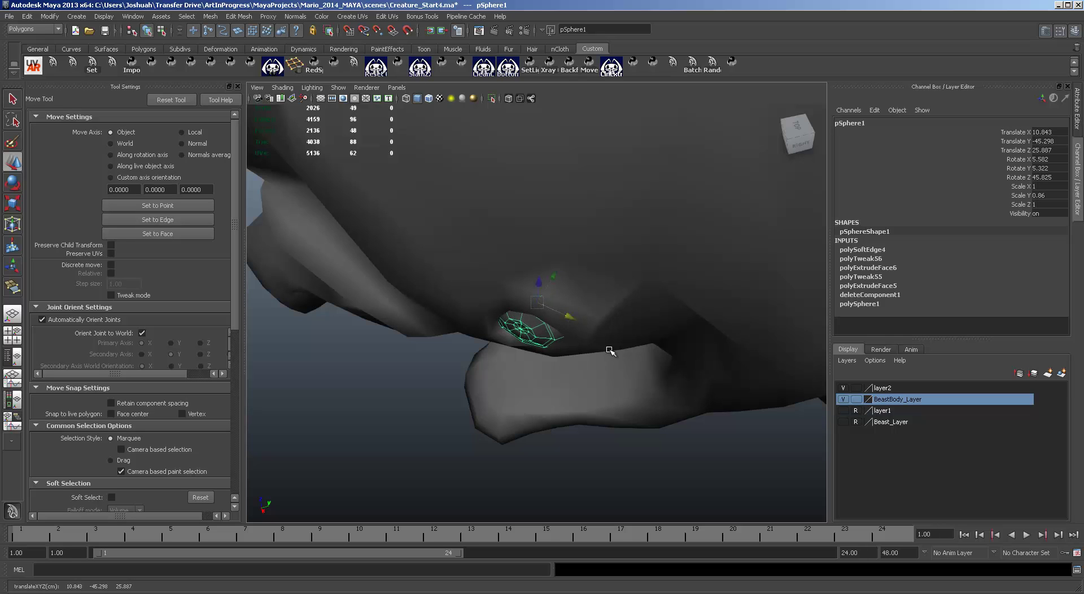
Scale the eyeball down uniformly to about 0.711 in X and Z and 0.611 in Y.
{"action": "left_click_drag", "start_coordinate": [609, 351], "coordinate": [649, 297], "text": "alt"}
{"action": "key", "text": "r"}
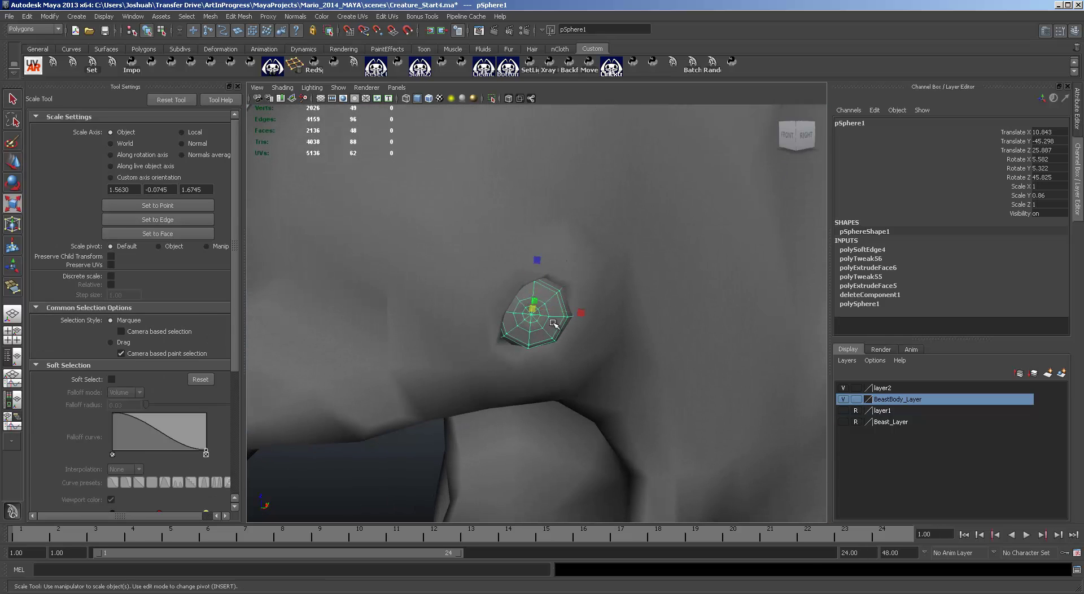
{"action": "left_click_drag", "start_coordinate": [532, 308], "coordinate": [527, 308]}
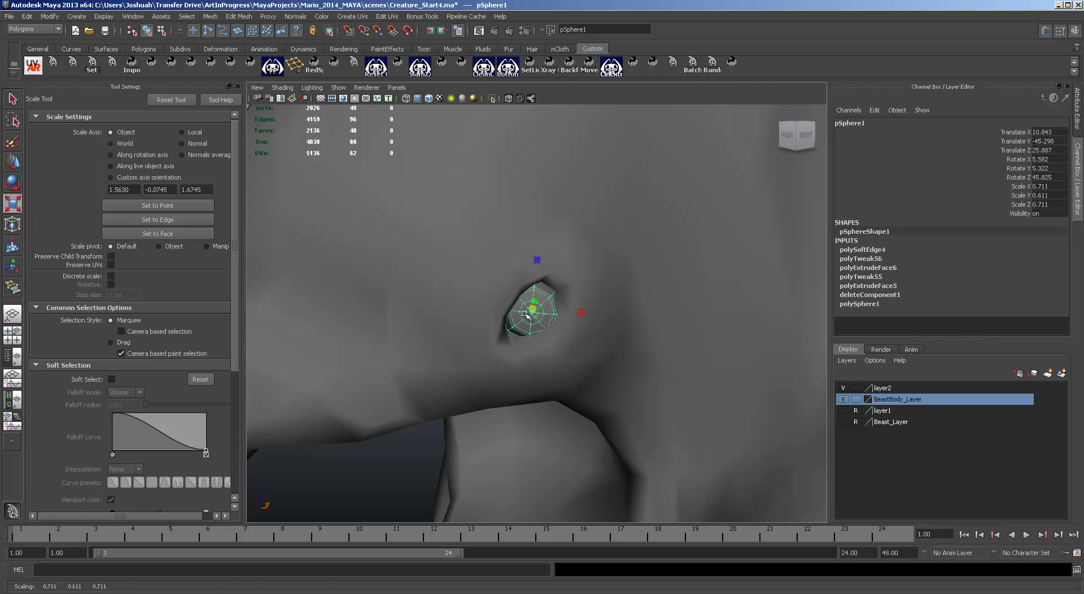
Reposition the smaller eyeball in the socket at about X 10.81, Y -45.56, Z 25.77 and save the scene.
{"action": "key", "text": "w"}
{"action": "left_click_drag", "start_coordinate": [526, 314], "coordinate": [562, 322]}
{"action": "left_click_drag", "start_coordinate": [554, 303], "coordinate": [551, 304]}
{"action": "left_click_drag", "start_coordinate": [565, 351], "coordinate": [643, 336], "text": "alt"}
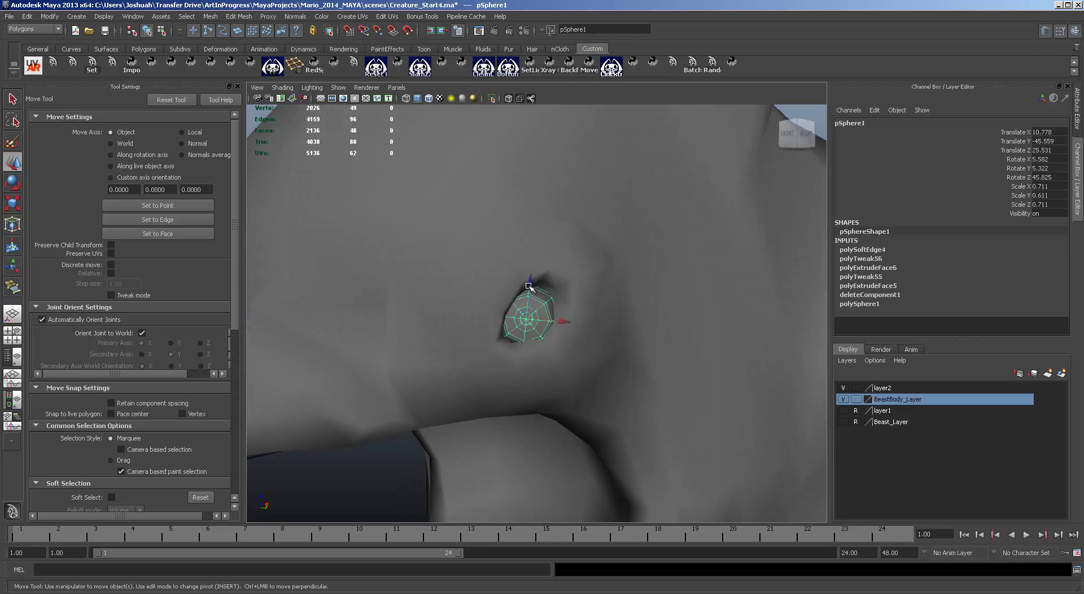
{"action": "left_click_drag", "start_coordinate": [529, 285], "coordinate": [531, 278]}
{"action": "mouse_move", "coordinate": [593, 332]}
{"action": "left_mouse_down", "text": "alt"}
{"action": "mouse_move", "coordinate": [590, 375]}
{"action": "mouse_move", "coordinate": [621, 381]}
{"action": "mouse_move", "coordinate": [513, 388]}
{"action": "mouse_move", "coordinate": [501, 369]}
{"action": "mouse_move", "coordinate": [624, 373]}
{"action": "mouse_move", "coordinate": [642, 399]}
{"action": "mouse_move", "coordinate": [629, 392]}
{"action": "mouse_move", "coordinate": [607, 429]}
{"action": "mouse_move", "coordinate": [603, 327]}
{"action": "left_mouse_up", "text": "alt"}
{"action": "scroll", "coordinate": [625, 373], "scroll_direction": "down", "scroll_amount": 3}
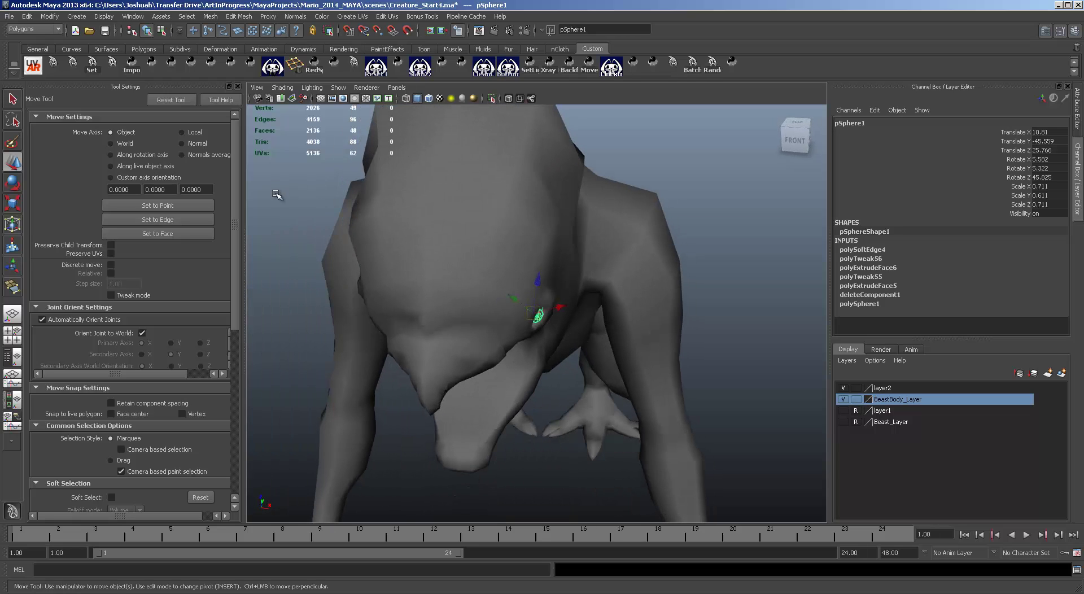
{"action": "key", "text": "ctrl+s"}
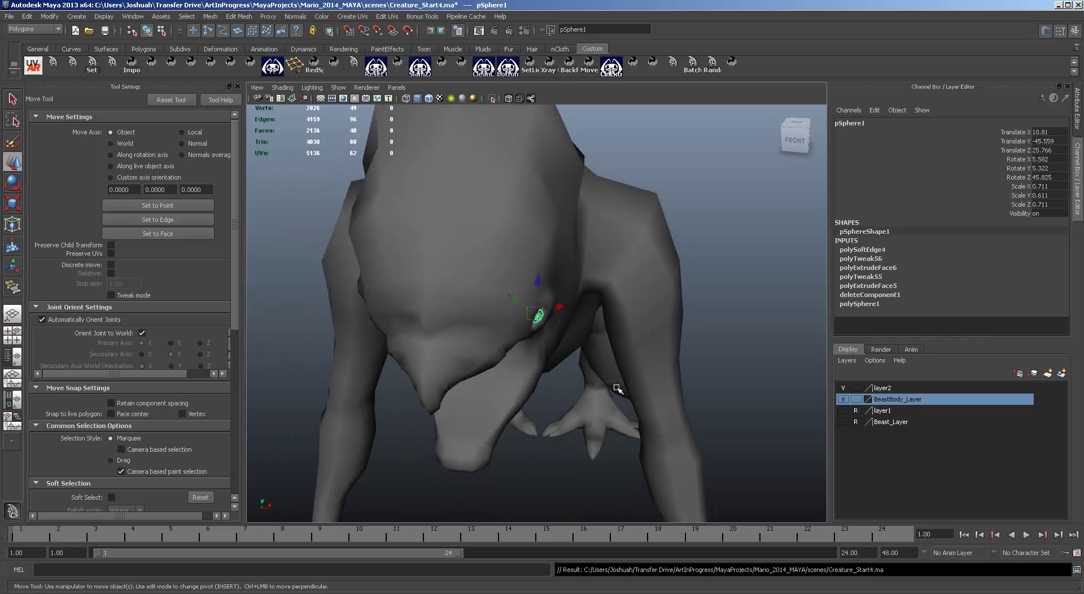
Set the Move tool's axis to World and move the eyeball's pivot to the creature's centreline at X 0.
{"action": "left_click_drag", "start_coordinate": [574, 435], "coordinate": [556, 408], "text": "alt"}
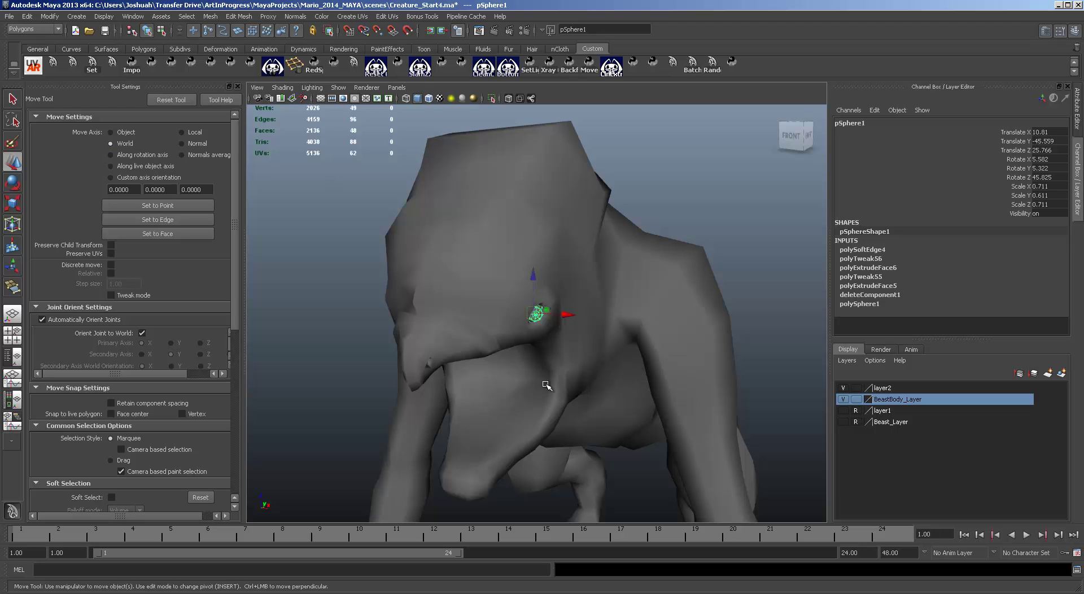
{"action": "key", "text": "Insert"}
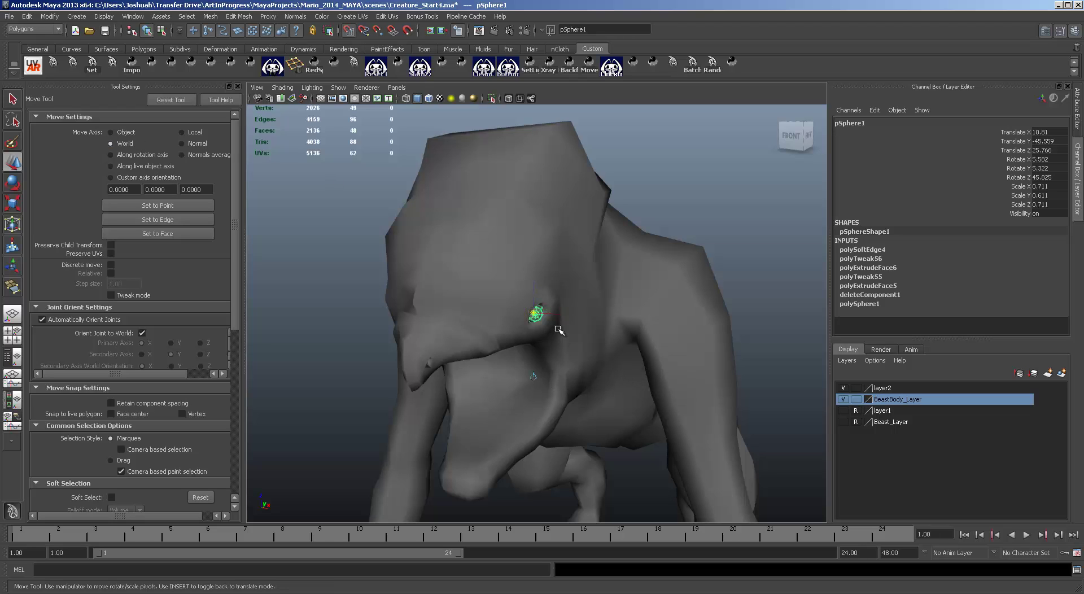
{"action": "key", "text": "Insert"}
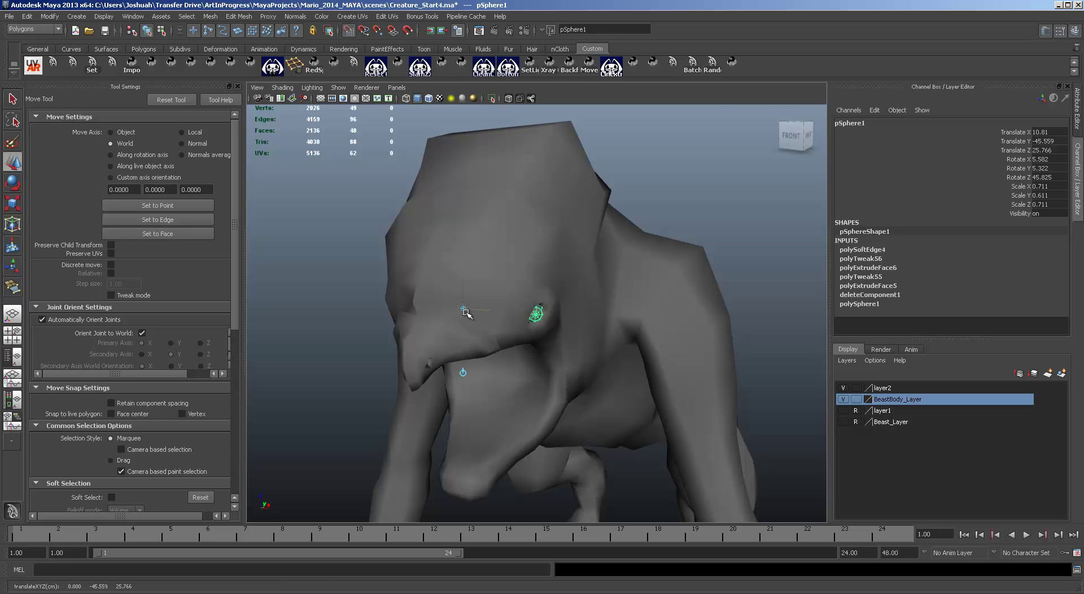
Try to create a mirrored copy of the eyeball for the other socket with Duplicate Special.
{"action": "key", "text": "space"}
{"action": "scroll", "coordinate": [414, 260], "scroll_direction": "up", "scroll_amount": 3}
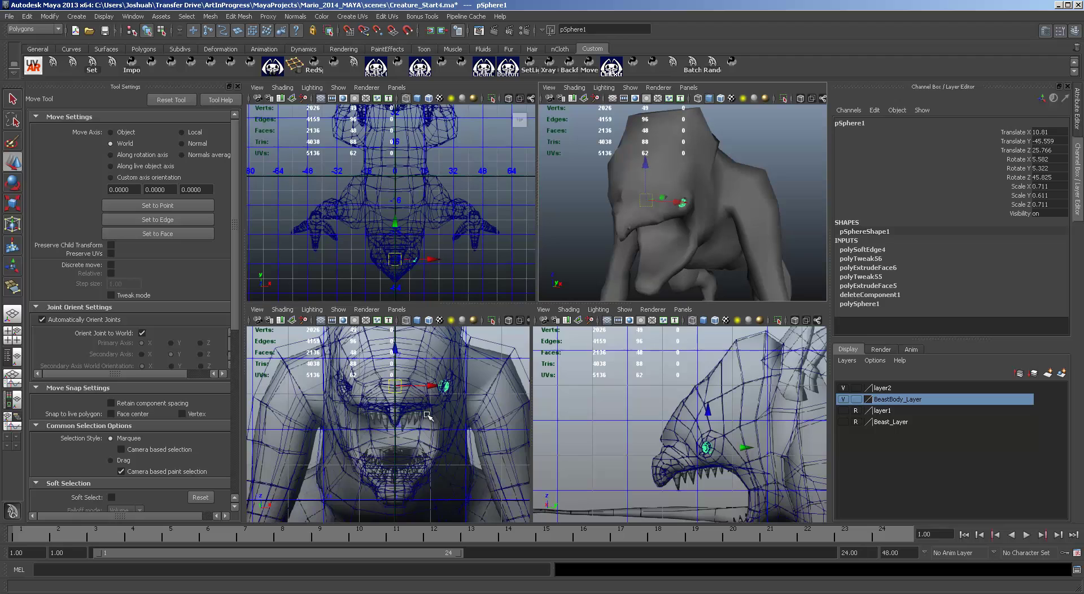
{"action": "left_click", "coordinate": [27, 16]}
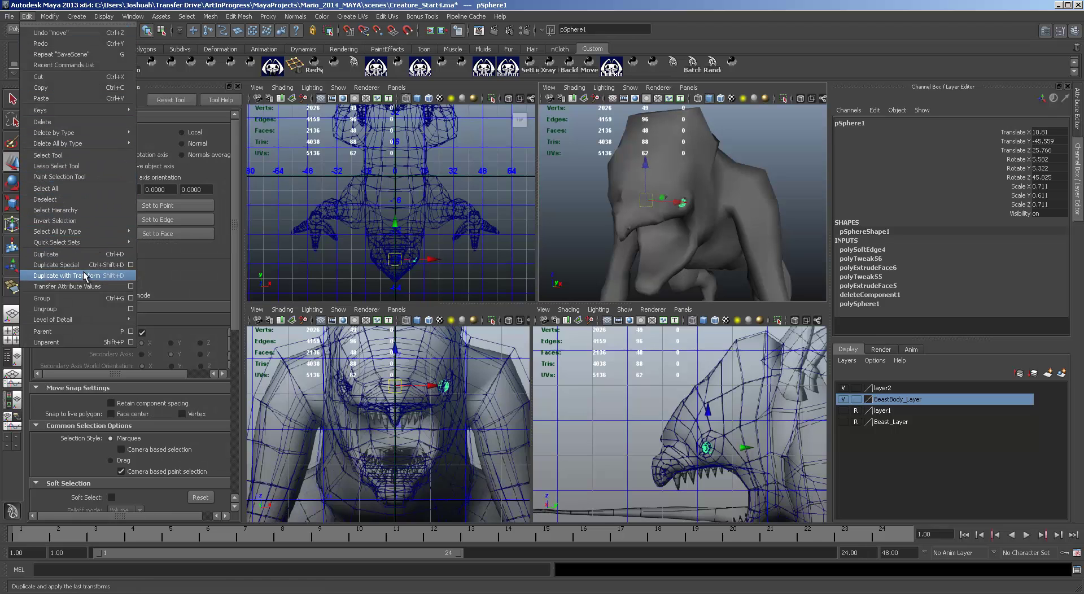
{"action": "left_click", "coordinate": [56, 265]}
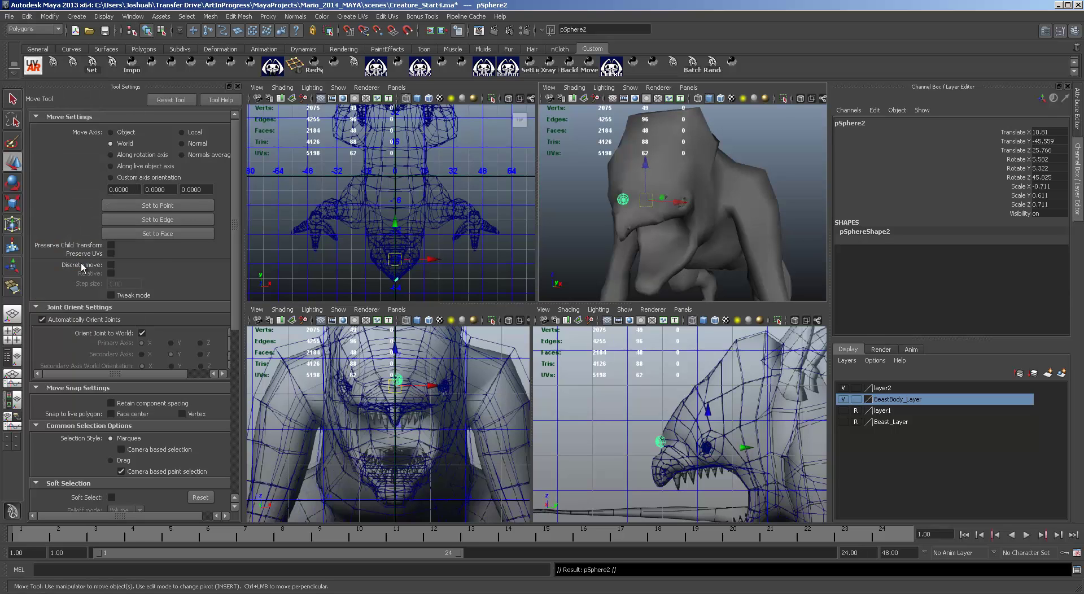
{"action": "left_click", "coordinate": [471, 382]}
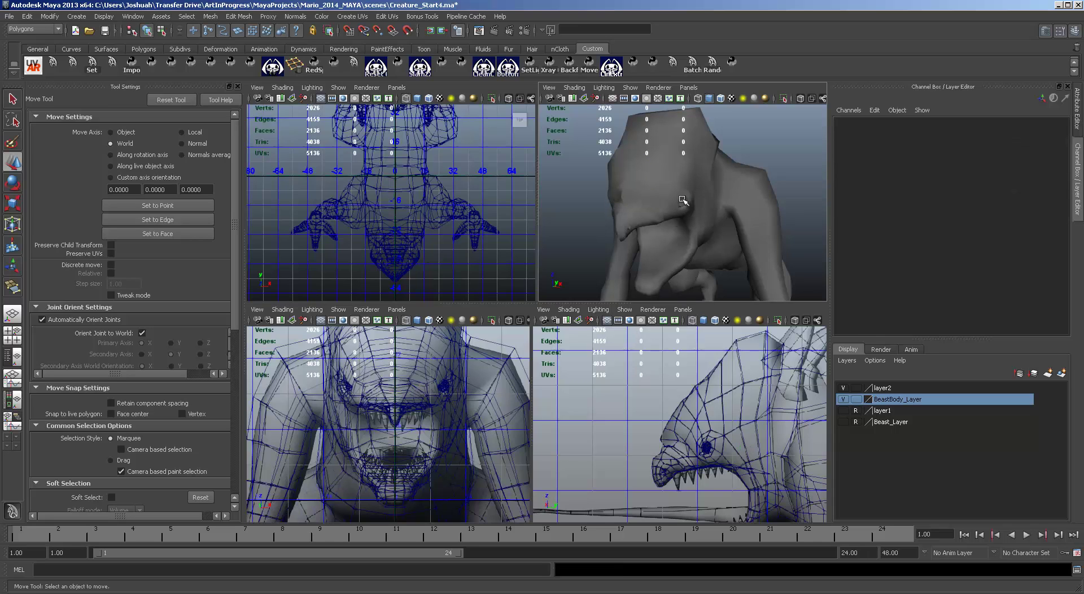
Freeze the transformations of the eyeball so its translate, rotate and scale values are reset.
{"action": "left_click", "coordinate": [705, 206]}
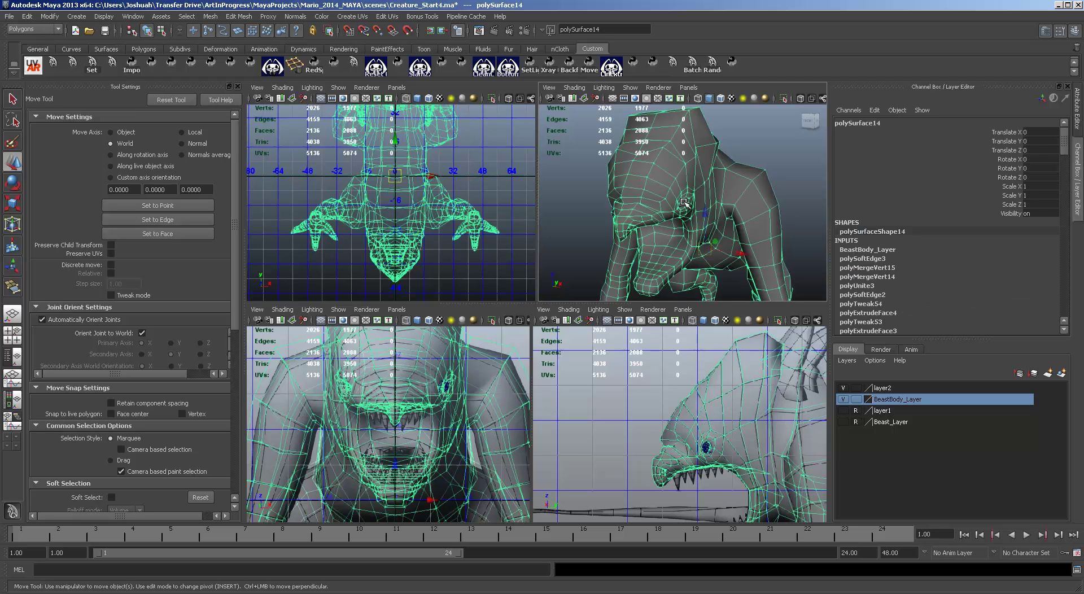
{"action": "left_click", "coordinate": [683, 202]}
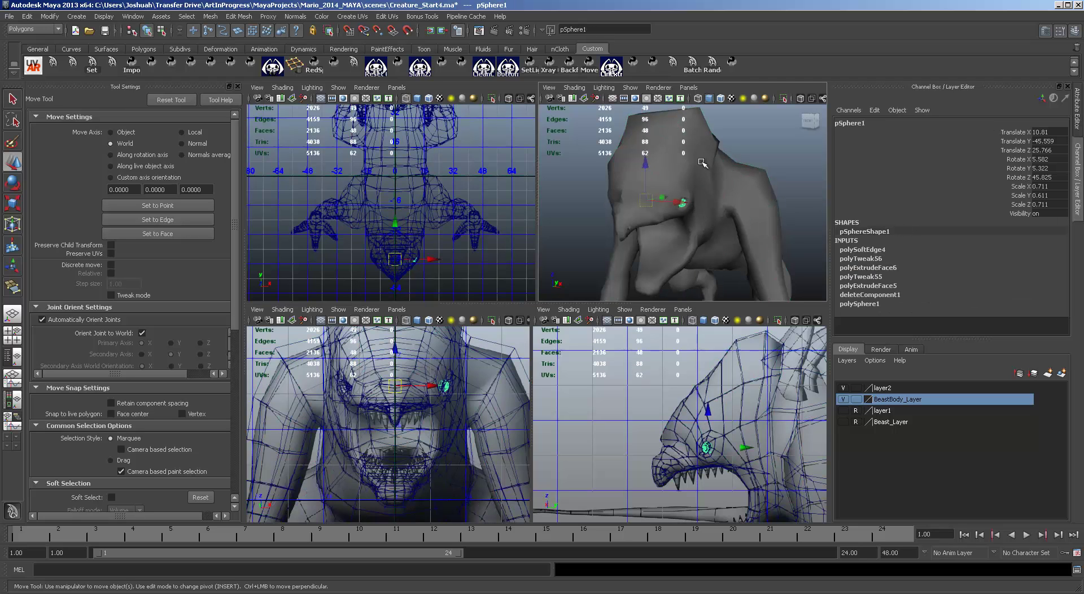
{"action": "mouse_move", "coordinate": [714, 226]}
{"action": "left_mouse_down", "text": "alt"}
{"action": "mouse_move", "coordinate": [729, 250]}
{"action": "mouse_move", "coordinate": [750, 233]}
{"action": "mouse_move", "coordinate": [723, 210]}
{"action": "left_mouse_up", "text": "alt"}
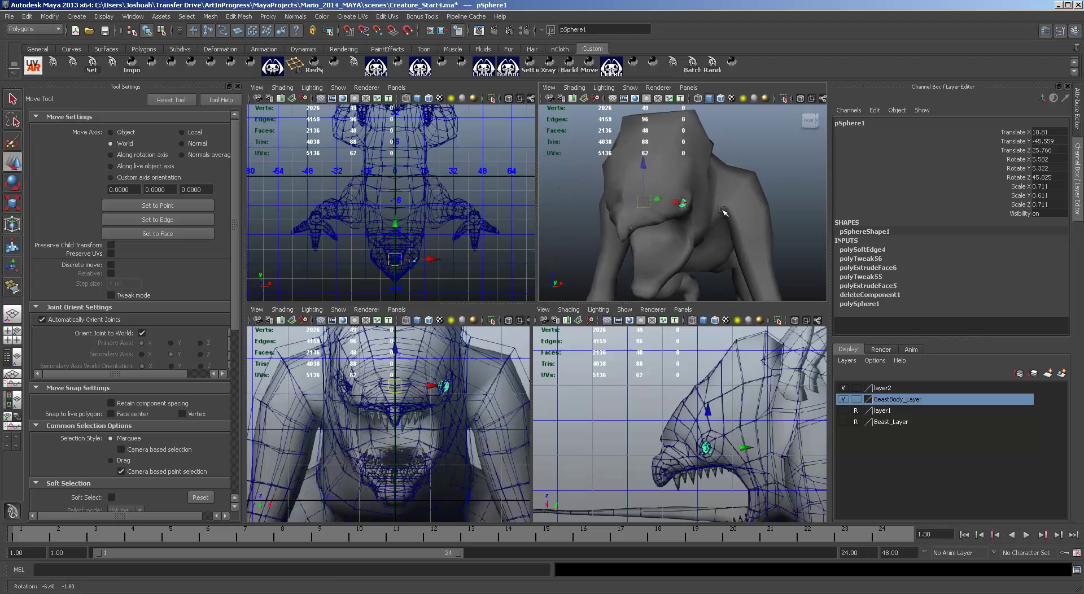
{"action": "left_click", "coordinate": [50, 16]}
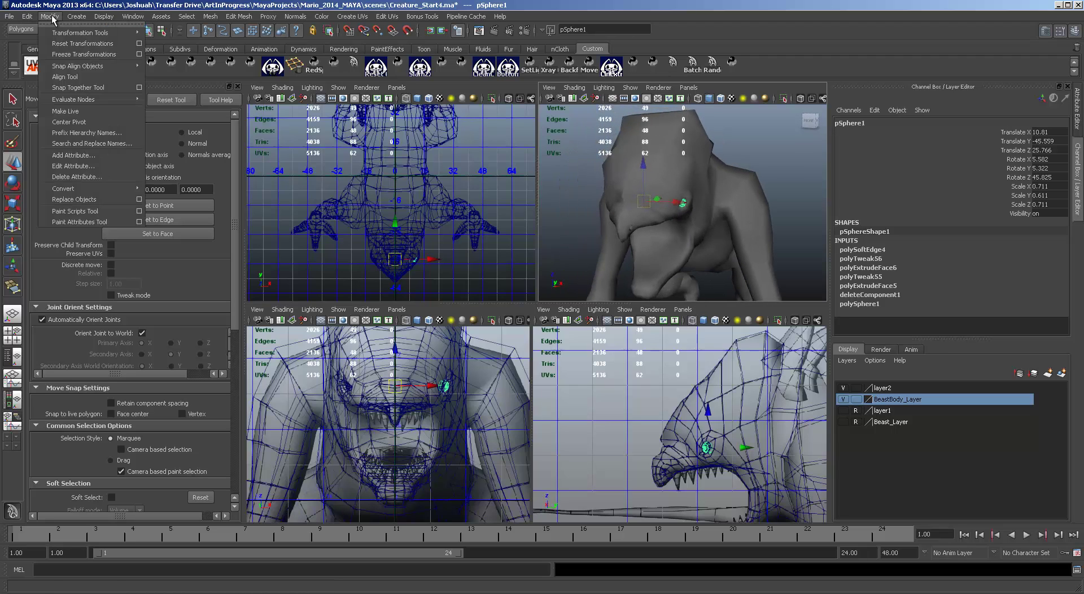
{"action": "left_click", "coordinate": [106, 54]}
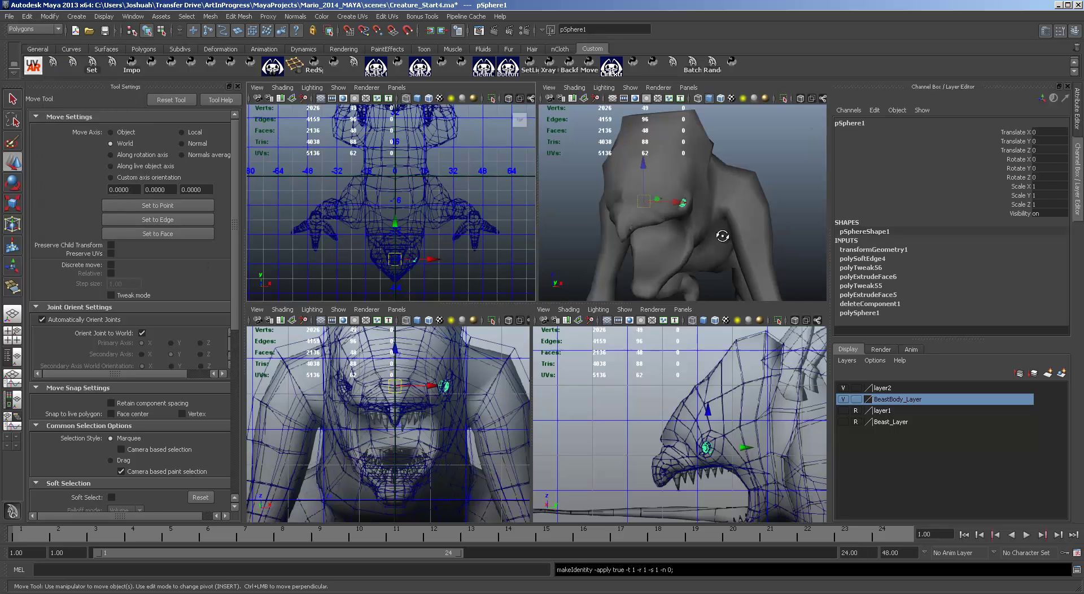
Create a mirrored copy of the frozen eyeball in the opposite socket with Duplicate Special.
{"action": "left_click_drag", "start_coordinate": [723, 236], "coordinate": [697, 229], "text": "alt"}
{"action": "left_click", "coordinate": [27, 17]}
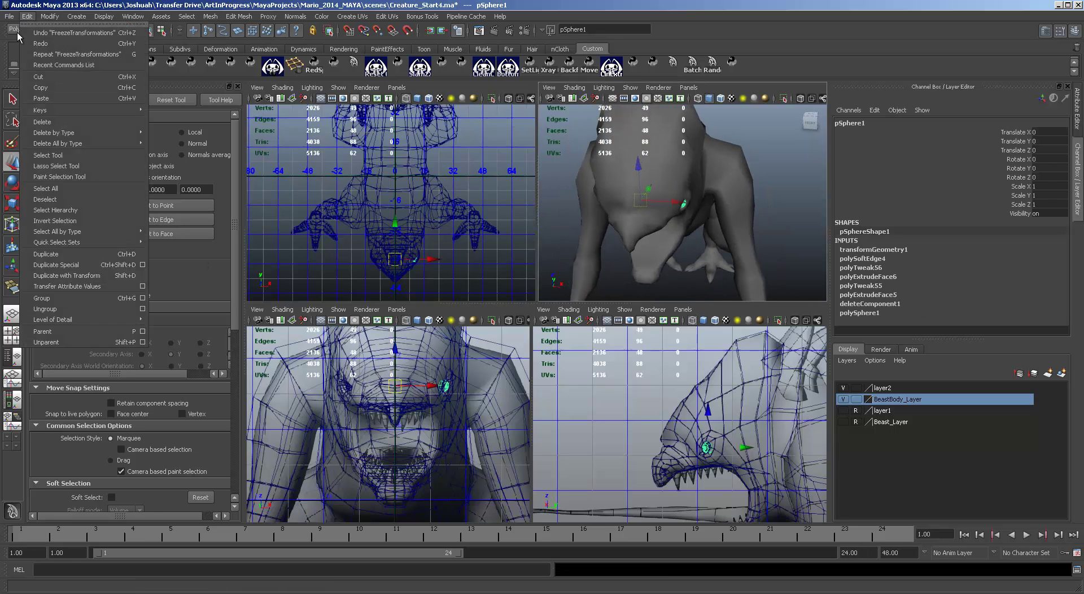
{"action": "left_click", "coordinate": [97, 265]}
{"action": "left_click_drag", "start_coordinate": [729, 233], "coordinate": [706, 222], "text": "alt"}
{"action": "key", "text": "space"}
{"action": "left_click", "coordinate": [741, 227]}
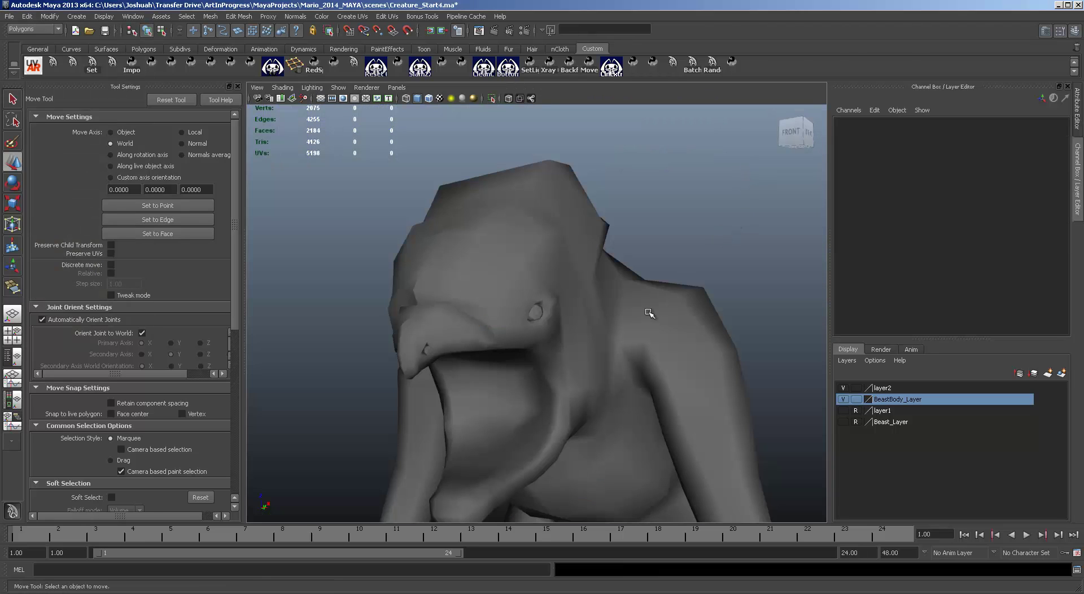
Turn on smooth mesh preview for the creature's body and both eyeballs, leaving nothing selected.
{"action": "left_click_drag", "start_coordinate": [650, 314], "coordinate": [576, 382], "text": "alt"}
{"action": "left_click", "coordinate": [556, 327]}
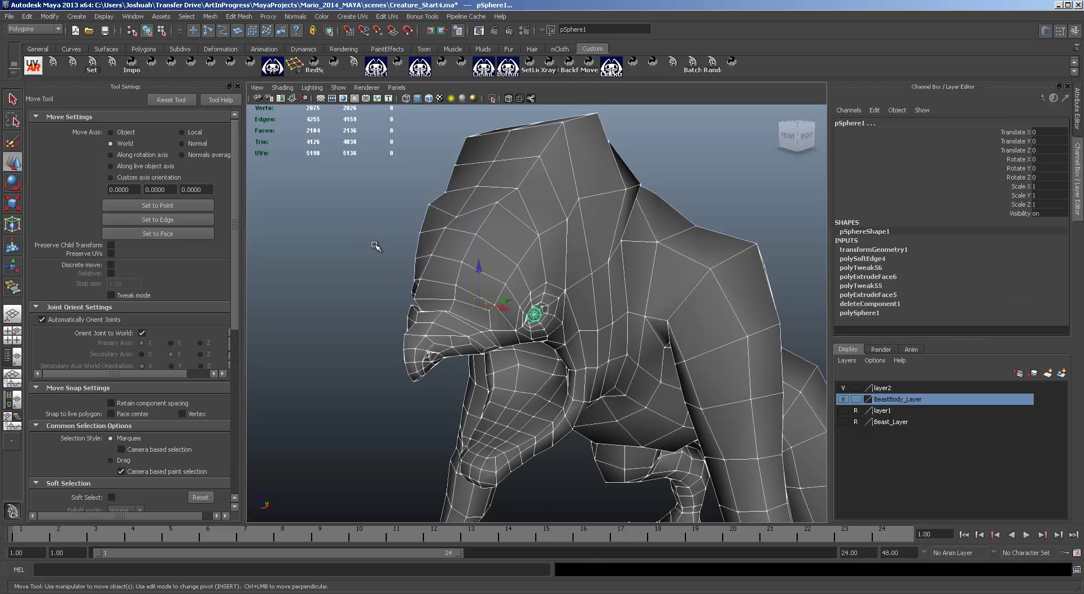
{"action": "key", "text": "3"}
{"action": "left_click", "coordinate": [354, 249]}
Examine the smoothed creature from both sides and the front, checking how the eyes and head look.
{"action": "left_click_drag", "start_coordinate": [418, 325], "coordinate": [590, 288], "text": "alt"}
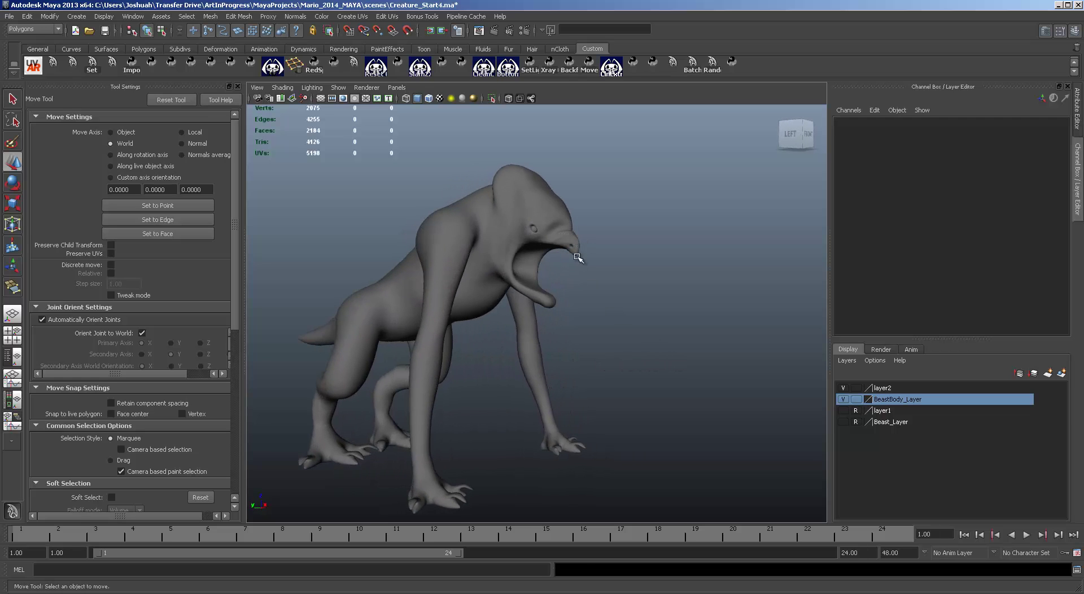
{"action": "left_click_drag", "start_coordinate": [652, 252], "coordinate": [503, 268], "text": "alt"}
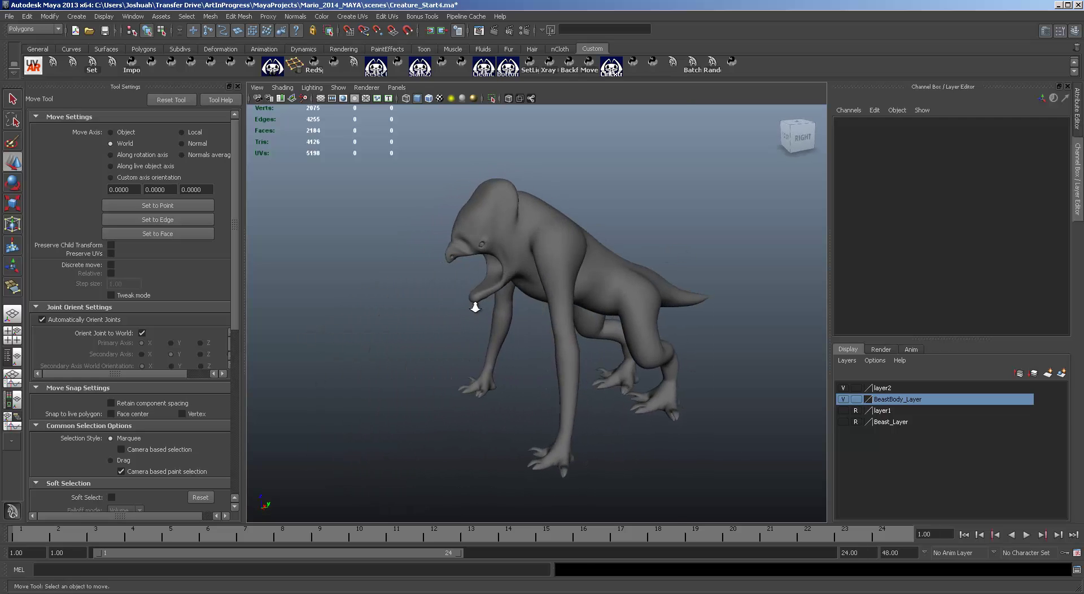
{"action": "right_click_drag", "start_coordinate": [475, 305], "coordinate": [534, 320], "text": "alt"}
{"action": "middle_click_drag", "start_coordinate": [533, 320], "coordinate": [460, 295], "text": "alt"}
{"action": "left_click_drag", "start_coordinate": [460, 295], "coordinate": [577, 236], "text": "alt"}
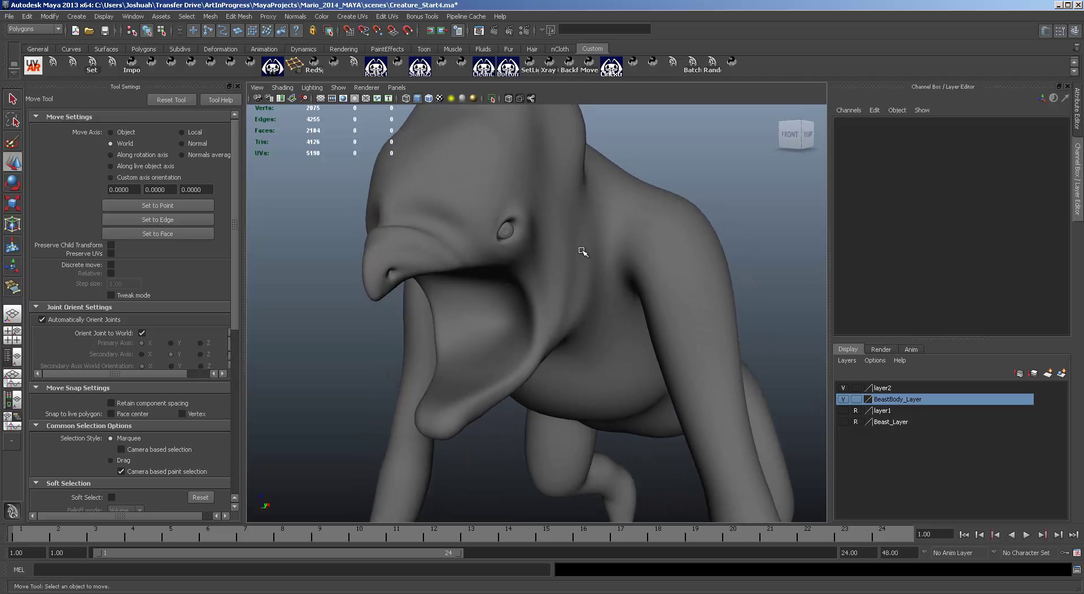
{"action": "left_click_drag", "start_coordinate": [591, 305], "coordinate": [557, 373], "text": "alt"}
{"action": "scroll", "coordinate": [571, 345], "scroll_direction": "down", "scroll_amount": 4}
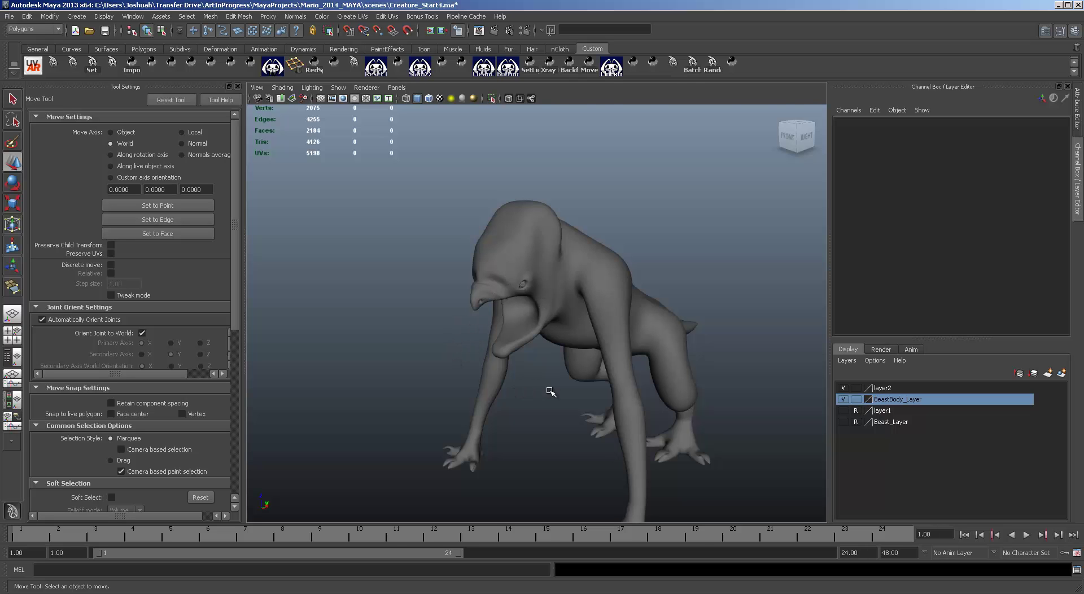
Examine the teeth, tongue and open jaw of the reference against the creature's head in side view.
{"action": "key", "text": "space"}
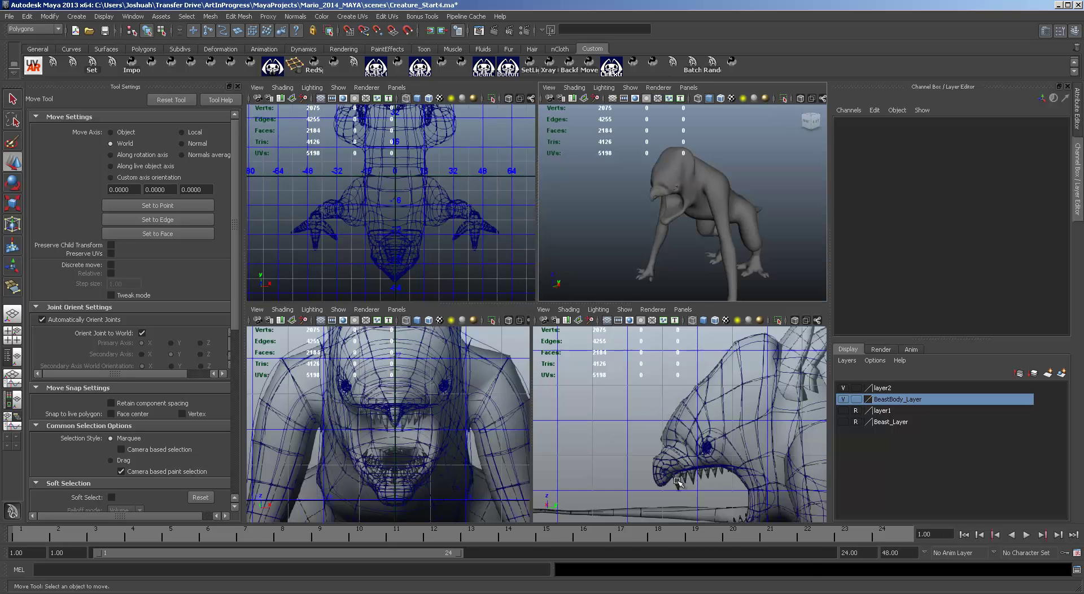
{"action": "key", "text": "space"}
{"action": "scroll", "coordinate": [559, 455], "scroll_direction": "up", "scroll_amount": 3}
{"action": "middle_click_drag", "start_coordinate": [558, 456], "coordinate": [531, 288], "text": "alt"}
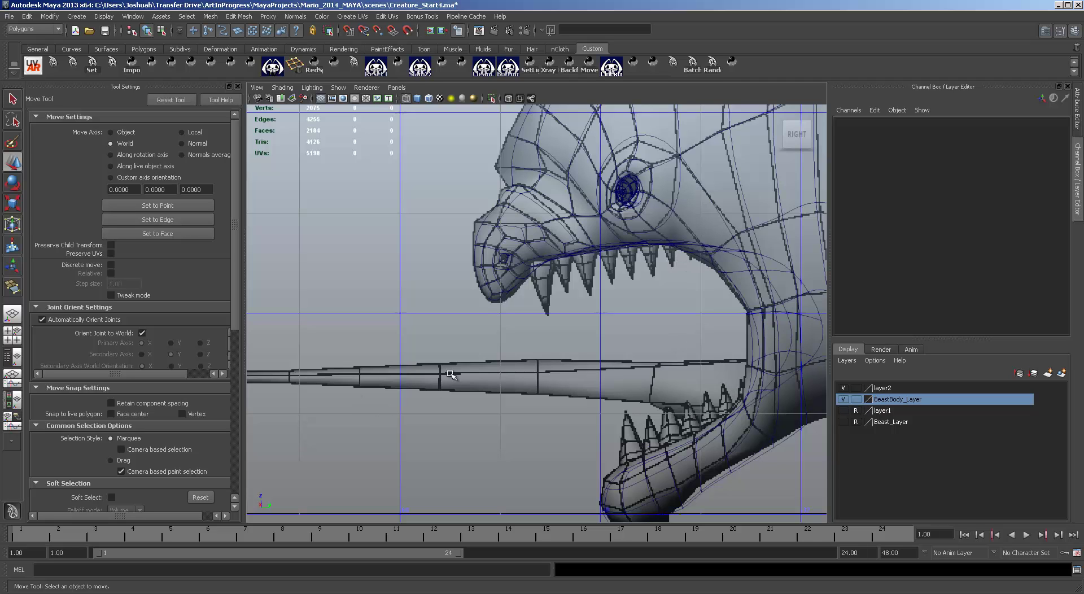
{"action": "scroll", "coordinate": [475, 375], "scroll_direction": "down", "scroll_amount": 2}
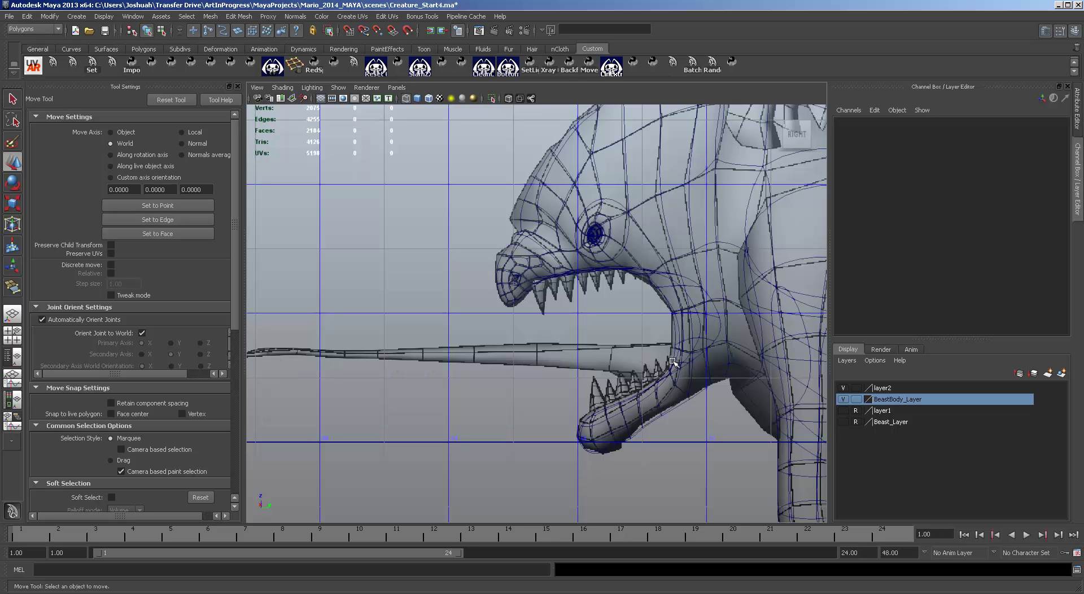
{"action": "key", "text": "space"}
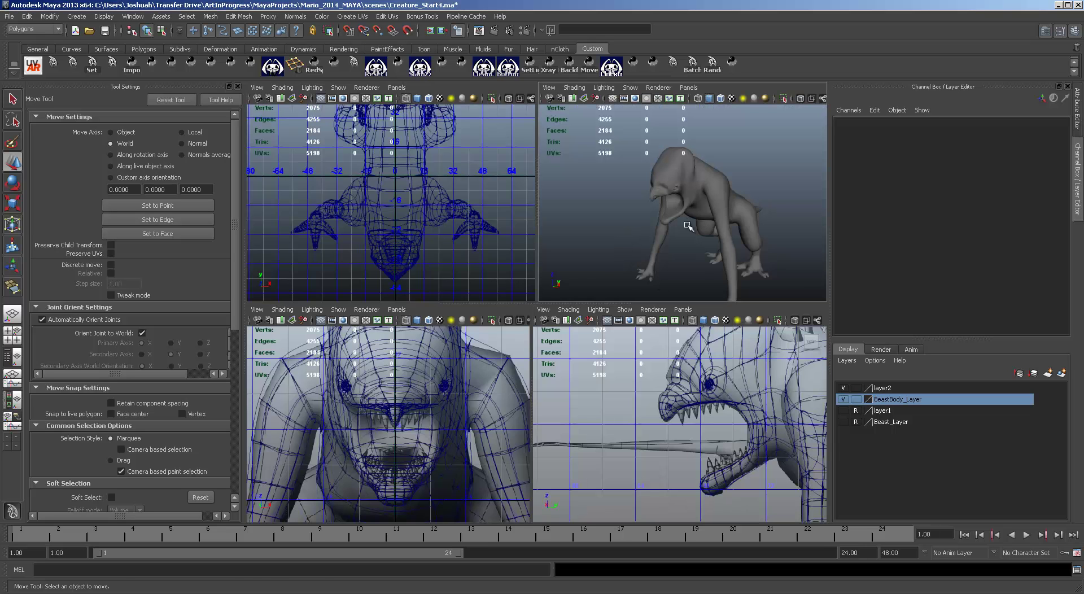
Select the creature's body mesh and inspect its torso, head and forelimbs in perspective.
{"action": "left_click", "coordinate": [687, 225]}
{"action": "scroll", "coordinate": [672, 229], "scroll_direction": "up", "scroll_amount": 5}
{"action": "left_click_drag", "start_coordinate": [662, 250], "coordinate": [734, 229], "text": "alt"}
{"action": "middle_click_drag", "start_coordinate": [734, 228], "coordinate": [897, 152], "text": "alt"}
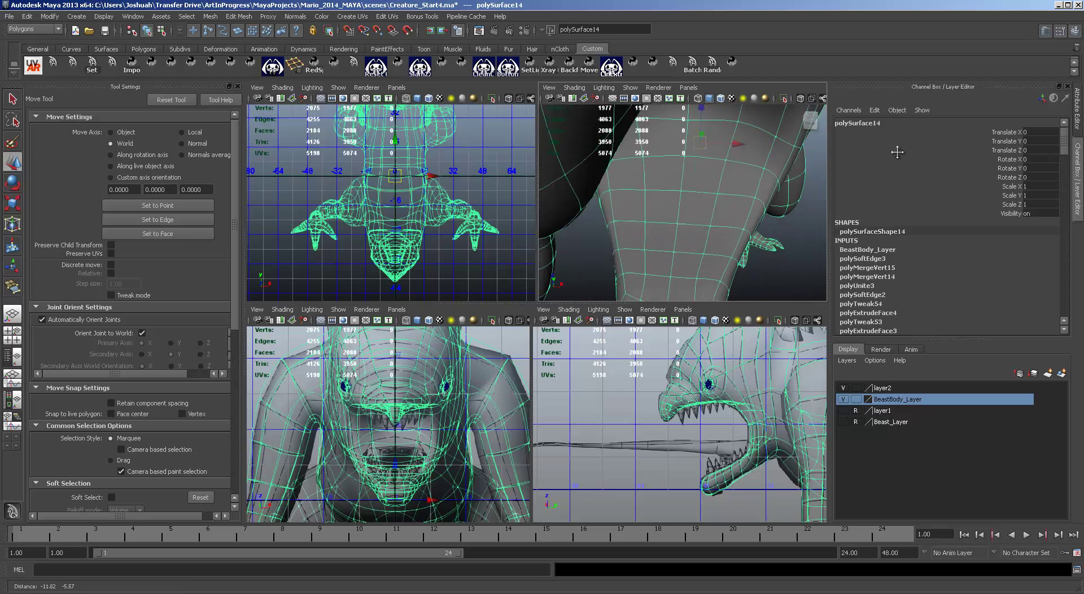
{"action": "left_click_drag", "start_coordinate": [745, 198], "coordinate": [693, 205], "text": "alt"}
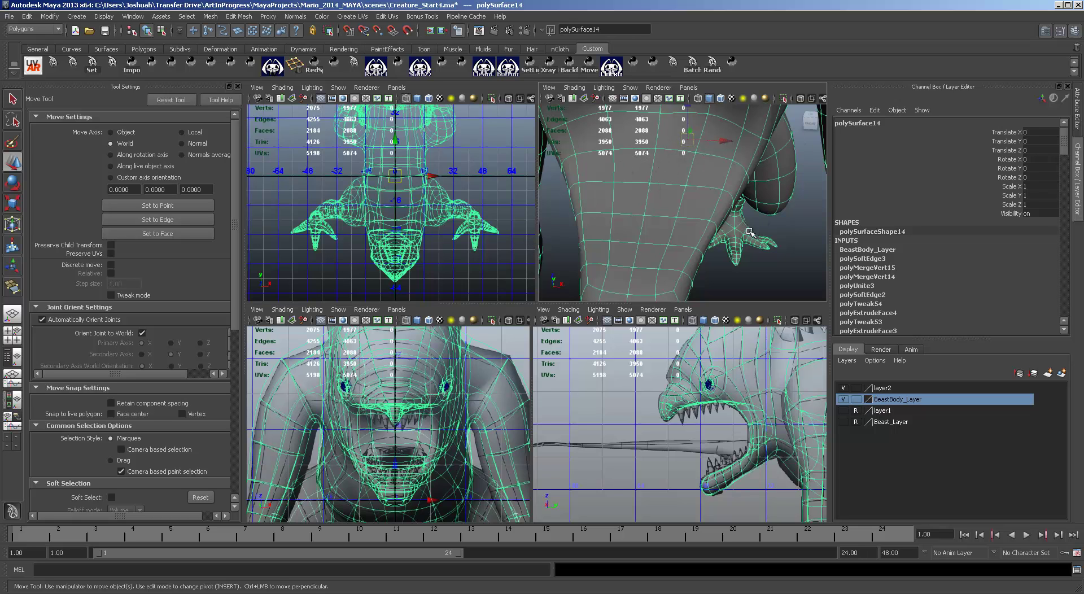
{"action": "left_click_drag", "start_coordinate": [800, 228], "coordinate": [723, 241], "text": "alt"}
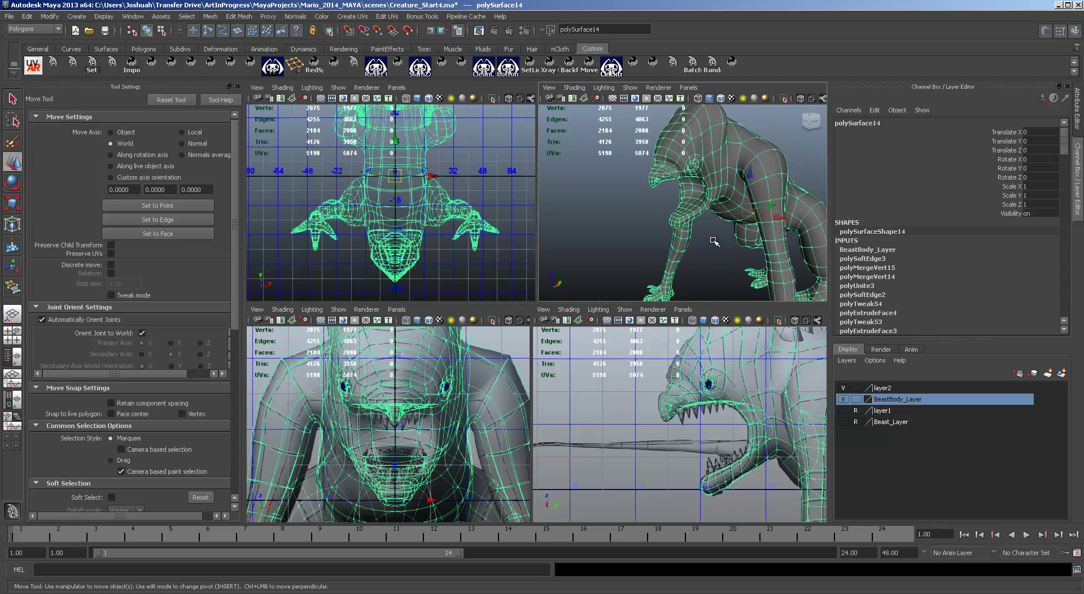